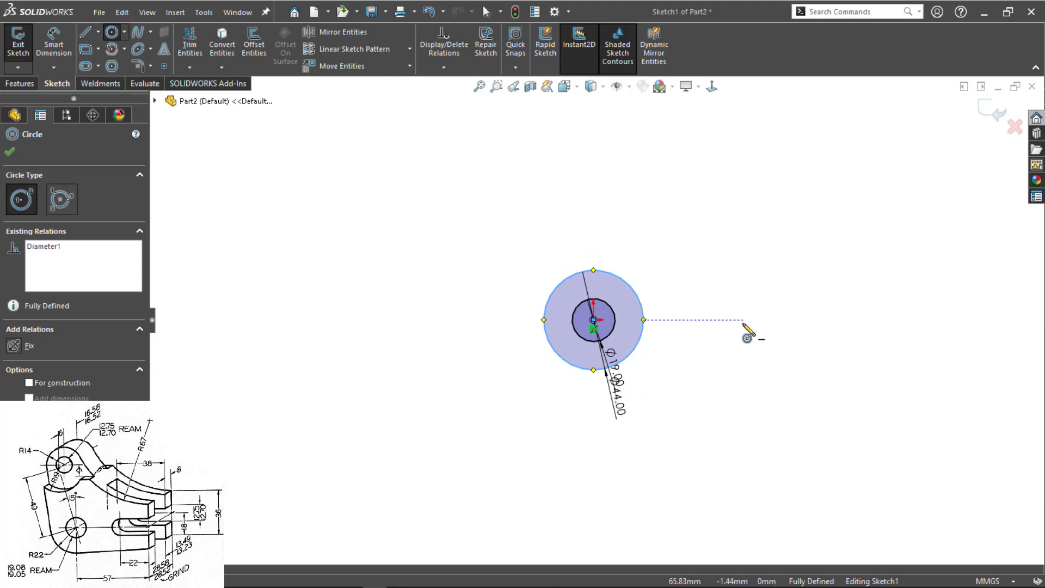
Step: Sketch a 12.70 mm diameter circle beside the two concentric circles, level with their center
click(741, 319)
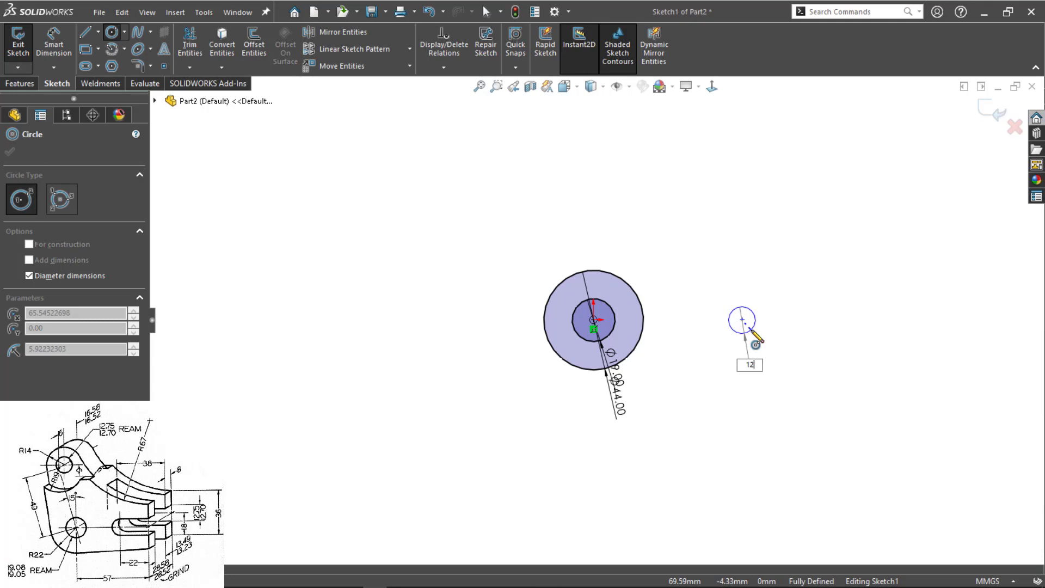
key(Return)
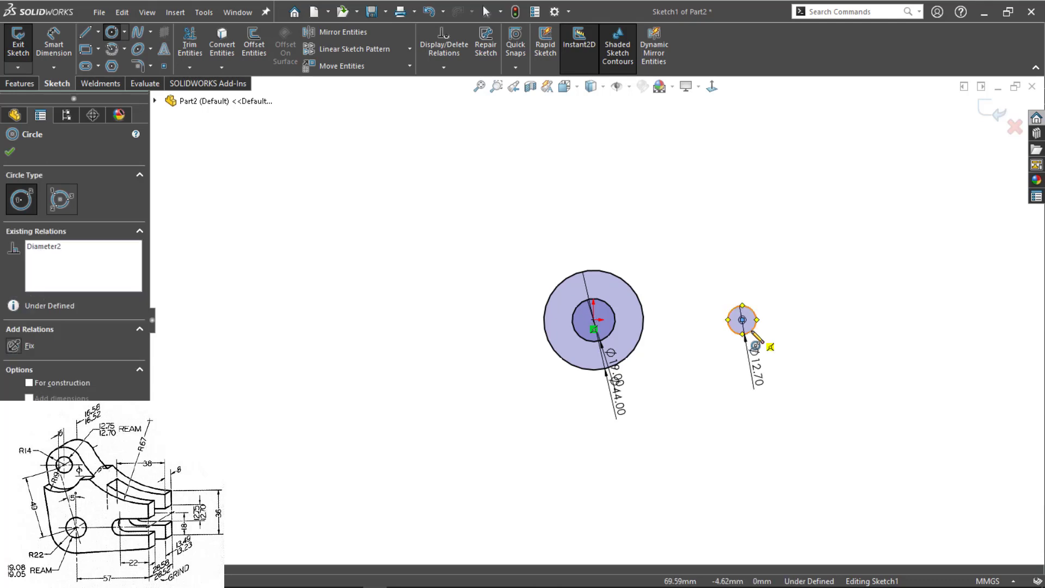
key(Escape)
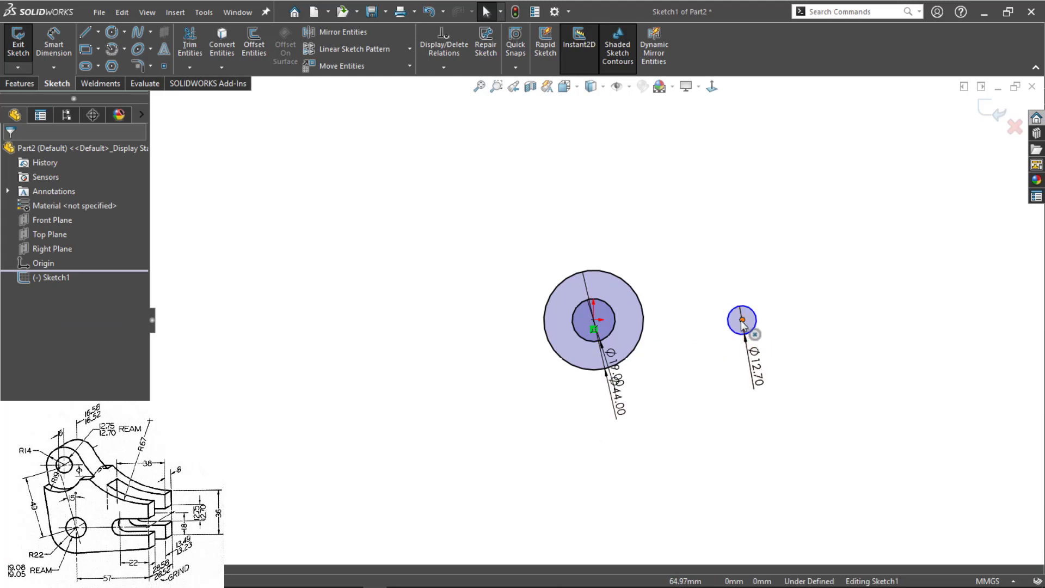
Step: Align the center of the 12.70 mm circle horizontally with the sketch origin
drag(742, 319, 744, 300)
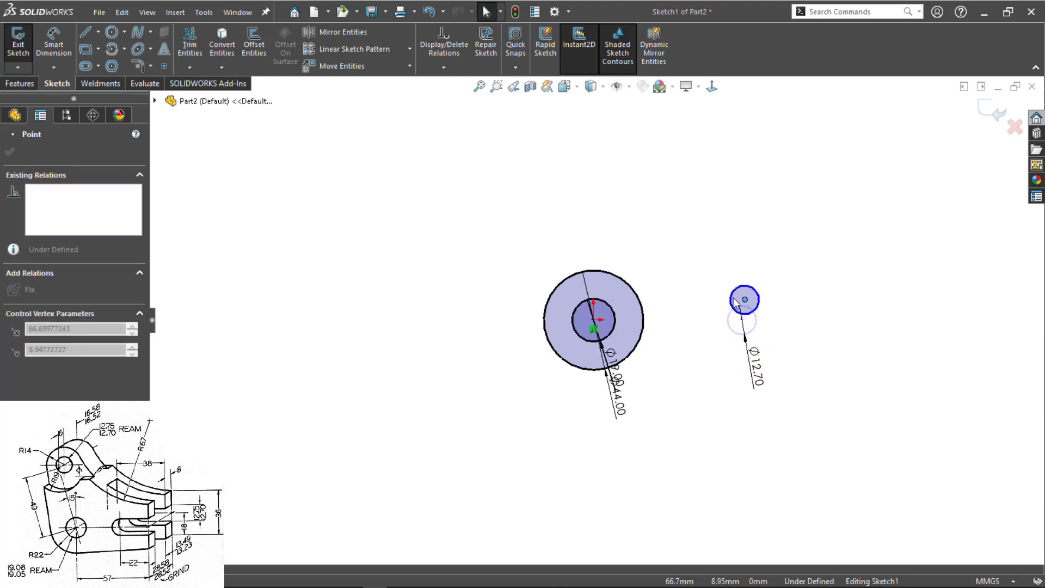
ctrl+click(594, 320)
click(629, 272)
click(369, 369)
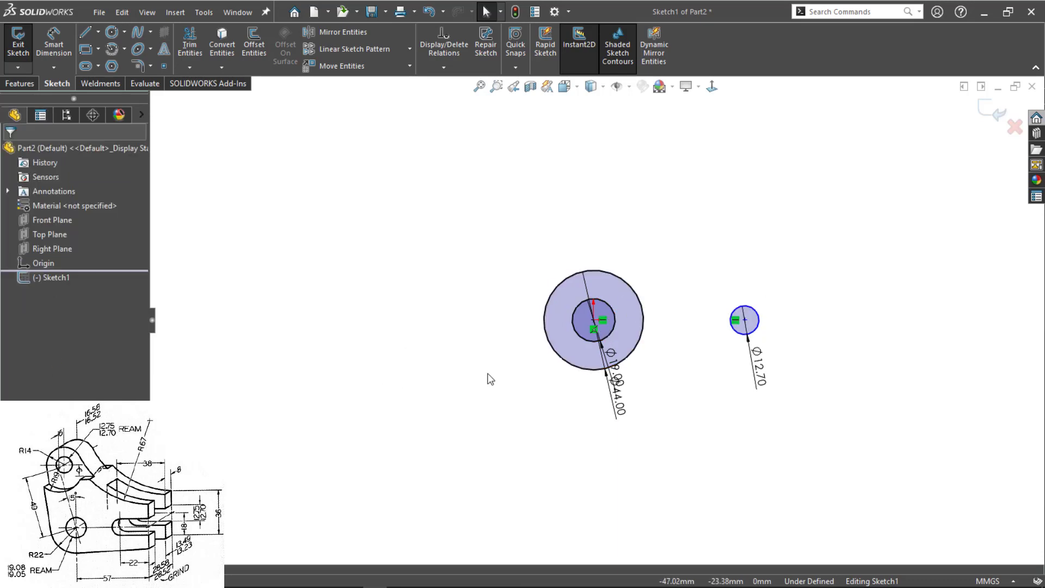
key(d)
click(594, 321)
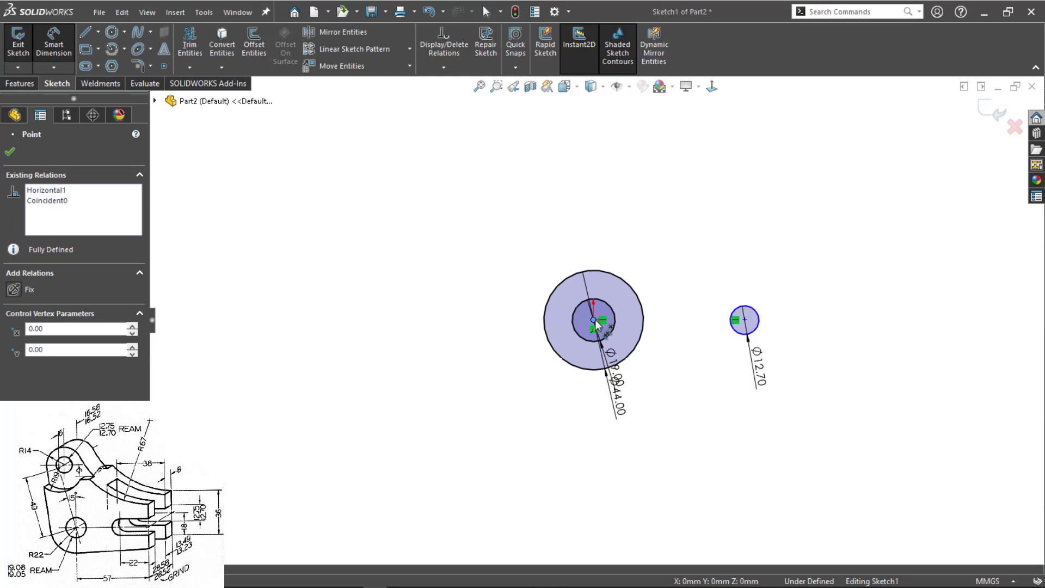
key(Escape)
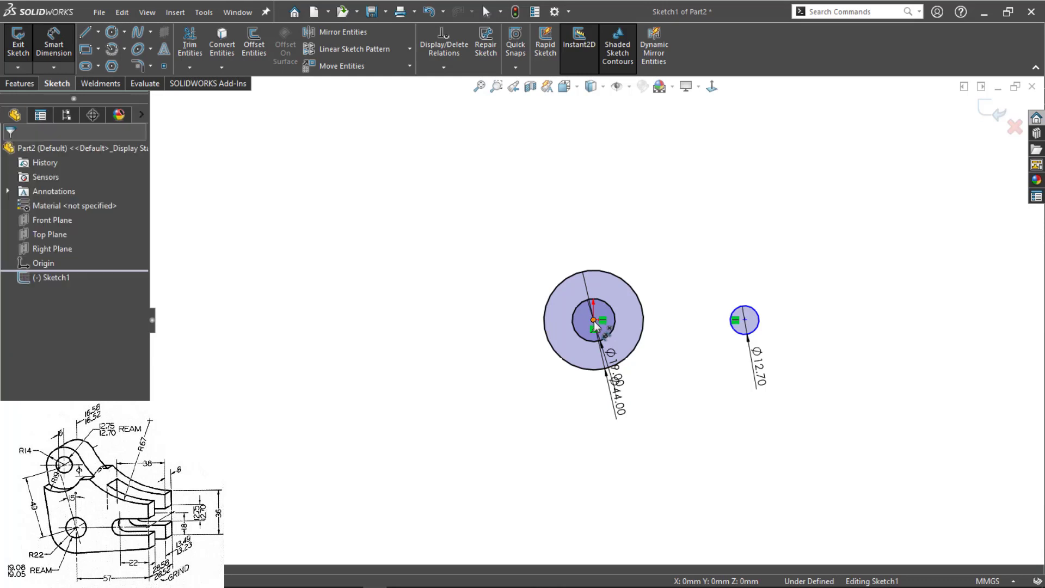
Step: Sketch a vertical line about 10 mm long, joined by a horizontal line about 12 mm long to the small circle's lowest point
key(l)
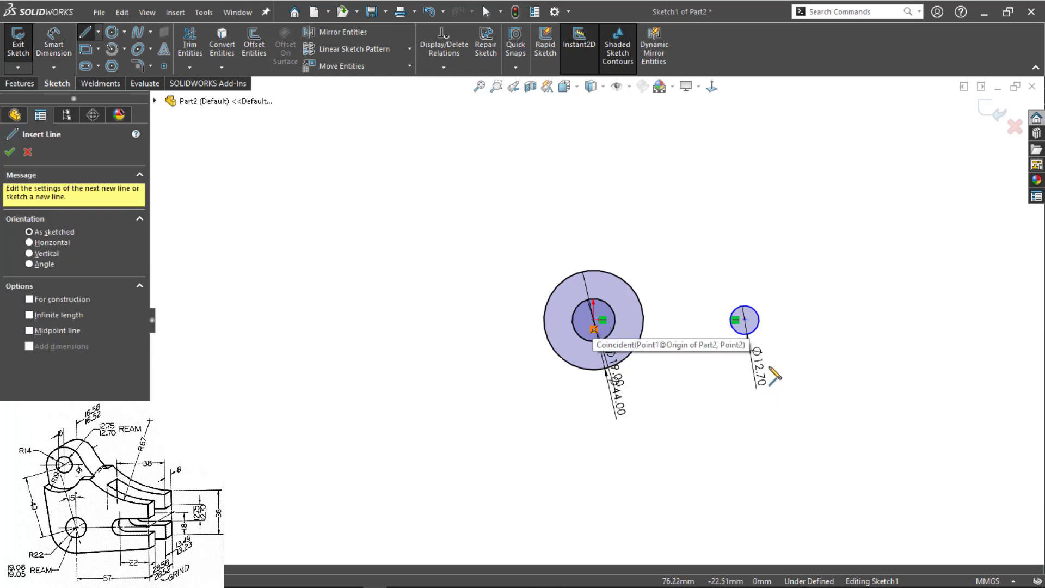
click(771, 359)
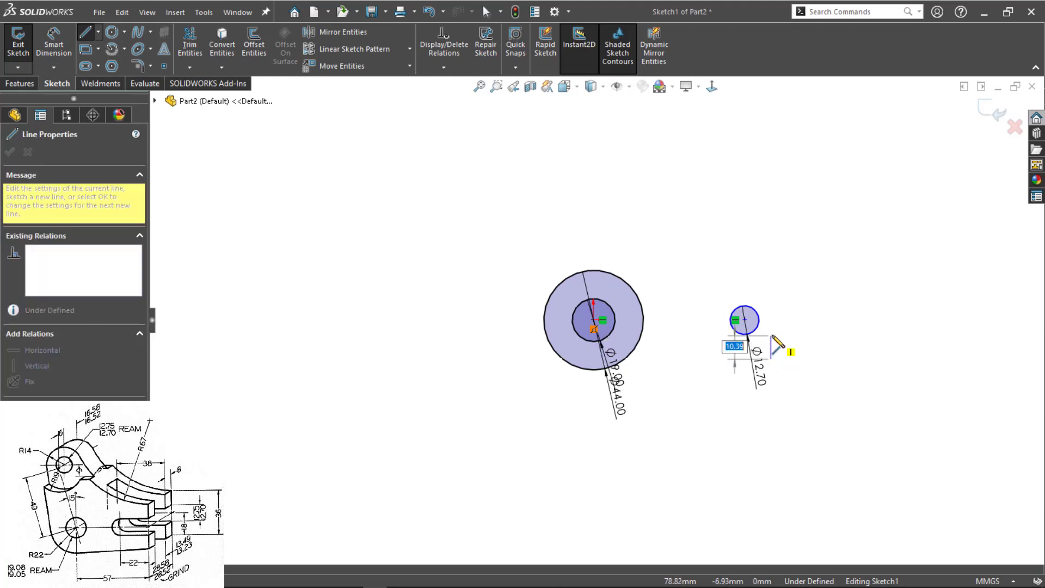
click(771, 333)
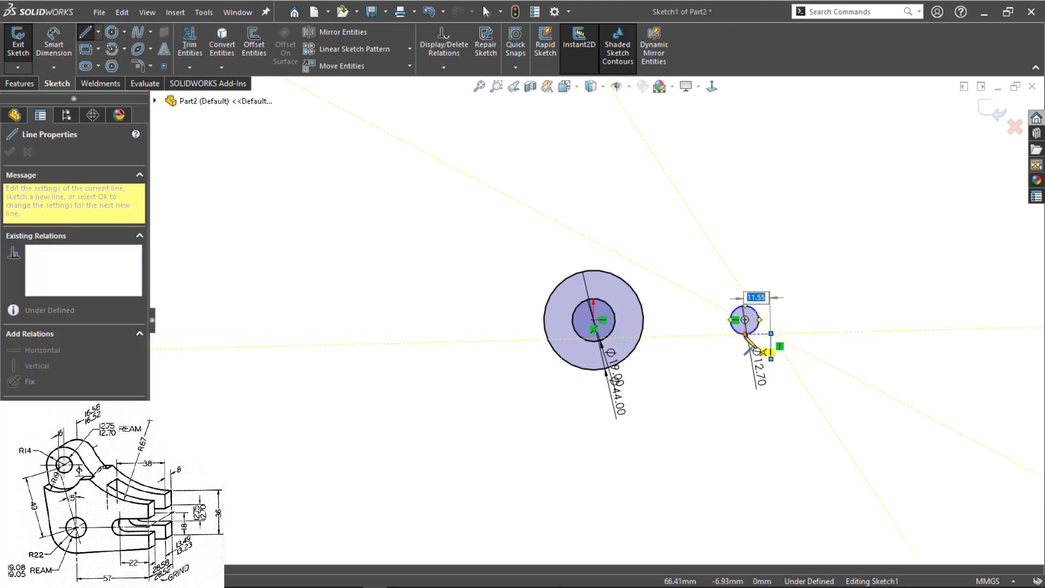
click(745, 333)
key(Escape)
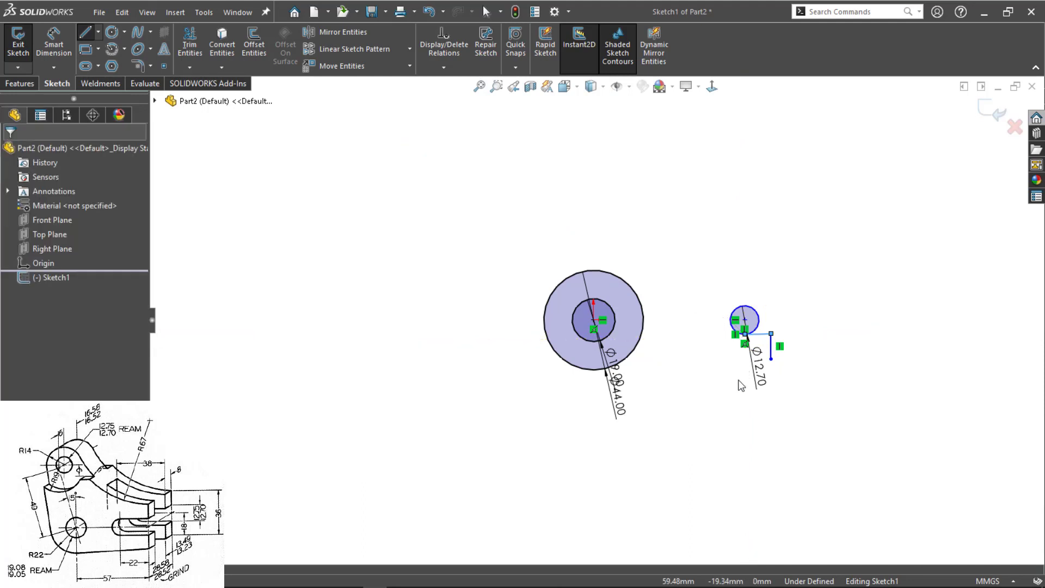
Step: Make the lower horizontal line tangent to the small circle
scroll(799, 345, down, 3)
click(698, 322)
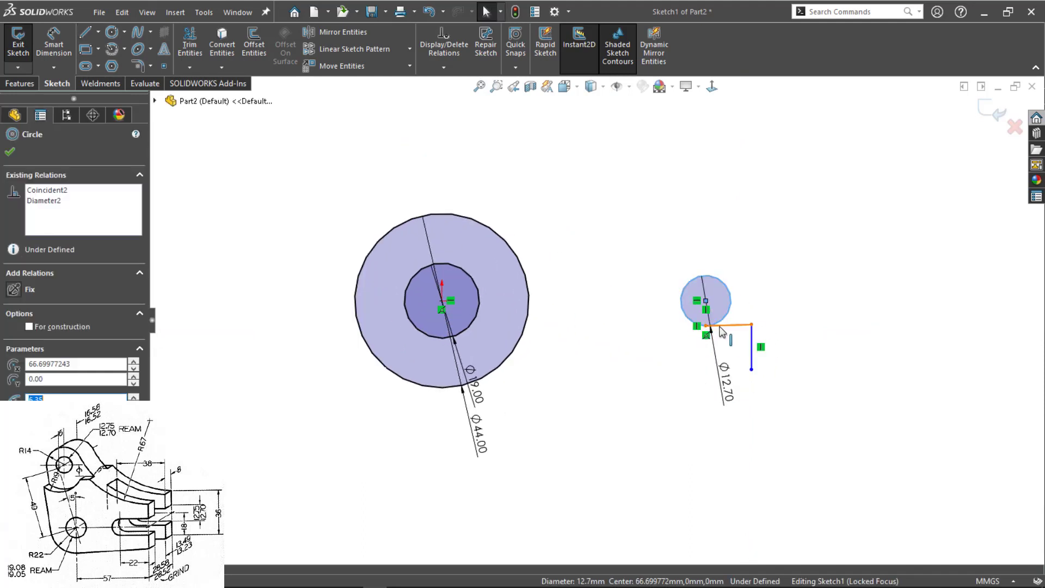
ctrl+click(725, 328)
click(760, 273)
click(667, 413)
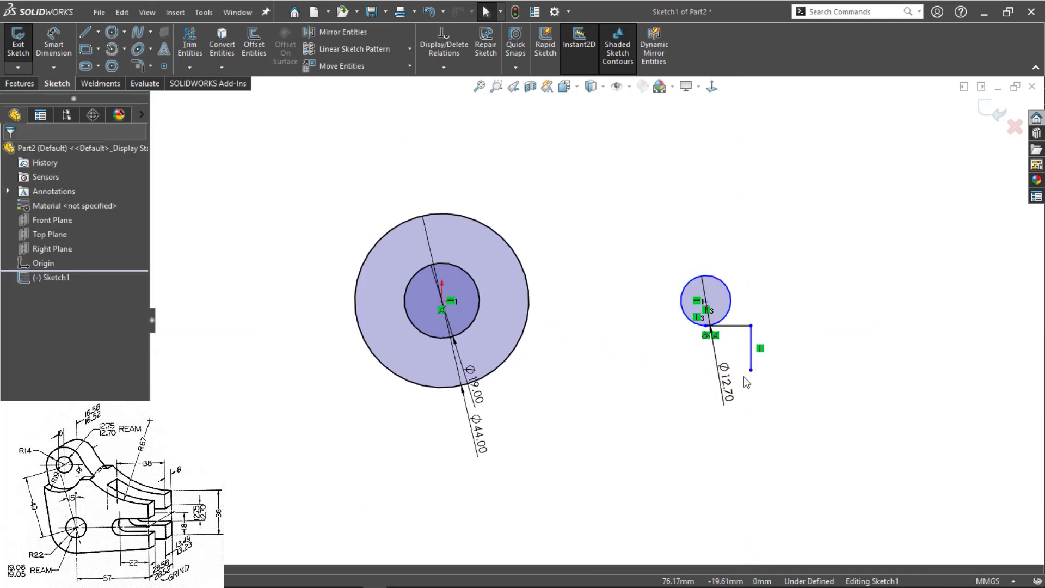
Step: Sketch a horizontal line from the small circle's highest point, continued by an upward vertical line about 8 mm long
key(l)
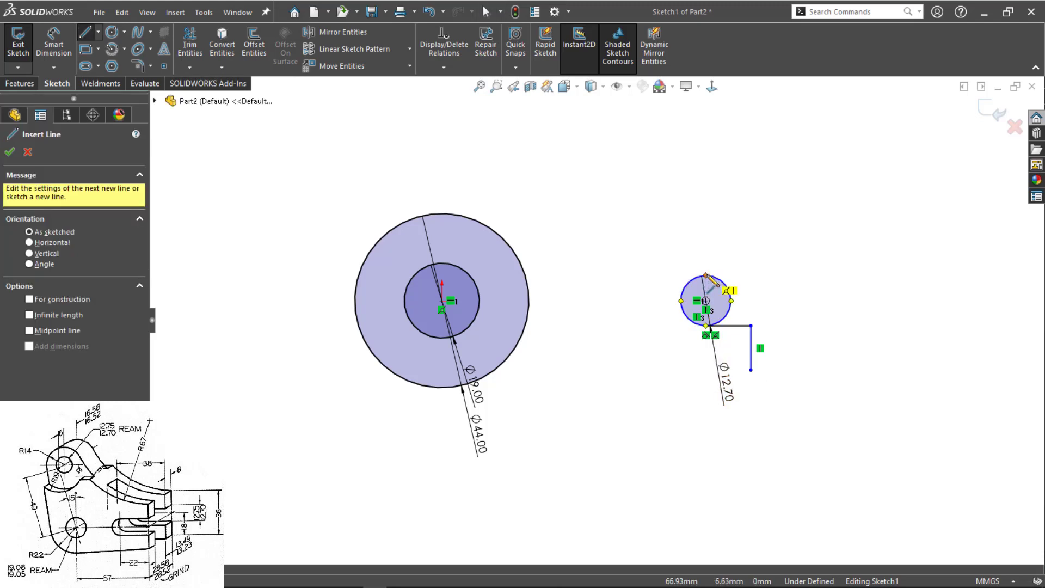
click(706, 276)
click(751, 275)
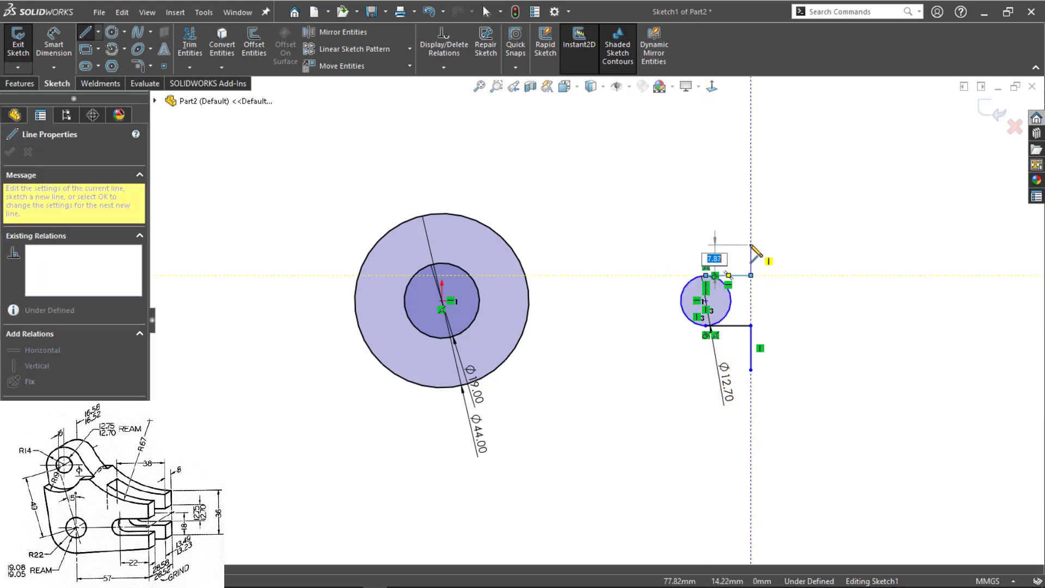
click(751, 244)
key(Escape)
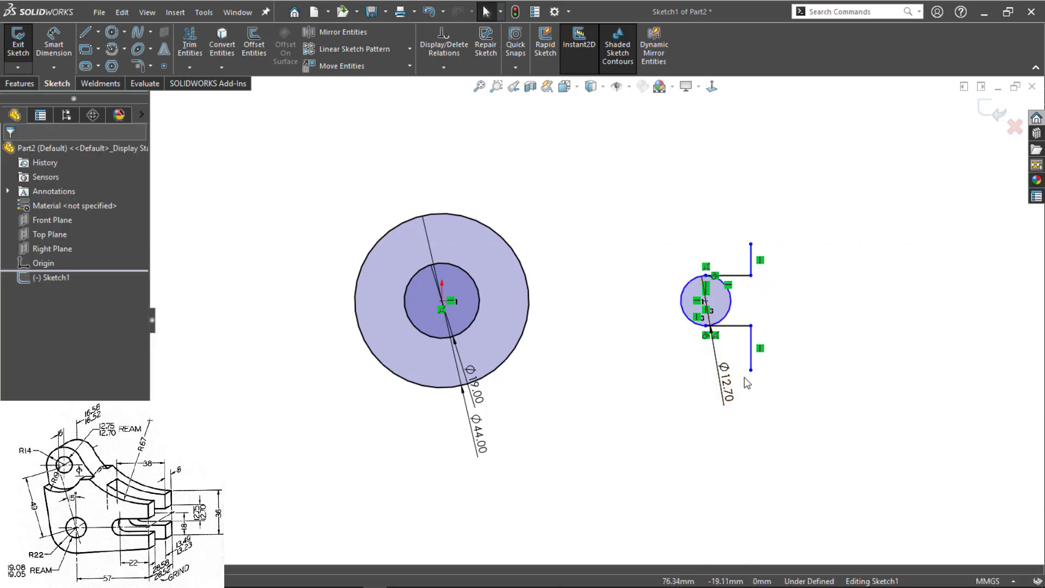
Step: Dimension the horizontal distance from the origin to the lower vertical line as 57 mm
drag(751, 357, 447, 307)
click(443, 302)
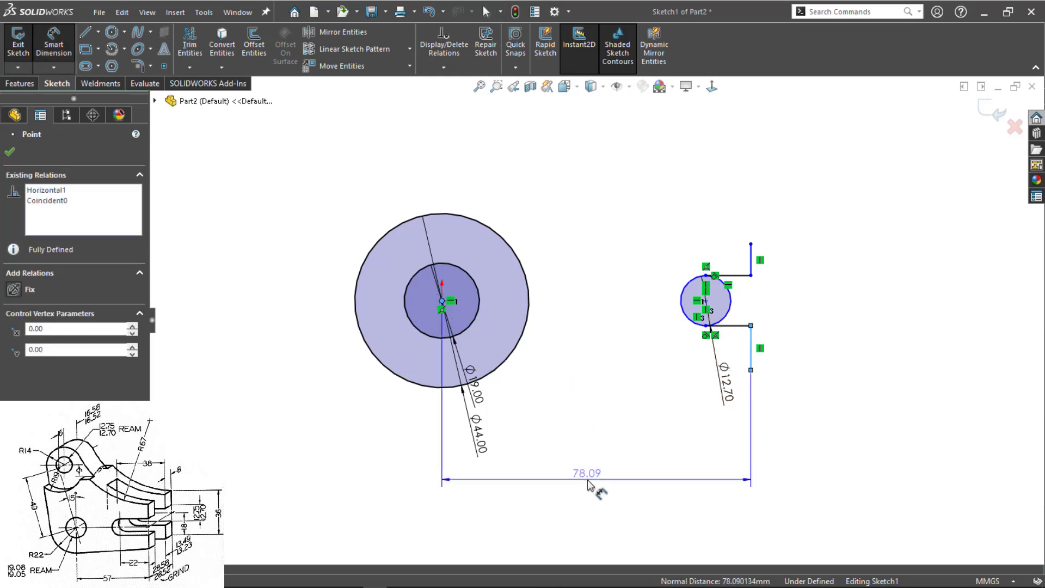
click(587, 480)
text(57)
key(Return)
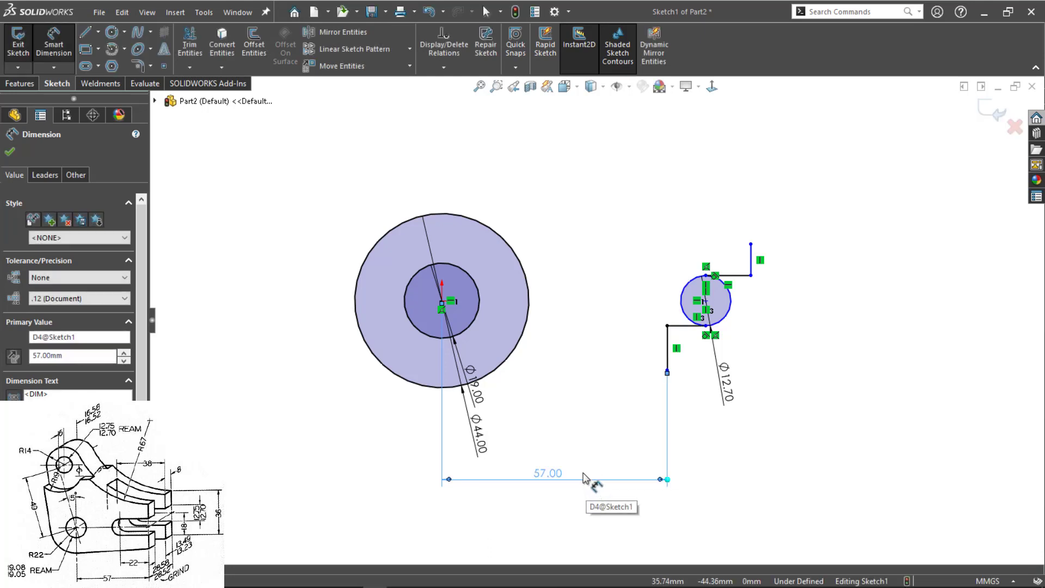
key(Escape)
Step: Move the small circle closer to the large circle and dimension its center 22 mm from the lower vertical line
drag(705, 308, 627, 301)
key(Escape)
click(628, 301)
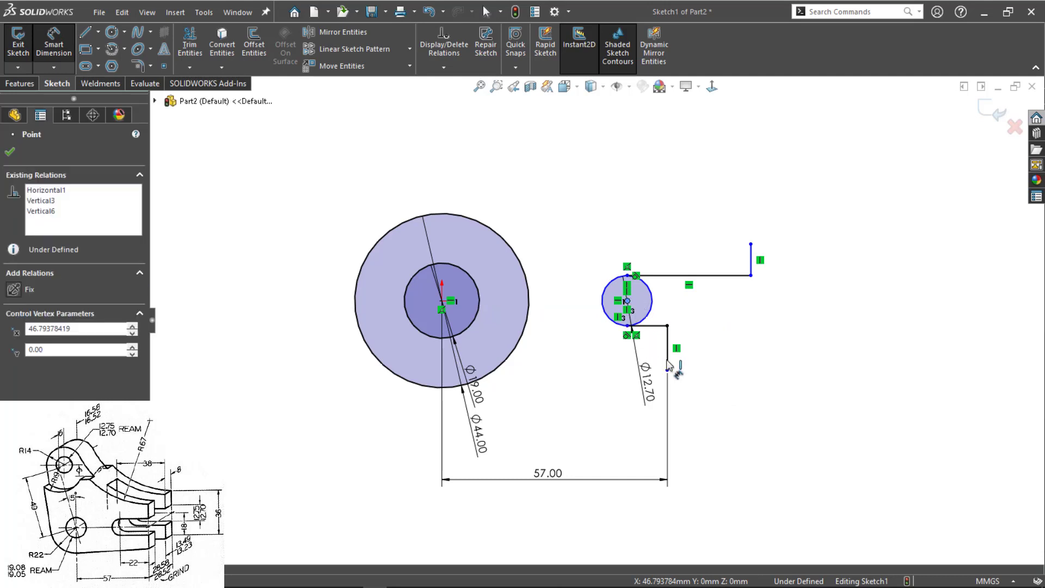
click(668, 360)
click(652, 459)
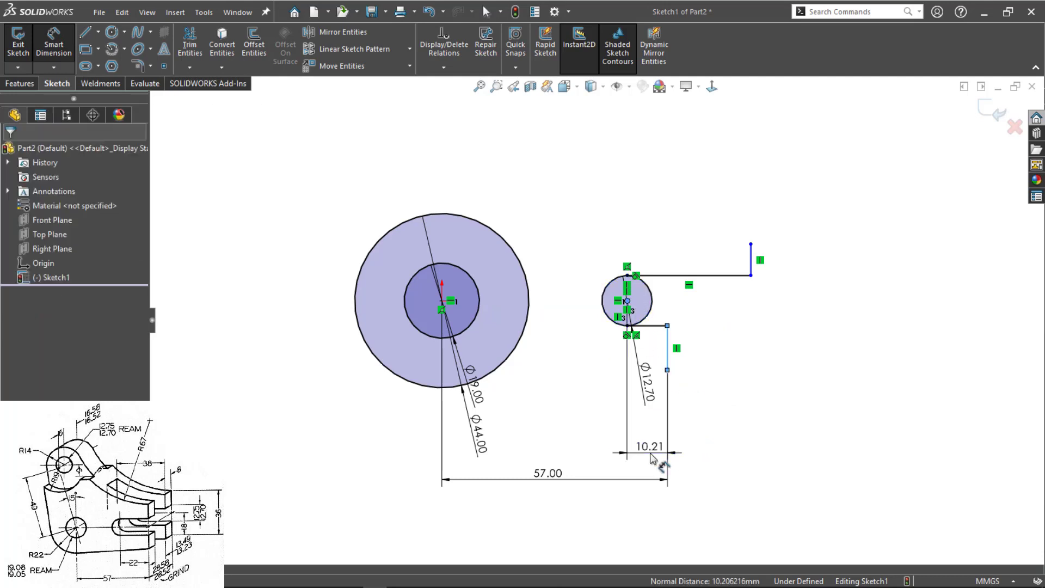
text(22)
key(Return)
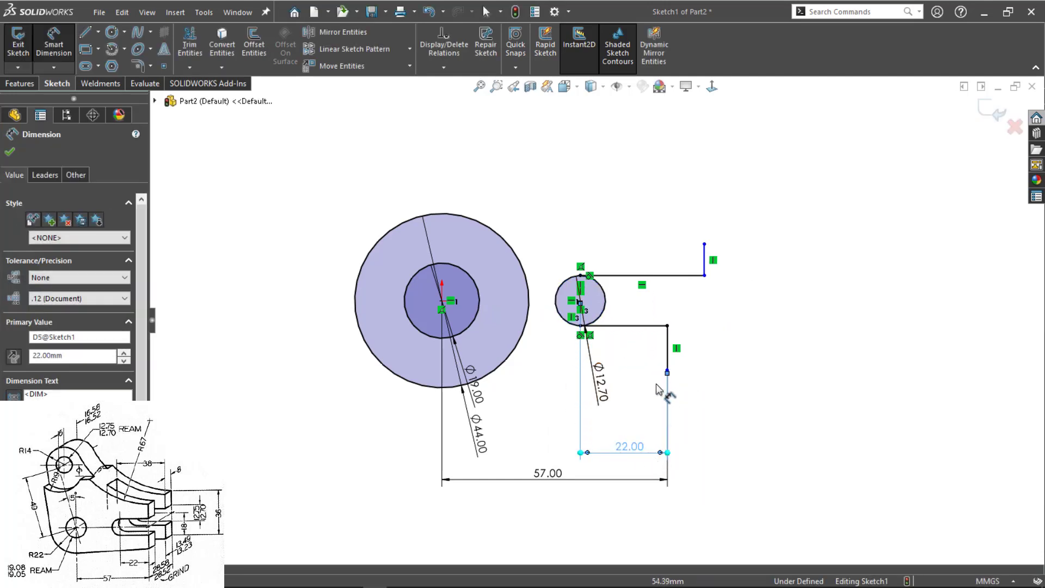
key(Escape)
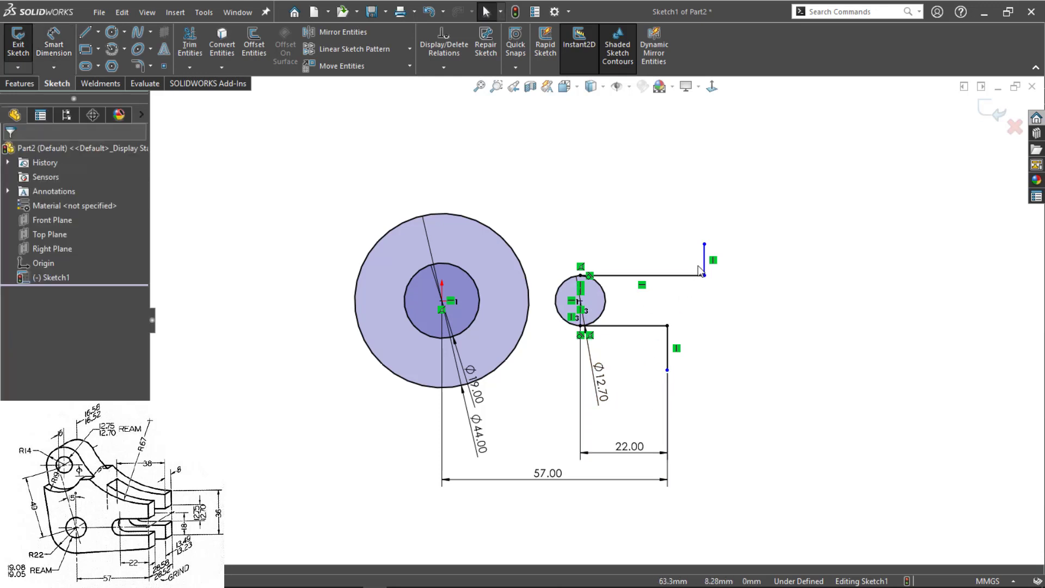
Step: Make the upper and lower vertical lines collinear
click(704, 260)
ctrl+click(668, 351)
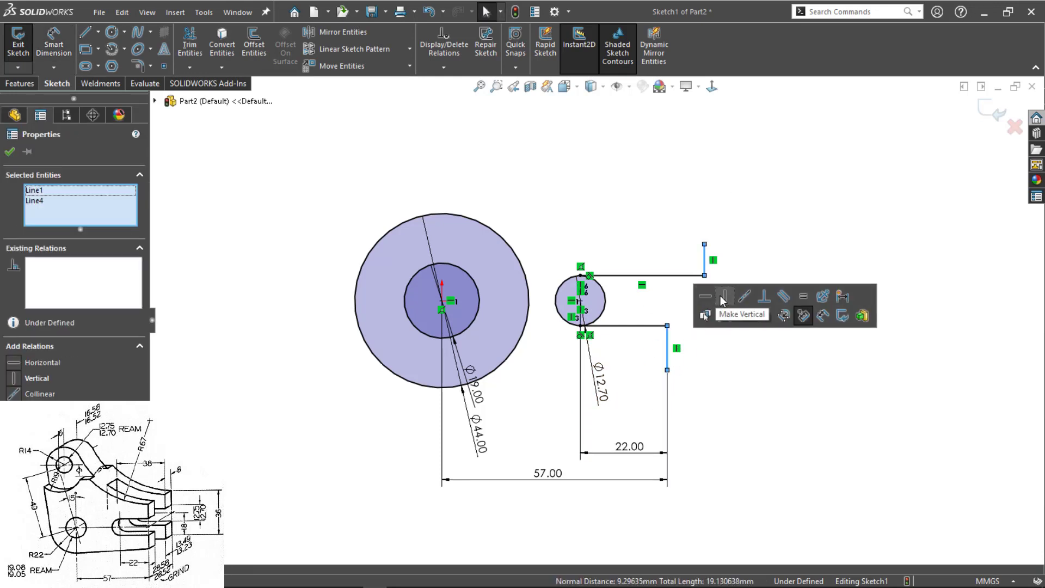
mouse_move(730, 343)
click(744, 305)
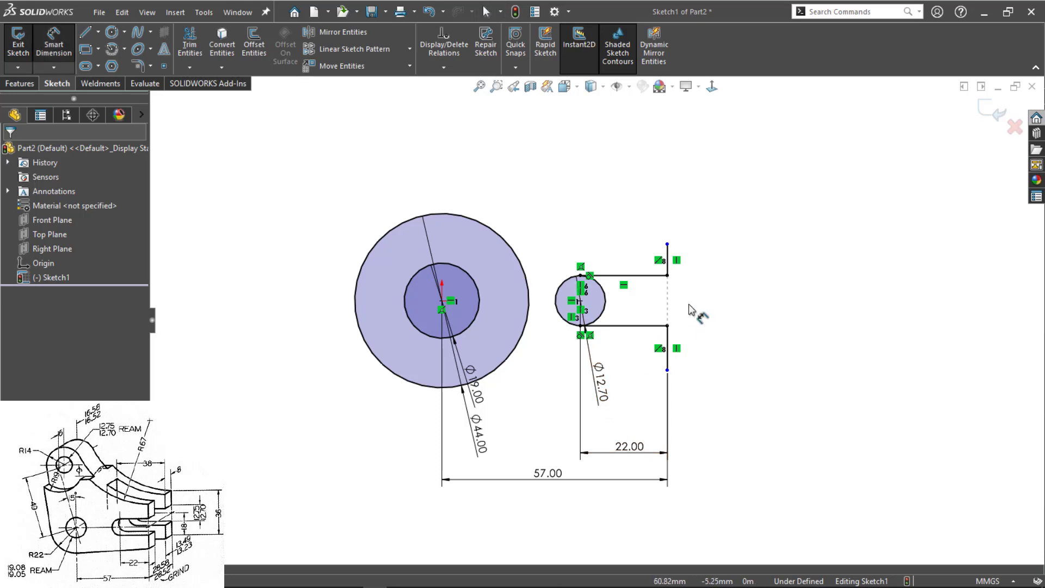
Step: Dimension the distance between the outer endpoints of the two vertical lines as 36 mm
click(667, 244)
ctrl+click(667, 371)
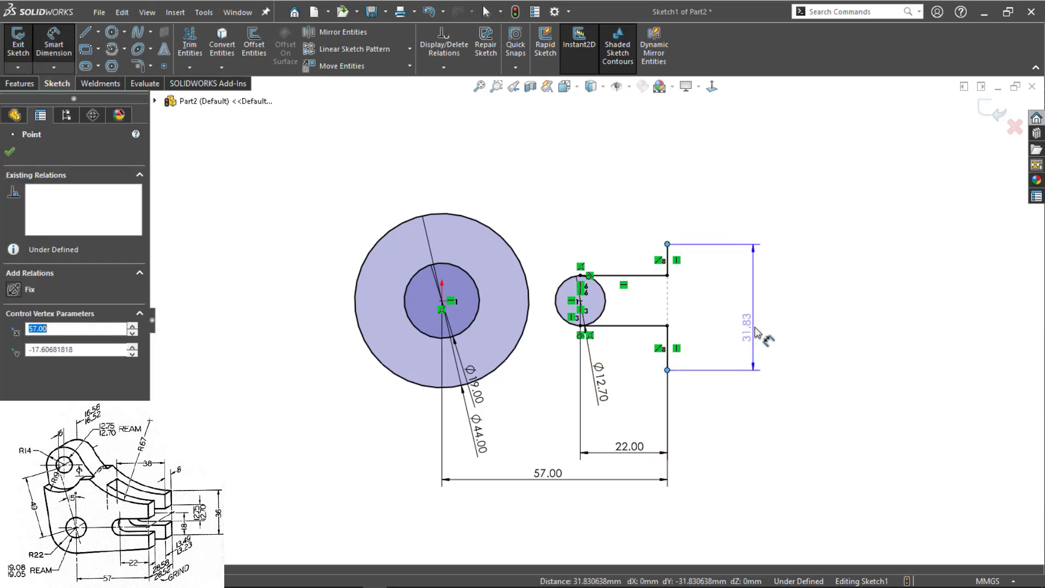
click(756, 333)
text(36)
key(Return)
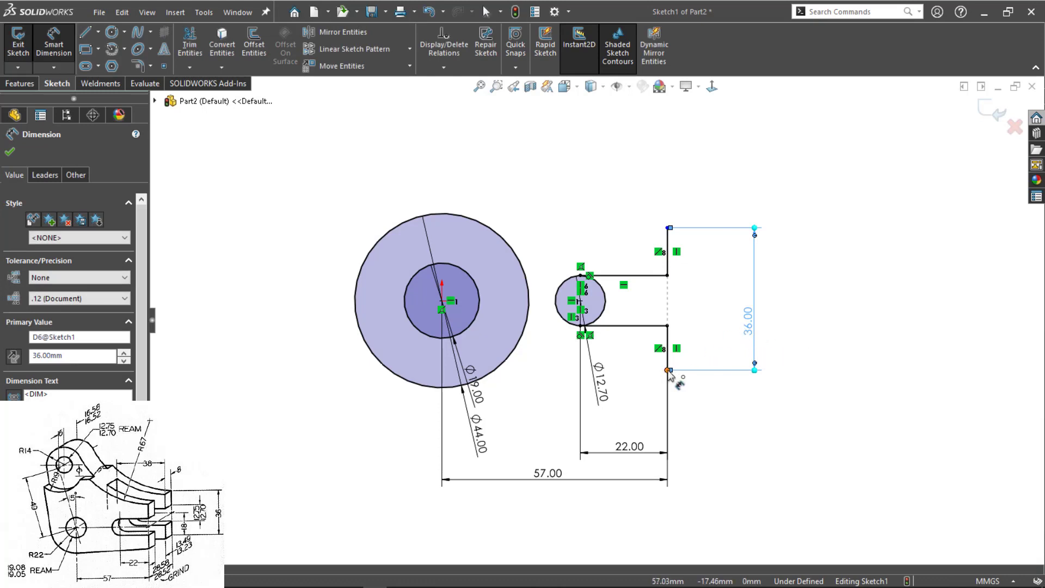
Step: Dimension the vertical distance from the lower vertical line's outer endpoint to the small circle's center as 18 mm
click(667, 370)
click(580, 301)
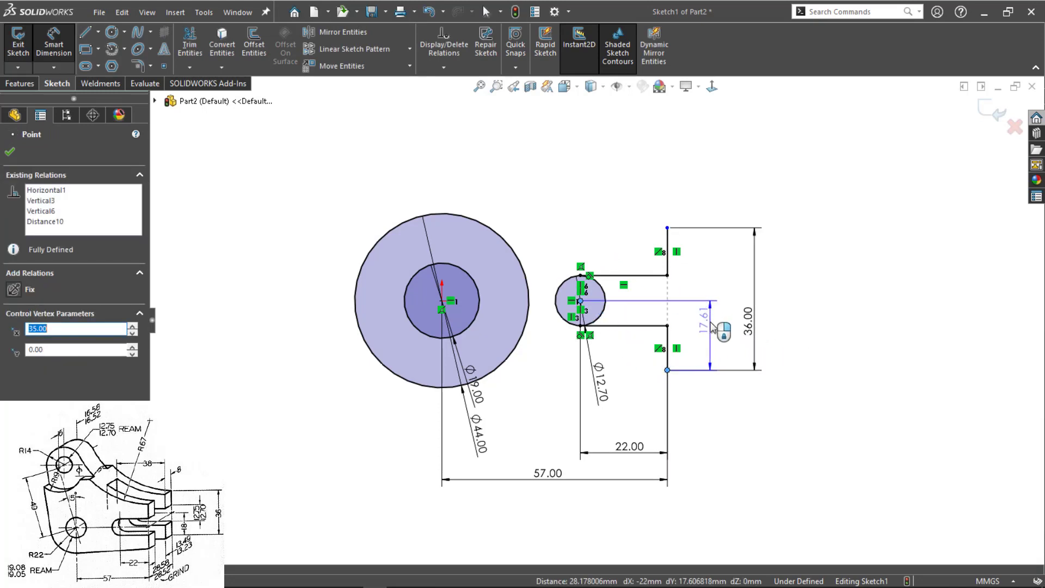
click(712, 327)
text(18.00mm)
key(Return)
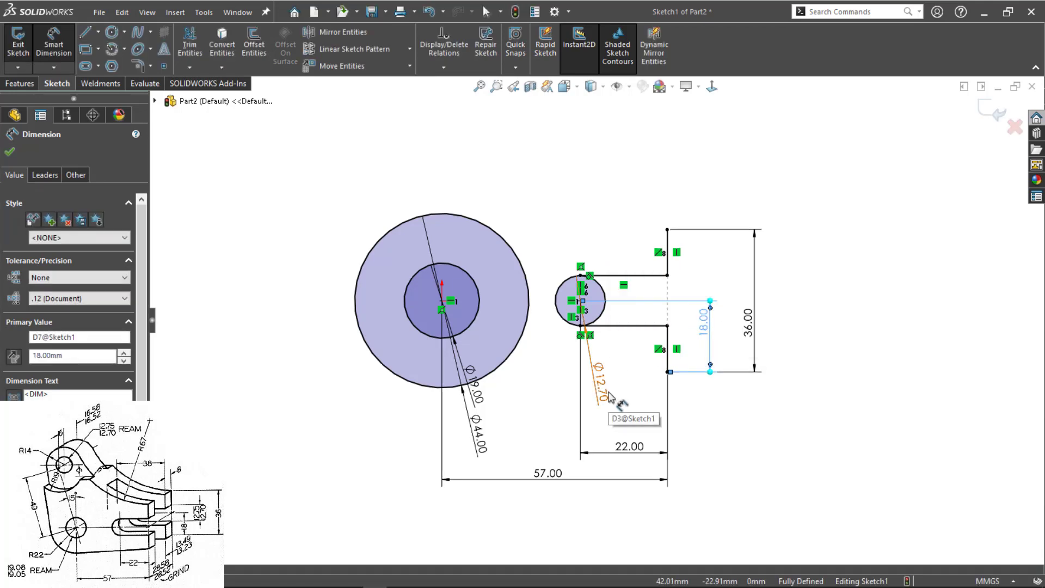
key(Escape)
Step: Trim the half of the small circle facing the vertical lines to leave an open, round-ended slot
key(t)
click(603, 307)
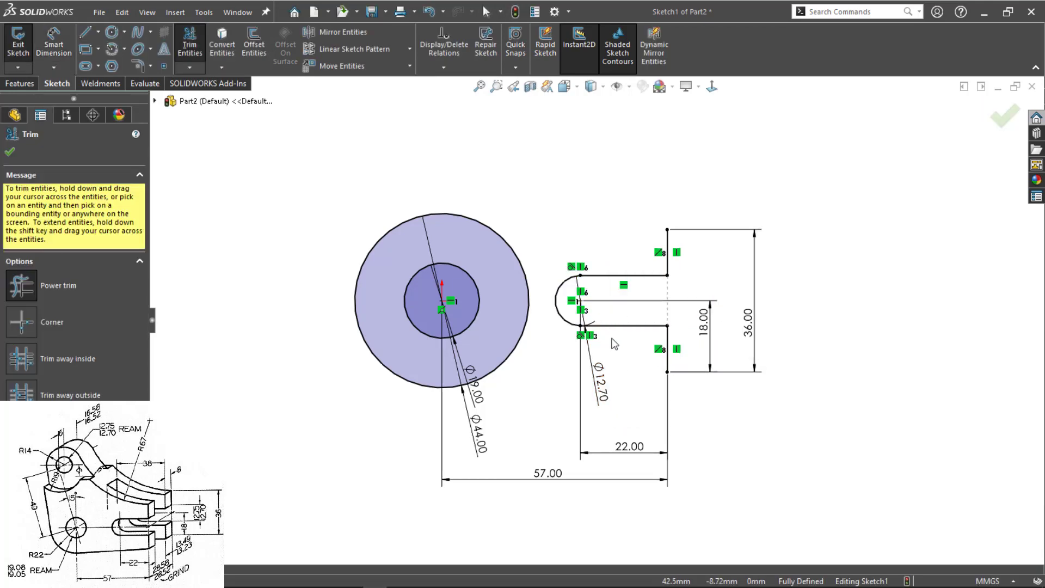
key(Escape)
Step: Draw a line from the lower vertical line's outer endpoint tangent to the underside of the 44 mm circle
key(l)
click(668, 372)
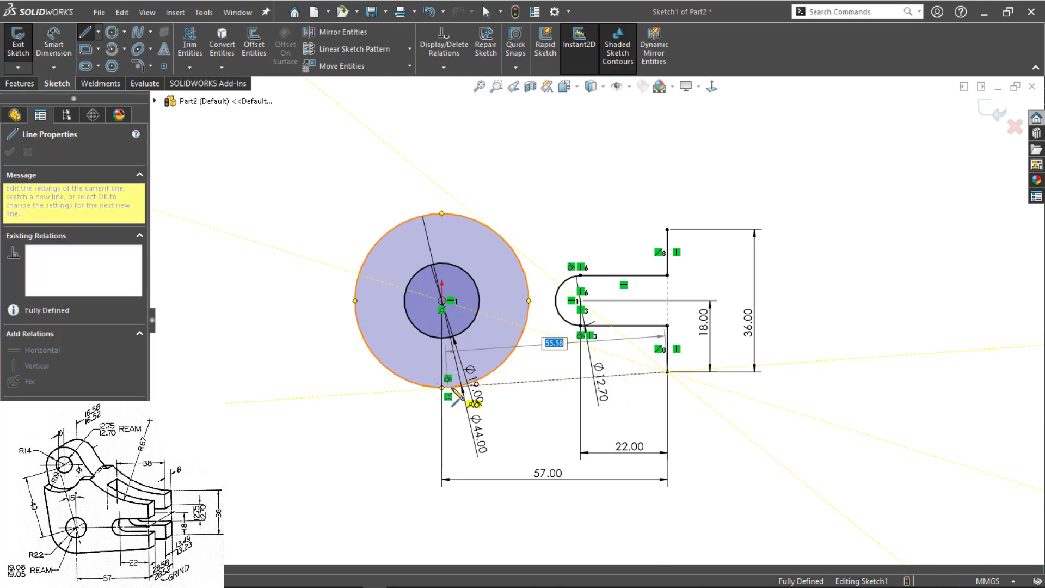
click(448, 387)
key(Escape)
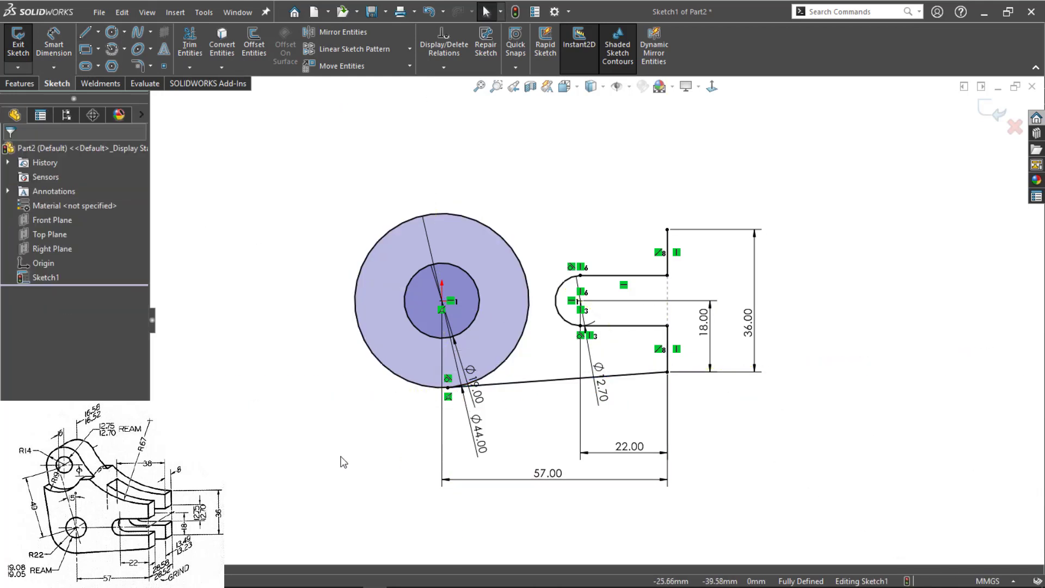
Step: Sketch a slanted line from the origin to a point about 36 mm left of and 59 mm above it
scroll(439, 199, up, 2)
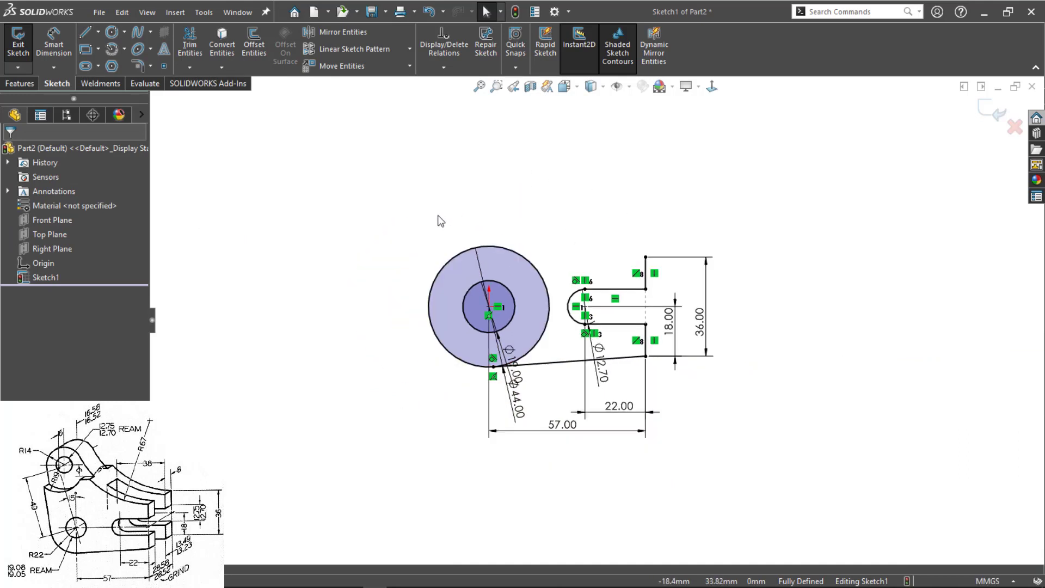
key(l)
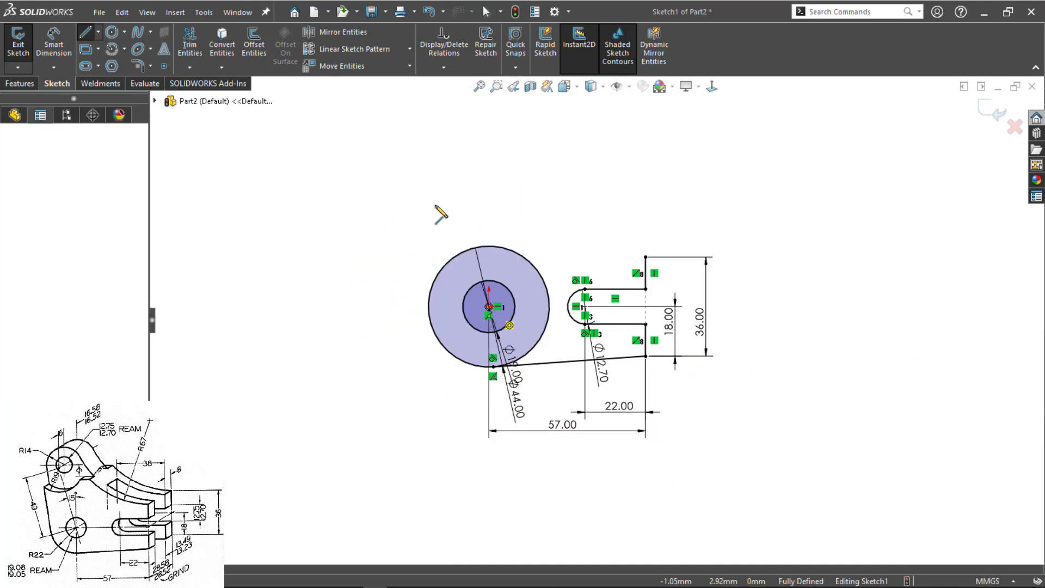
click(489, 307)
key(c)
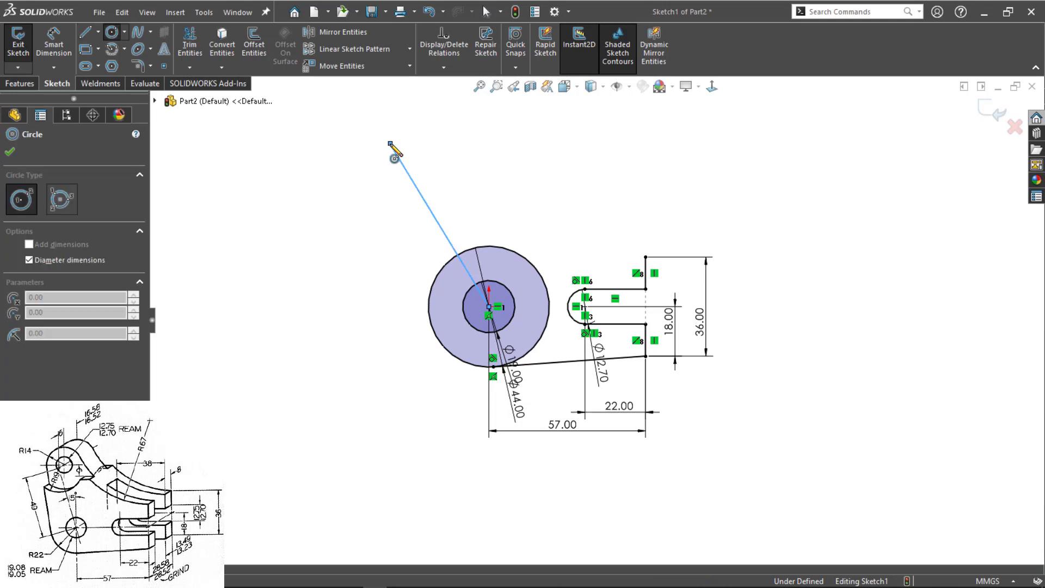
Step: Draw two concentric circles, about 21 mm and 45 mm in diameter, centered on the slanted line's upper endpoint
click(390, 144)
click(408, 167)
click(390, 143)
click(427, 191)
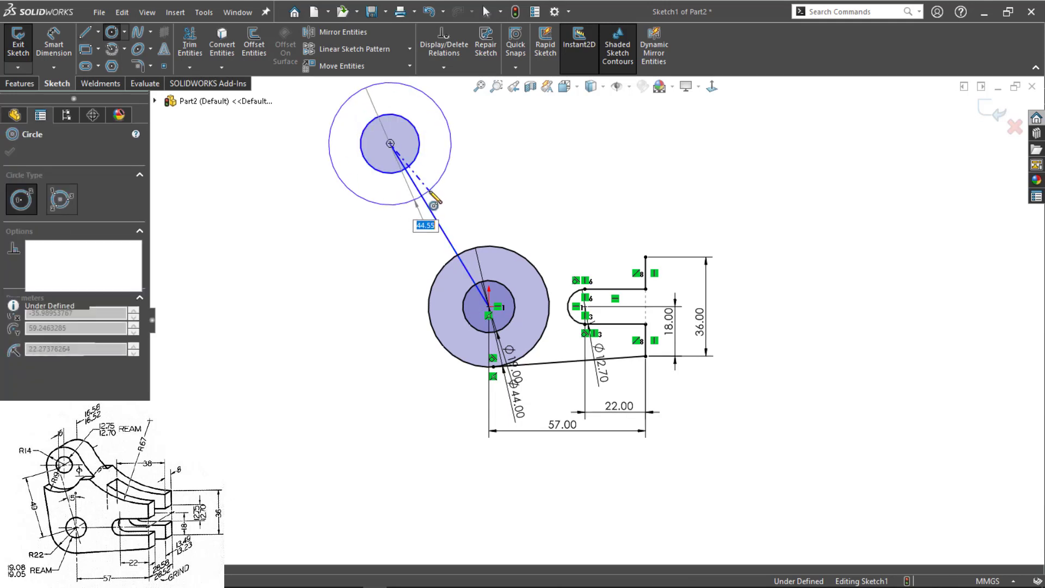
key(Escape)
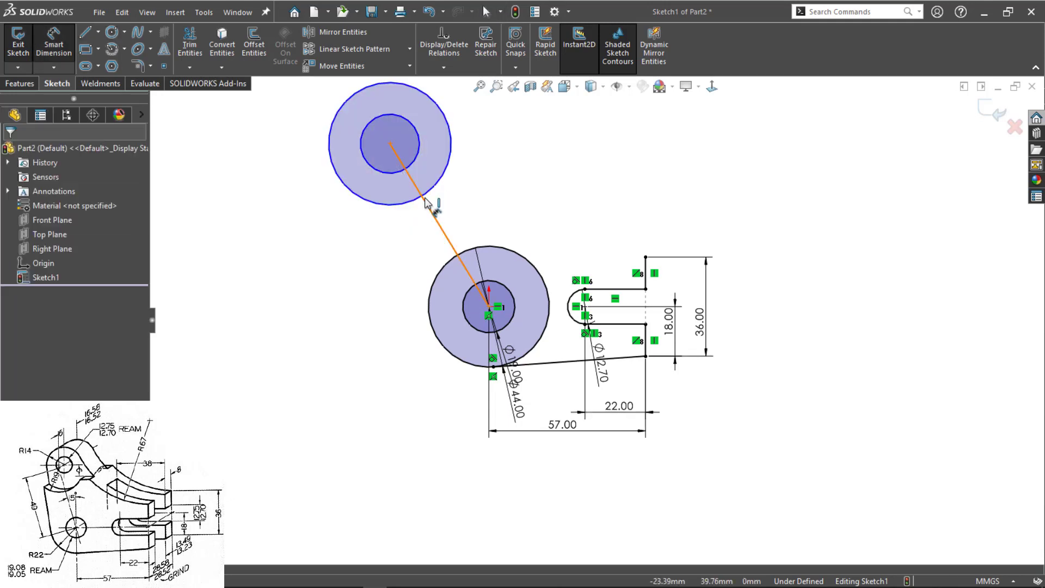
Step: Dimension the upper concentric circles with diameters of 28 mm for the outer one and 12.7 mm for the inner one
click(329, 152)
click(291, 171)
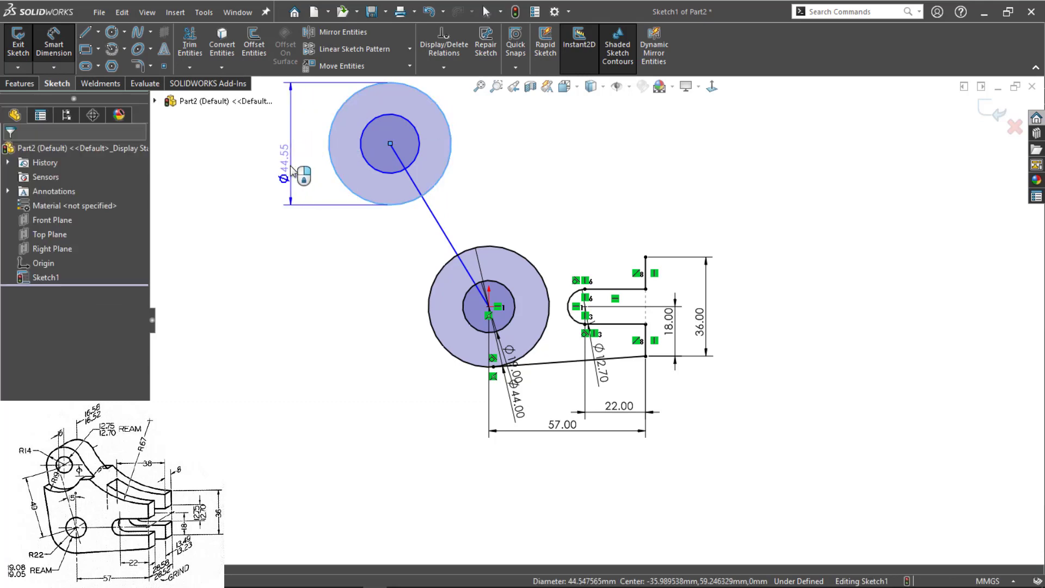
text(28)
key(Return)
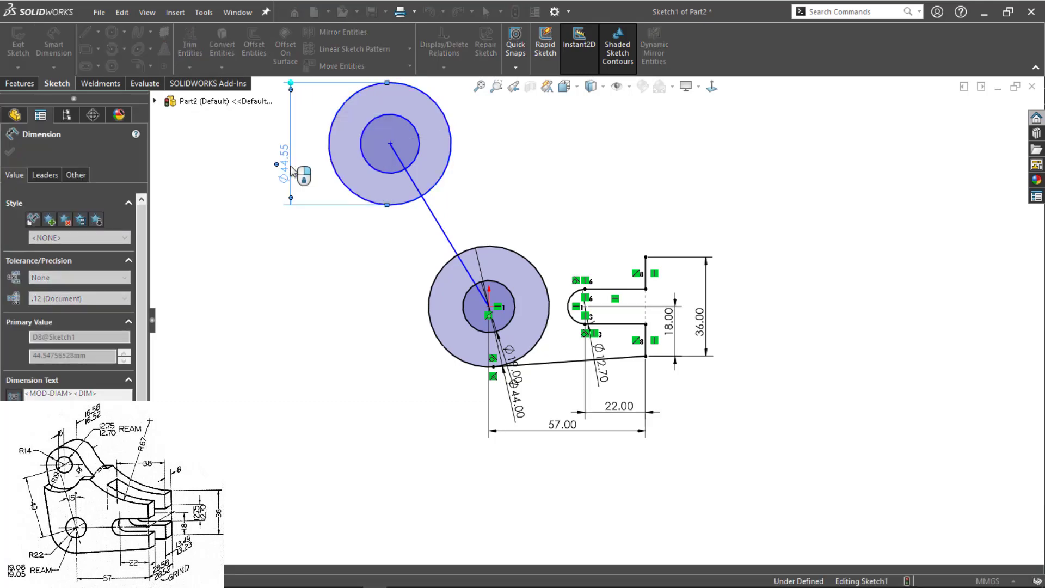
click(382, 172)
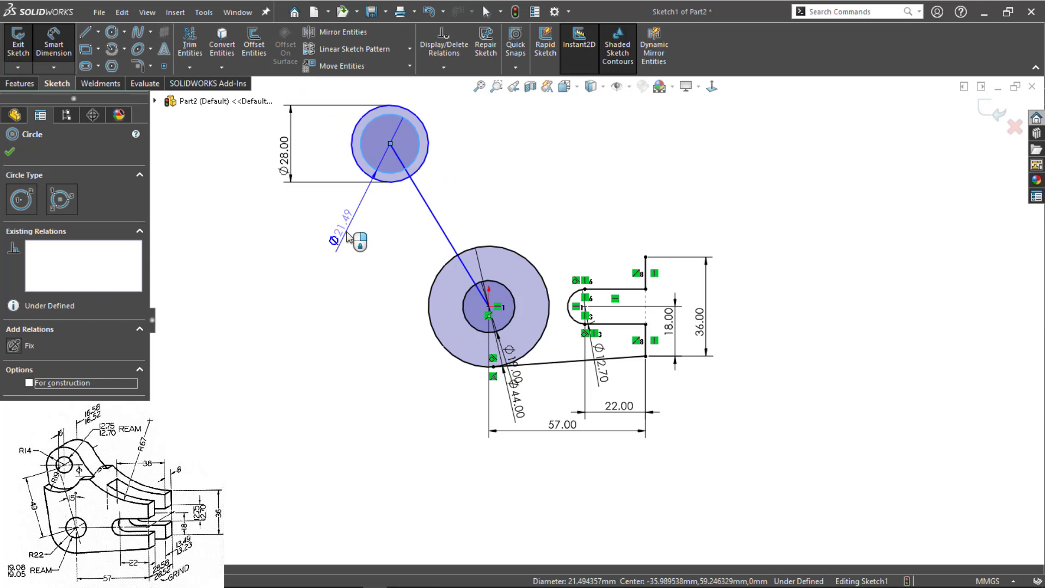
click(347, 235)
text(12.7)
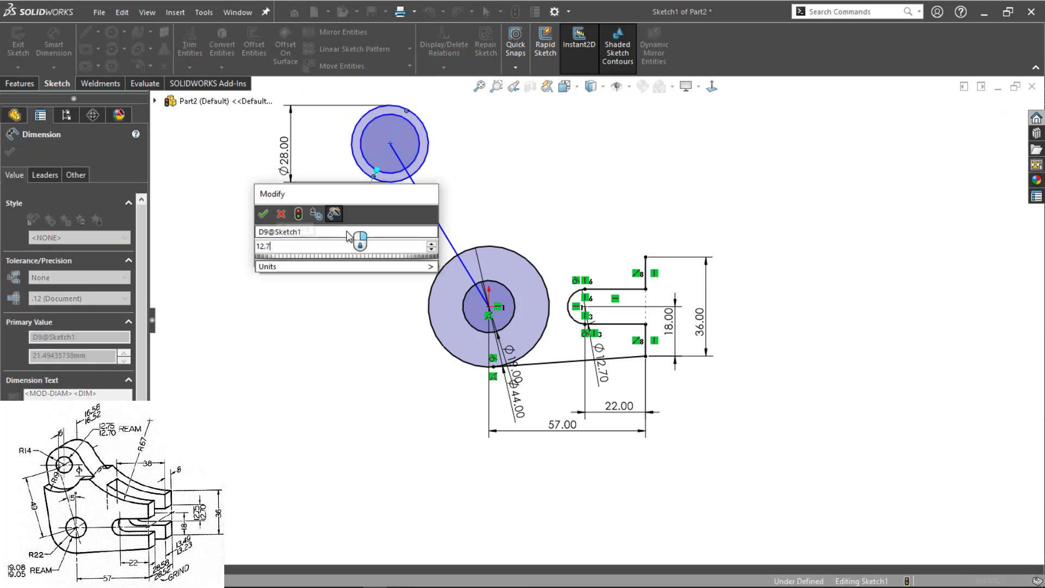
key(Return)
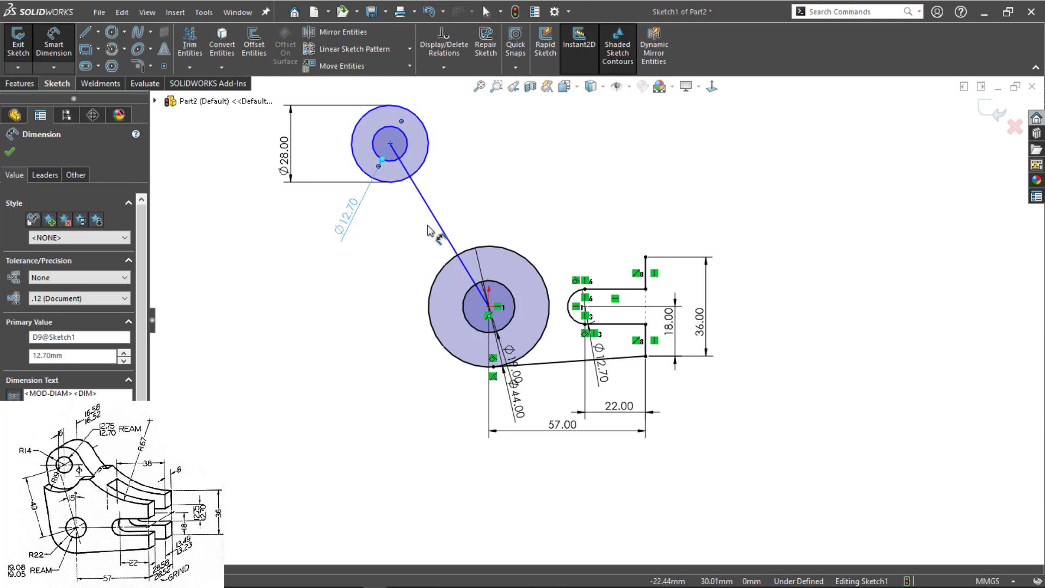
Step: Dimension the angle between the slanted line and the vertical direction through the origin as 15°
click(482, 297)
click(488, 308)
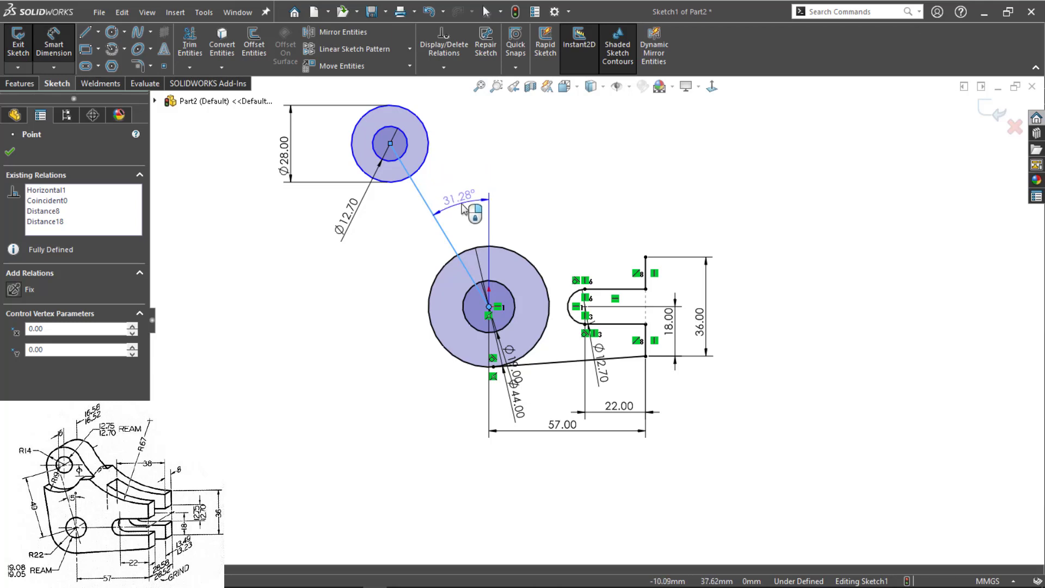
click(461, 198)
text(15)
key(Return)
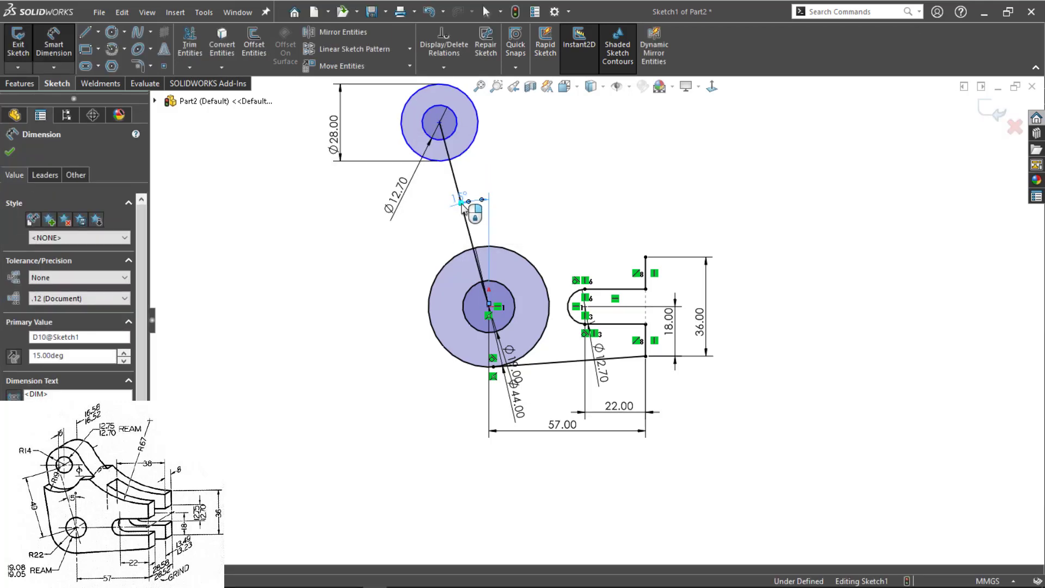
Step: Dimension the slanted line's true length between the two hub centers as 49 mm
scroll(544, 122, up, 2)
scroll(541, 143, down, 2)
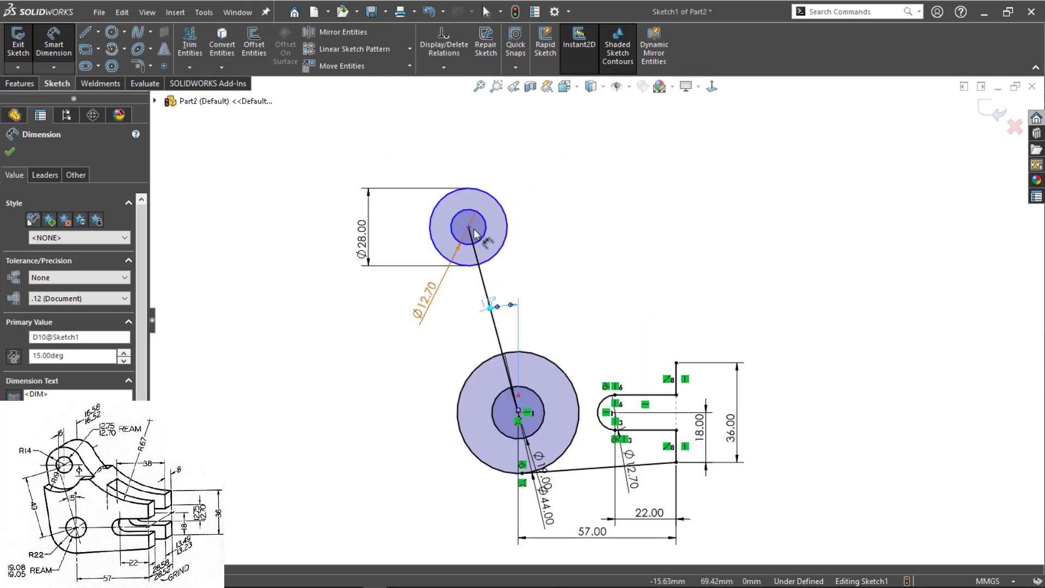
click(487, 297)
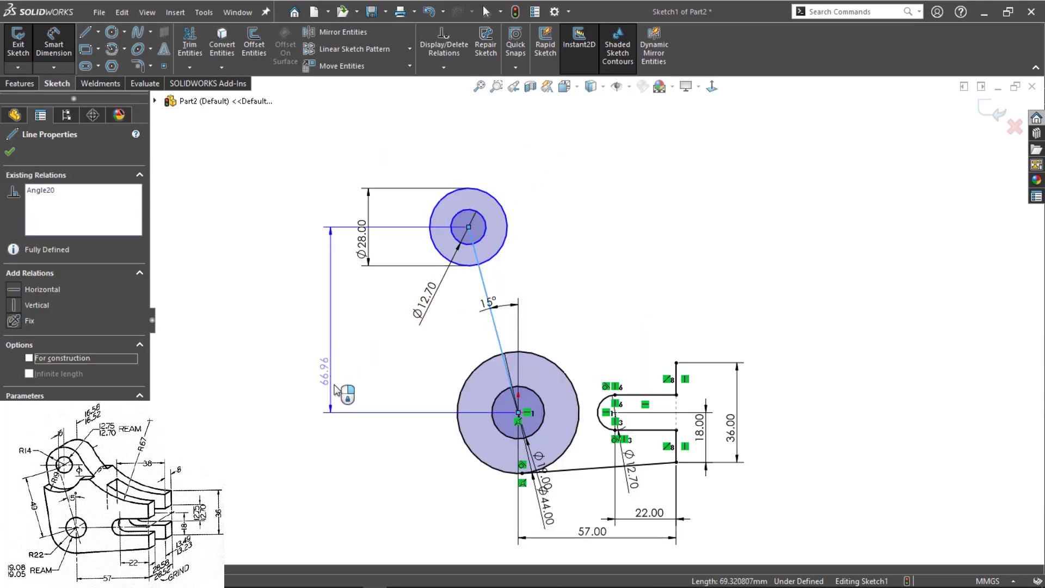
click(344, 433)
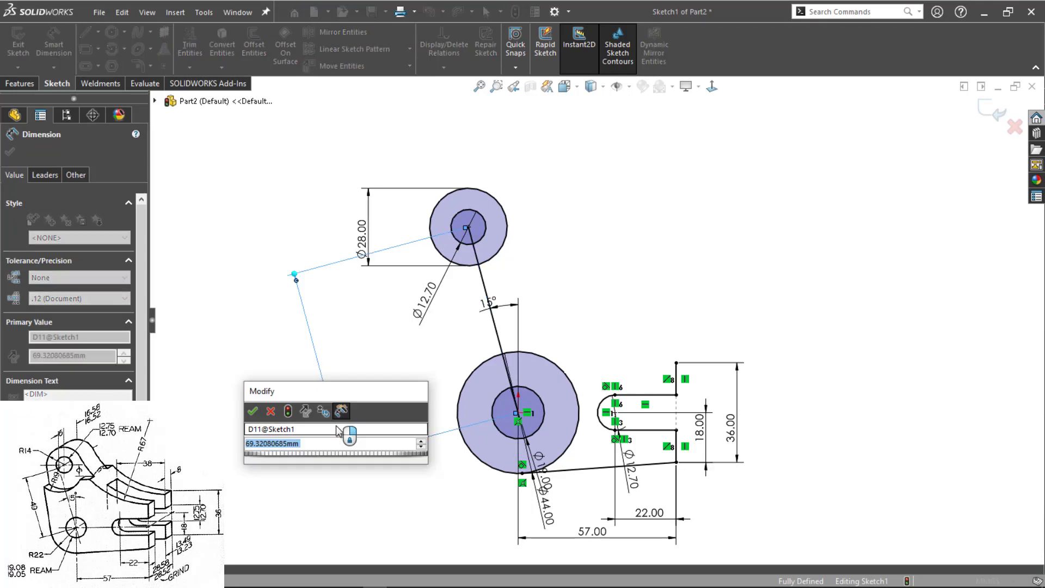
text(49)
key(Return)
scroll(345, 433, down, 2)
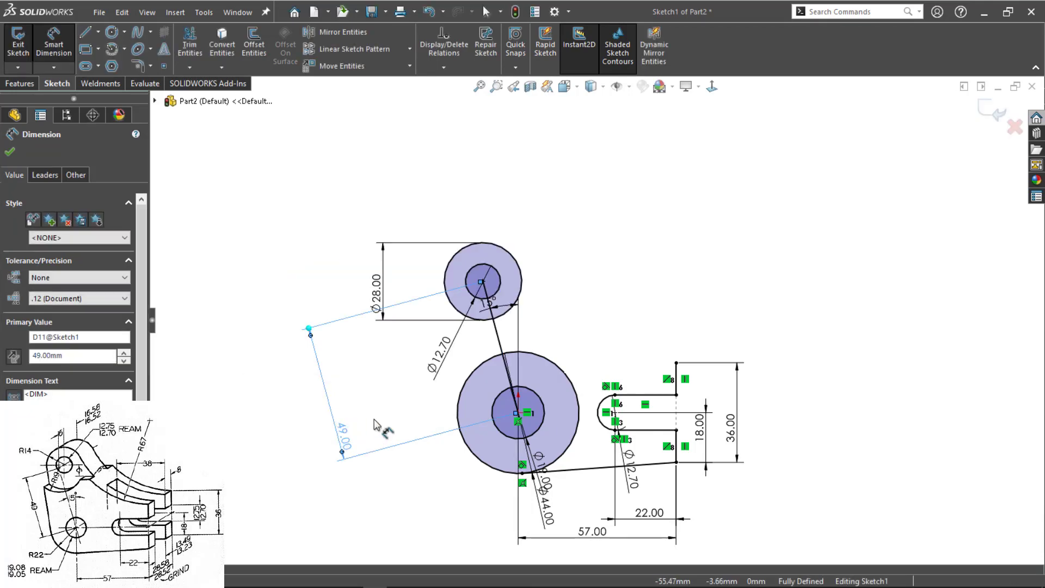
key(Escape)
Step: Convert the slanted line between the hub centers to construction geometry
scroll(351, 413, down, 2)
click(562, 299)
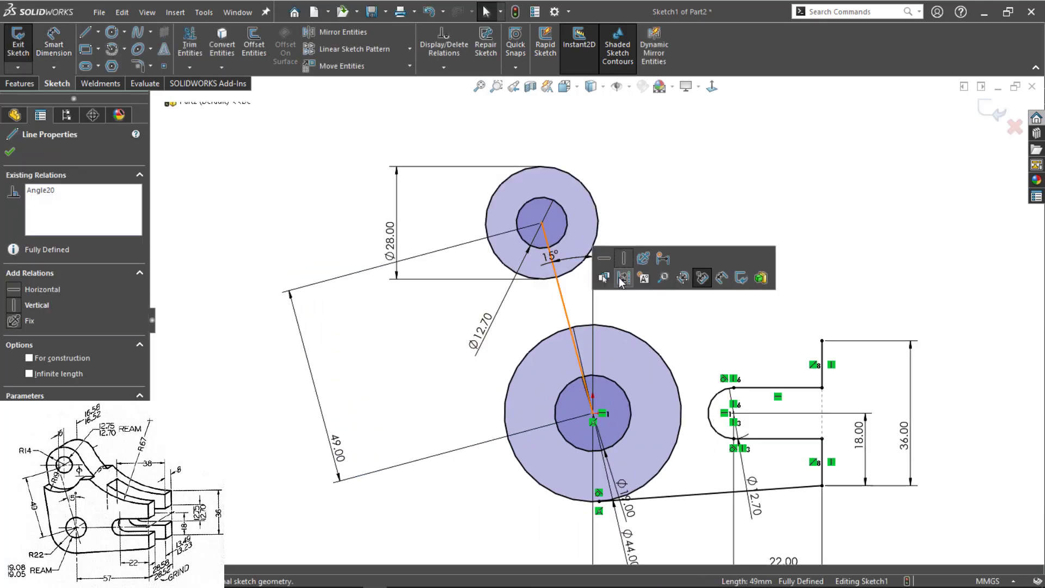
key(Escape)
Step: Sketch a large circle above the slot, to the right of the 28 mm circle
right_drag(360, 371, 430, 362)
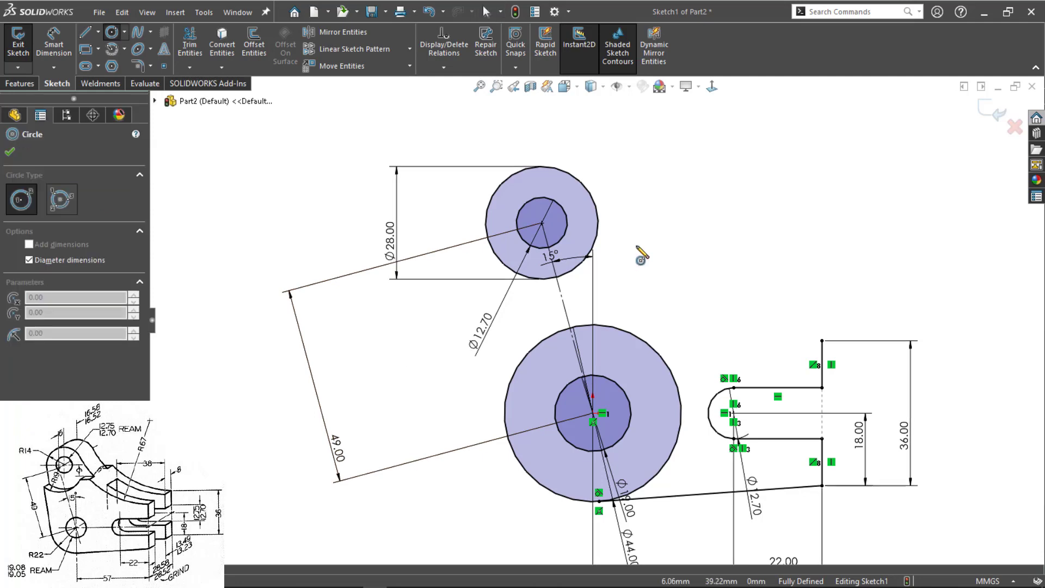
click(809, 152)
click(744, 302)
key(Escape)
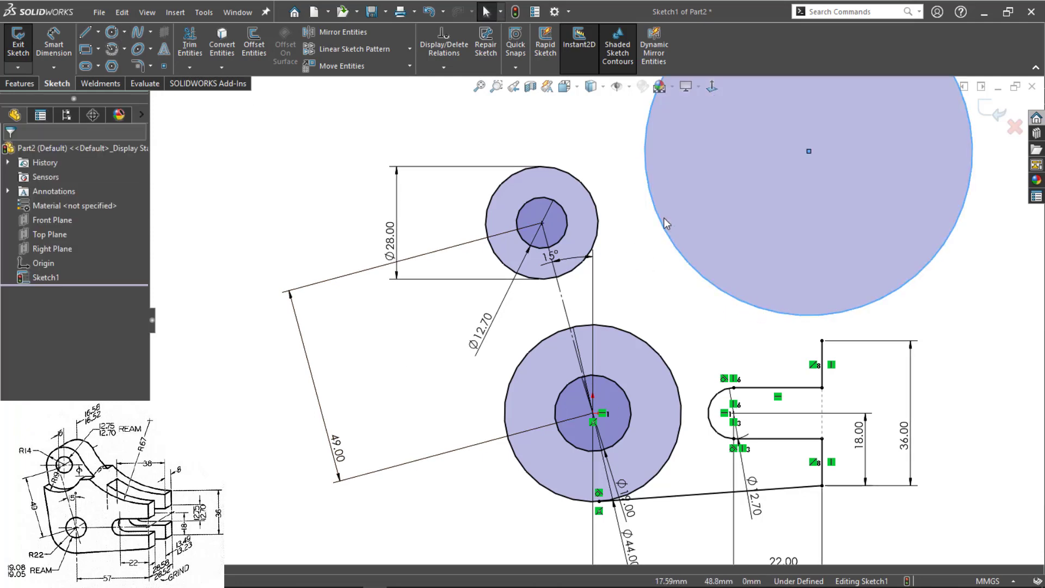
Step: Make the large circle tangent to the 28 mm circle and coincident with the upper vertical line's outer endpoint
click(661, 222)
ctrl+click(598, 222)
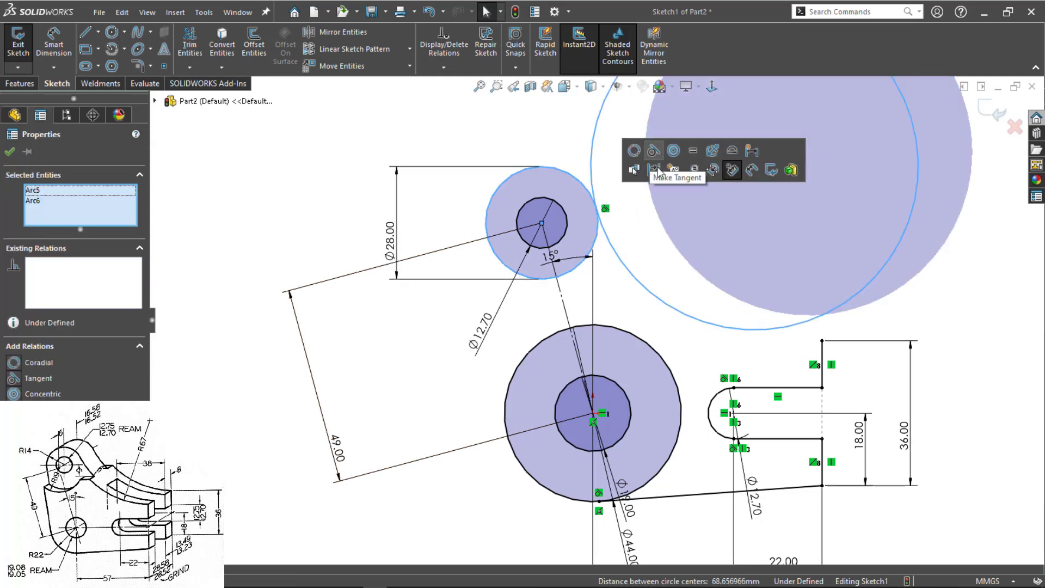
click(653, 150)
click(822, 341)
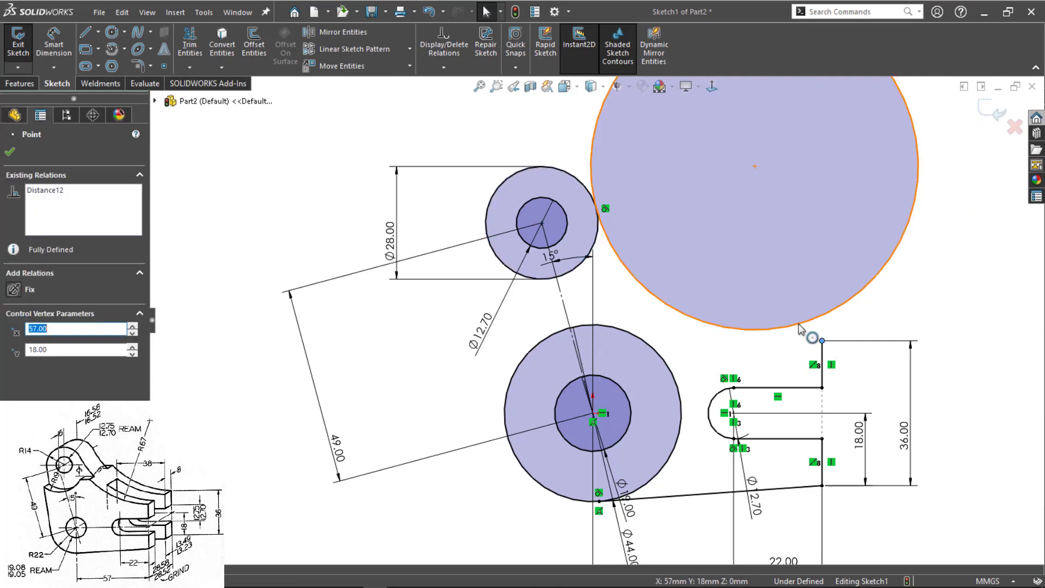
ctrl+click(812, 318)
click(856, 262)
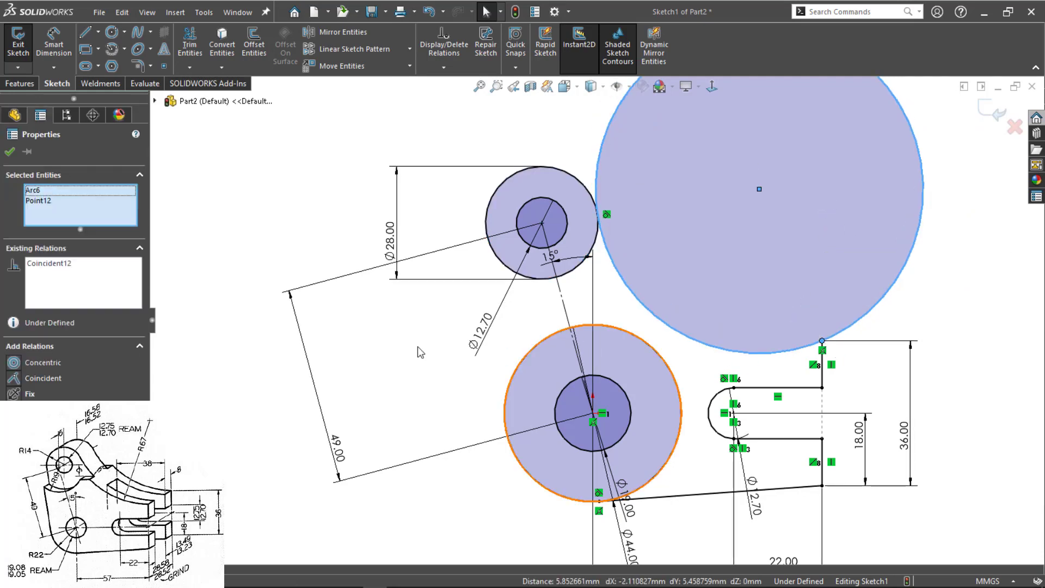
click(394, 366)
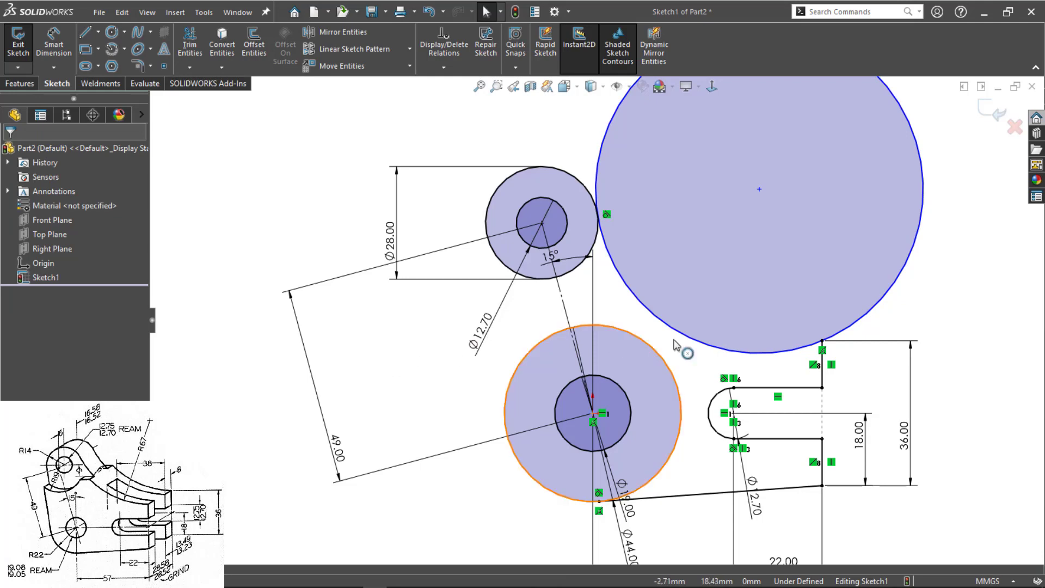
Step: Enlarge the large circle to about 107 mm diameter and trim it to the lower arc between the 28 mm circle and the upper vertical line
click(720, 336)
drag(720, 335, 651, 375)
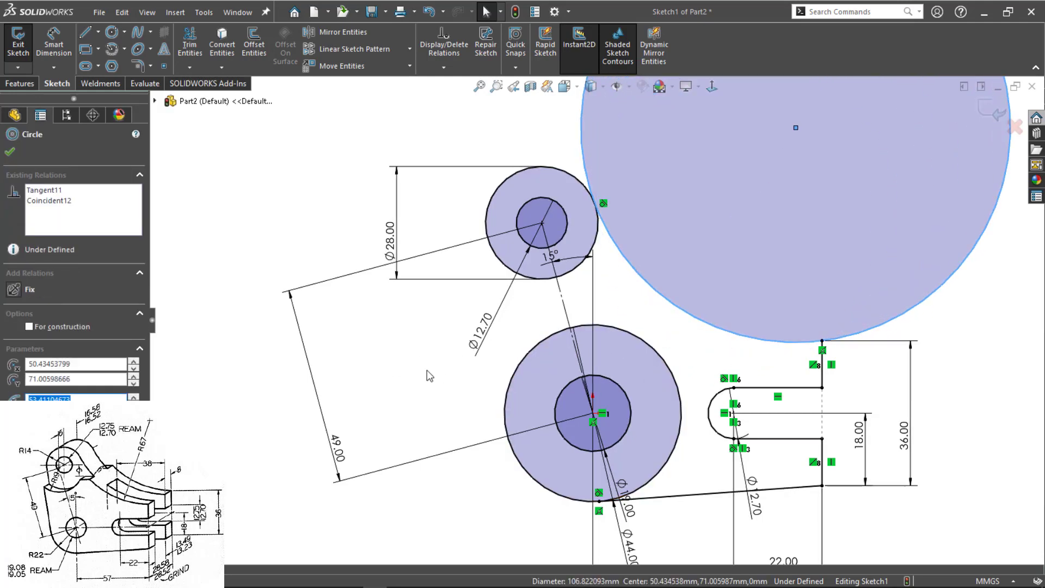
key(Escape)
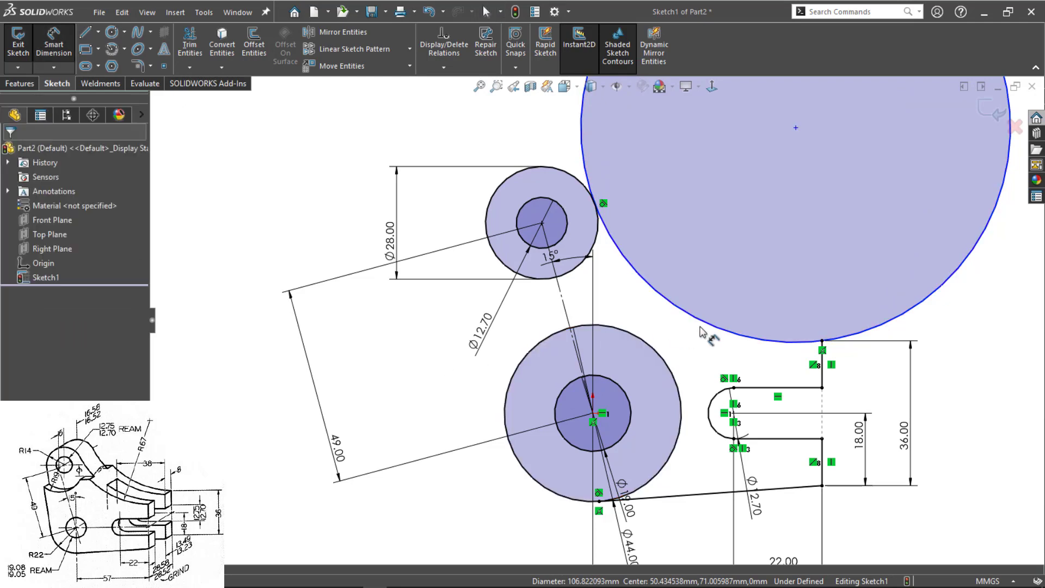
key(t)
drag(553, 126, 640, 155)
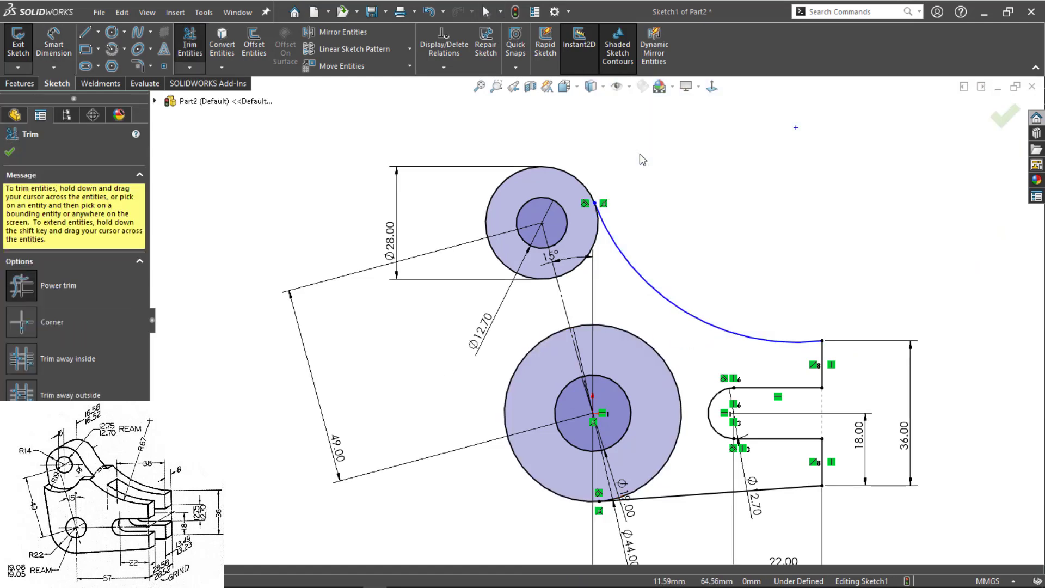
key(Escape)
Step: Dimension the connecting arc's radius as 67 mm
key(d)
click(679, 303)
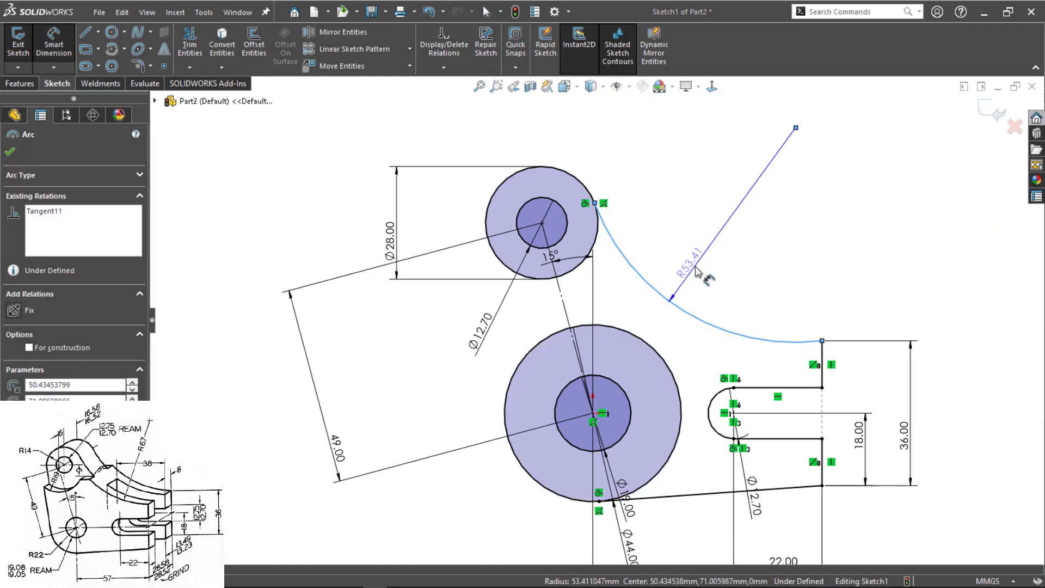
click(697, 272)
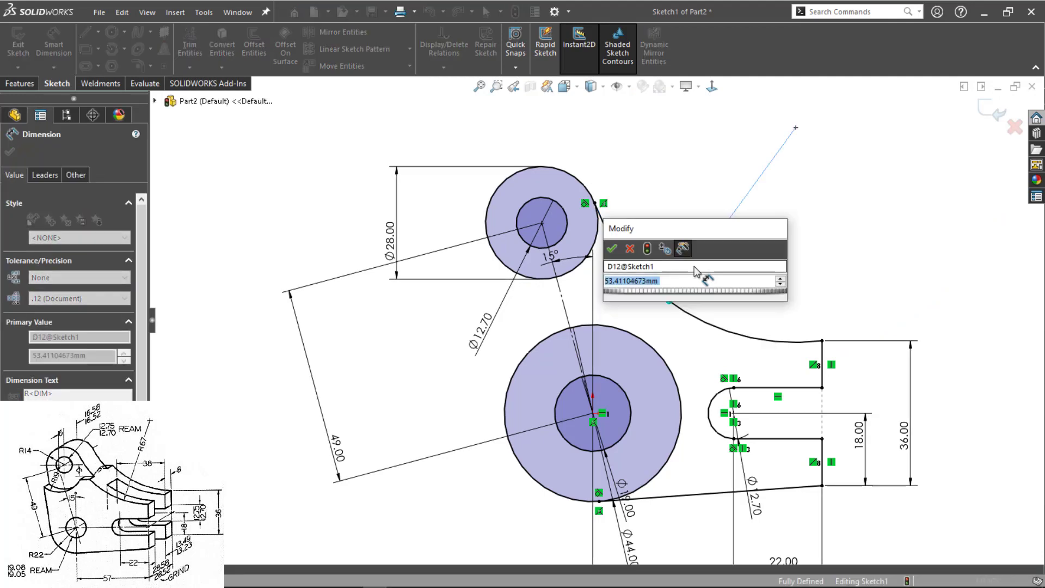
text(67)
key(Return)
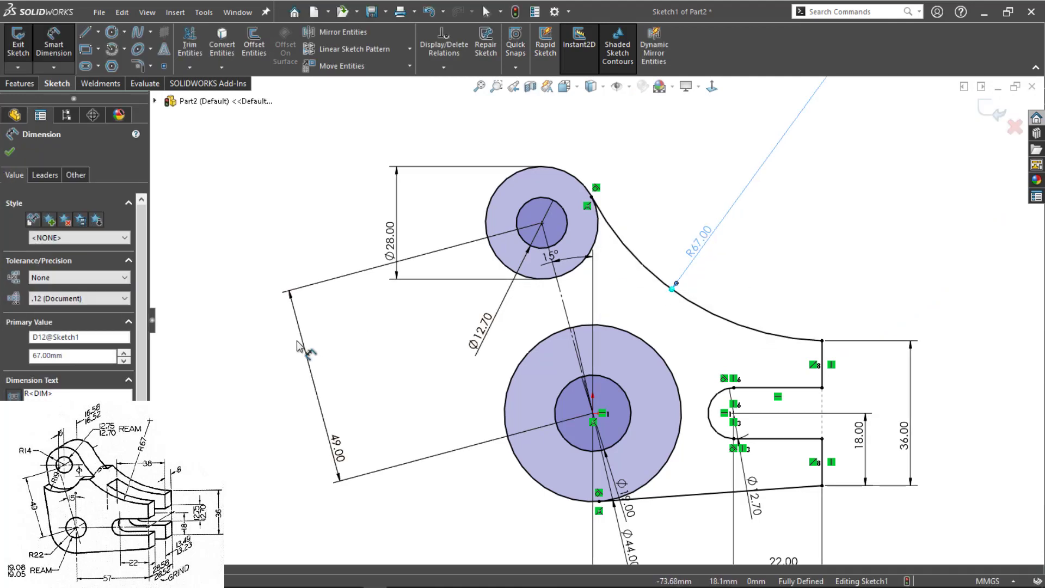
Step: Draw a line tangent to the left sides of the 44 mm and 28 mm circles
key(l)
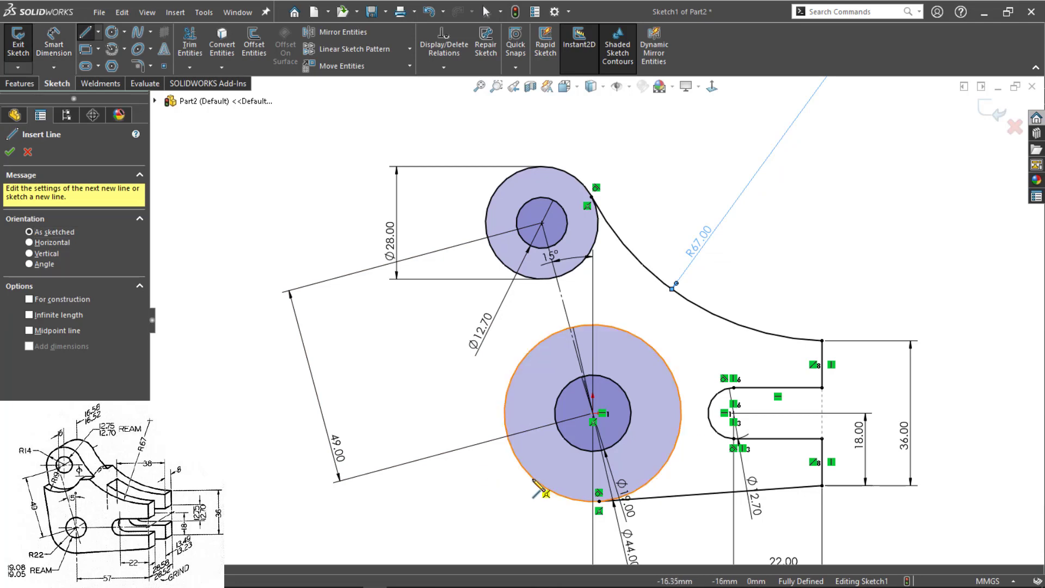
click(504, 413)
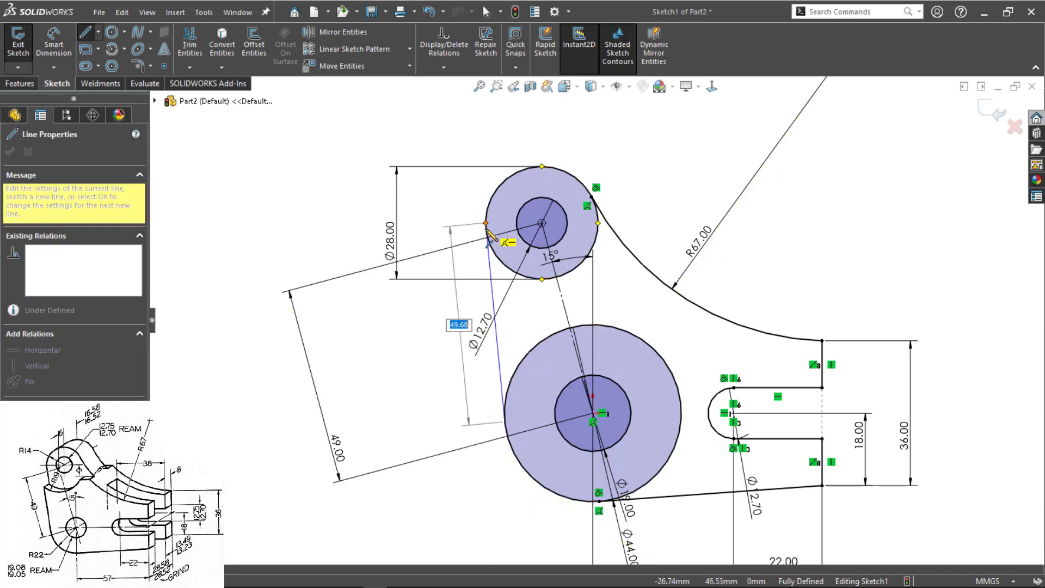
click(486, 229)
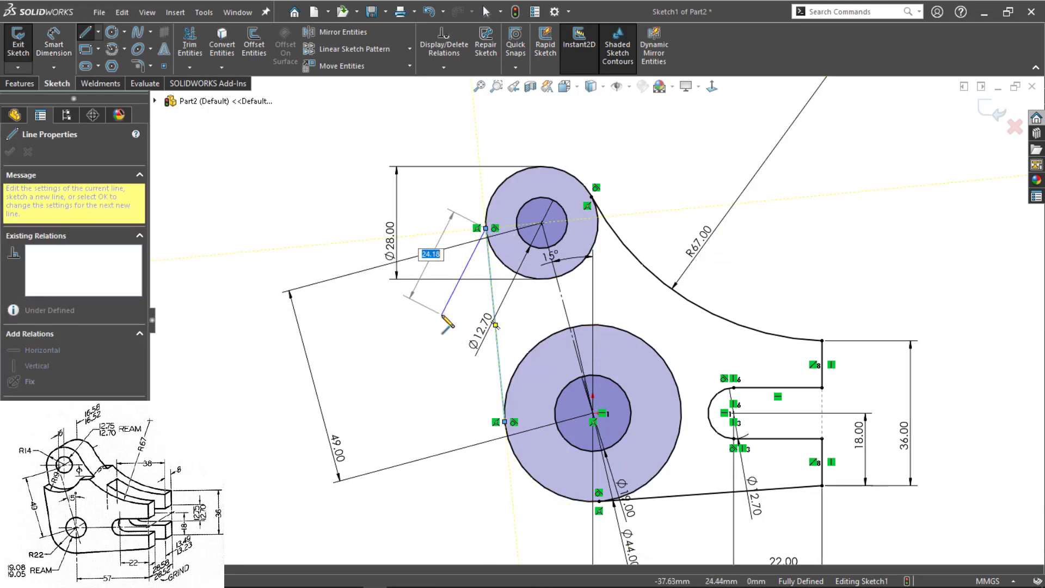
key(Escape)
Step: Trim the inner portions of the 28 mm and 44 mm circles to leave one continuous outer profile
key(t)
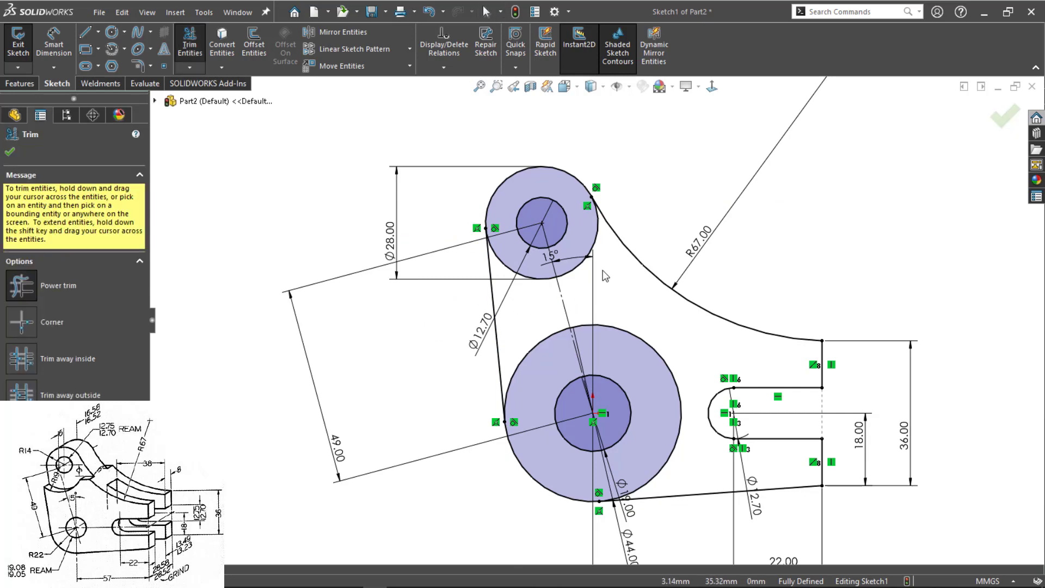
drag(605, 276, 550, 288)
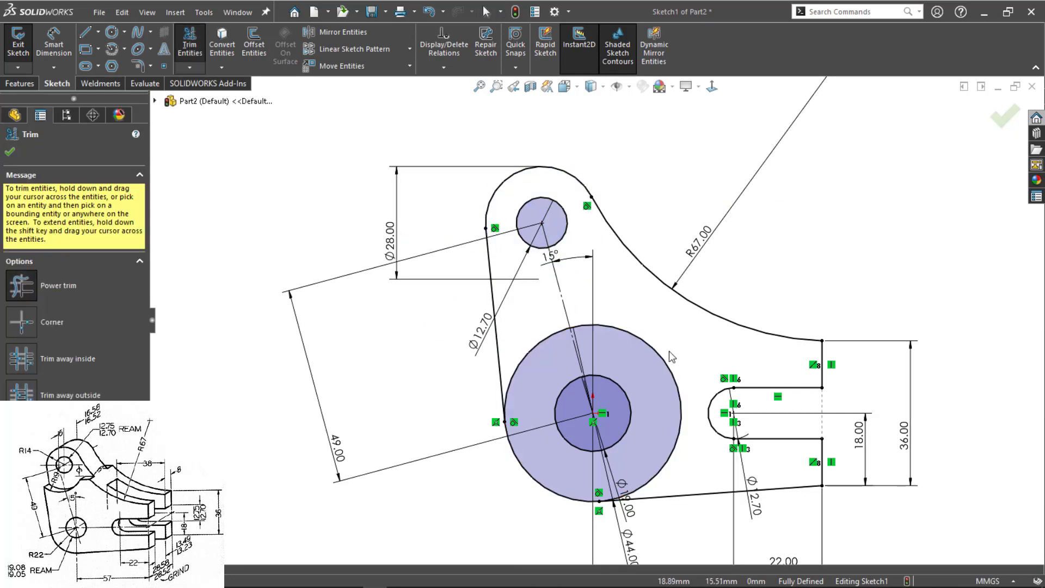
mouse_move(668, 351)
mouse_down()
mouse_move(541, 348)
mouse_move(504, 363)
mouse_up()
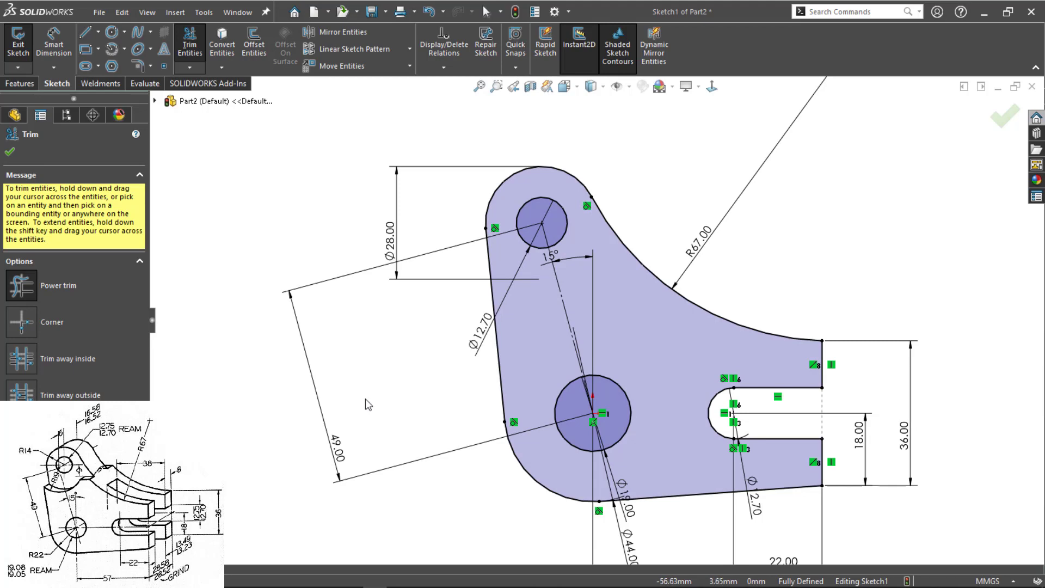
Step: Exit the finished bracket profile sketch
scroll(365, 399, up, 3)
middle_drag(354, 407, 358, 430)
key(Escape)
key(ctrl+b)
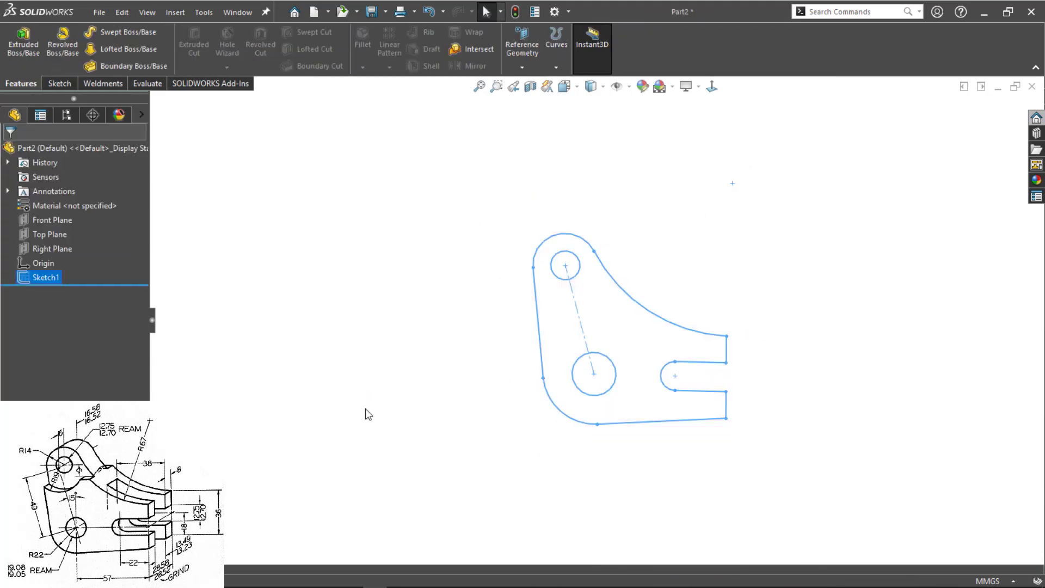
Step: Extrude the bracket profile symmetrically about its sketch plane with a total depth of 28.5 mm
scroll(397, 382, up, 1)
mouse_move(397, 382)
middle_down()
mouse_move(380, 392)
mouse_move(380, 412)
middle_up()
key(f)
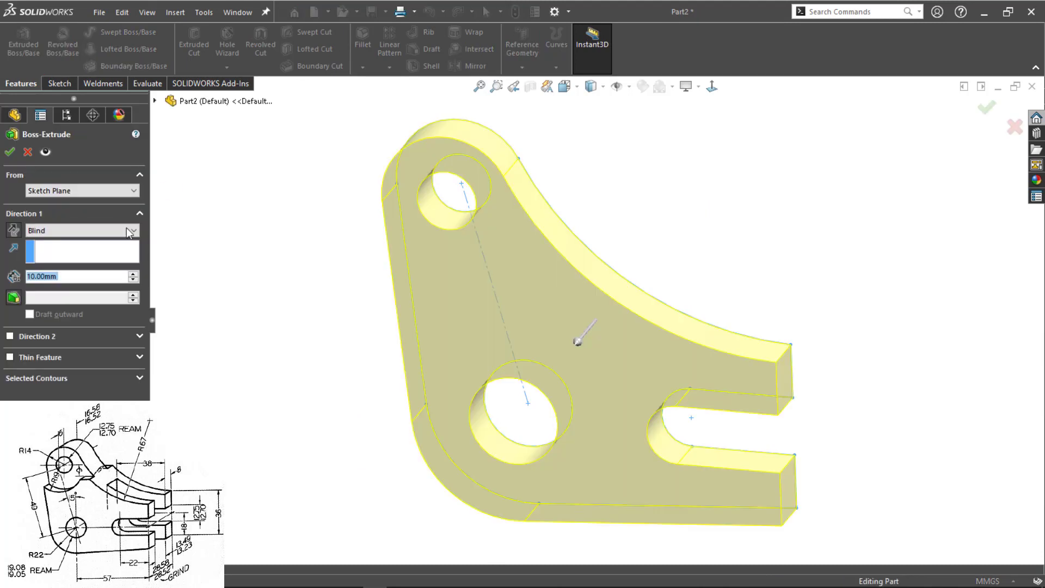
click(56, 232)
click(55, 283)
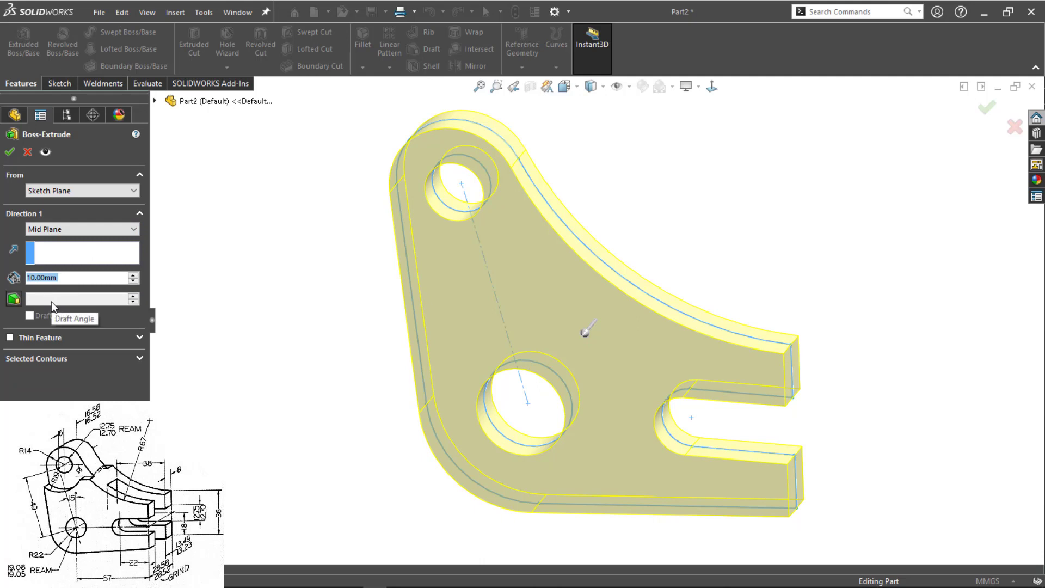
text(28.5)
key(Return)
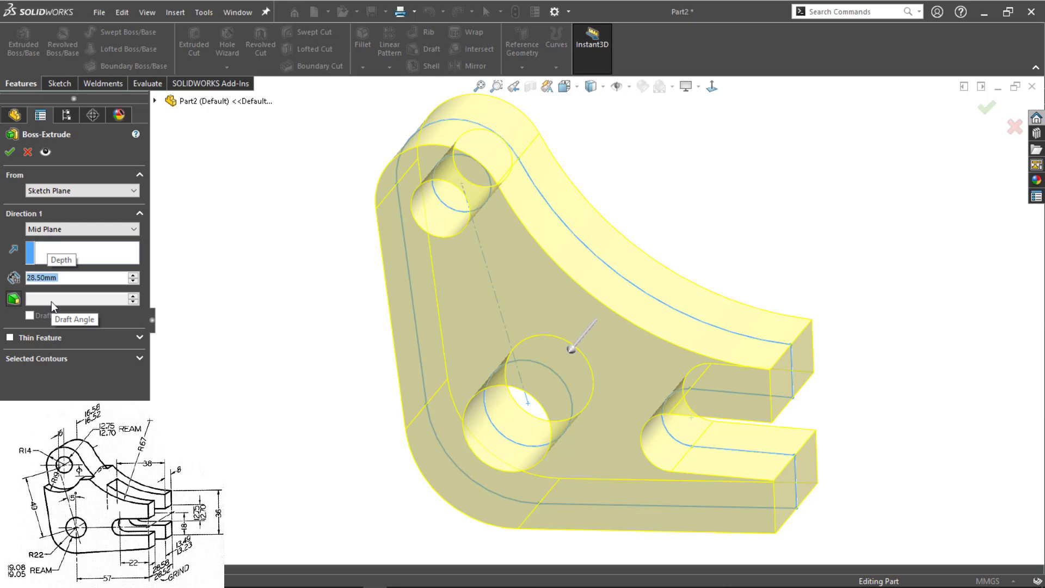
key(Return)
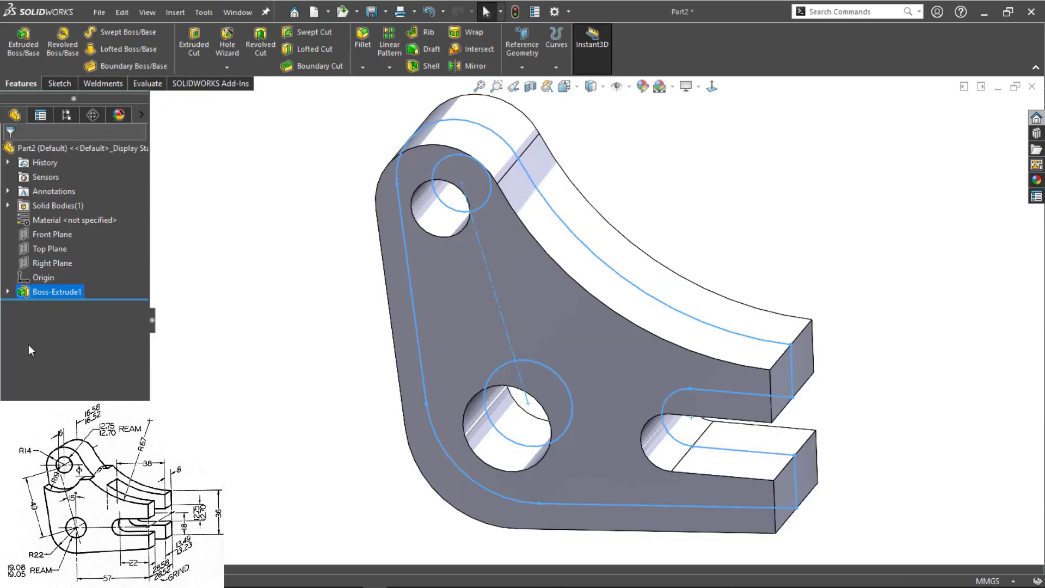
click(338, 299)
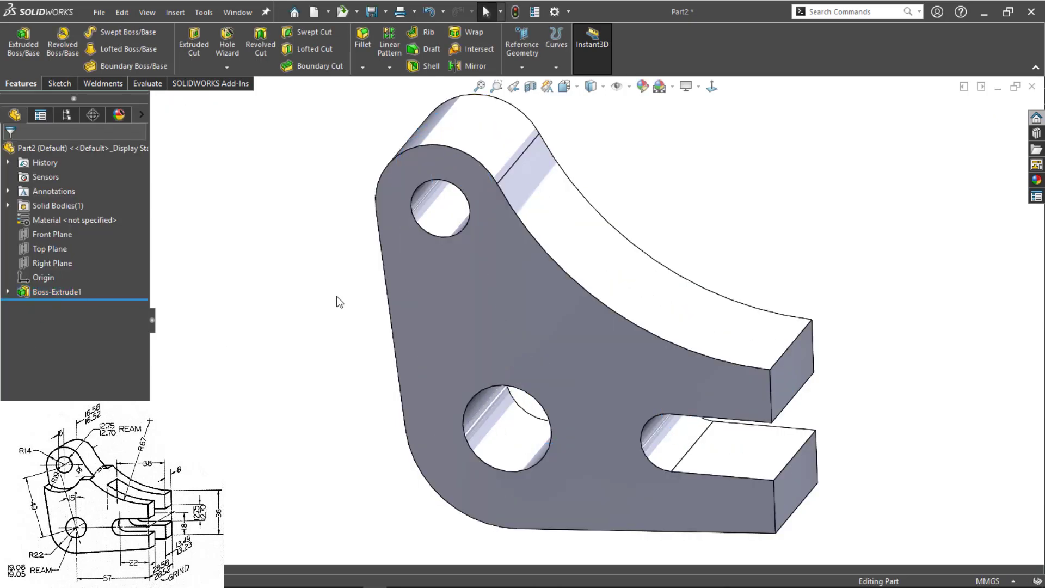
Step: Start a sketch on the Front Plane and draw a 38 mm diameter circle centred on the upper hole
click(41, 237)
click(55, 214)
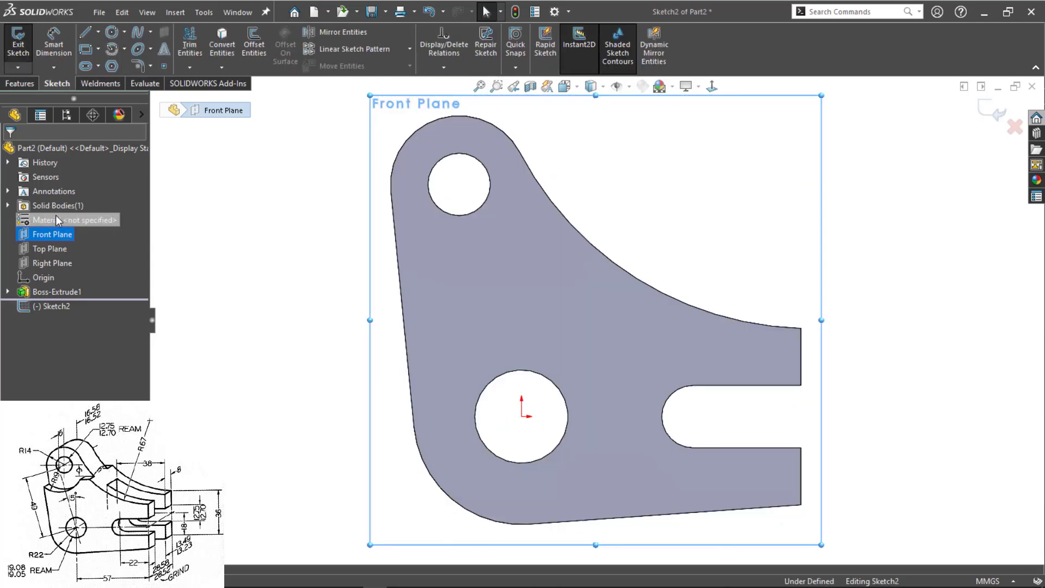
click(112, 32)
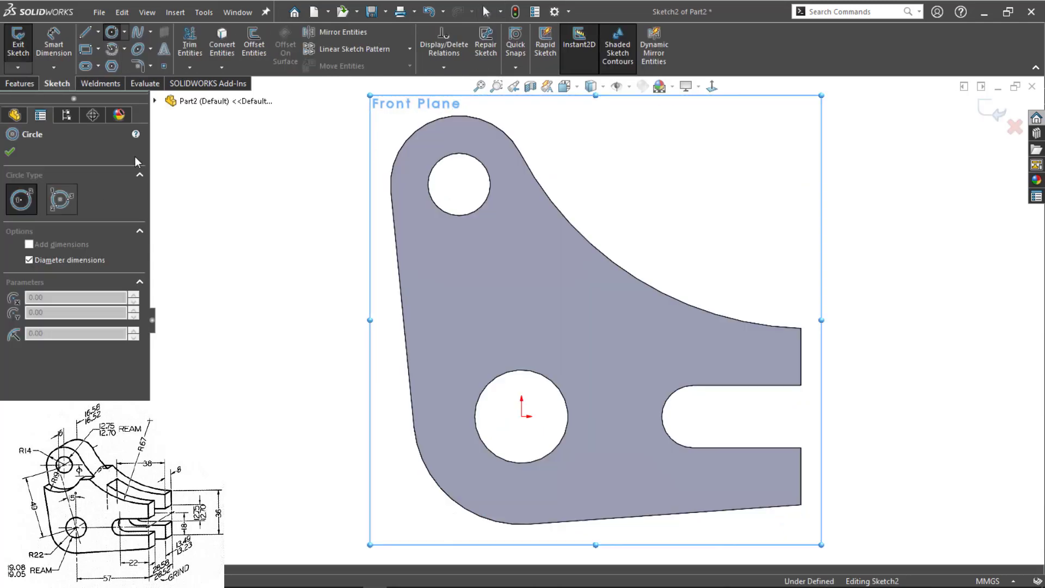
click(459, 185)
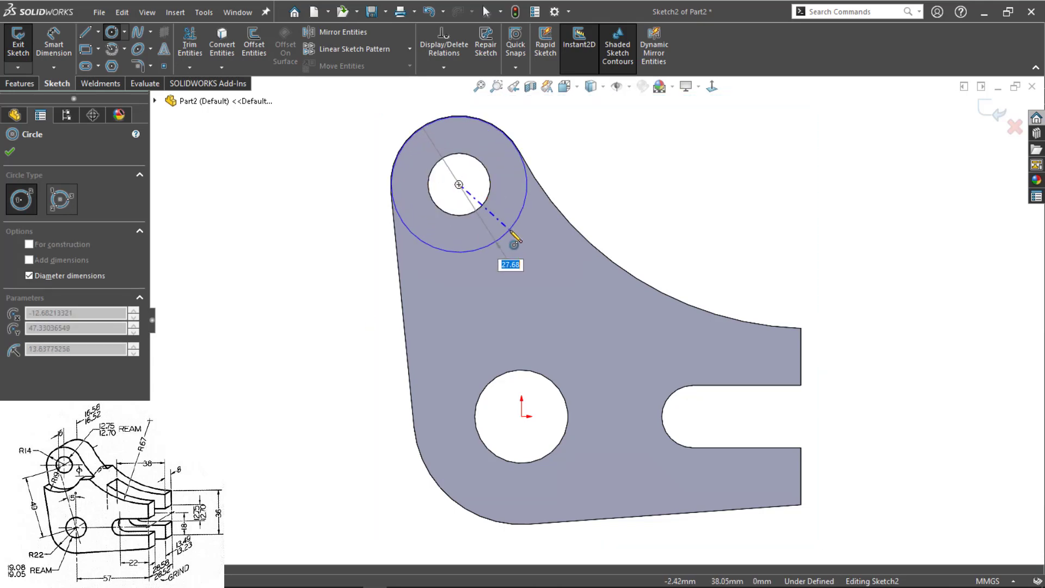
text(38)
key(Return)
key(Escape)
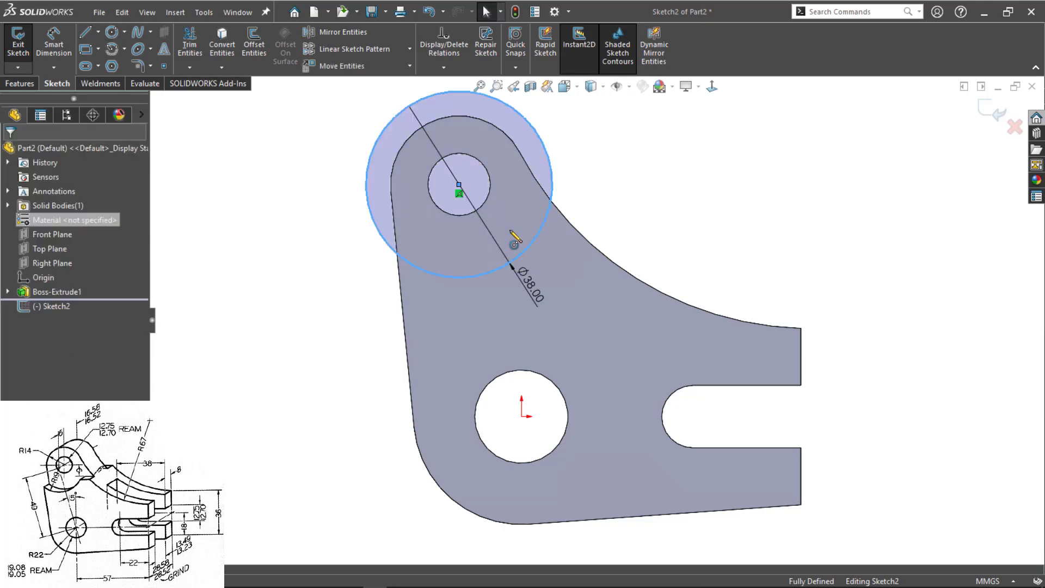
Step: Sketch a horizontal line about 14 mm long crossing the circle's right side, just below the circle centre's height
key(l)
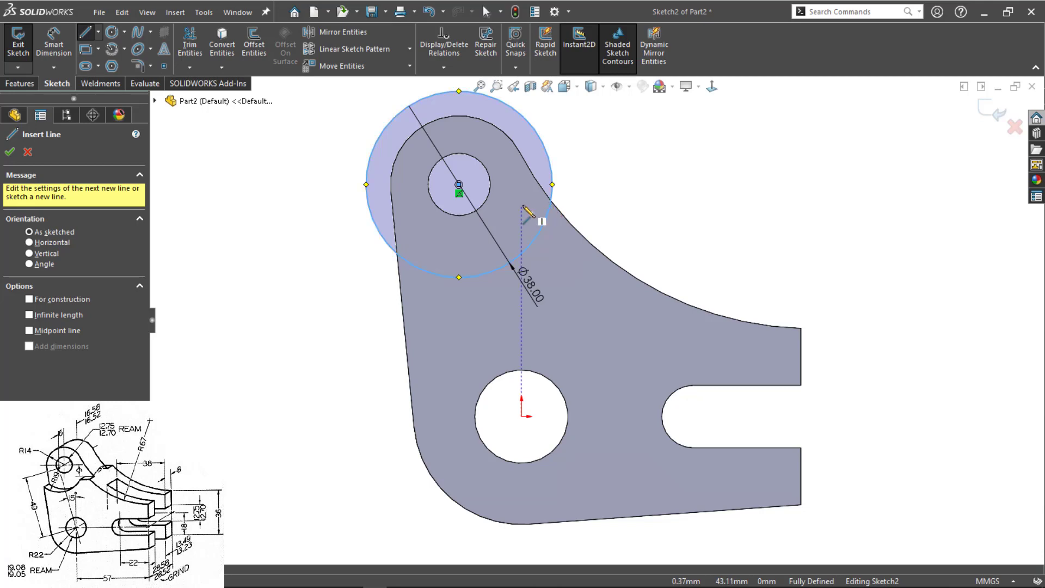
click(512, 197)
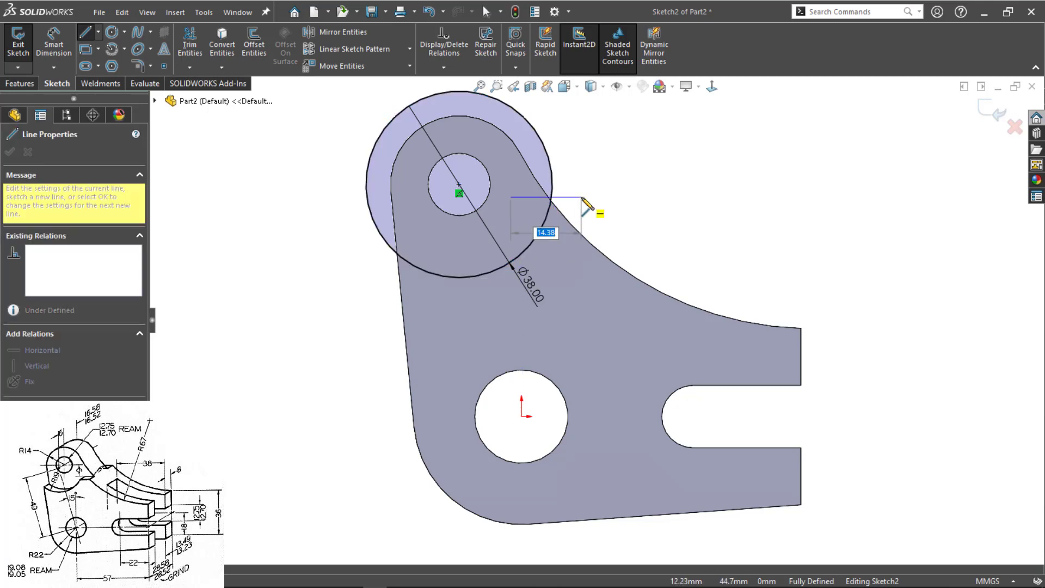
click(581, 197)
key(Escape)
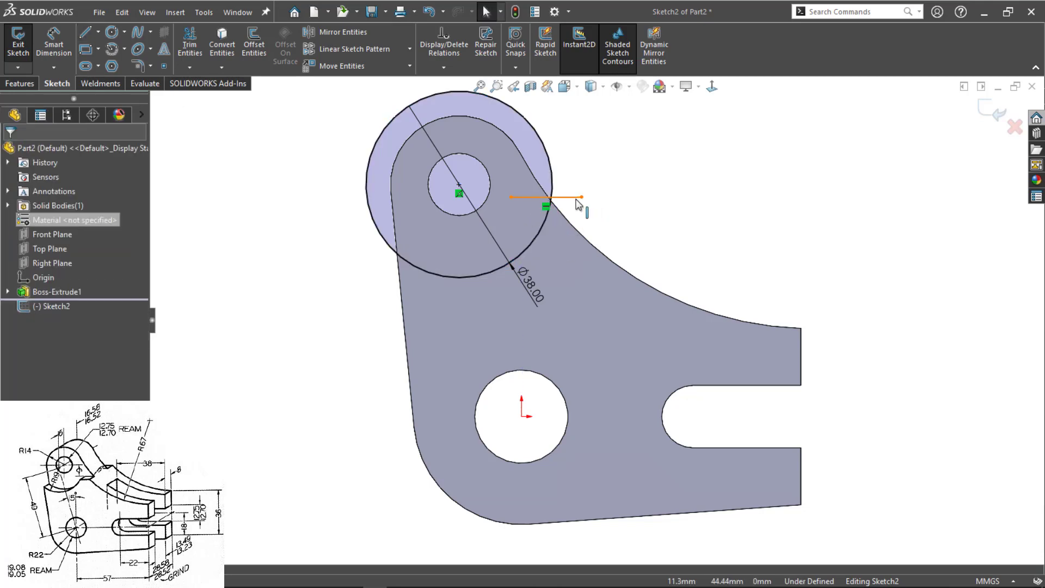
Step: Dimension the horizontal line 9 mm below the circle's centre
key(d)
click(459, 184)
click(525, 197)
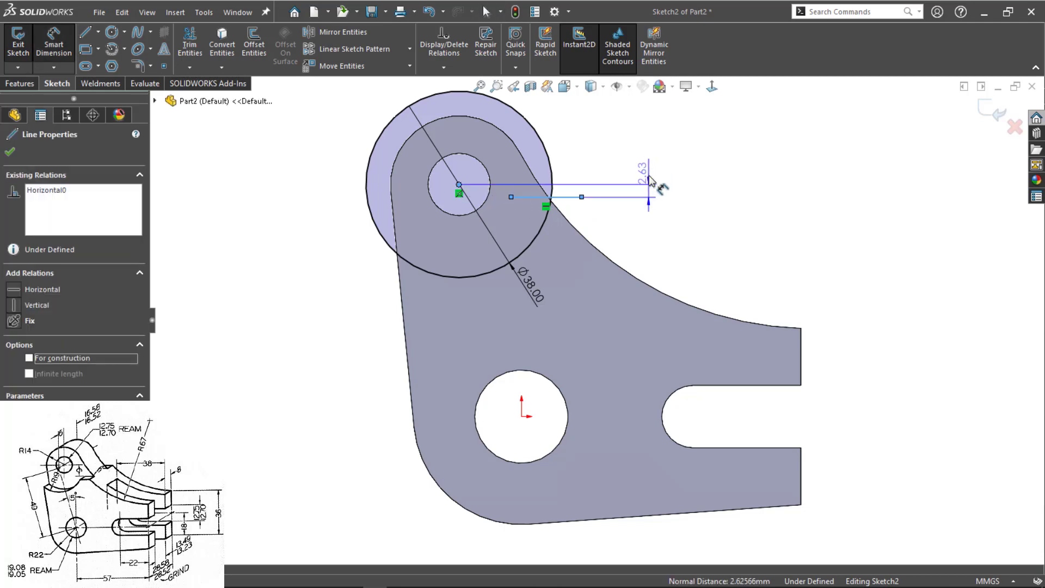
click(649, 180)
text(9)
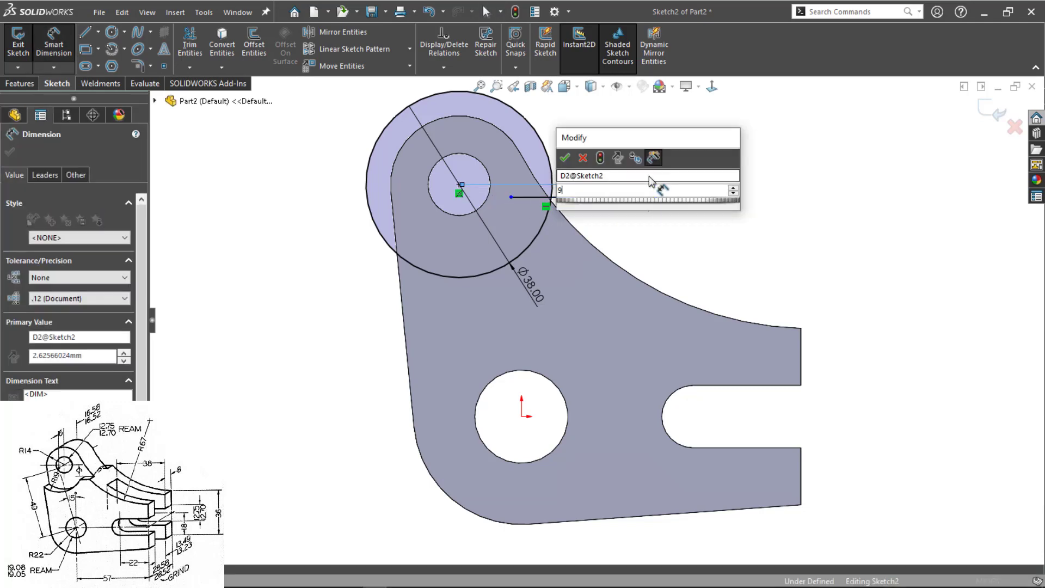
key(Return)
key(Escape)
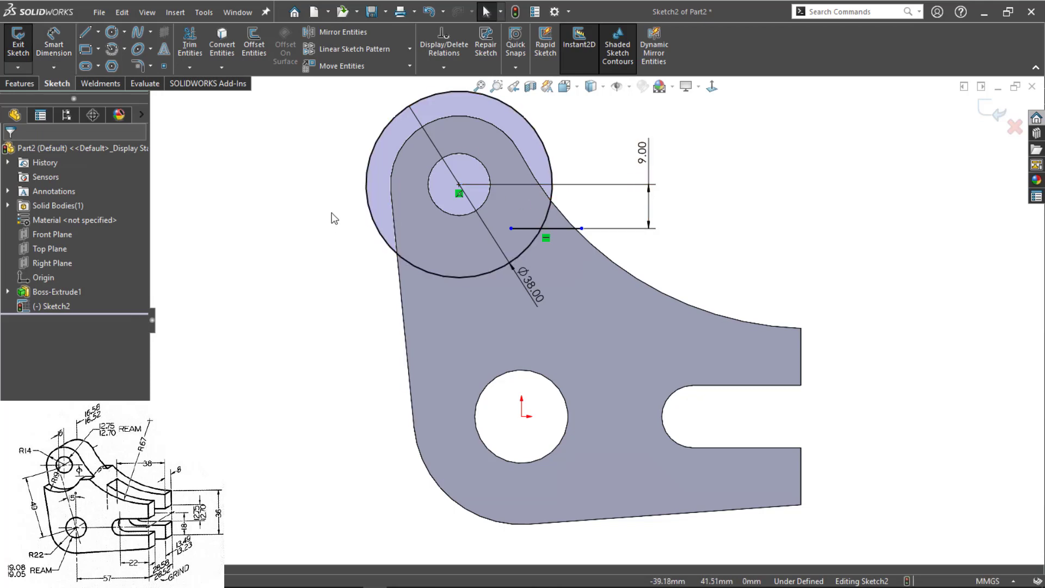
Step: Make the line's right endpoint coincident with the bracket's large concave edge
click(581, 229)
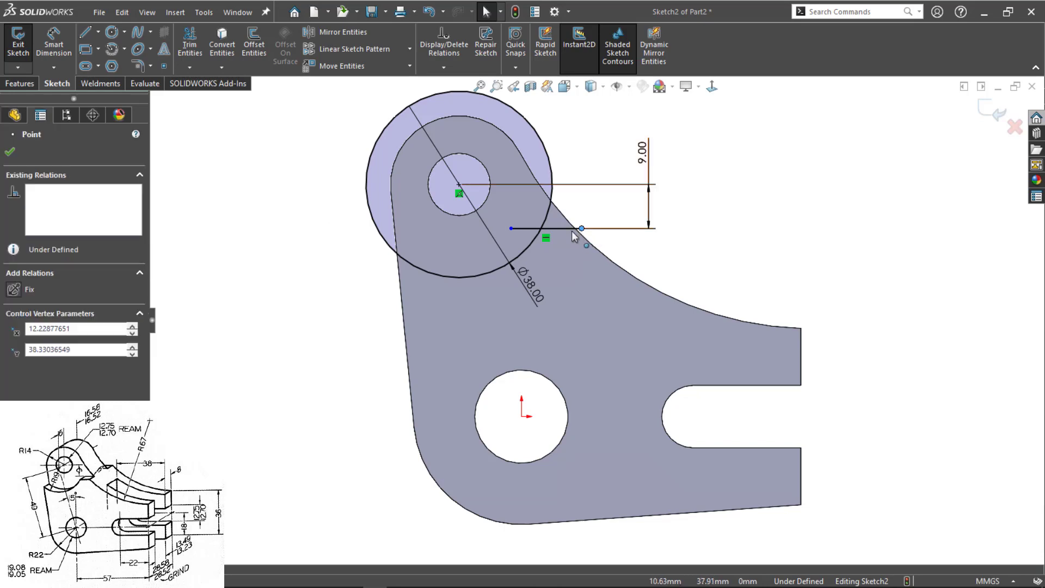
ctrl+click(607, 258)
click(613, 194)
click(338, 252)
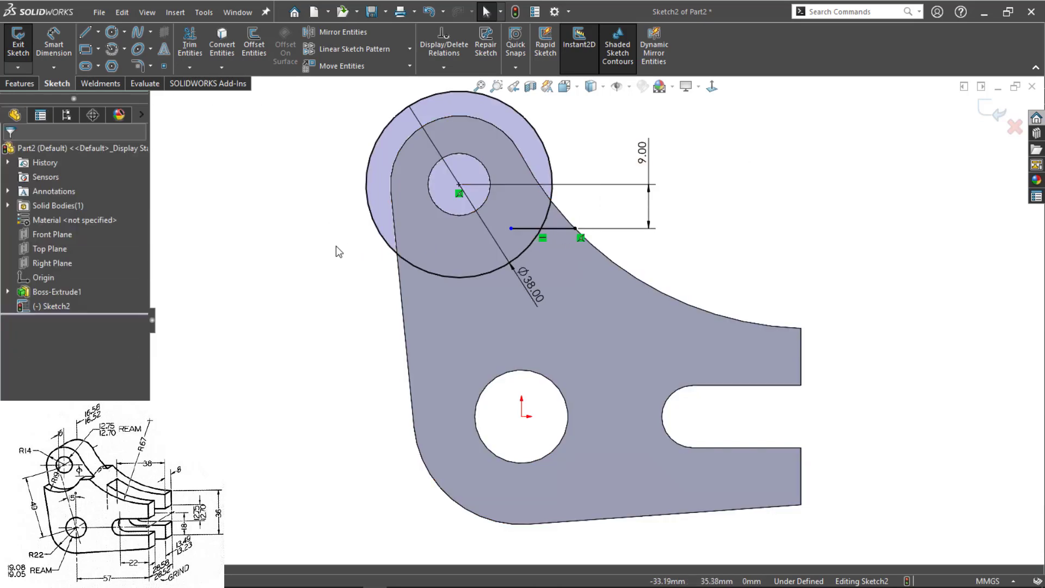
Step: Trim away the part of the horizontal line that lies inside the 38 mm circle
key(t)
click(523, 228)
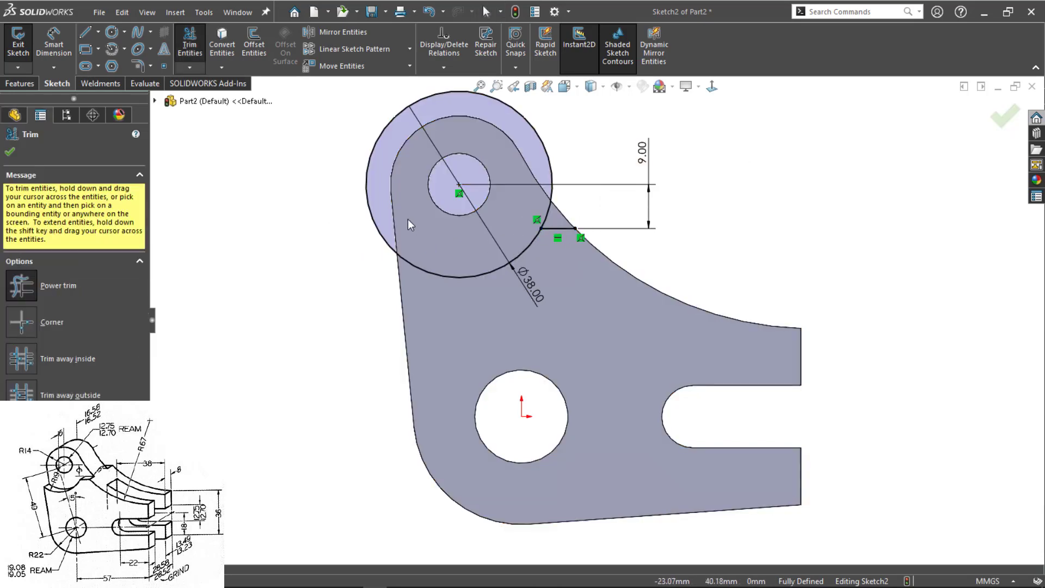
scroll(407, 218, down, 2)
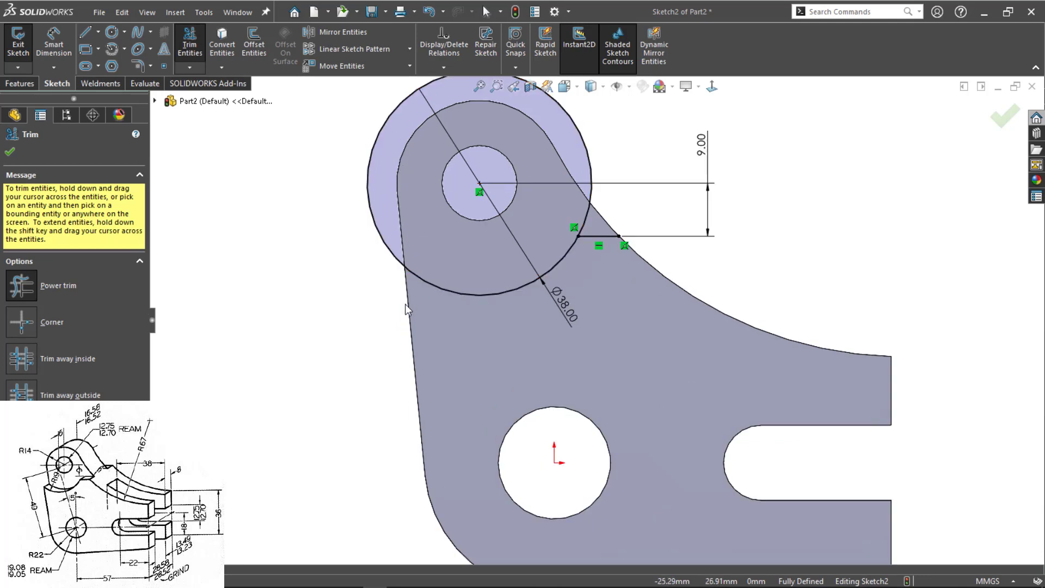
key(Escape)
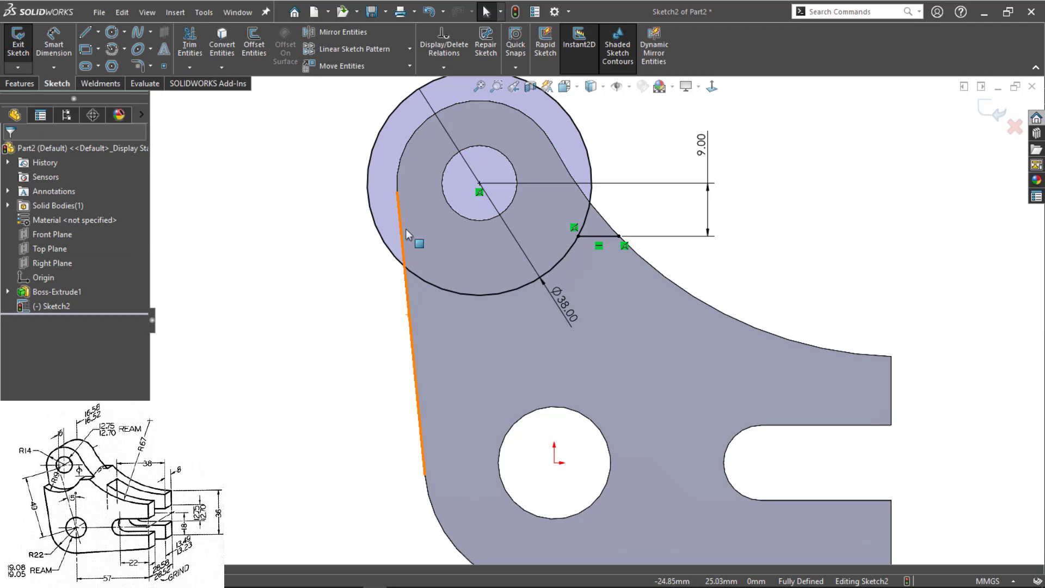
Step: Convert the bracket's left straight edge, upper rounded edge and concave edge into sketch entities
click(412, 144)
ctrl+click(403, 228)
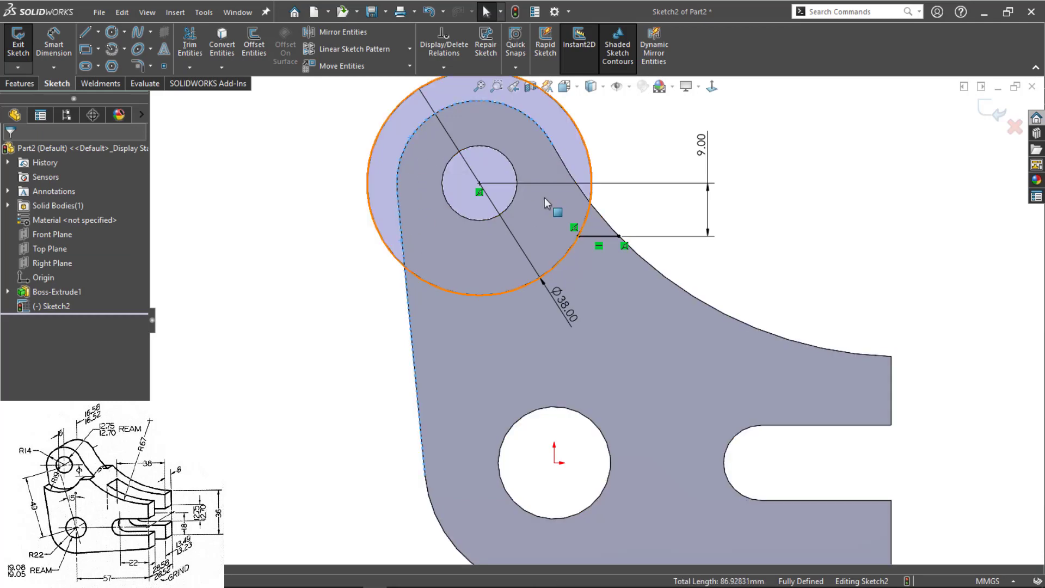
ctrl+click(579, 191)
click(222, 43)
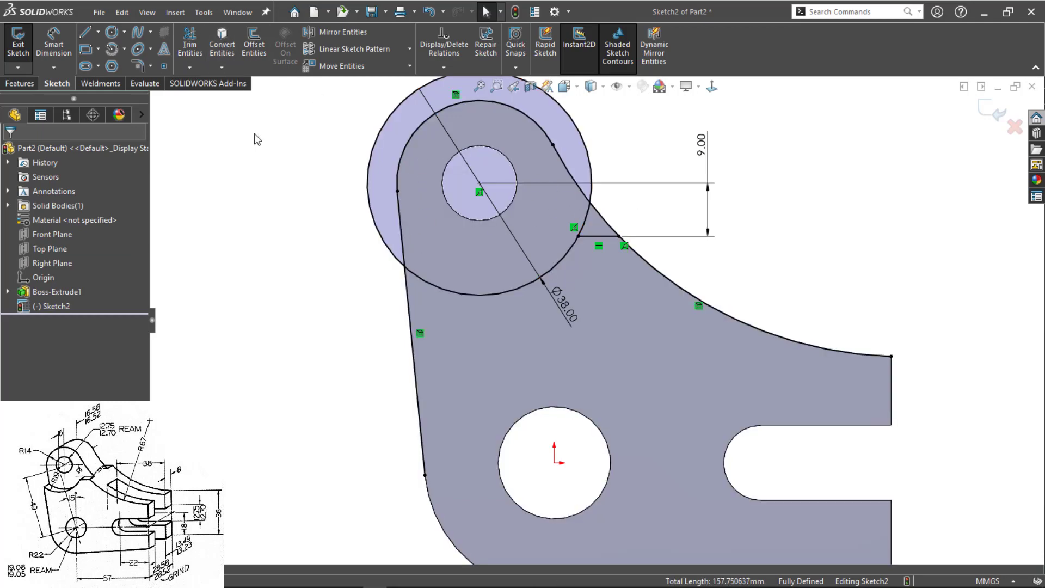
Step: Trim the circle and converted edges to one closed outline around the upper lug, and exit the sketch
key(t)
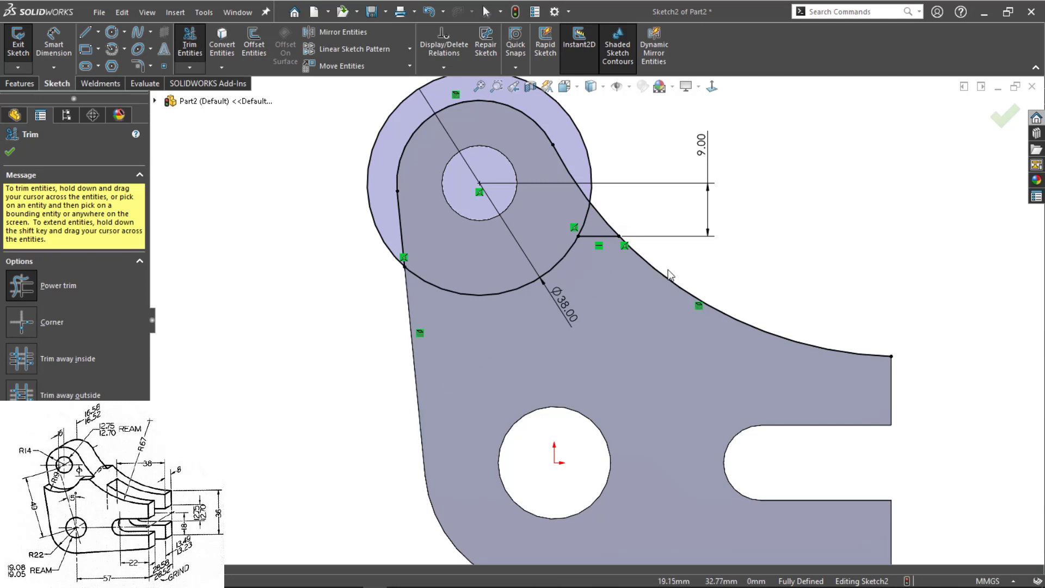
mouse_move(573, 206)
mouse_down()
mouse_move(597, 141)
mouse_move(577, 214)
mouse_move(585, 218)
mouse_move(574, 220)
mouse_up()
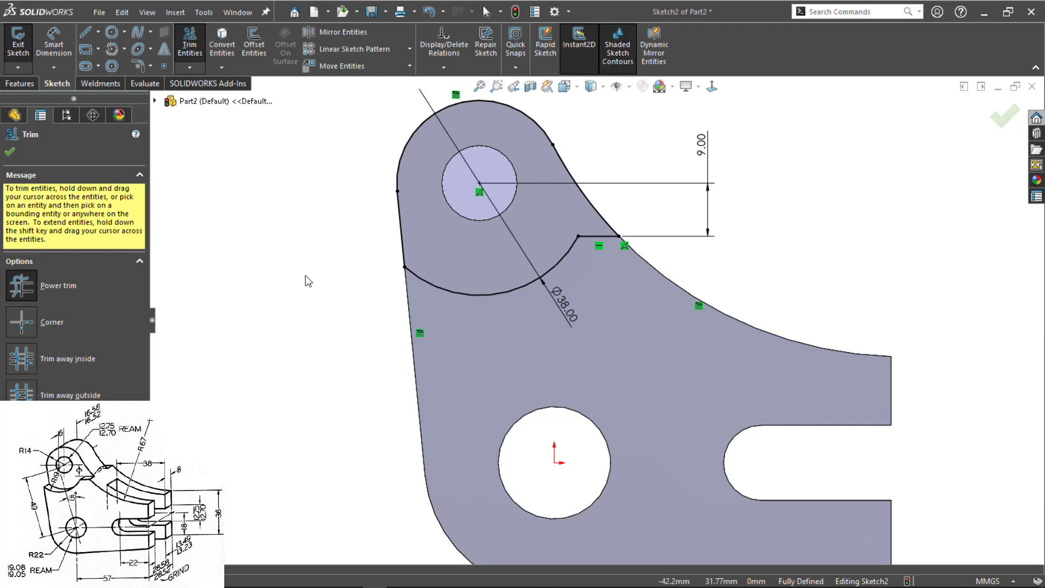
key(ctrl+b)
key(ctrl+7)
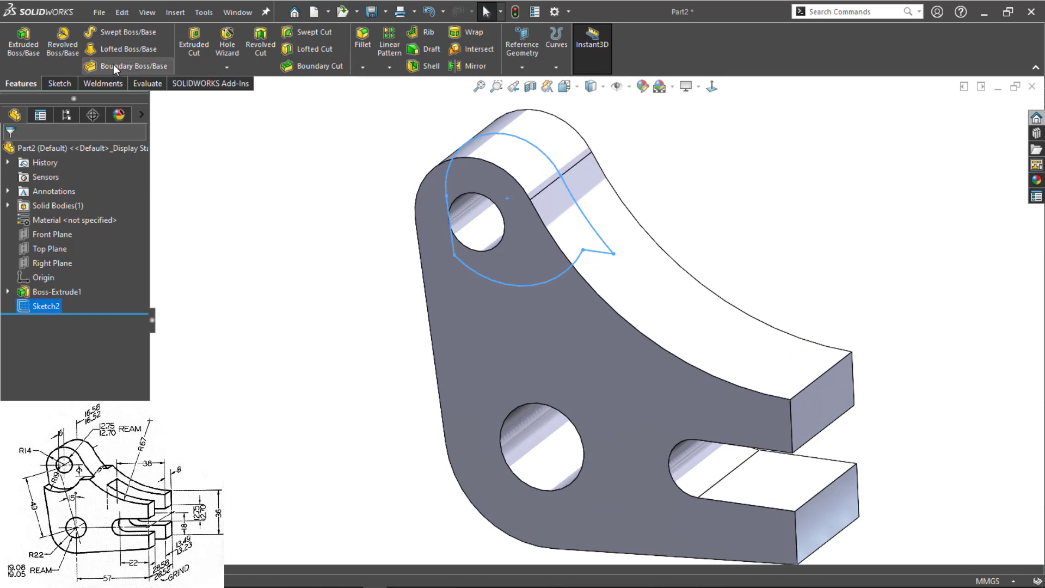
Step: Start an extruded cut of the lug outline, using the bracket's front face as the starting face
click(195, 45)
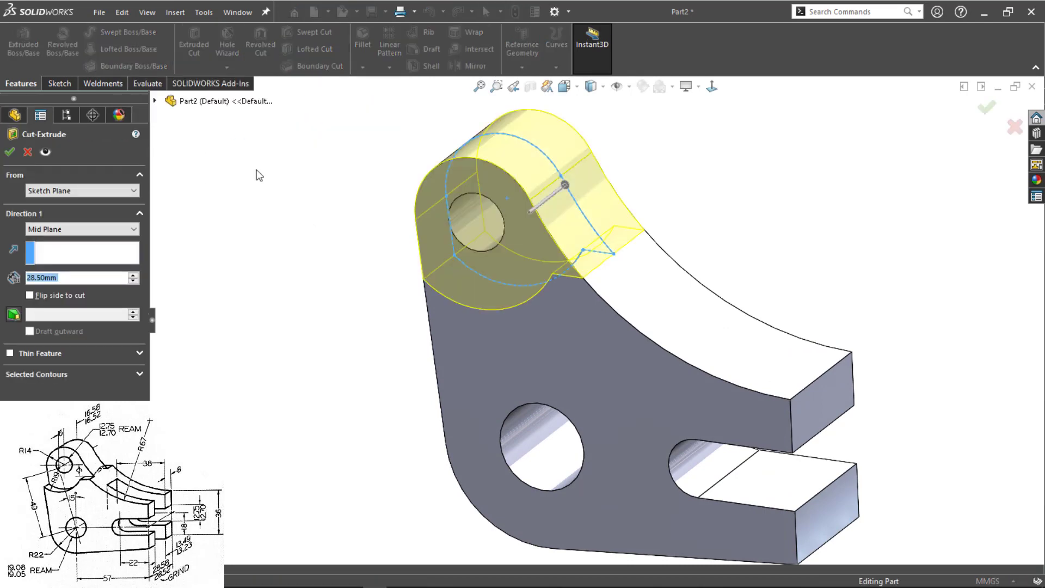
click(51, 190)
click(49, 200)
click(55, 229)
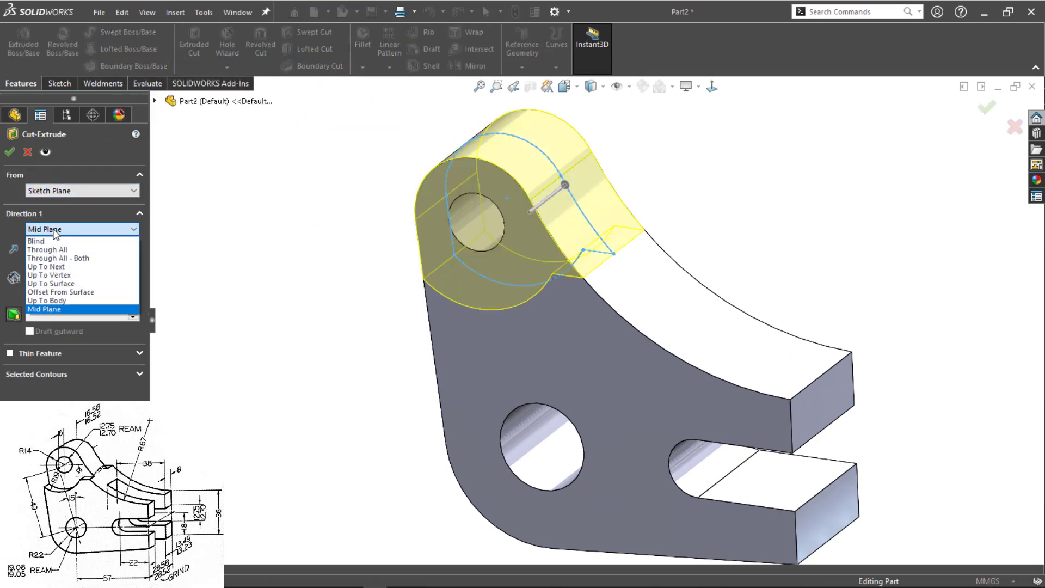
click(55, 240)
click(55, 191)
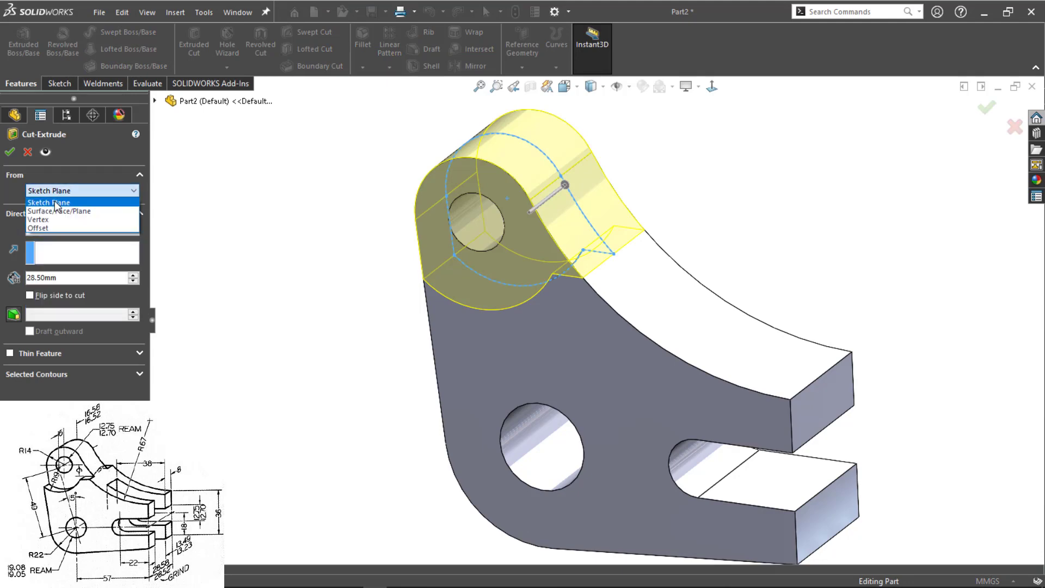
click(54, 211)
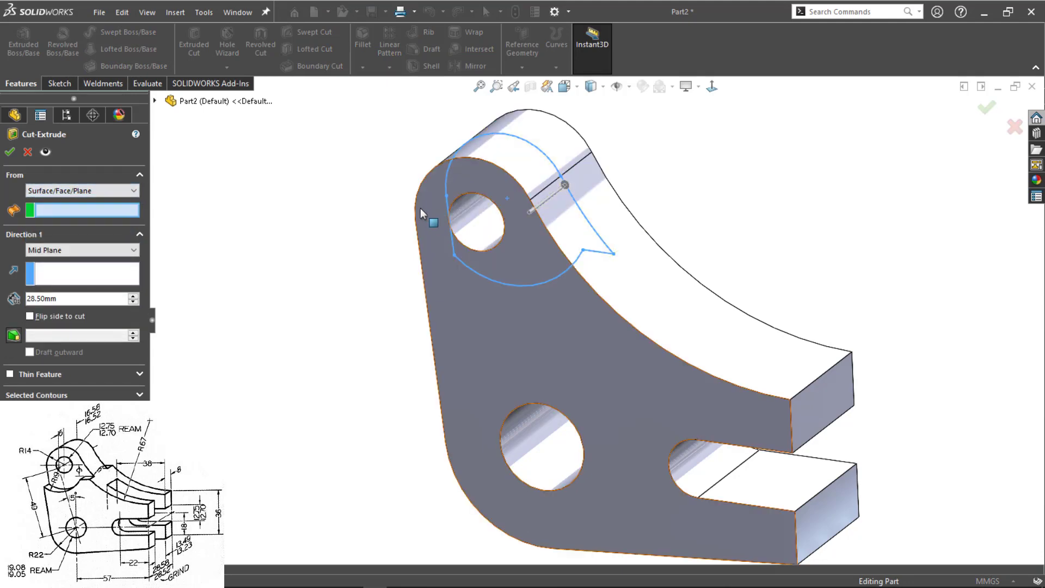
click(423, 213)
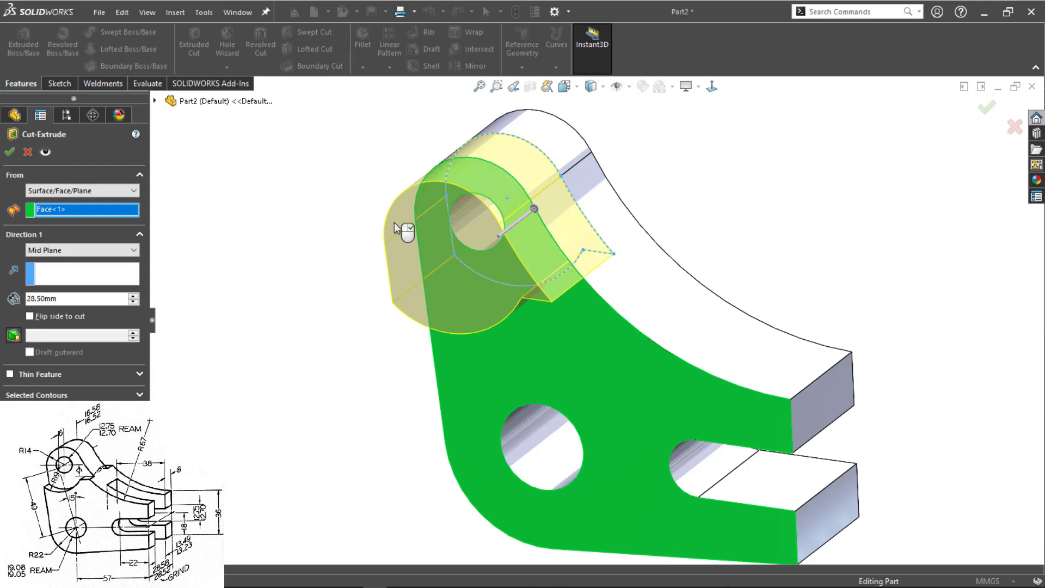
Step: Set the front-face cut's Mid Plane depth to 6 mm and complete the cut
double_click(78, 298)
text(6)
key(Return)
mouse_move(270, 255)
middle_down()
mouse_move(243, 289)
mouse_move(275, 311)
mouse_move(263, 310)
mouse_move(261, 301)
mouse_move(274, 303)
mouse_move(266, 323)
middle_up()
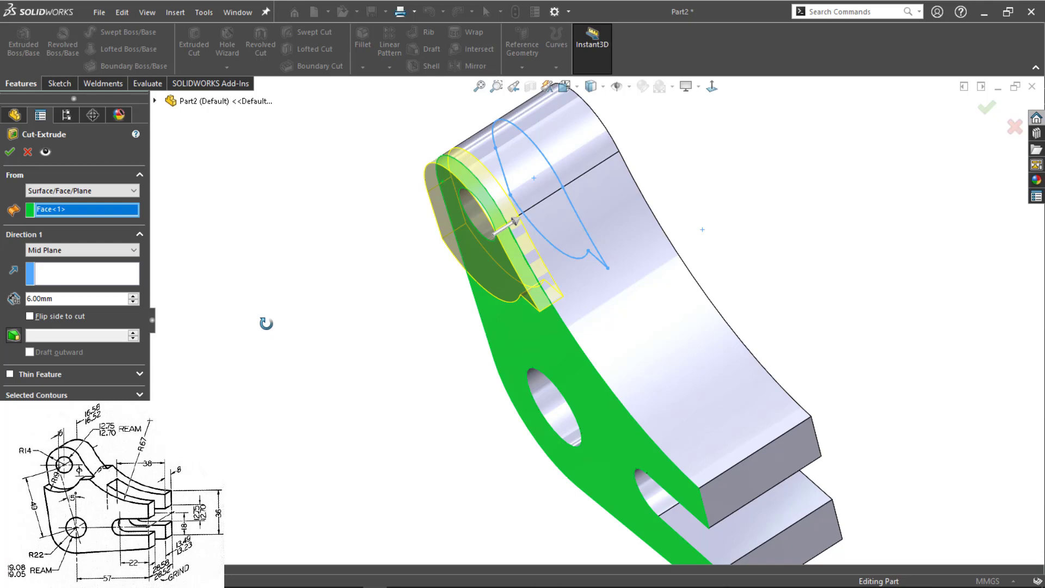
middle_drag(321, 257, 329, 242)
click(11, 152)
key(f)
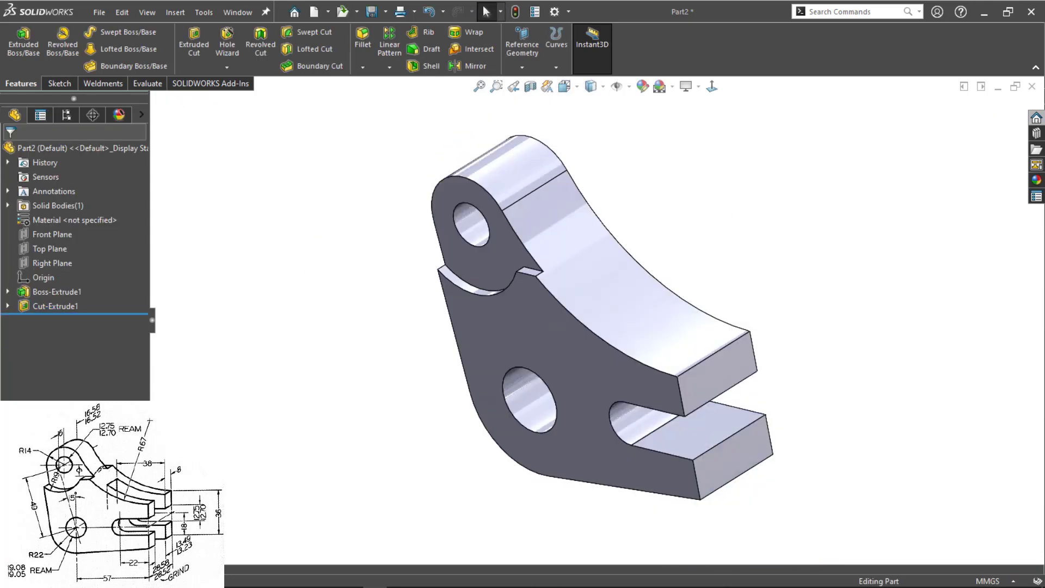
Step: Start an extruded cut that reuses the first cut's lug sketch, using the bracket's back face as the starting face
click(8, 305)
click(57, 320)
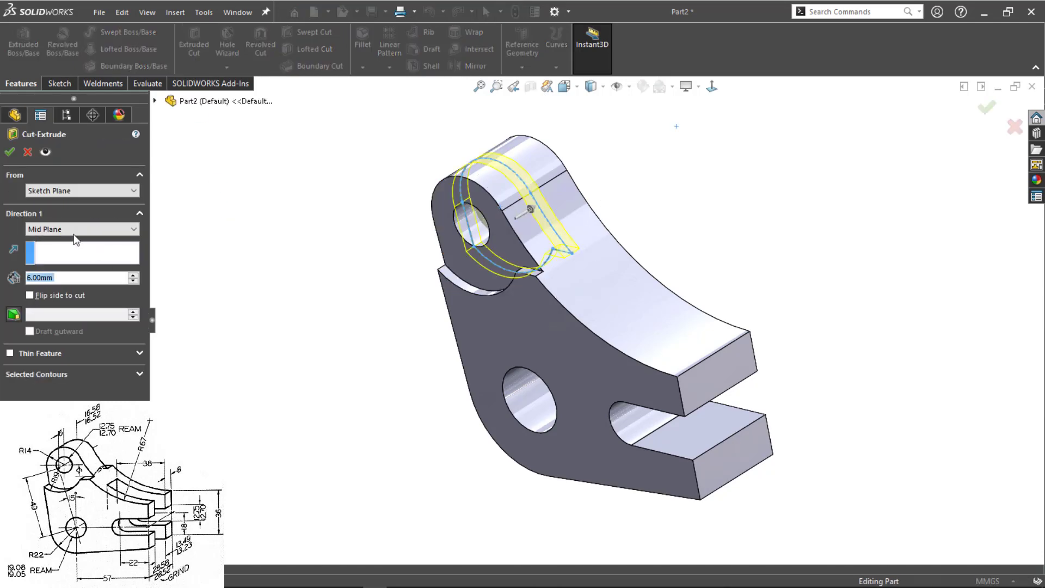
click(65, 192)
click(67, 207)
middle_drag(332, 212, 593, 224)
click(627, 235)
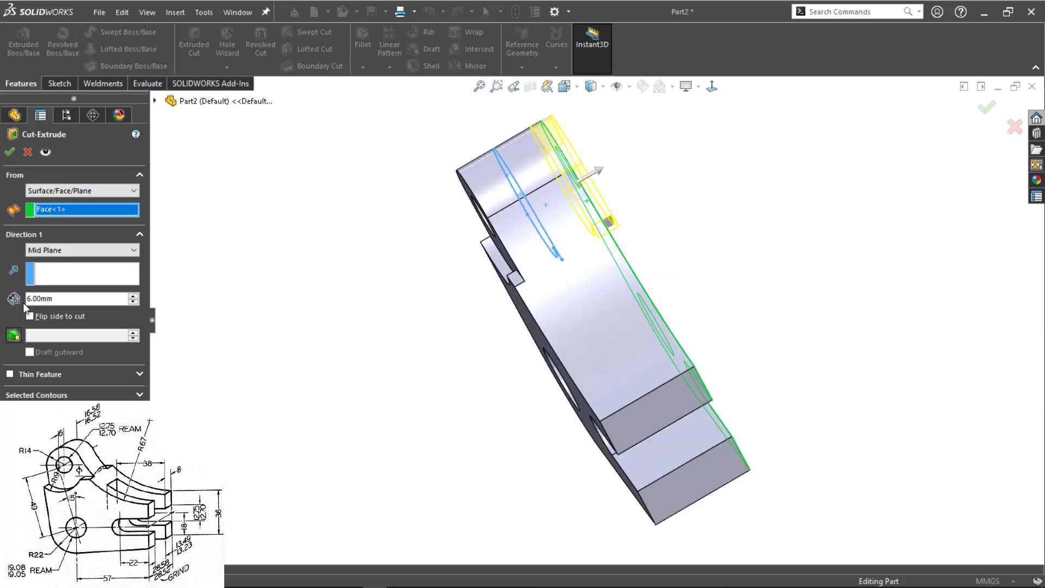
Step: Set the back-face cut to Blind at 6 mm, reverse its direction into the bracket, and complete it
click(30, 316)
mouse_move(391, 328)
middle_down()
mouse_move(333, 340)
mouse_move(389, 324)
mouse_move(371, 321)
middle_up()
click(61, 317)
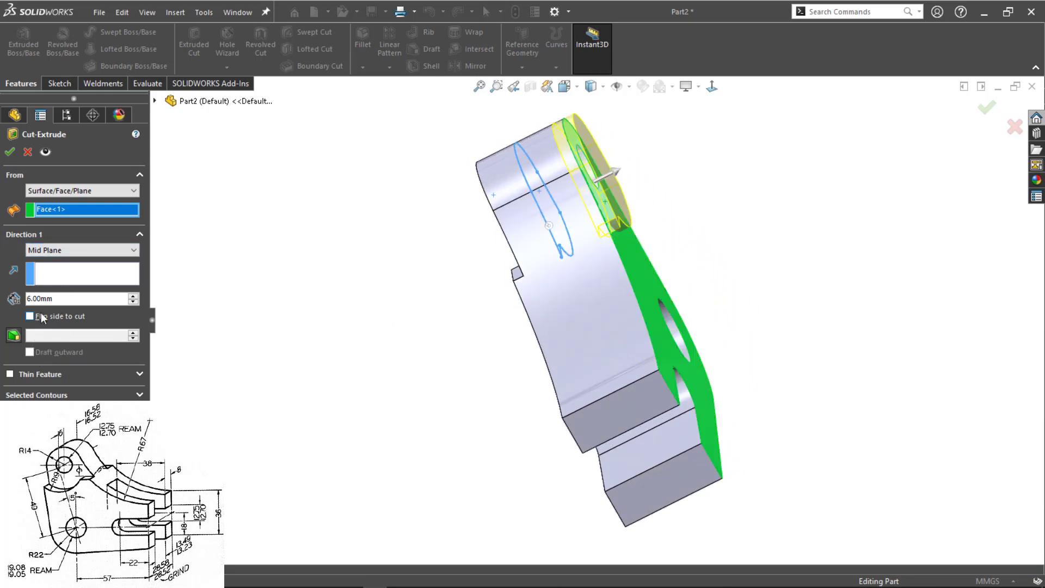
click(46, 256)
click(60, 264)
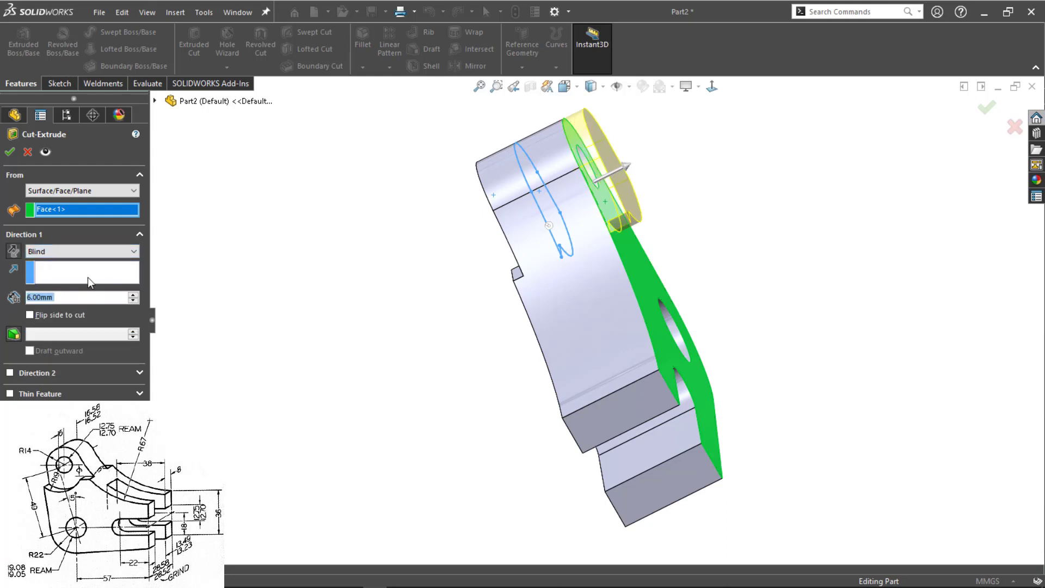
click(14, 252)
middle_drag(413, 263, 426, 269)
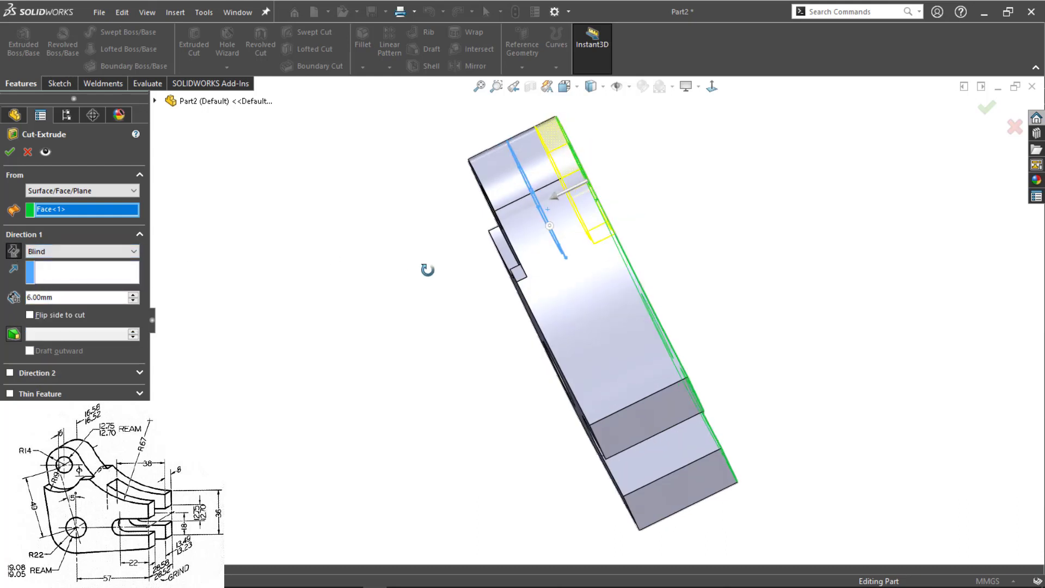
click(10, 152)
middle_drag(292, 323, 316, 322)
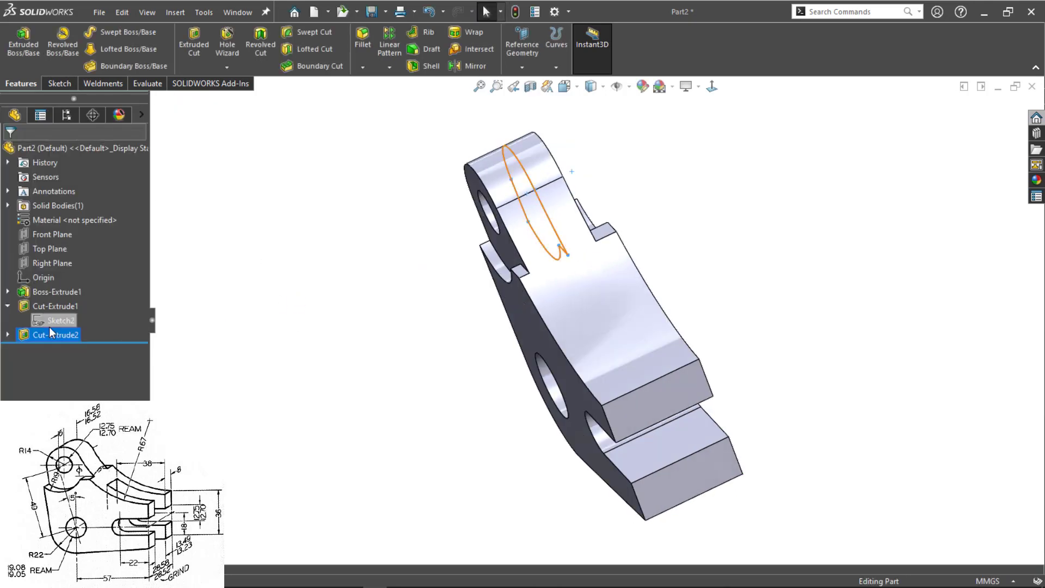
Step: Edit the front-face lug cut so its end condition is Blind with a 6 mm depth
right_click(41, 307)
click(48, 264)
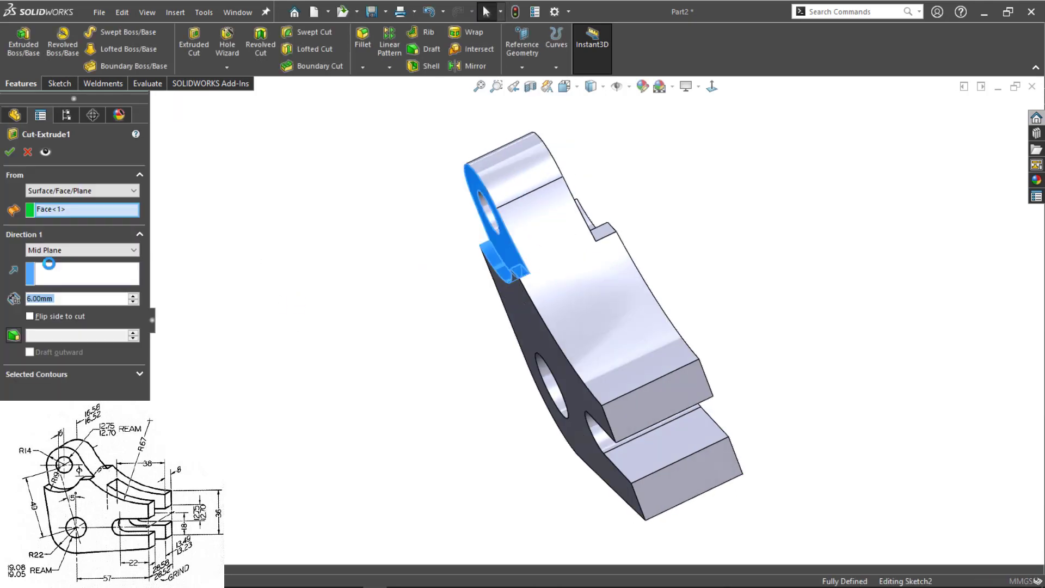
click(48, 251)
click(43, 263)
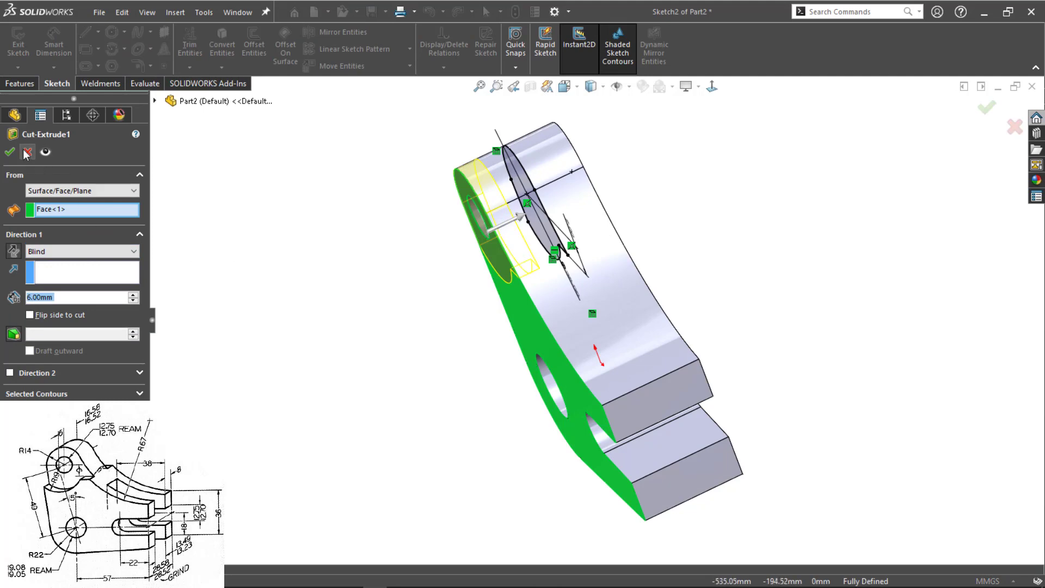
key(Return)
middle_drag(350, 338, 355, 412)
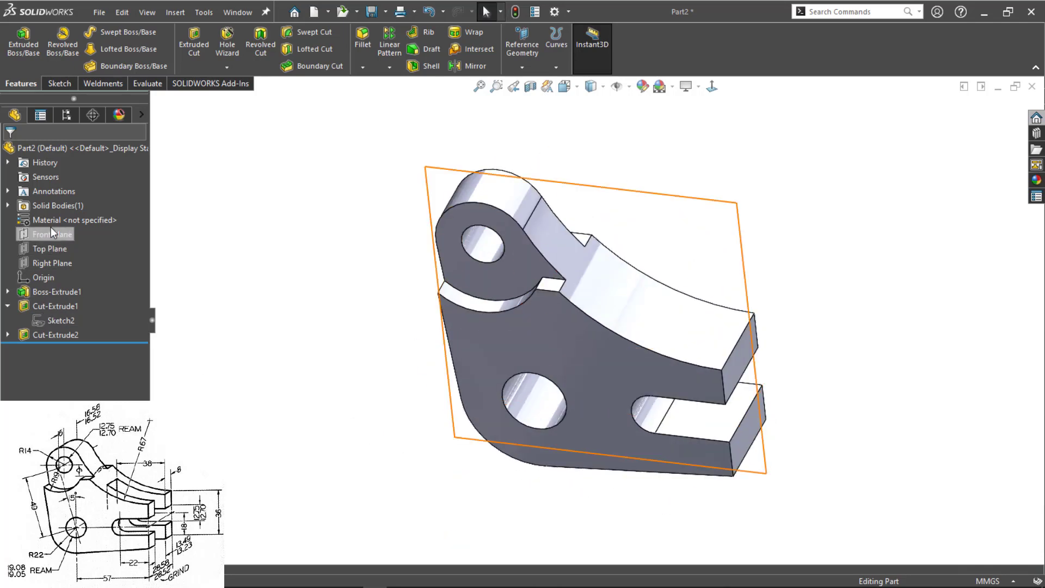
Step: Sketch a center rectangle 28.5 mm high on the Top Plane, extending past the open end of the bracket's fork
click(53, 248)
click(82, 226)
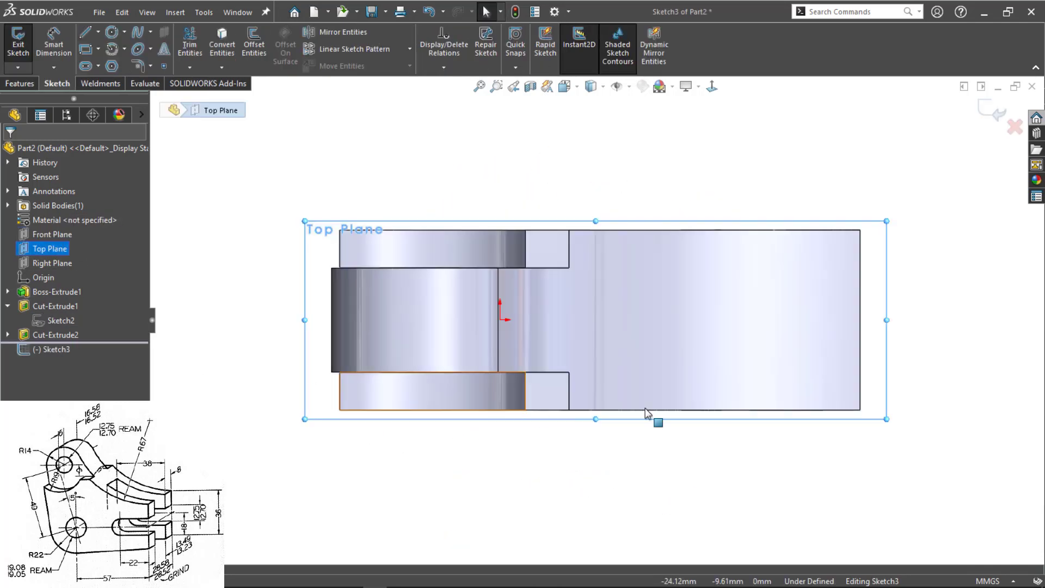
click(806, 488)
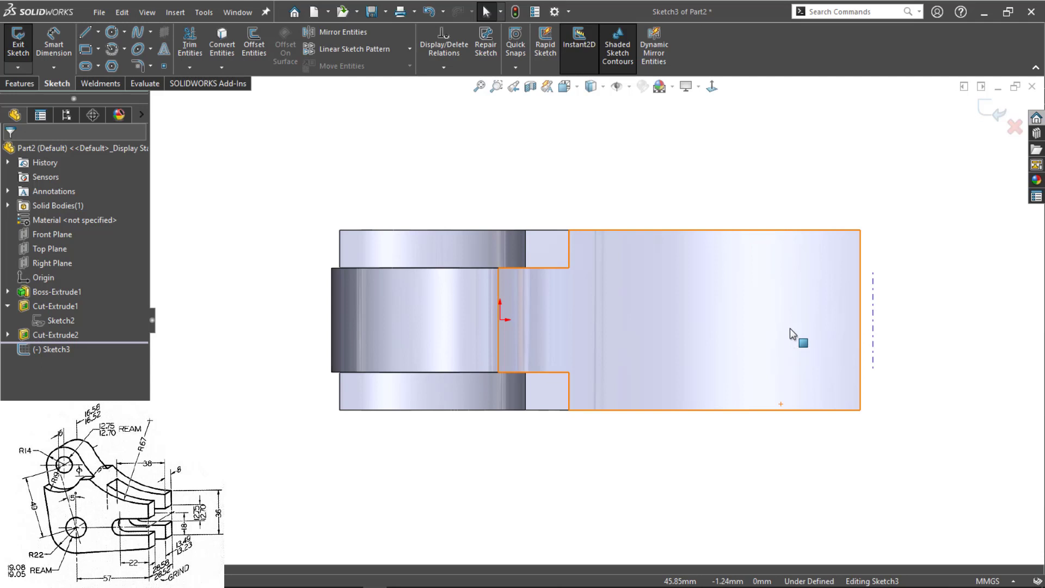
key(s)
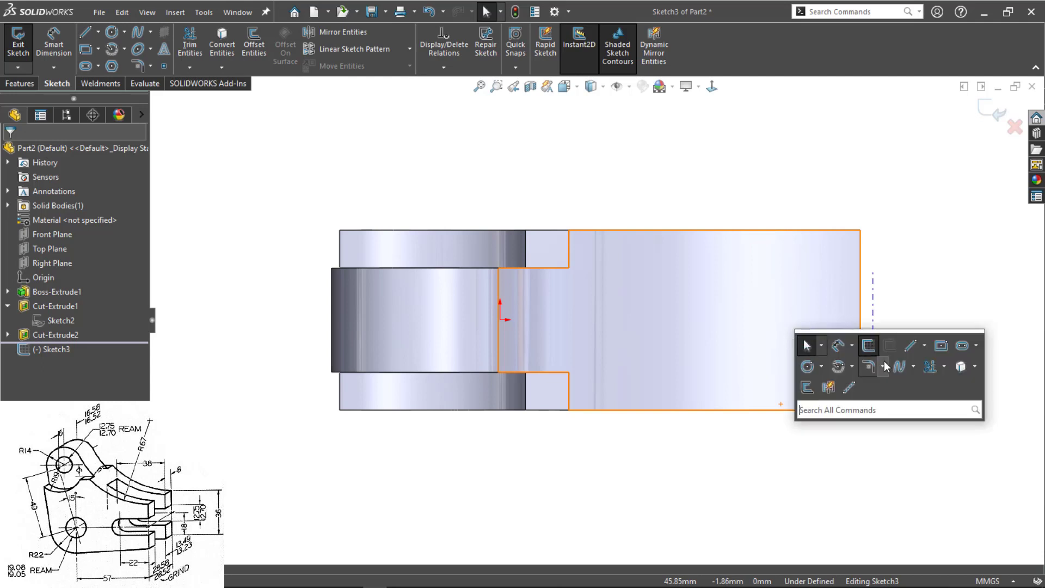
click(941, 345)
click(762, 320)
click(793, 335)
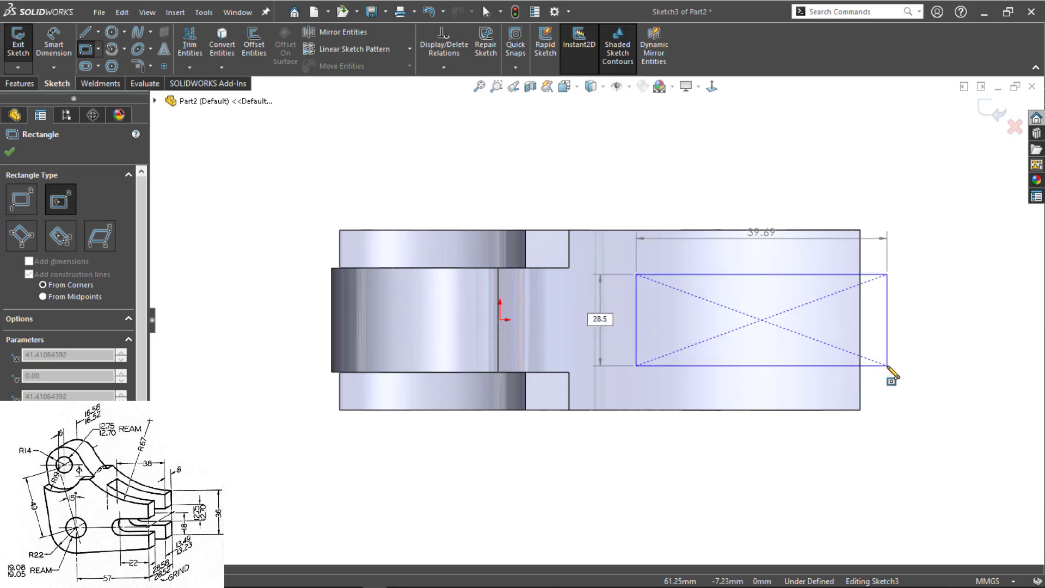
key(Tab)
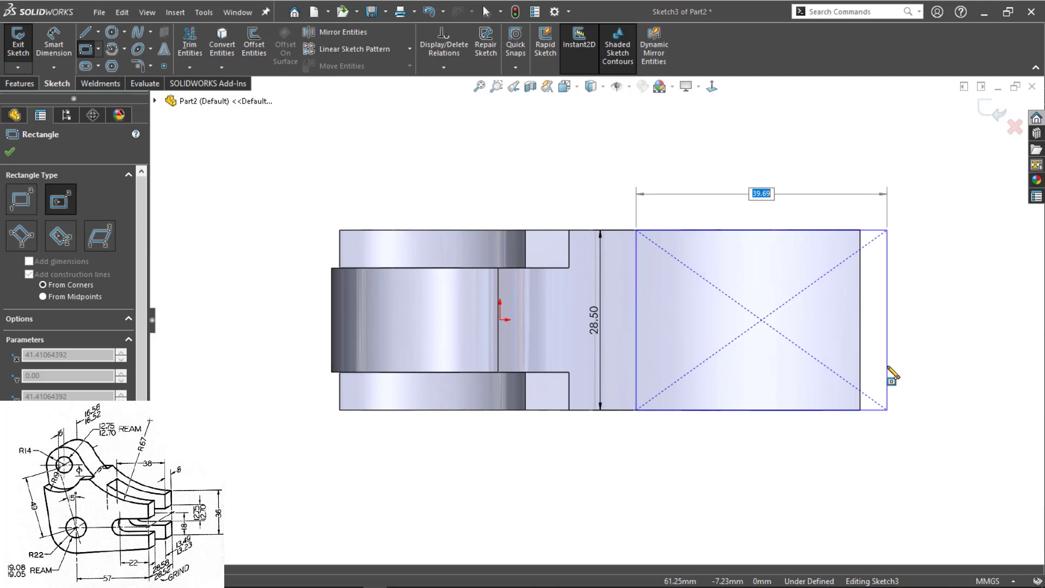
click(916, 381)
key(Escape)
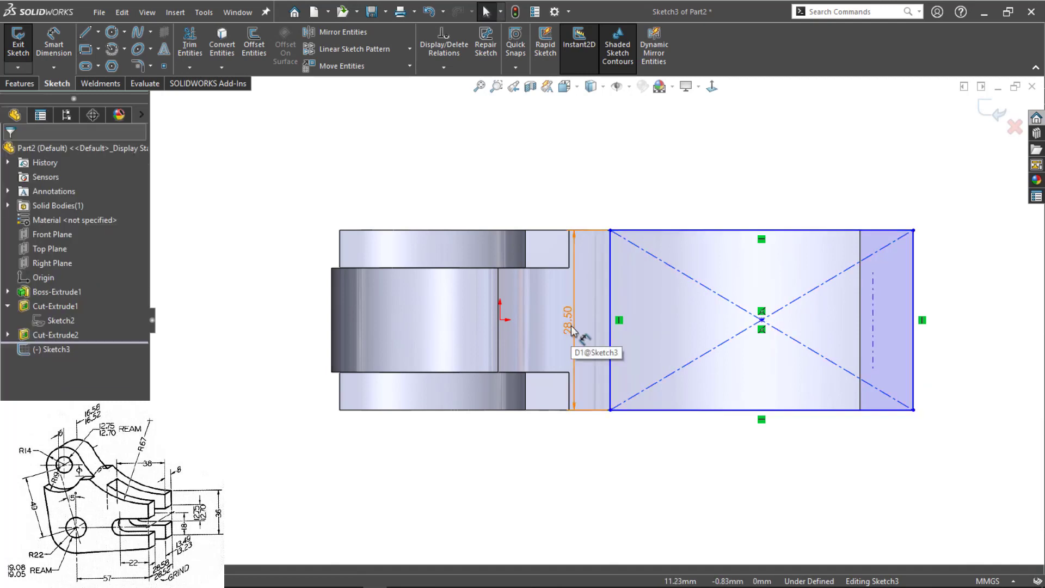
Step: Set the rectangle's height dimension to 13.2 mm
double_click(569, 324)
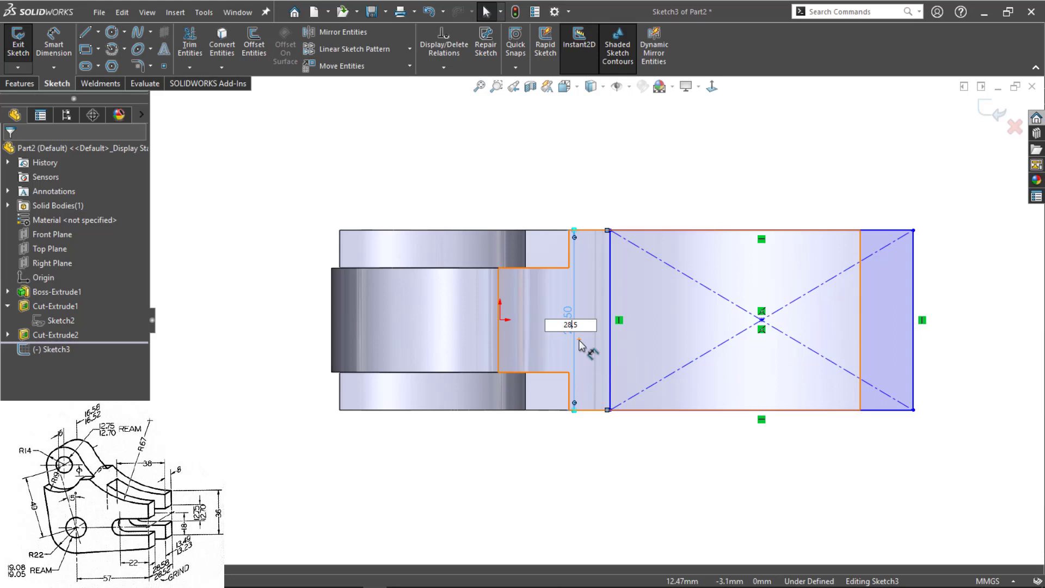
drag(588, 325, 515, 322)
text(13.2)
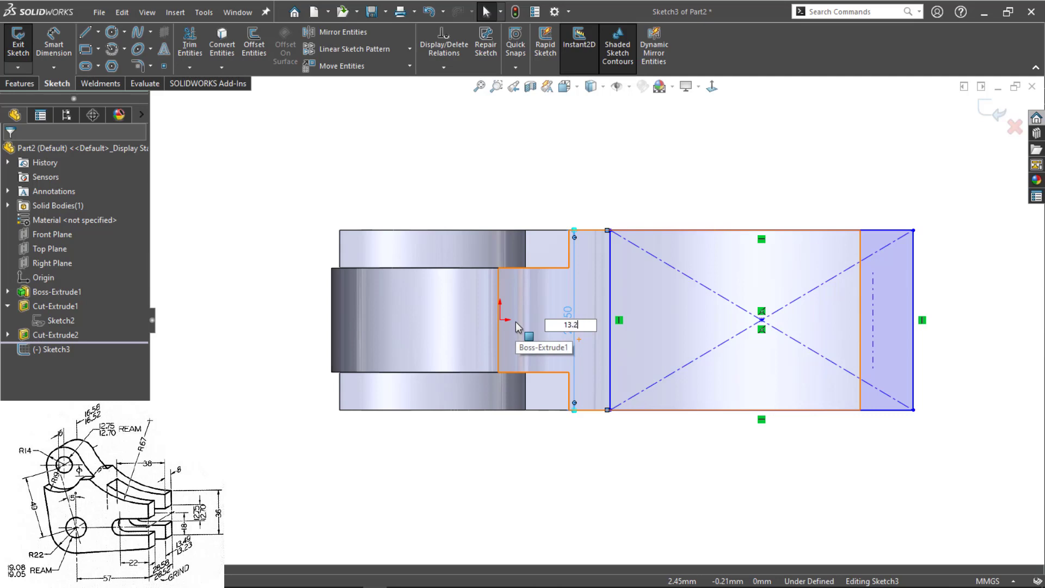
key(Return)
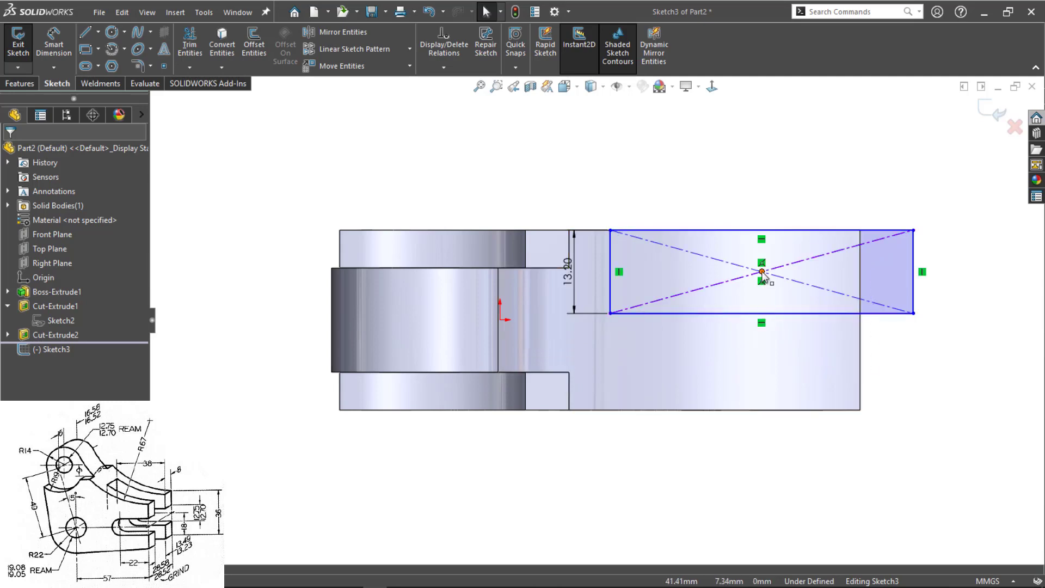
Step: Add a Horizontal relation between the rectangle's center point and the origin
click(762, 272)
ctrl+click(500, 320)
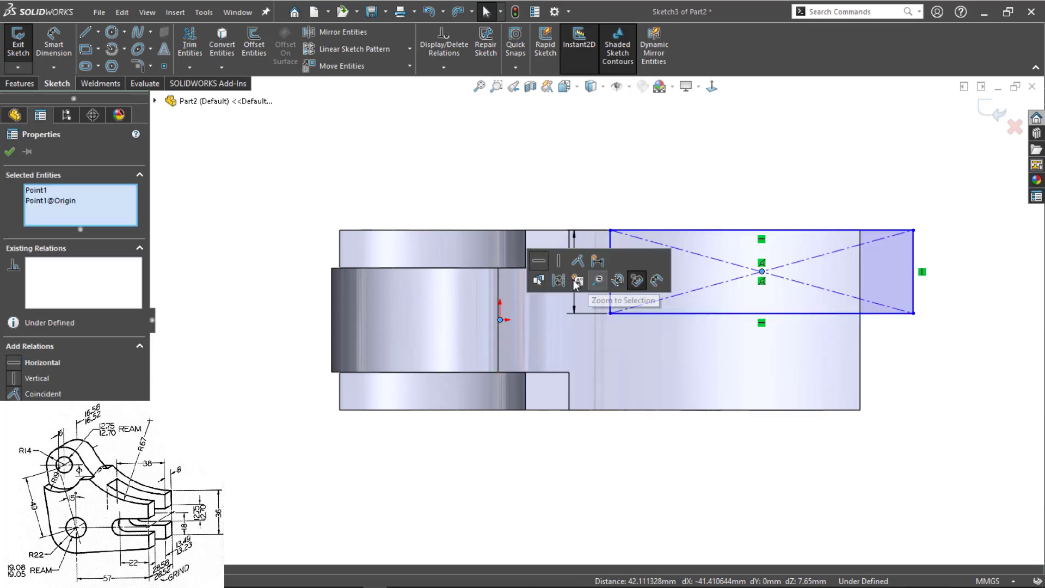
click(539, 262)
click(825, 497)
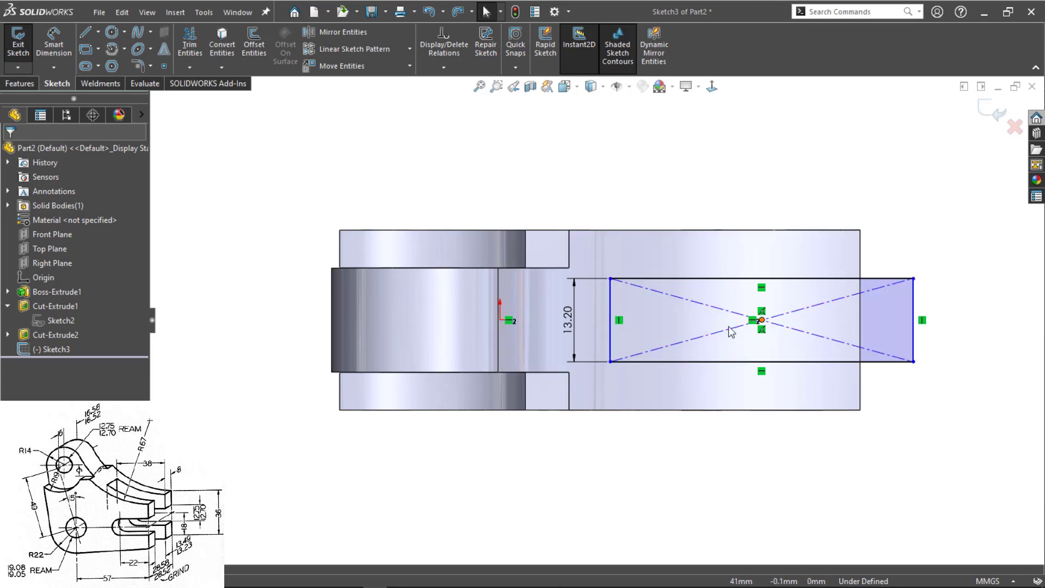
Step: Dimension the rectangle's inner vertical side 38 mm from the bracket's fork end edge
key(d)
click(610, 343)
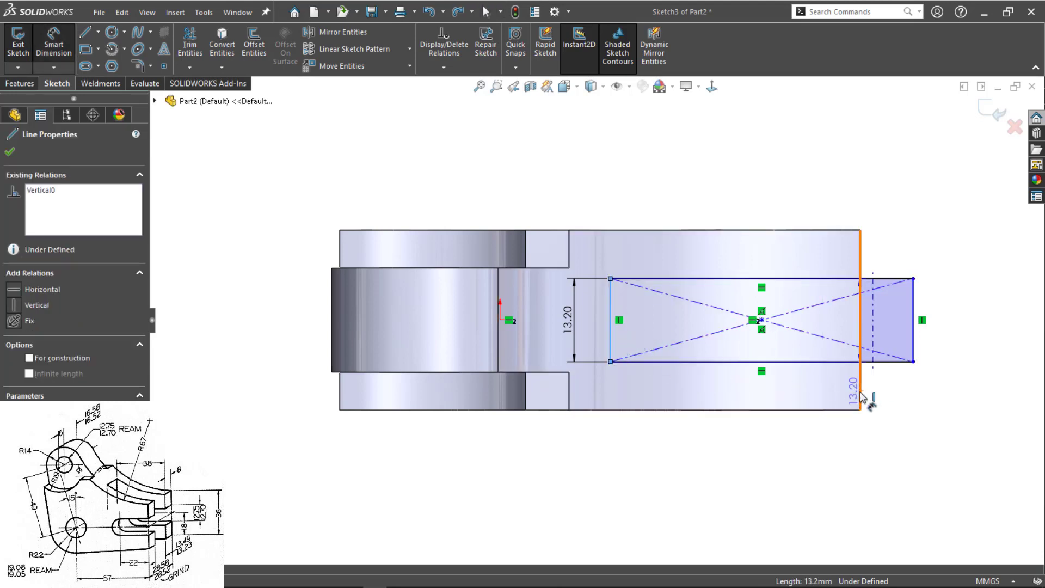
click(860, 395)
click(797, 472)
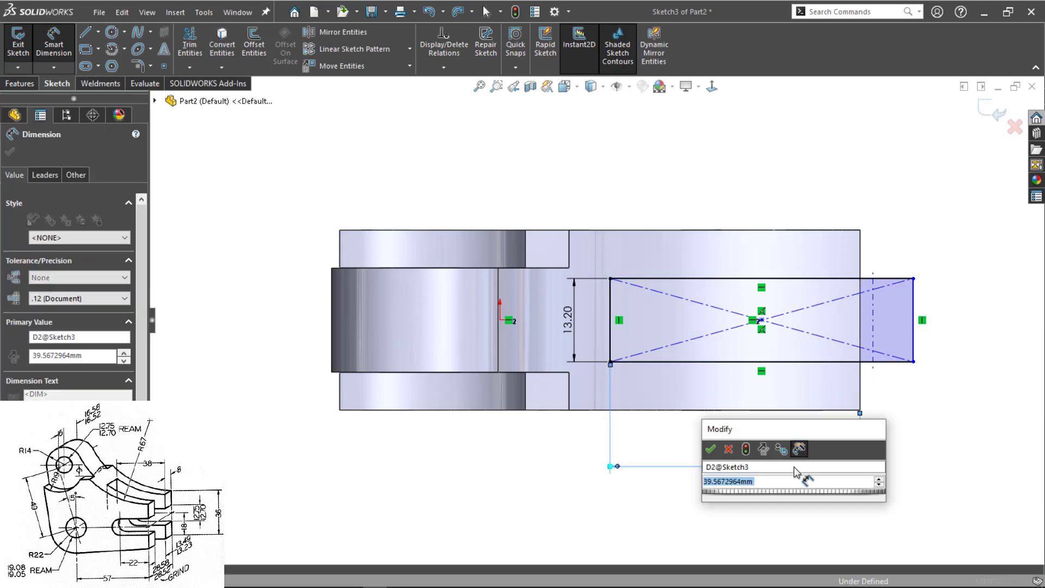
text(38)
key(Return)
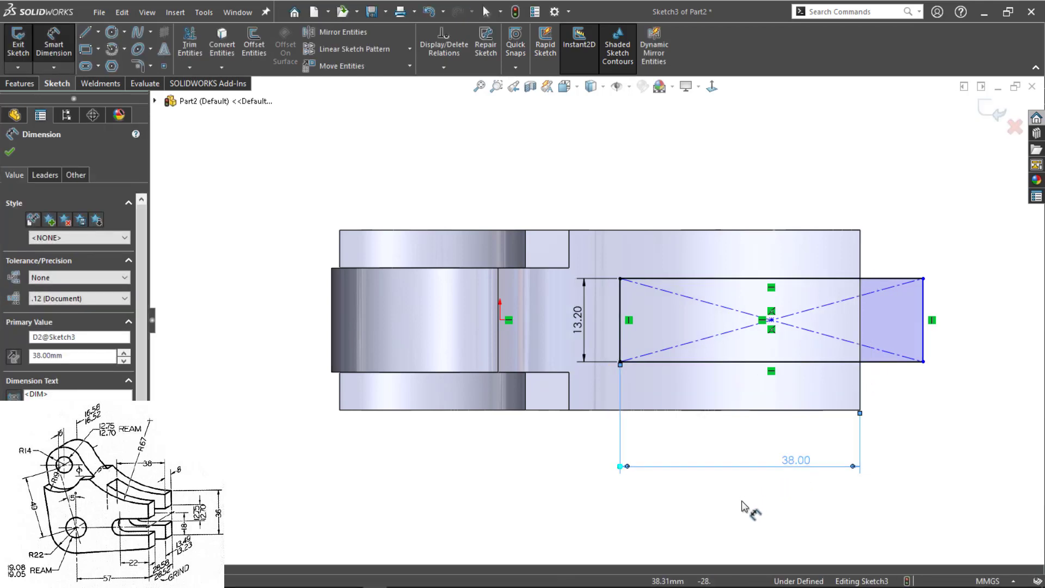
key(Escape)
Step: Cut the rectangle through both fork arms with a Mid Plane extruded cut 81 mm deep
mouse_move(746, 509)
middle_down()
mouse_move(635, 415)
mouse_move(620, 276)
mouse_move(572, 383)
mouse_move(611, 362)
middle_up()
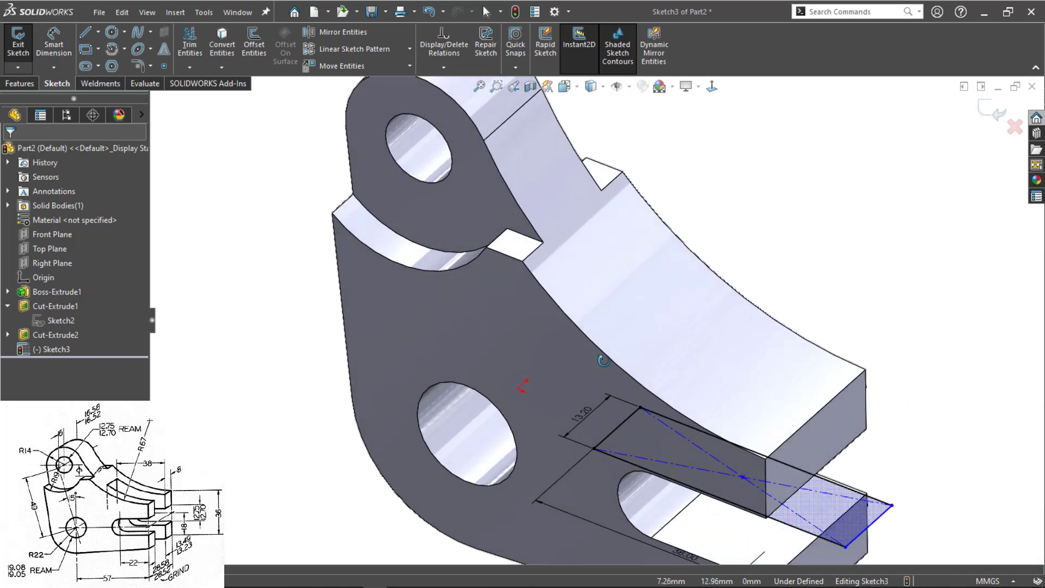
scroll(436, 384, up, 3)
click(18, 82)
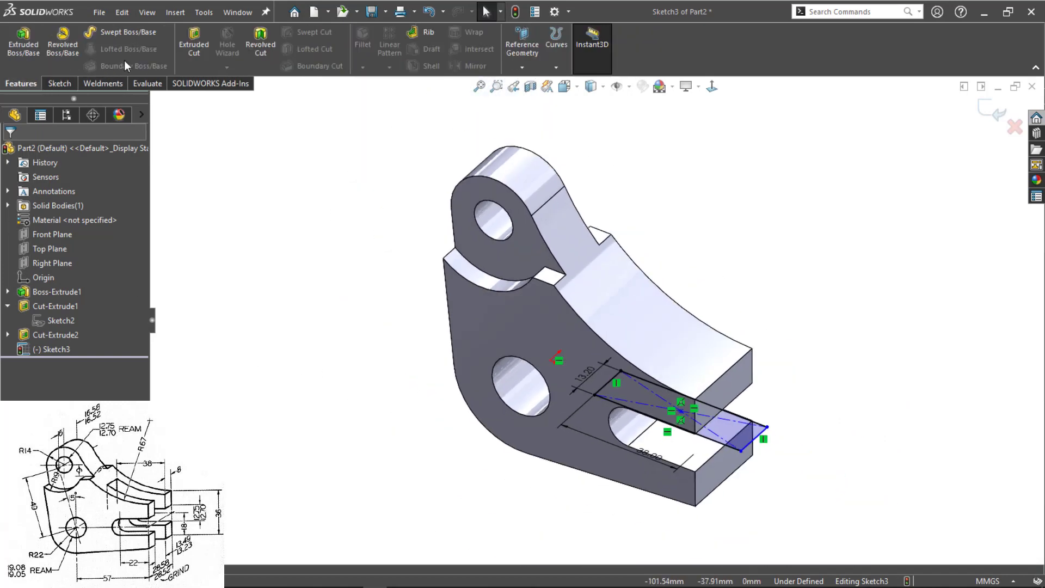
click(194, 48)
click(82, 230)
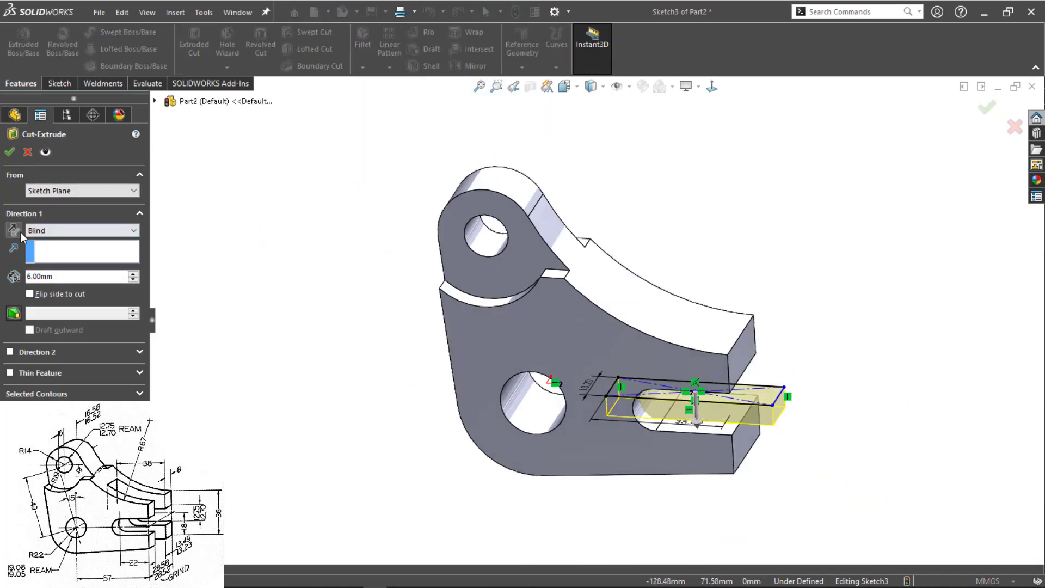
click(54, 305)
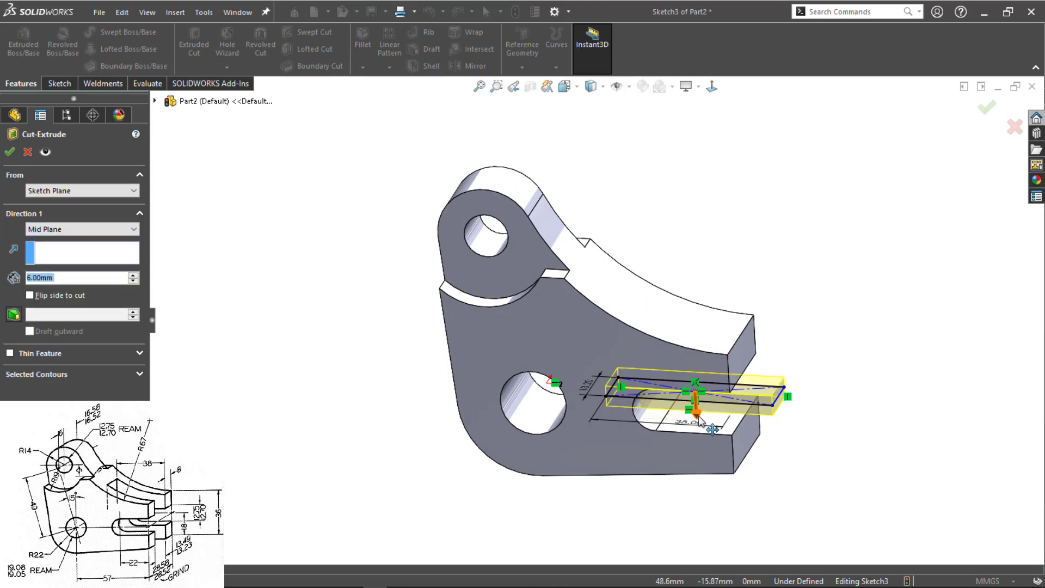
drag(698, 418, 704, 538)
middle_drag(253, 327, 194, 304)
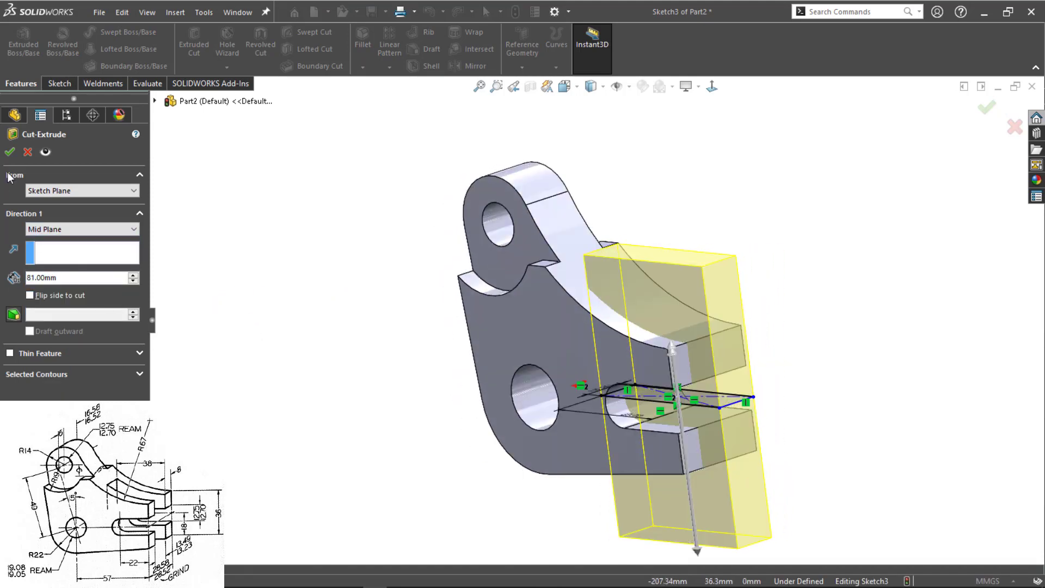
key(Return)
middle_drag(372, 372, 374, 376)
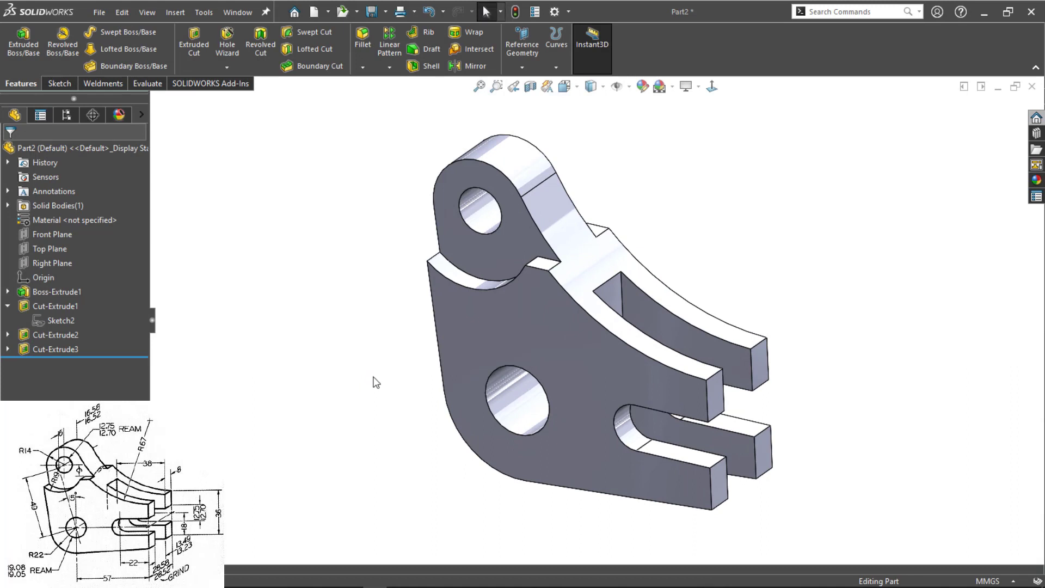
key(ctrl+7)
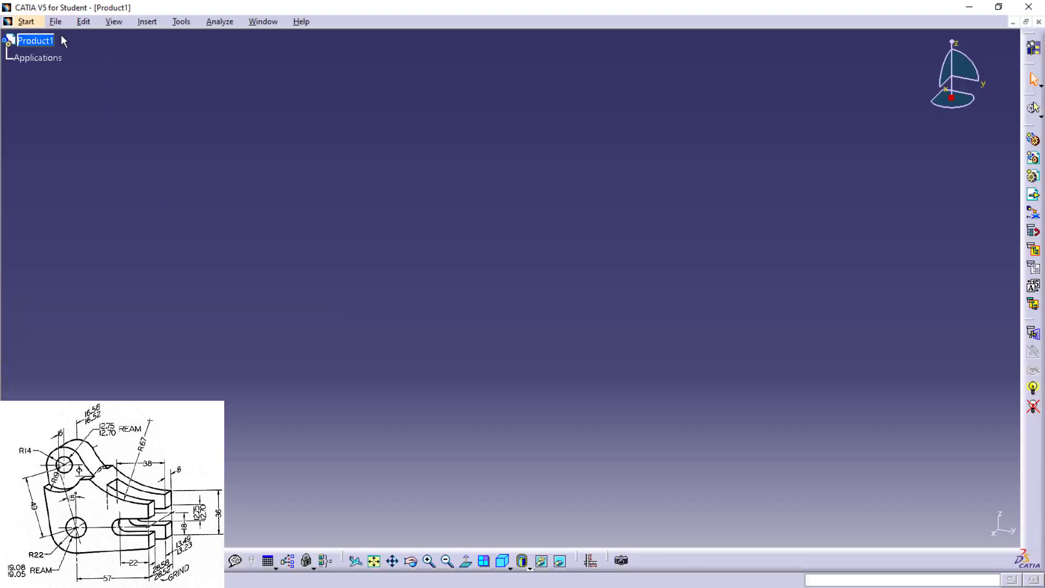
Step: Switch to CATIA V5, create a new part, and open a sketch on the yz plane
click(26, 22)
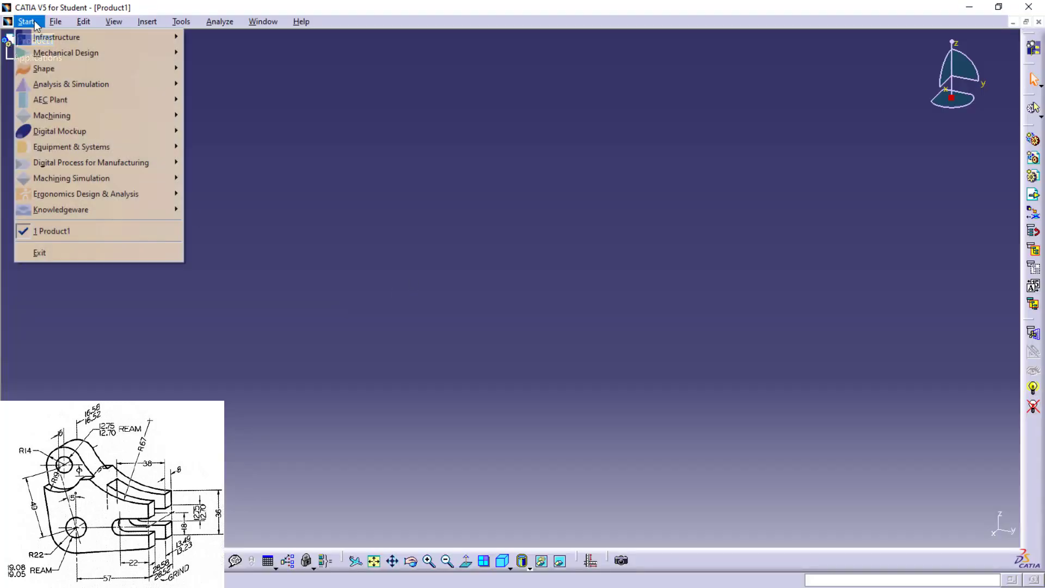
mouse_move(82, 52)
click(218, 51)
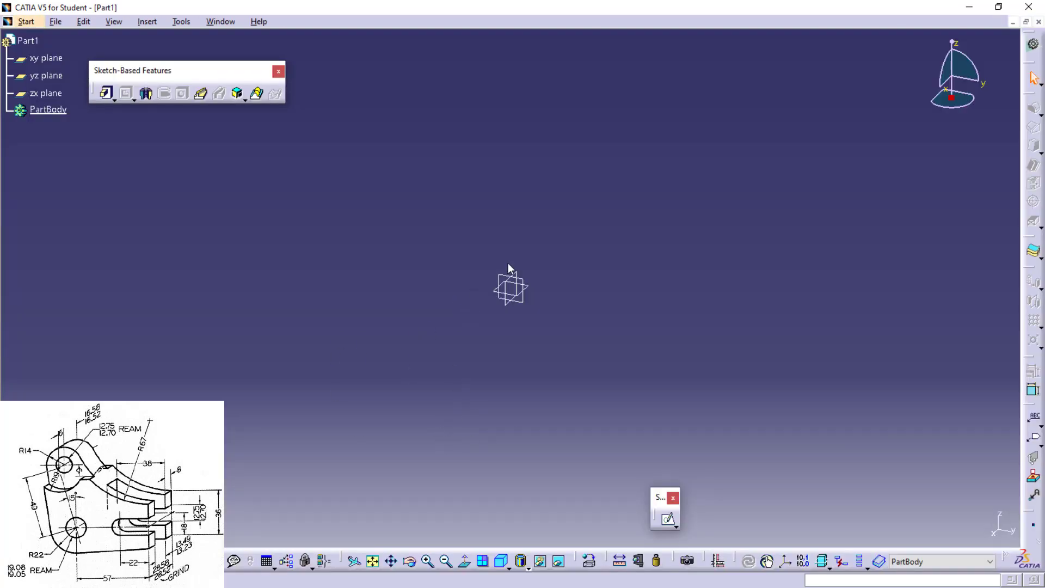
click(507, 284)
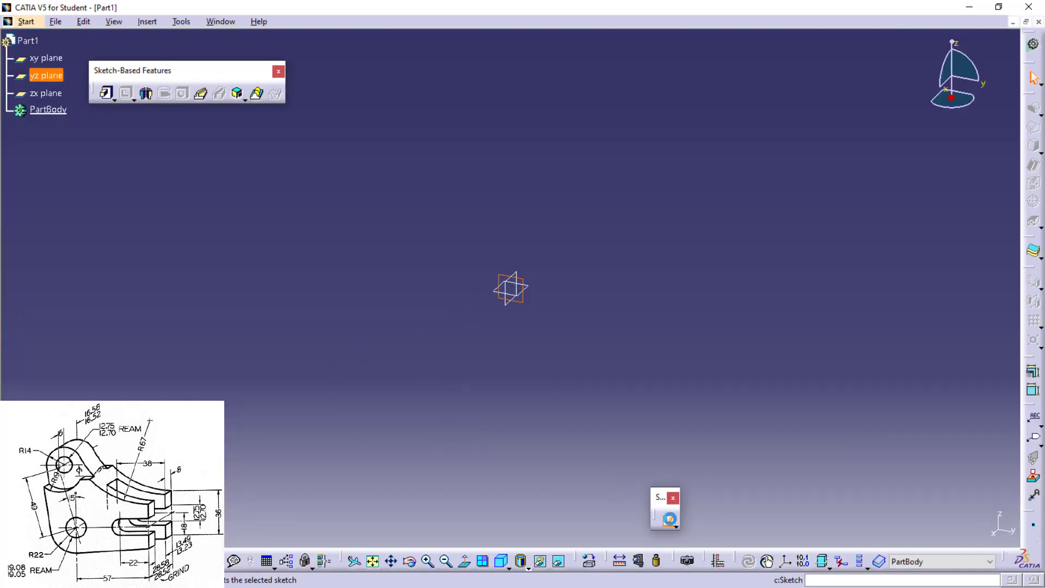
click(669, 519)
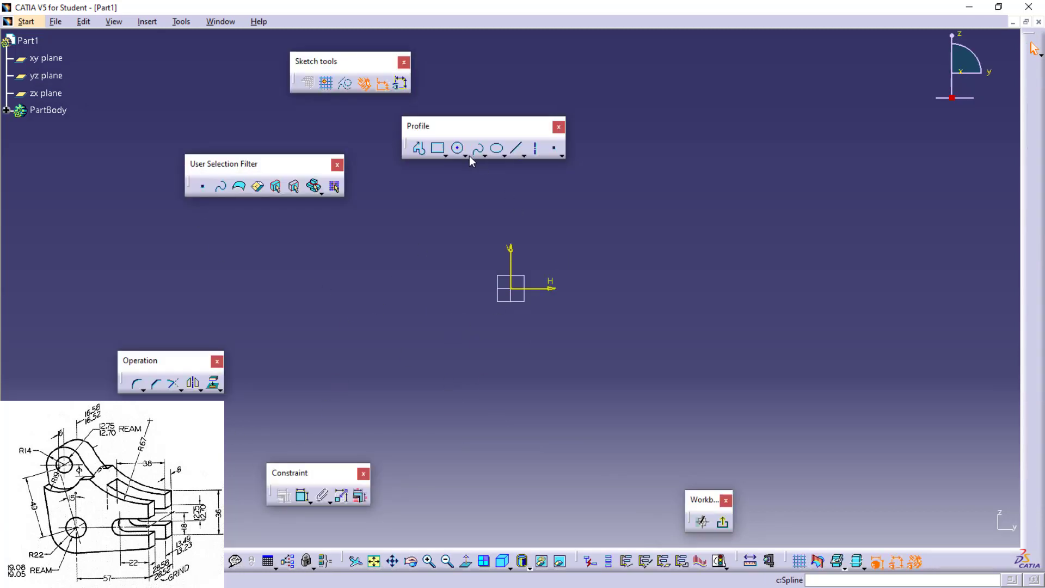
Step: Sketch two concentric circles centred on the origin, about 46.6 mm and 75.3 mm in diameter
click(458, 148)
click(511, 289)
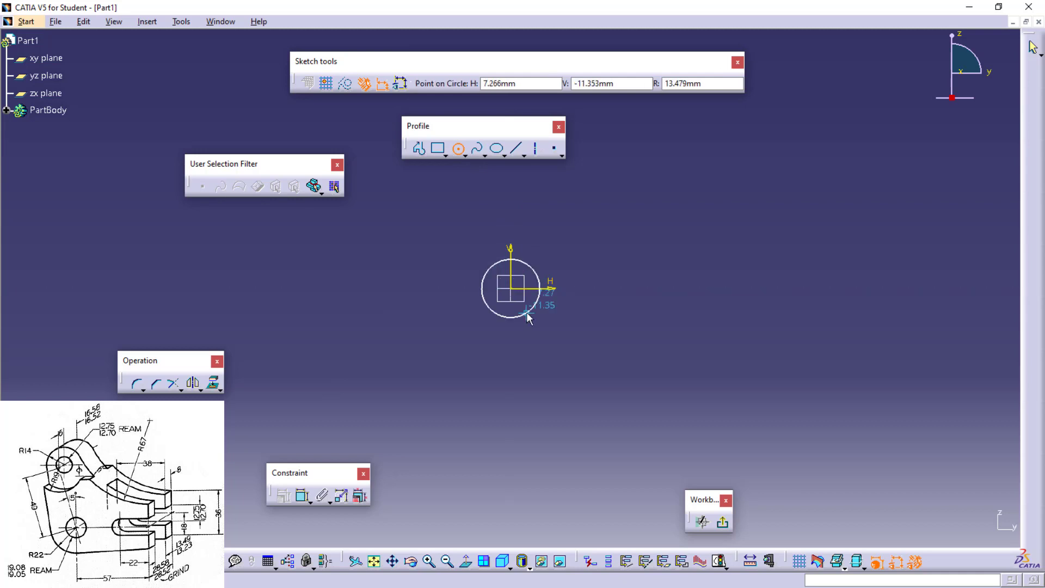
click(532, 335)
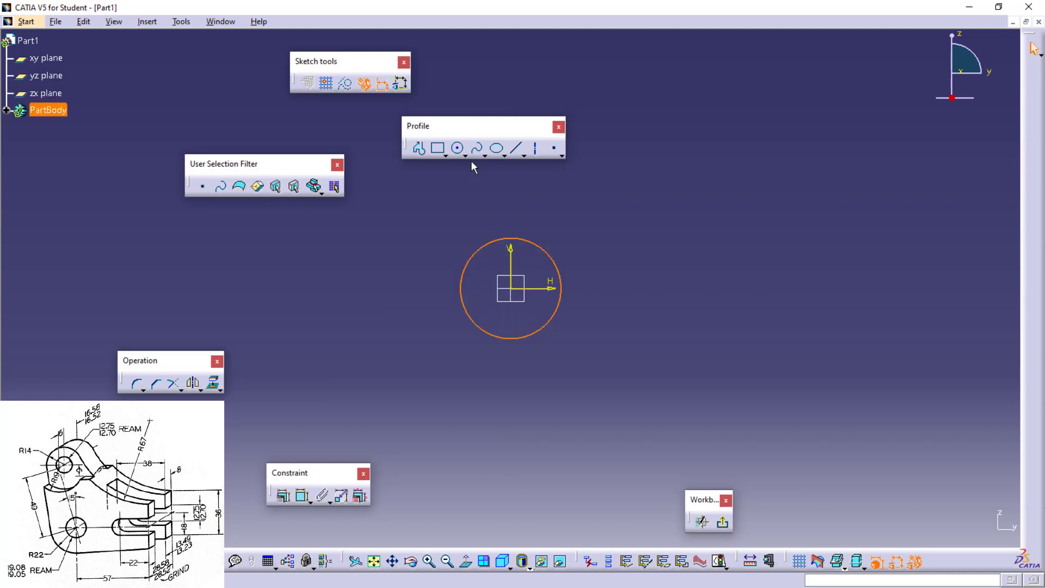
click(458, 148)
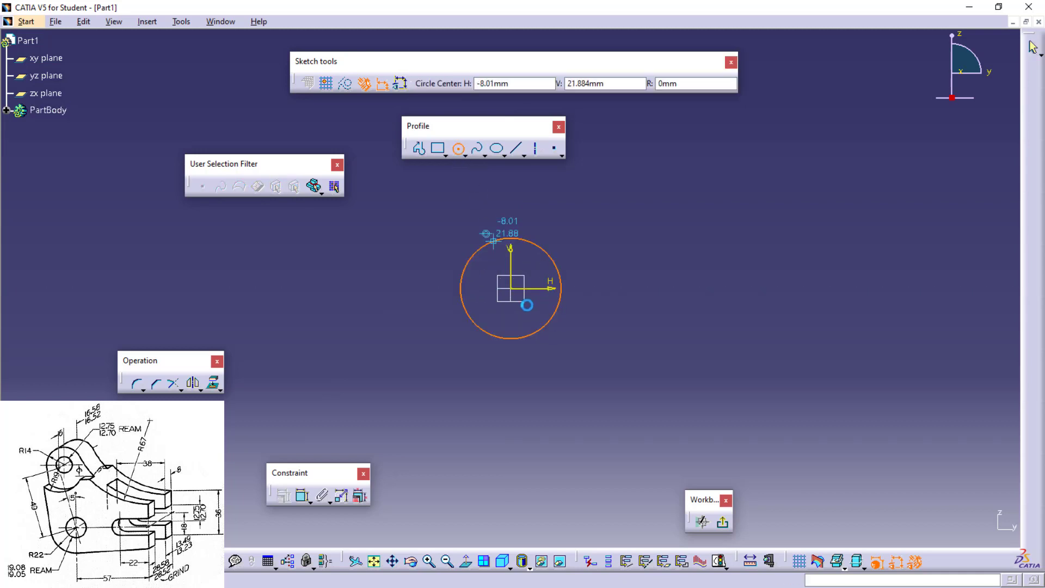
click(514, 290)
click(551, 361)
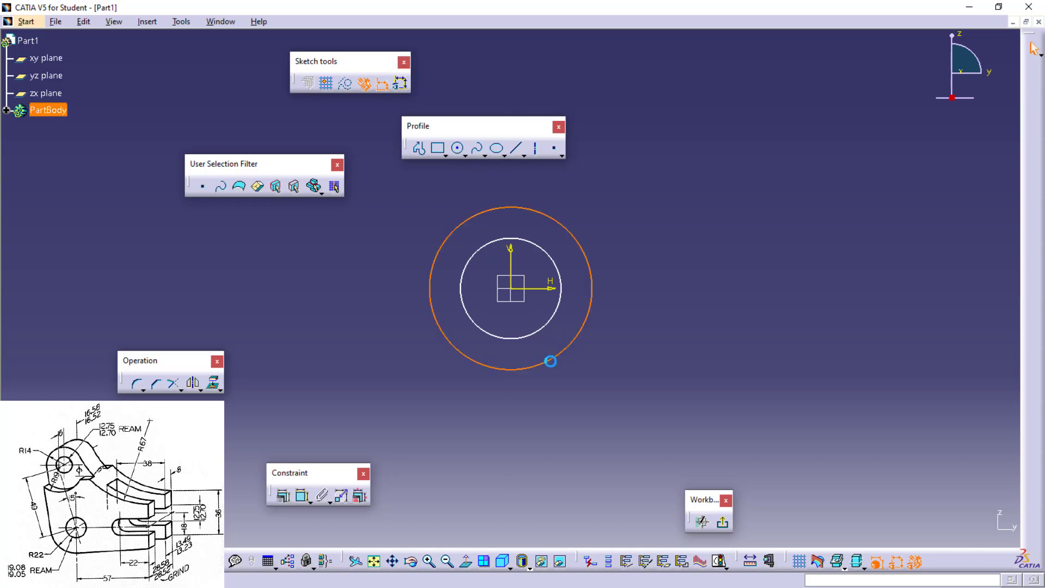
Step: Dimension the larger concentric circle and set its diameter to 44 mm
click(302, 496)
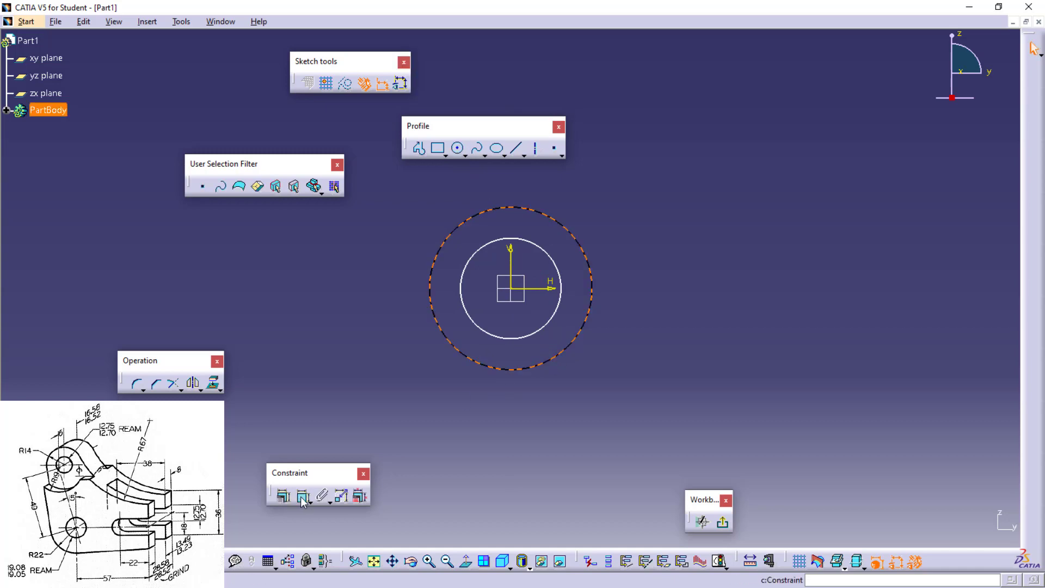
click(374, 353)
double_click(373, 353)
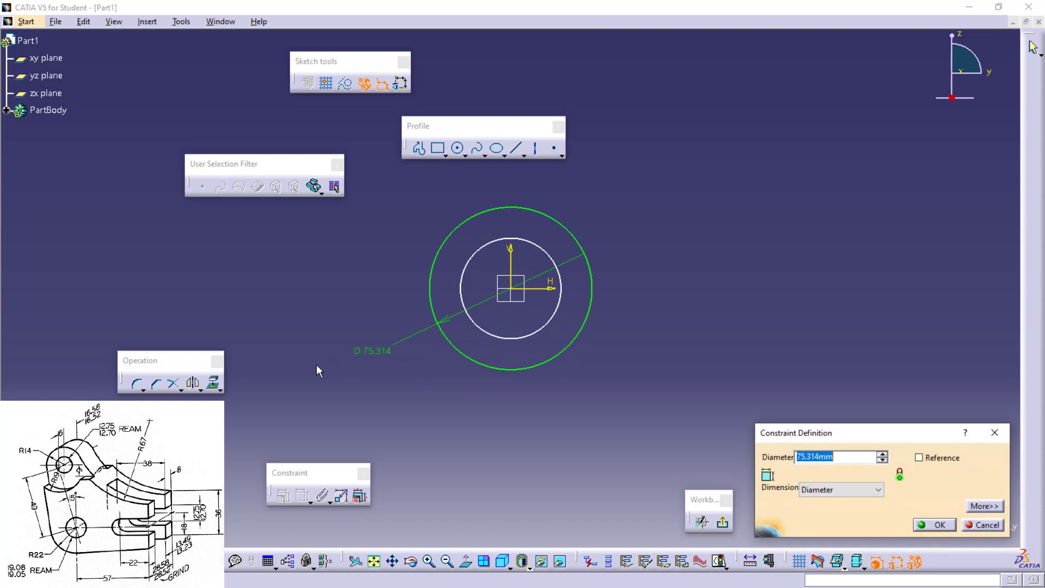
text(44)
key(Return)
key(Return)
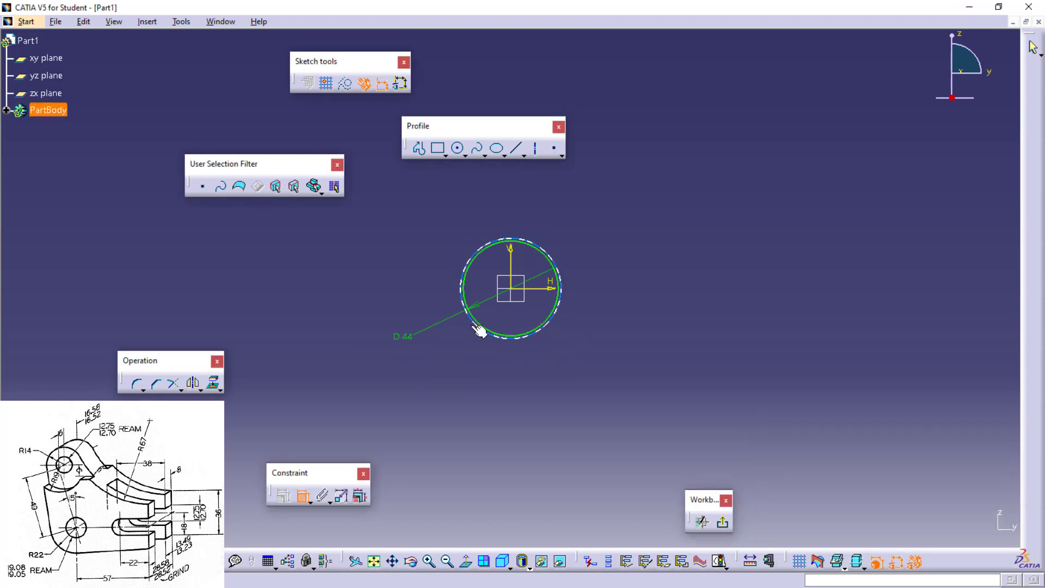
Step: Dimension the other concentric circle and set its diameter to 19 mm
click(479, 330)
click(390, 375)
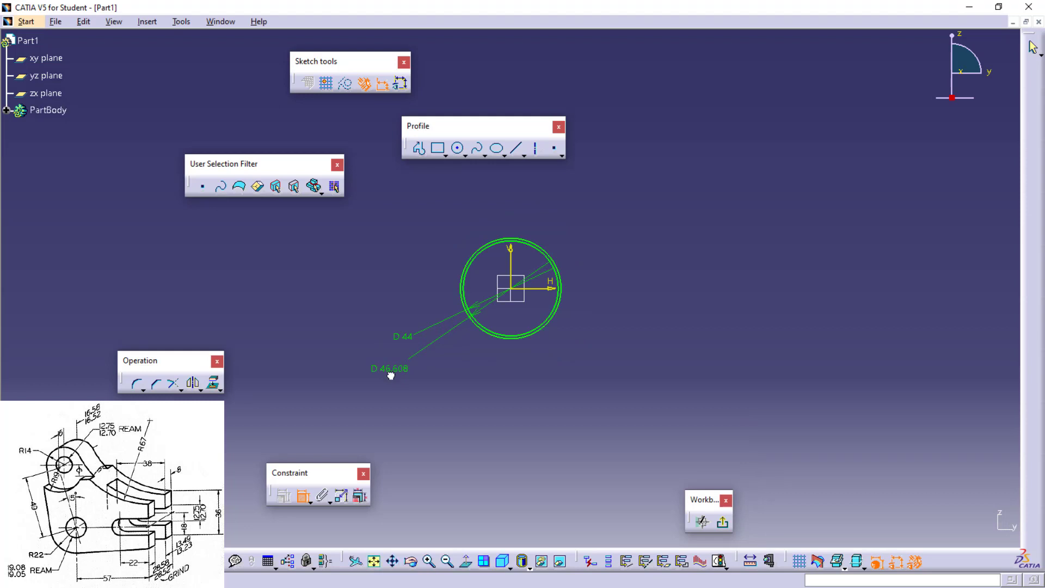
double_click(391, 370)
text(19)
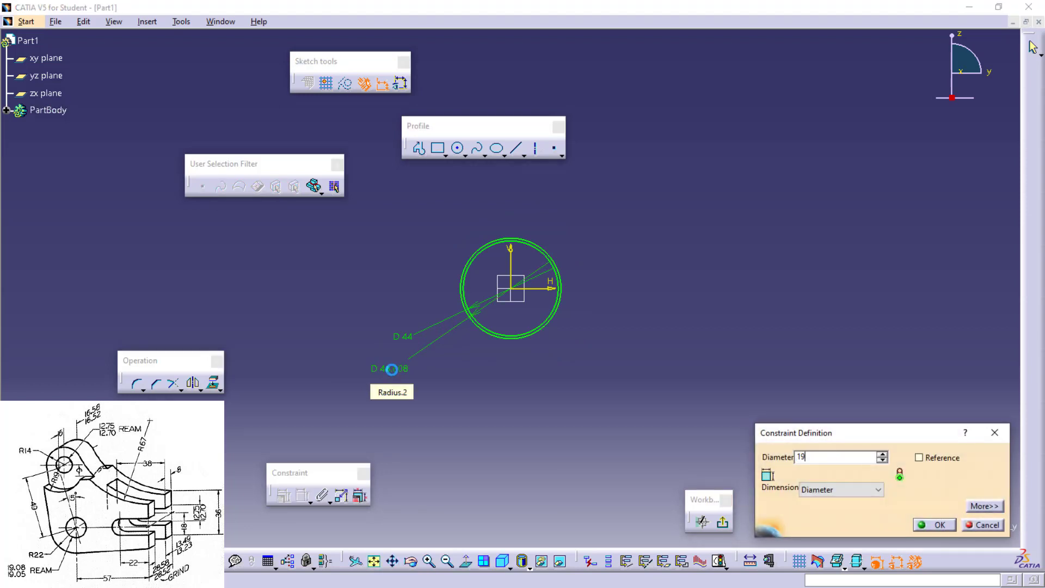
key(Return)
key(Return)
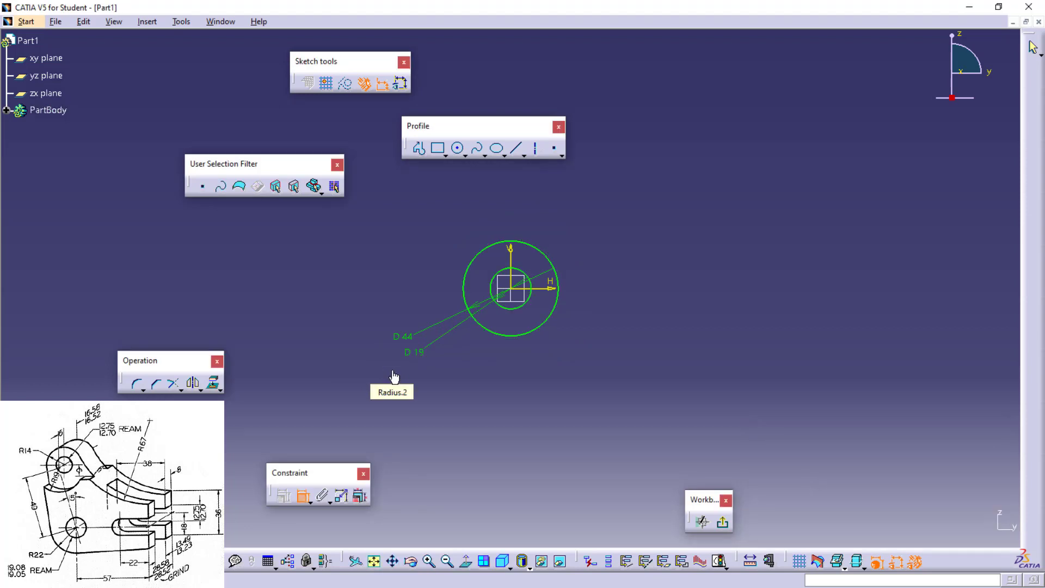
Step: Sketch a circle about 16 mm in diameter on the horizontal axis beyond the boss, with a horizontal line outward from its lowest point
click(457, 148)
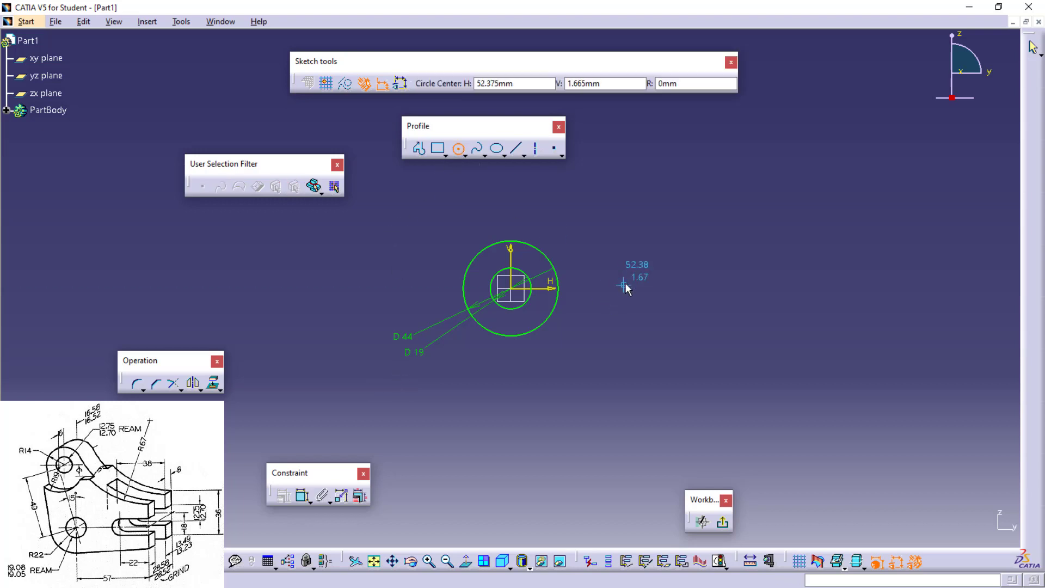
click(632, 288)
click(647, 301)
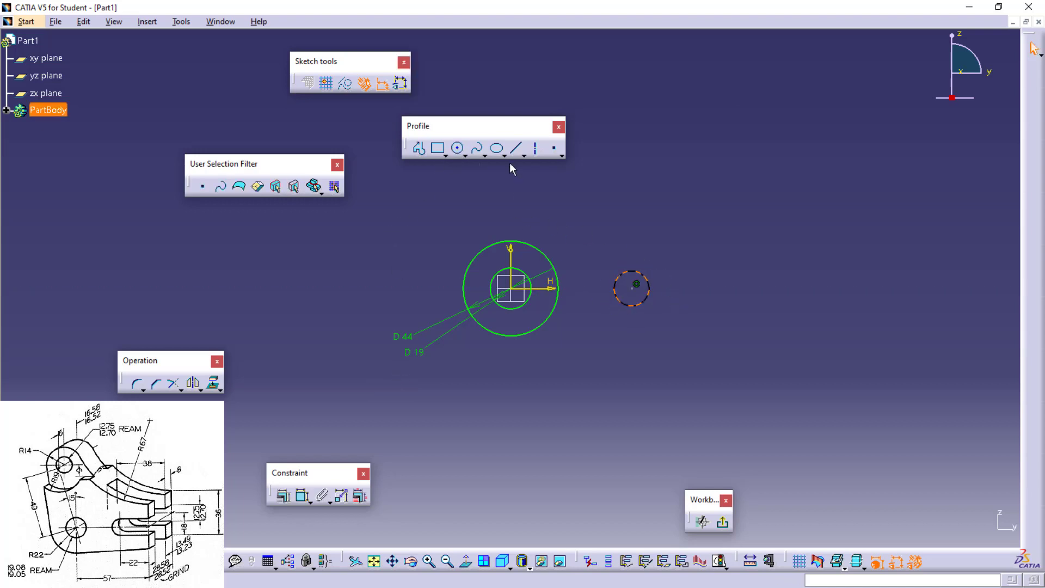
click(518, 148)
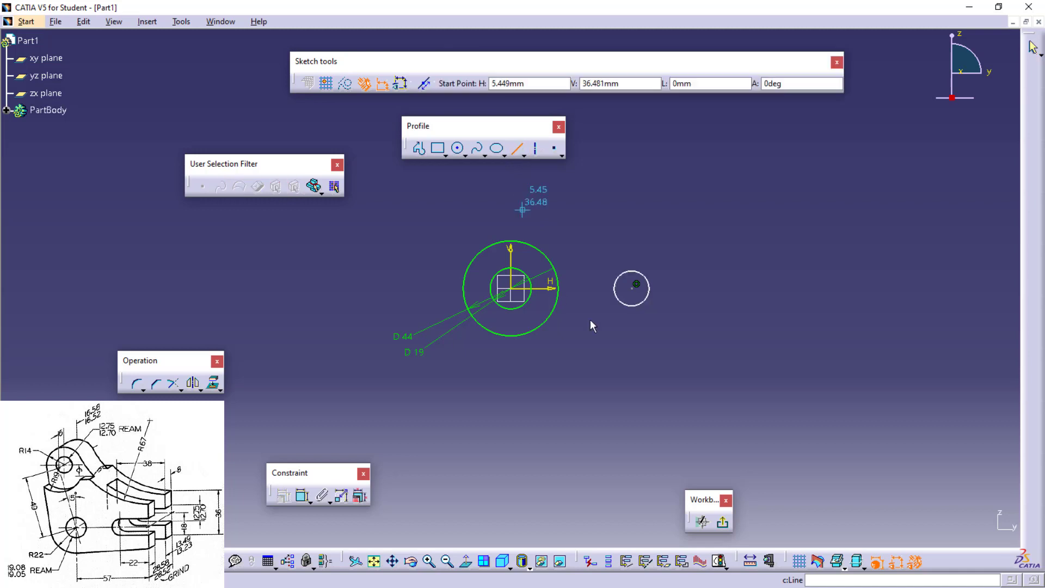
click(633, 306)
click(714, 307)
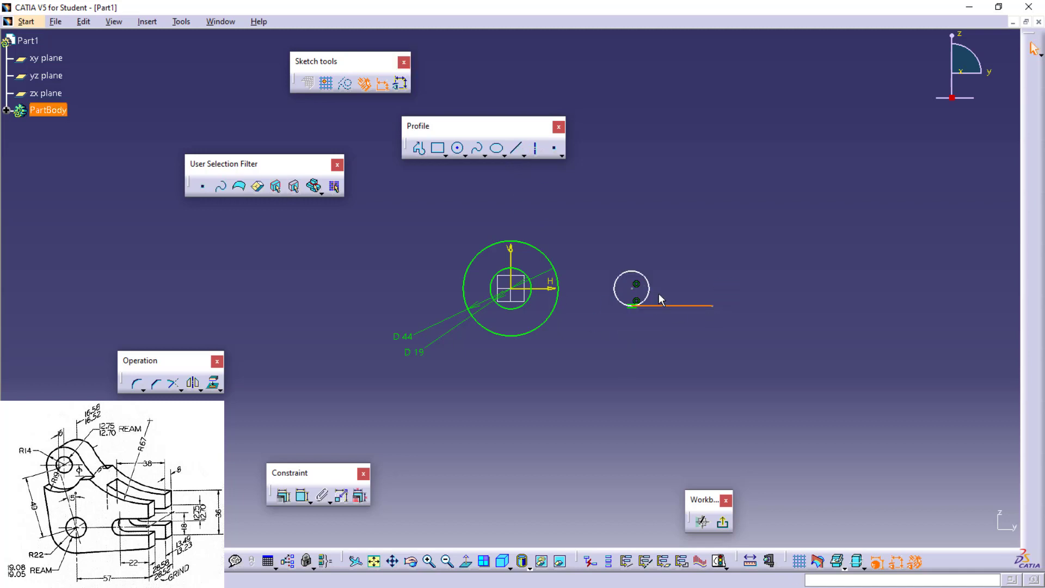
Step: Complete the open slot outline with an upper horizontal line and vertical end lines, about 9 mm downward and 14 mm upward
click(516, 149)
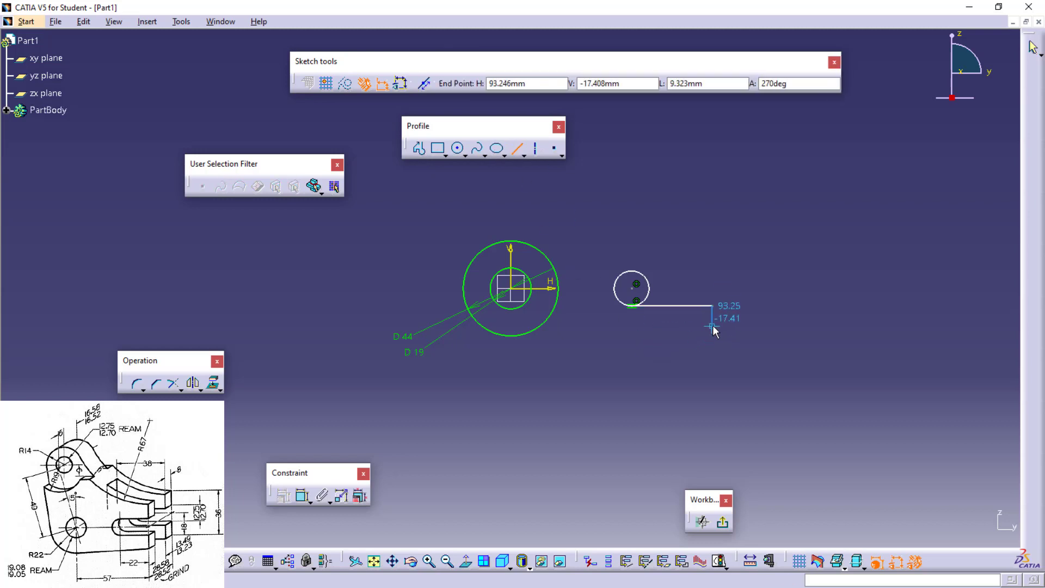
click(632, 271)
click(713, 271)
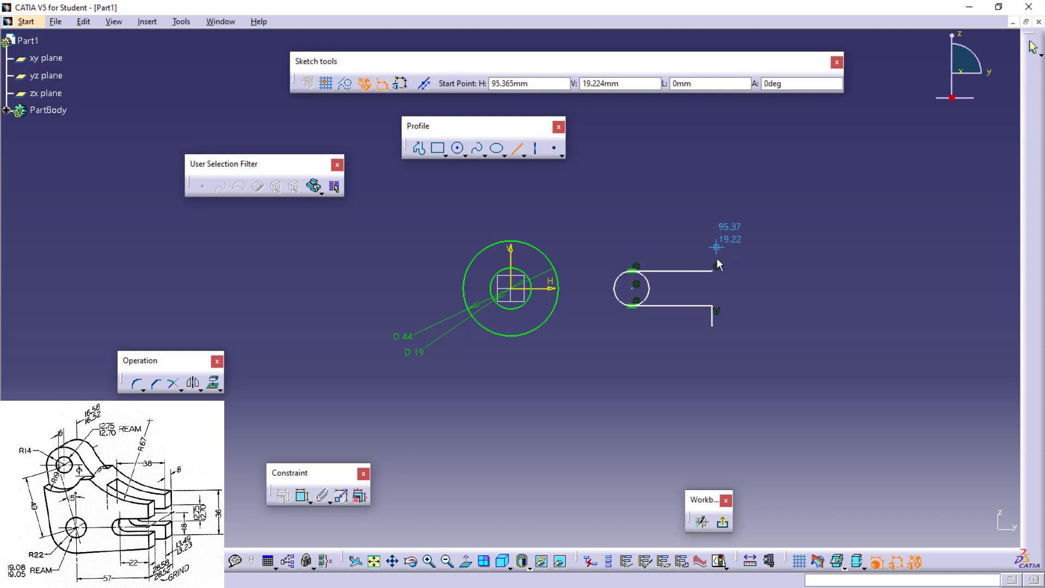
click(715, 270)
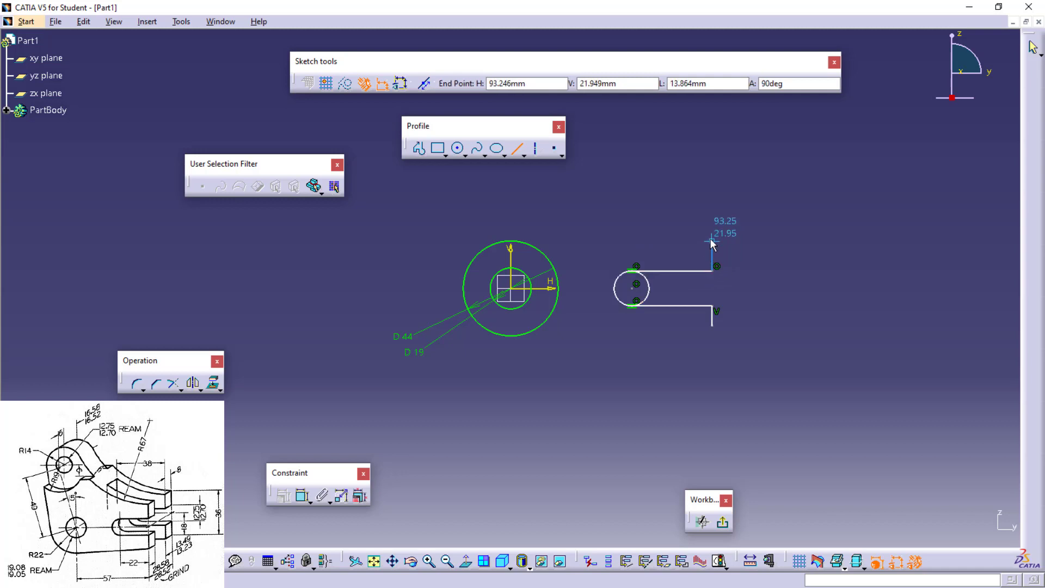
click(711, 241)
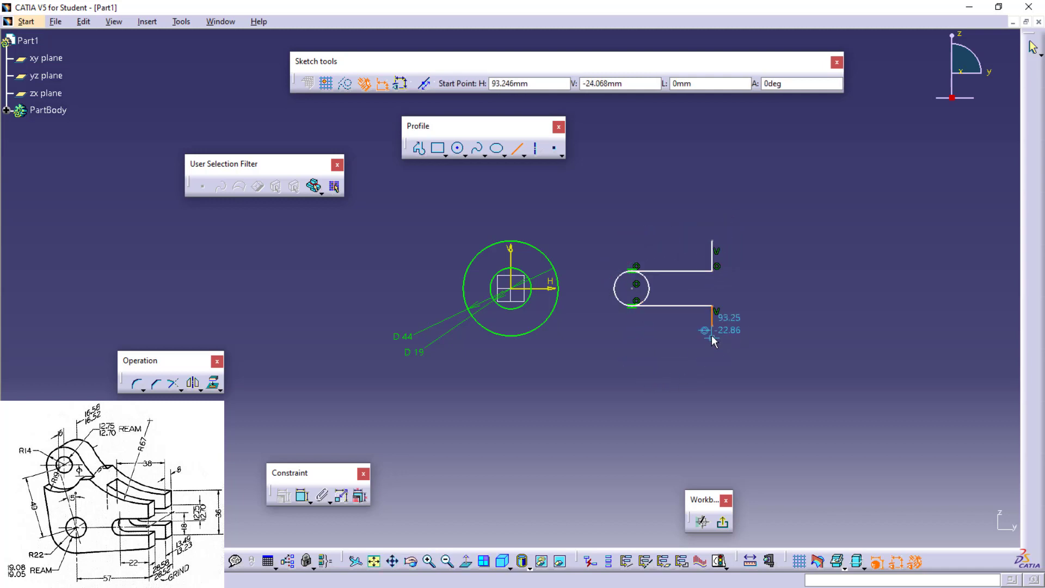
Step: Draw a sloping line from the lower vertical line's end to the underside of the 44 mm circle
click(712, 325)
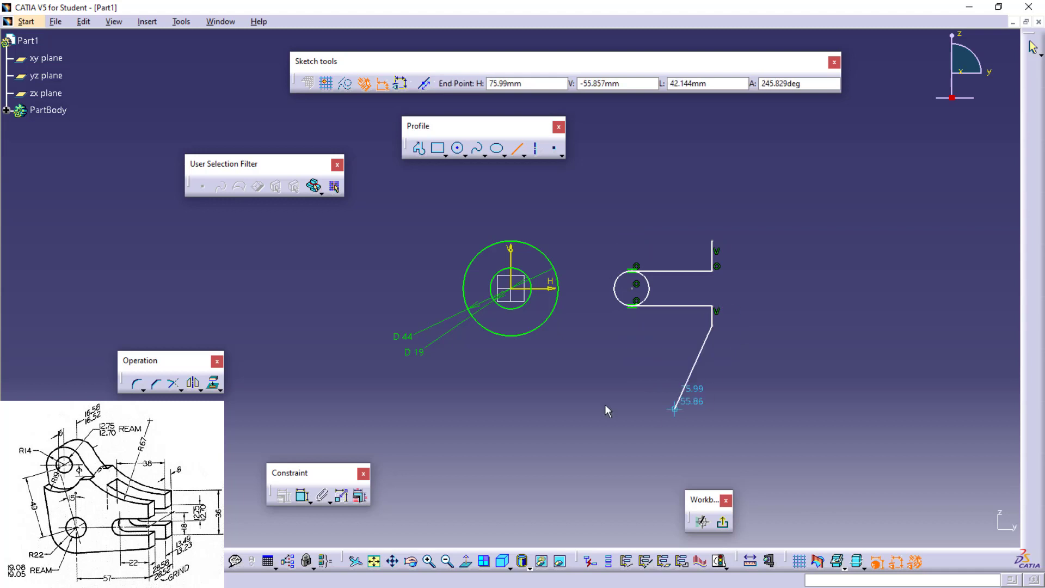
click(514, 335)
key(Escape)
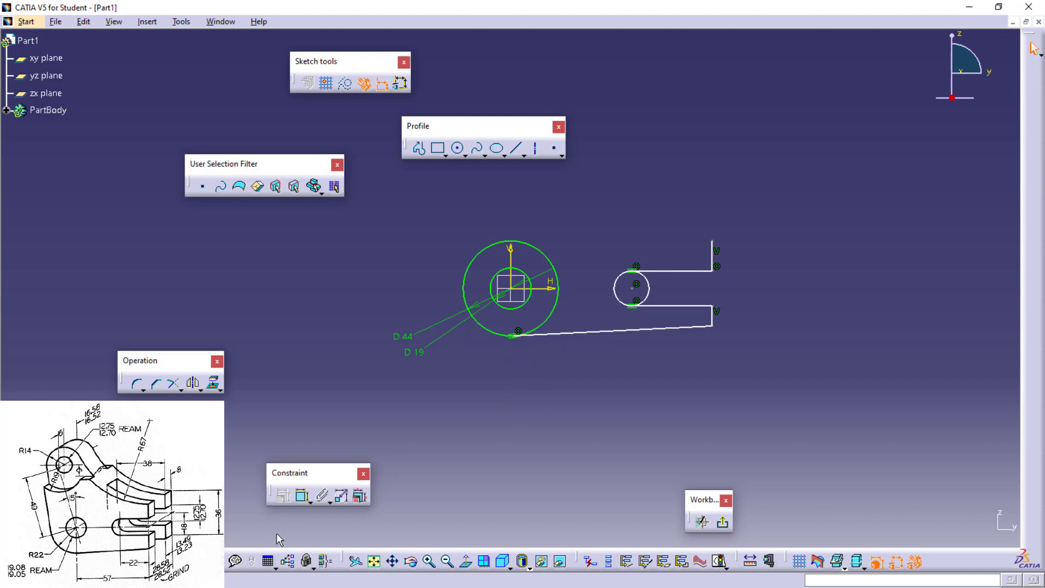
Step: Dimension the slot-end circle and set its diameter to 12.7 mm
click(302, 495)
click(627, 301)
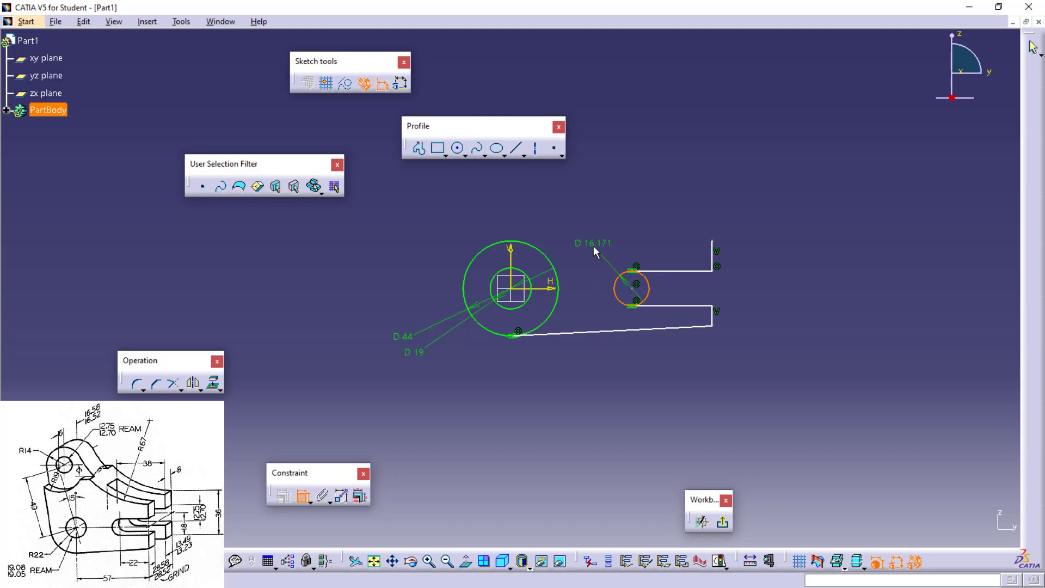
click(593, 246)
double_click(593, 250)
text(12.)
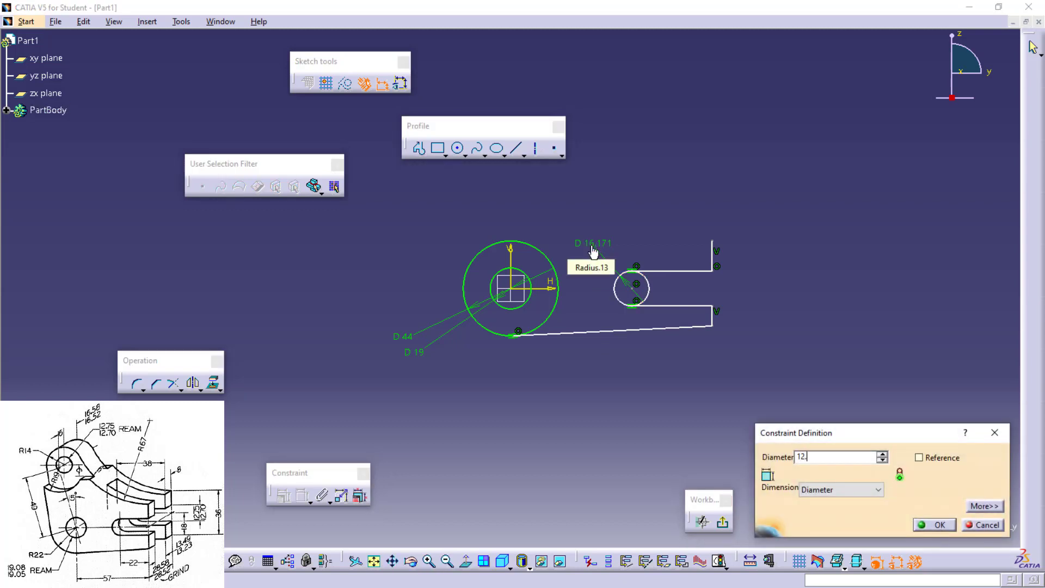
text(7)
key(Return)
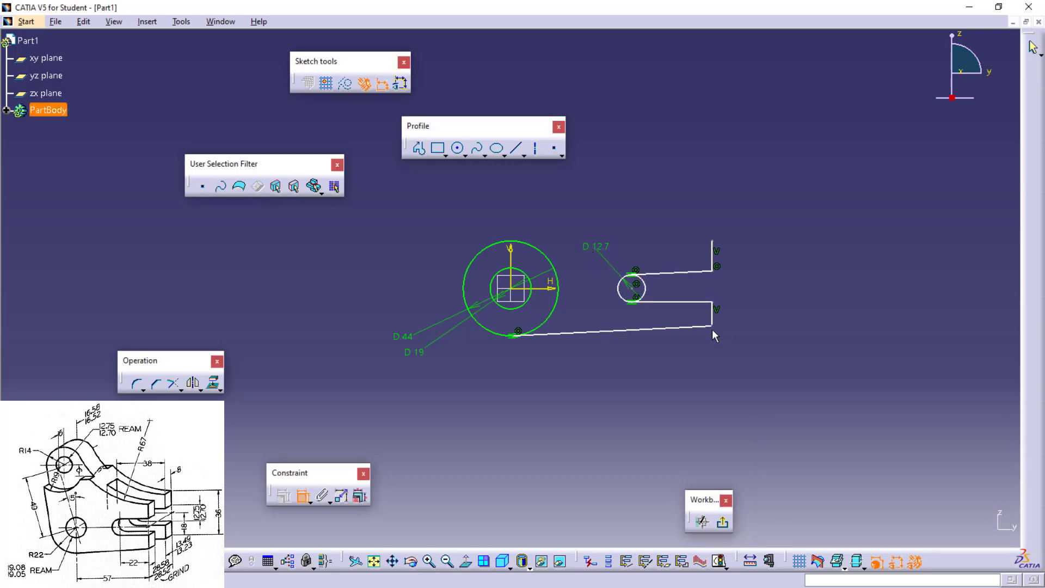
Step: Dimension the overall height between the outer ends of the two vertical fork lines as 36 mm
click(712, 326)
click(712, 241)
click(774, 280)
double_click(771, 276)
text(3)
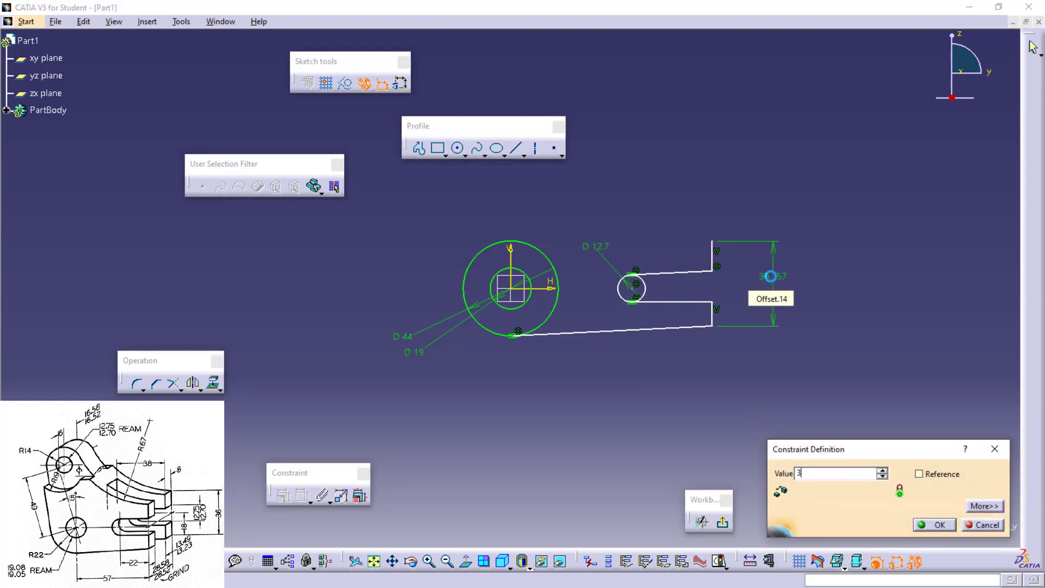
text(6)
key(Return)
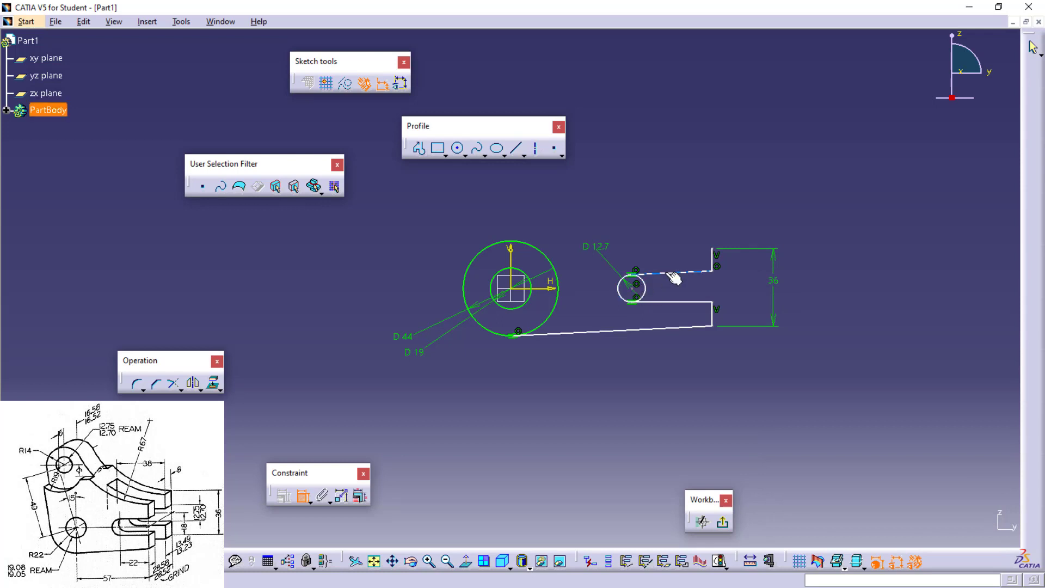
Step: Constrain the slot's upper line to be horizontal
right_click(663, 272)
key(Escape)
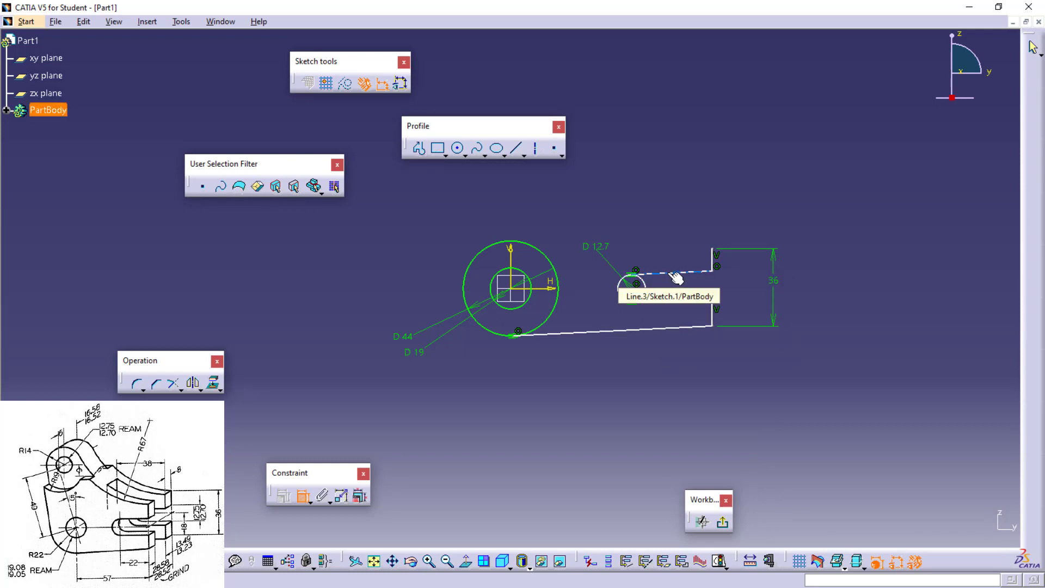
click(673, 274)
right_click(675, 277)
click(702, 363)
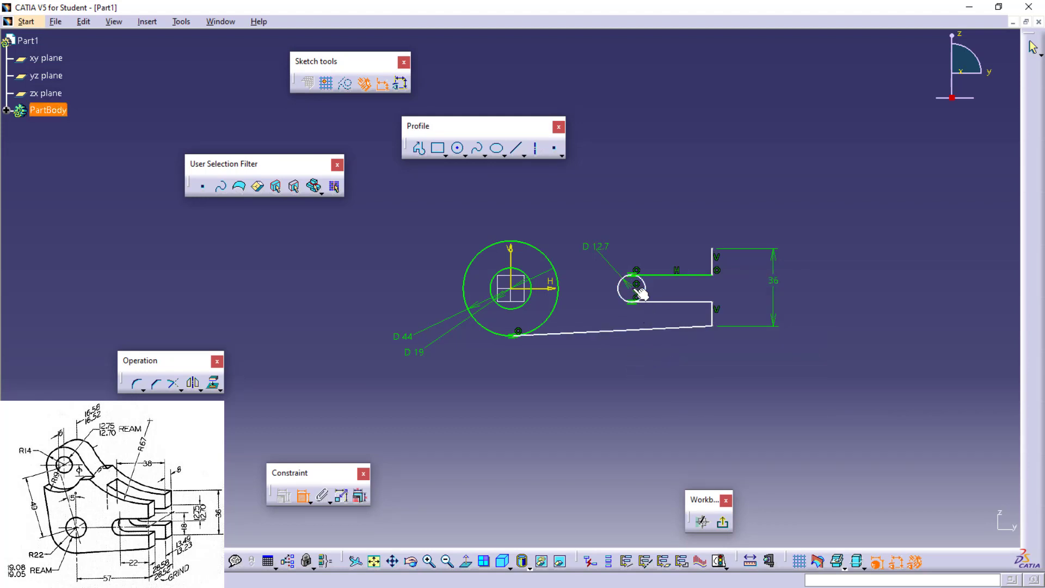
Step: Dimension the vertical distance from the slot circle's centre to the fork's lower corner as 18 mm
click(711, 330)
right_click(846, 334)
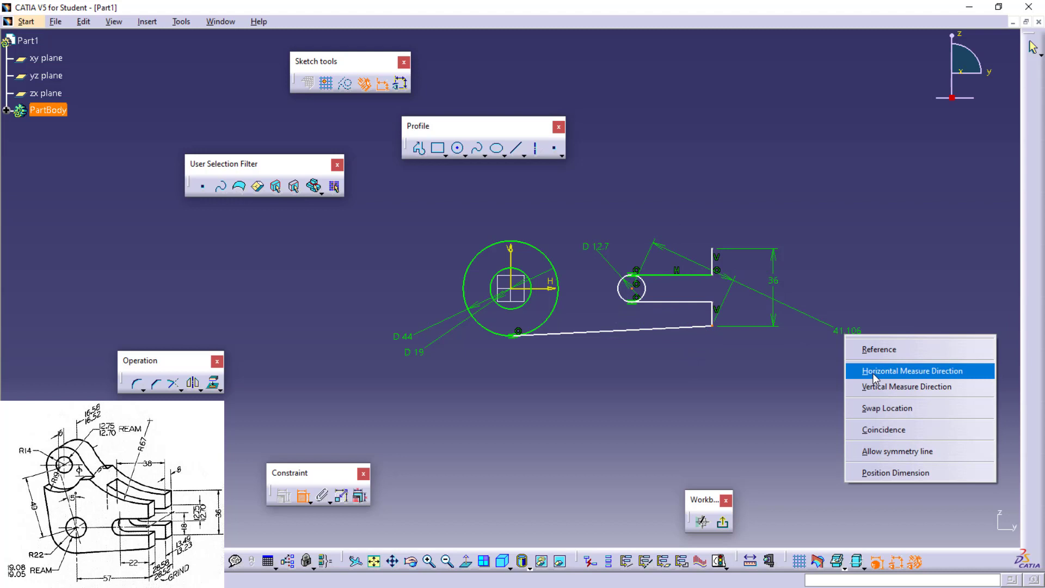
click(876, 387)
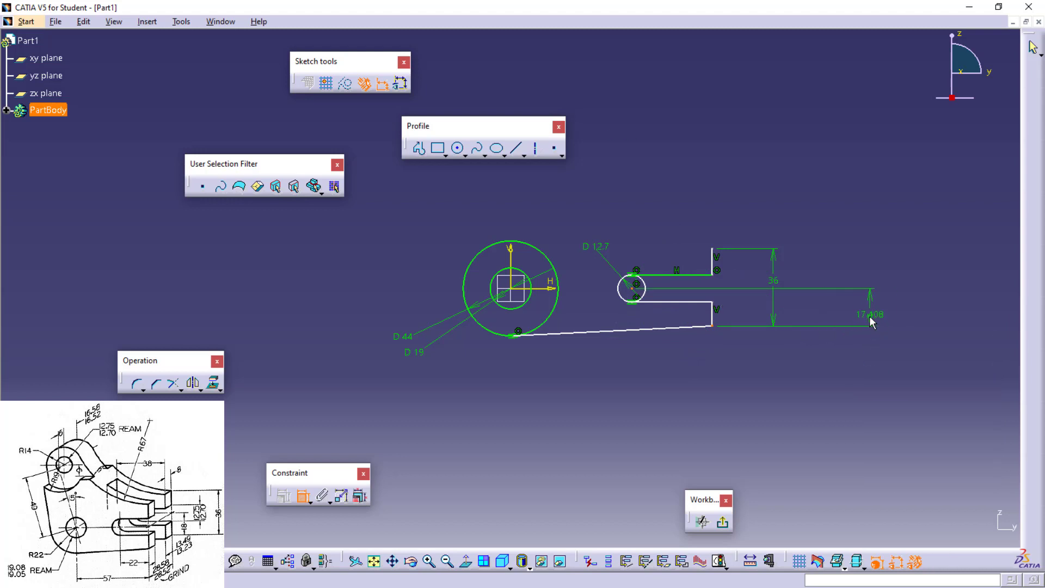
click(869, 316)
double_click(868, 320)
text(18)
key(Return)
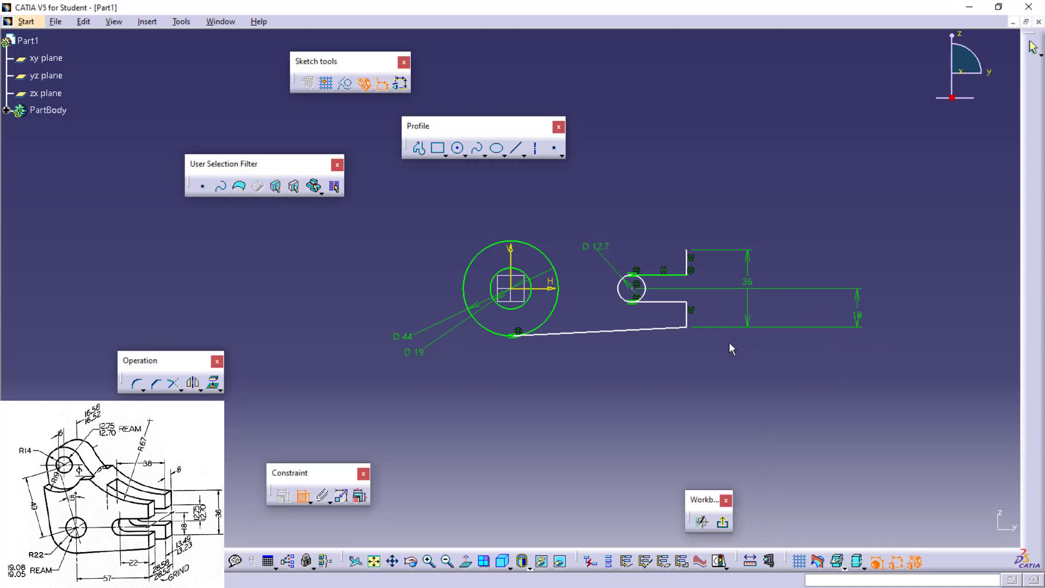
Step: Dimension the horizontal distance from the slot circle's centre to the fork's end line as 22 mm
click(634, 295)
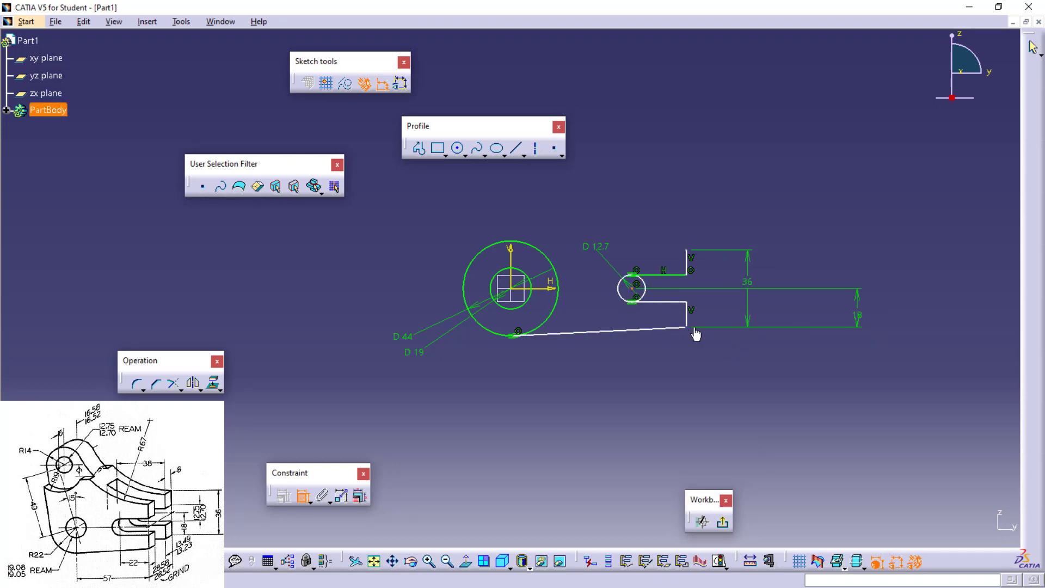
click(687, 315)
click(661, 390)
double_click(662, 386)
text(22)
key(Return)
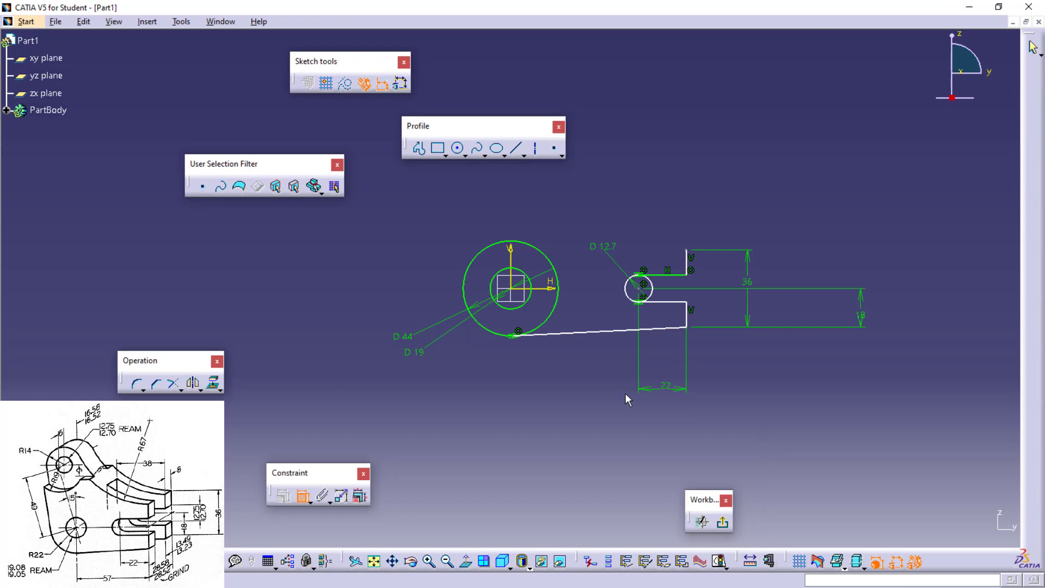
Step: Dimension the horizontal distance from the origin to the fork's end line as 57 mm
click(687, 321)
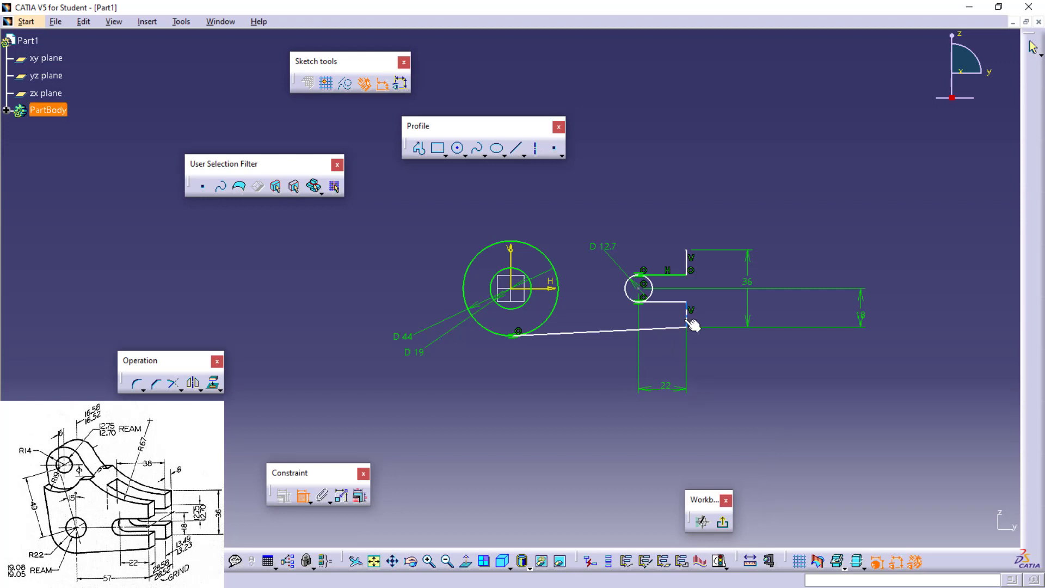
click(515, 291)
double_click(564, 462)
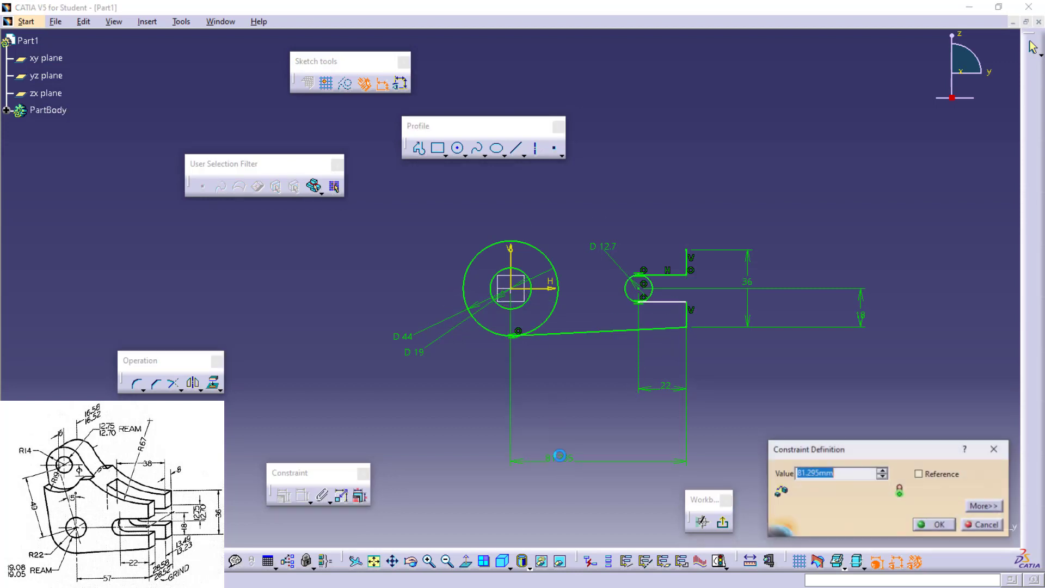
text(57)
key(Return)
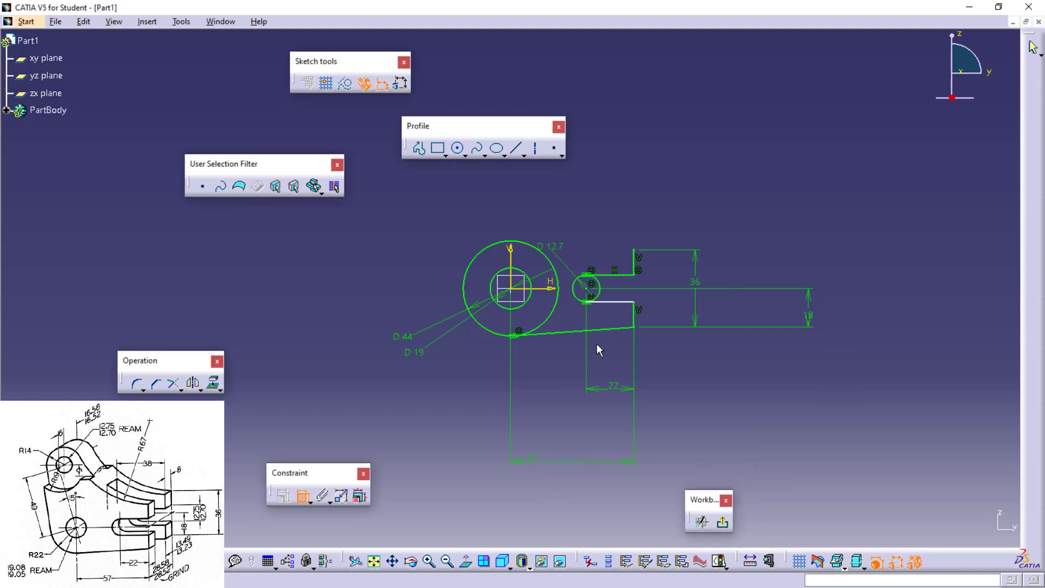
Step: Constrain the slot's lower line to be horizontal
right_click(605, 302)
key(Escape)
right_click(605, 302)
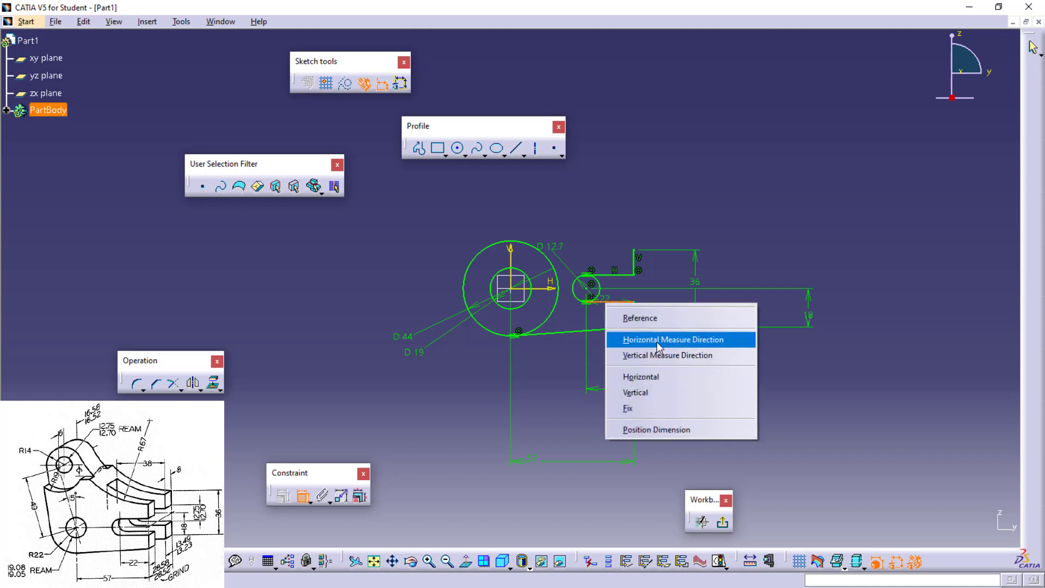
click(643, 376)
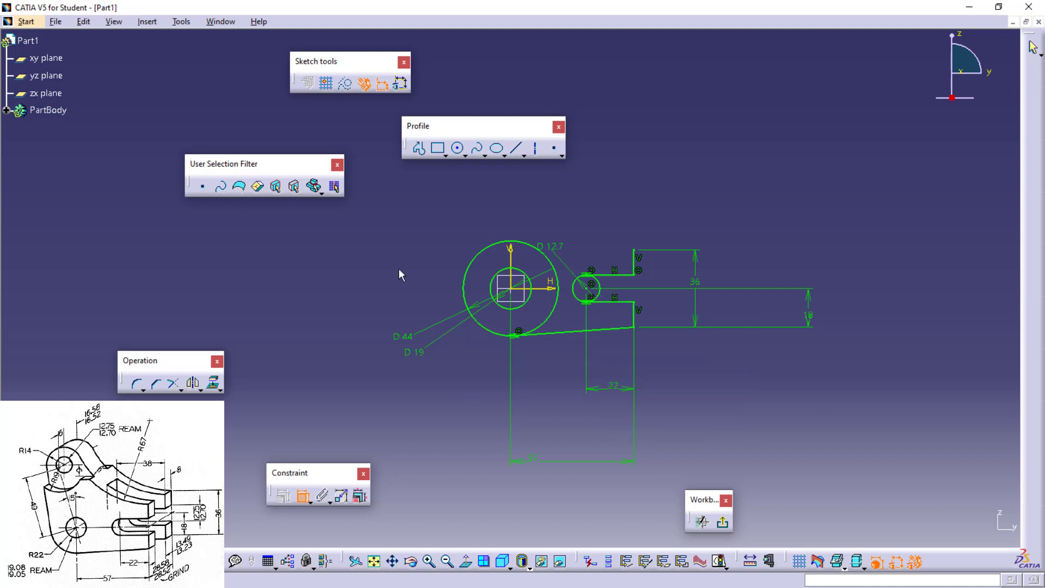
Step: Sketch two concentric circles above the main boss, about 29 mm and 13 mm in diameter
scroll(399, 268, up, 2)
scroll(398, 269, down, 1)
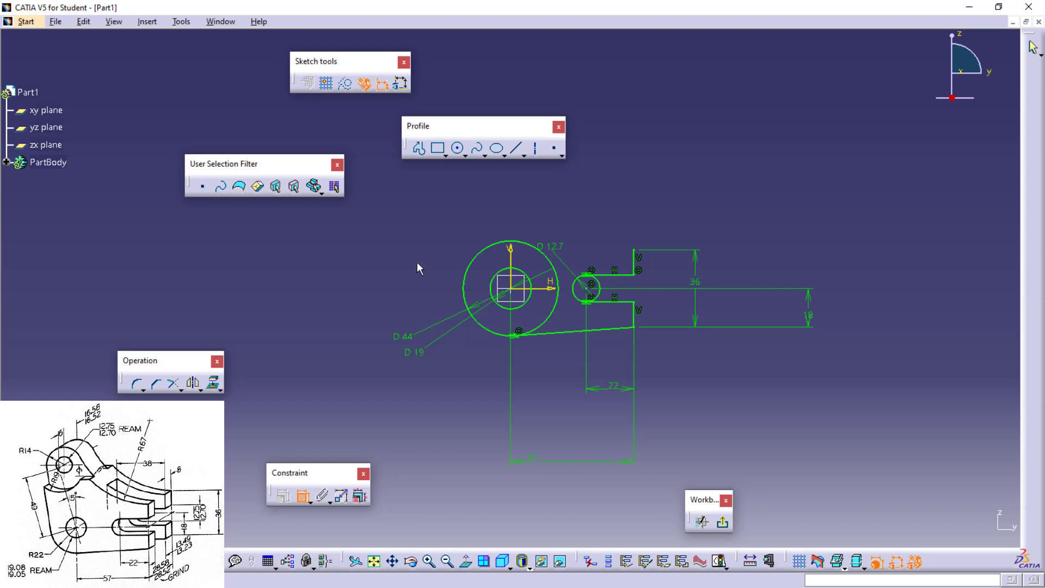
mouse_move(417, 263)
middle_down()
mouse_move(430, 325)
mouse_move(433, 255)
mouse_move(488, 356)
middle_up()
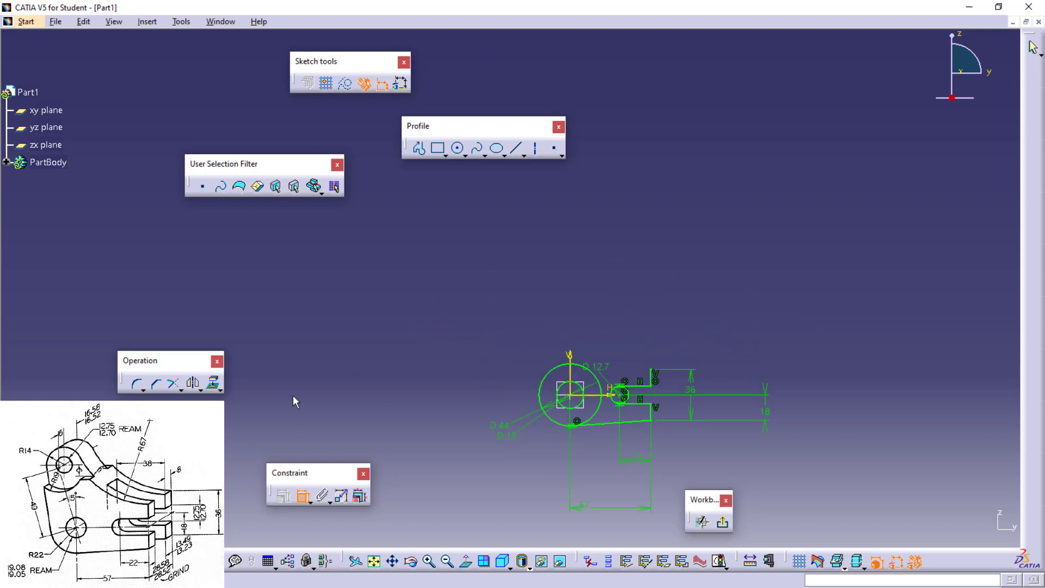
click(457, 152)
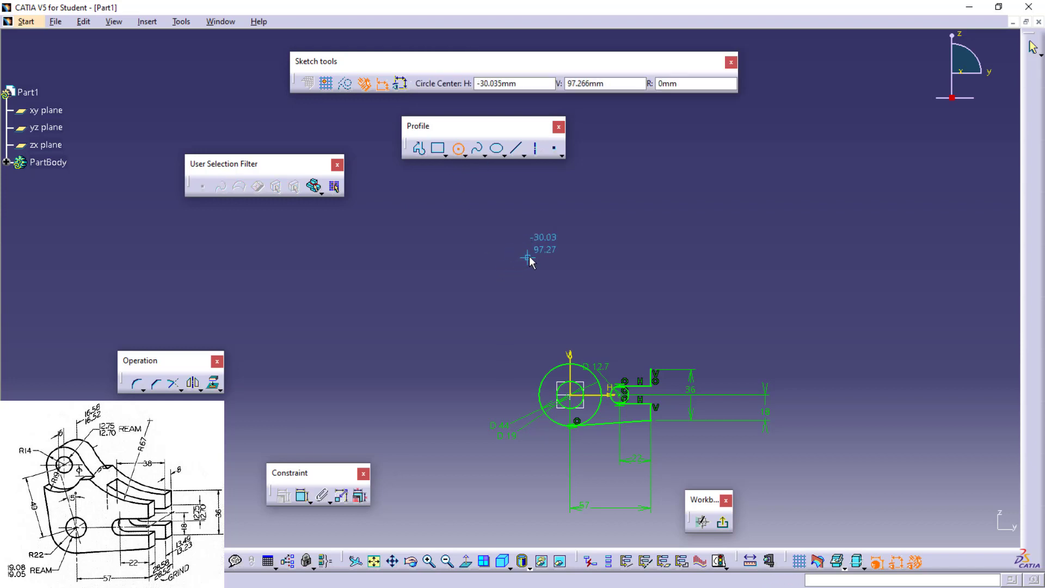
click(518, 283)
click(528, 304)
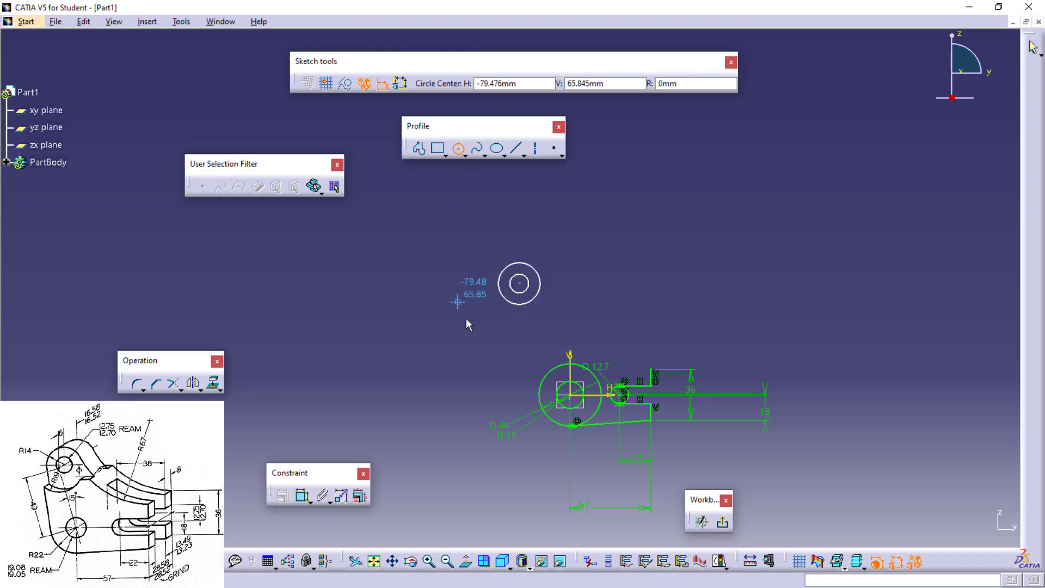
Step: Draw a line about 87 mm long from the upper circles' centre to the origin
click(516, 148)
click(519, 283)
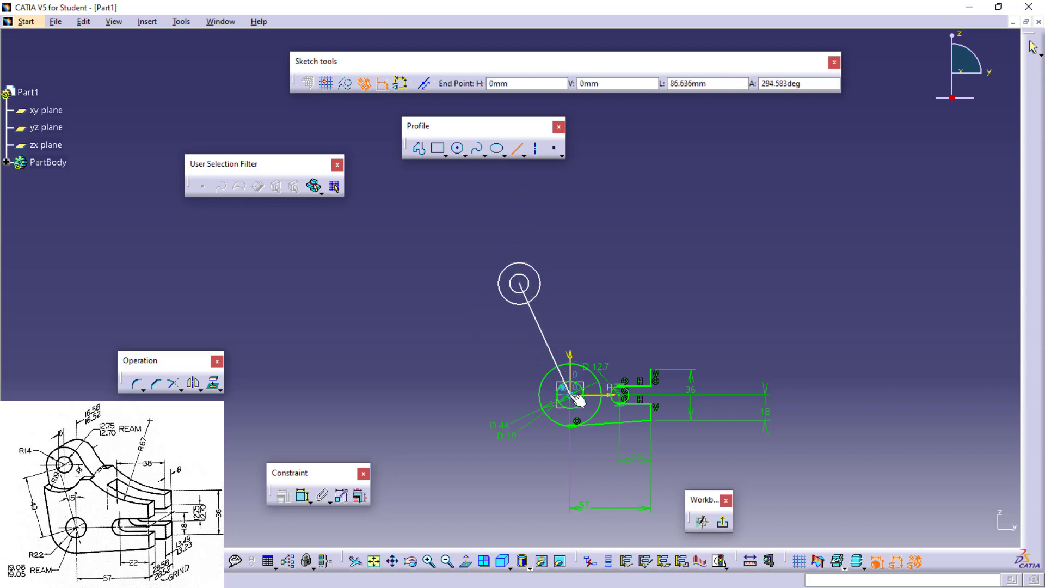
click(570, 393)
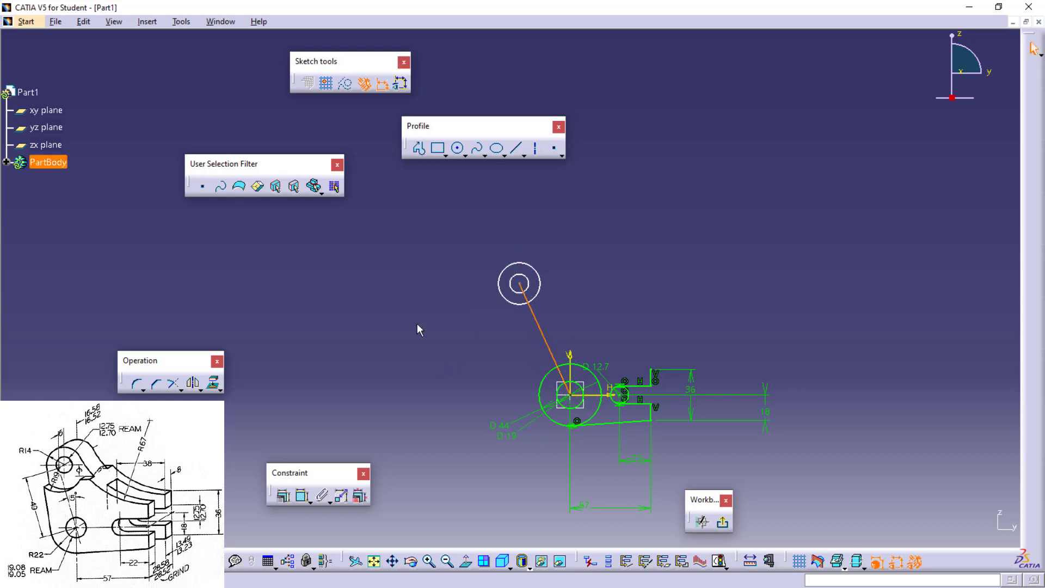
Step: Dimension the angle between the centre-to-centre line and the vertical axis as 15 degrees
click(302, 495)
click(554, 357)
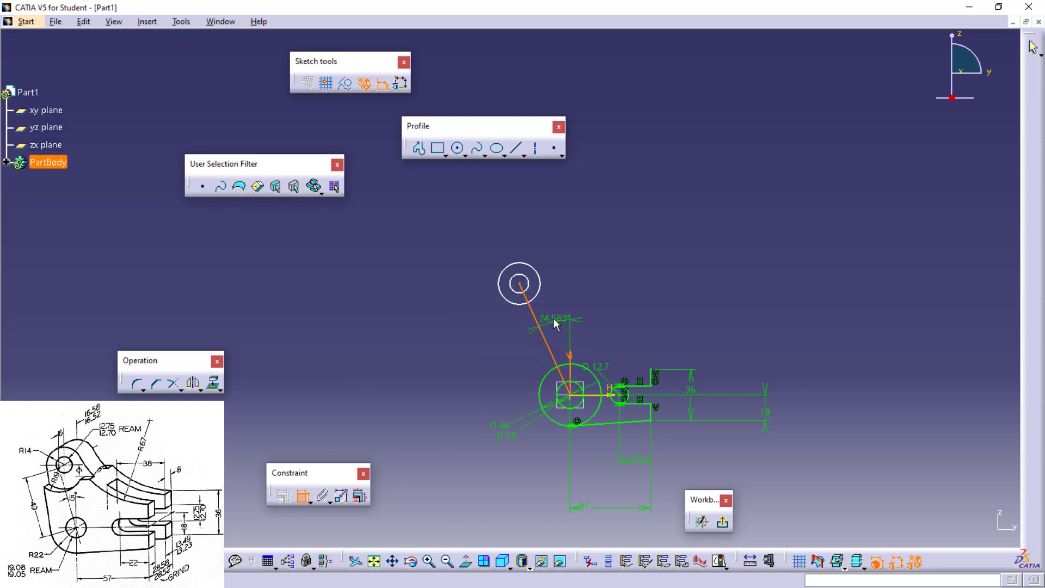
click(555, 323)
double_click(551, 317)
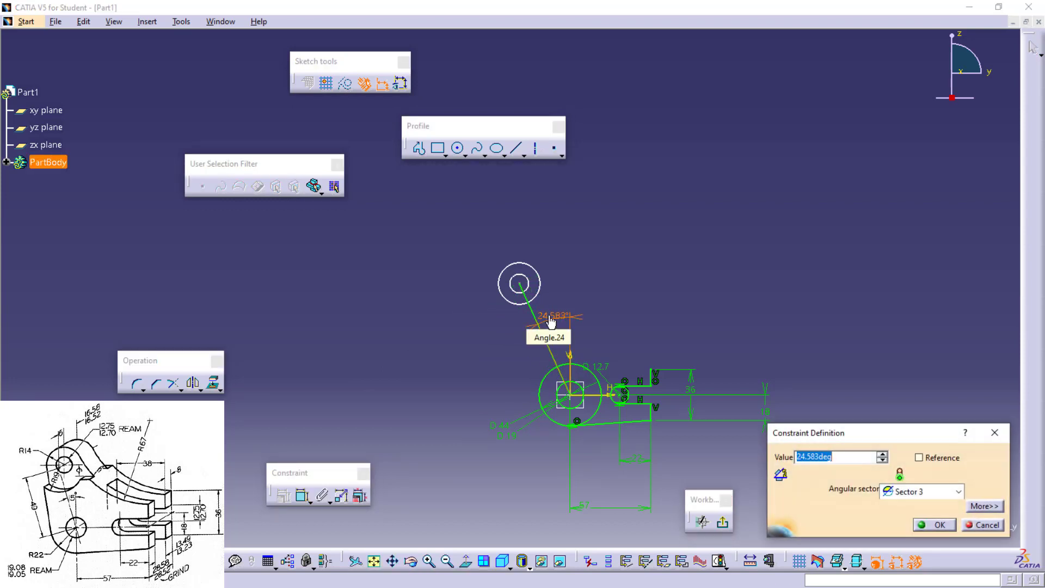
text(15deg)
key(Return)
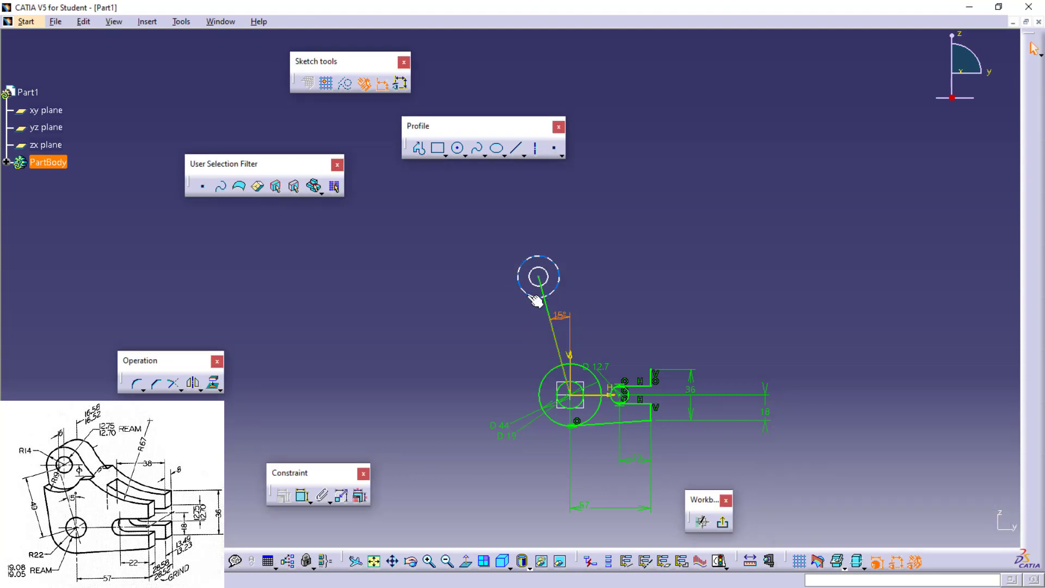
Step: Dimension the upper boss's outer circle with a diameter of 28 mm
click(302, 495)
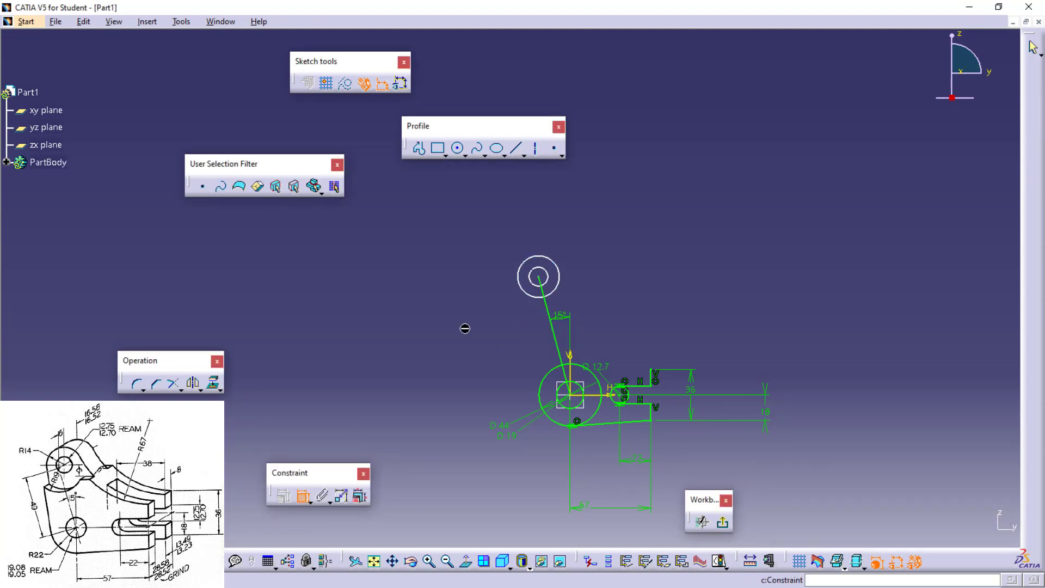
click(534, 295)
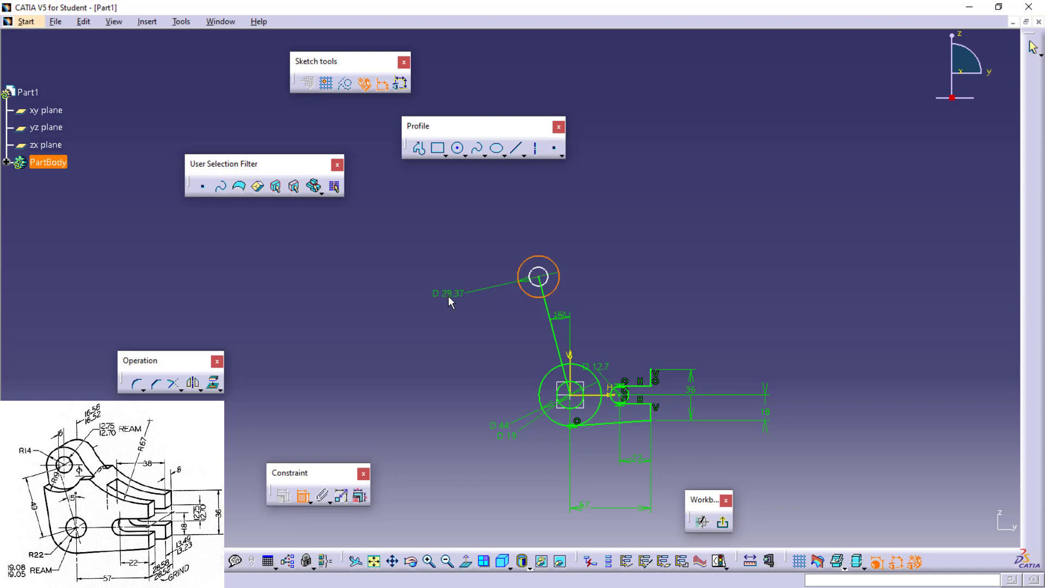
click(448, 296)
double_click(452, 295)
text(28)
key(Return)
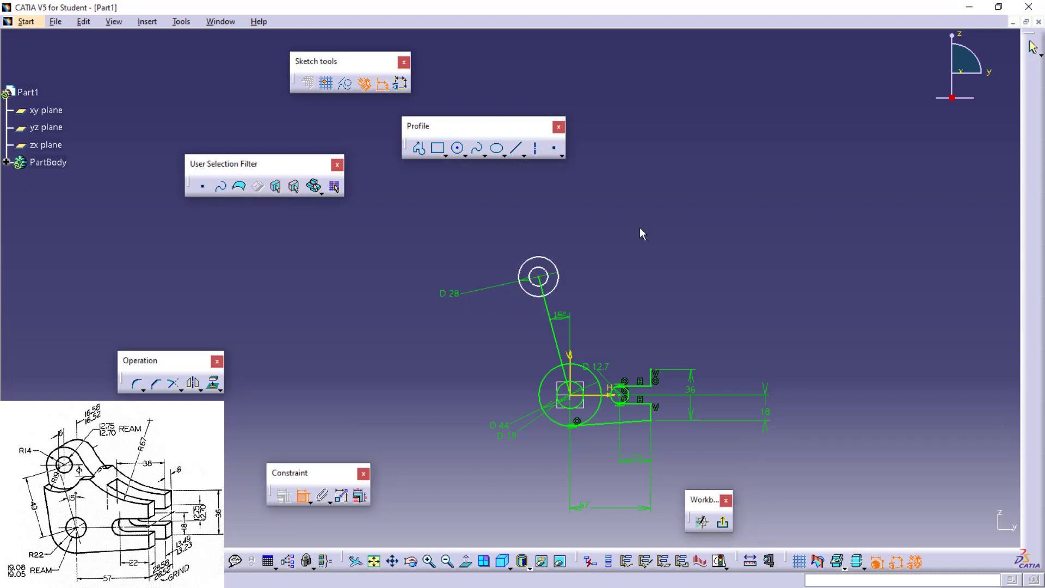
Step: Dimension the upper boss's inner circle with a diameter of 12.7 mm
click(539, 272)
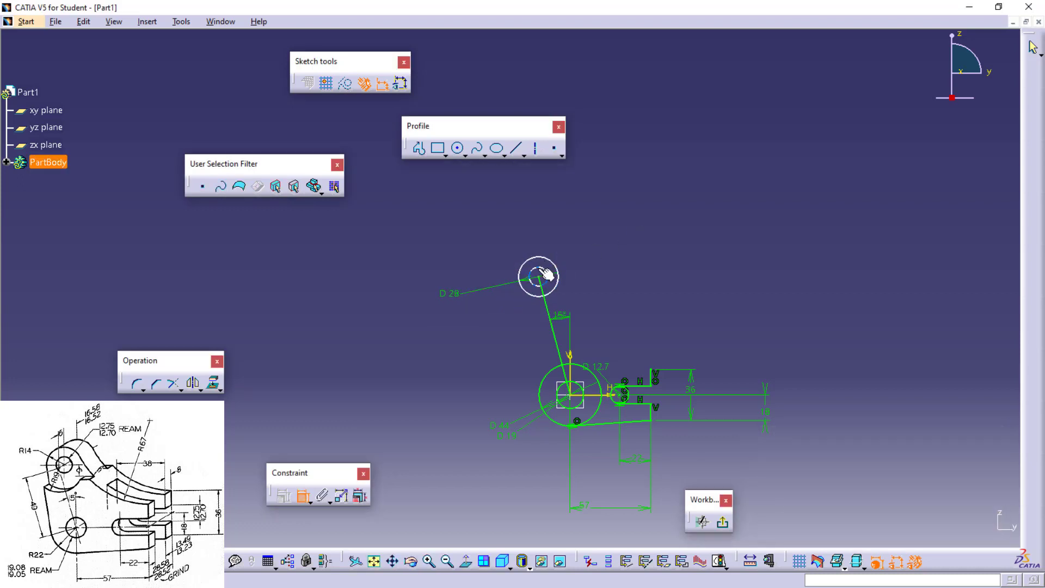
click(566, 223)
double_click(568, 225)
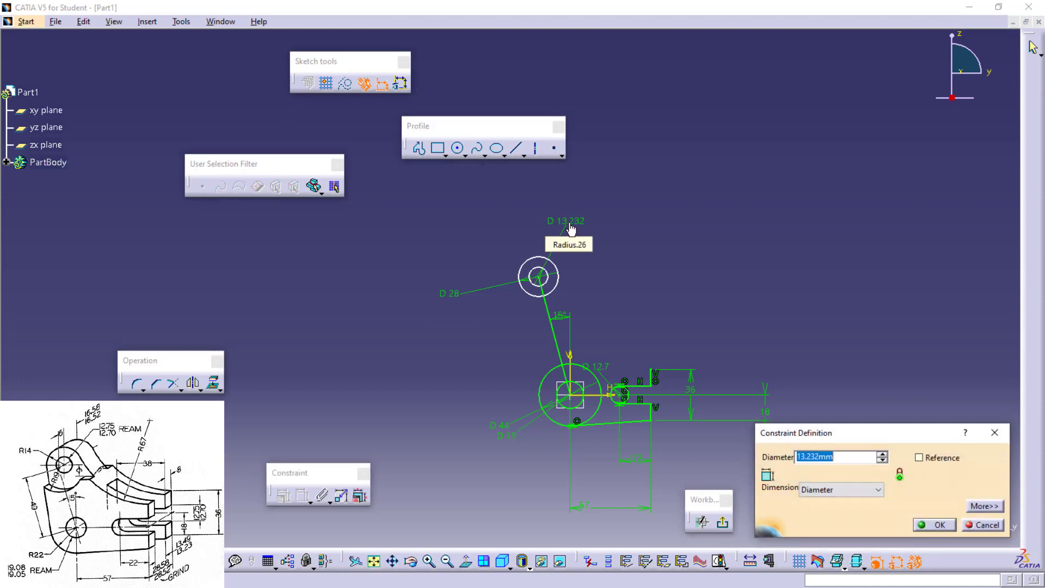
text(12.7)
key(Return)
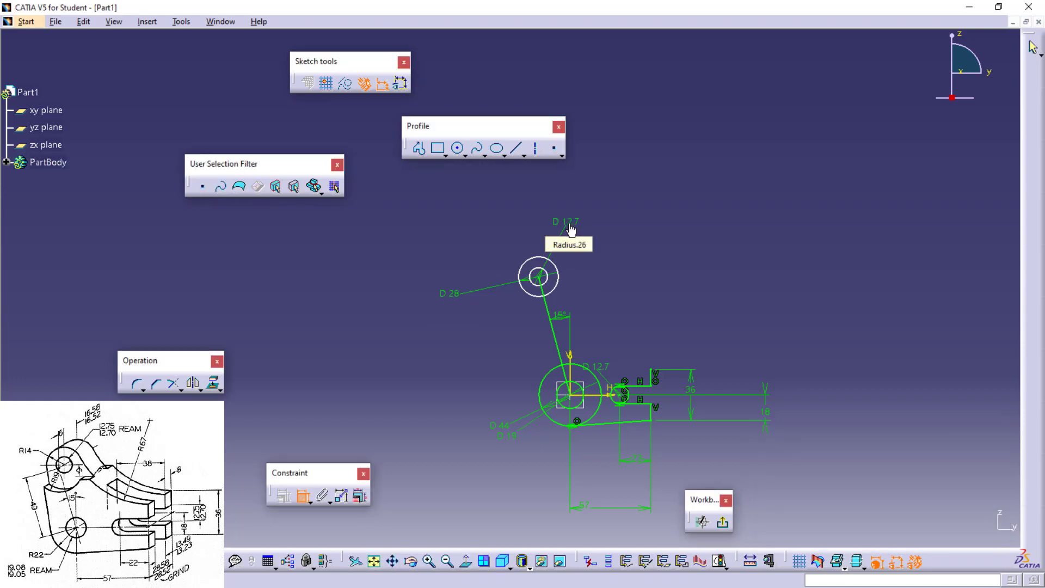
Step: Dimension the length of the centre-to-centre line as 49 mm
click(550, 323)
click(476, 351)
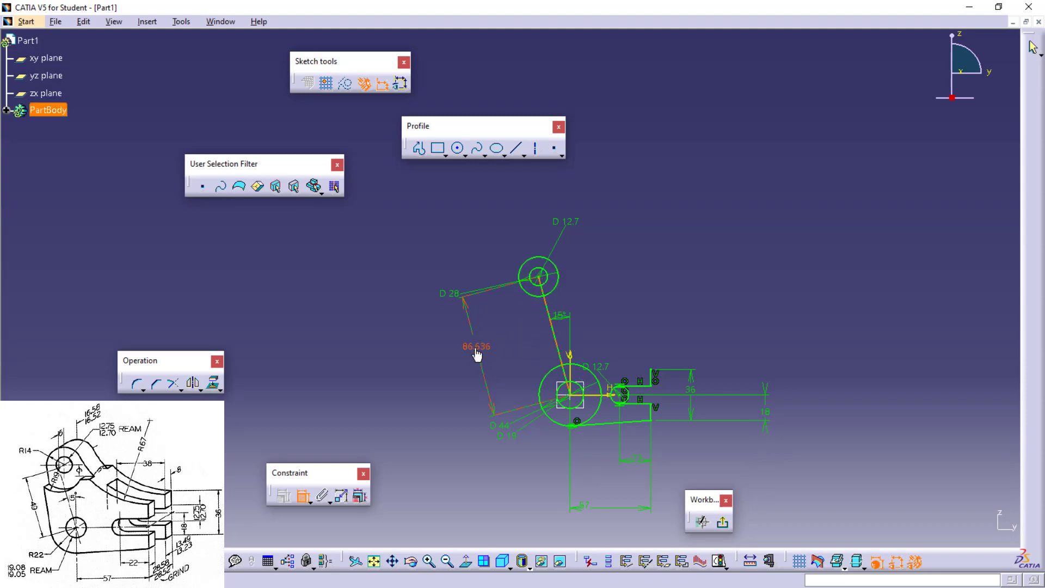
double_click(475, 348)
text(7)
text(49mm)
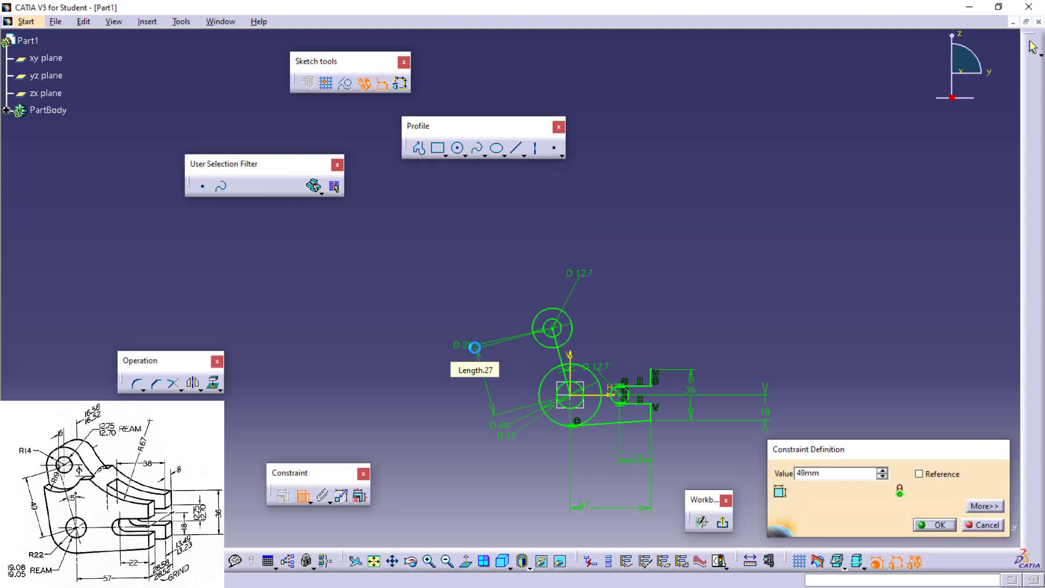
key(Return)
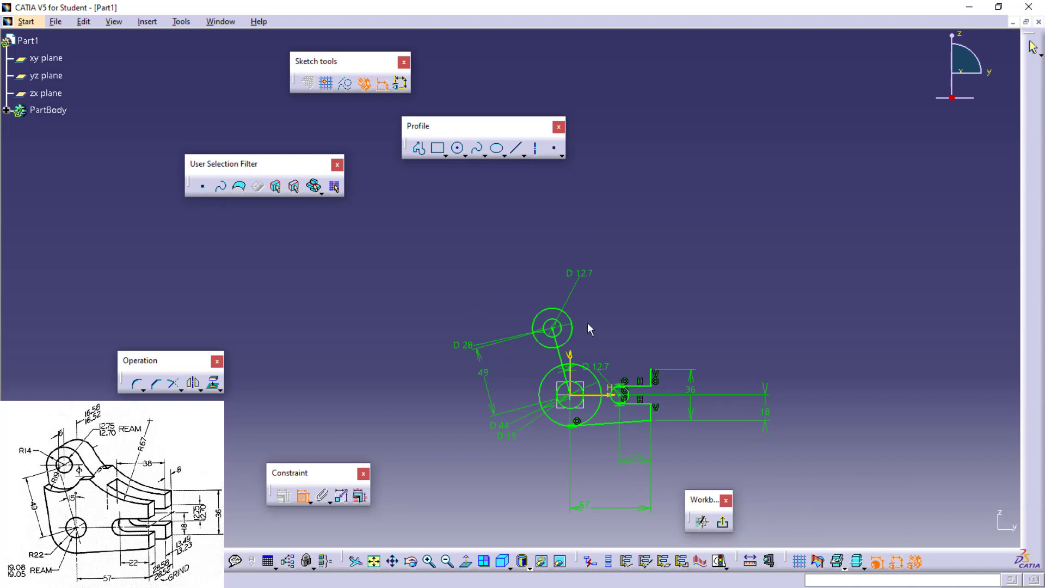
Step: Sketch a large circle of about 66 mm radius above the fork, beside the upper boss
click(464, 148)
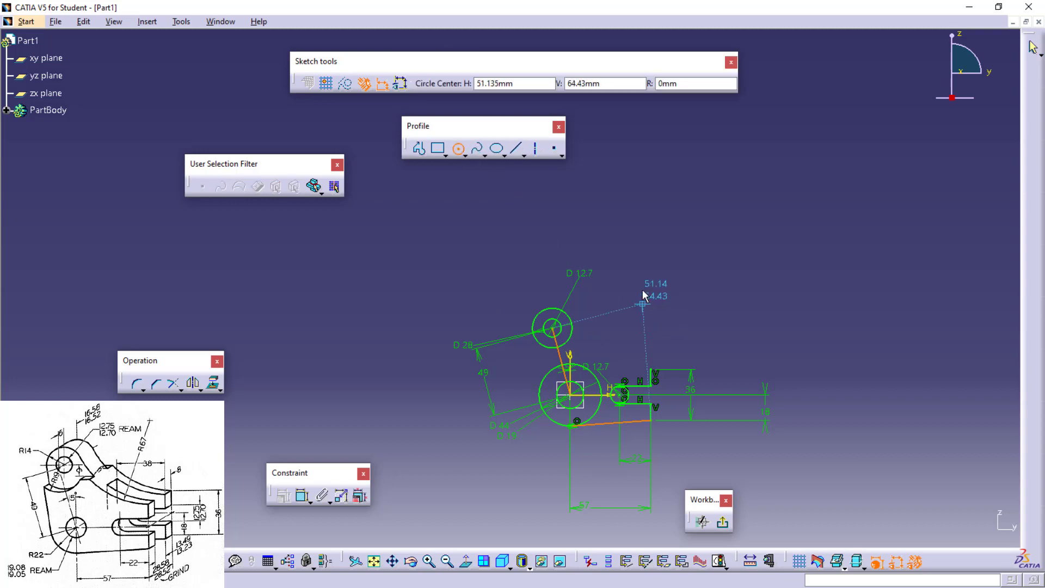
click(665, 263)
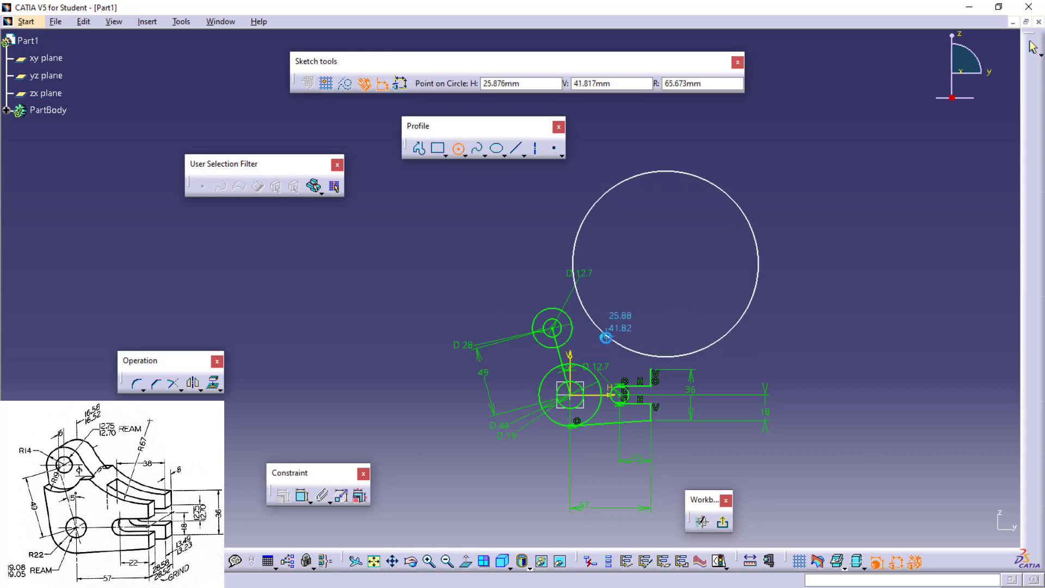
click(605, 337)
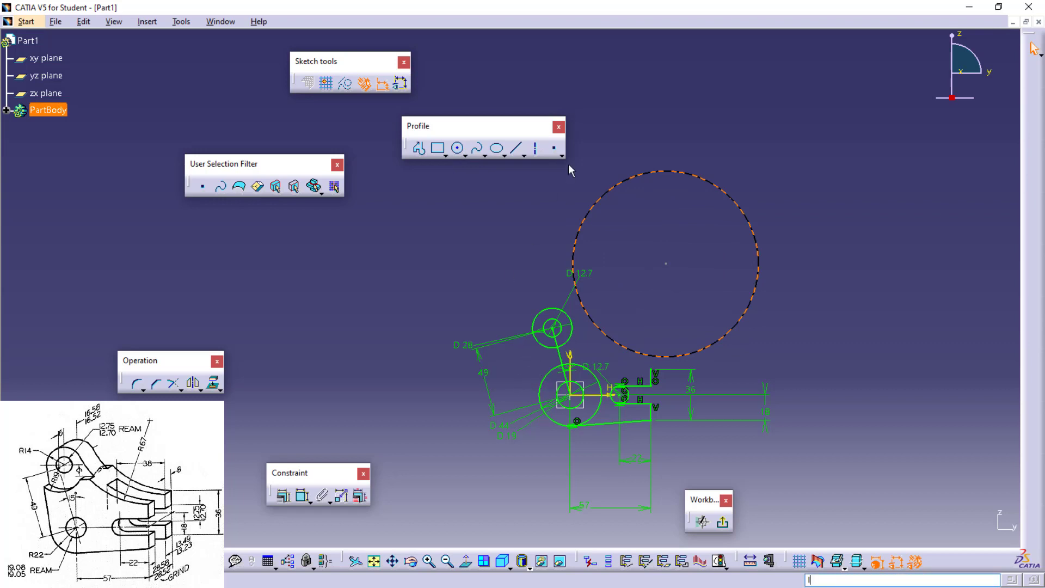
Step: Draw a bi-tangent line joining the fork-facing sides of the 44 mm and 28 mm circles
click(516, 152)
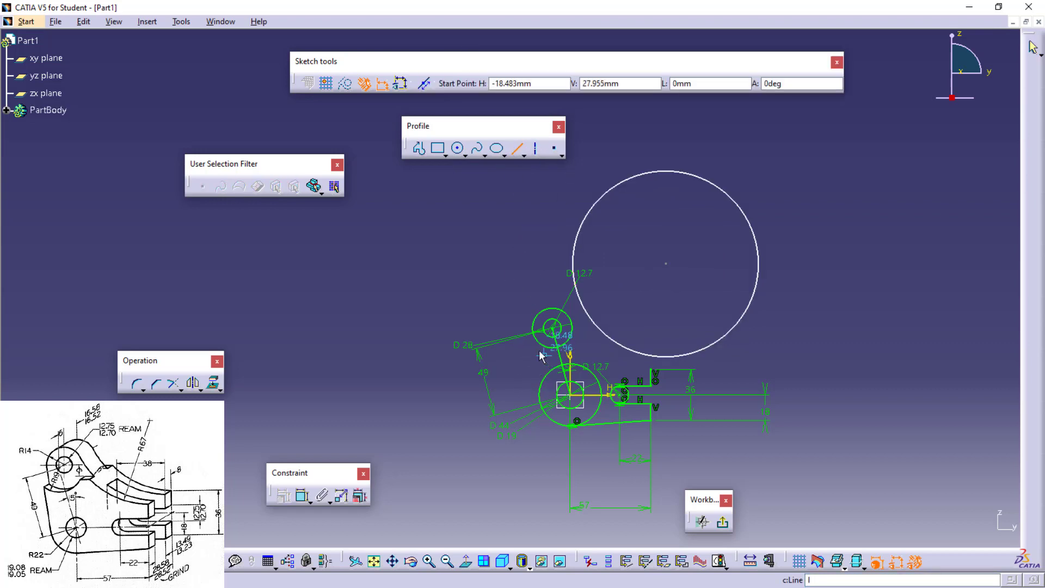
click(524, 156)
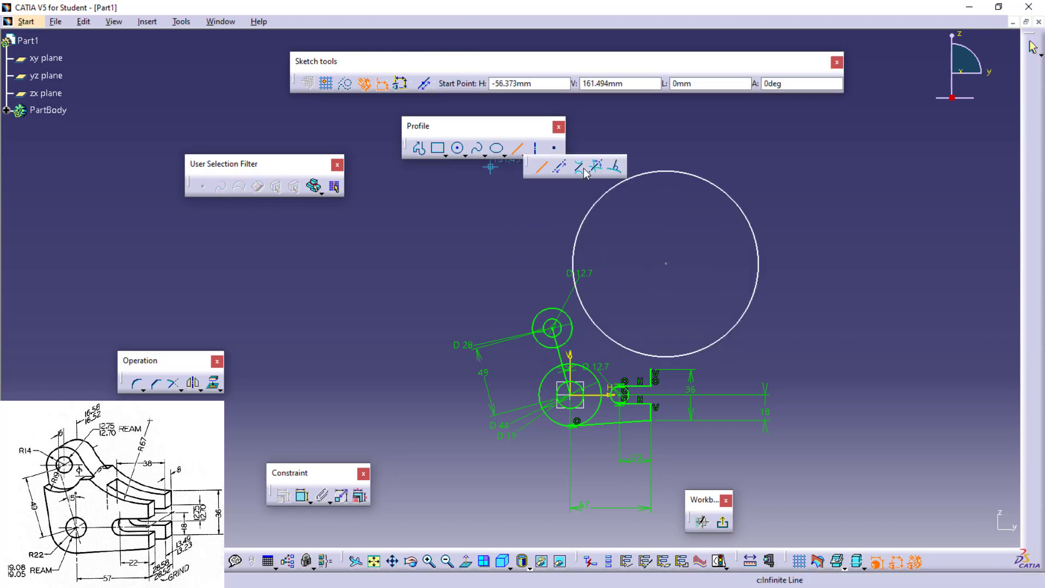
click(577, 163)
click(601, 386)
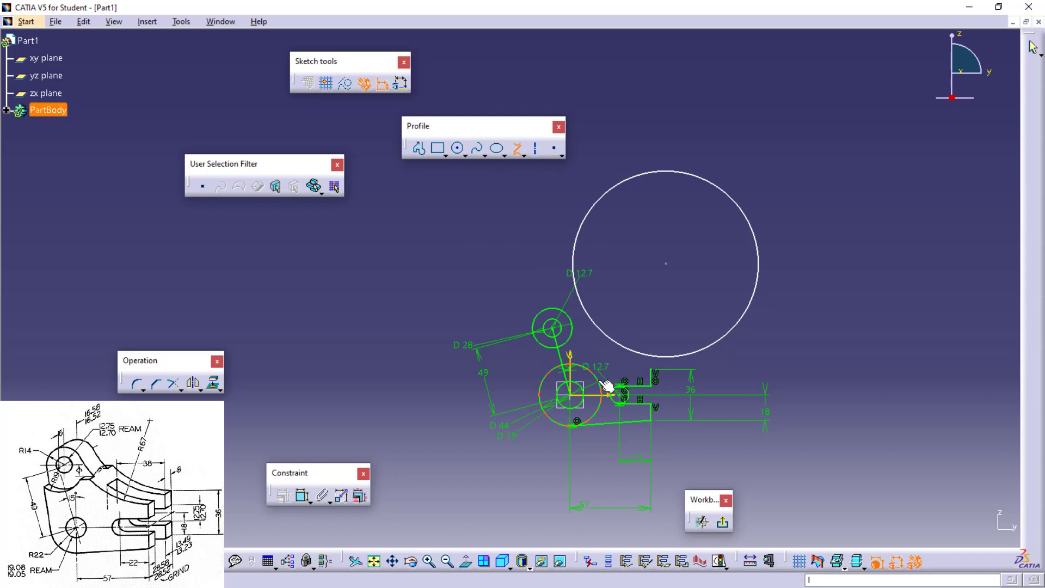
click(577, 319)
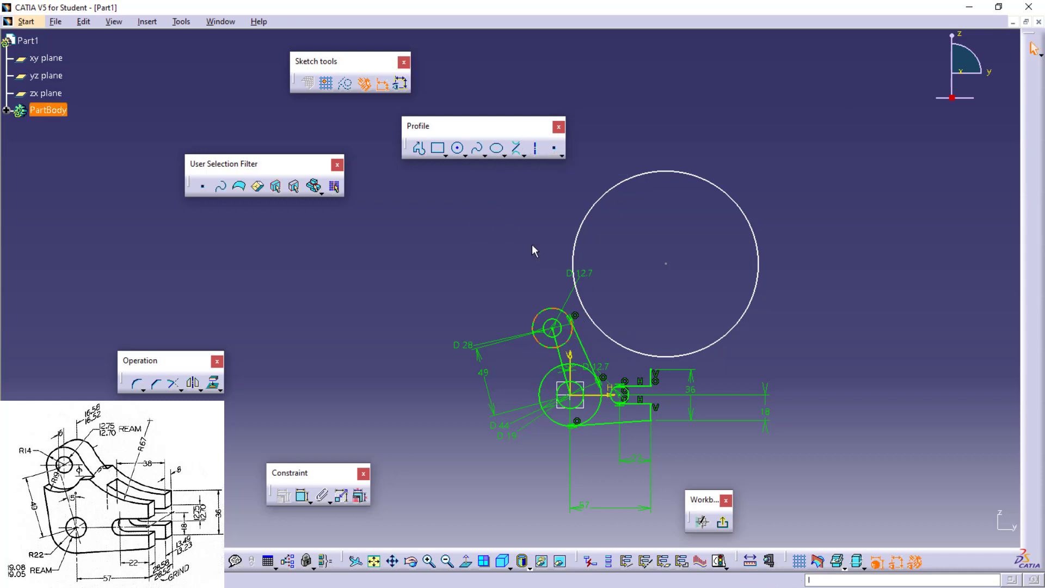
Step: Draw a bi-tangent line joining the 28 mm and 44 mm circles on the side away from the fork
click(516, 152)
click(540, 343)
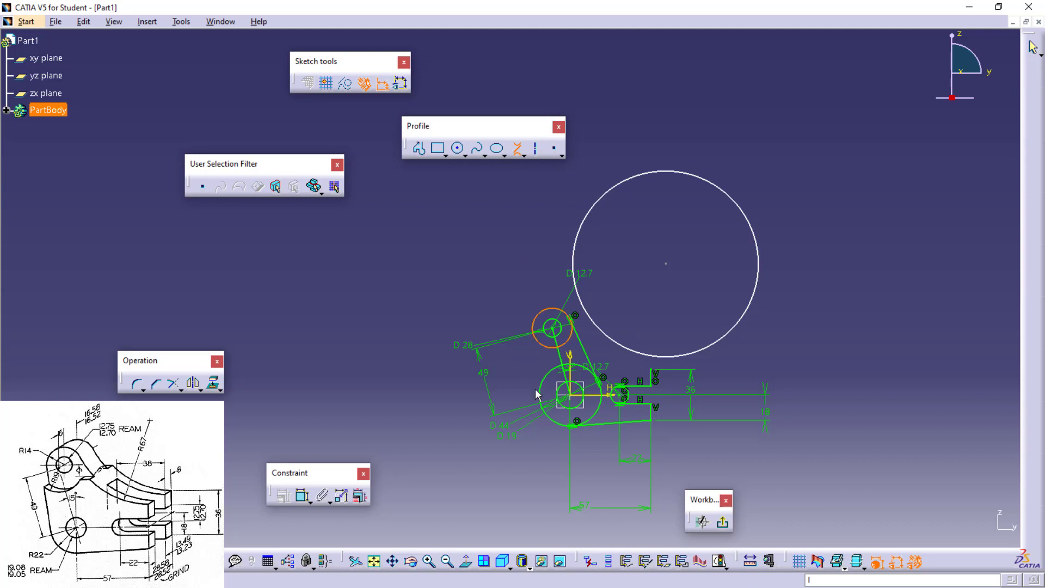
click(538, 393)
key(Escape)
Step: Delete the bi-tangent line on the fork-facing side of the two bosses
click(580, 341)
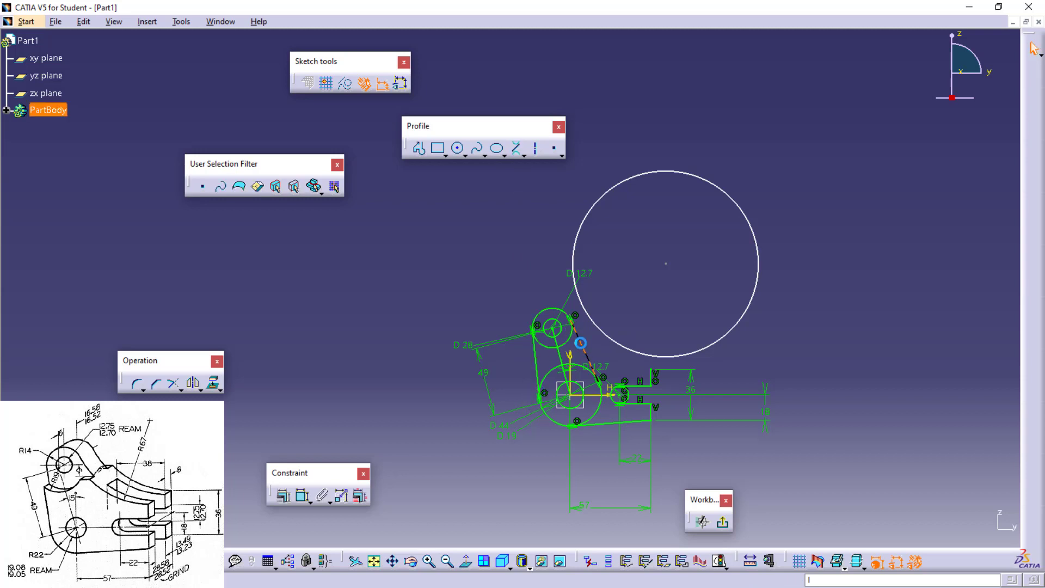
key(Delete)
Step: Make the large circle coincident with the upper end point of the fork's end line
click(641, 355)
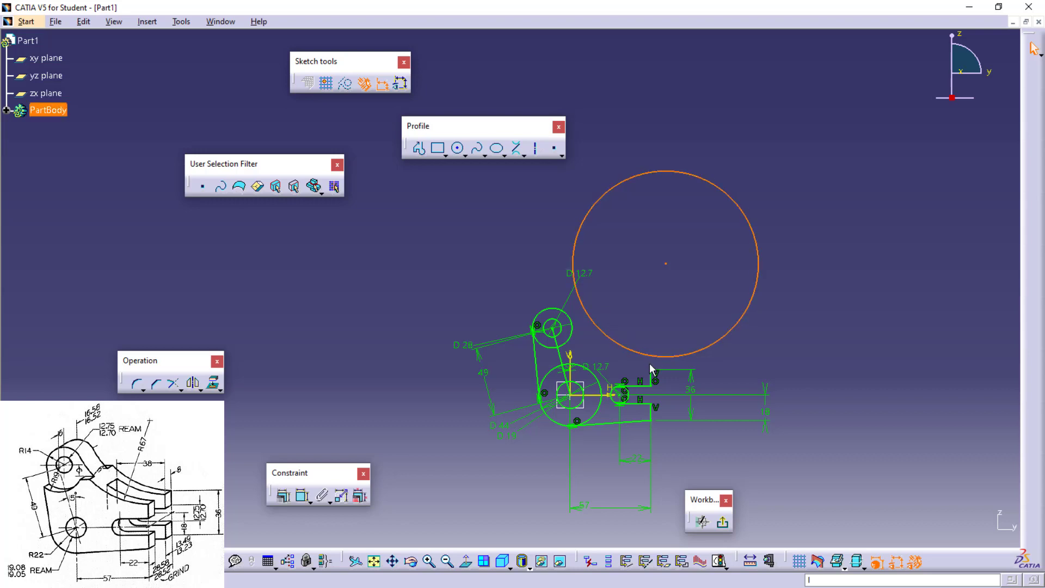
click(283, 496)
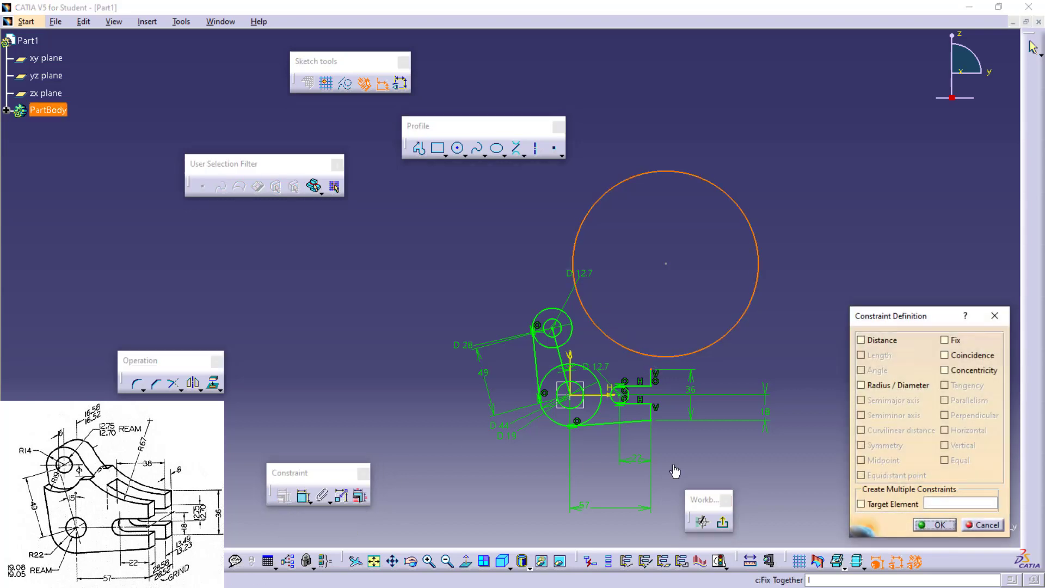
click(944, 355)
click(935, 525)
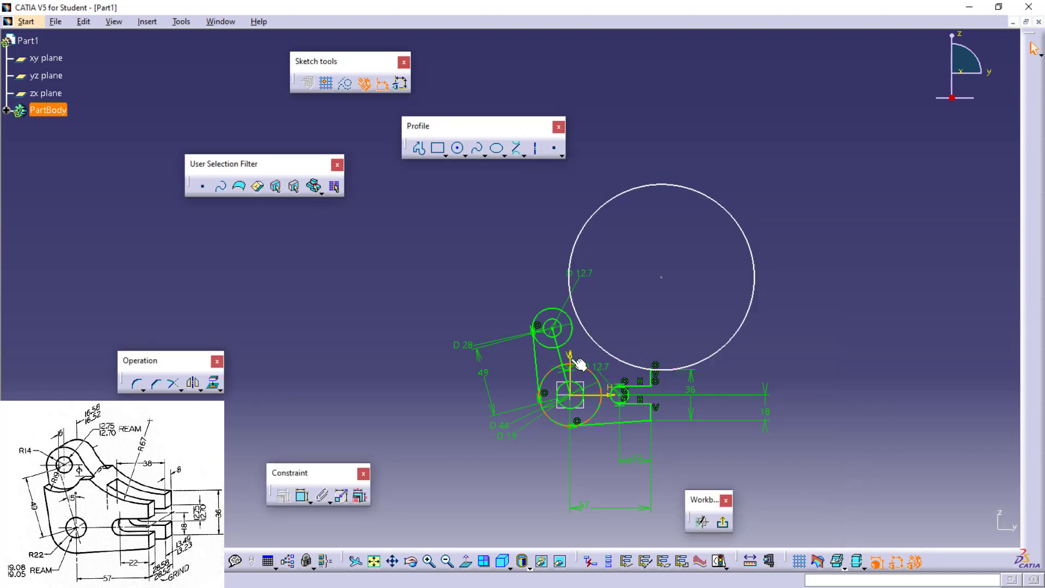
Step: Constrain the large circle to be tangent to the upper boss's 28 mm outer circle
click(566, 341)
ctrl+click(597, 345)
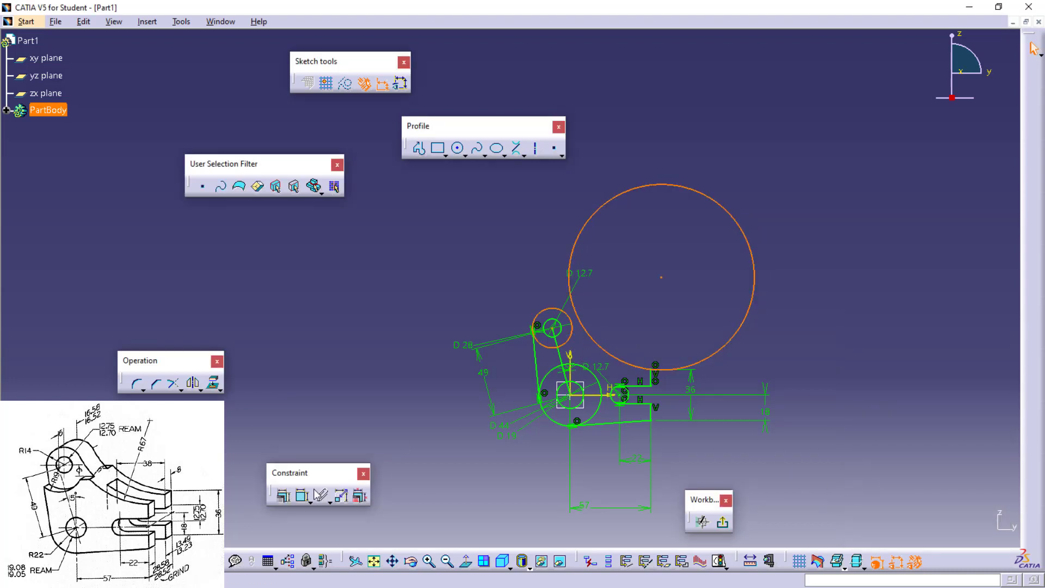
click(283, 496)
click(944, 384)
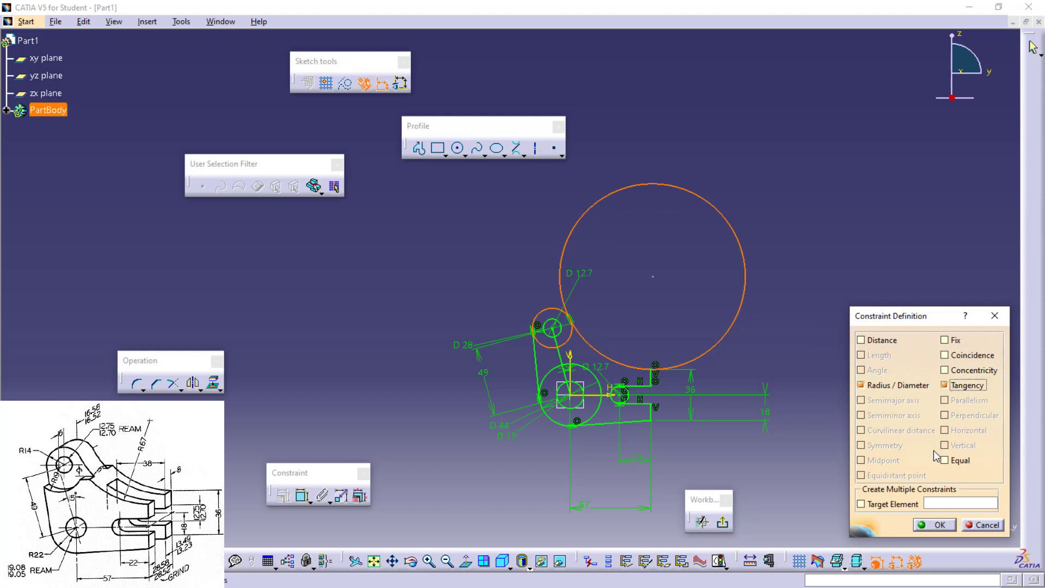
click(934, 525)
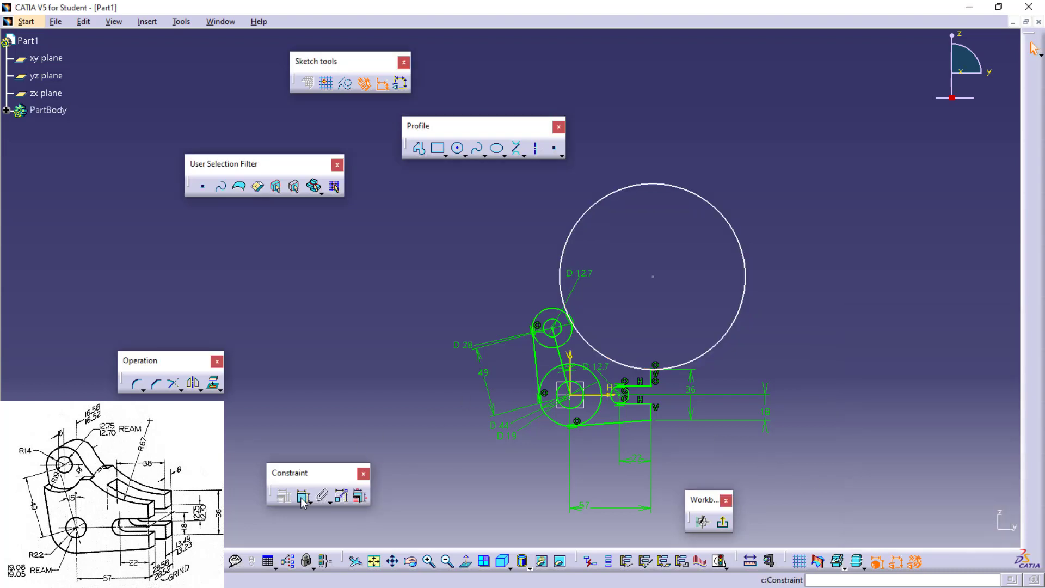
Step: Dimension the large circle with a diameter of 67 mm and switch that dimension to radius
click(741, 271)
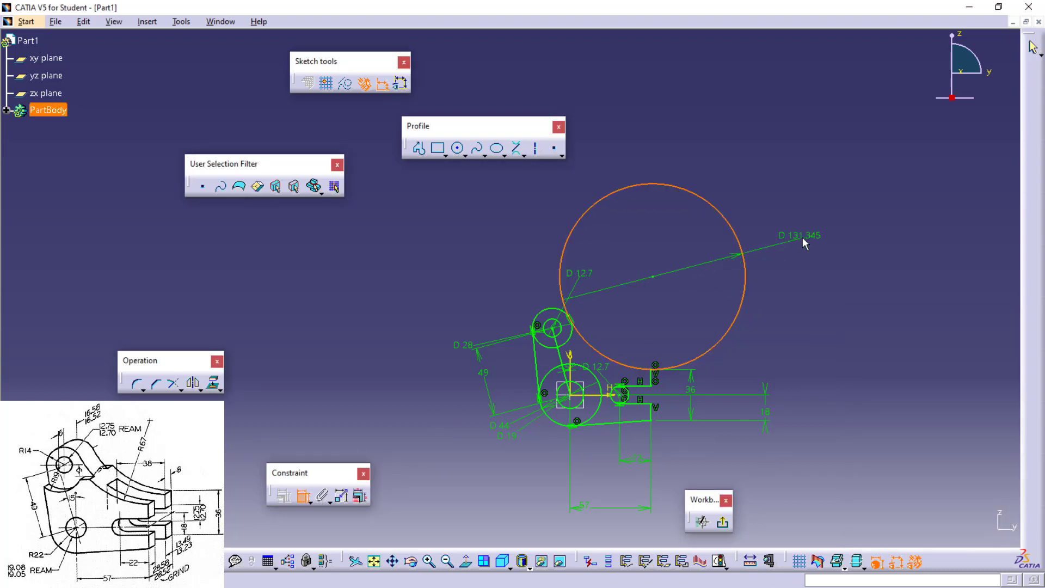
click(611, 317)
double_click(608, 314)
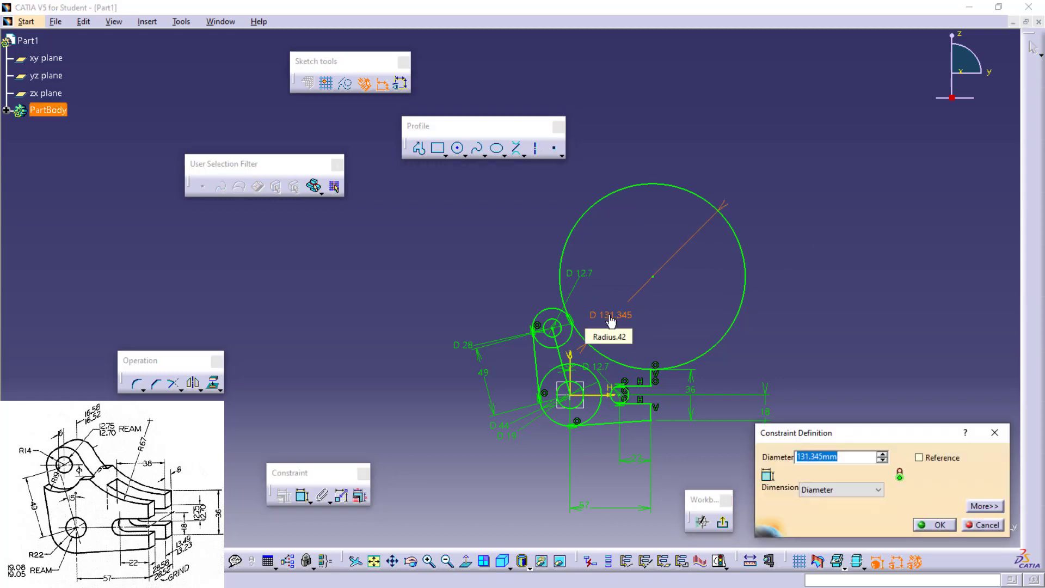
text(67)
click(841, 489)
click(822, 508)
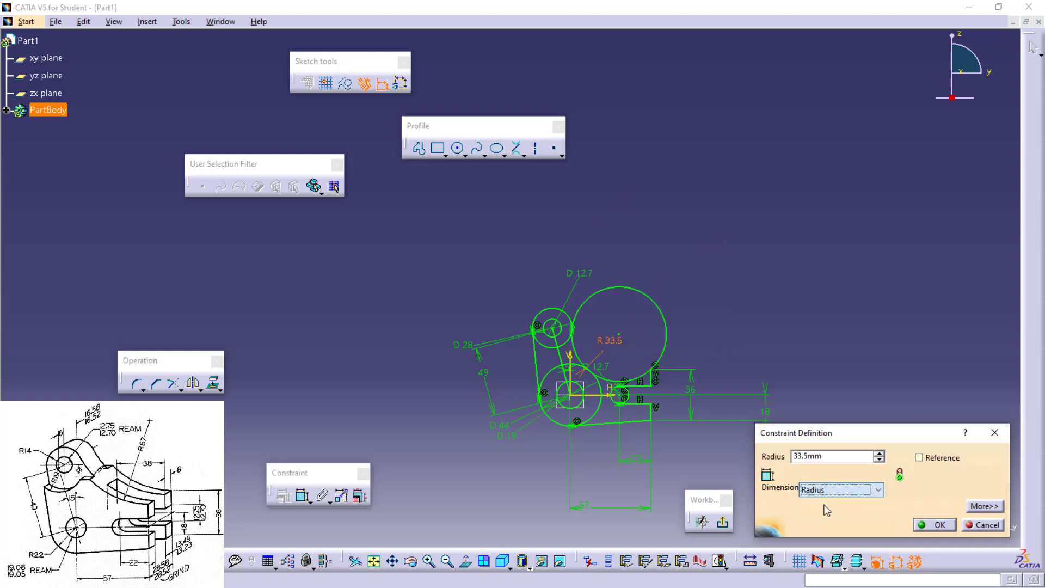
click(935, 526)
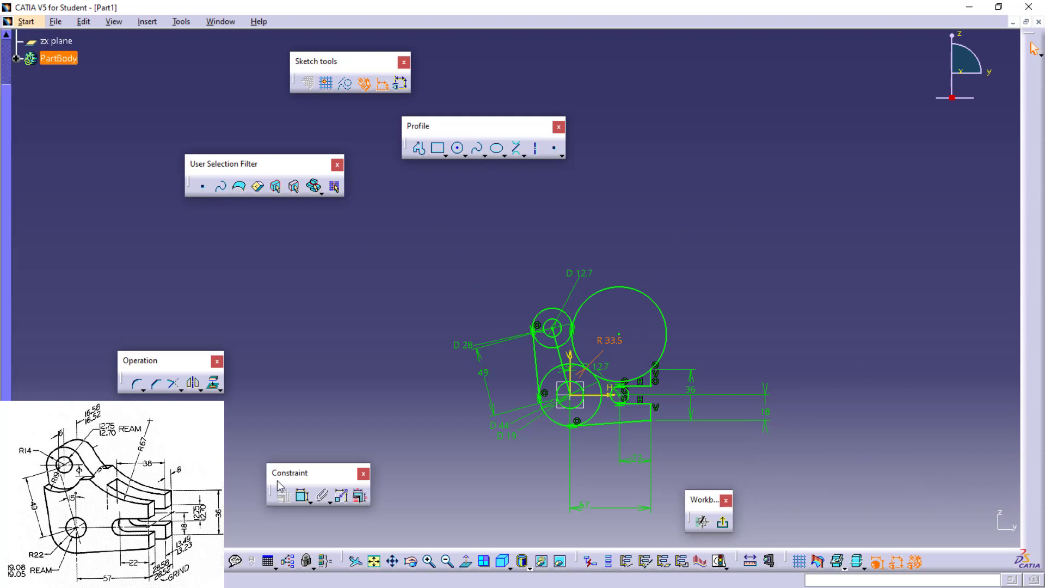
Step: Trim away the outer part of the large circle between the upper boss and the fork's end line with Quick Trim
click(179, 388)
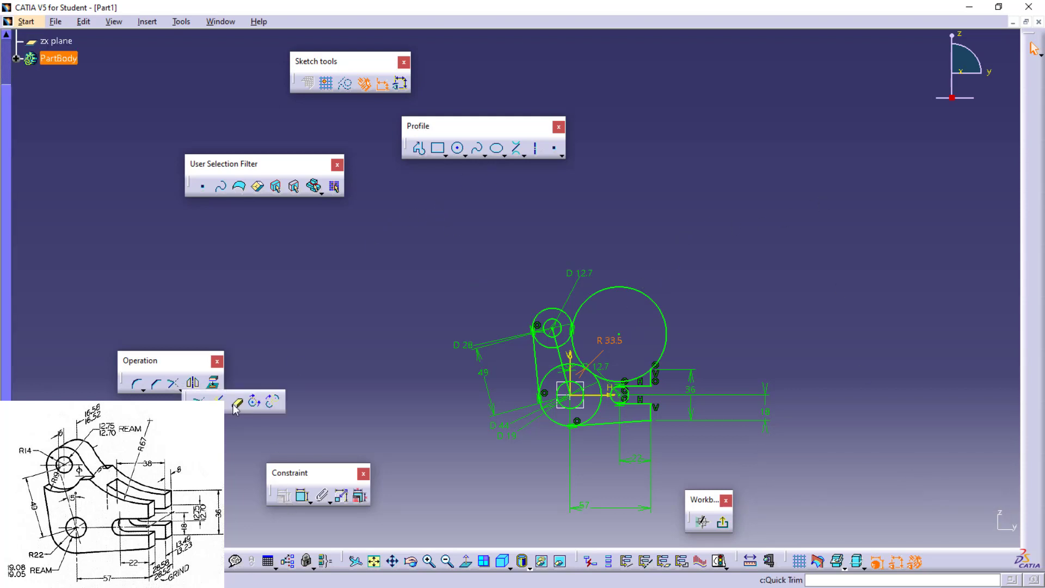
click(236, 406)
click(660, 305)
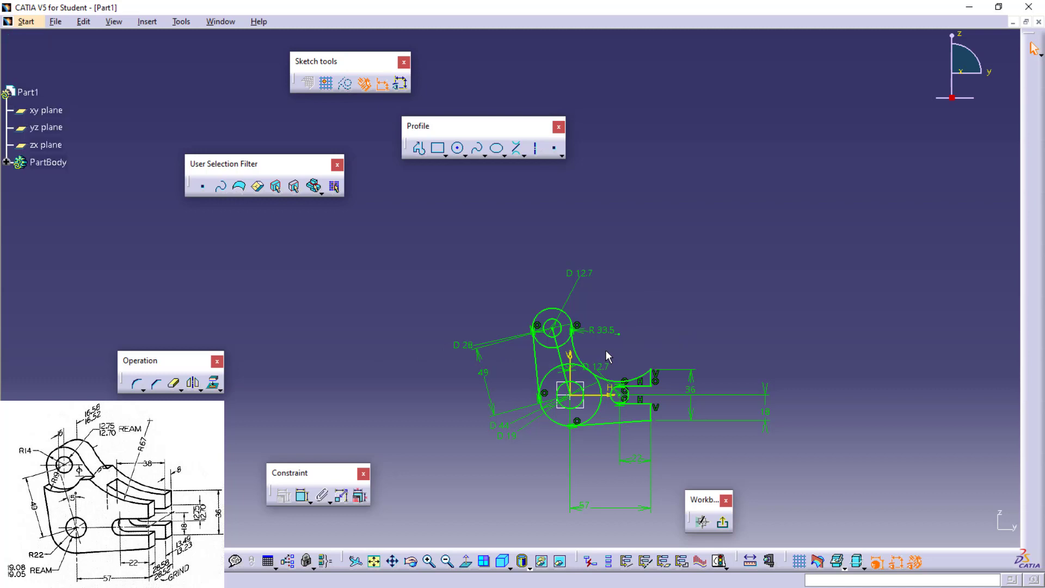
Step: Delete the remaining concave arc between the upper boss and the fork
middle_drag(604, 351, 597, 306)
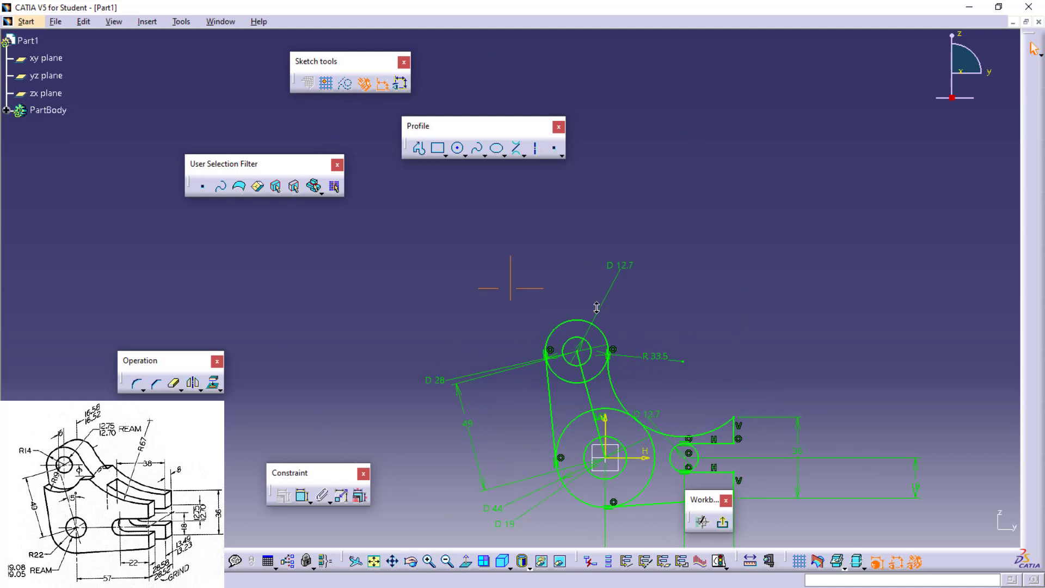
click(617, 395)
key(Delete)
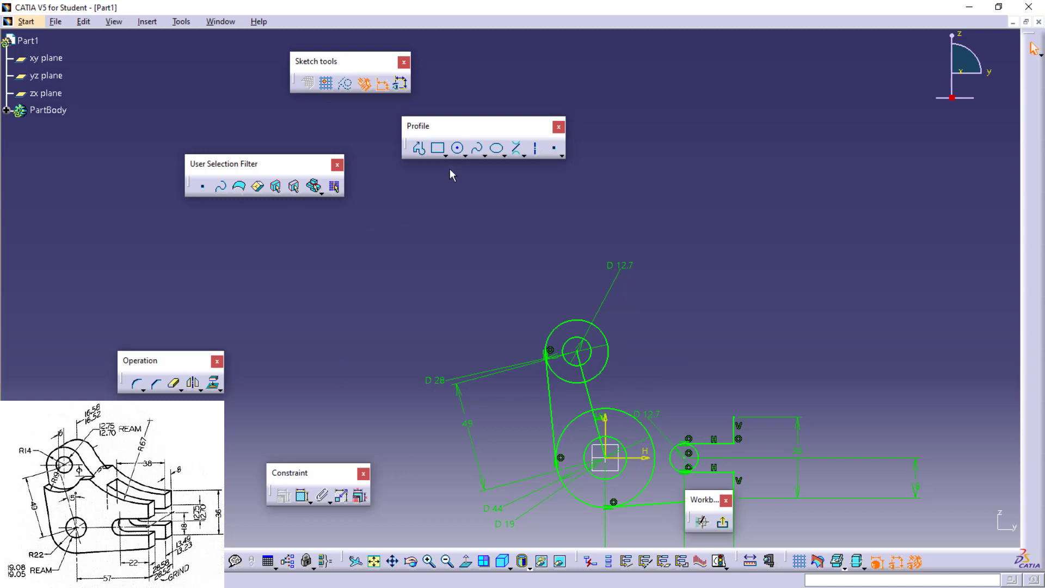
Step: Draw a new circle in empty space beyond the fork and constrain its radius to 67 mm
click(457, 147)
click(916, 260)
click(887, 305)
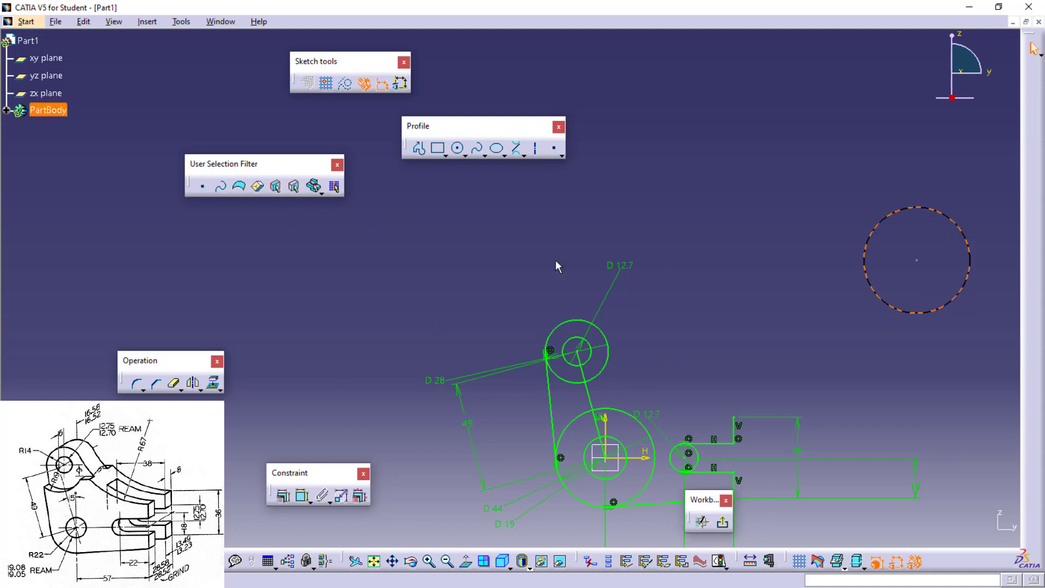
click(302, 495)
click(887, 305)
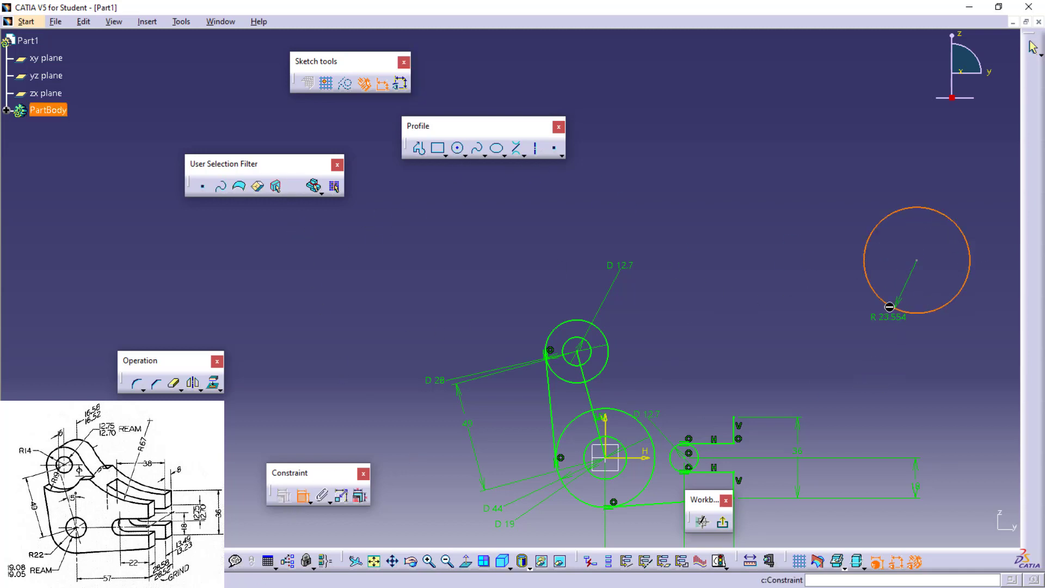
click(835, 294)
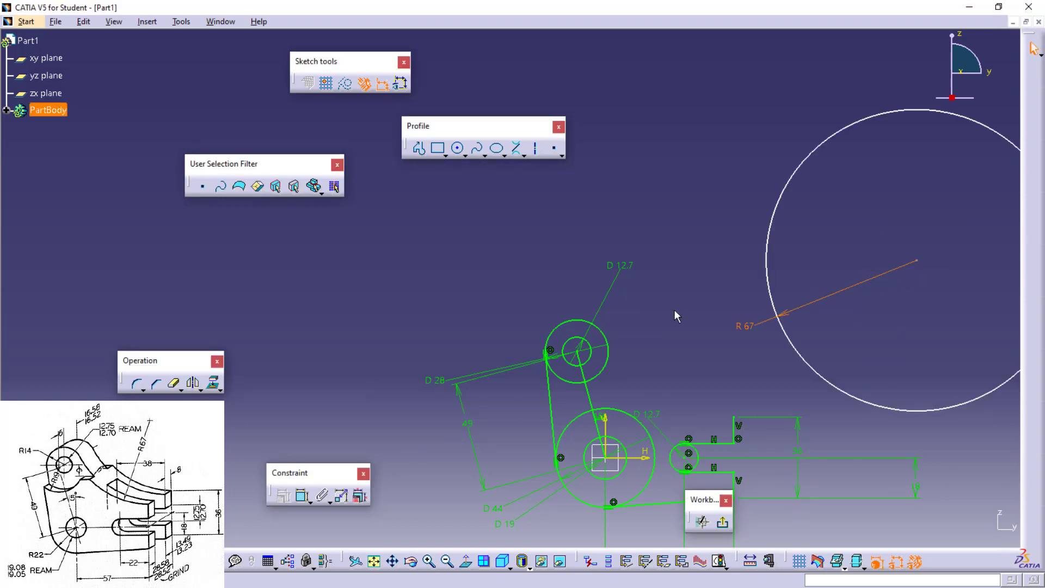
Step: Make the new 67 mm radius circle tangent to the upper boss's 28 mm outer circle
click(302, 495)
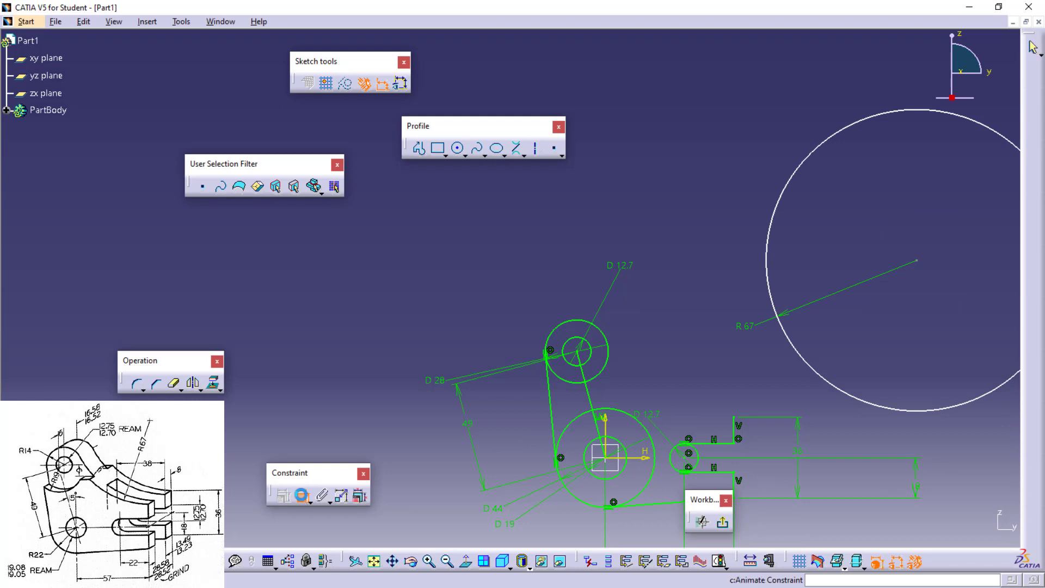
click(774, 305)
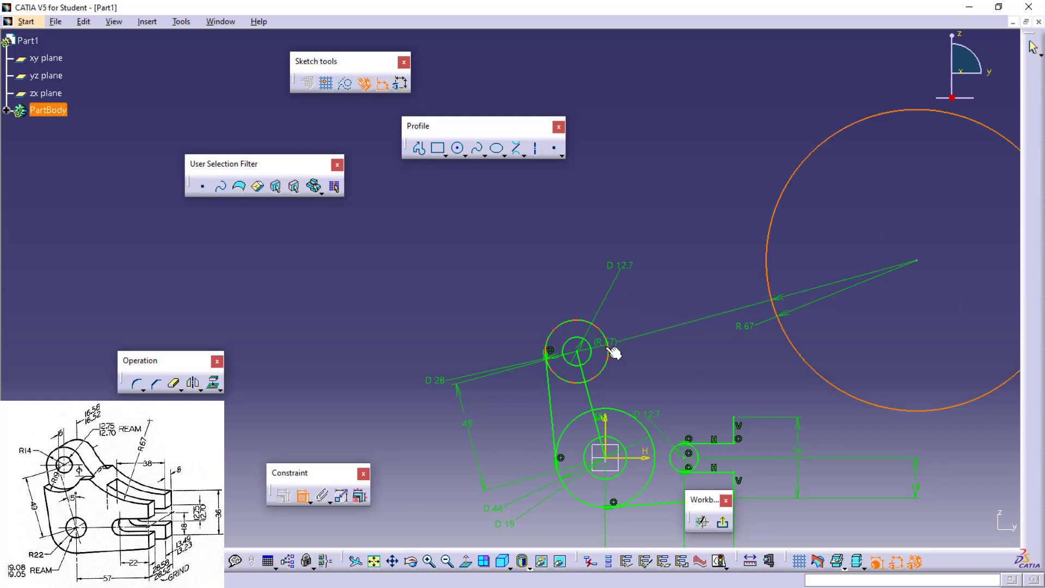
right_click(616, 354)
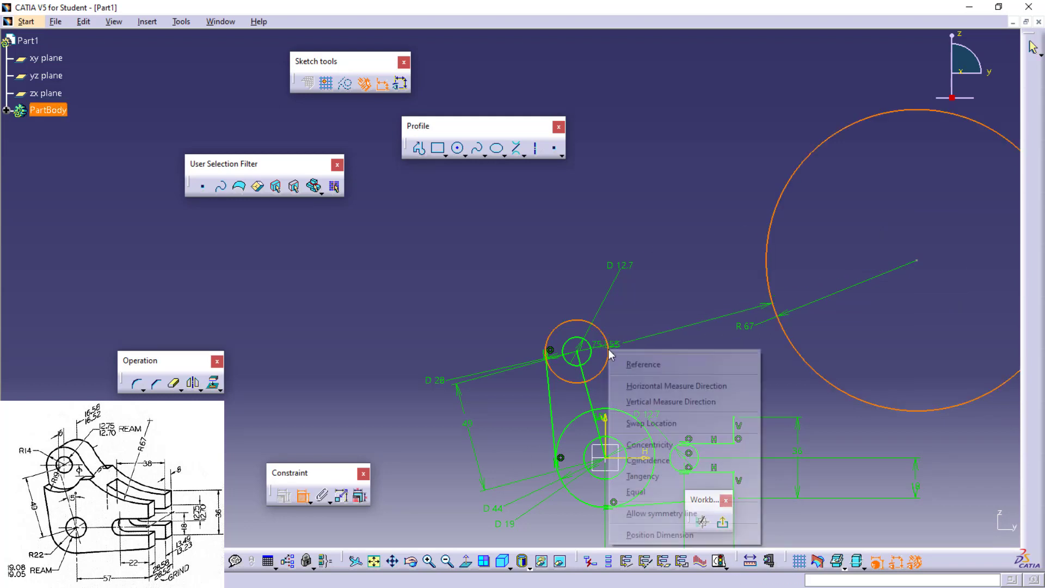
click(642, 476)
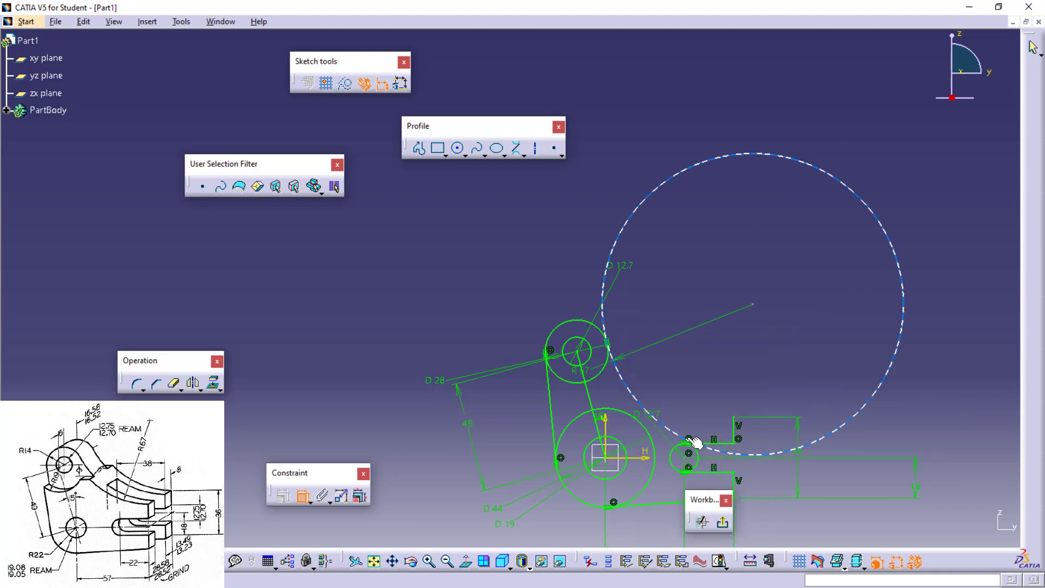
Step: Make the 67 mm radius circle coincident with the upper end point of the fork's end line
click(727, 456)
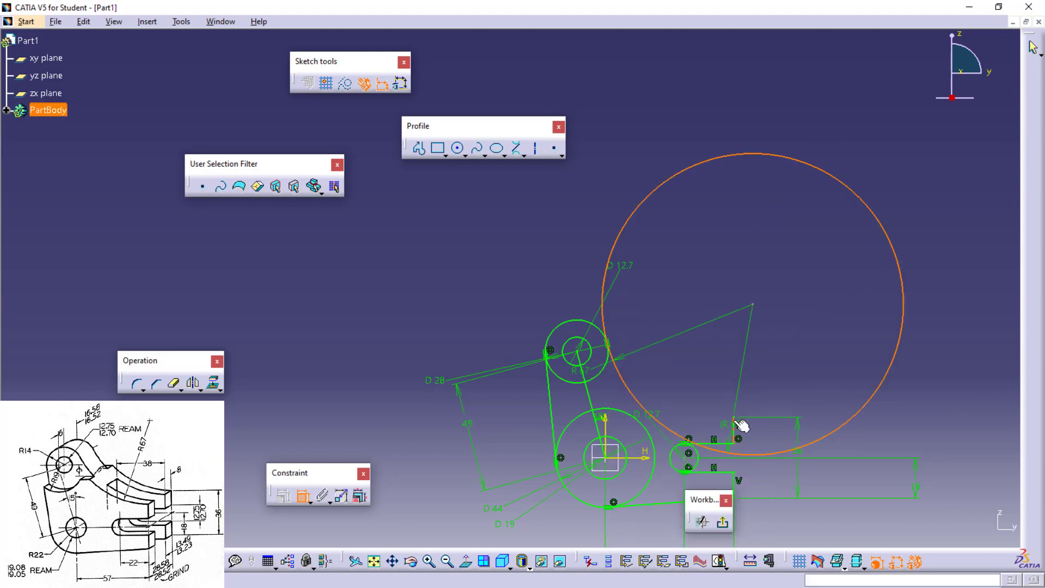
right_click(741, 423)
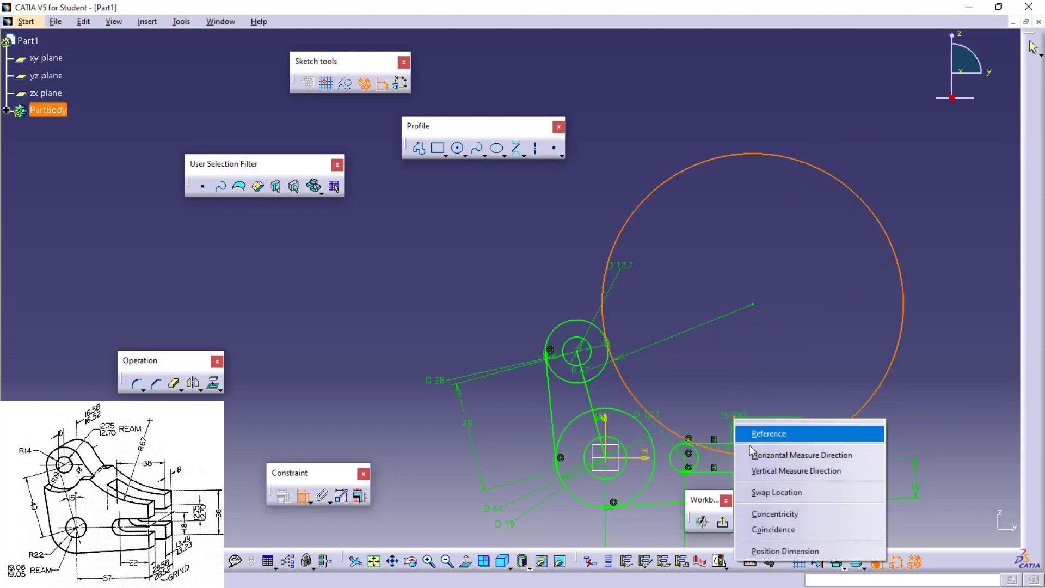
click(769, 532)
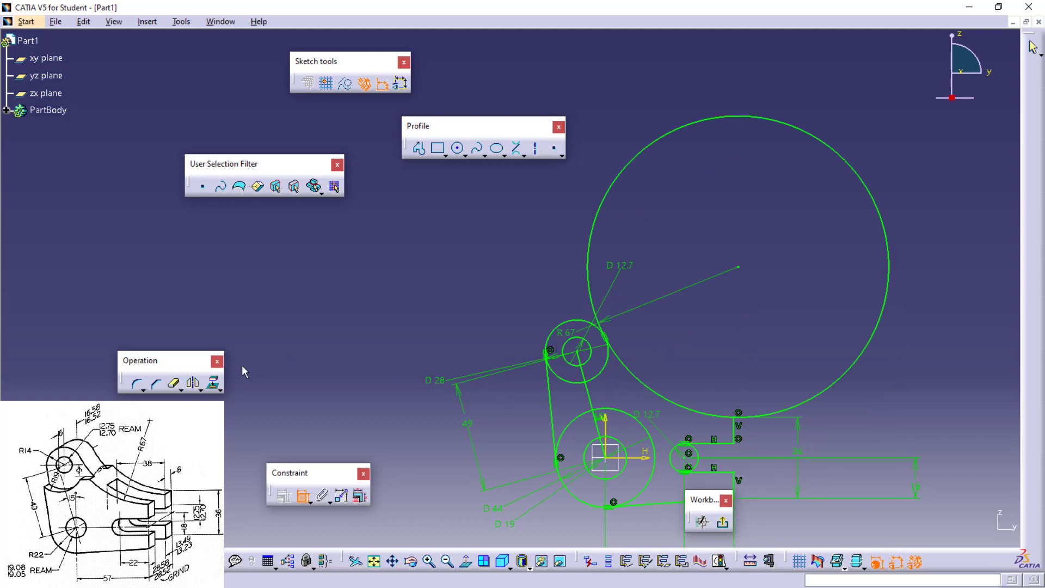
Step: Quick Trim the 67 mm radius circle, both bosses' outer circles and the slot circle down to a single closed outer profile
click(693, 125)
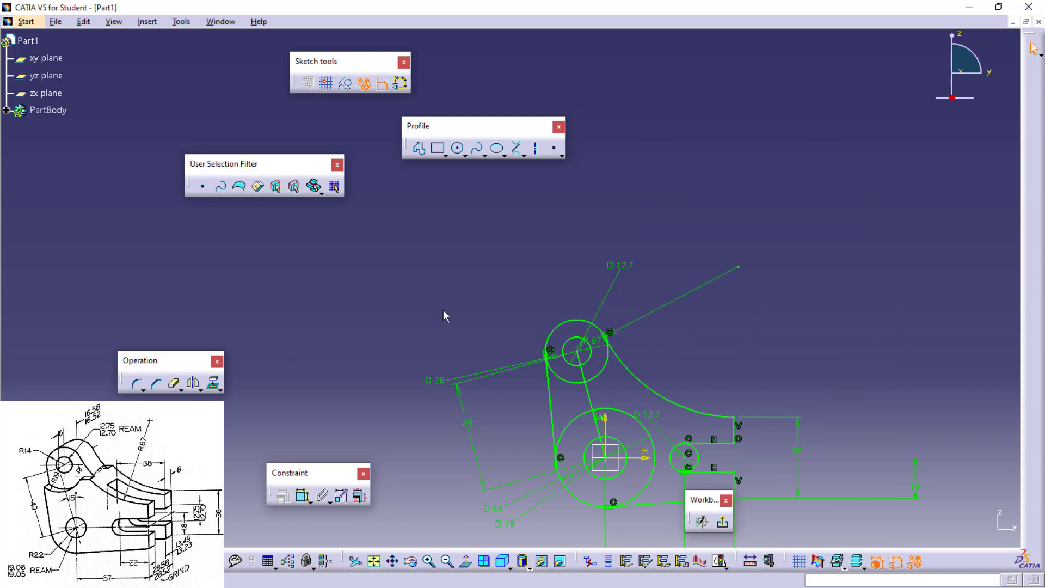
click(174, 384)
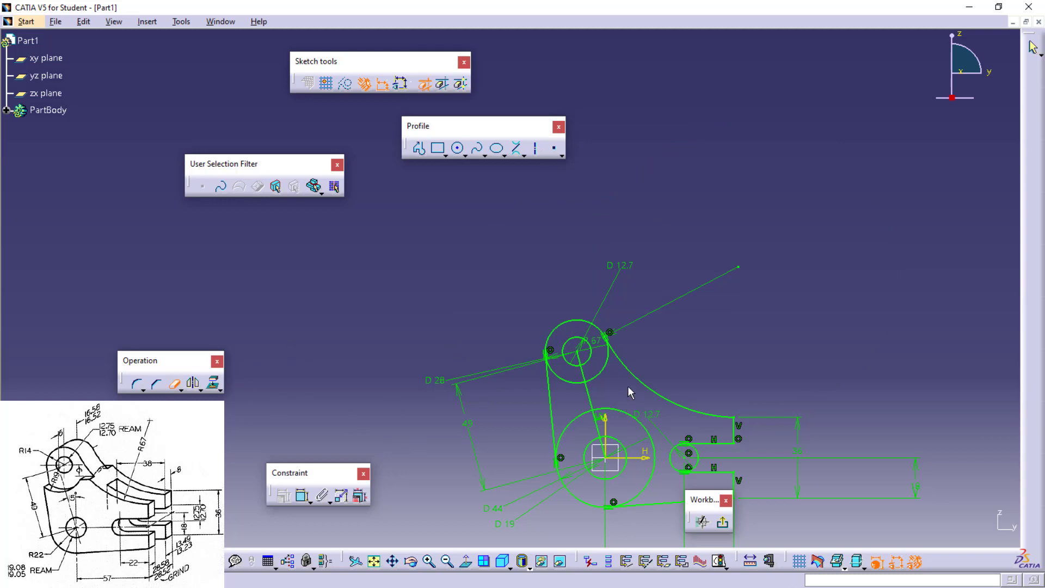
click(624, 416)
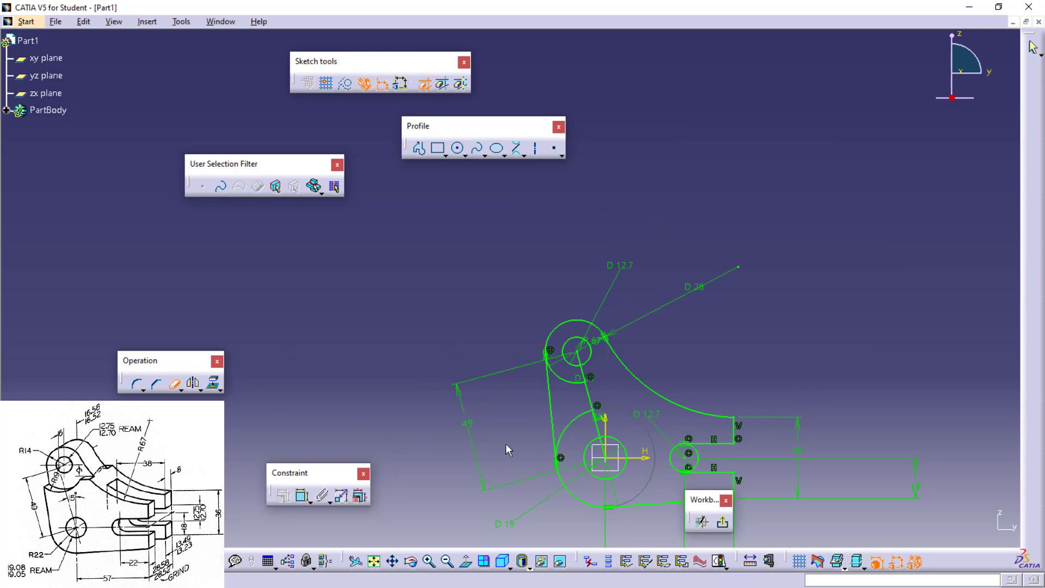
click(698, 454)
click(584, 417)
click(568, 380)
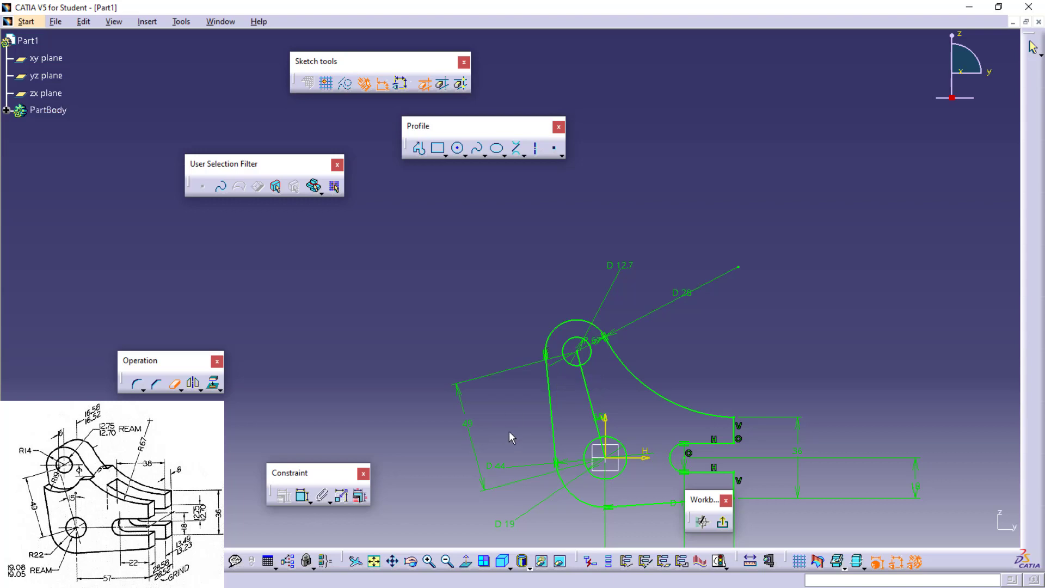
mouse_move(508, 431)
middle_down()
mouse_move(483, 362)
mouse_move(453, 326)
middle_up()
key(Escape)
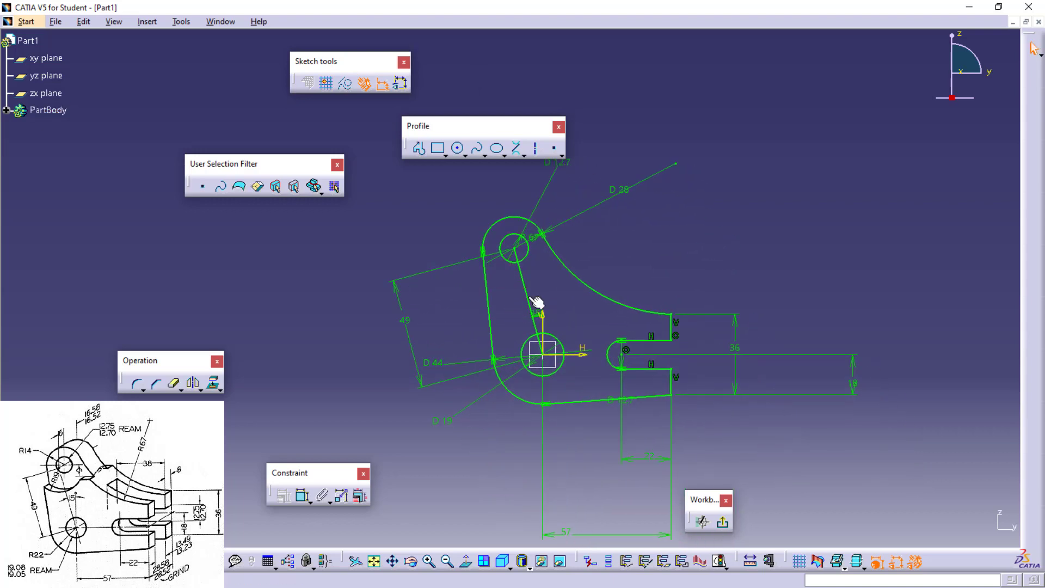
Step: Convert the line joining the two boss centres to a construction element
click(531, 294)
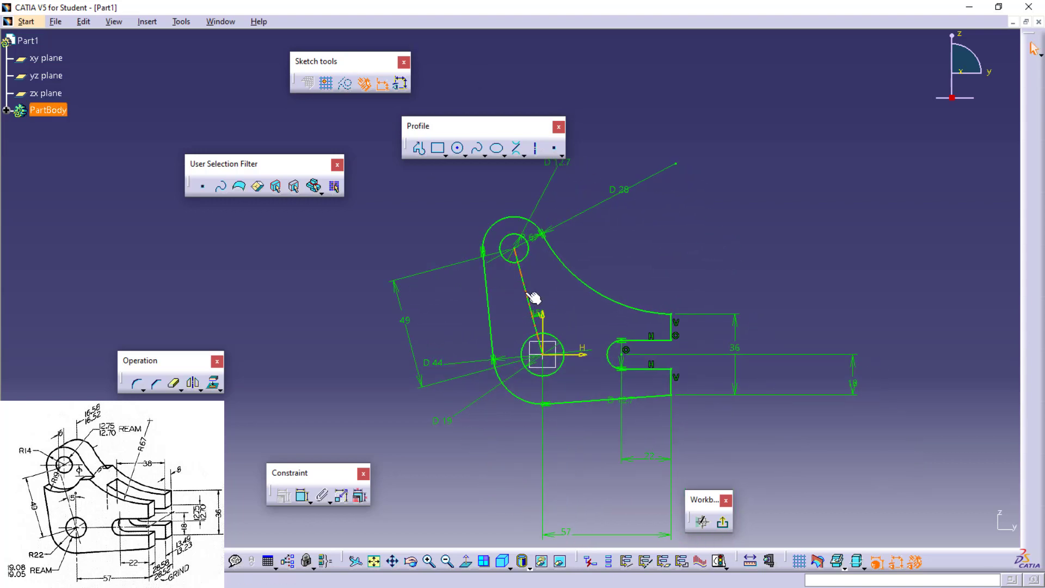
click(345, 84)
click(314, 342)
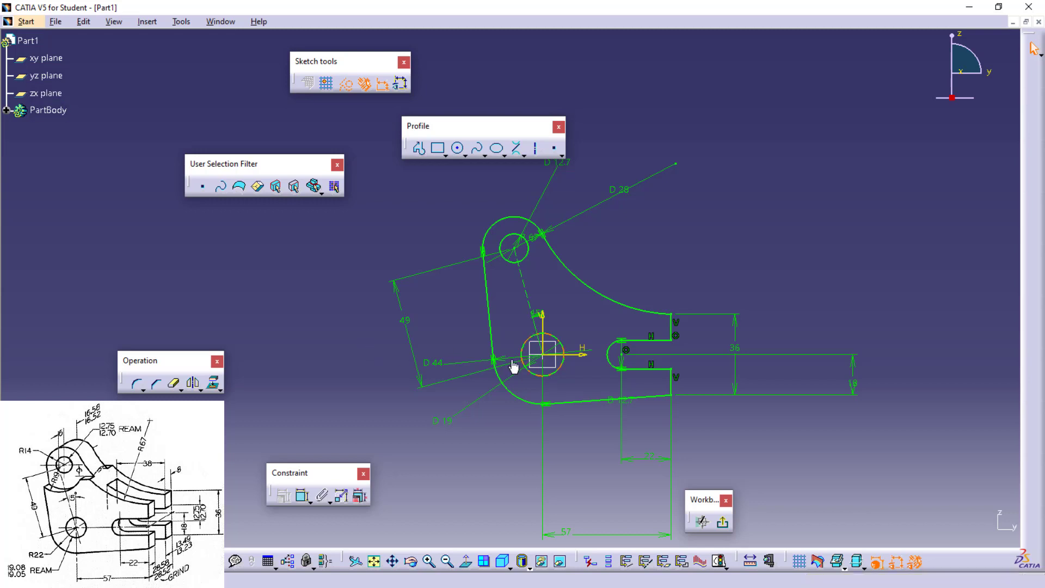
Step: Exit the sketch and extrude the profile as a pad with a length of 28.52 mm
click(722, 522)
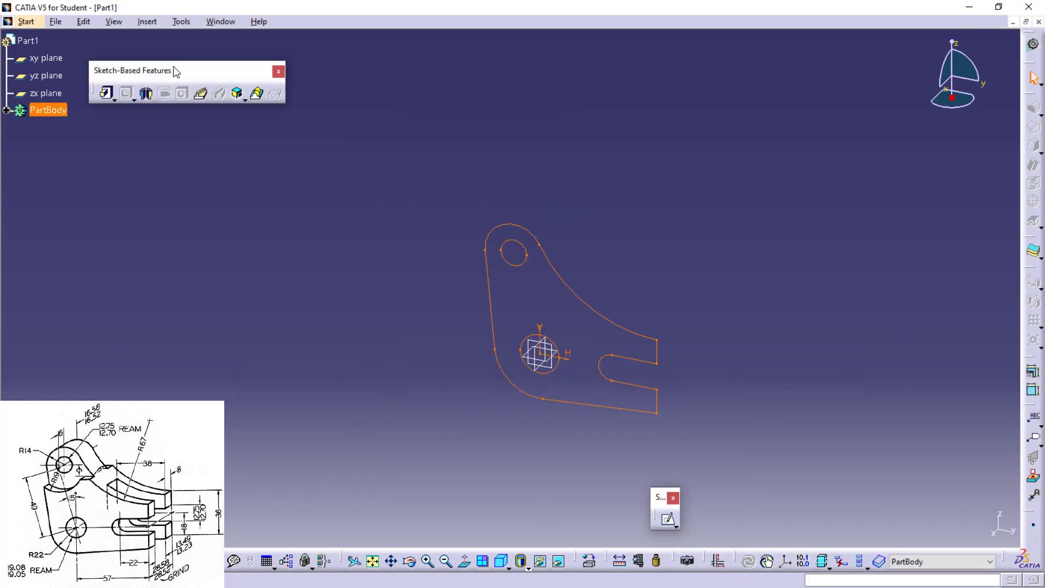
drag(176, 71, 405, 465)
click(337, 486)
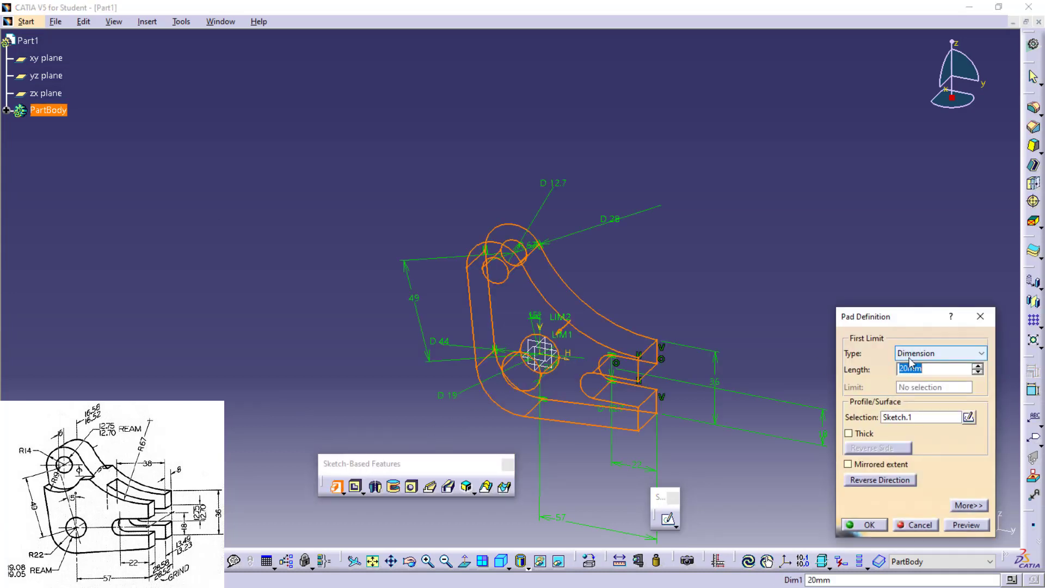
click(910, 364)
click(910, 365)
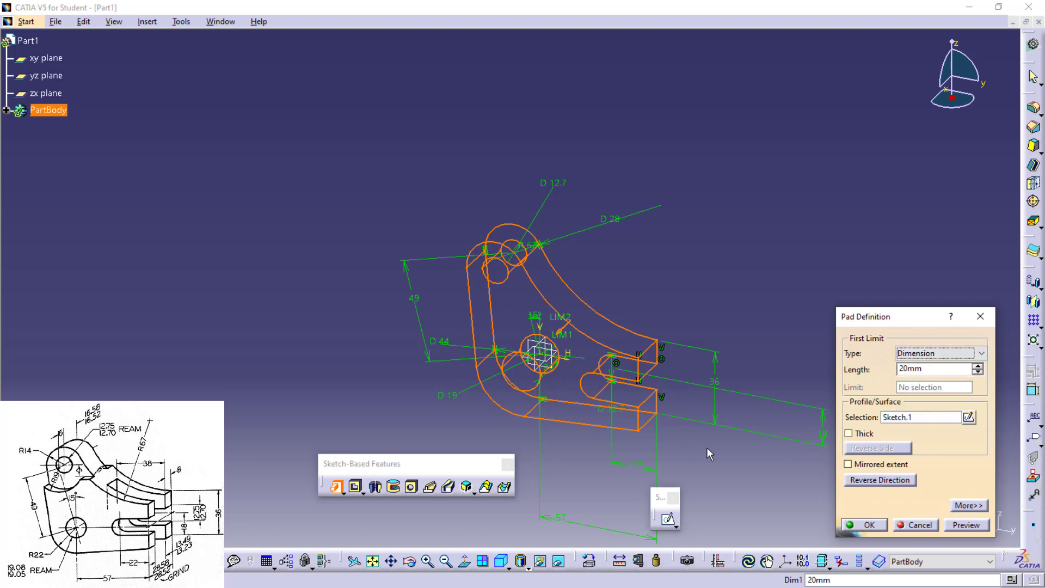
middle_drag(709, 453, 597, 335)
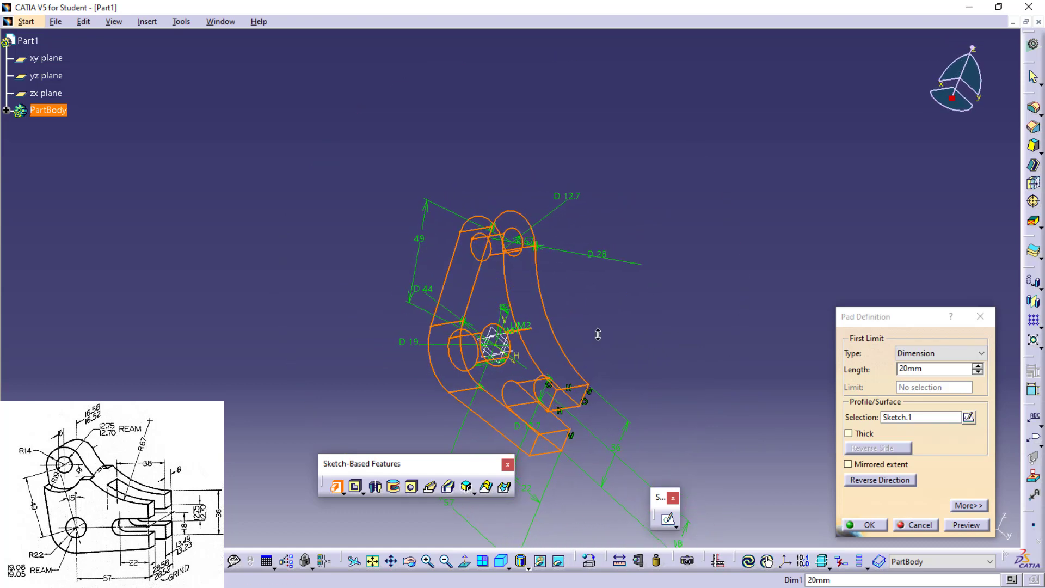
click(931, 372)
double_click(932, 372)
text(28.52)
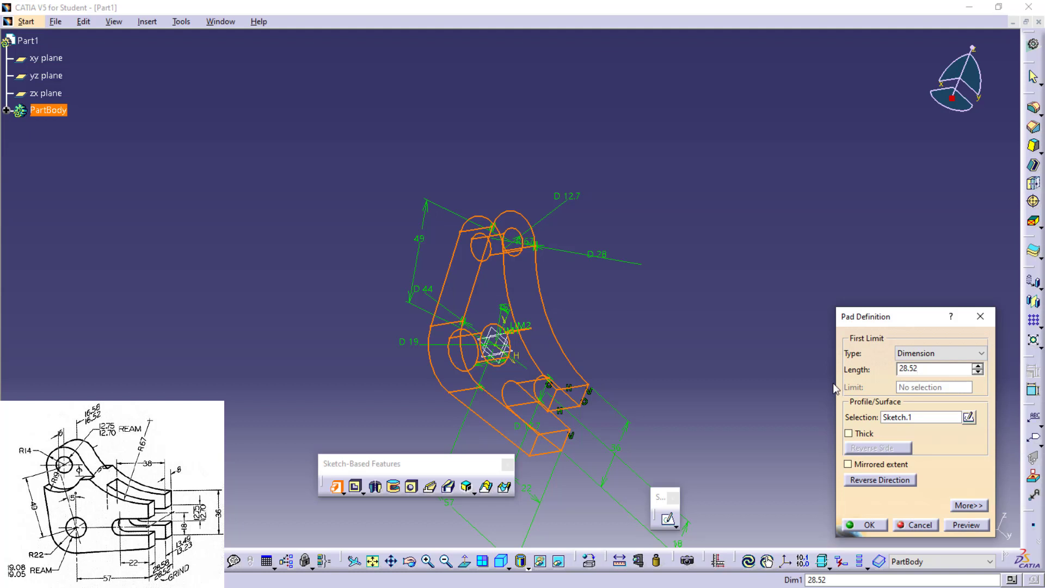
click(870, 525)
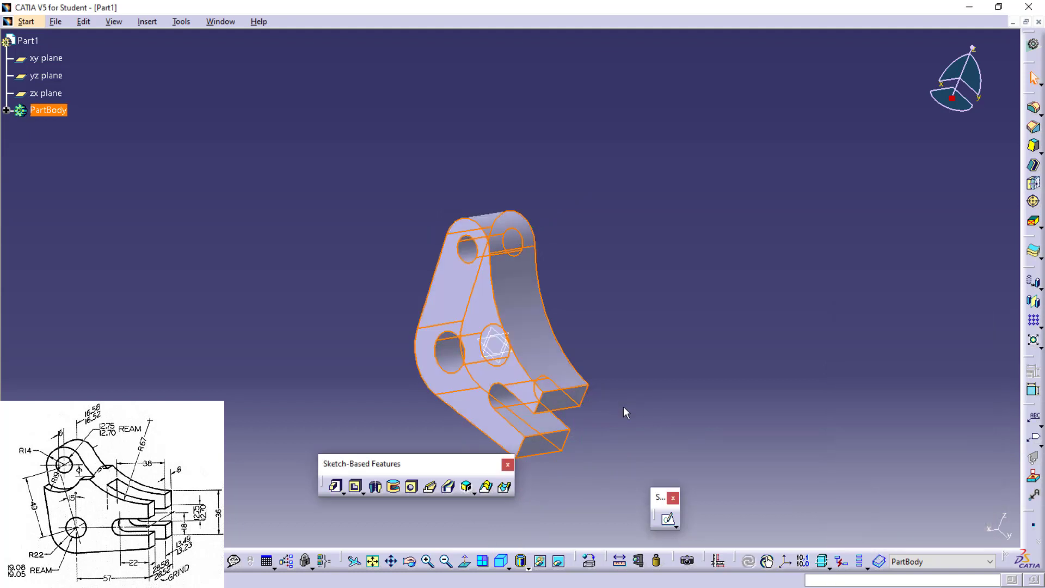
Step: Start a new sketch on the pad's large flat side face, opposite the original sketch plane
middle_drag(622, 406, 759, 241)
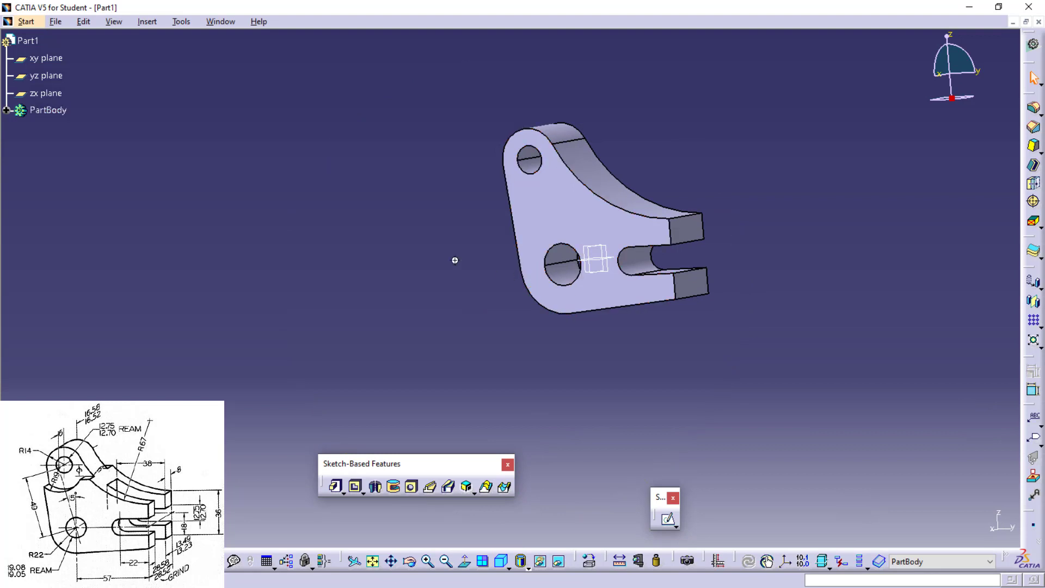
middle_drag(455, 259, 616, 238)
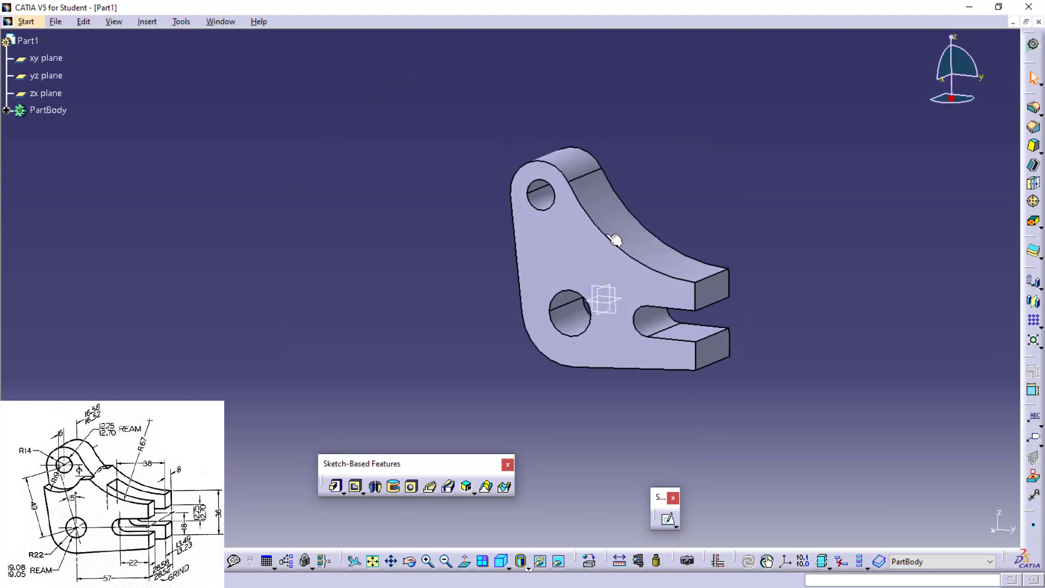
click(560, 242)
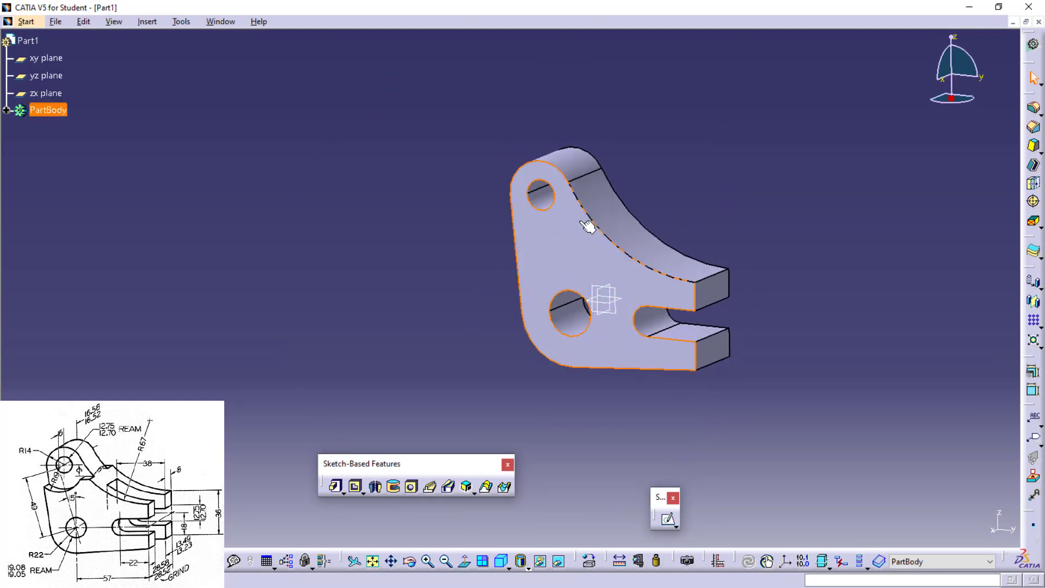
click(668, 521)
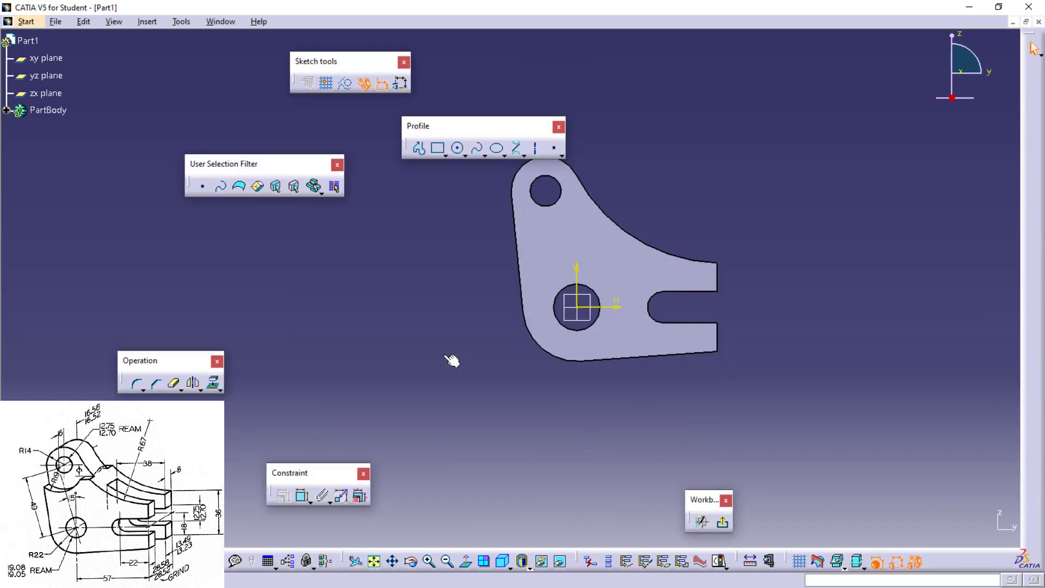
Step: Sketch a circle centred on the upper boss hole and set its radius to 19 mm
middle_drag(578, 178, 500, 275)
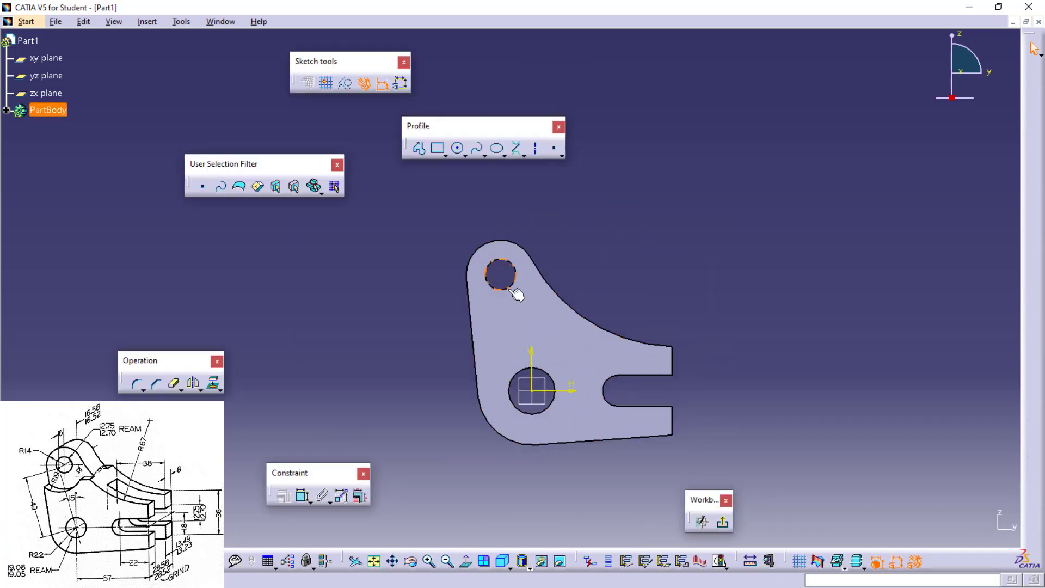
click(457, 147)
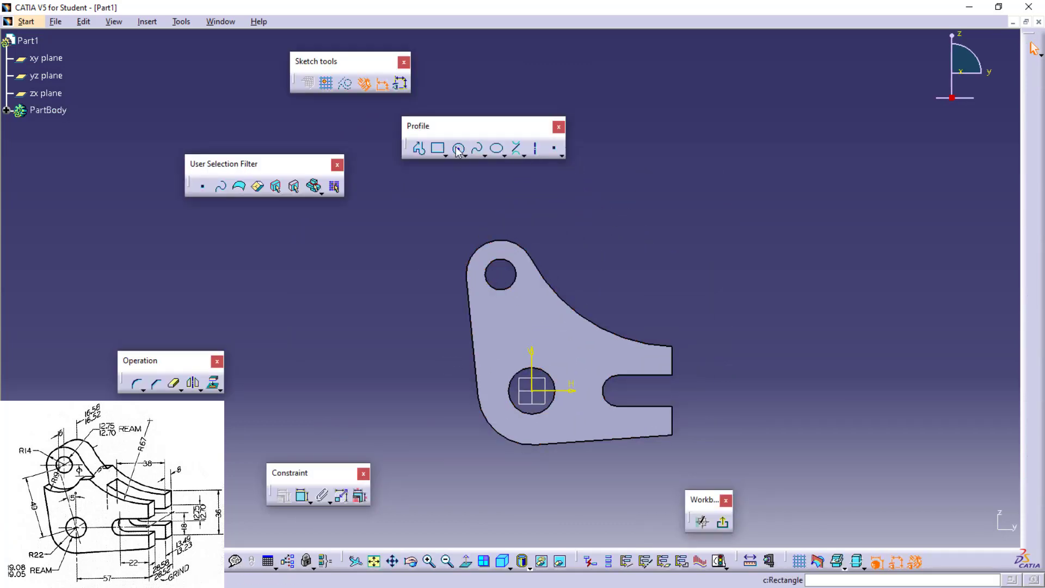
click(500, 274)
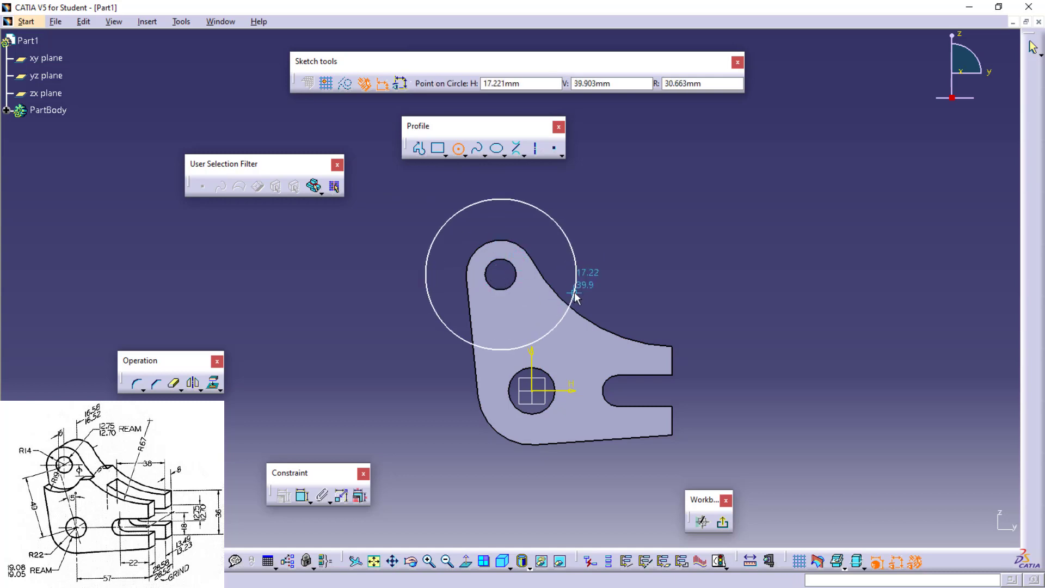
click(574, 293)
click(303, 496)
click(576, 274)
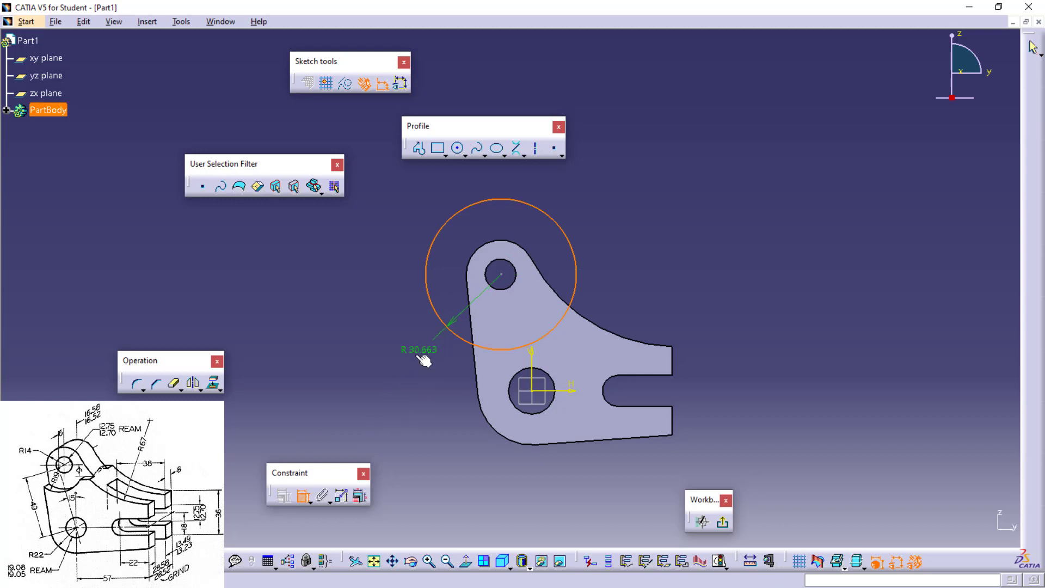
click(422, 359)
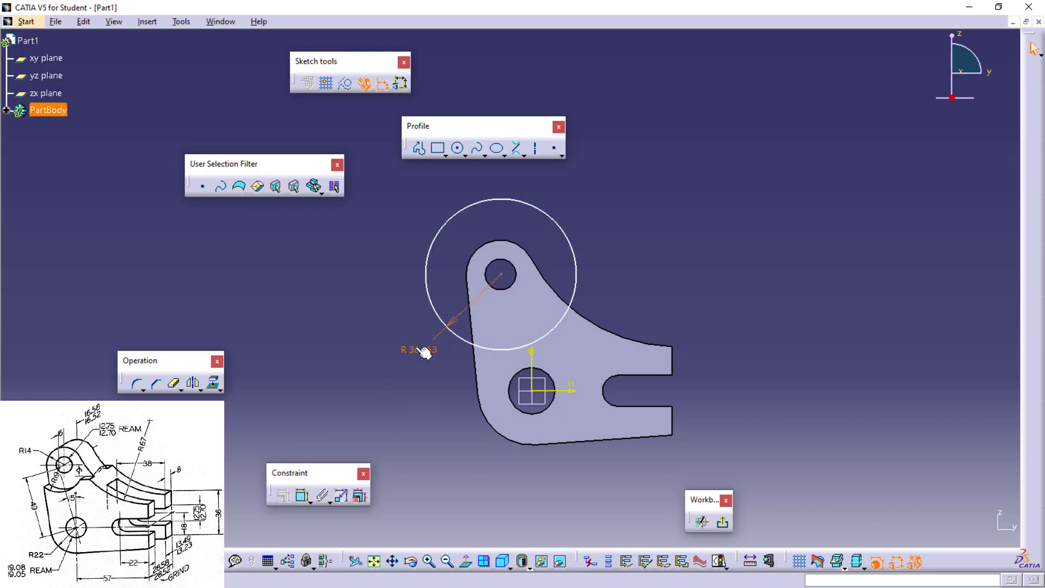
double_click(414, 349)
text(19)
key(Return)
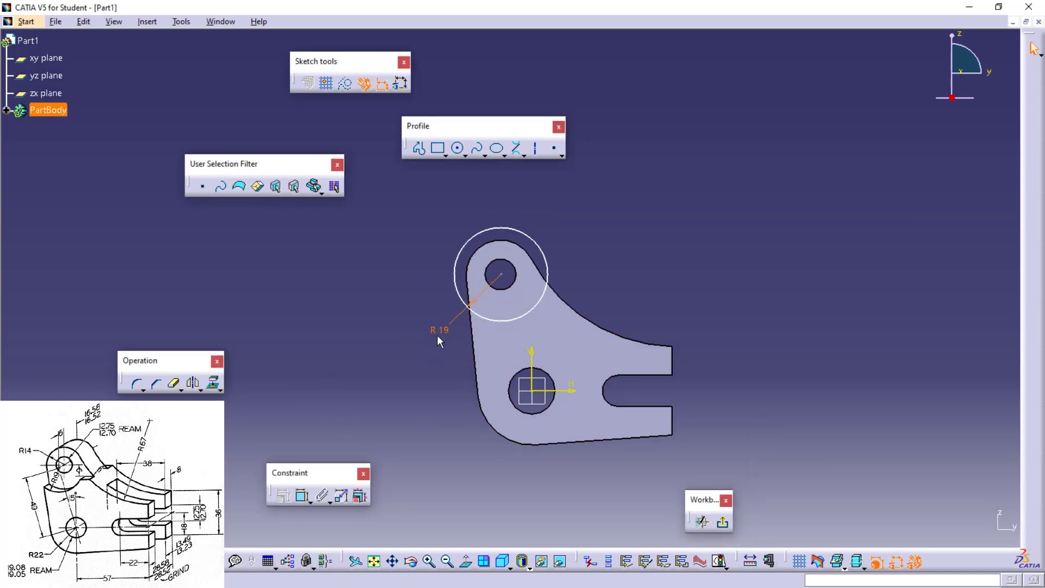
Step: Constrain the 19 mm radius circle to be concentric with the upper boss hole's edge
click(511, 285)
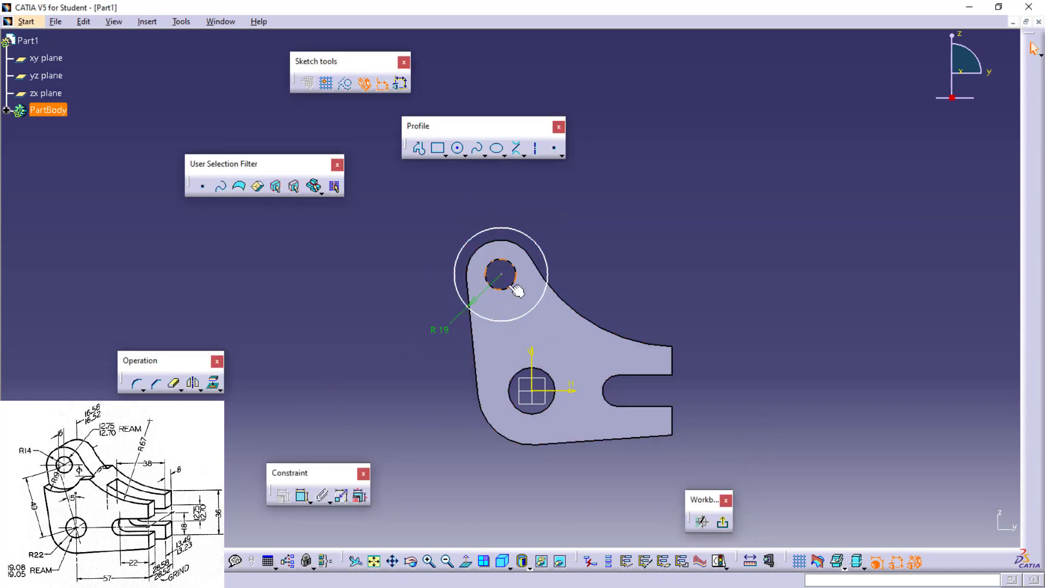
ctrl+click(548, 278)
click(283, 495)
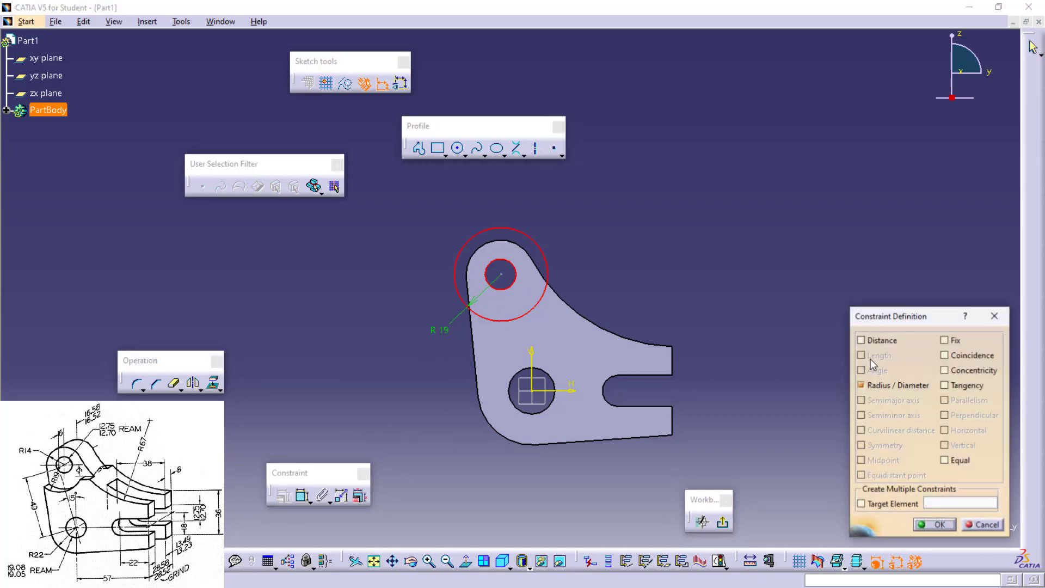
click(937, 526)
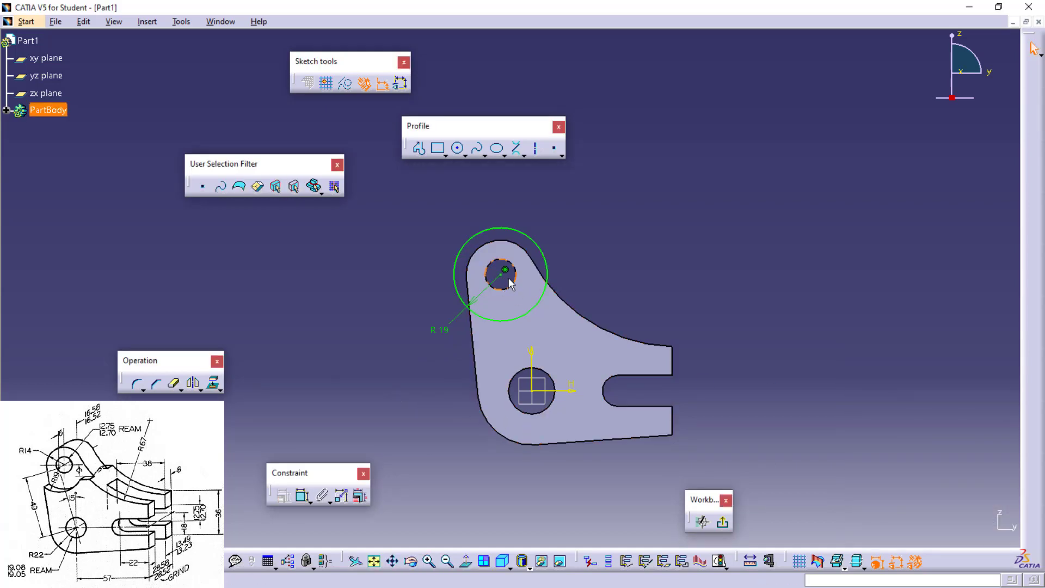
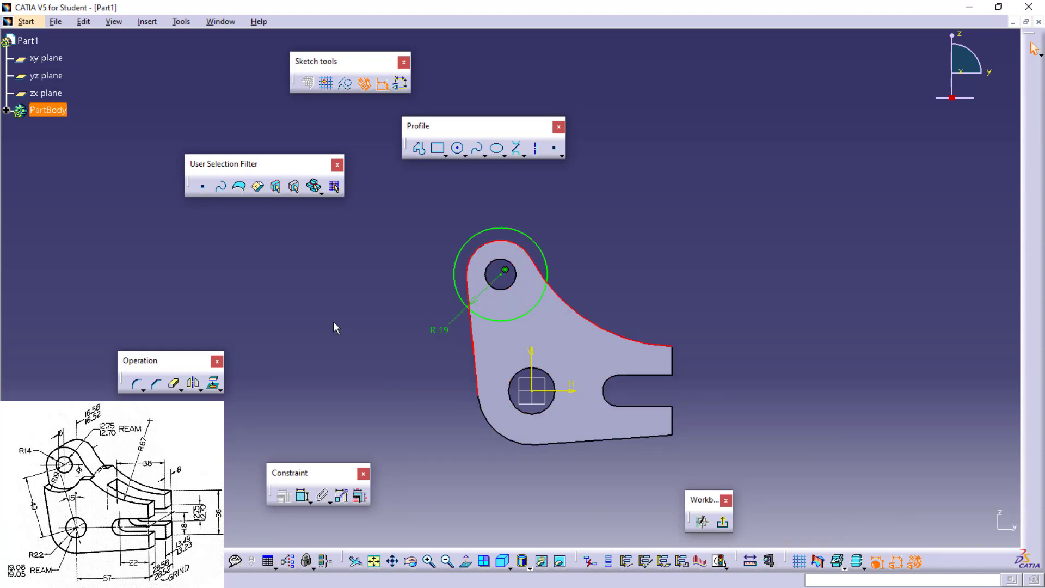
Step: Project the pad's three upper outline edges, the straight side, the boss arc and the concave curve, into the sketch
click(220, 389)
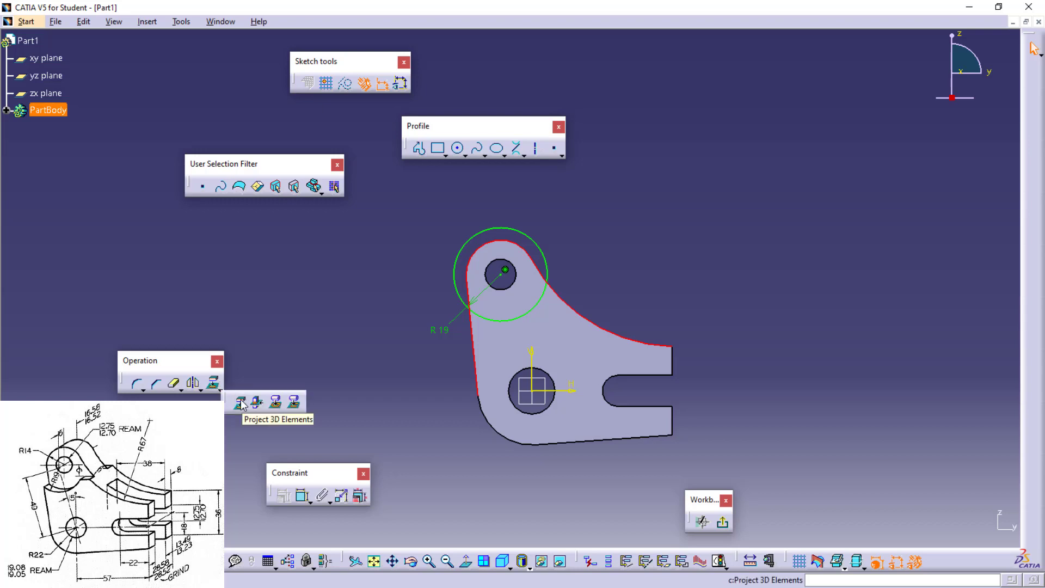
click(240, 402)
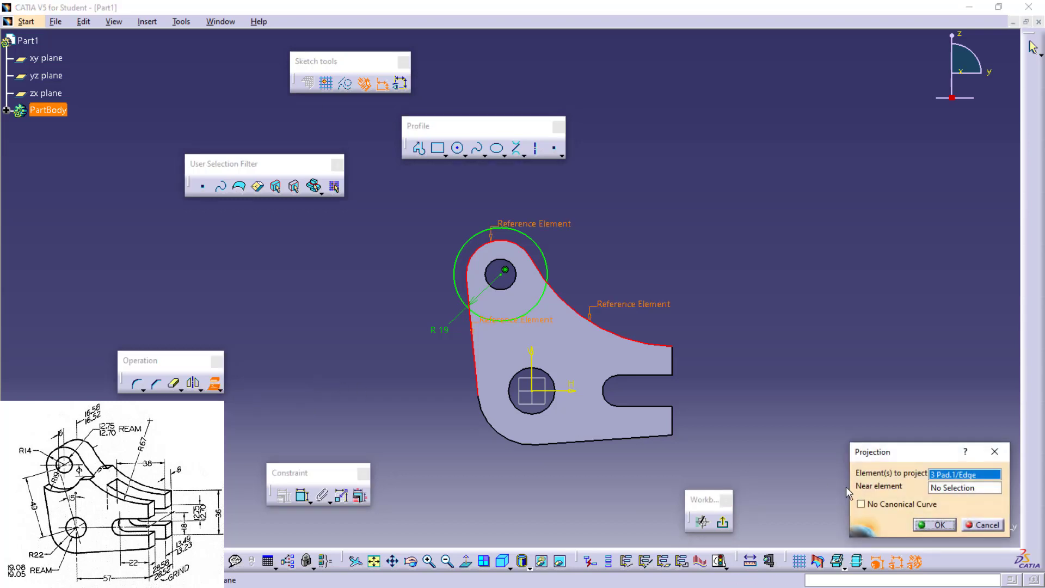
click(934, 525)
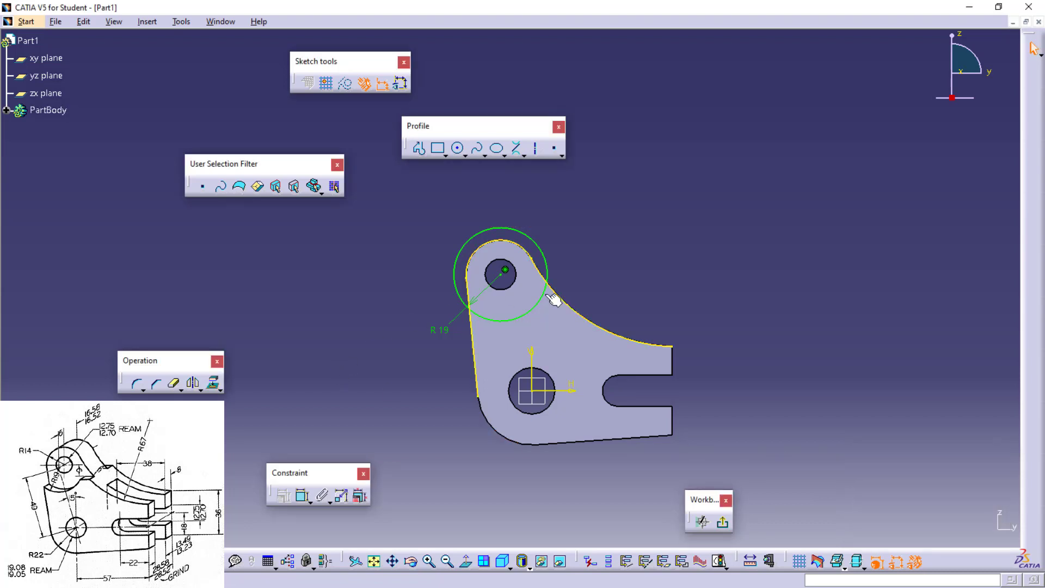
Step: Sketch a short horizontal line below the upper hole's centre, crossing the circle and the projected concave edge
click(173, 383)
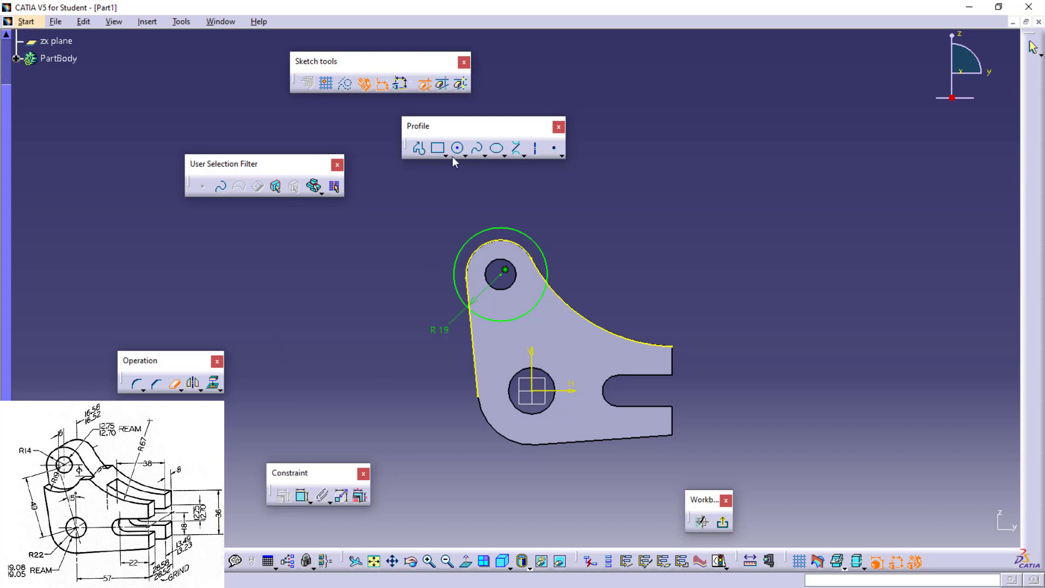
click(524, 156)
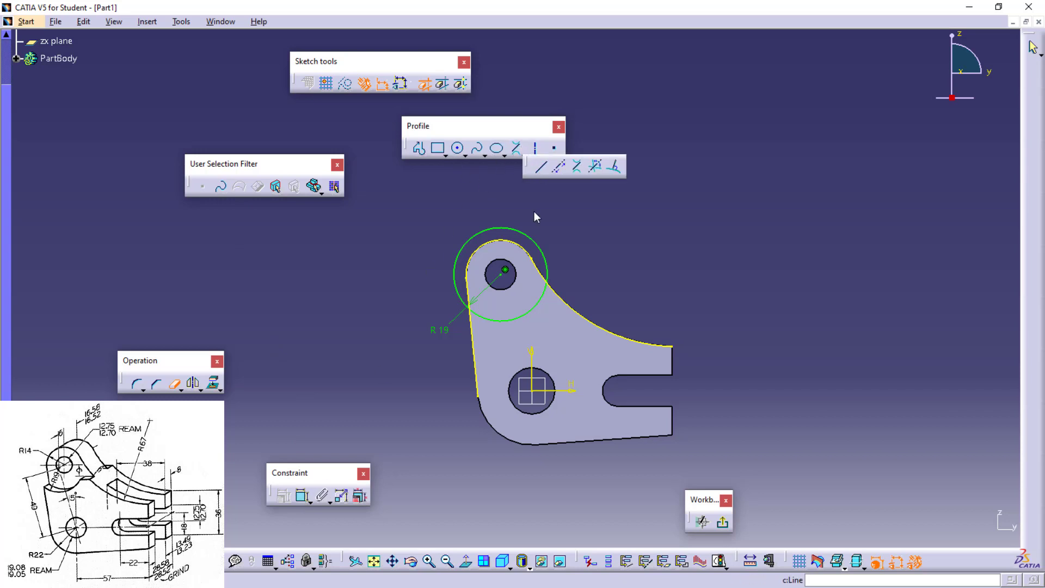
click(541, 166)
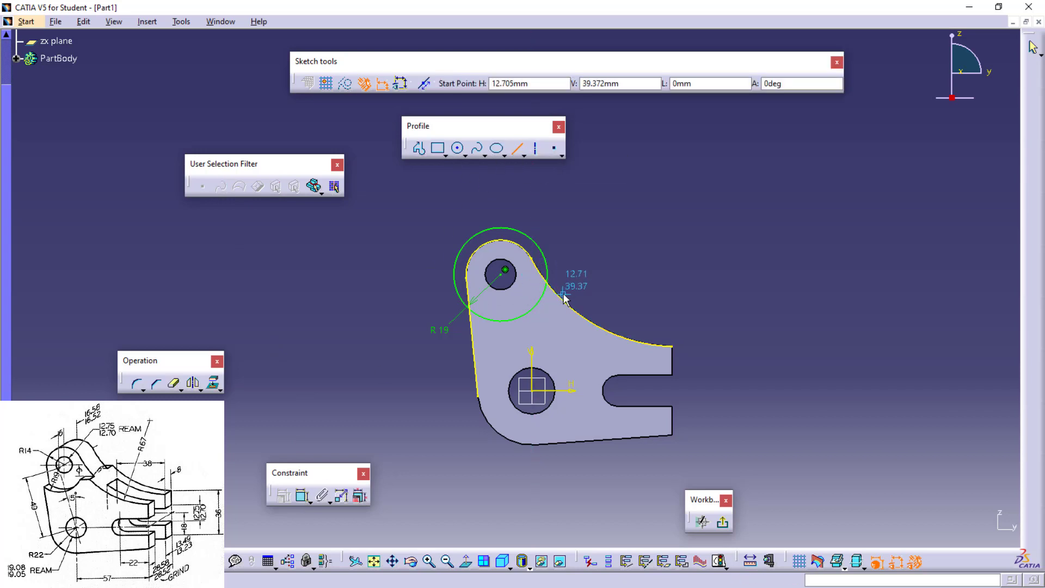
click(562, 295)
click(523, 294)
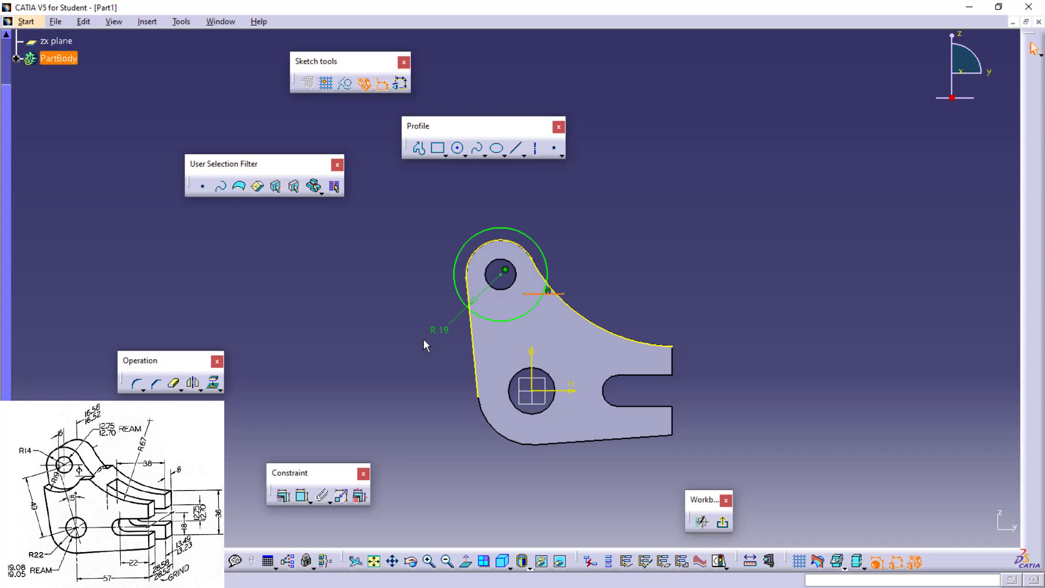
click(422, 344)
Step: Dimension the vertical distance from the upper hole's centre to the short horizontal line and set it to 9 mm
click(303, 495)
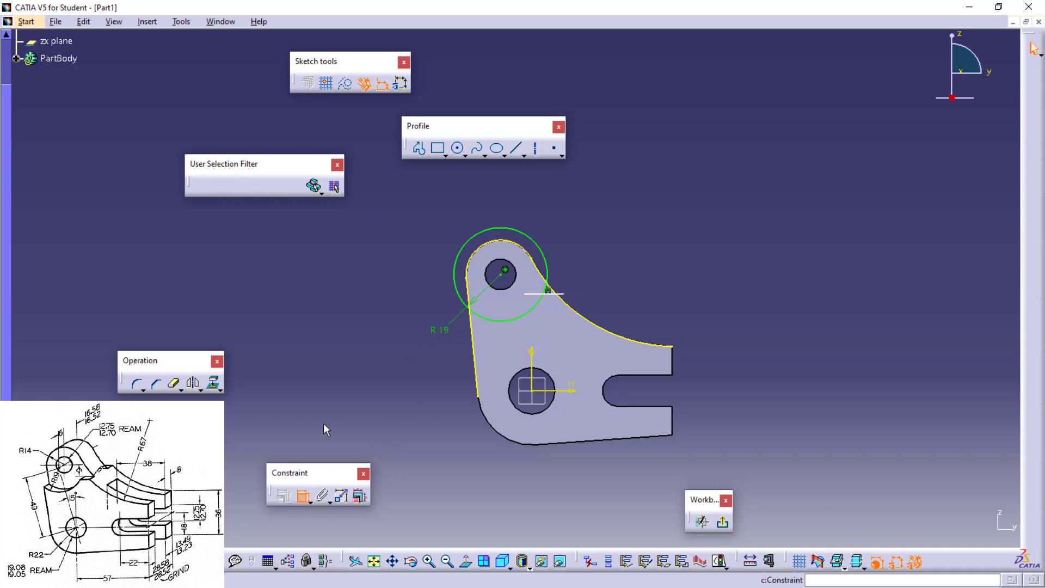
click(499, 278)
click(542, 295)
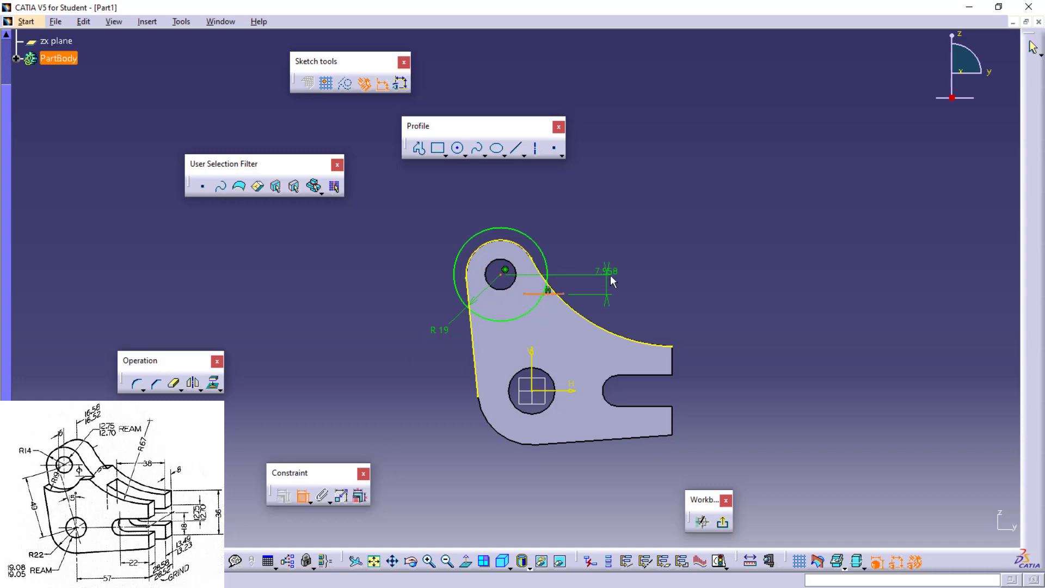
click(617, 291)
double_click(613, 283)
text(9)
key(Return)
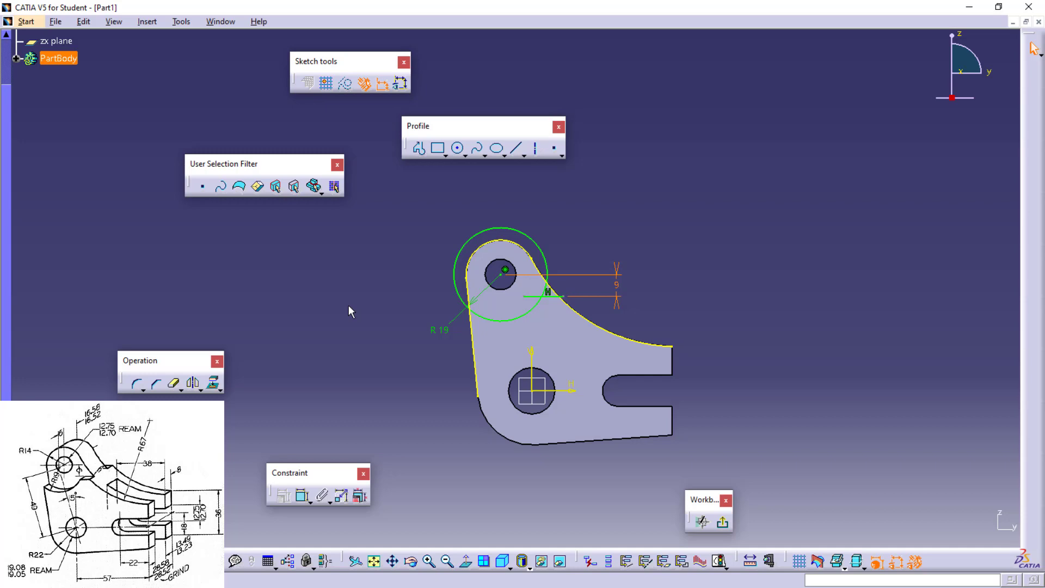
Step: Quick Trim the circle and short line to close the profile with the projected edges, check the sketch and exit it
click(174, 383)
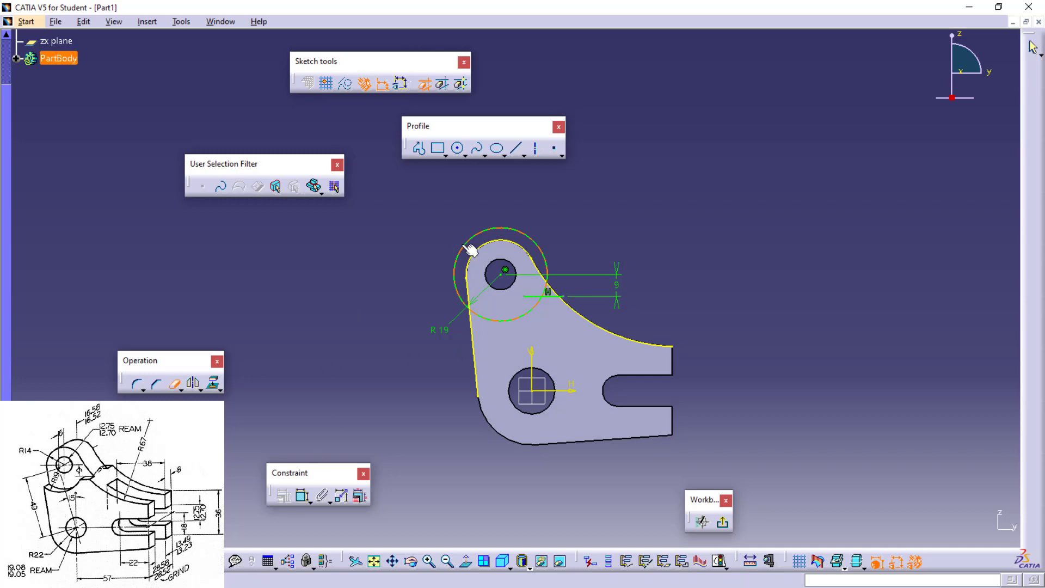
click(455, 269)
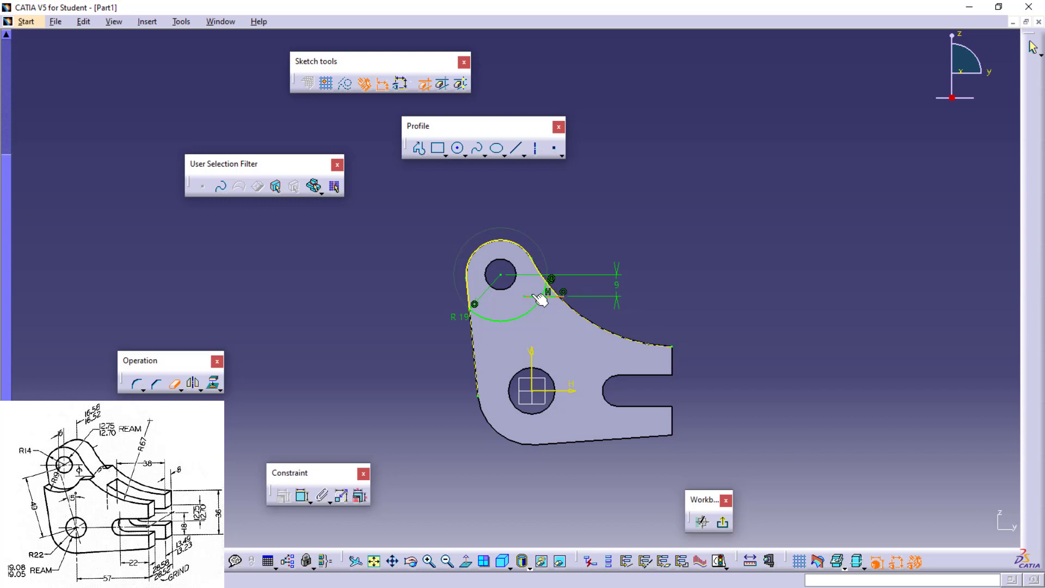
click(552, 294)
click(723, 523)
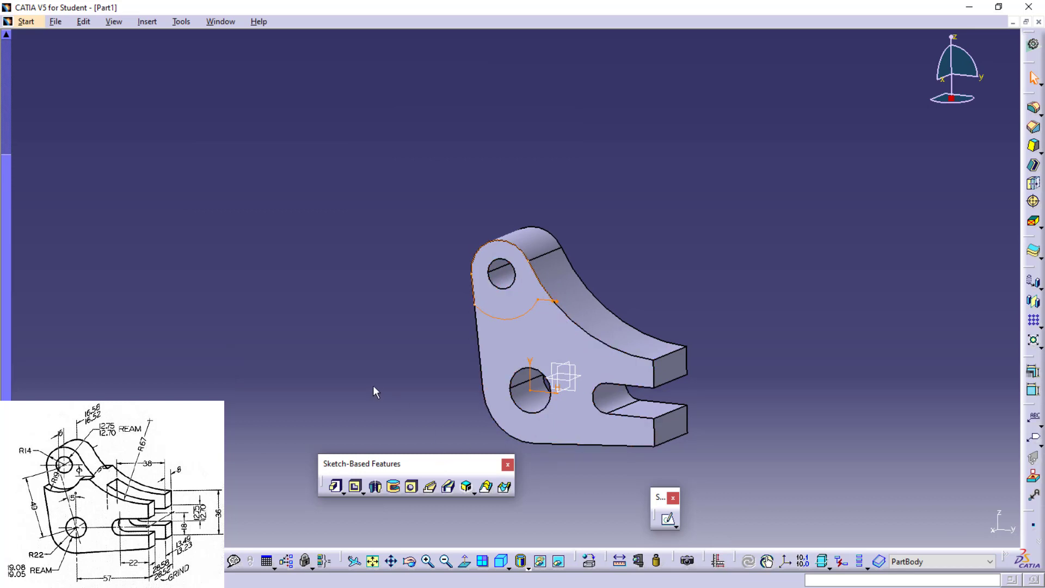
double_click(519, 324)
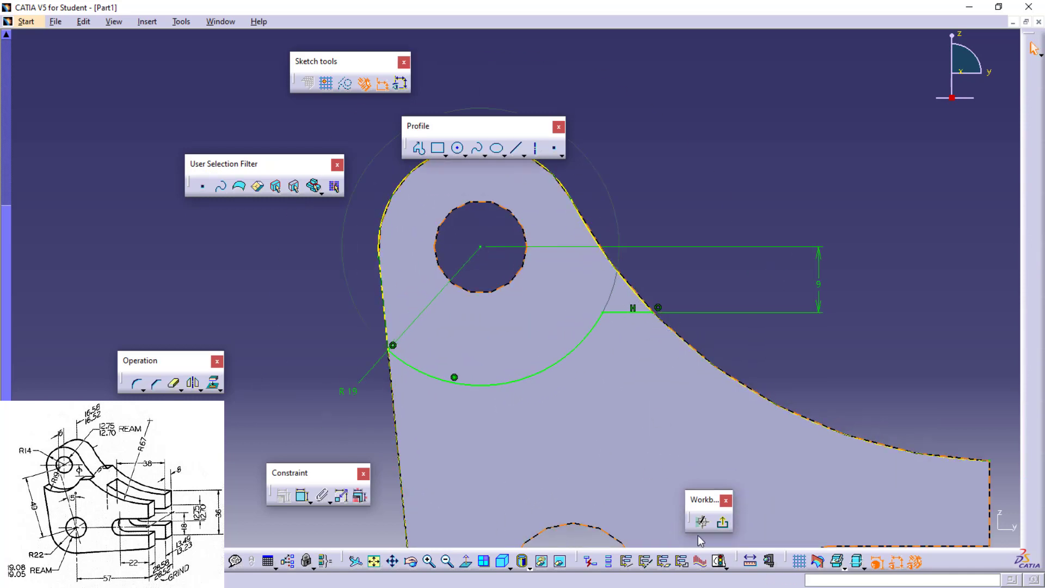
click(722, 522)
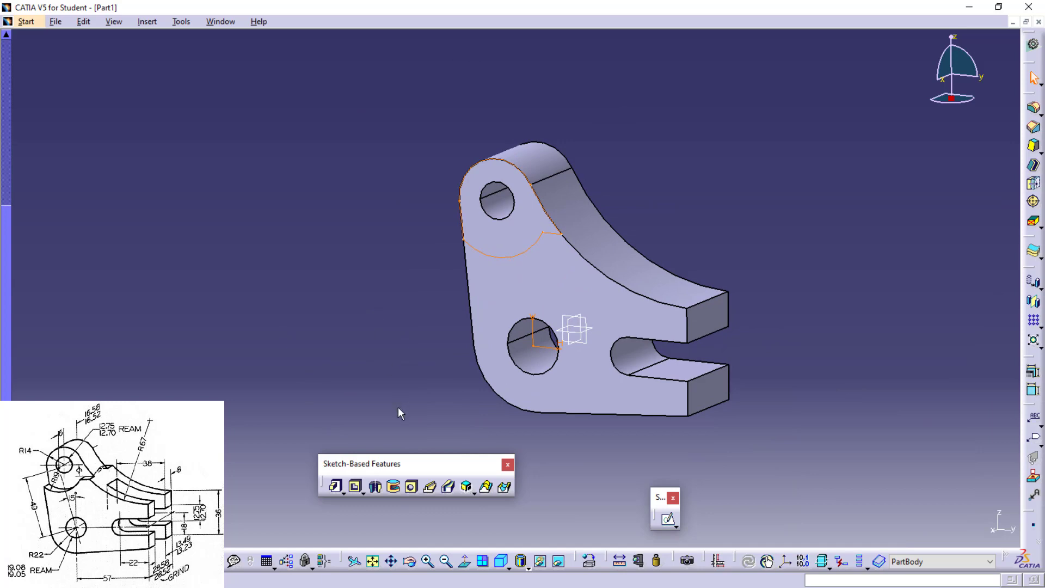
Step: Cut the upper boss profile as a pocket with a Dimension first limit and a depth of 6 mm
click(355, 486)
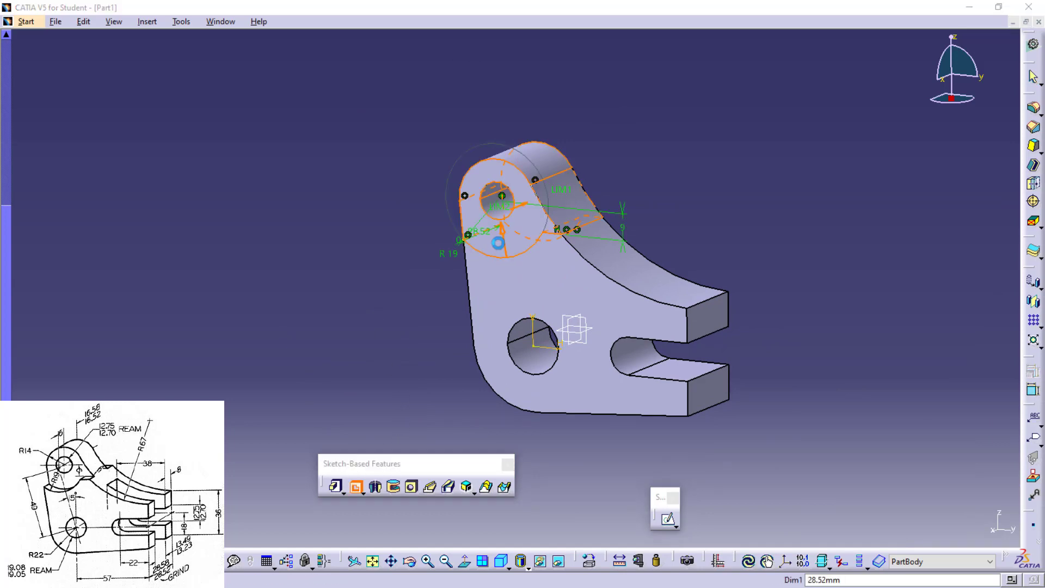
click(934, 374)
double_click(933, 374)
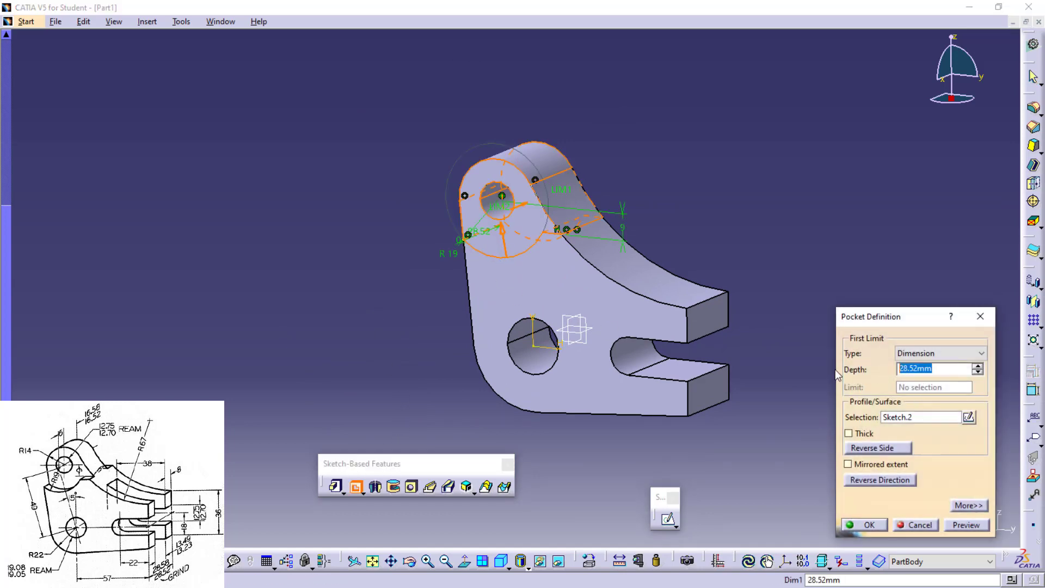
text(6)
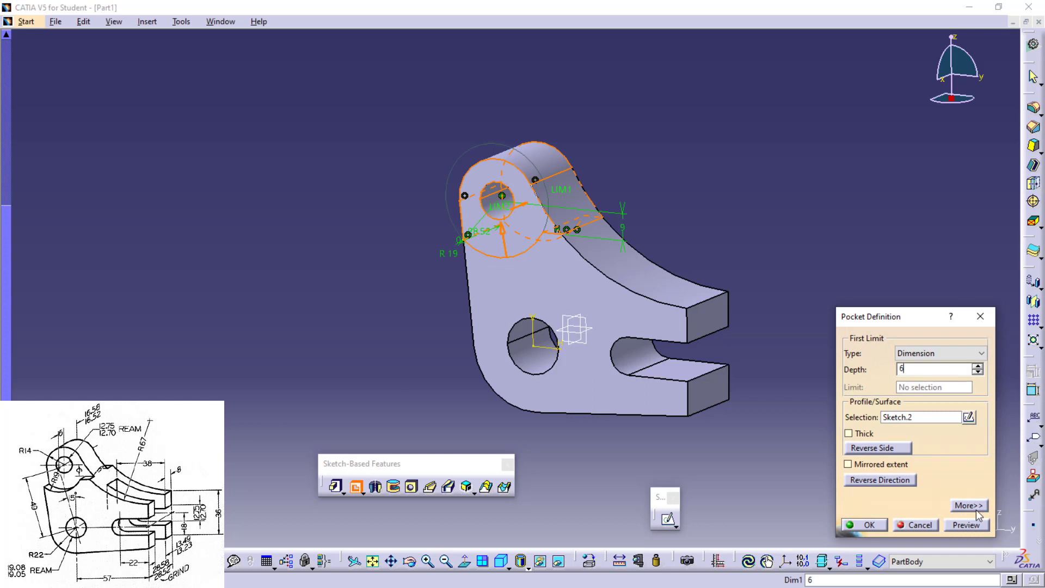
click(969, 526)
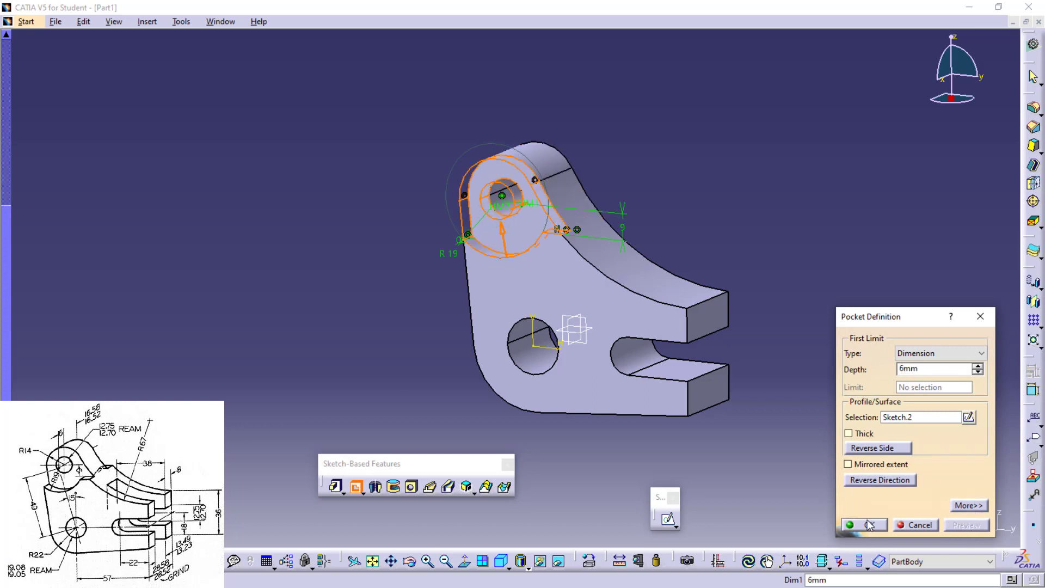
click(935, 354)
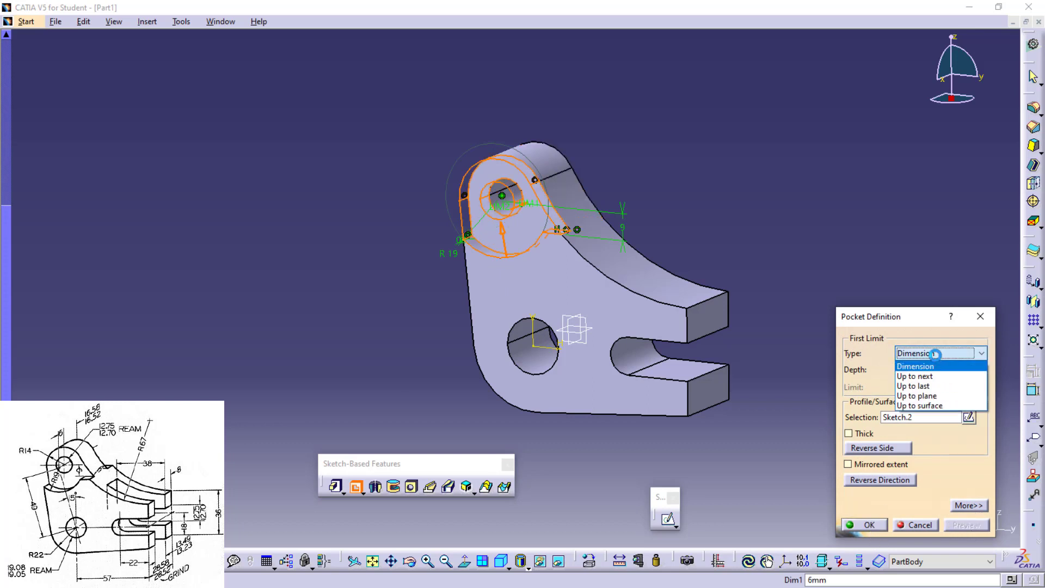
click(934, 365)
click(868, 525)
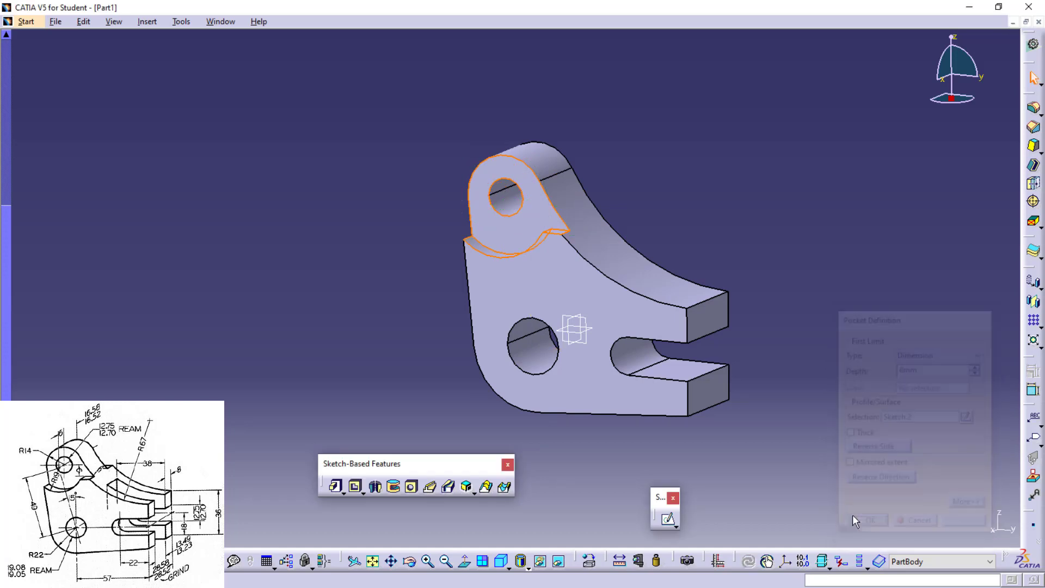
drag(7, 350, 6, 344)
scroll(35, 279, up, 1)
click(7, 162)
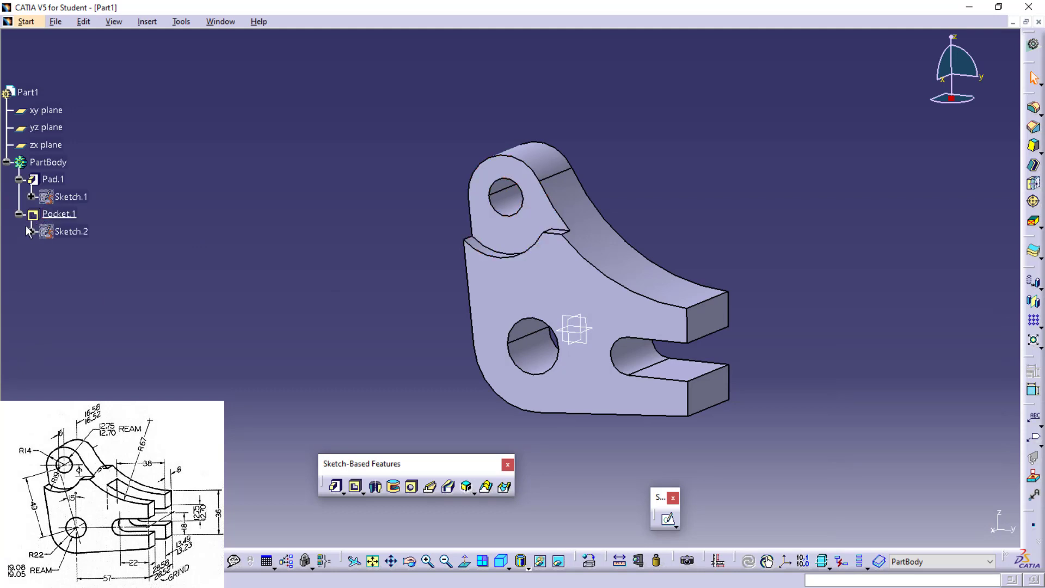
click(32, 232)
click(70, 232)
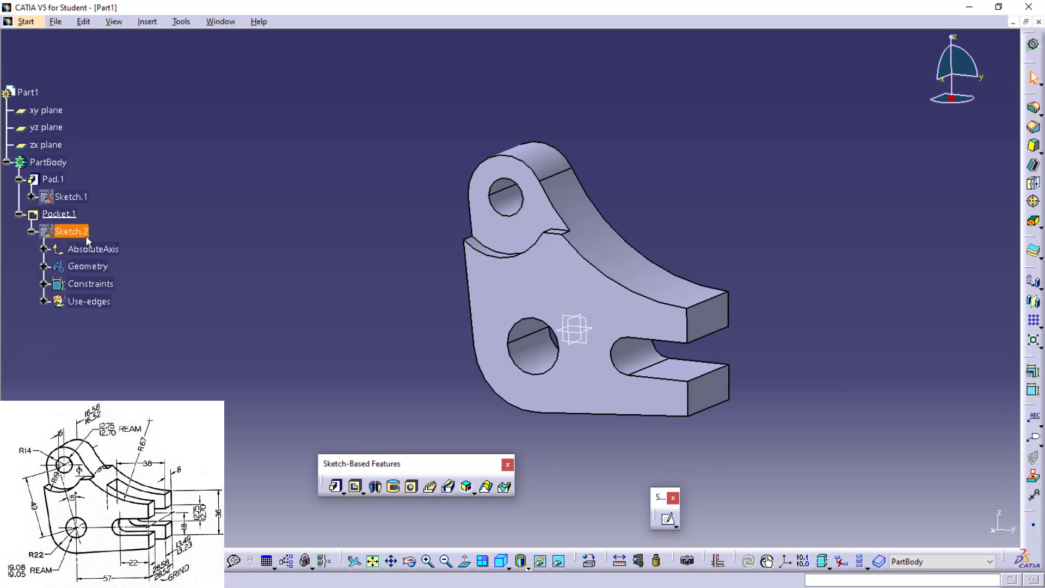
click(354, 486)
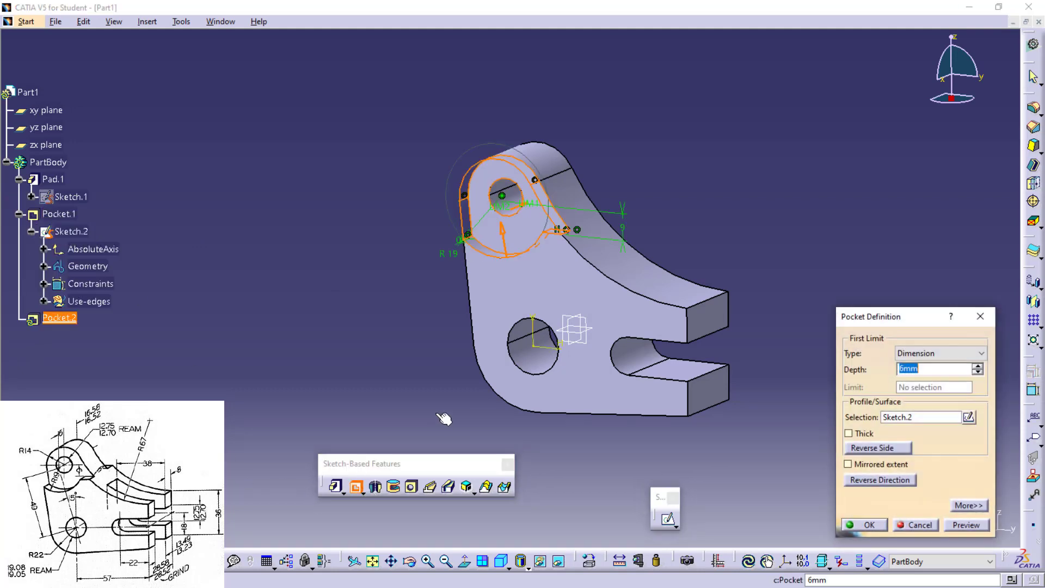
middle_drag(425, 395, 311, 435)
click(925, 353)
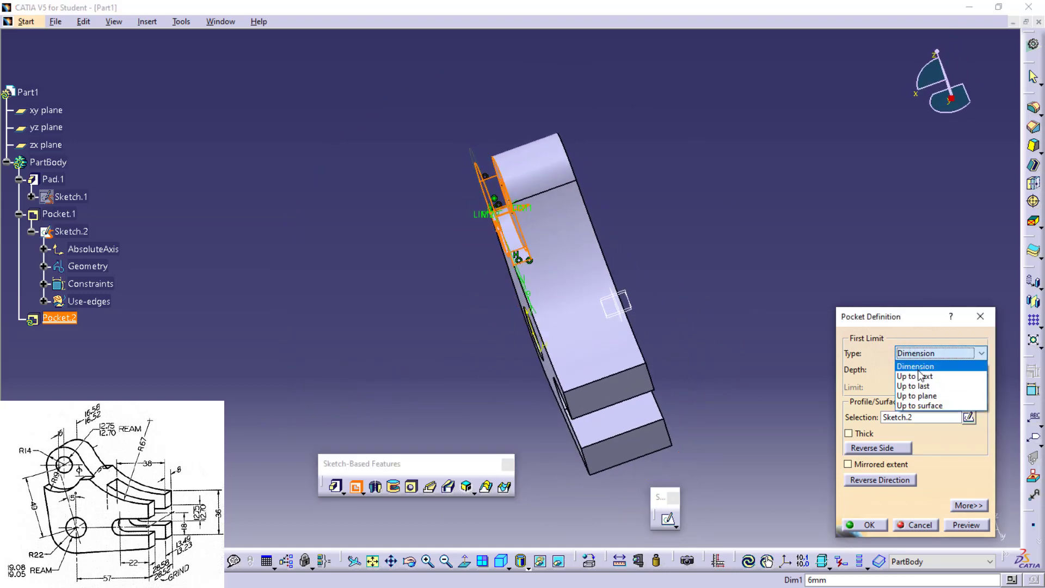
click(870, 381)
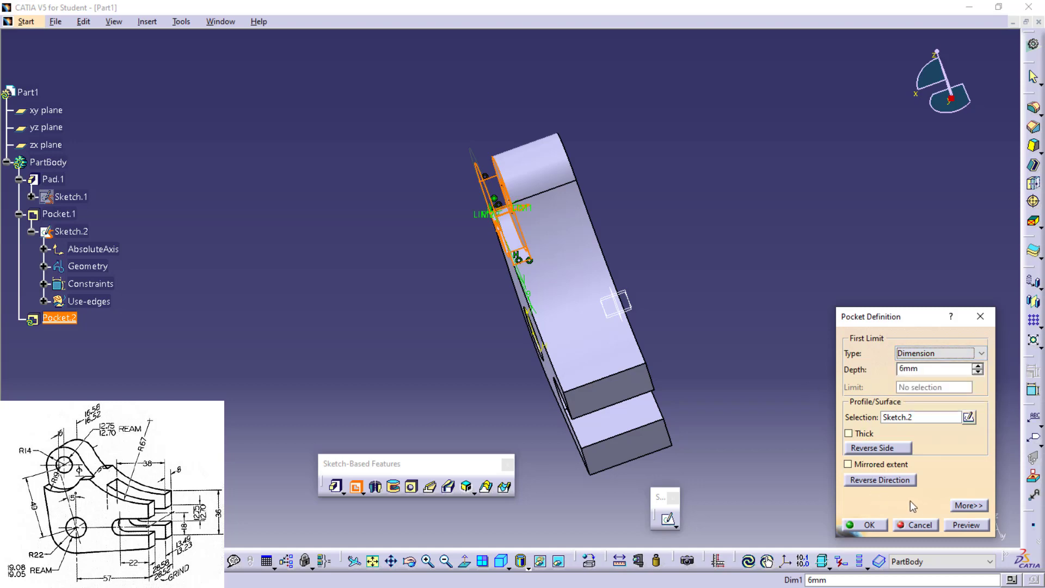
click(962, 506)
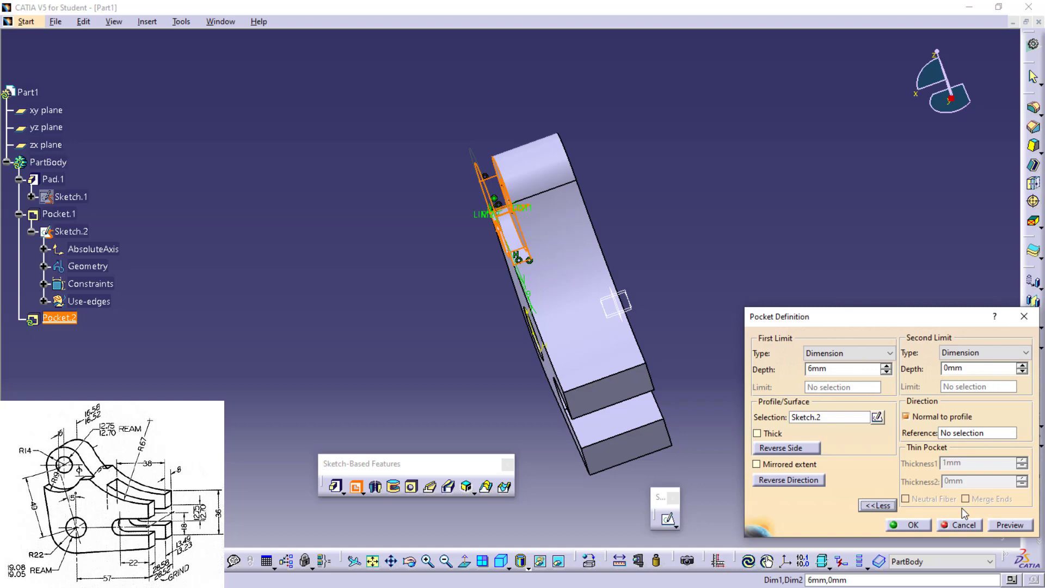
click(1028, 323)
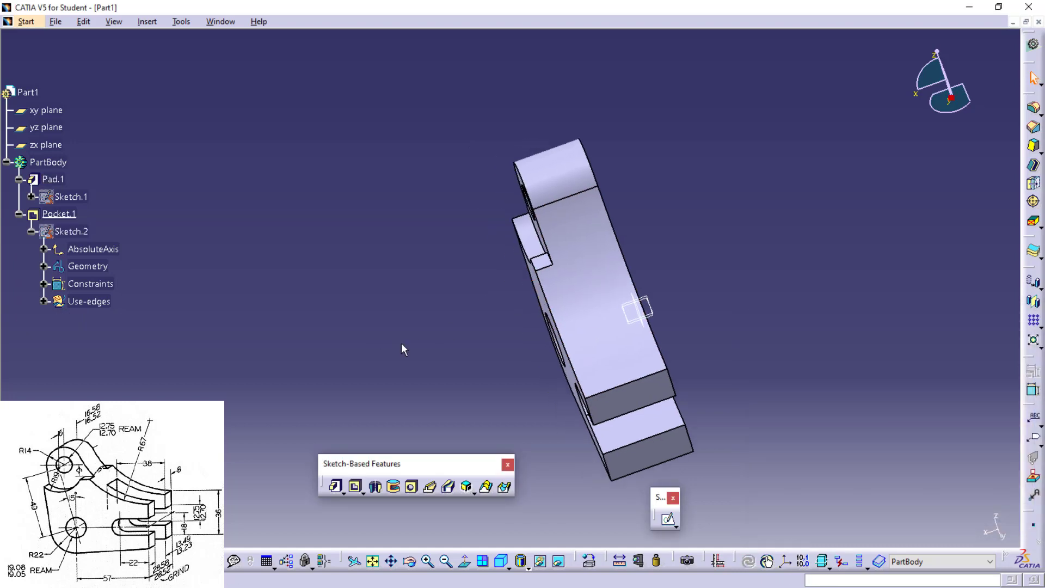
Step: Open a sketch on the bracket's uncut rear face and project the five boss profile edges of Sketch.4 onto it
mouse_move(401, 343)
middle_down()
mouse_move(490, 320)
mouse_move(448, 308)
mouse_move(343, 350)
mouse_move(303, 343)
middle_up()
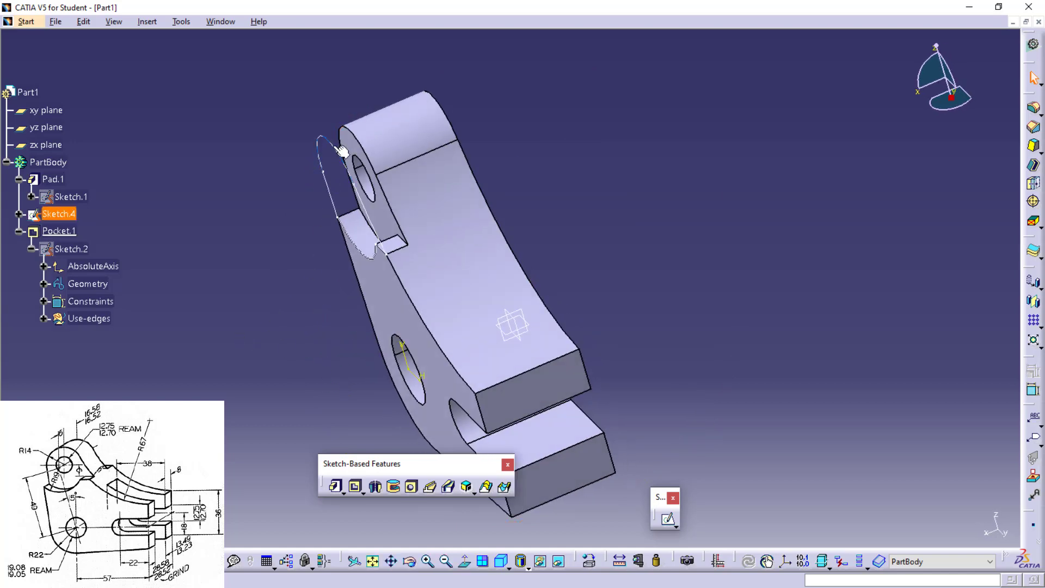
mouse_move(252, 259)
middle_down()
mouse_move(330, 321)
mouse_move(209, 327)
mouse_move(232, 335)
middle_up()
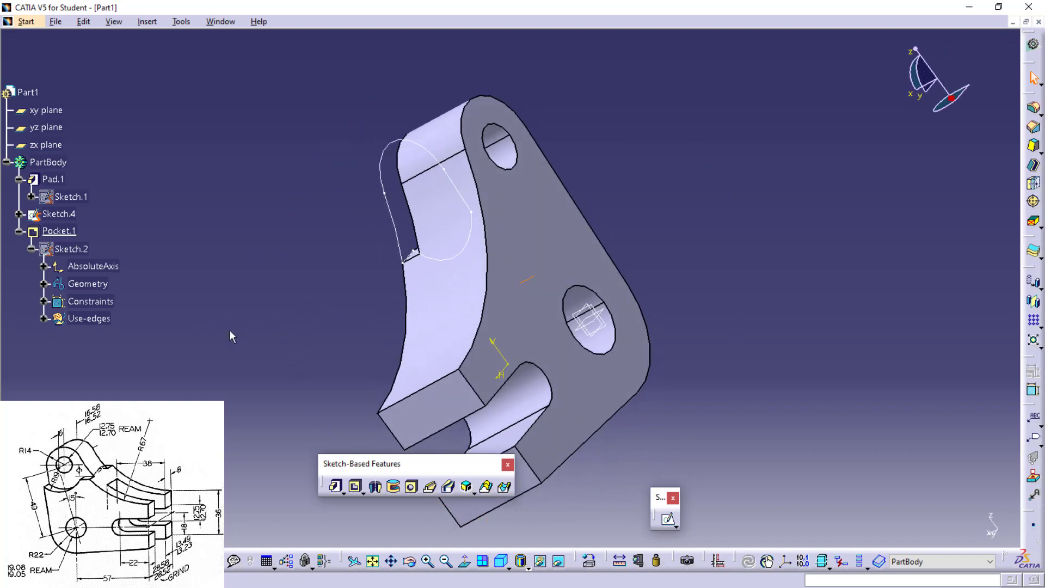
click(501, 236)
click(667, 518)
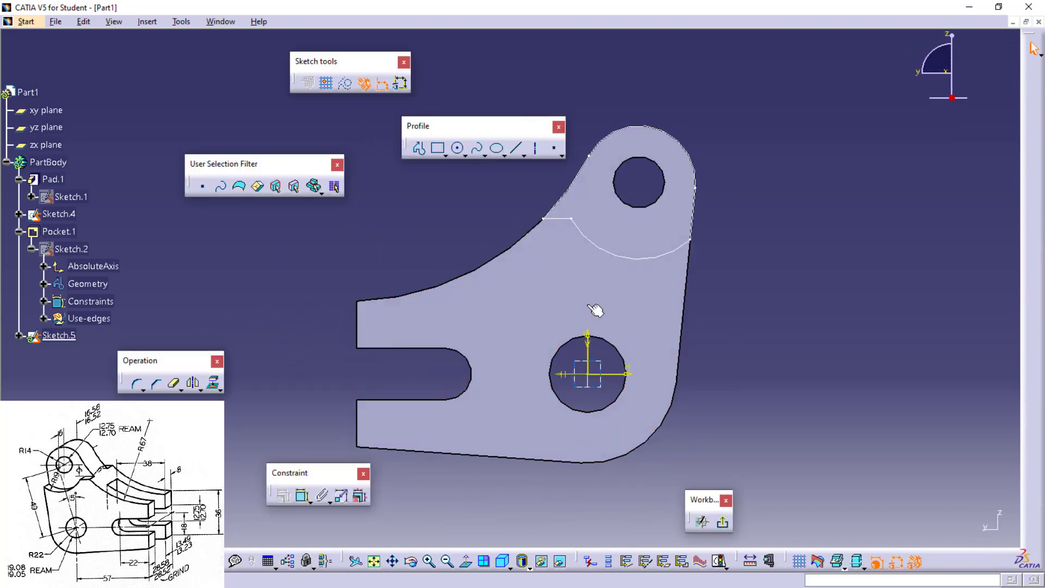
click(600, 248)
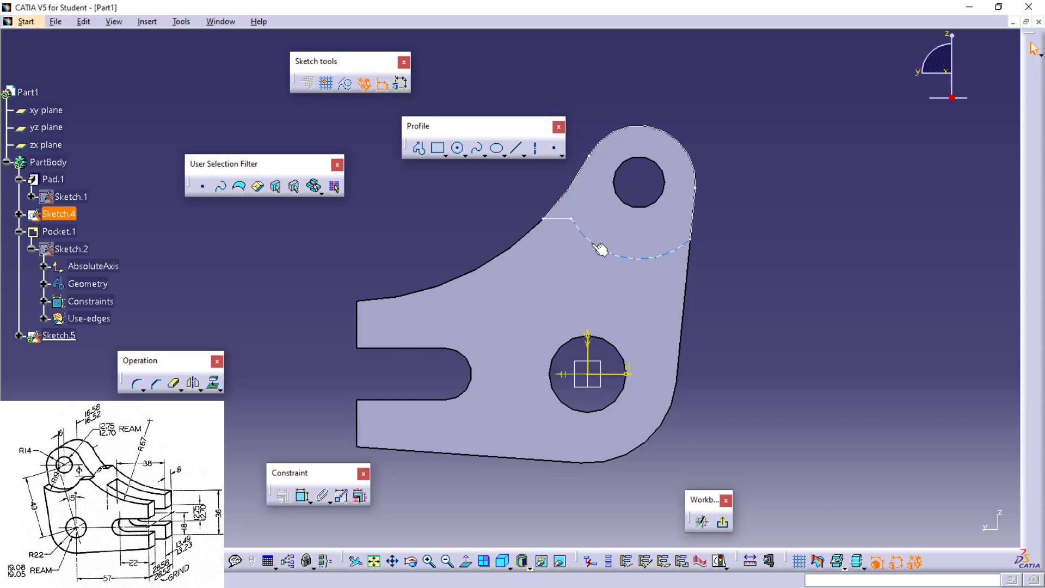
ctrl+click(562, 220)
ctrl+click(568, 191)
ctrl+click(617, 130)
ctrl+click(700, 208)
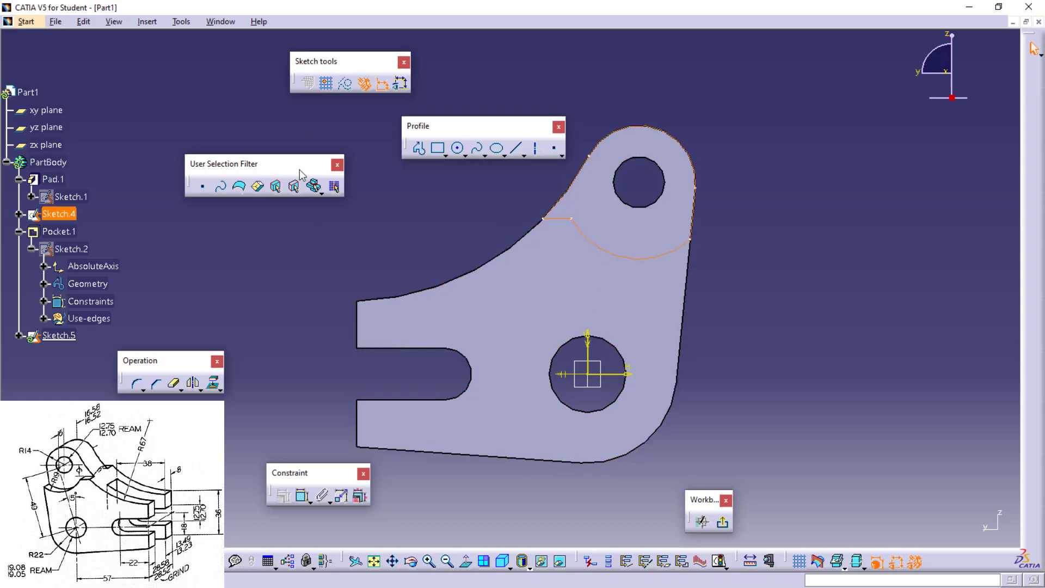
click(221, 390)
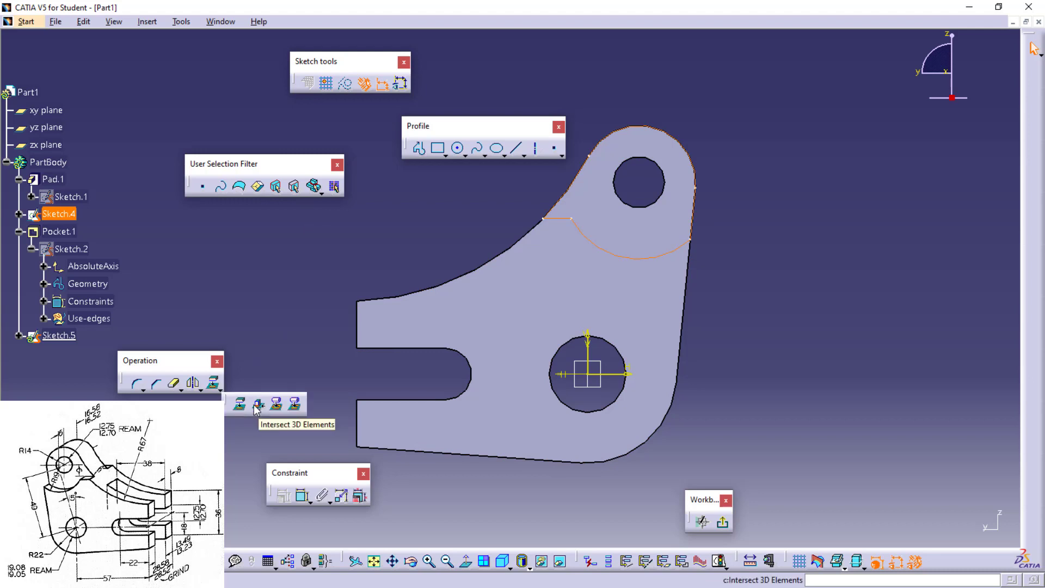
click(242, 405)
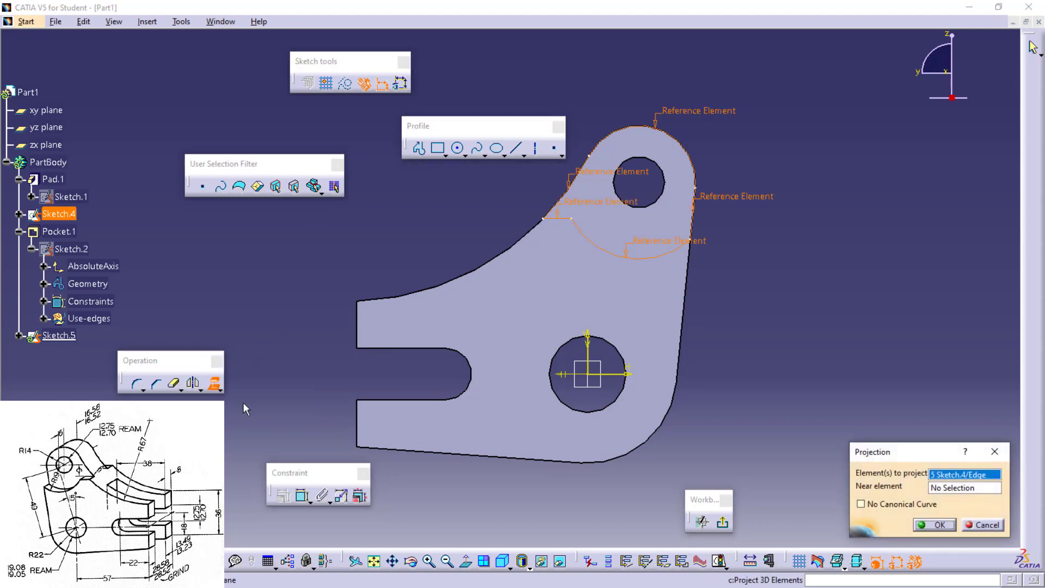
click(938, 524)
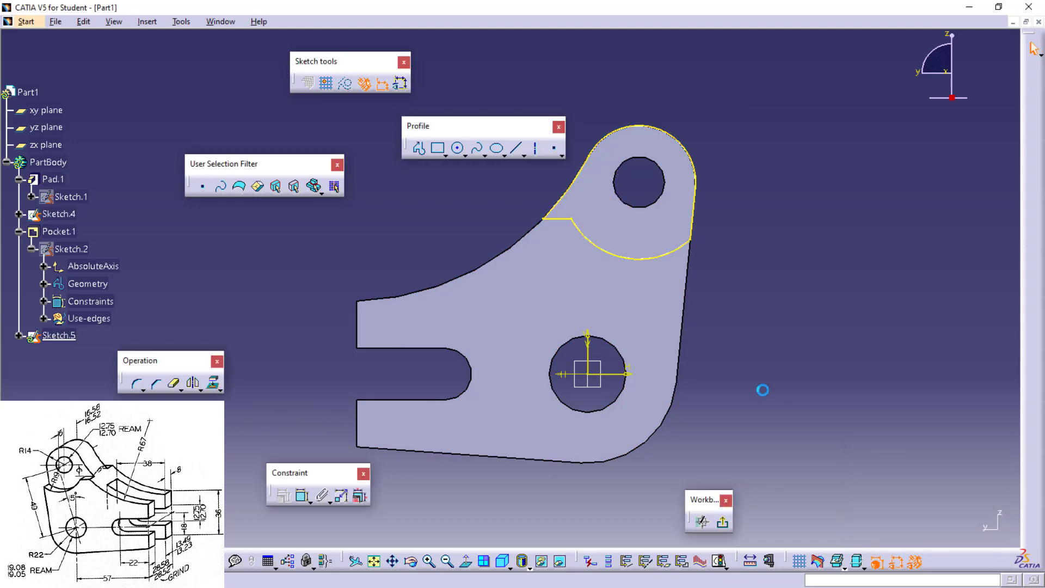
Step: Exit the sketch and cut the projected boss profile as a pocket with a Dimension limit and 6 mm depth
middle_drag(762, 387, 672, 361)
middle_drag(625, 320, 686, 372)
click(404, 234)
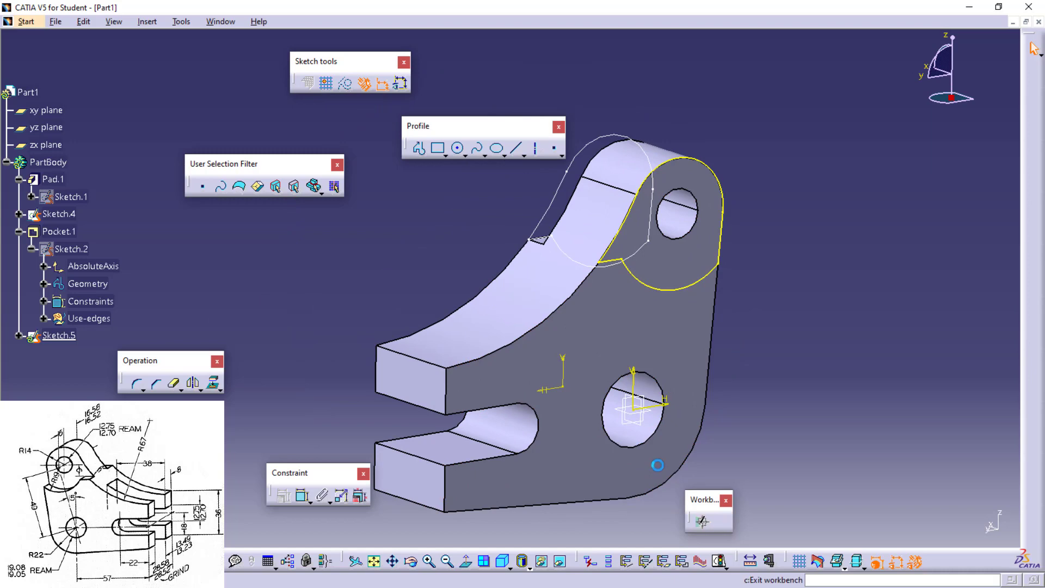
click(722, 521)
click(355, 486)
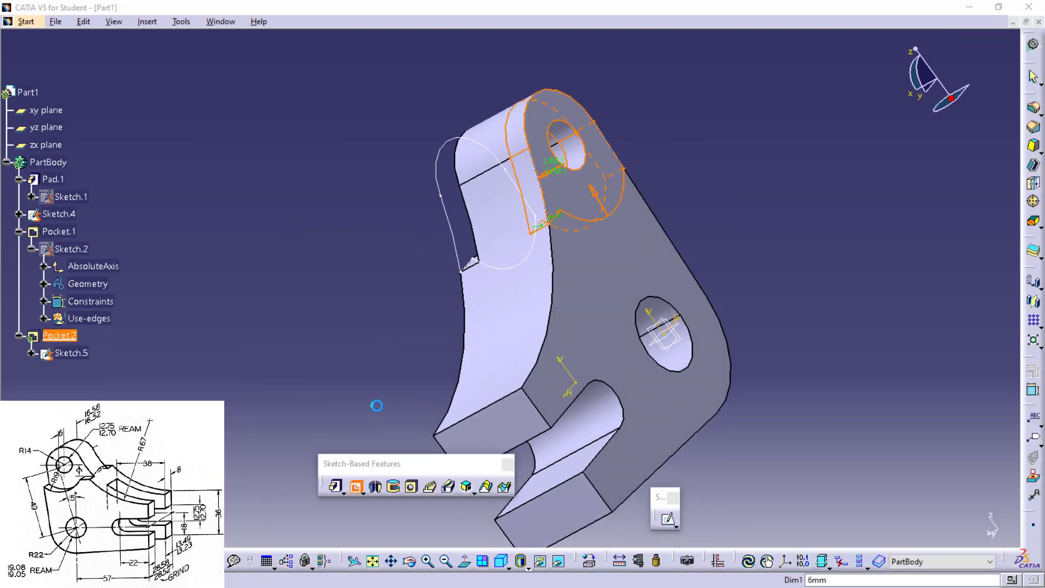
click(964, 531)
click(868, 529)
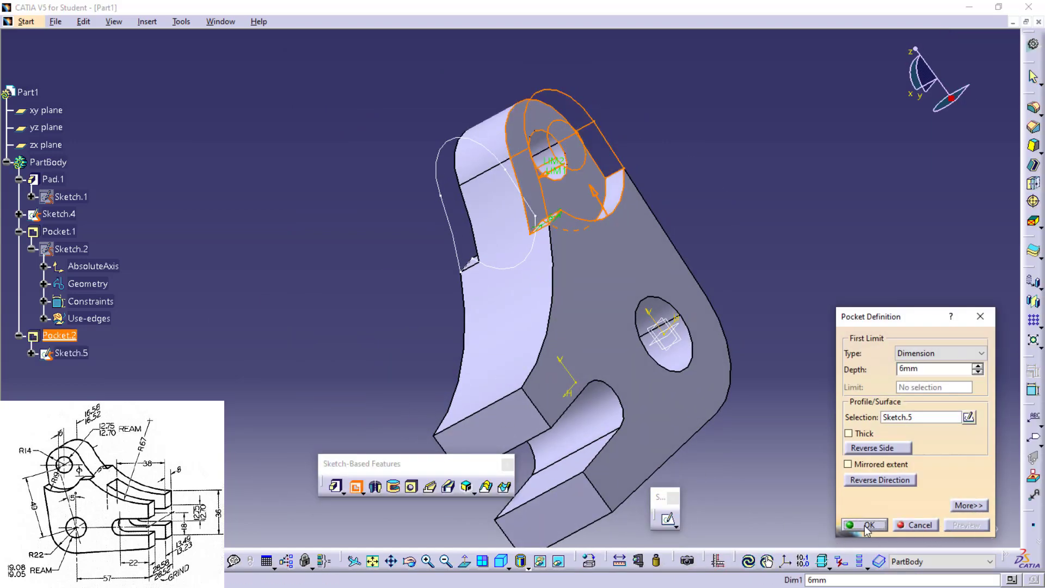
Step: Show Sketch.2 in the model and hide it again
middle_drag(330, 313, 580, 252)
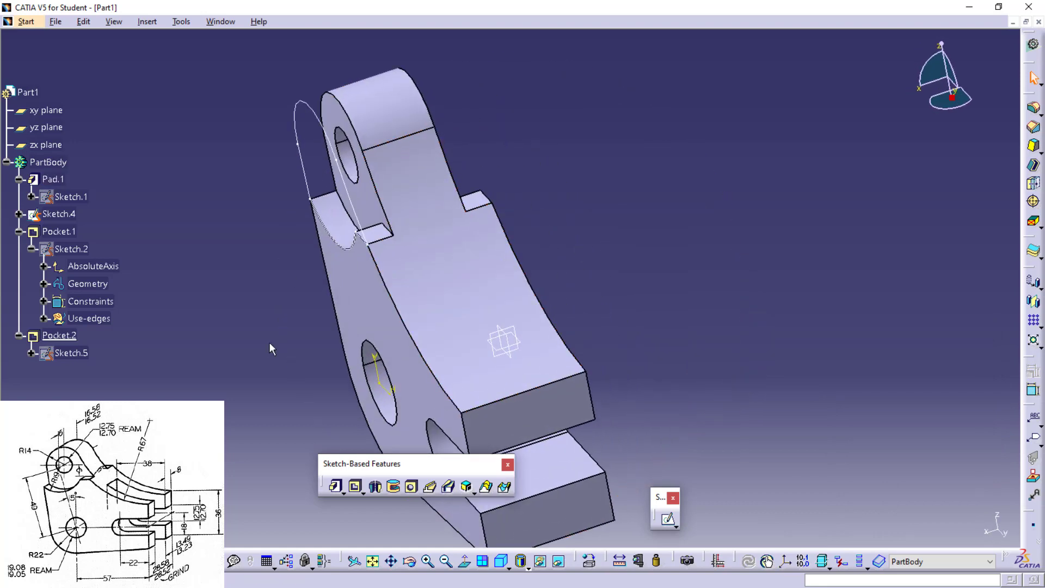
middle_drag(269, 344, 171, 266)
click(73, 248)
right_click(77, 248)
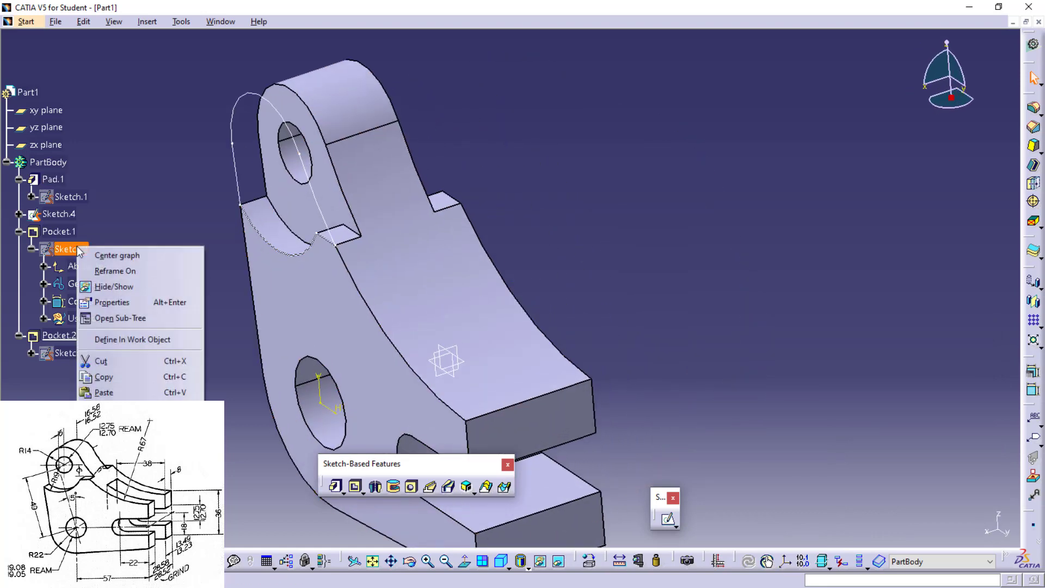
click(97, 291)
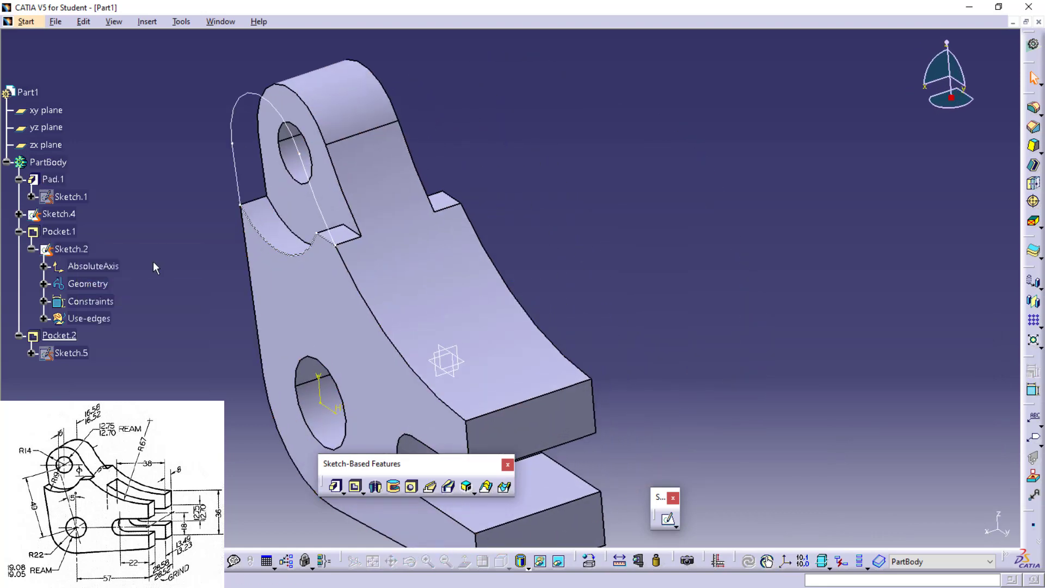
right_click(233, 112)
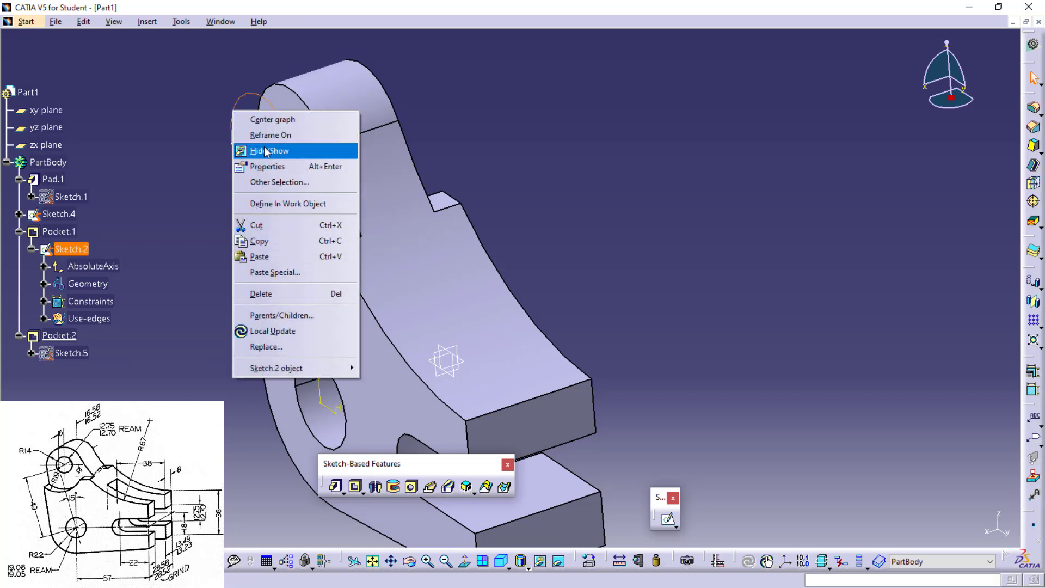
click(264, 151)
ctrl+middle_drag(203, 301, 297, 324)
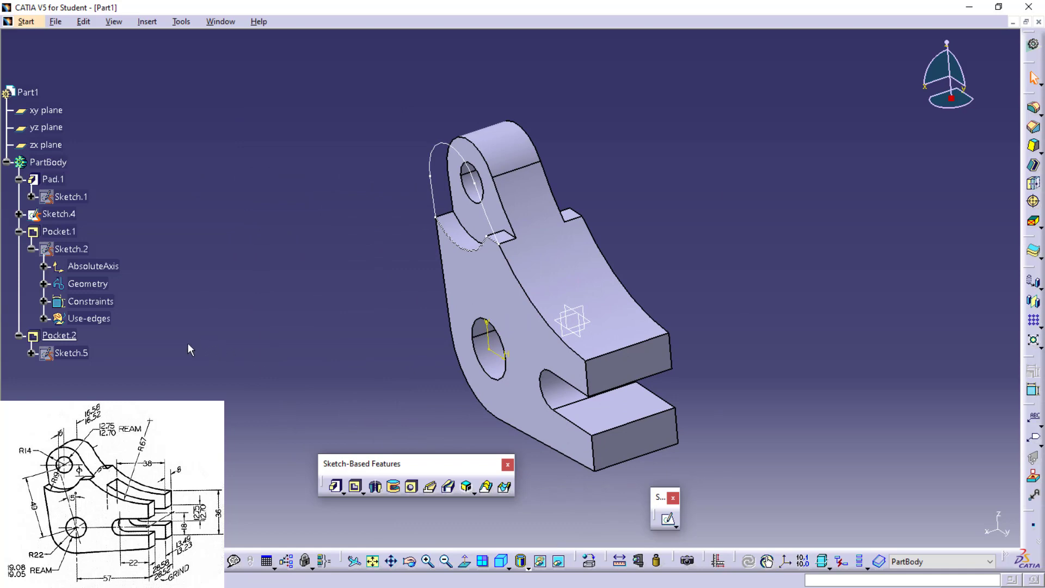
Step: Collapse Pocket.1 in the specification tree and hide Sketch.4
click(32, 249)
click(19, 231)
click(59, 214)
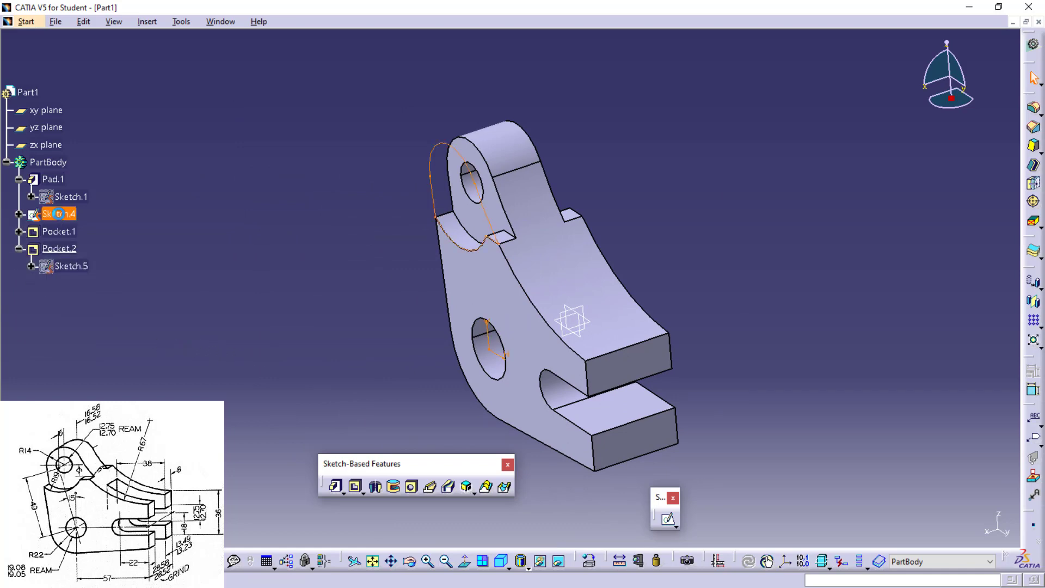
right_click(59, 213)
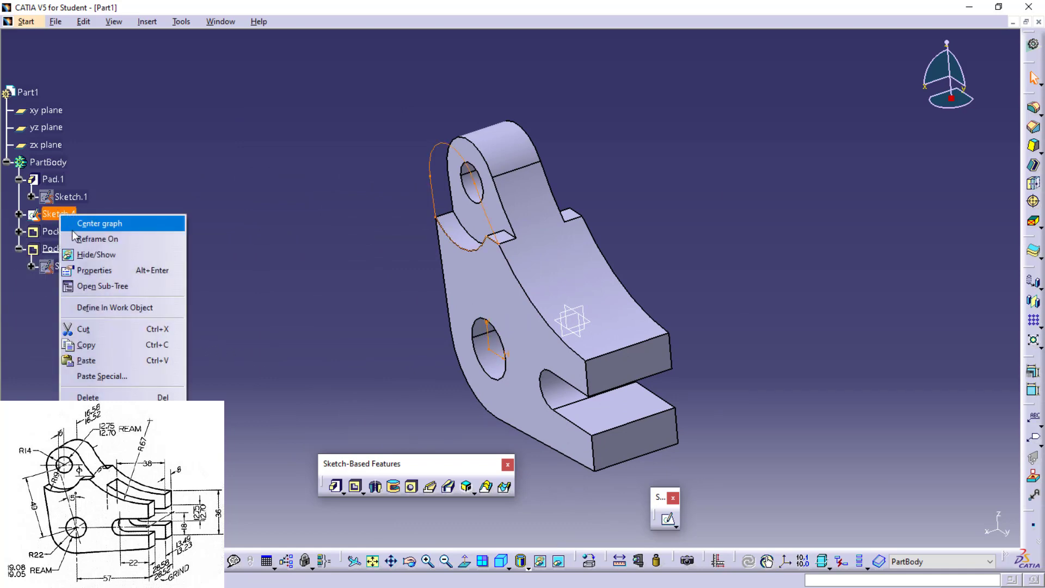
click(94, 254)
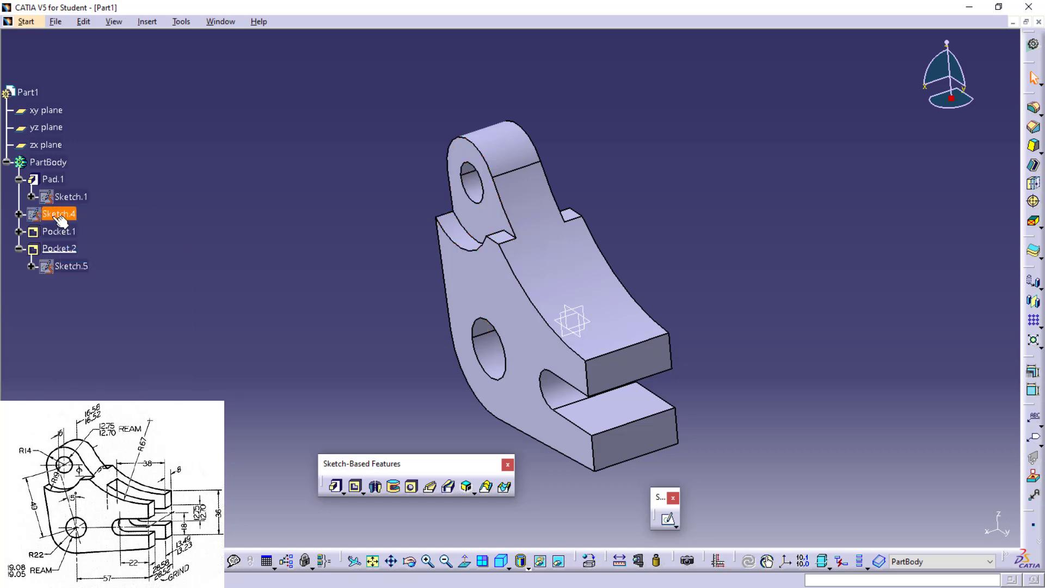
click(59, 318)
mouse_move(381, 295)
middle_down()
mouse_move(280, 305)
mouse_move(399, 321)
mouse_move(324, 305)
middle_up()
middle_drag(303, 371, 338, 344)
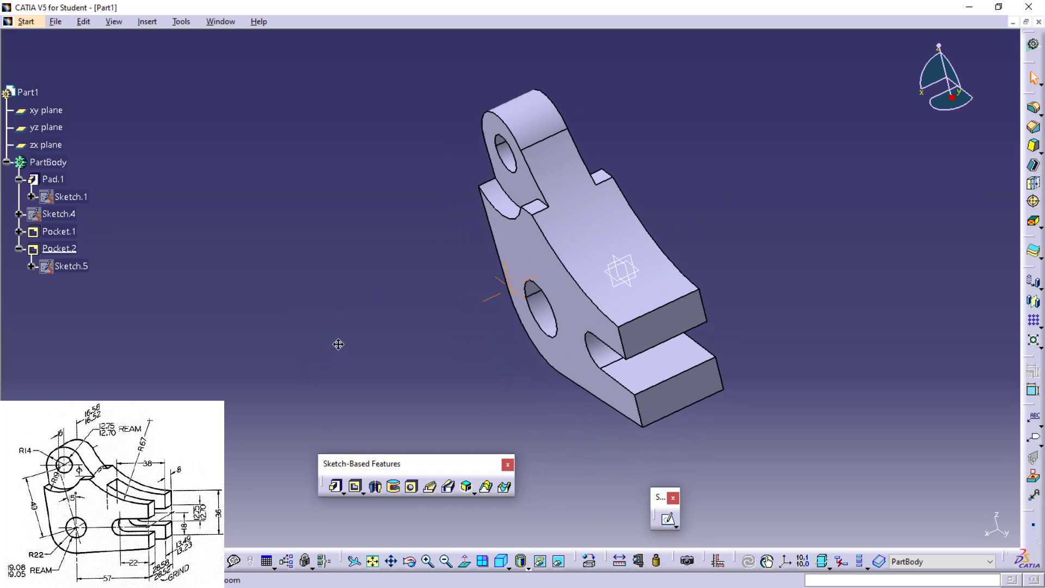
Step: Open a sketch on the xy plane and draw a centered rectangle over the fork end, extending past the bracket's outer edge
click(47, 116)
click(667, 518)
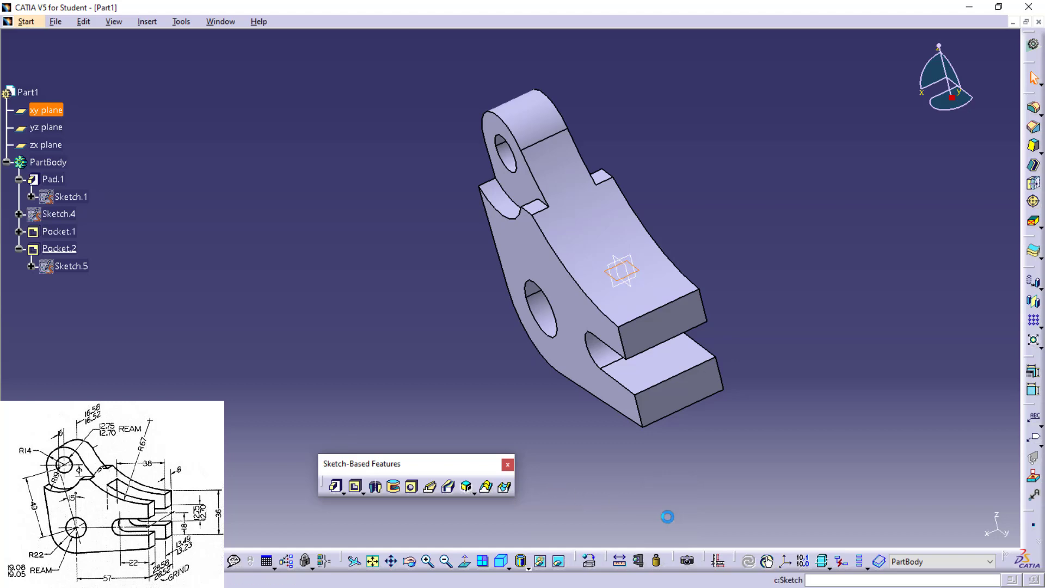
middle_drag(478, 320, 497, 499)
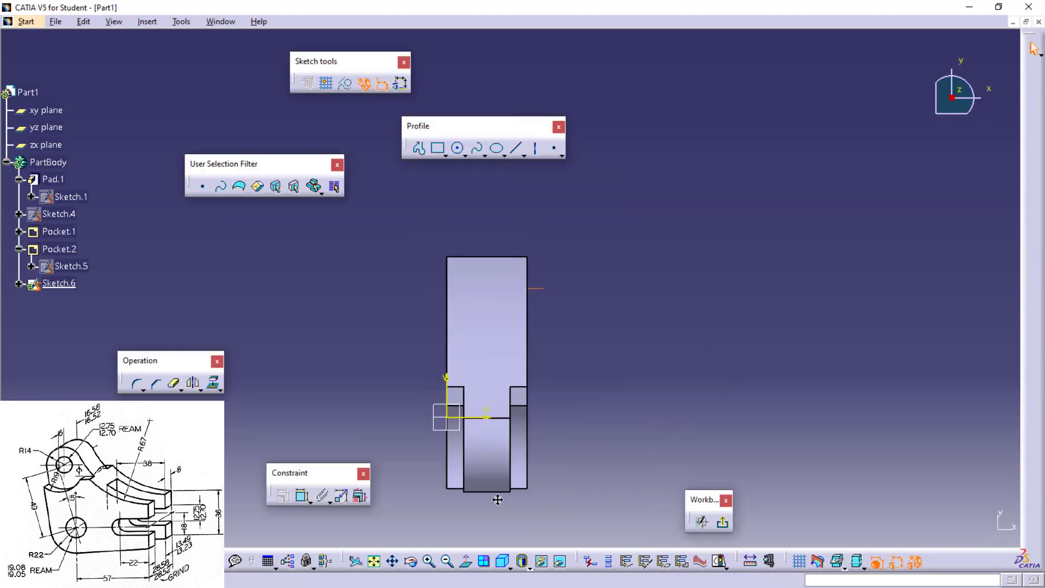
click(438, 149)
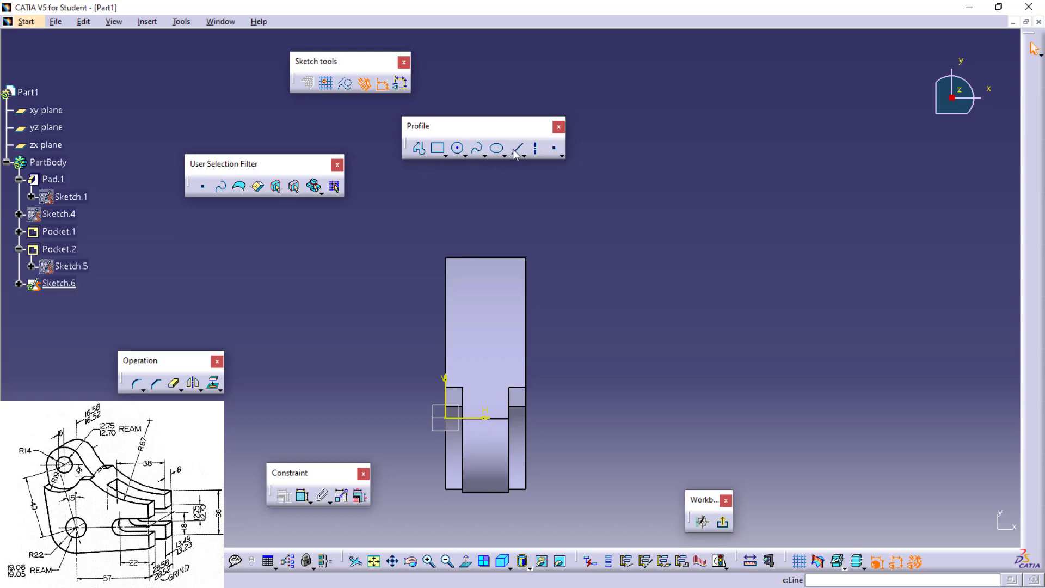
click(445, 156)
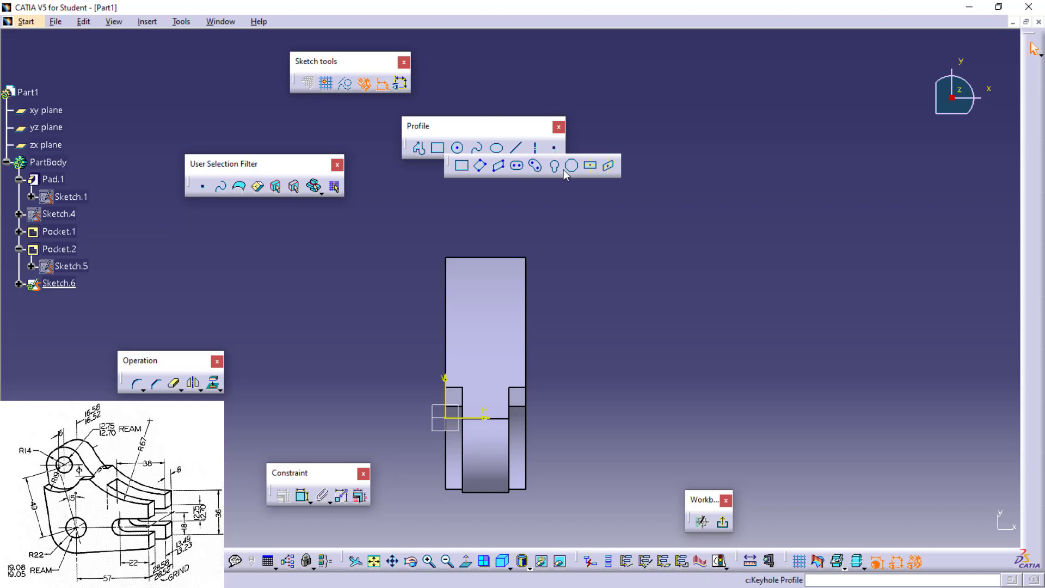
click(462, 165)
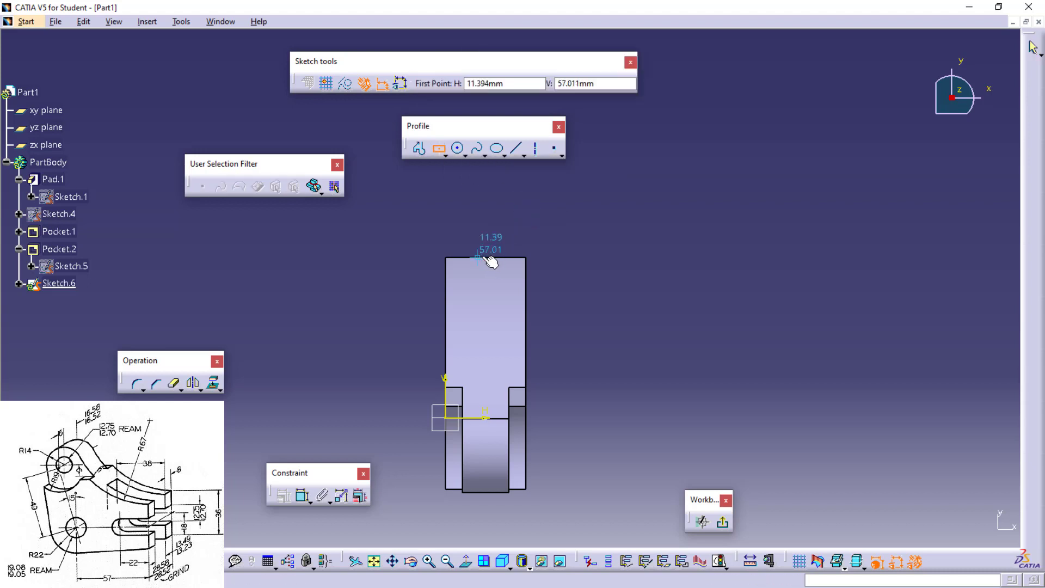
click(484, 293)
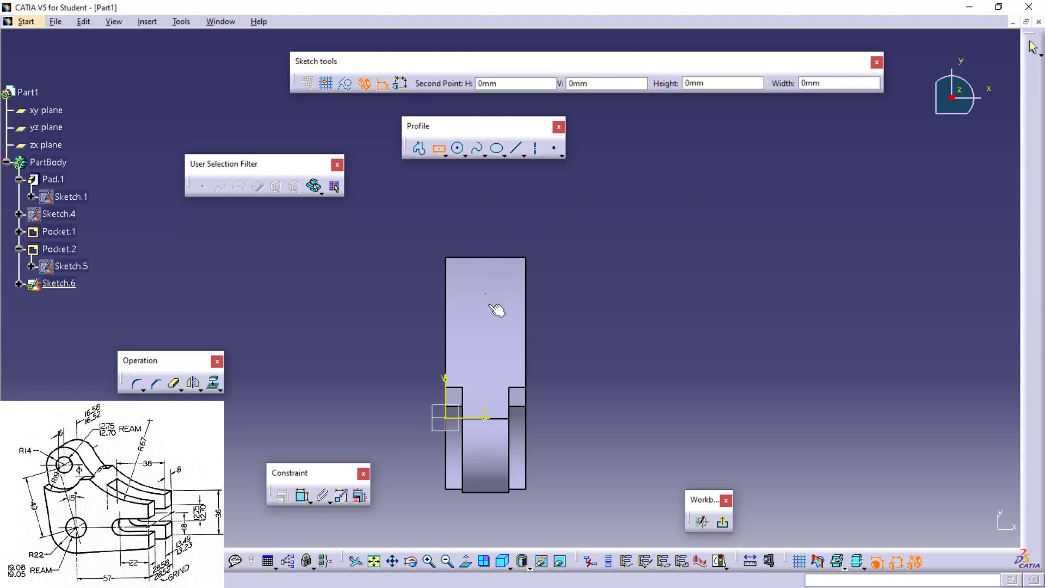
click(506, 350)
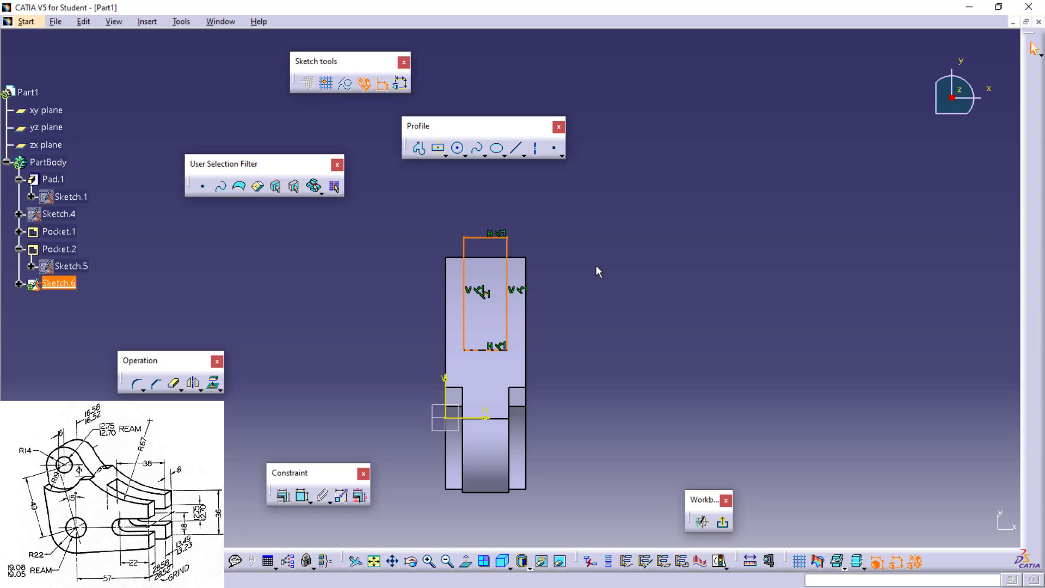
Step: Dimension the rectangle's center from the bracket's vertical side edge aligned with the sketch origin and set it to 28.52/2
click(551, 259)
click(485, 257)
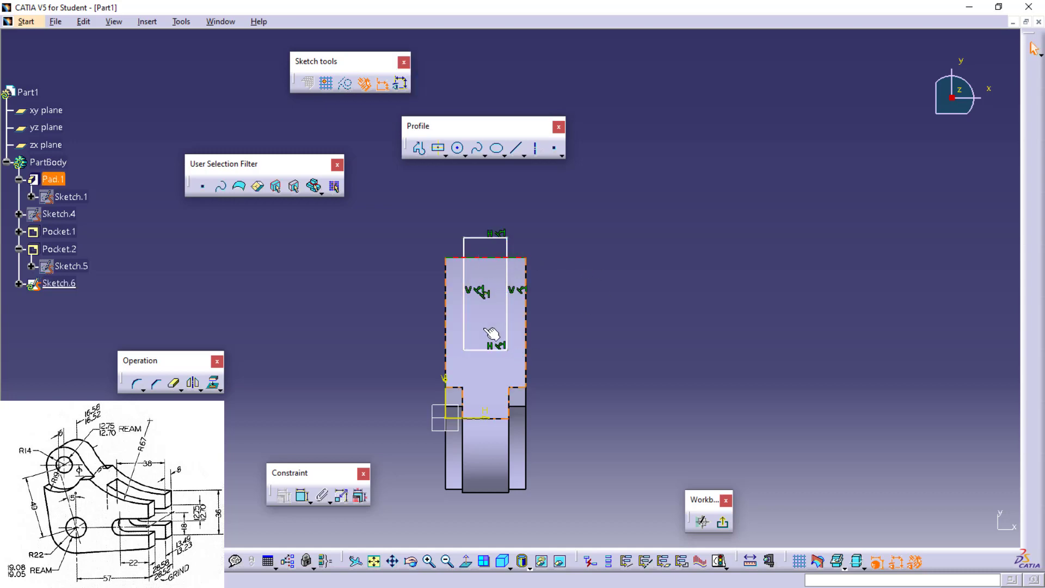
click(373, 310)
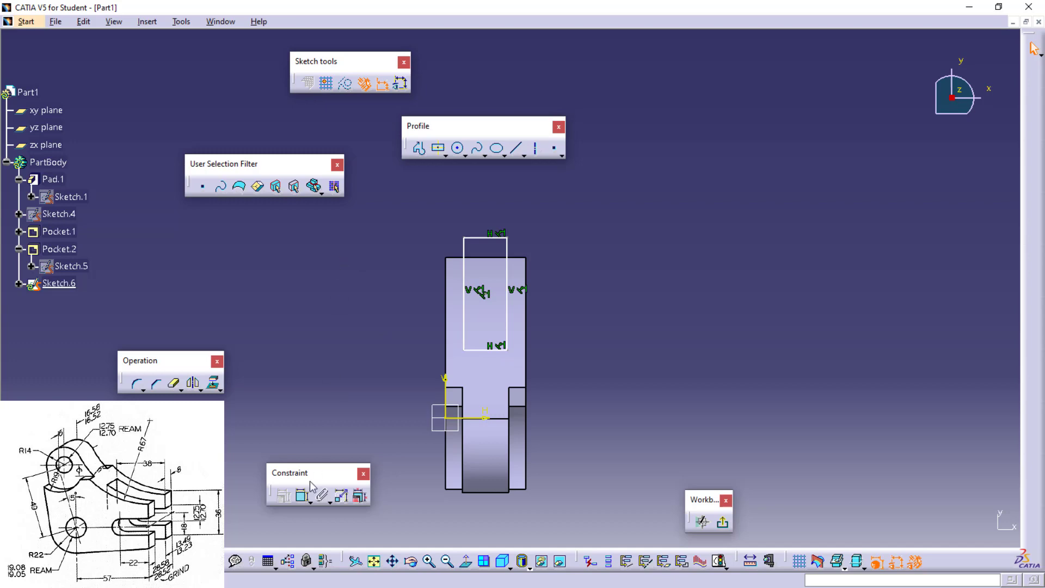
click(302, 497)
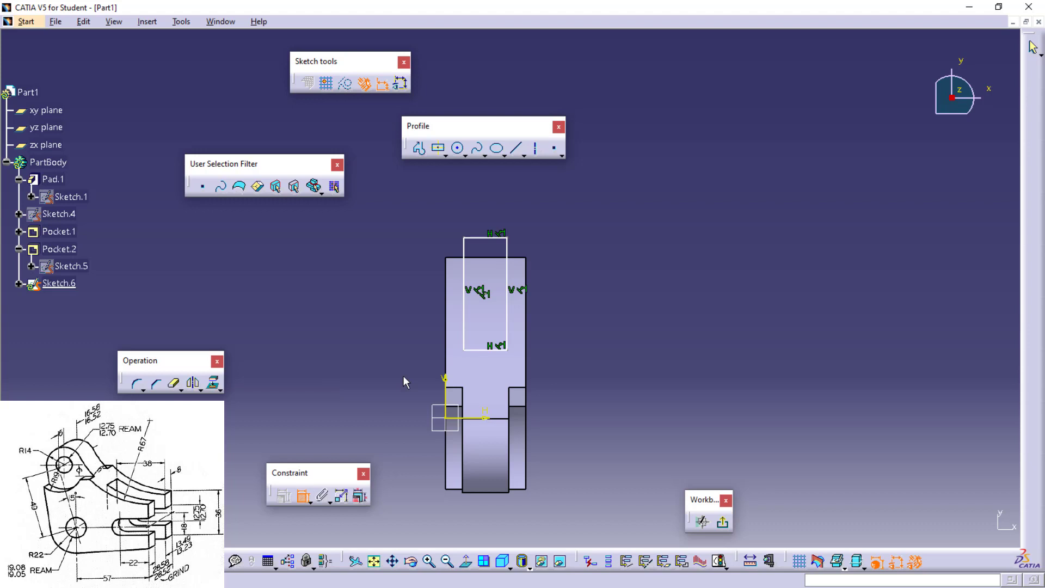
click(452, 338)
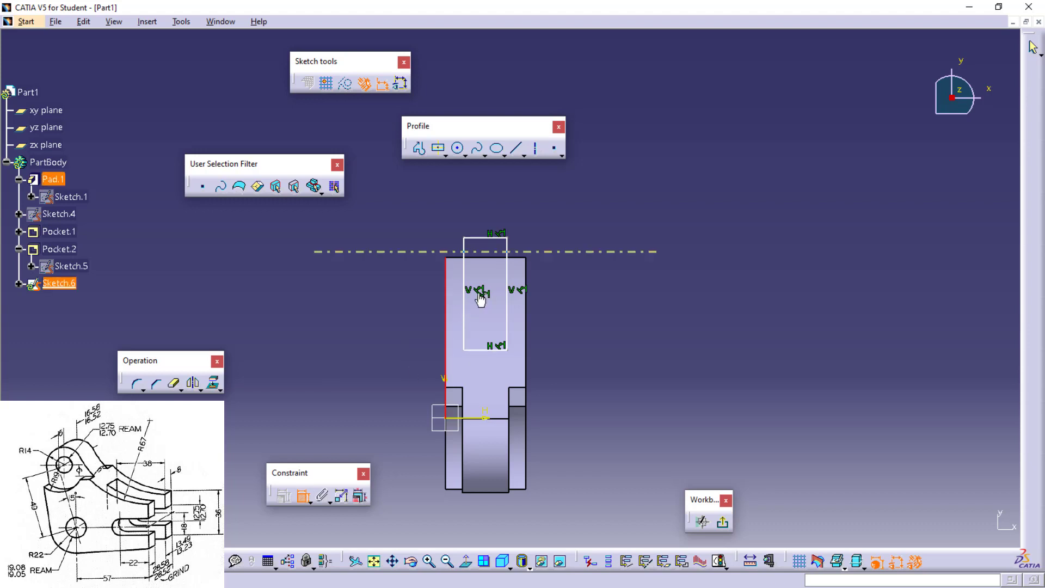
click(493, 297)
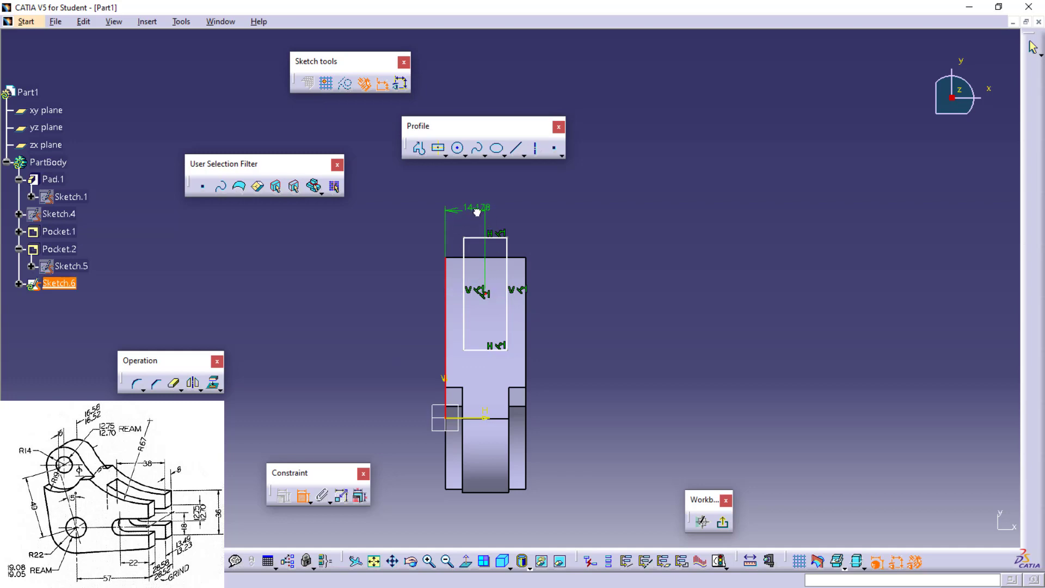
double_click(469, 219)
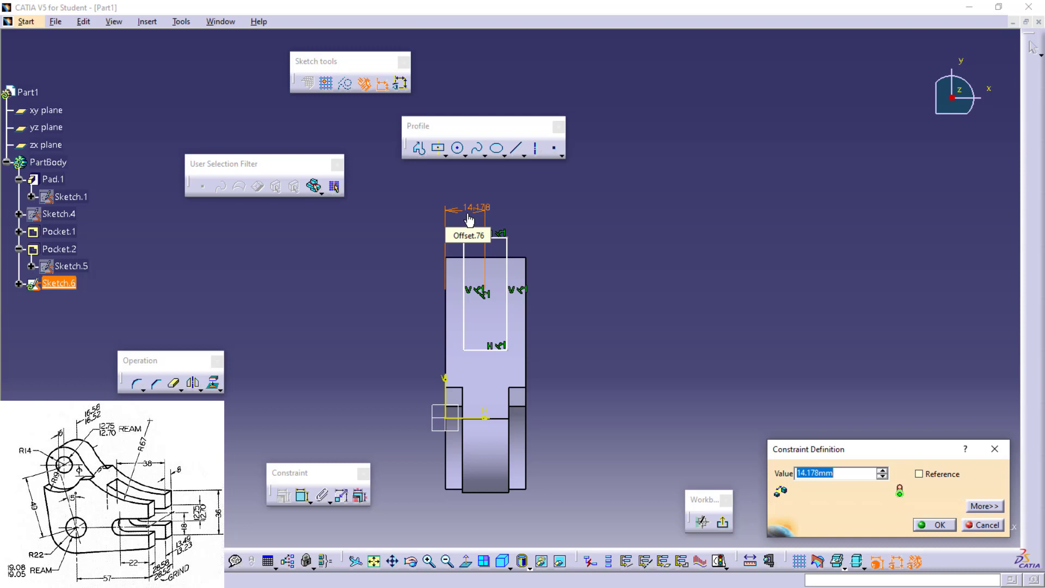
text(28.52/2)
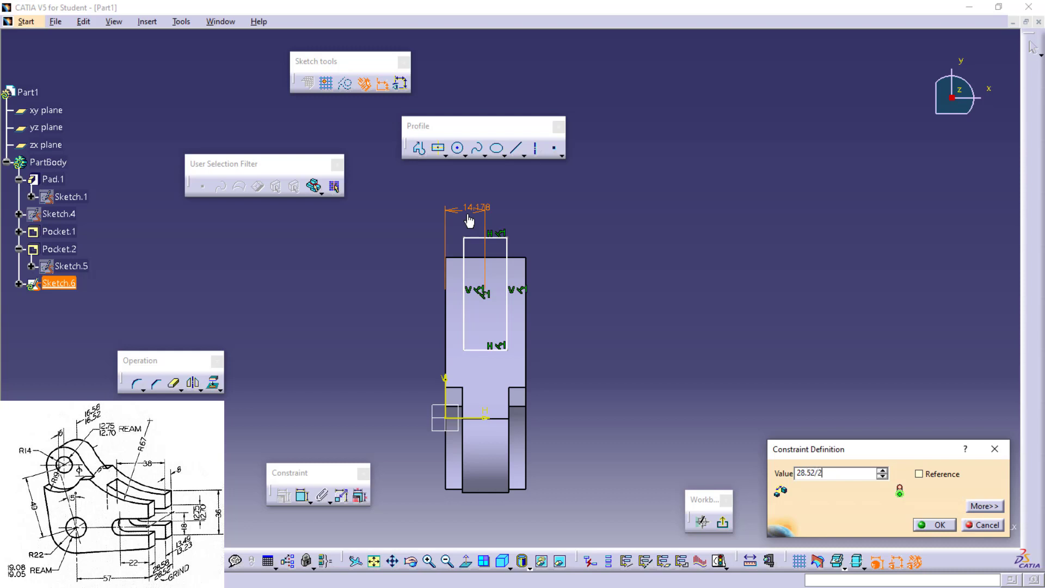
key(Return)
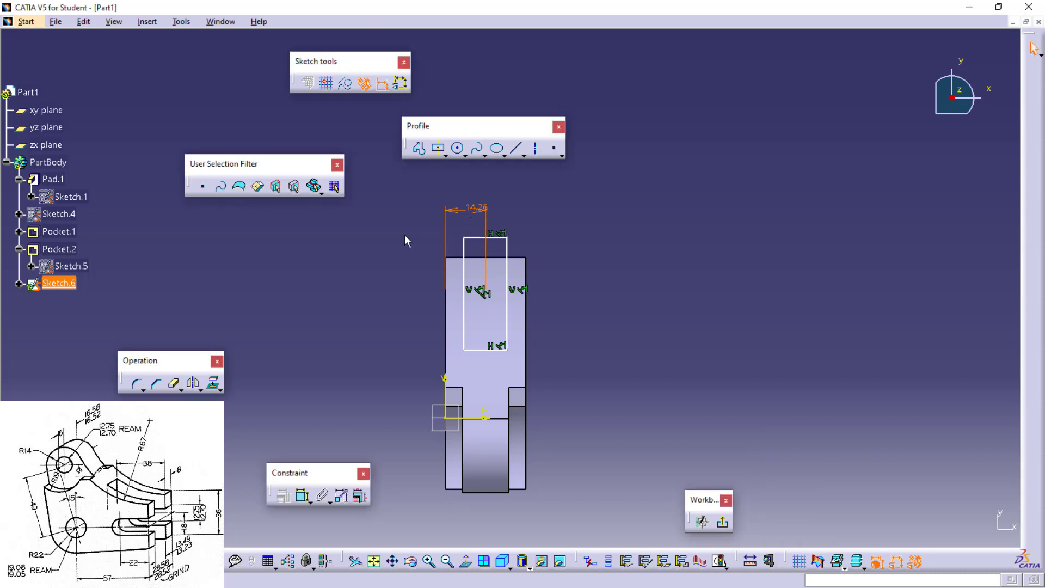
Step: Dimension the rectangle's width and set it to 13.23 mm
click(388, 252)
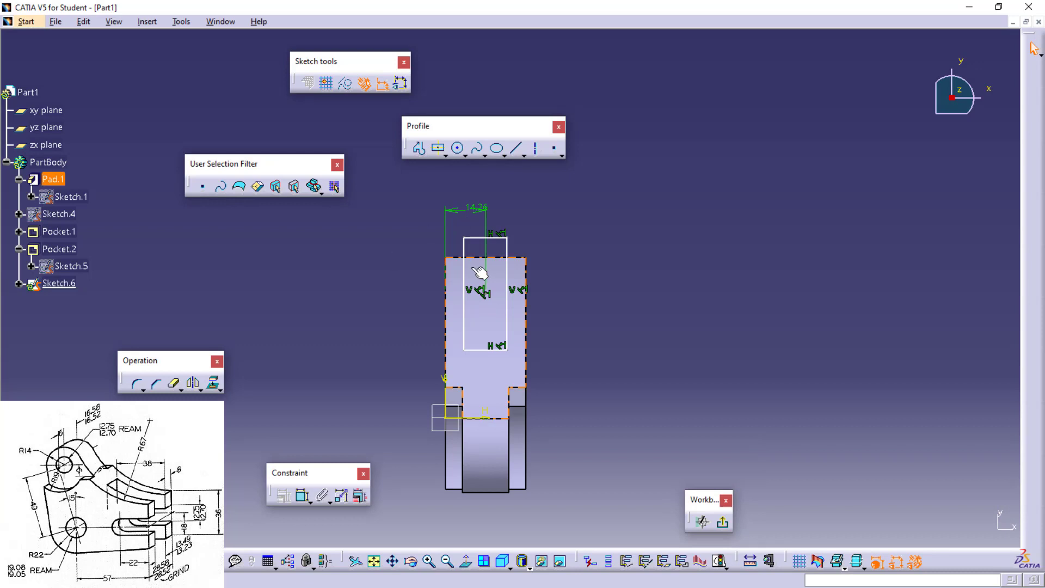
click(483, 238)
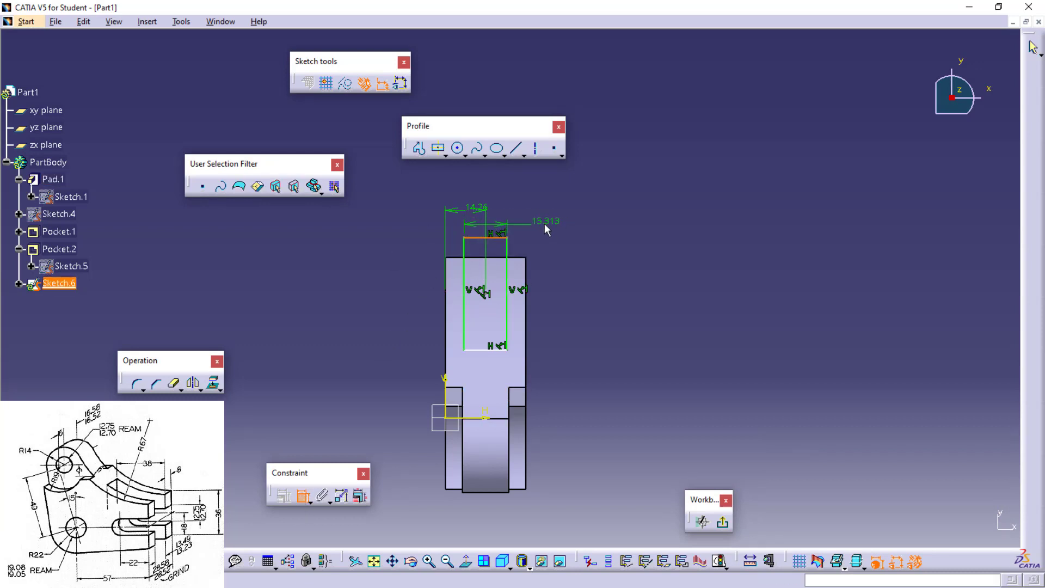
click(544, 223)
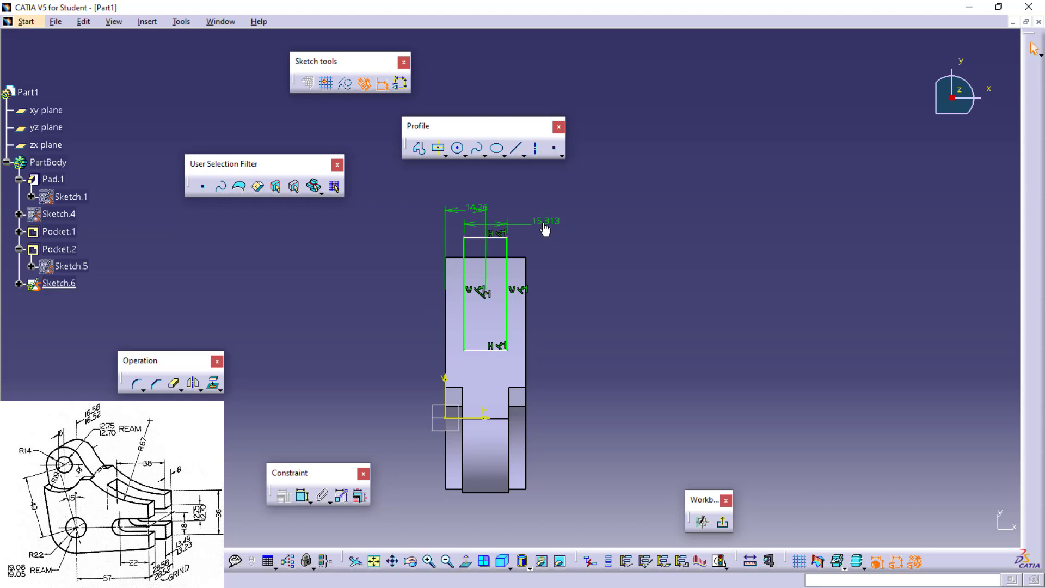
double_click(541, 228)
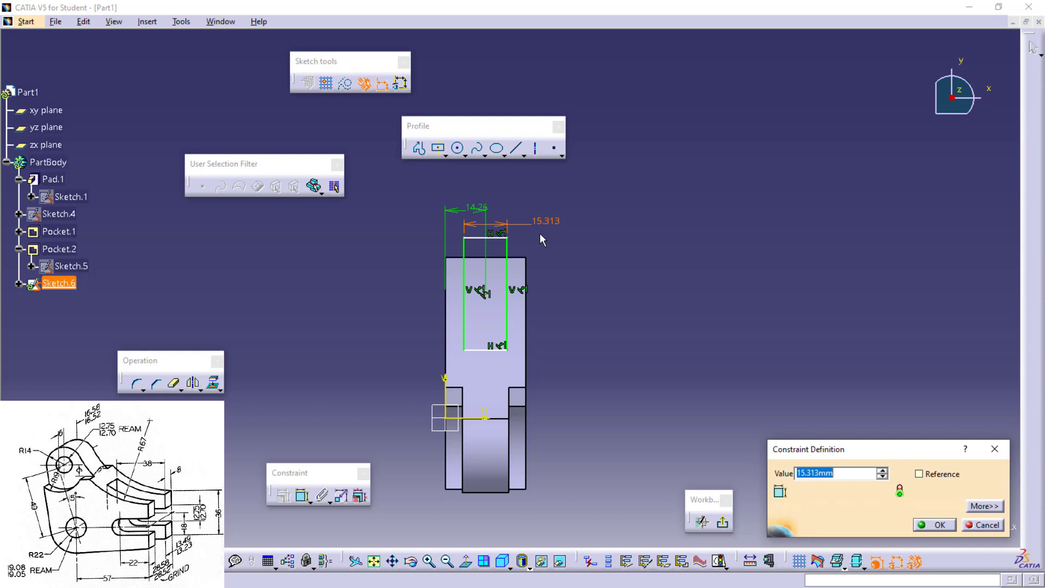
text(13.23)
click(940, 524)
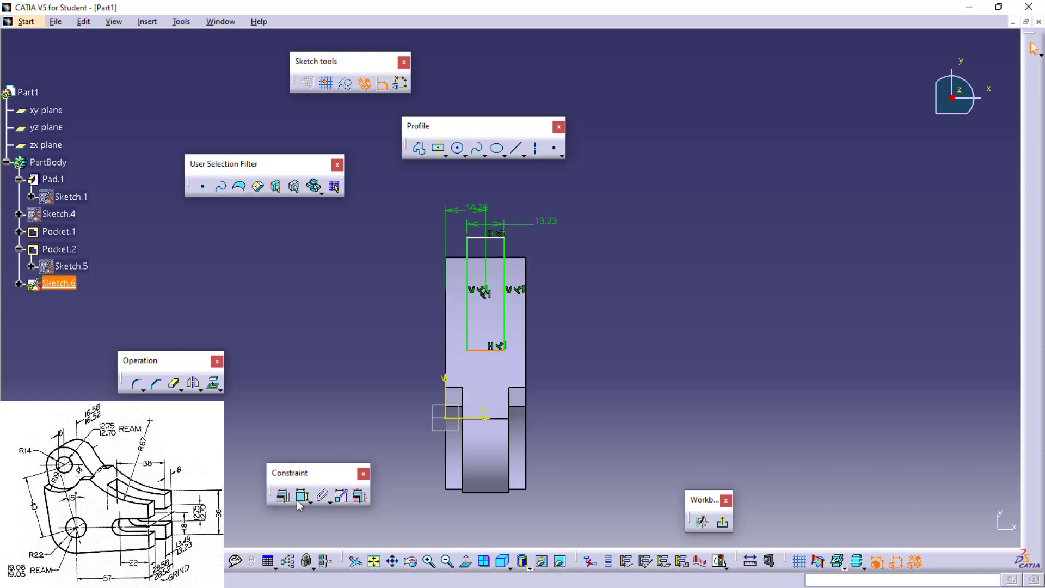
Step: Dimension the rectangle's inner edge from the bracket's outer end edge and set the distance to 38 mm
click(524, 258)
click(595, 295)
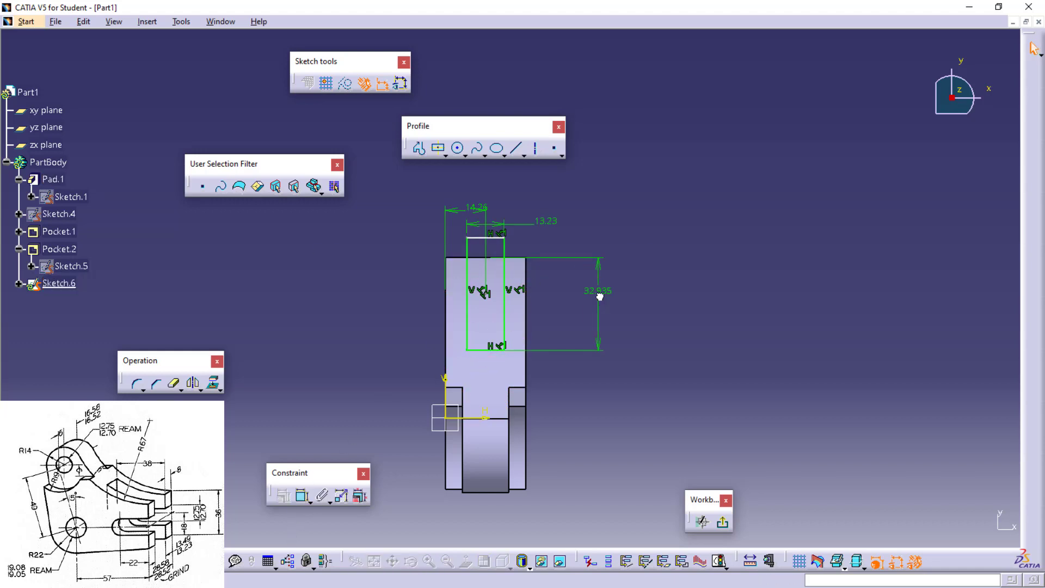
double_click(589, 298)
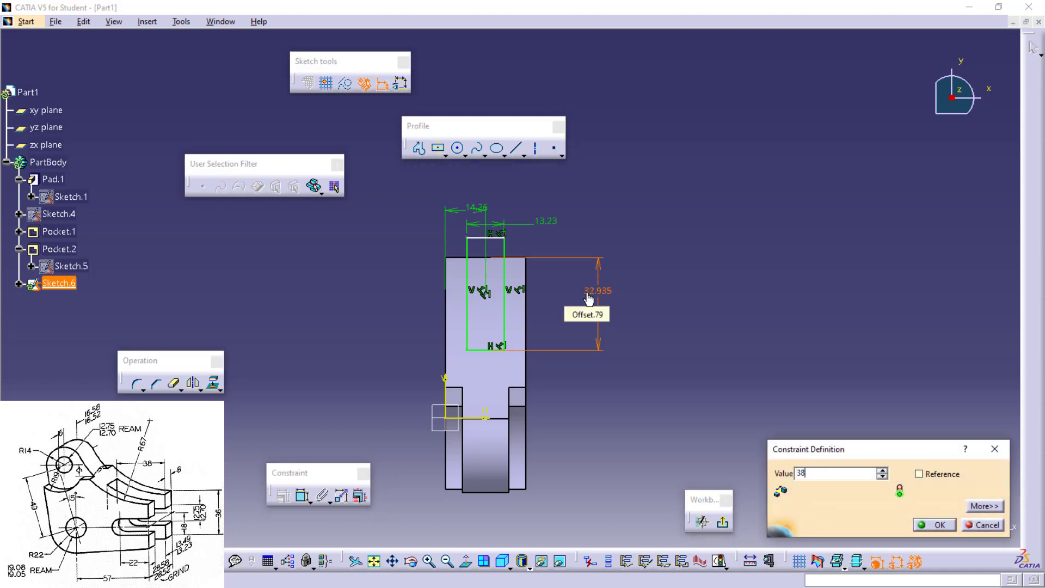
key(Return)
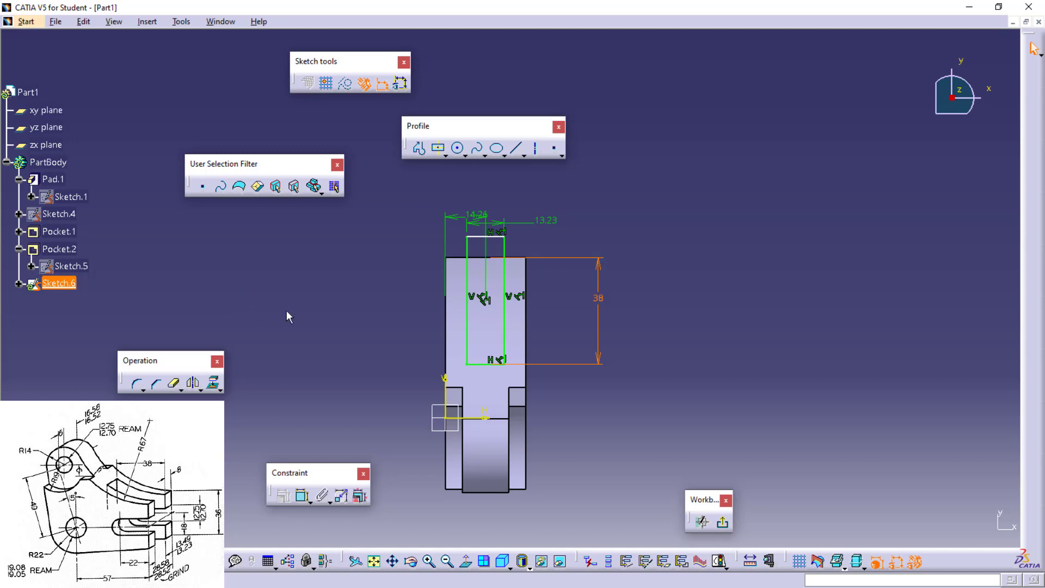
Step: Exit the sketch and start a pocket from the rectangle with a Dimension limit and mirrored extent
click(722, 523)
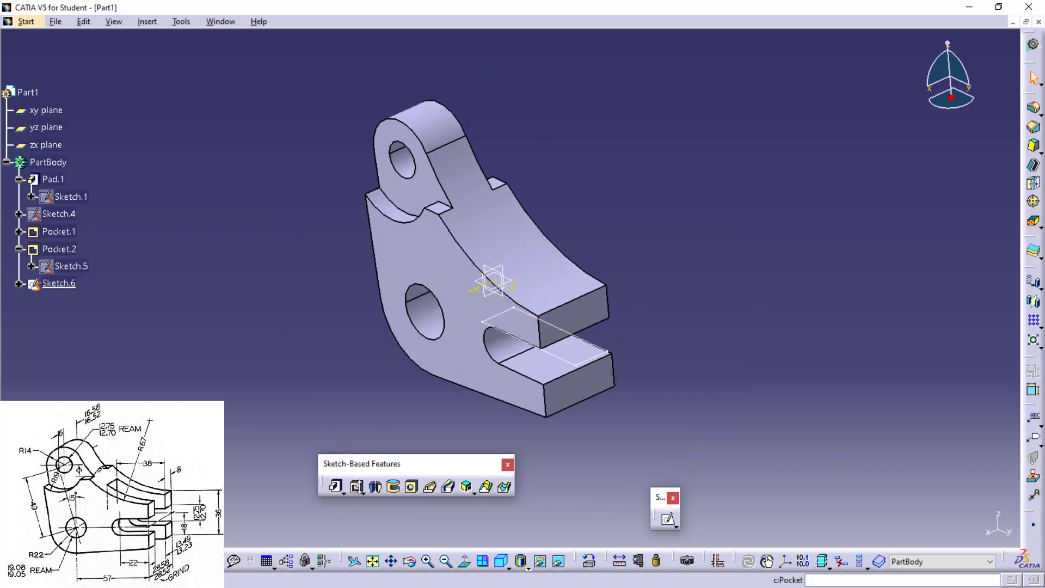
click(355, 486)
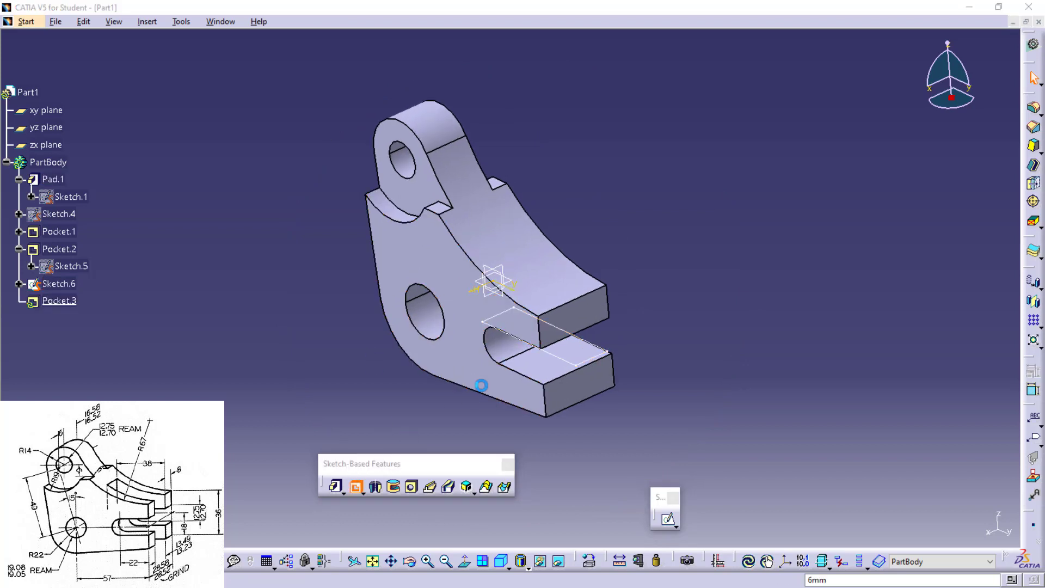
click(567, 365)
click(915, 357)
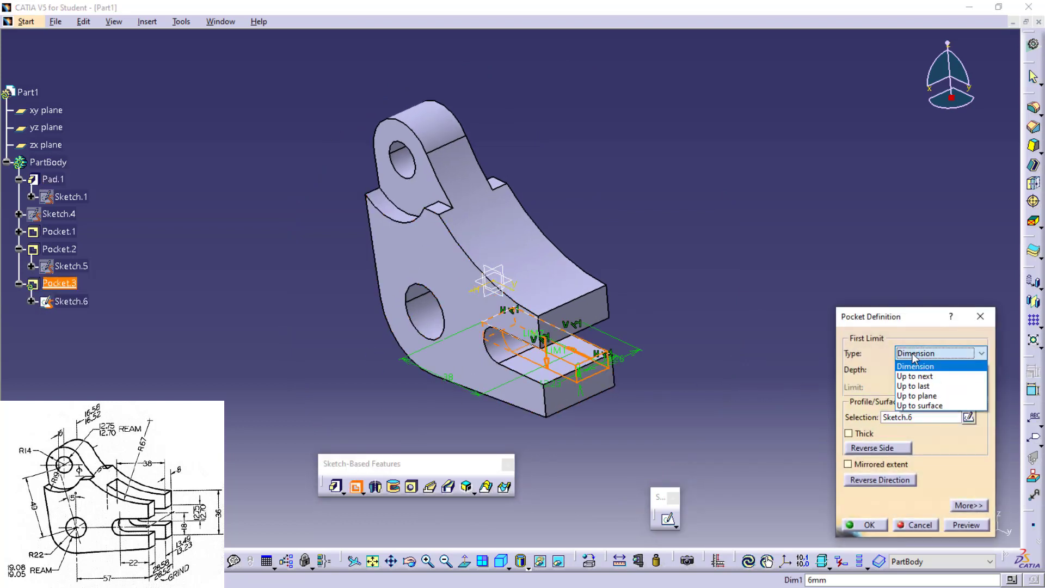
click(911, 355)
click(908, 353)
click(908, 353)
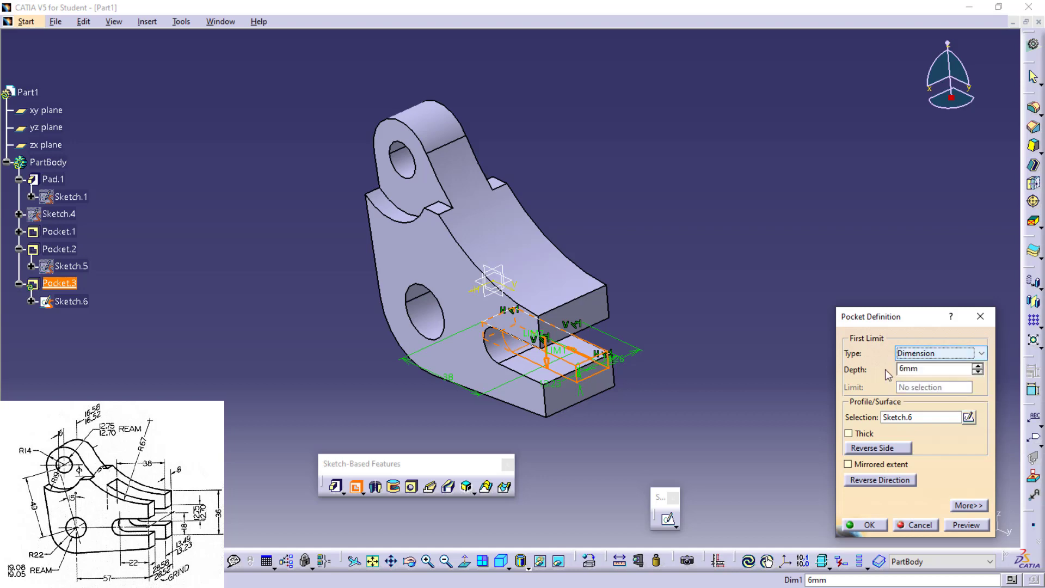
click(847, 465)
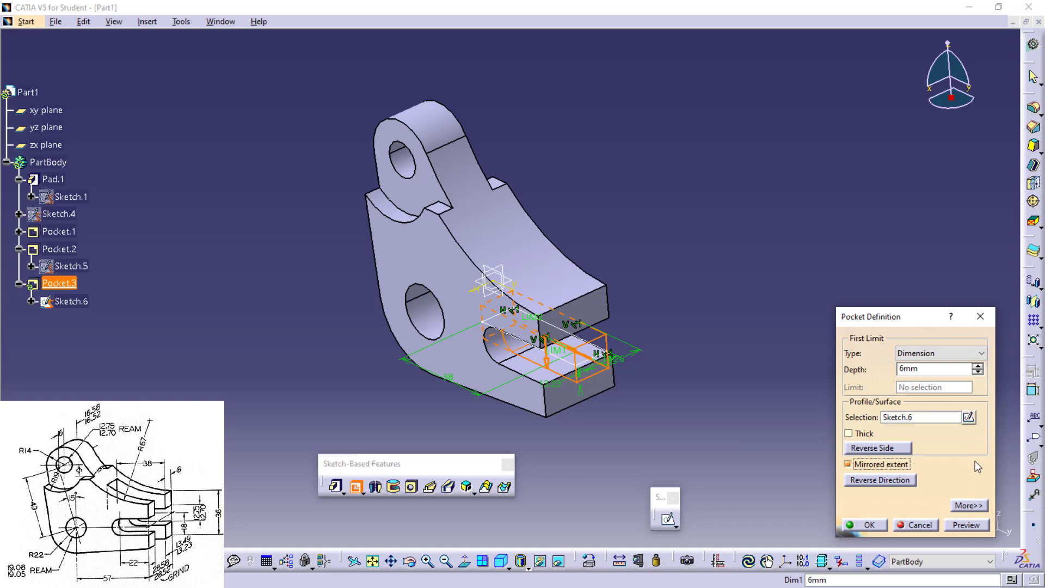
Step: Set the mirrored pocket's depth to 35 mm and create the cut through the fork end
click(977, 367)
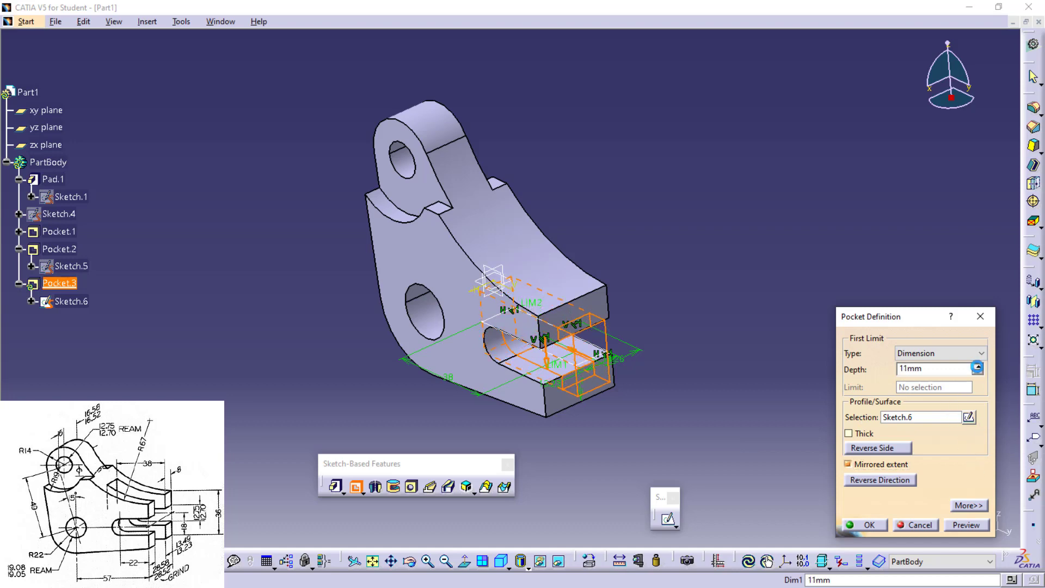
click(977, 366)
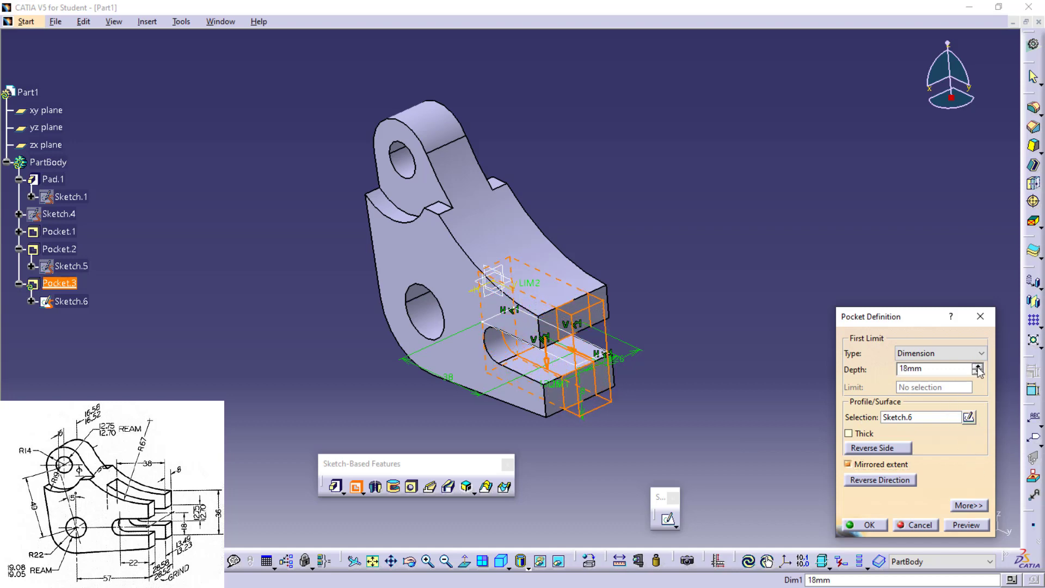
click(977, 367)
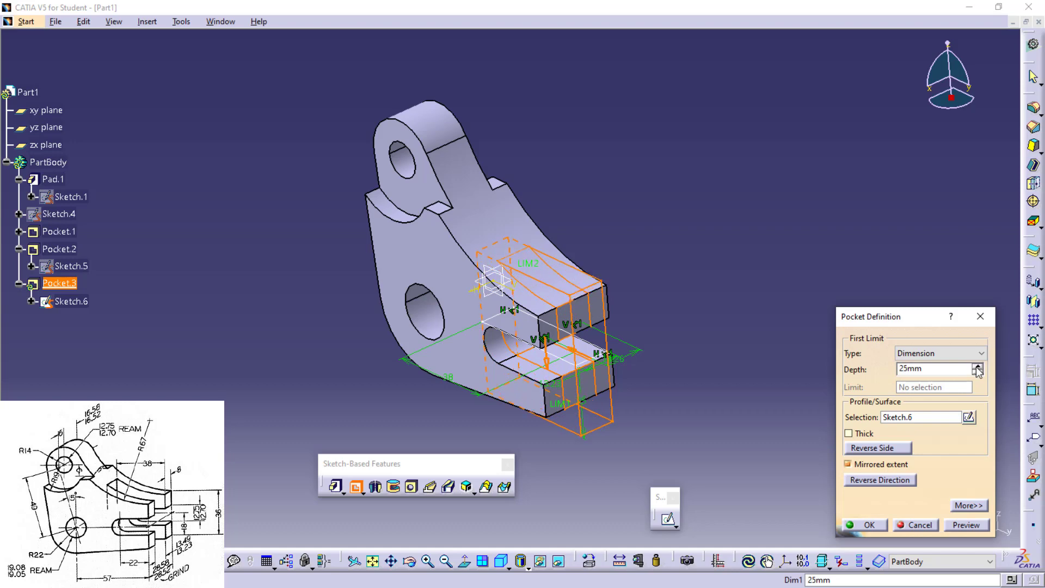
click(978, 366)
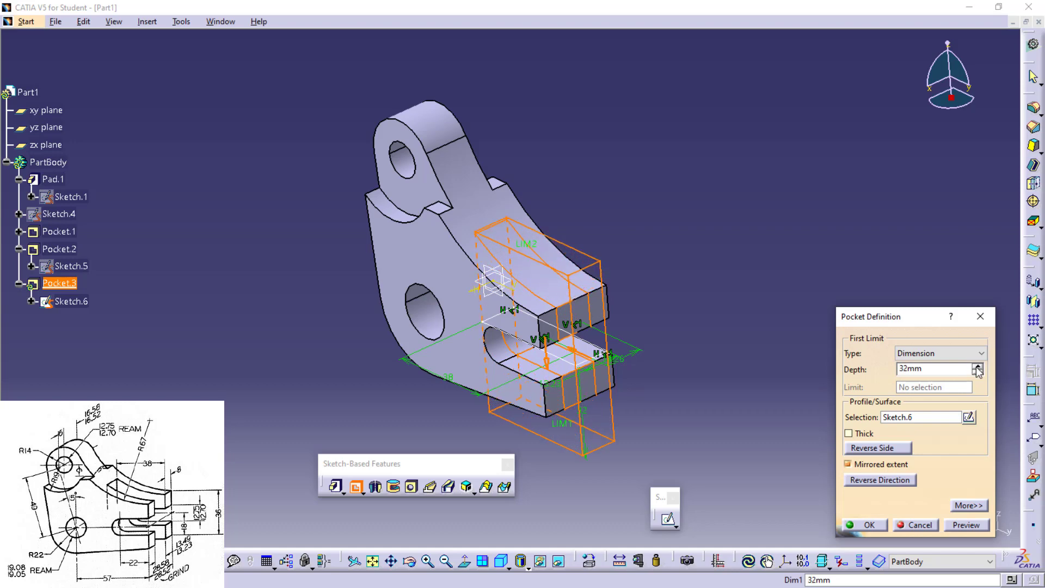
click(977, 366)
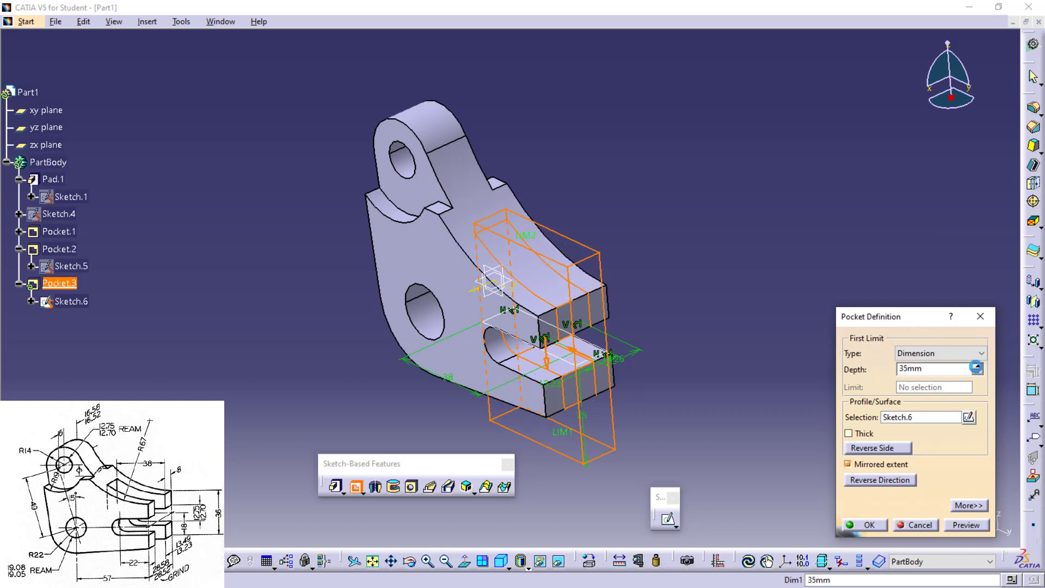
click(967, 524)
click(877, 525)
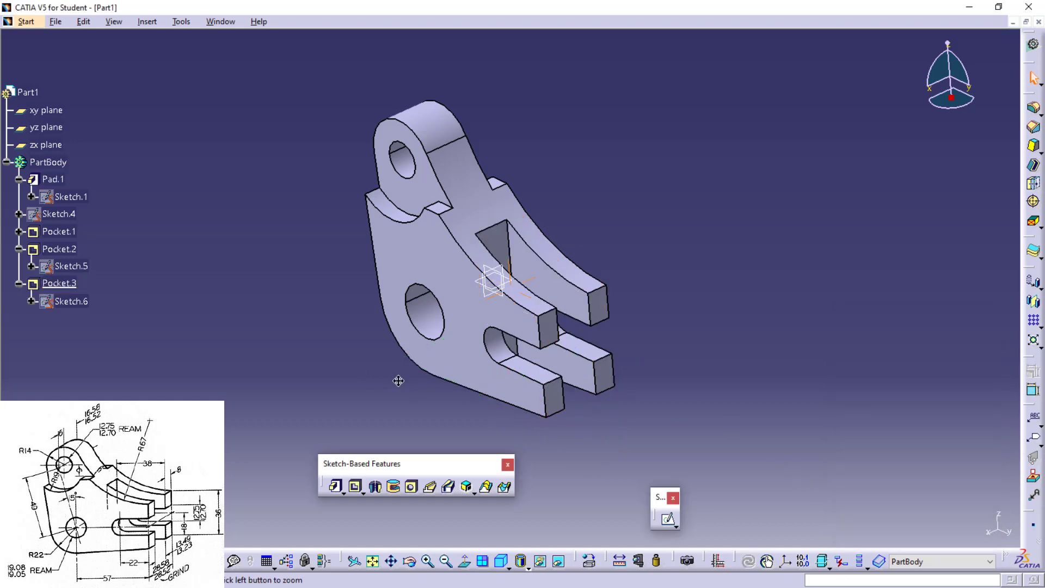
mouse_move(398, 380)
middle_down()
mouse_move(679, 450)
mouse_move(436, 391)
mouse_move(387, 362)
mouse_move(391, 380)
mouse_move(357, 373)
mouse_move(367, 353)
middle_up()
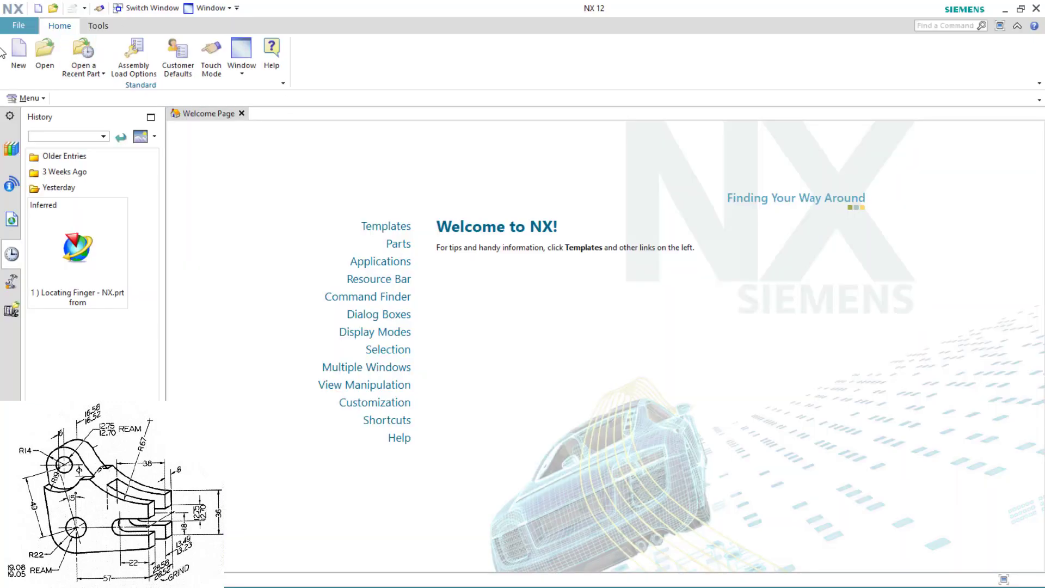
Step: In Siemens NX, create a new millimetre Model part and open an on-plane sketch on the XZ datum plane
click(19, 54)
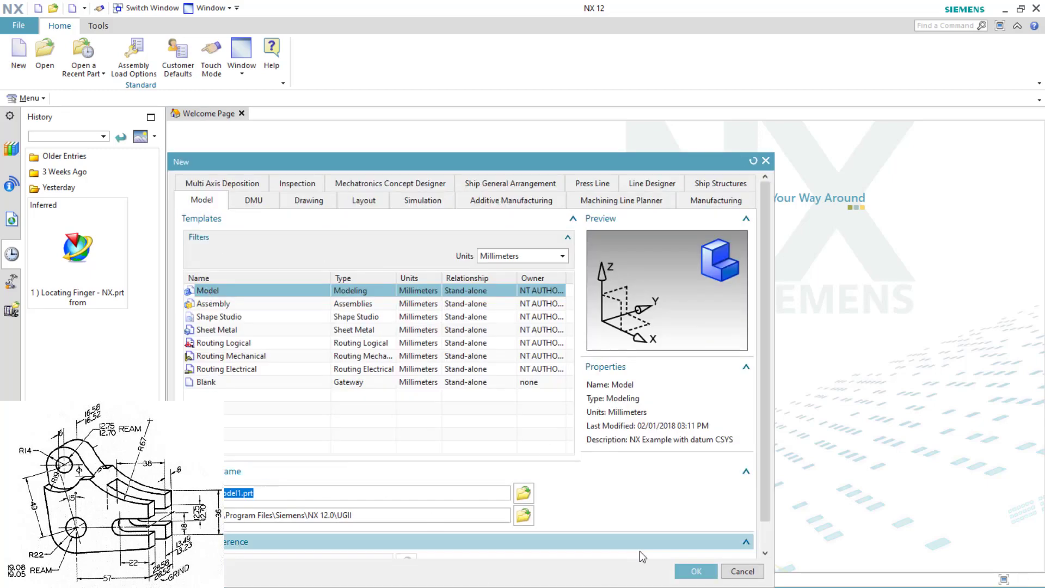
click(696, 571)
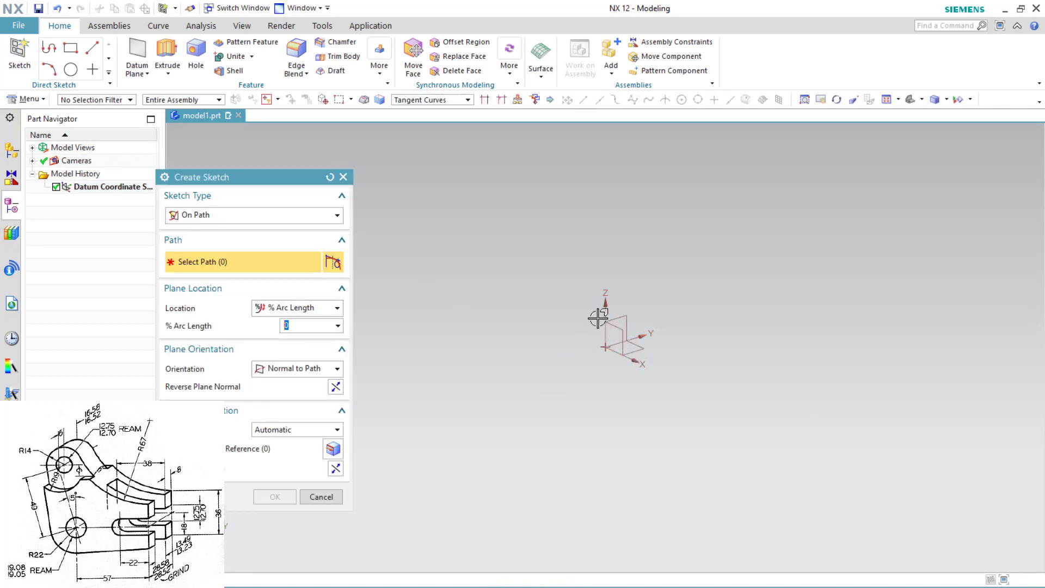
click(216, 216)
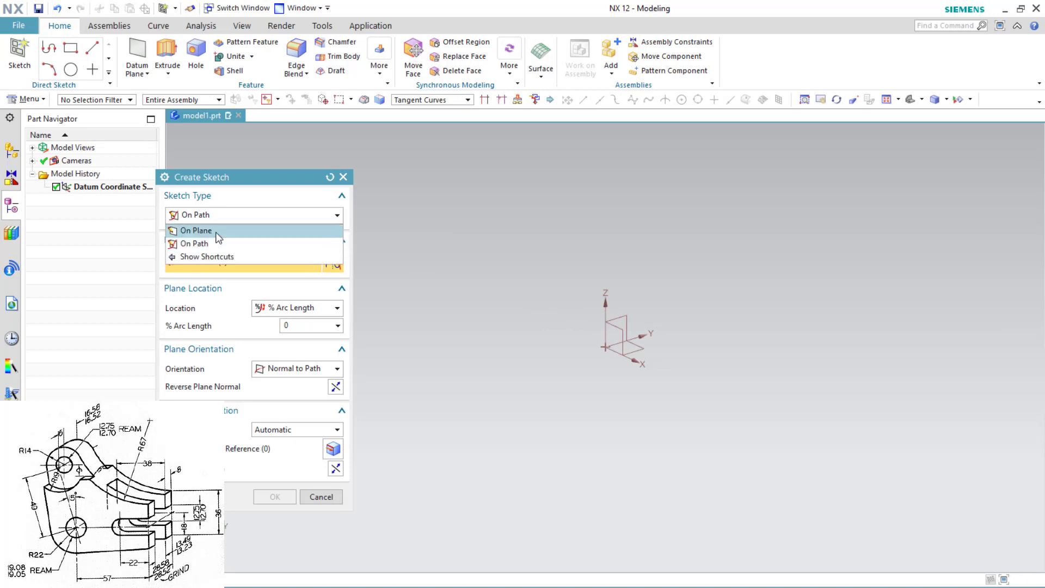
click(215, 232)
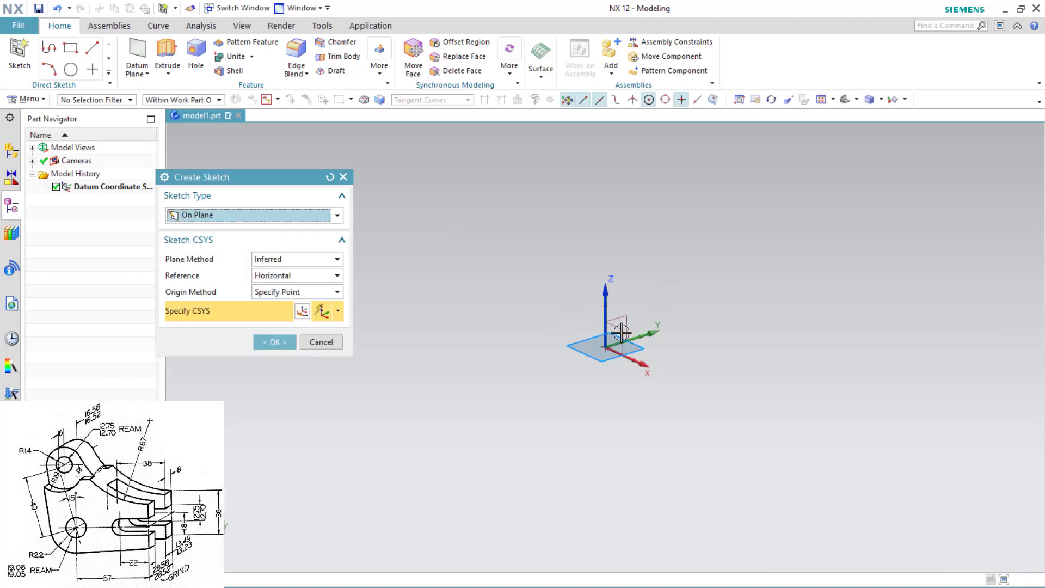
click(619, 333)
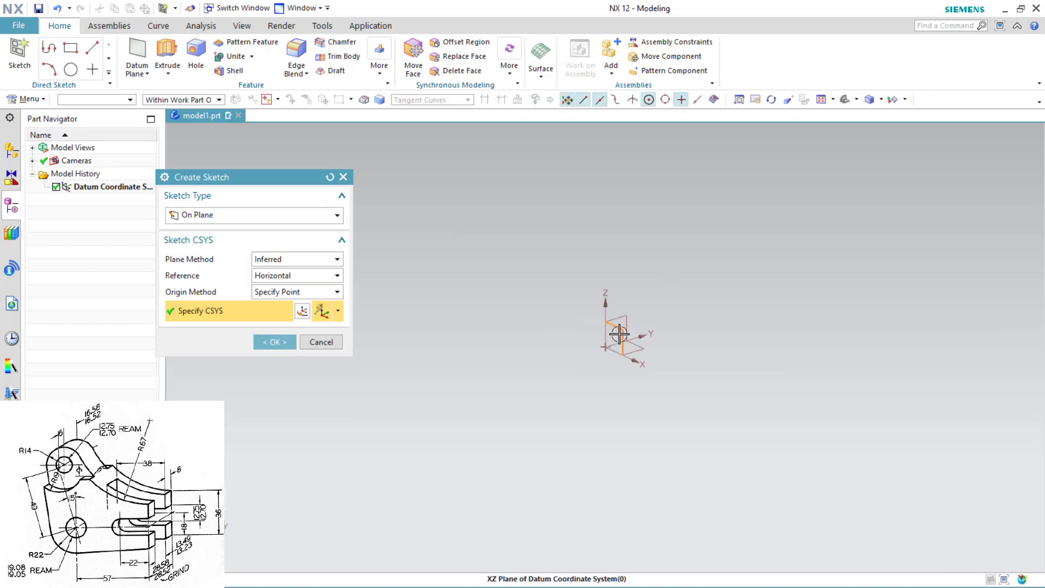
click(272, 342)
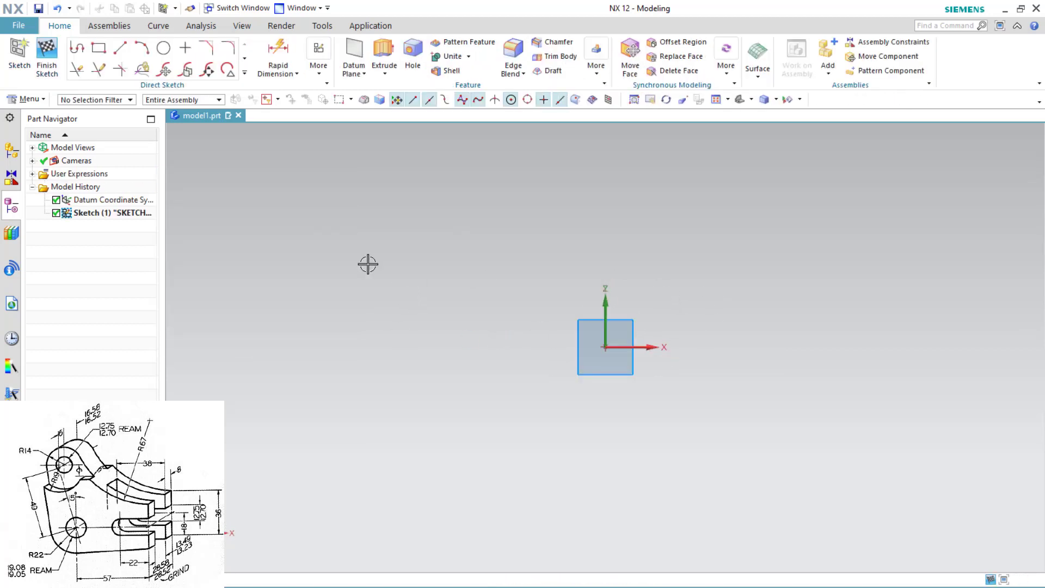
Step: Draw two concentric circles centred on the sketch origin, with diameters of 44 mm and 19 mm
click(163, 48)
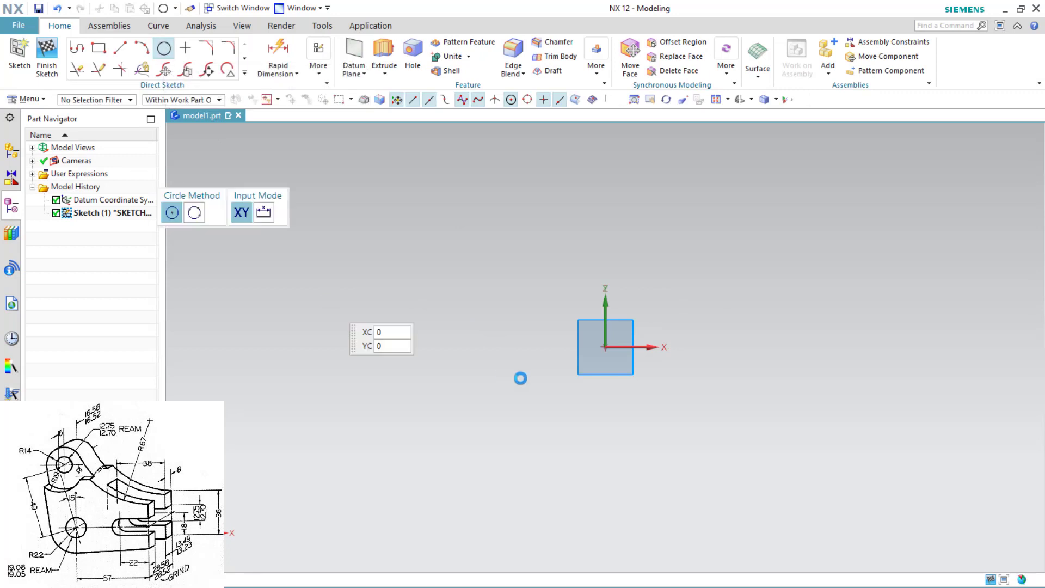
click(605, 347)
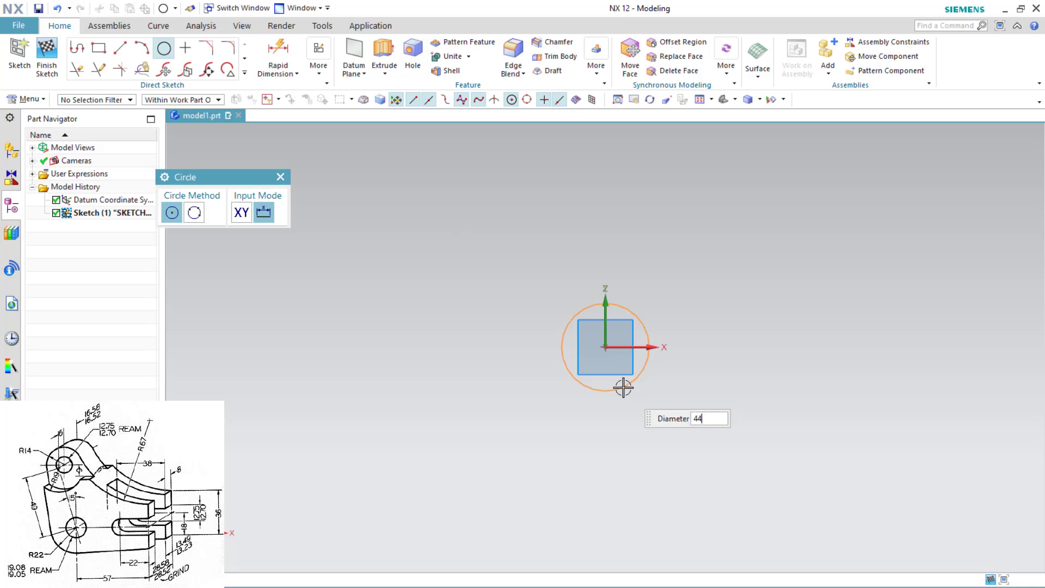
key(Return)
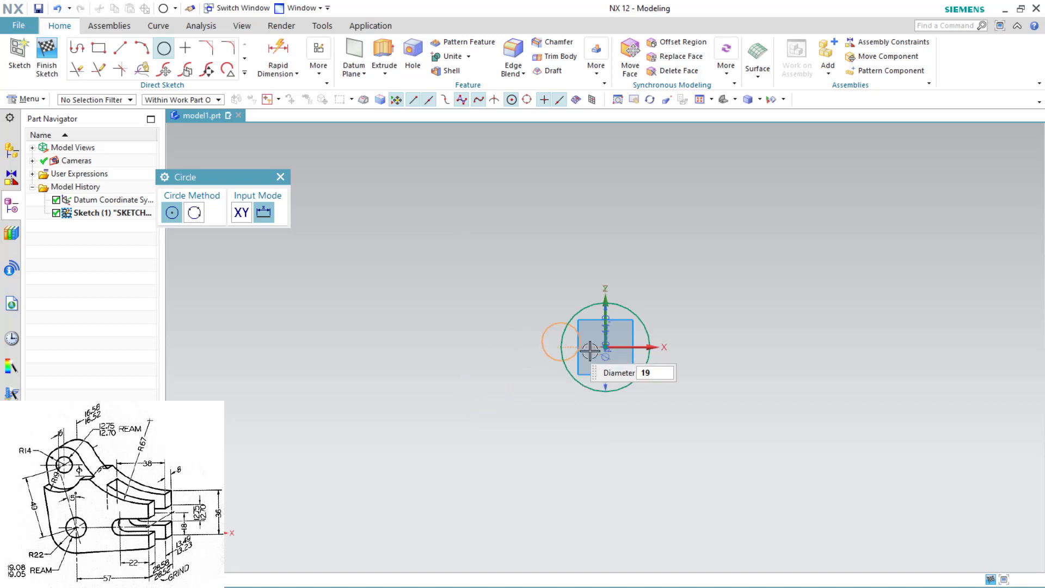
click(607, 348)
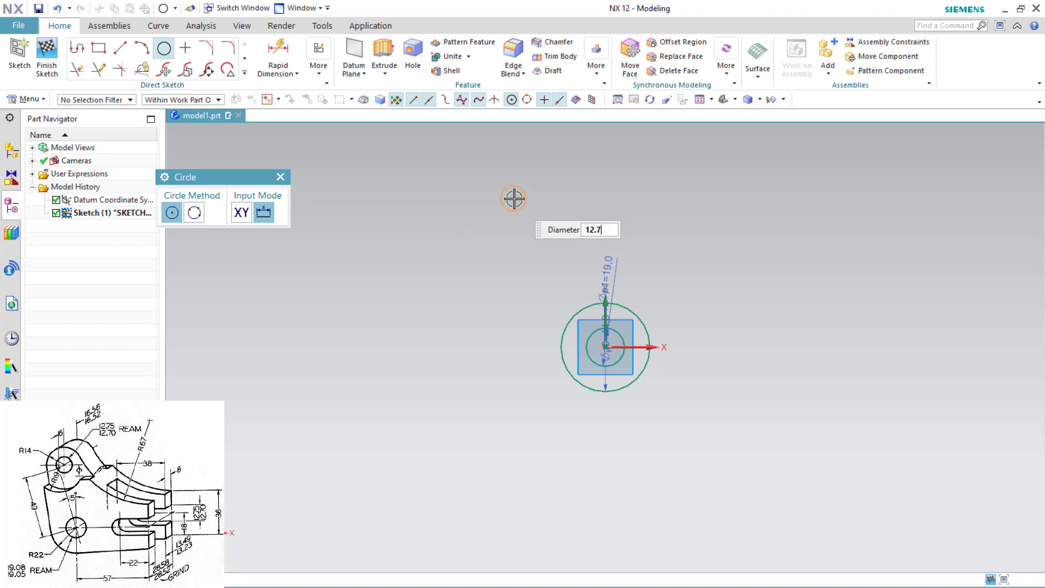
Step: Draw concentric 12.7 mm and 28 mm diameter circles centred about 45 mm left of and 74 mm above the origin
click(514, 199)
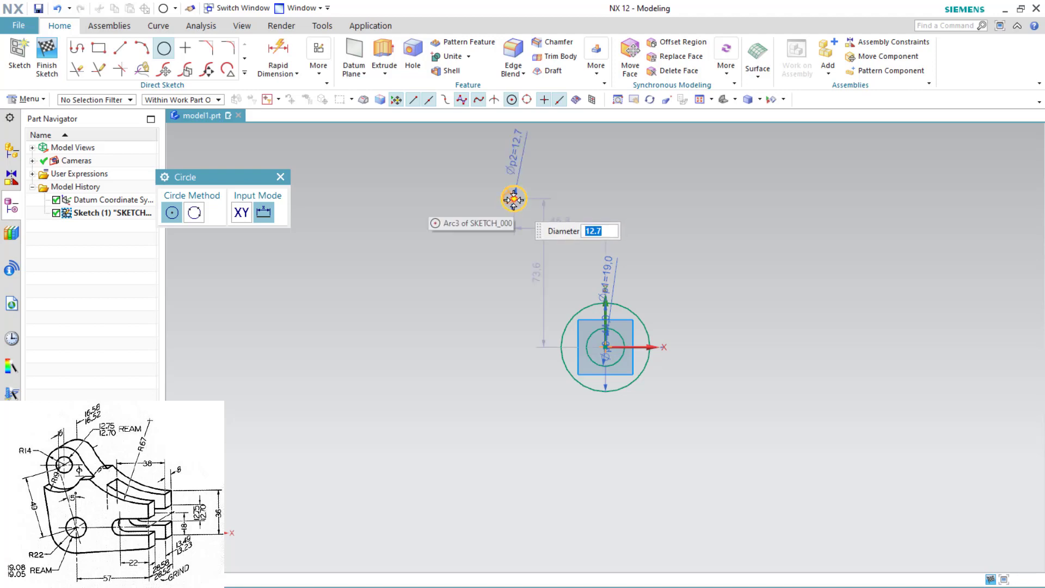
text(28)
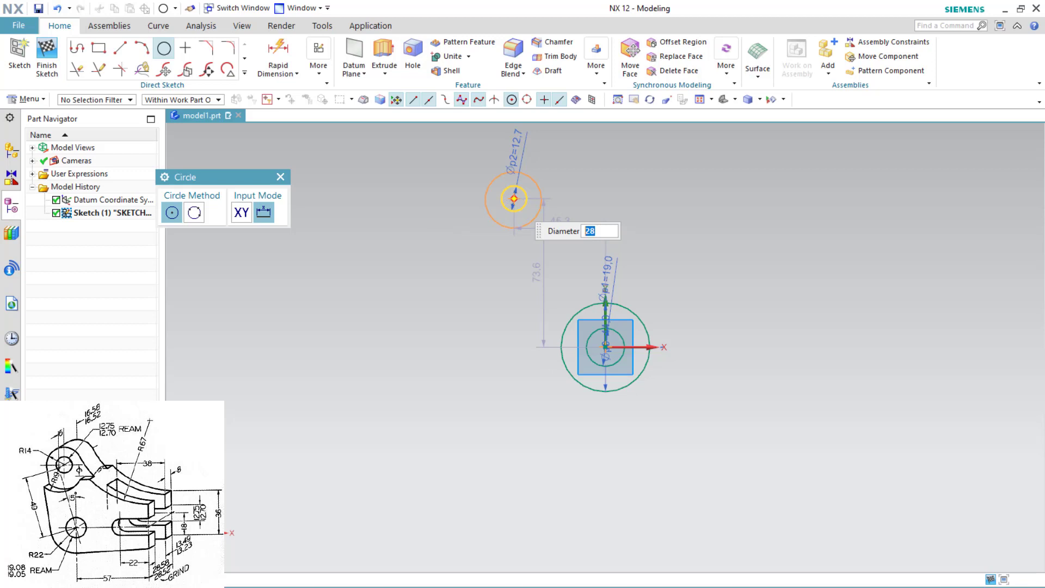
click(514, 198)
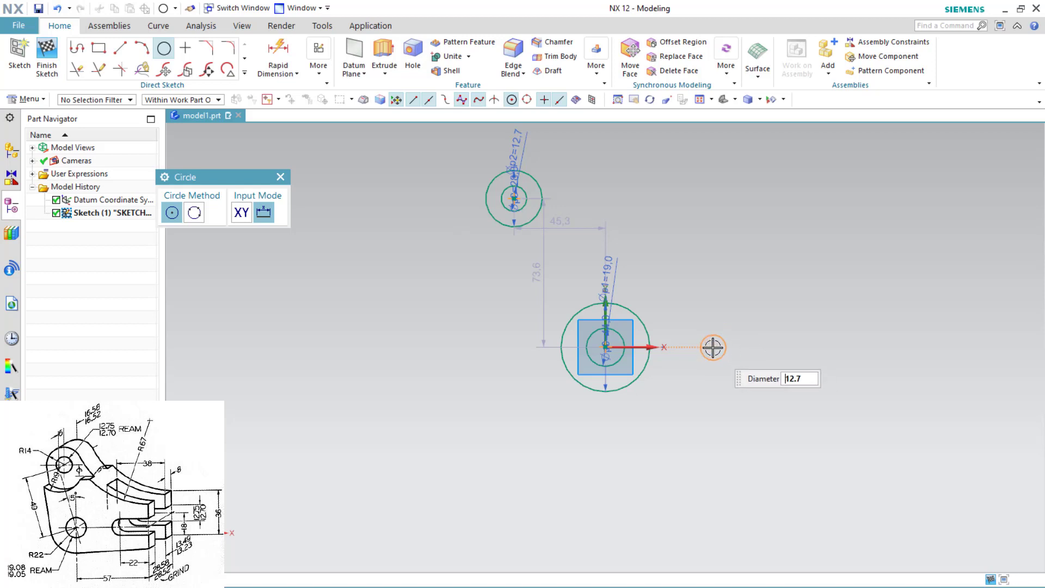
Step: Place a 12.7 mm diameter circle on the X axis about 53 mm from the origin
click(712, 347)
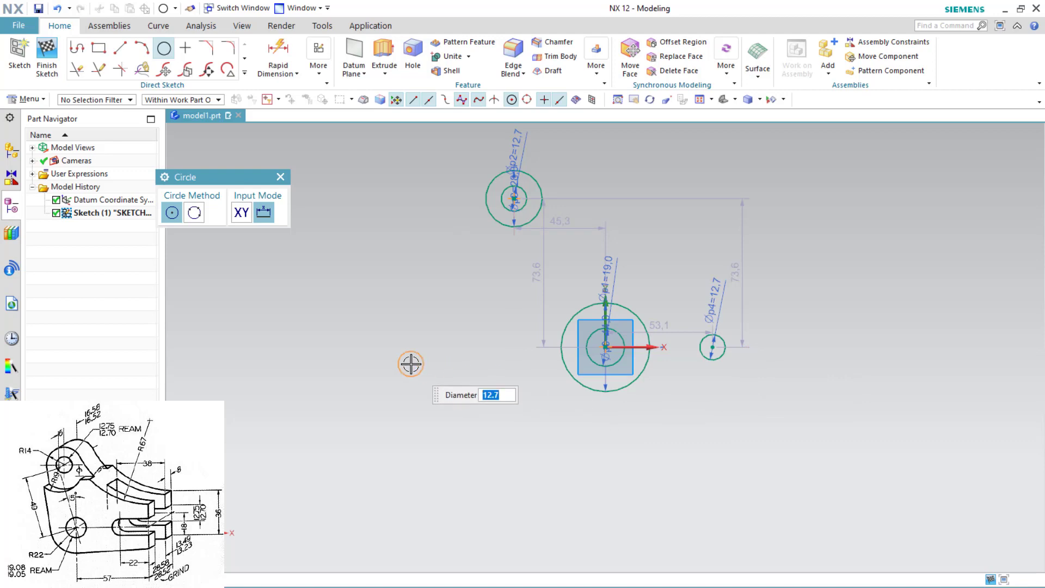
key(Escape)
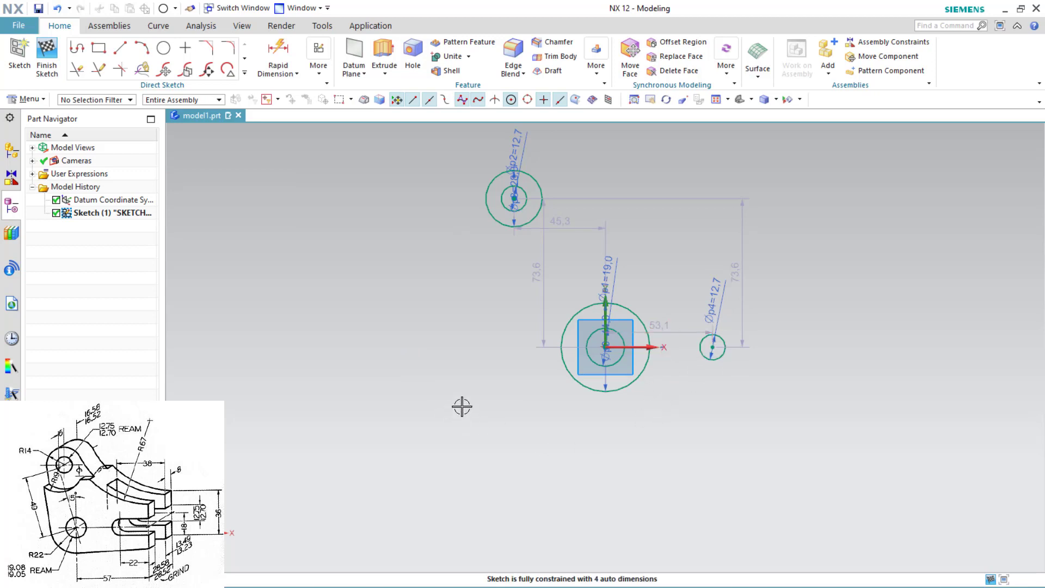
Step: Connect the origin to the centre of the upper concentric circles with a line and set its length to 49 mm
key(l)
click(605, 347)
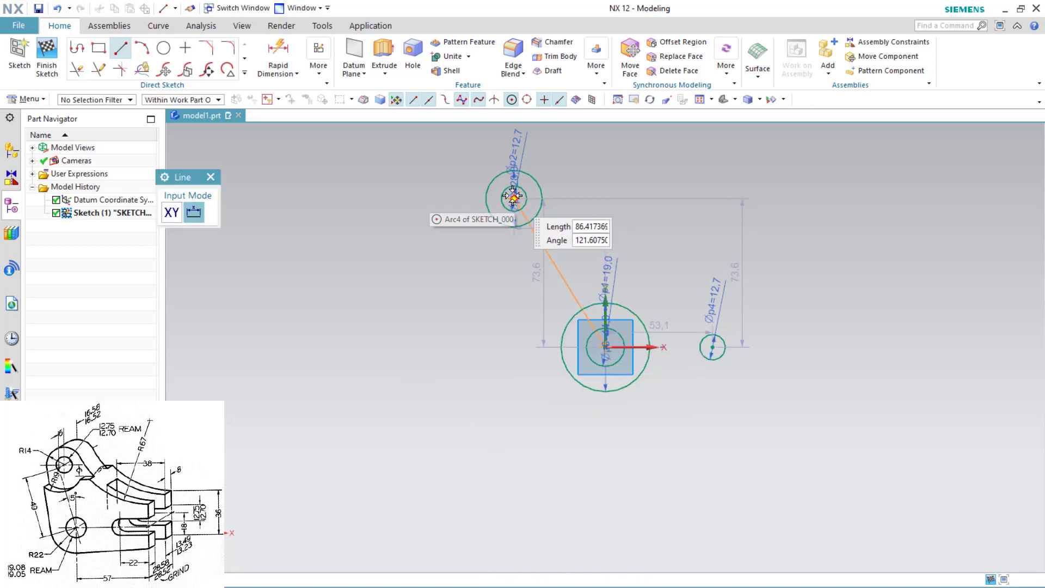
click(513, 197)
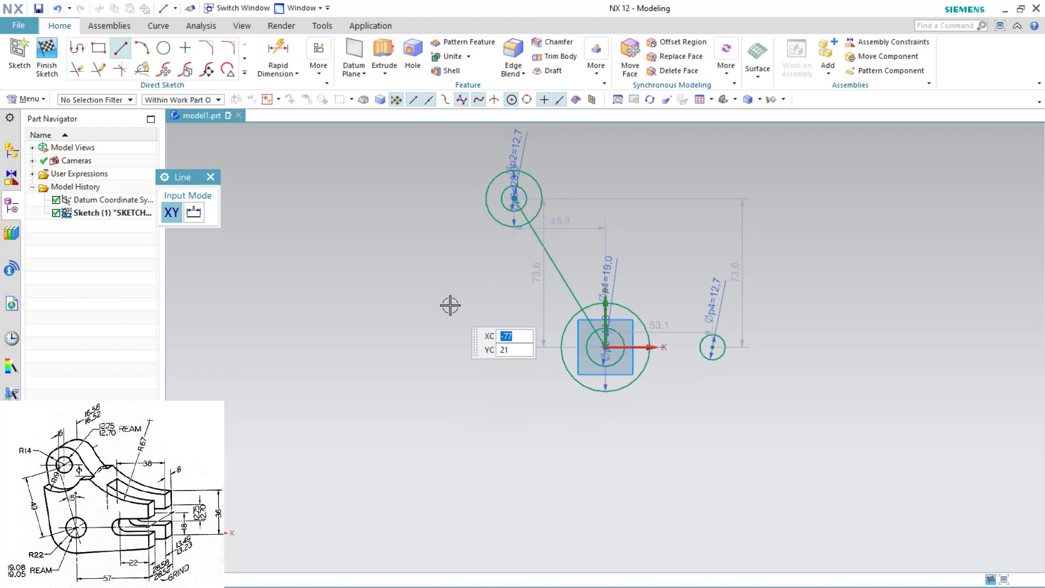
key(Escape)
key(d)
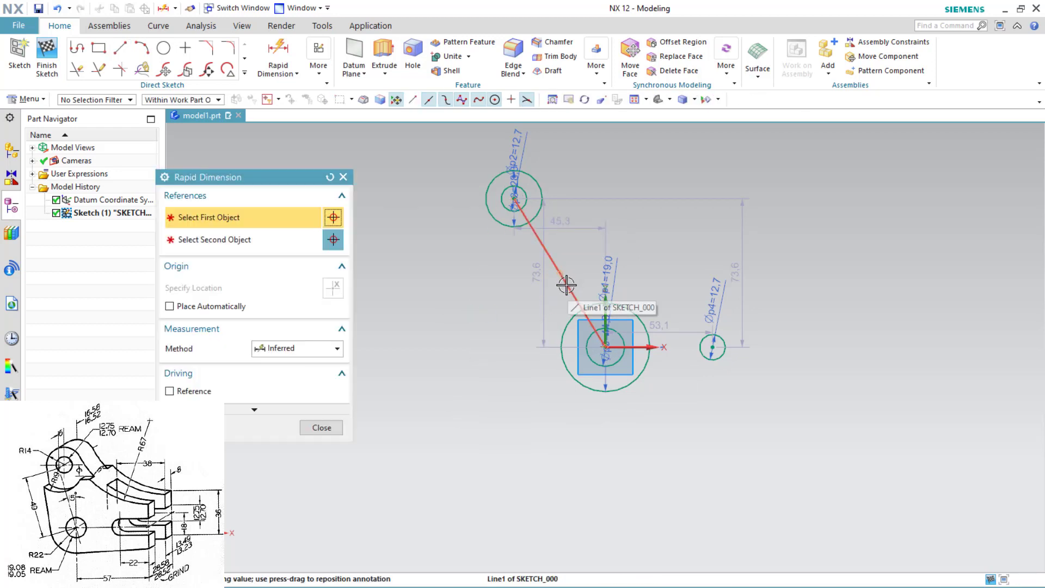
click(566, 284)
click(466, 380)
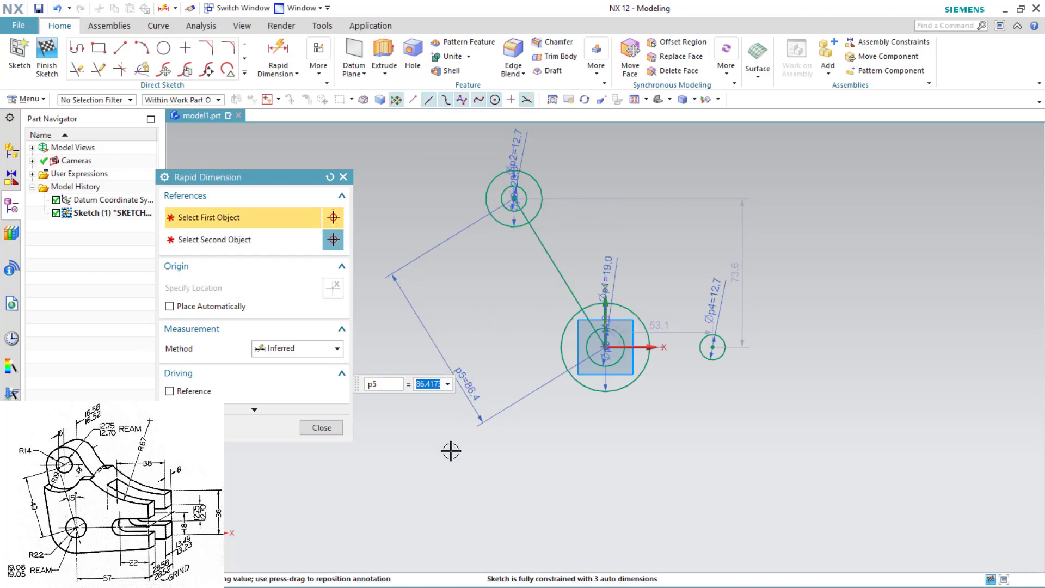
text(49)
key(Return)
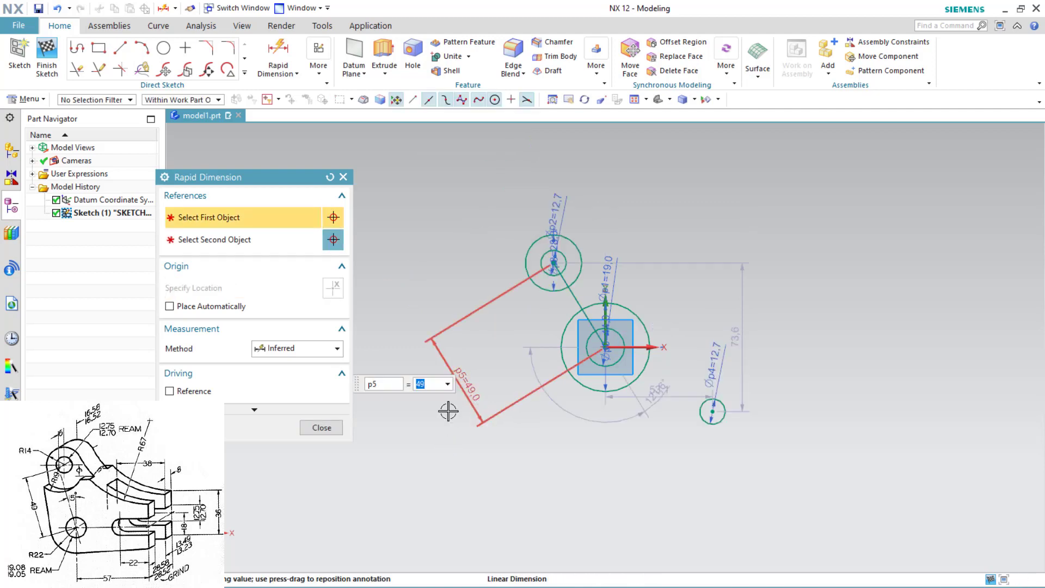
key(Escape)
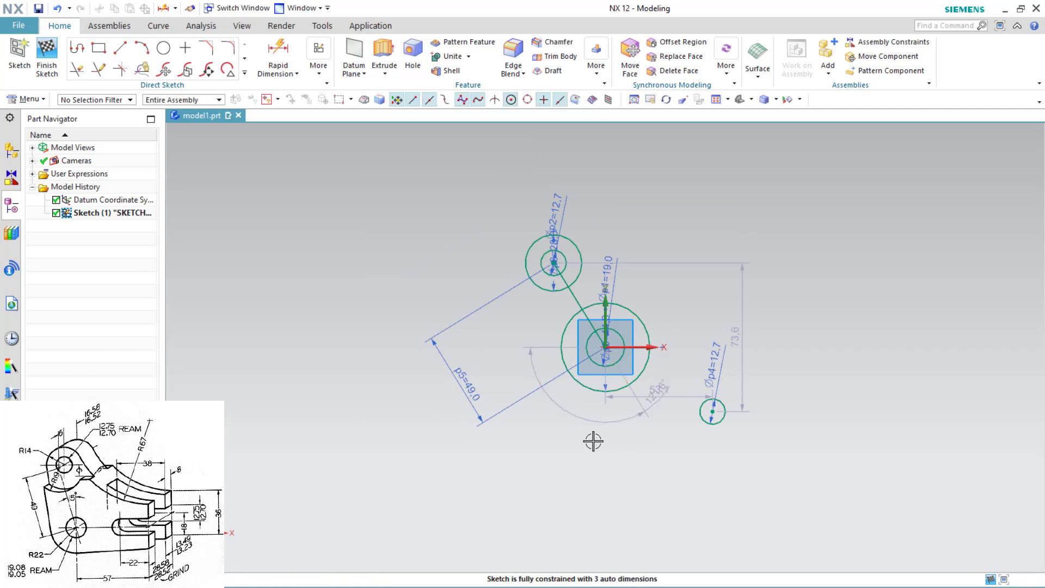
Step: Convert the line between the origin and the upper circles' centre to a reference line
click(570, 291)
click(635, 249)
click(712, 412)
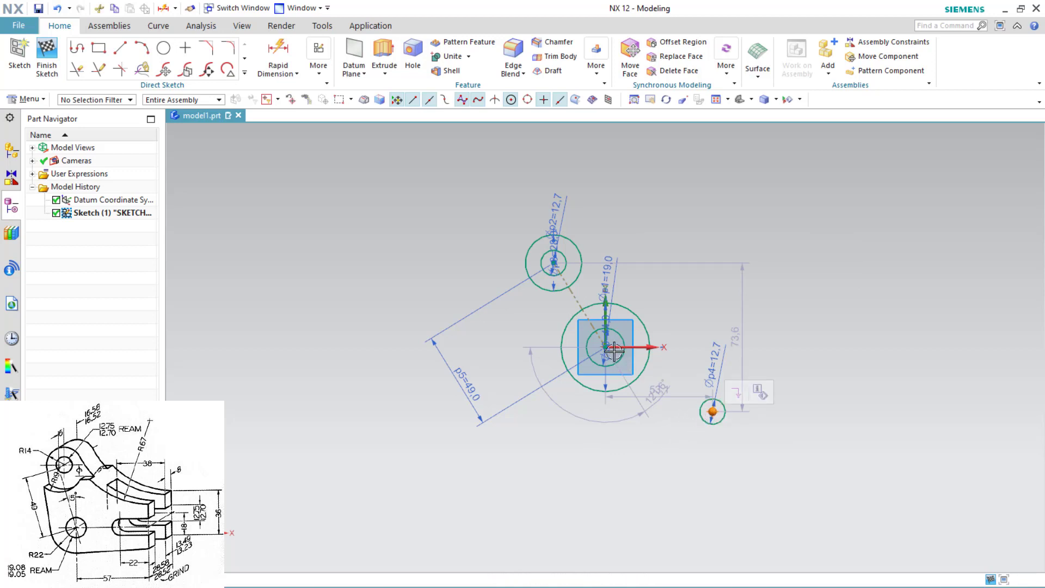
click(613, 349)
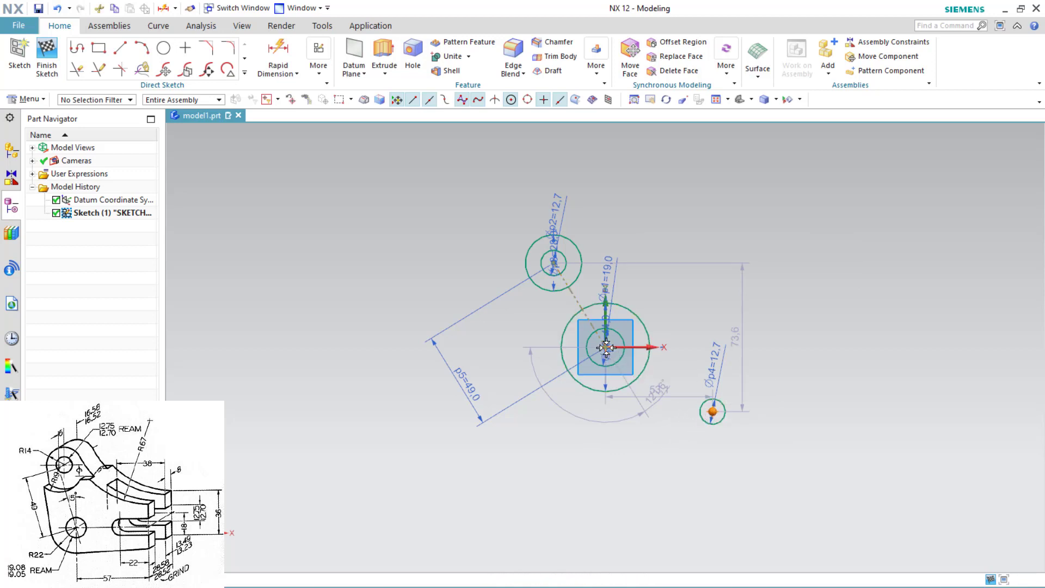
key(Escape)
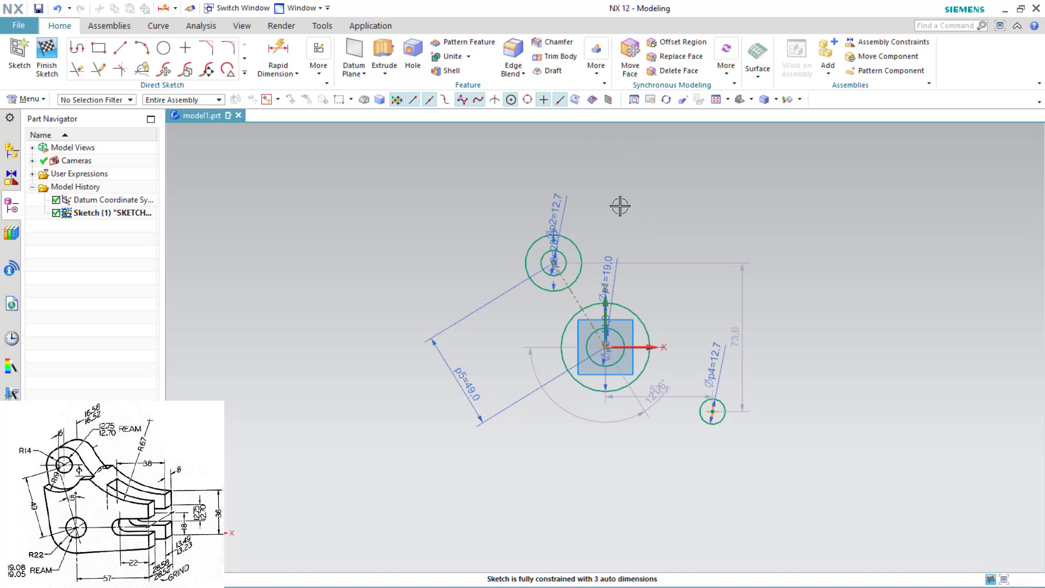
Step: Constrain the centre of the separate 12.7 mm circle on the positive X side to be horizontally aligned with the origin
click(319, 71)
click(321, 102)
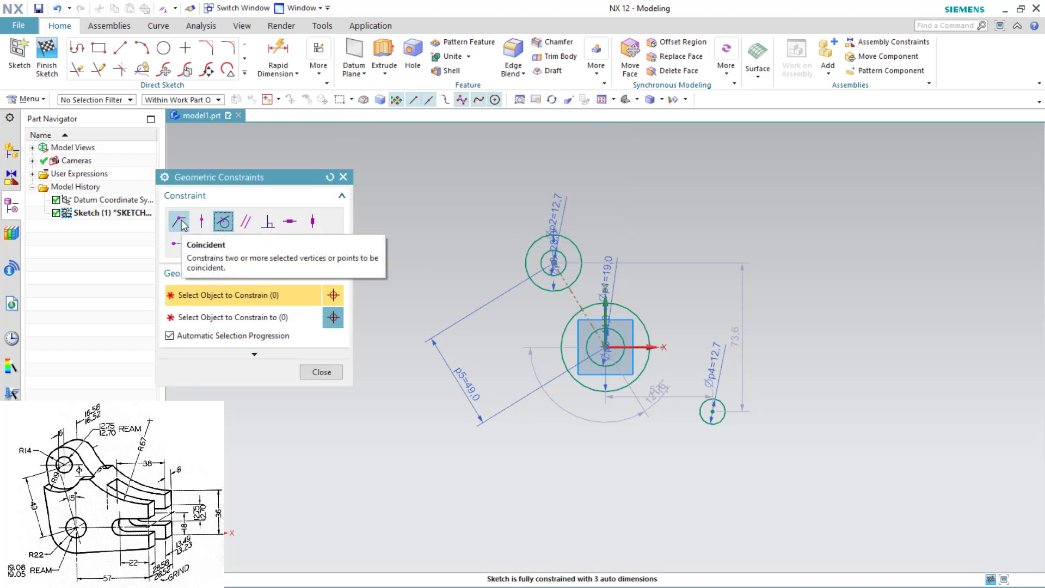
click(179, 243)
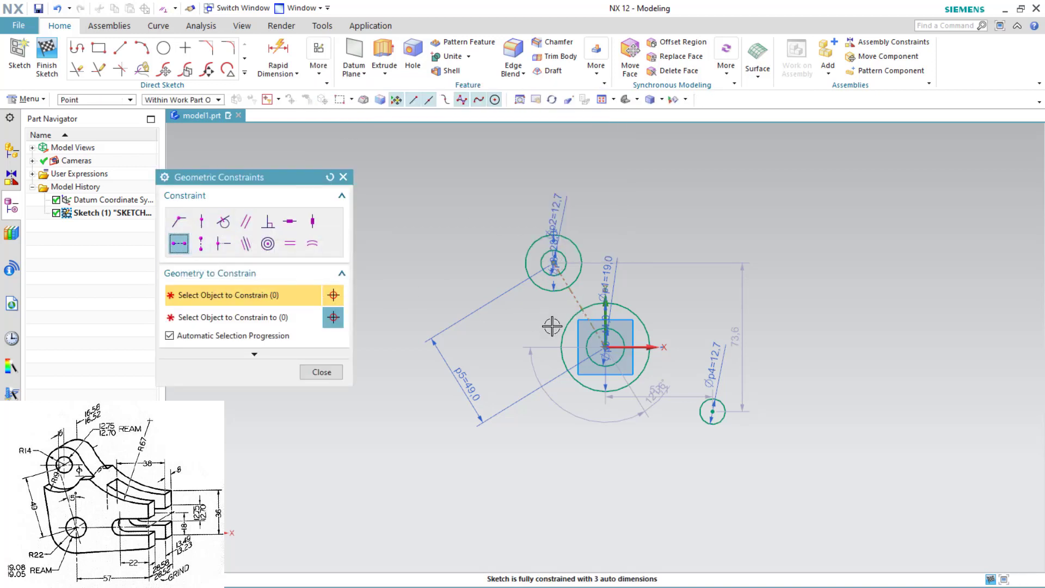
click(607, 346)
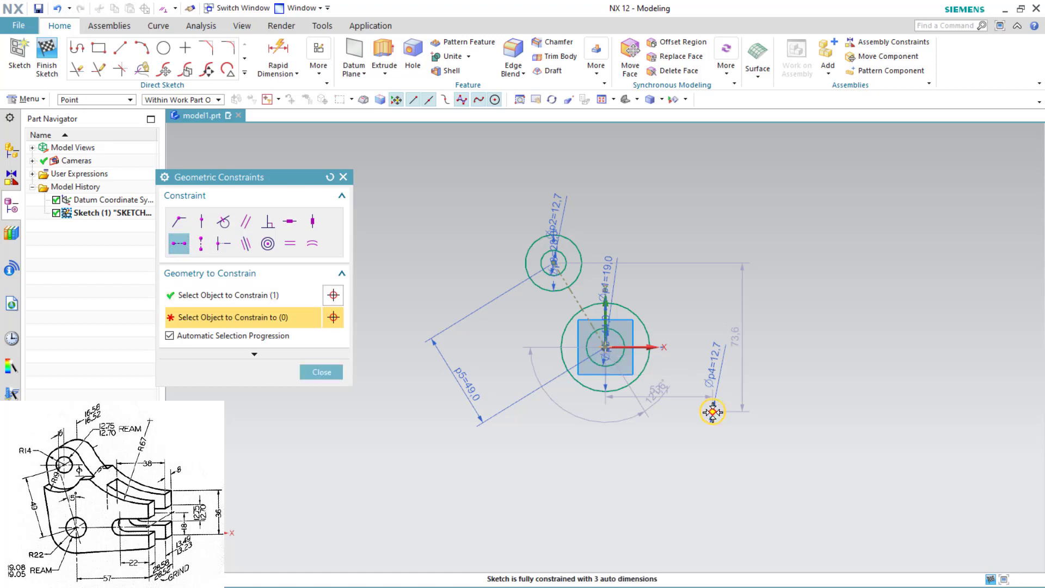
click(712, 411)
click(315, 374)
click(745, 431)
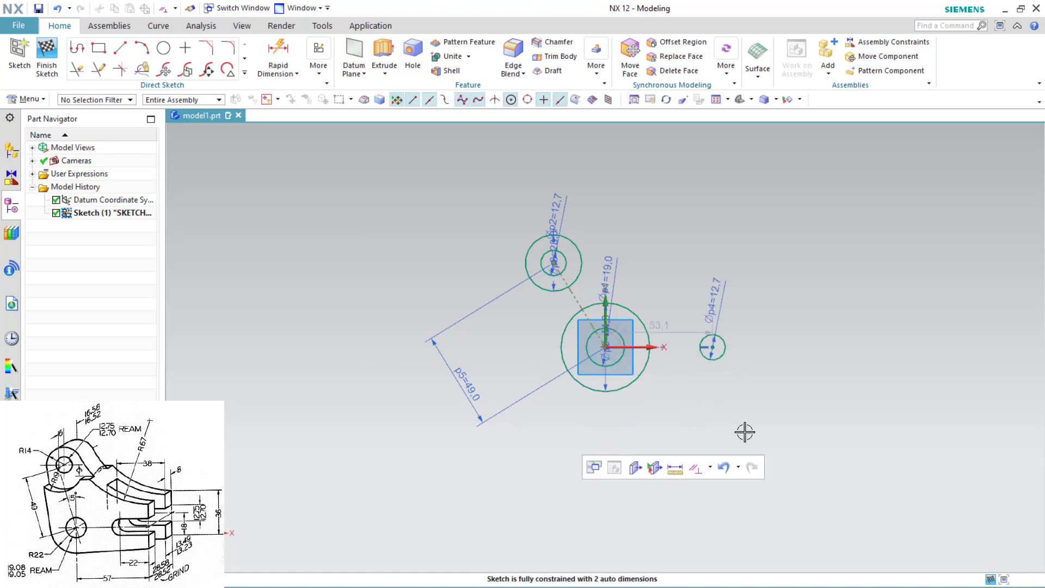
Step: Draw a horizontal line about 32 mm long from the slot circle's lowest point, plus a vertical line about 11.6 mm down from its end
key(l)
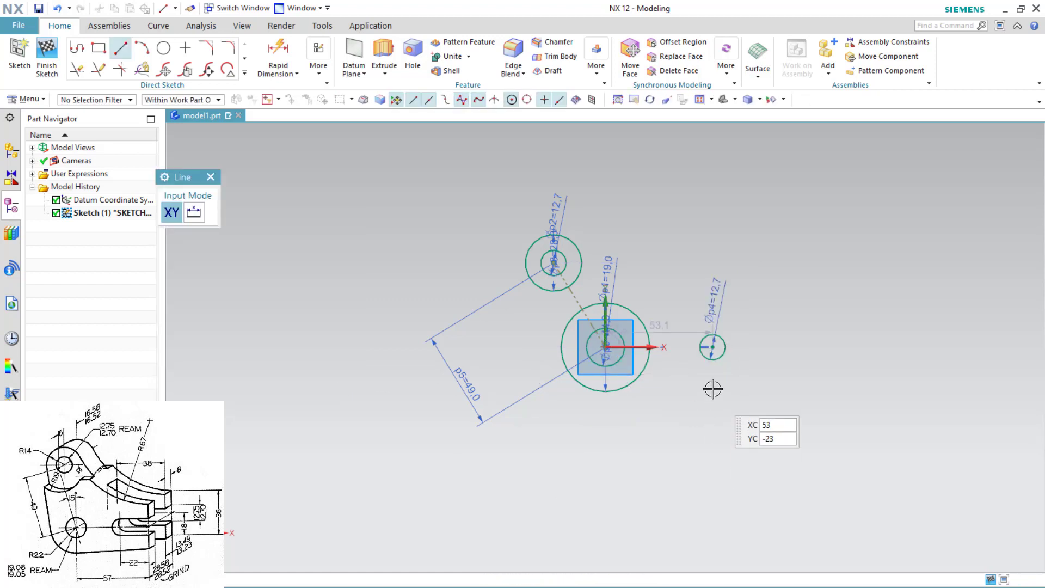
click(773, 394)
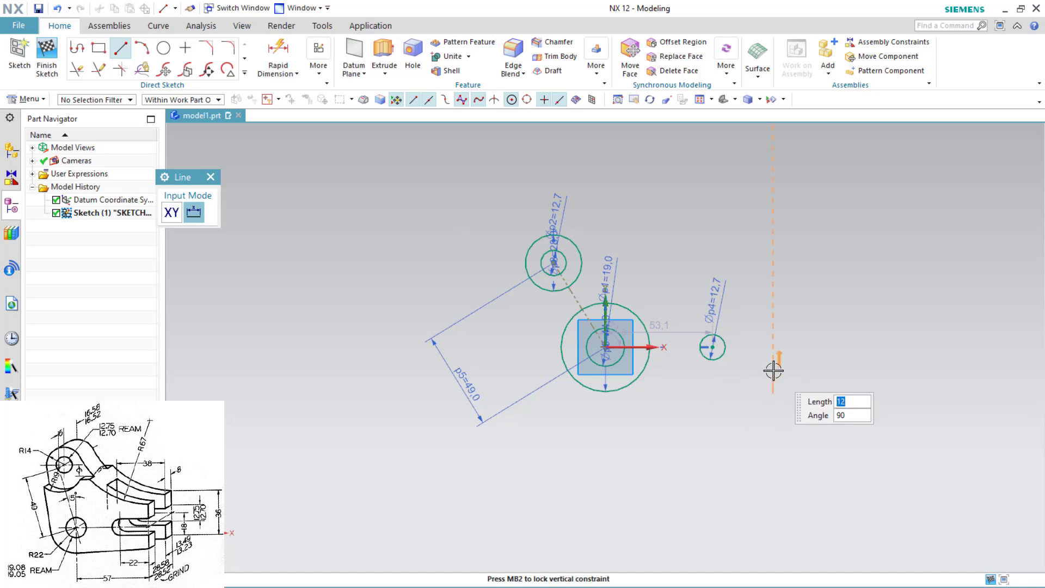
key(Escape)
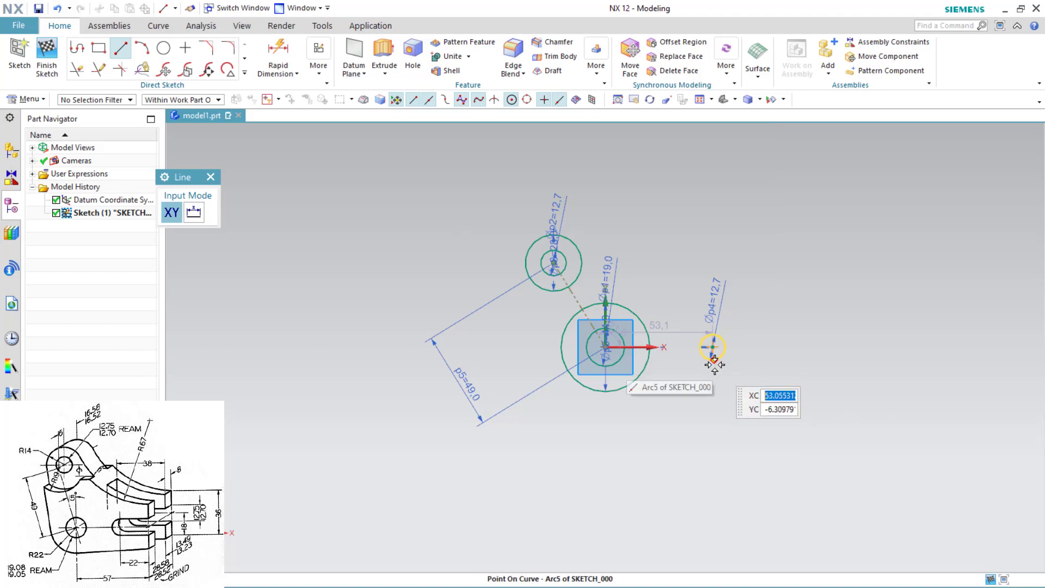
click(714, 363)
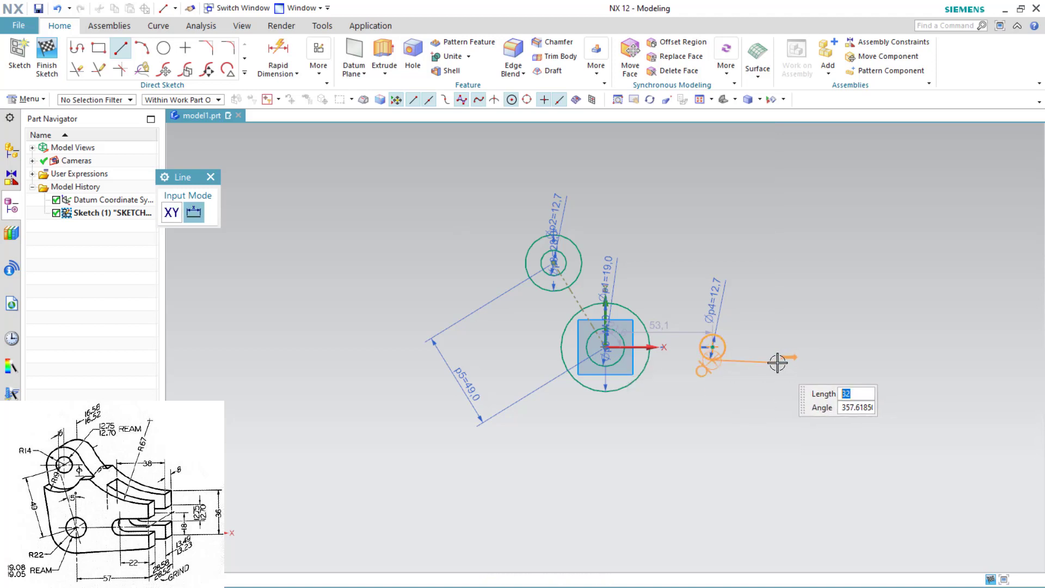
click(777, 361)
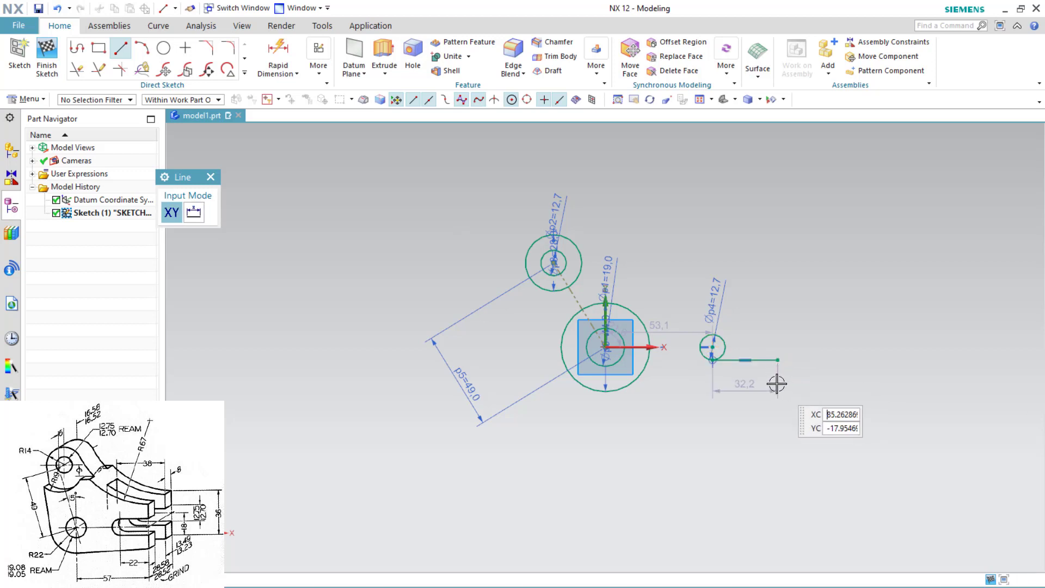
click(777, 359)
click(777, 383)
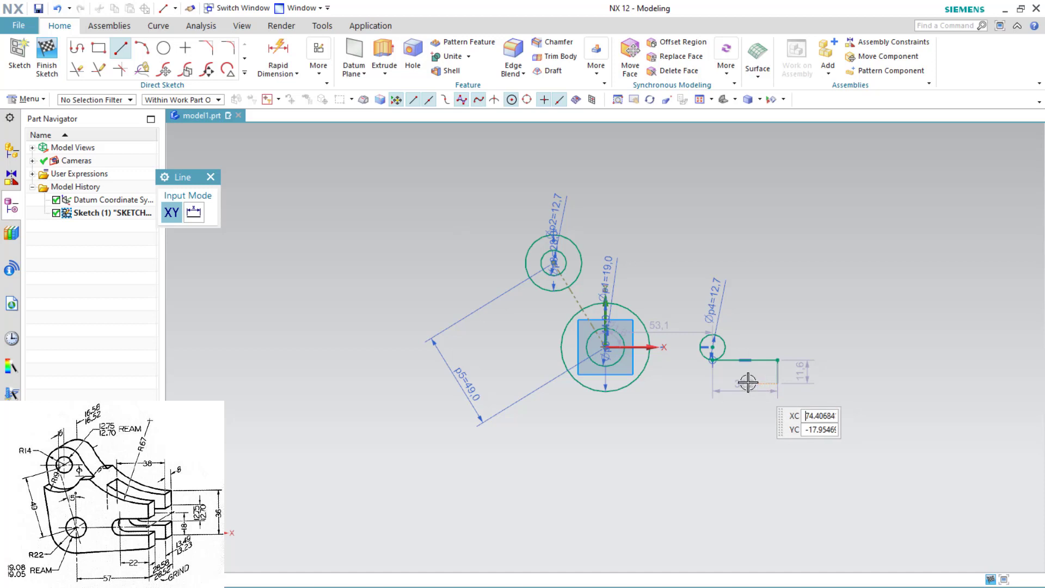
Step: Draw a horizontal profile line about 32 mm long from the slot circle's topmost point, continuing about 11 mm vertically upward
click(77, 48)
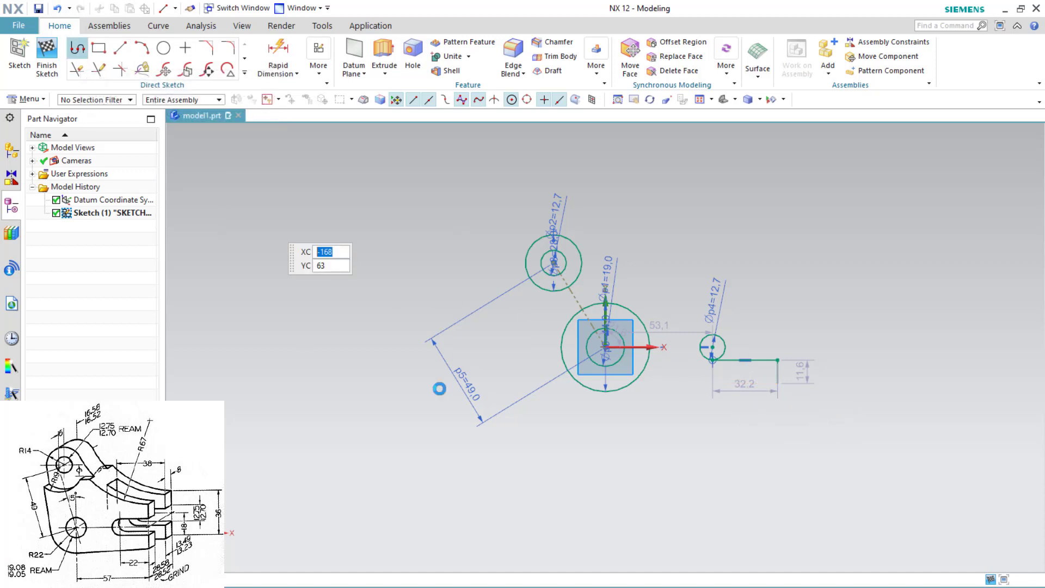
click(713, 337)
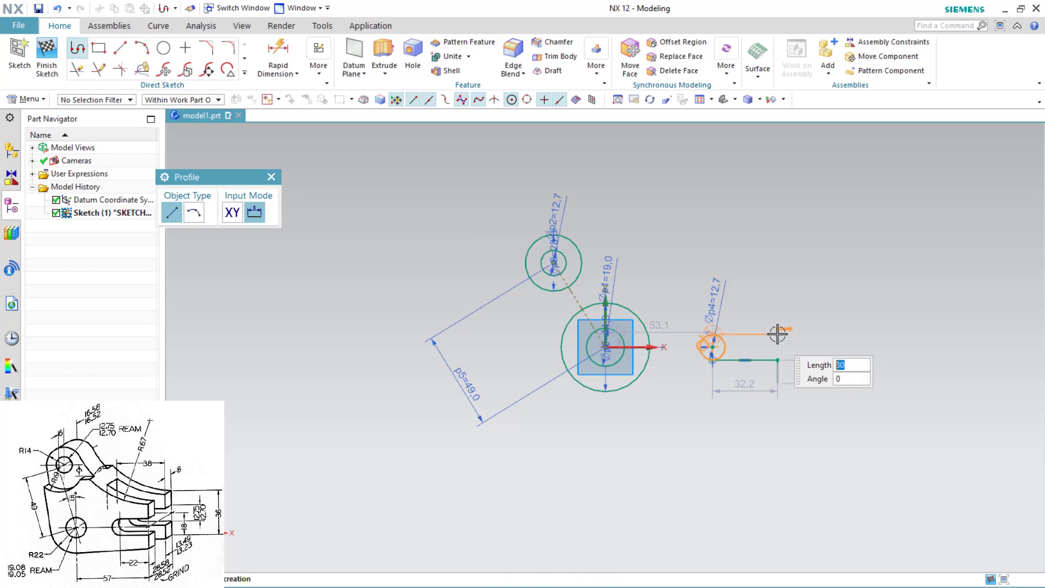
click(777, 333)
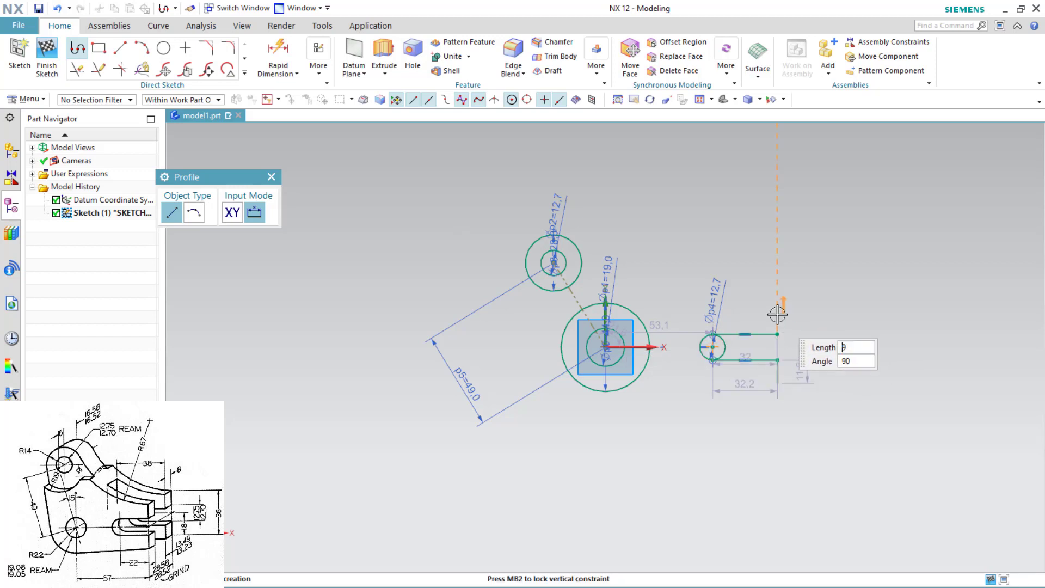
click(777, 313)
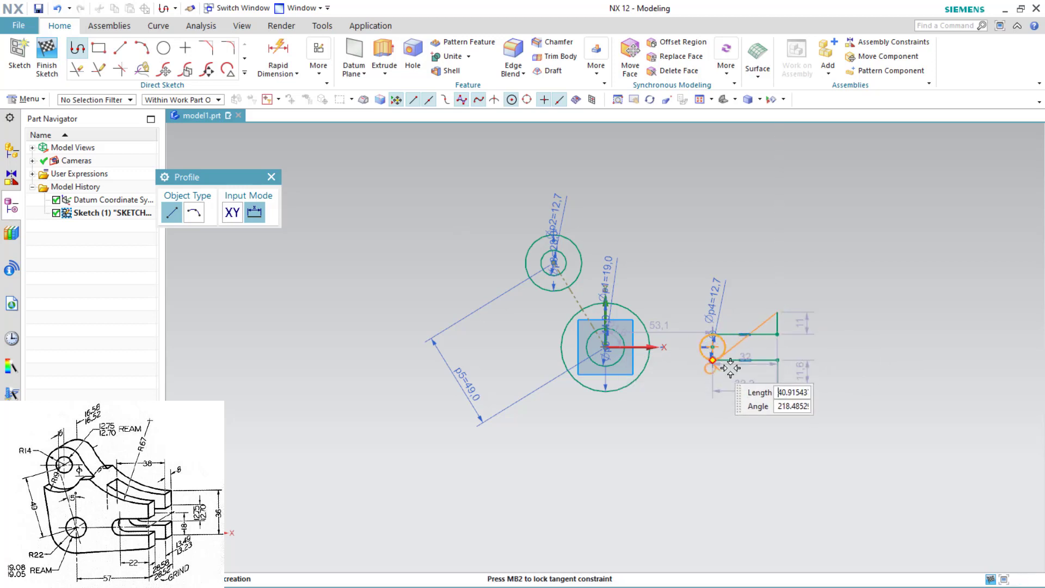
key(Escape)
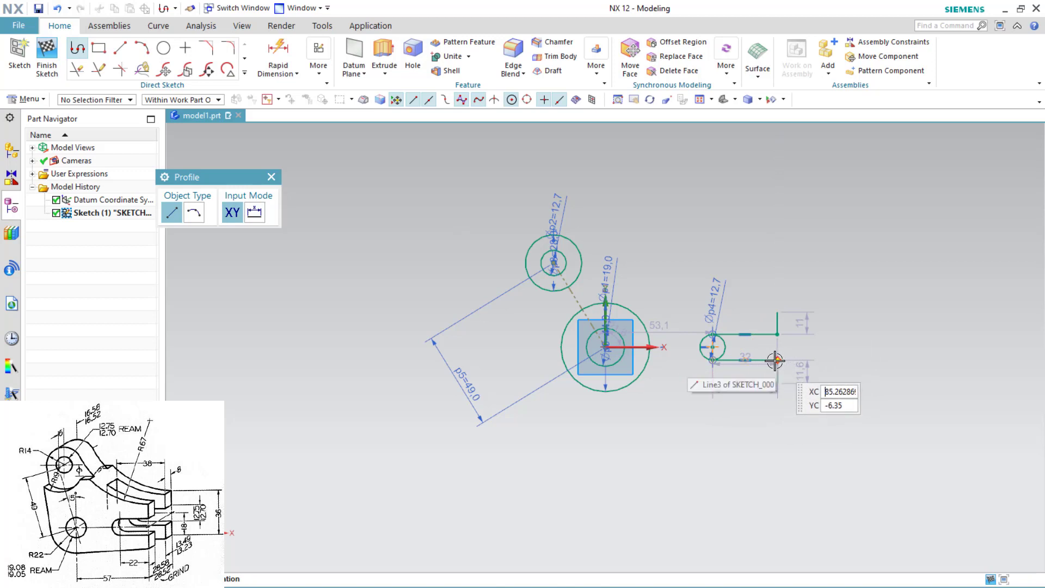
Step: Delete the vertical line below the lower slot line and reposition the 32.2 mm dimension between the two slot lines
click(776, 360)
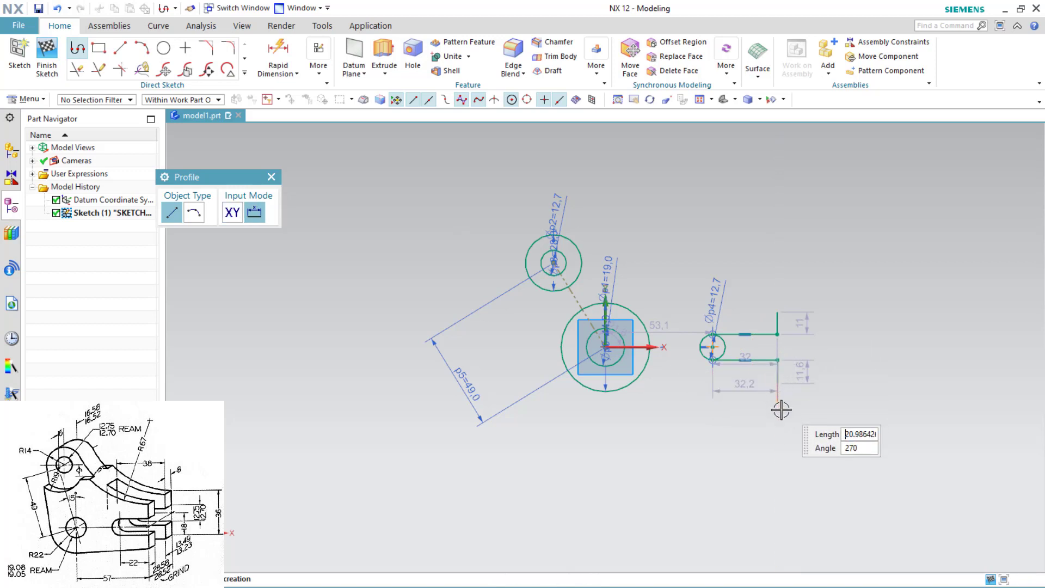
key(Escape)
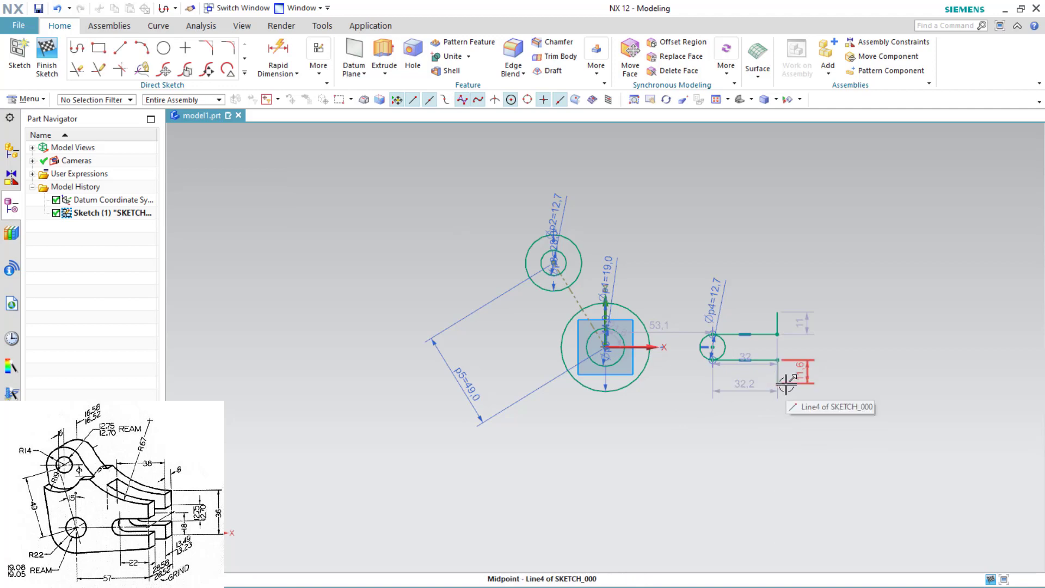
scroll(784, 381, up, 2)
scroll(805, 395, down, 6)
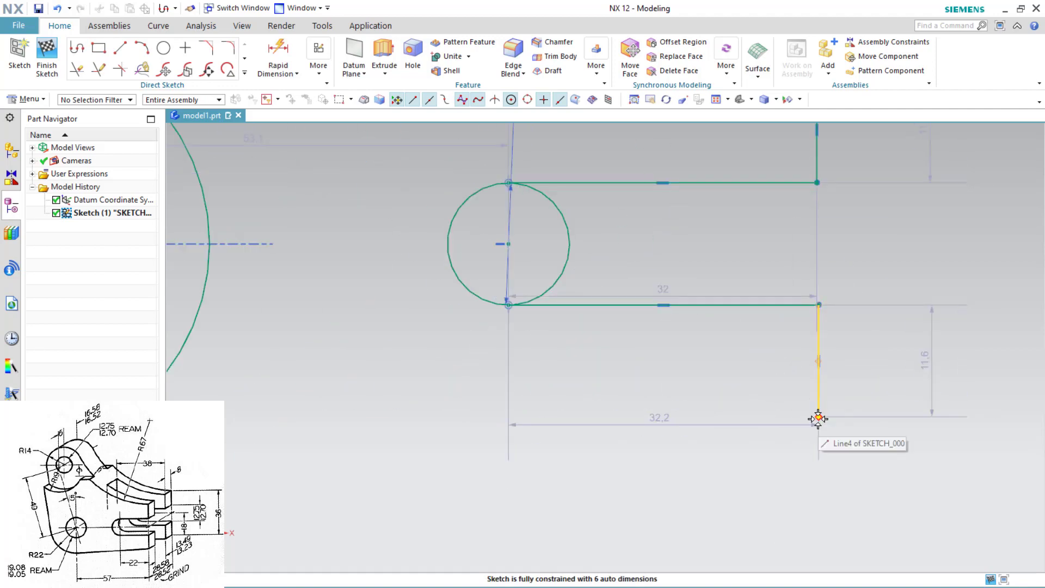
scroll(653, 443, up, 3)
click(738, 421)
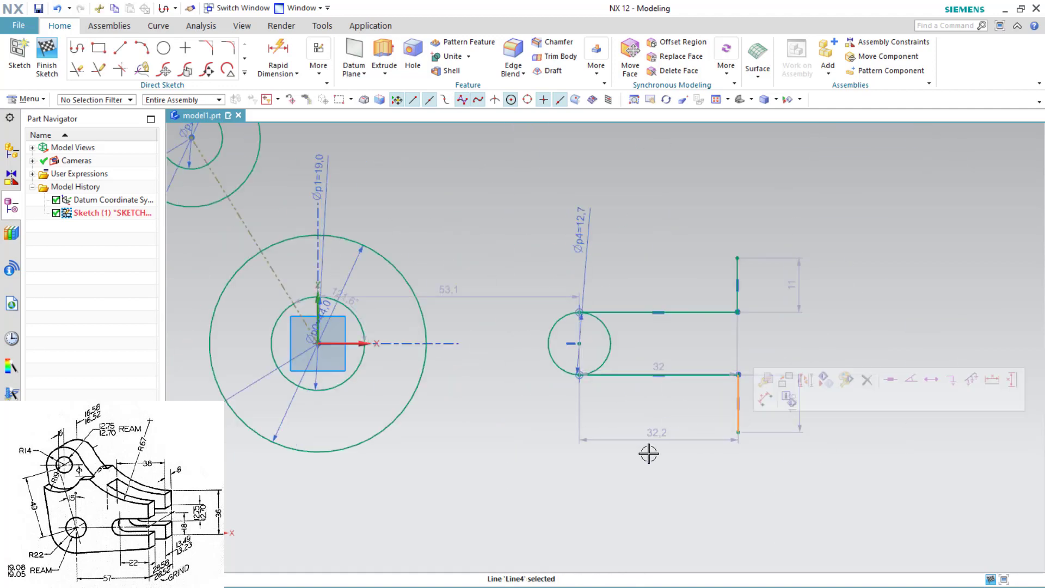
key(Delete)
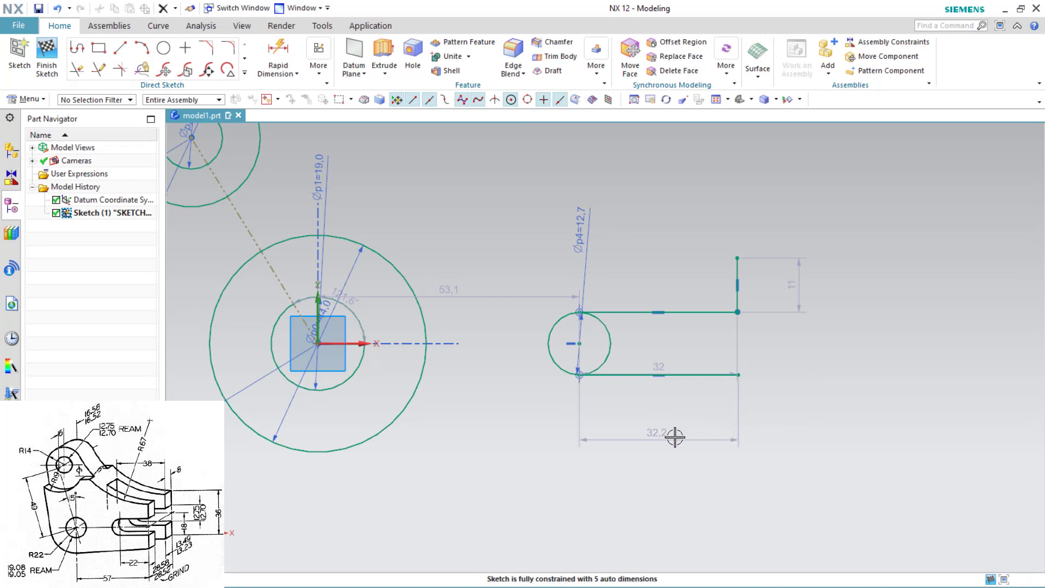
drag(660, 386, 657, 343)
Step: Draw a vertical profile line about 7 mm down from the lower slot line's end, continuing to the underside of the 44 mm circle
key(z)
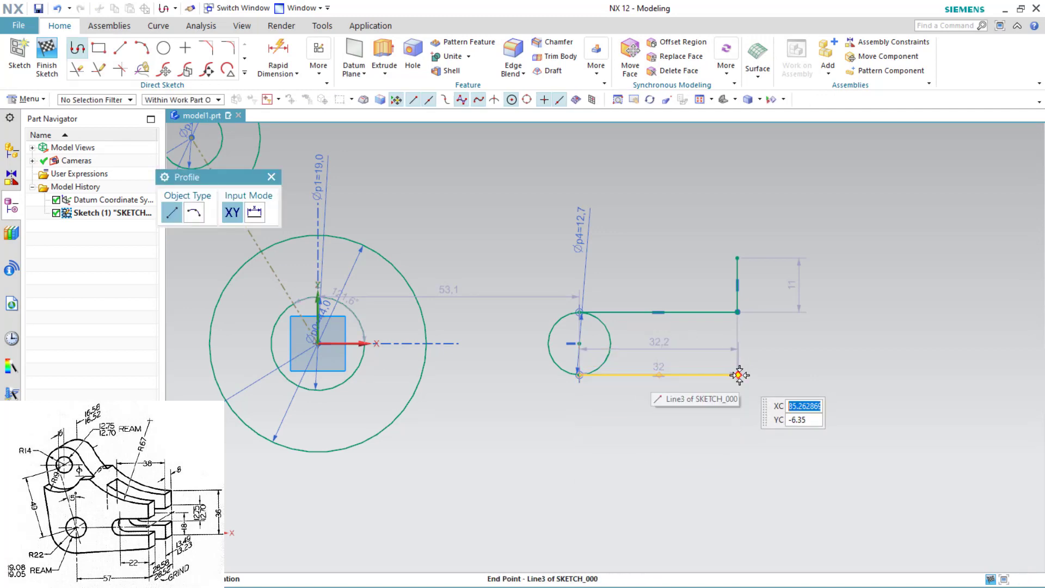
click(738, 375)
click(738, 409)
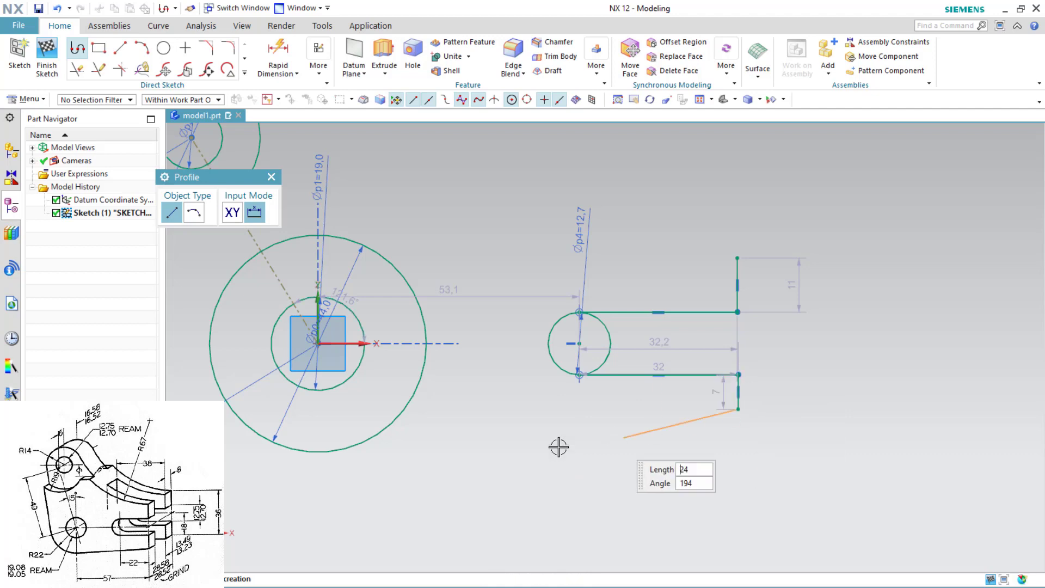
click(328, 451)
key(Escape)
scroll(485, 457, up, 3)
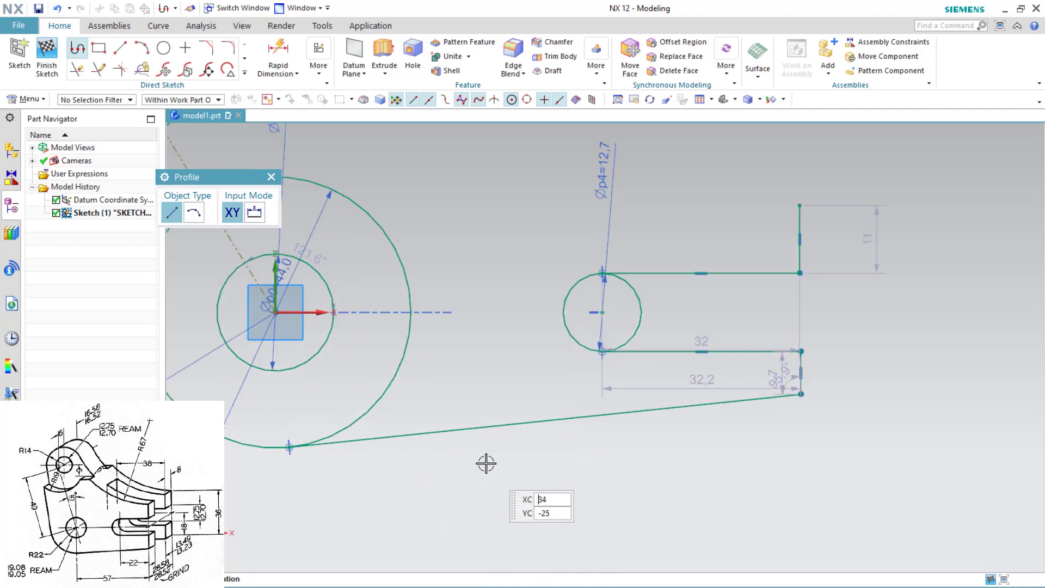
scroll(479, 180, up, 3)
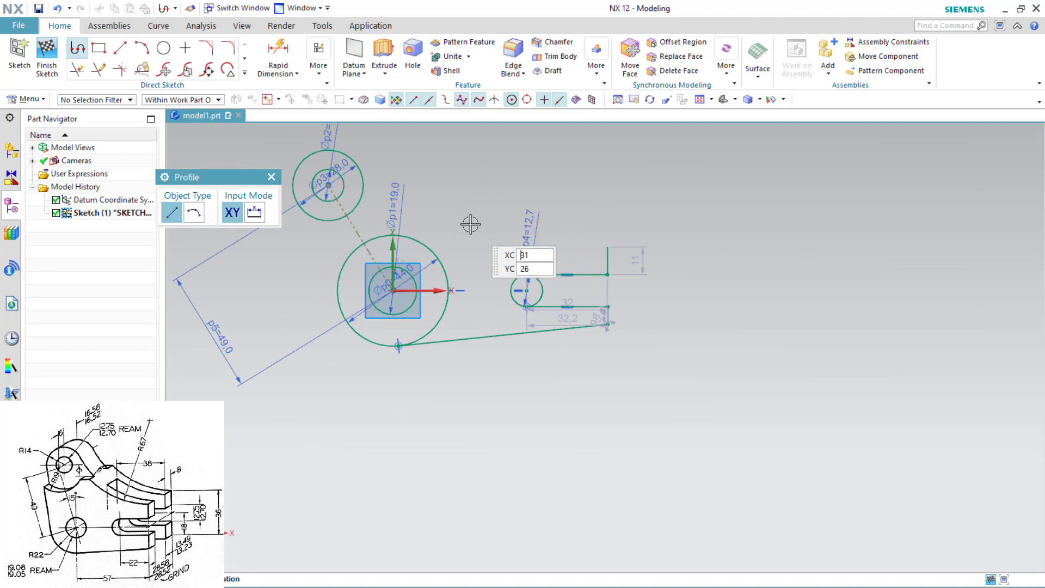
Step: Draw a vertical line about 31 mm long joining the upper end of the profile's vertical edge to the end of the sloped lower line
middle_drag(472, 226, 472, 234)
right_drag(472, 235, 497, 235)
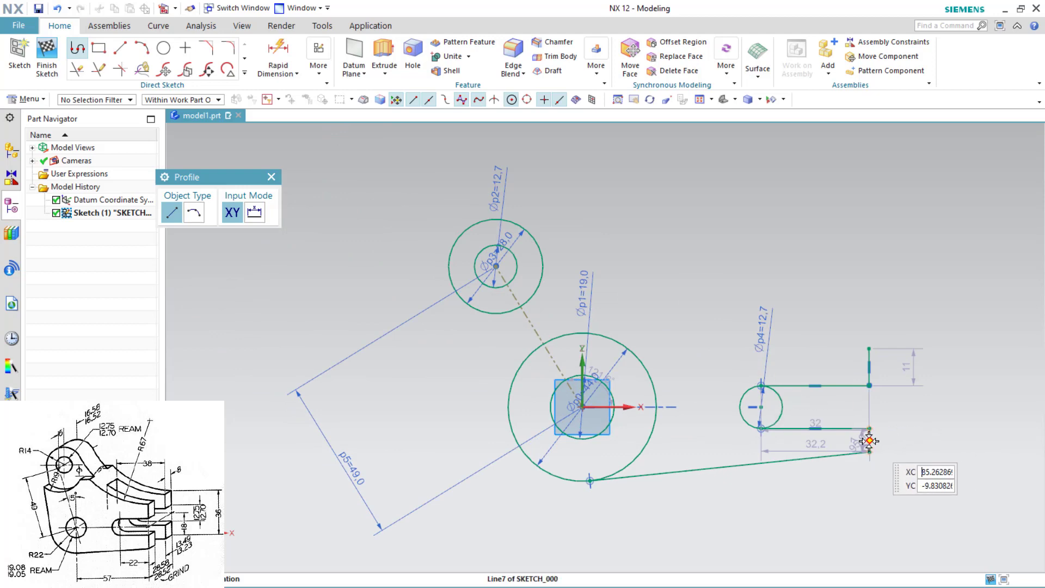
click(869, 452)
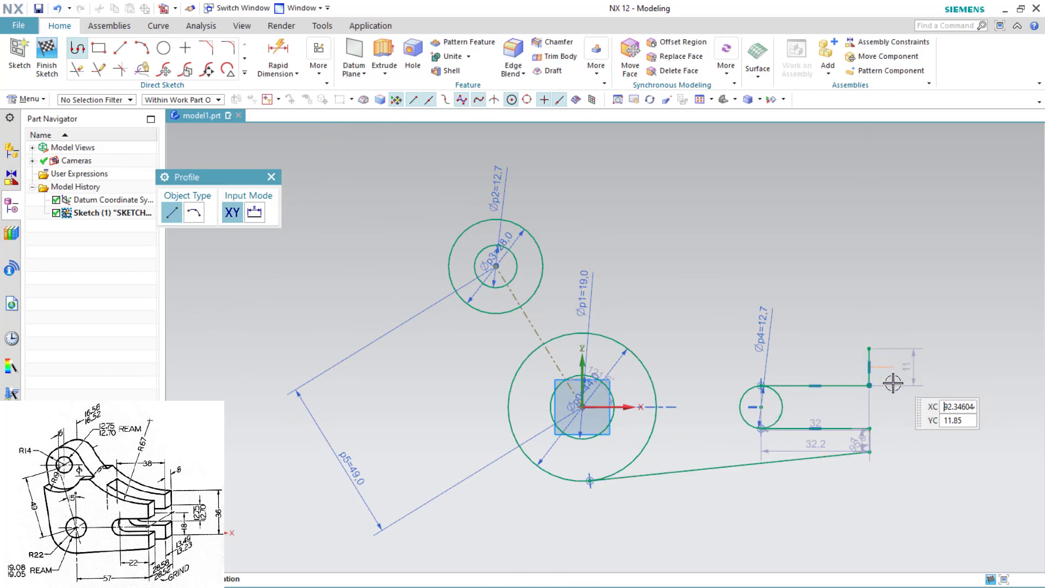
click(869, 348)
click(871, 451)
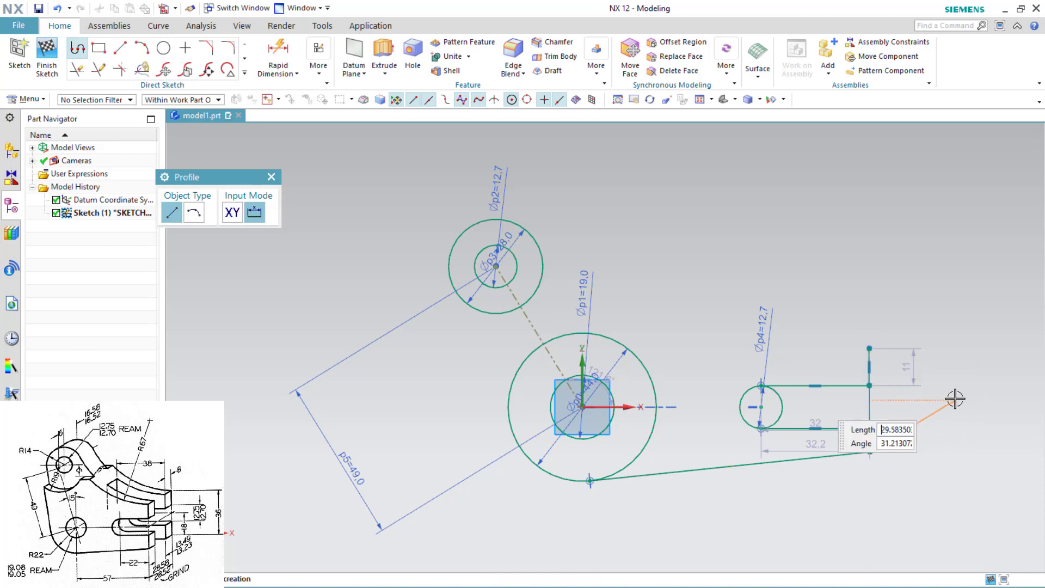
key(Escape)
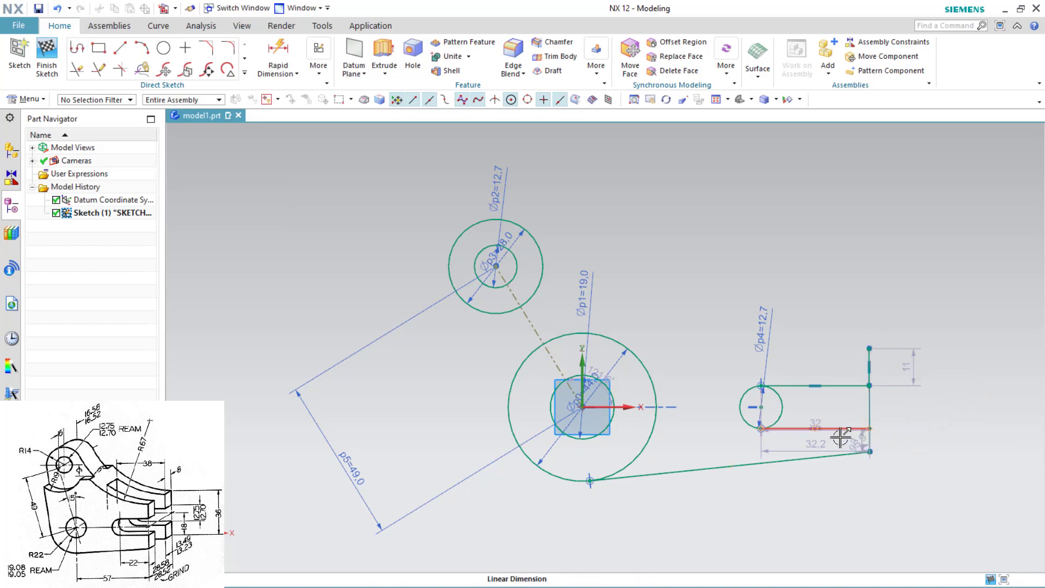
Step: Dimension the overall height between the vertical edge's upper and lower ends as 36 mm
click(286, 48)
click(869, 349)
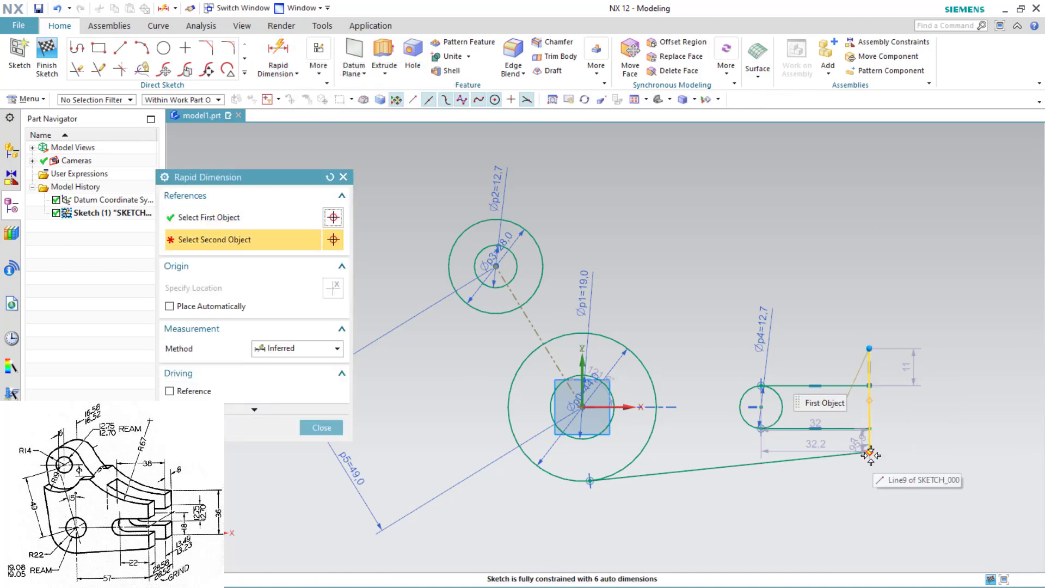
click(869, 451)
click(967, 397)
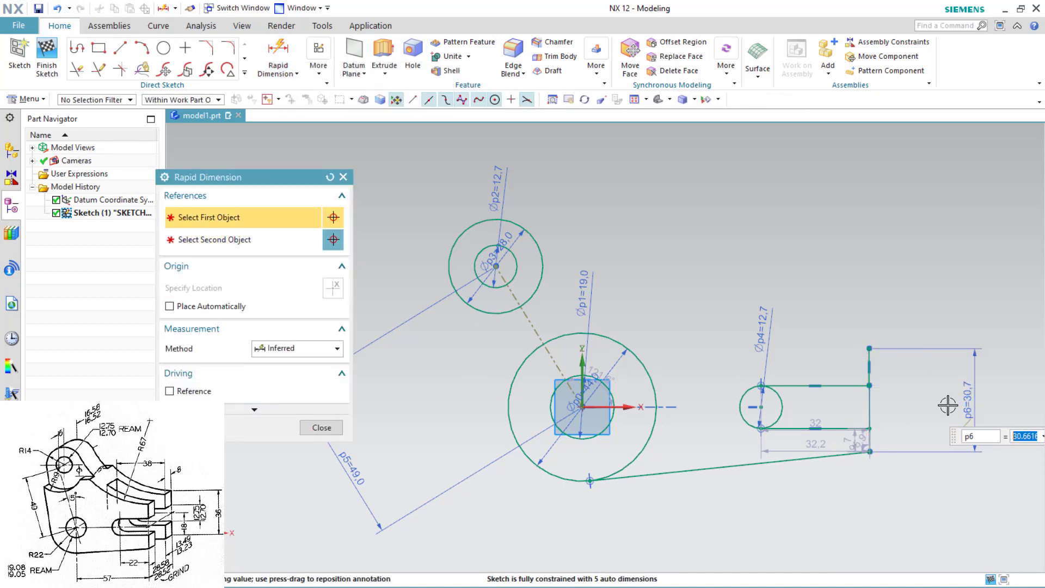
text(36)
key(Return)
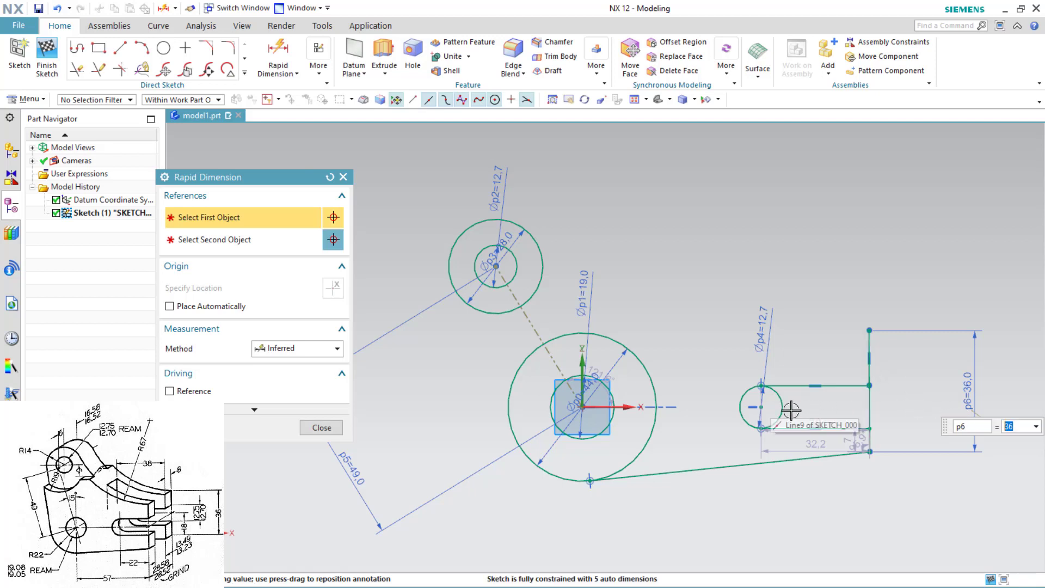
Step: Dimension the vertical distance from the slot circle's center to the vertical edge's lower end as 18 mm
click(762, 406)
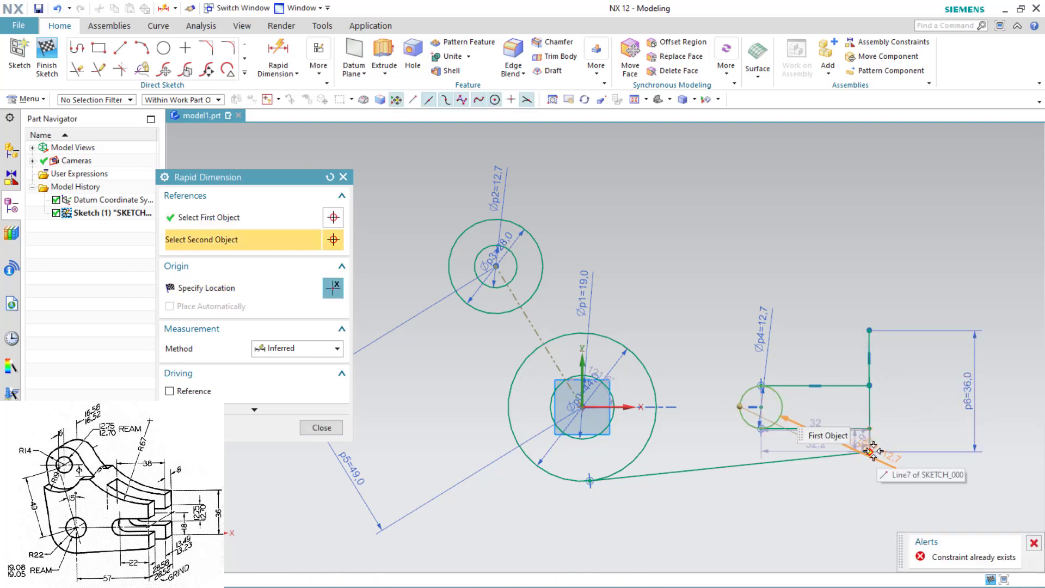
click(869, 451)
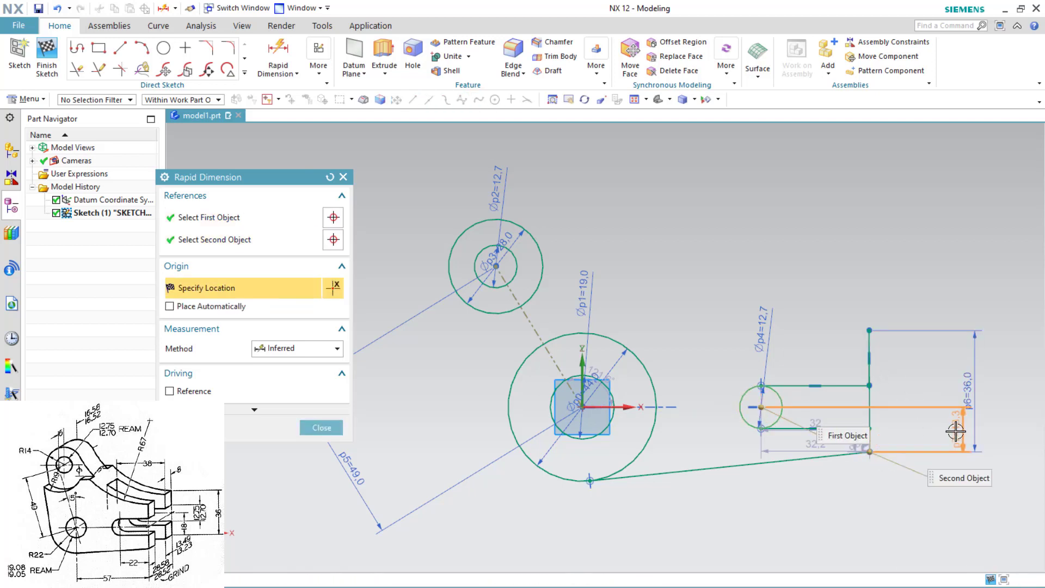
click(929, 428)
text(18)
key(Return)
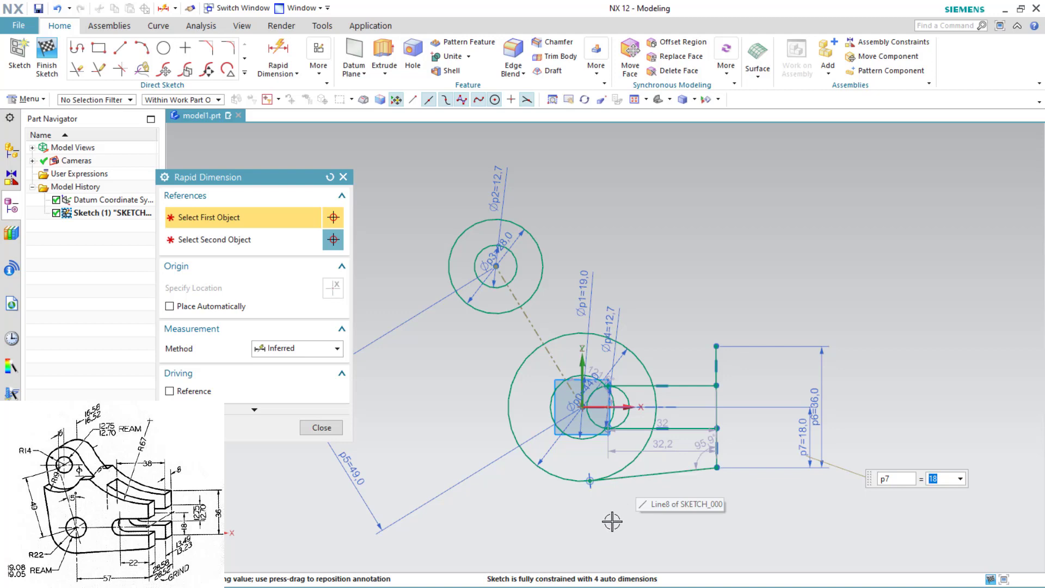
Step: Dimension the horizontal distance from the 44 mm circle's center to the vertical end line as 57 mm
click(508, 405)
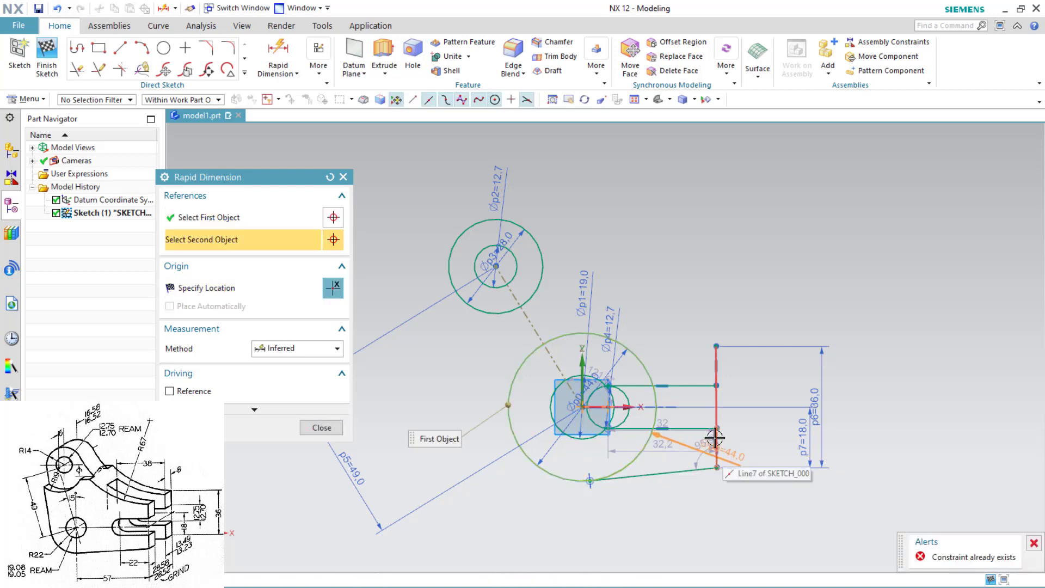
click(715, 437)
click(675, 547)
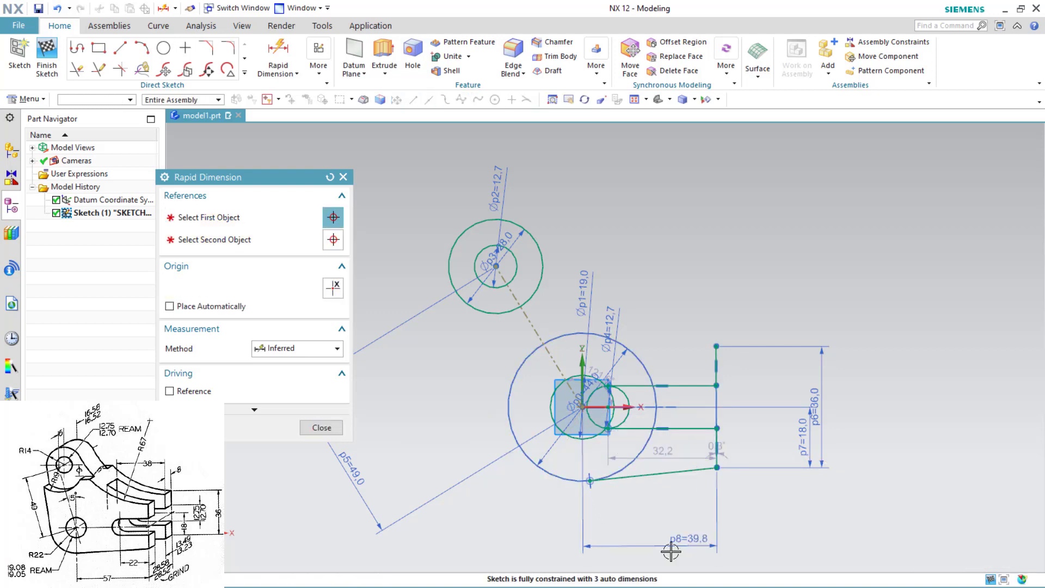
text(57)
key(Return)
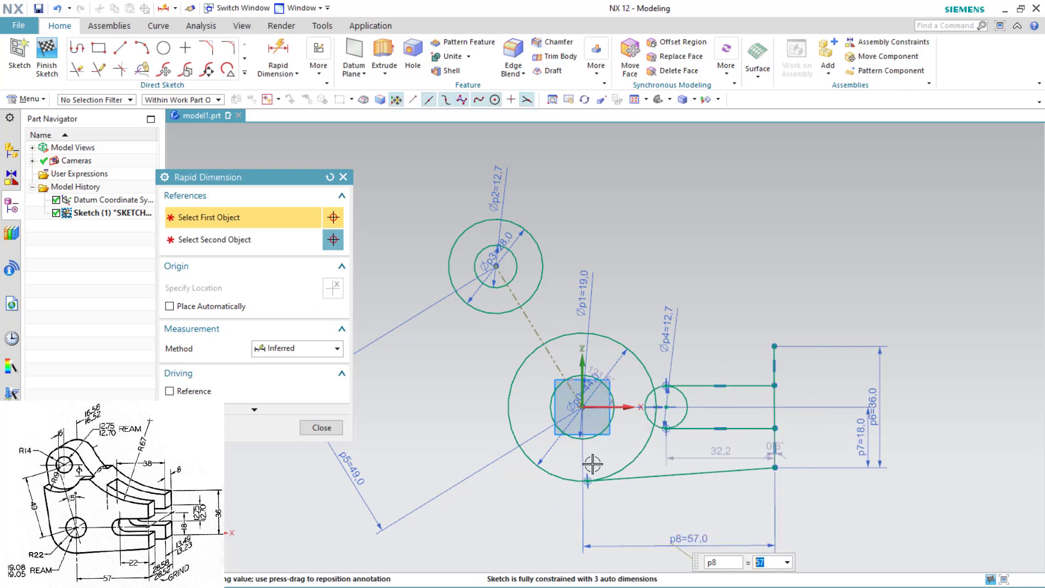
key(Escape)
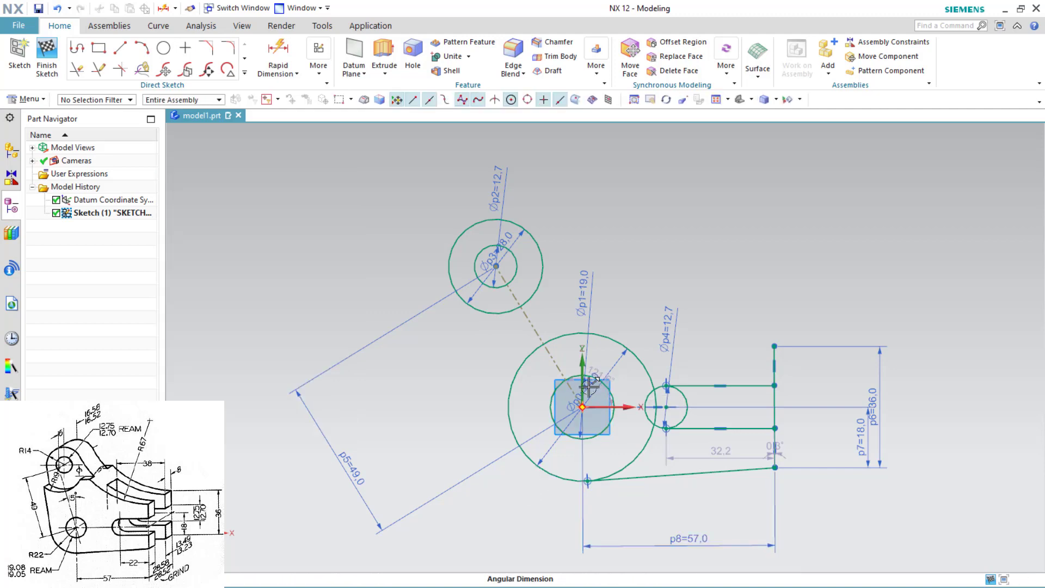
Step: Set the horizontal dimension from the slot circle's center to the vertical end line to 22 mm
double_click(587, 390)
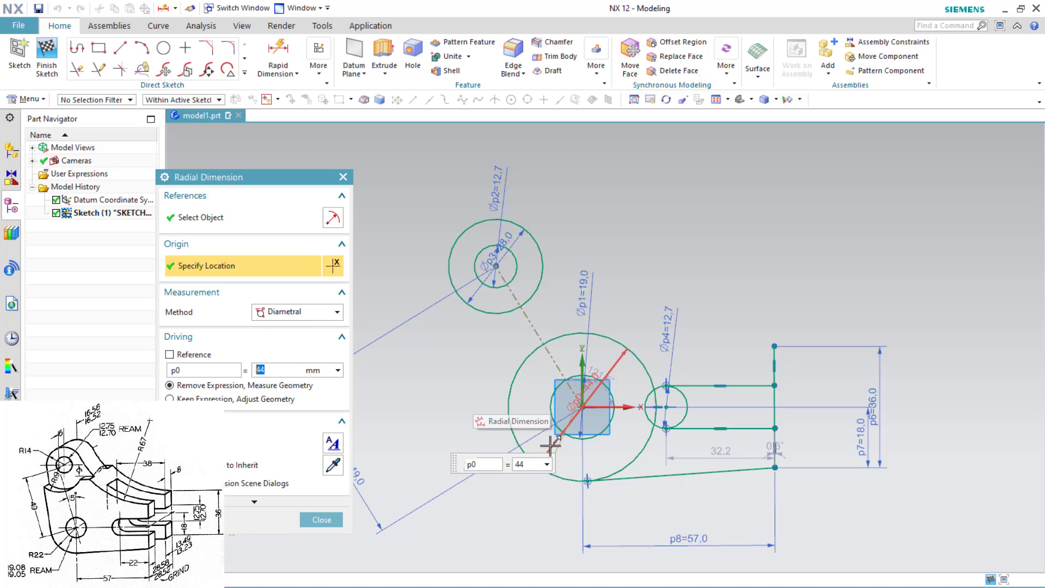
key(Escape)
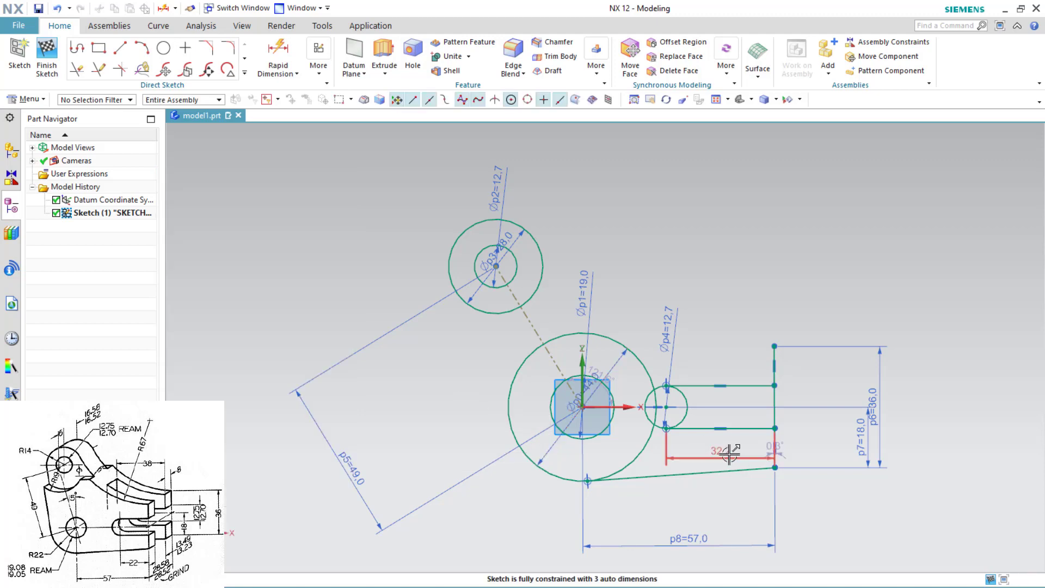
double_click(723, 455)
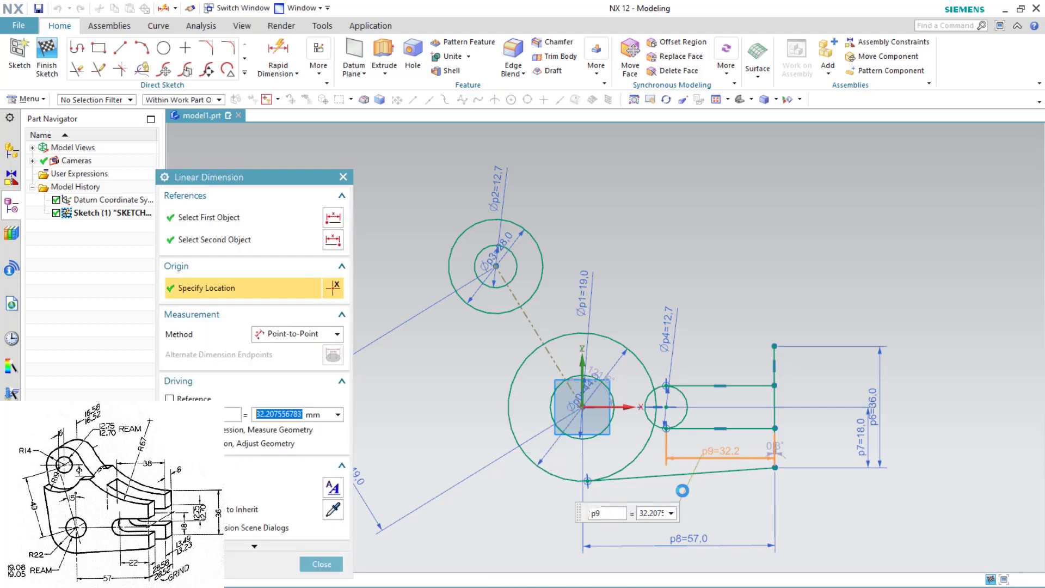
key(Return)
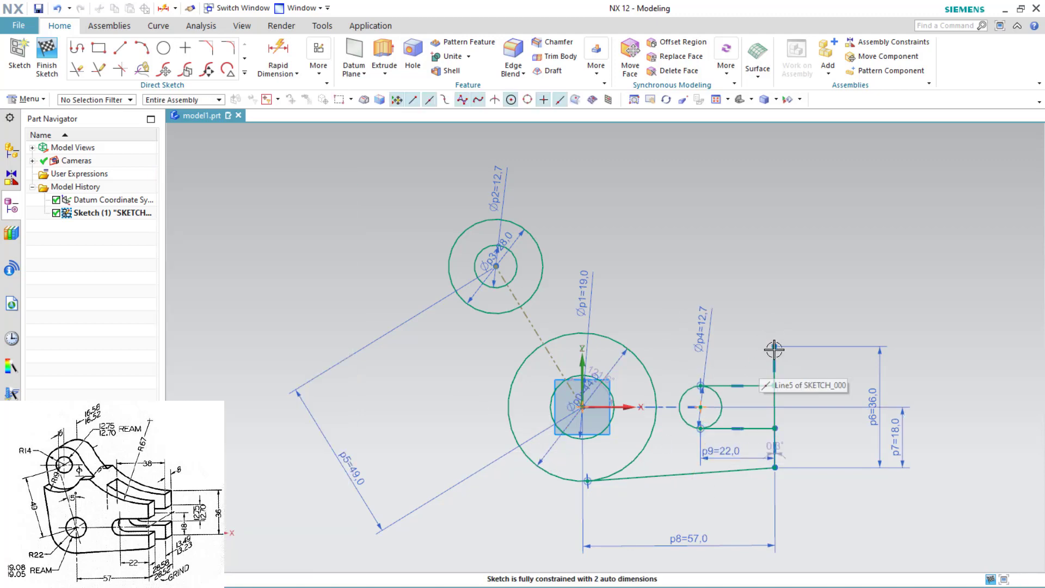
key(c)
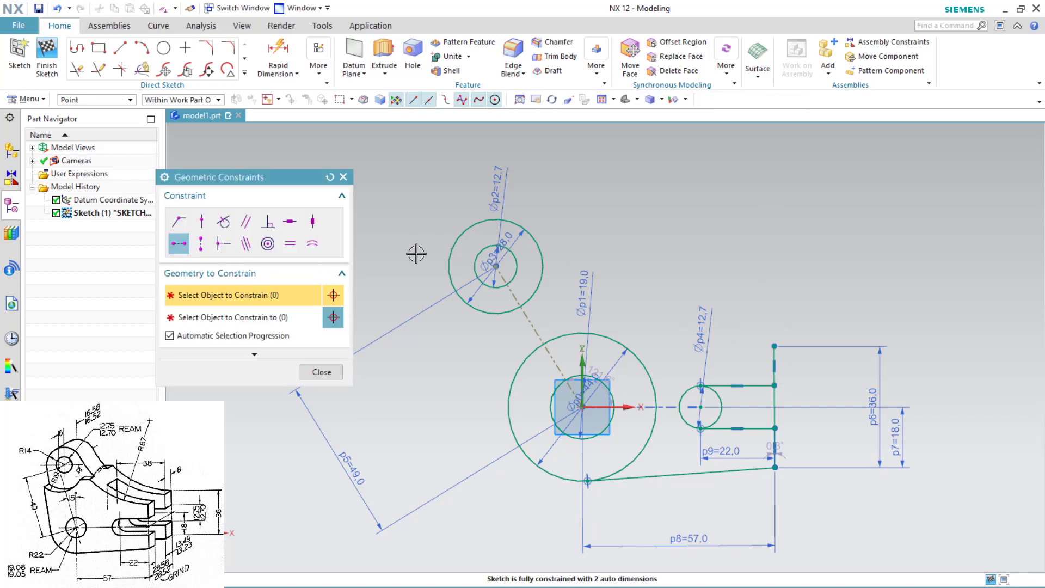
key(Escape)
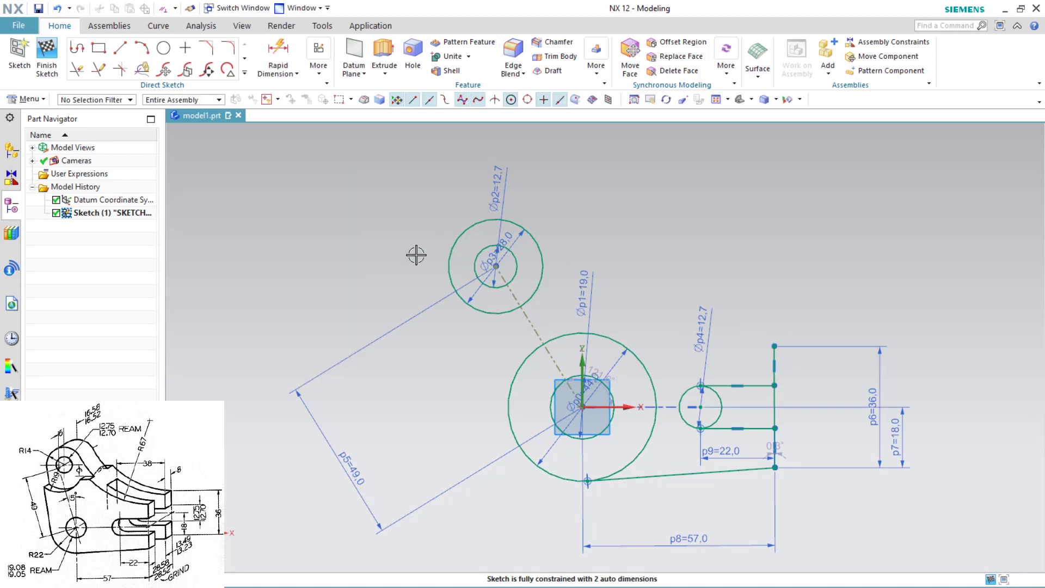
Step: Draw a circle with diameter 67*2 above the slot and move its center up and to the right, clear of the other geometry
click(162, 49)
click(734, 204)
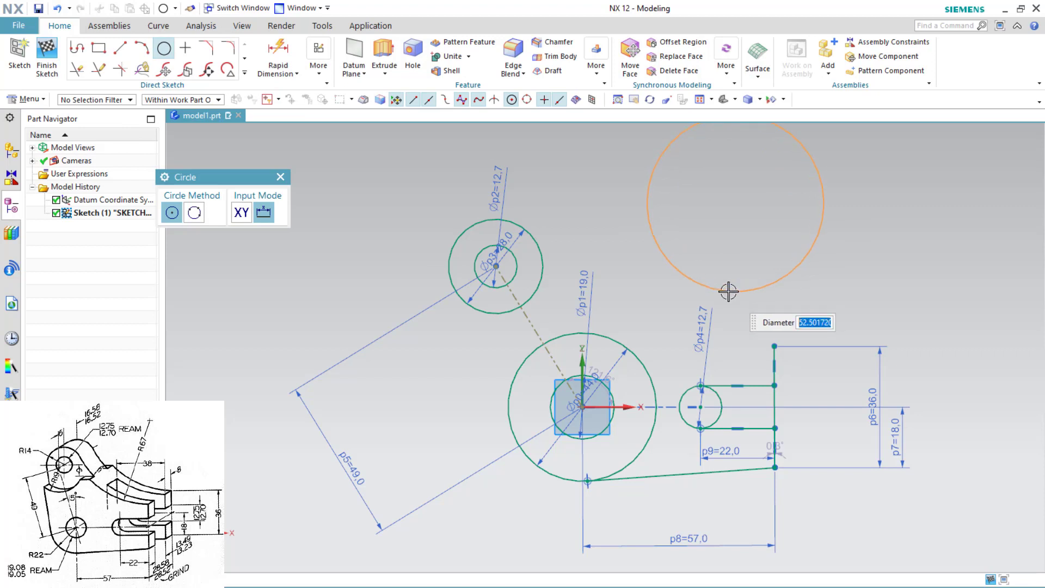
text(67*2)
key(Return)
key(Escape)
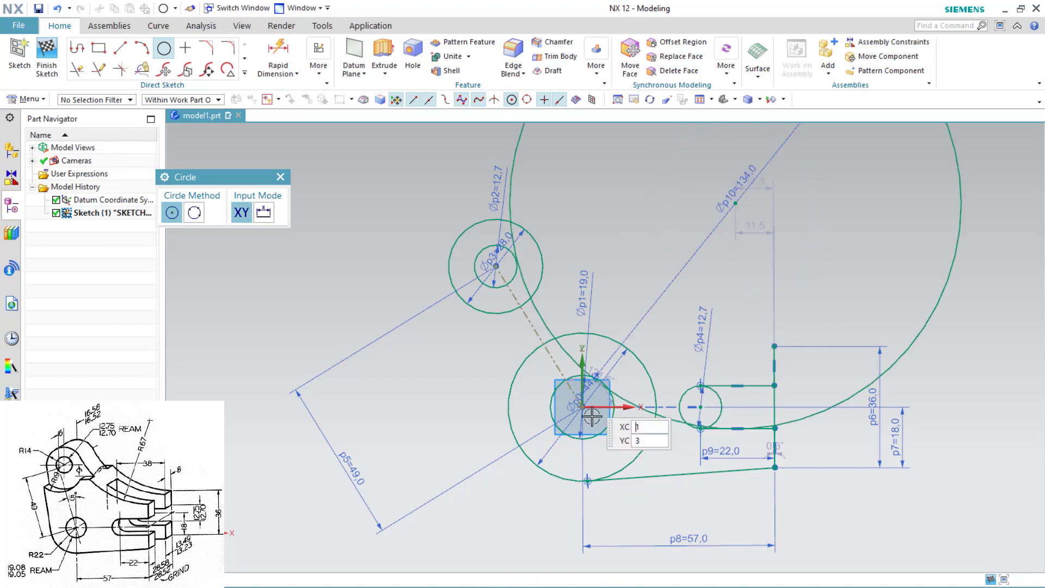
key(Escape)
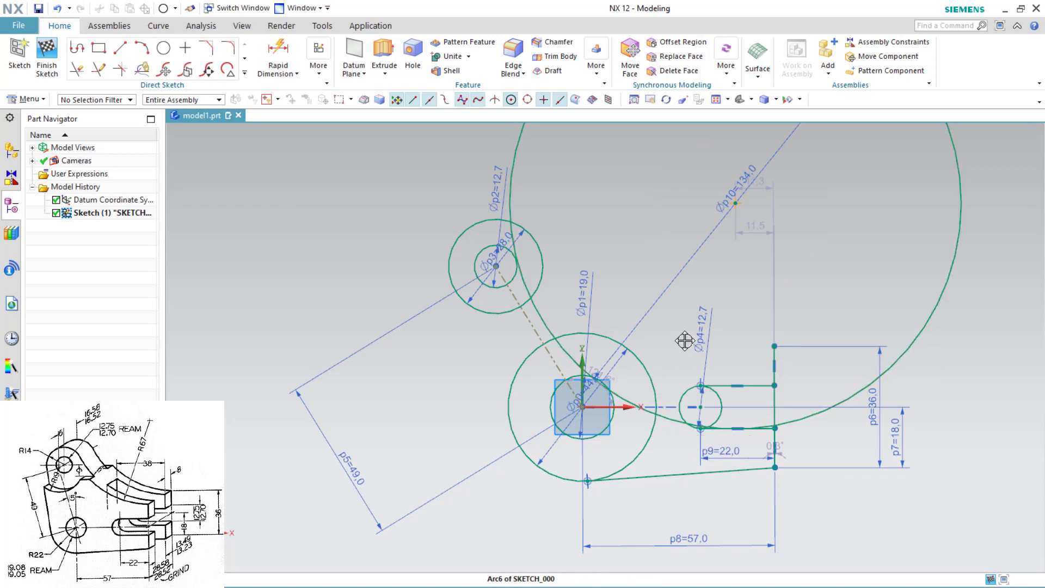
drag(735, 204, 812, 100)
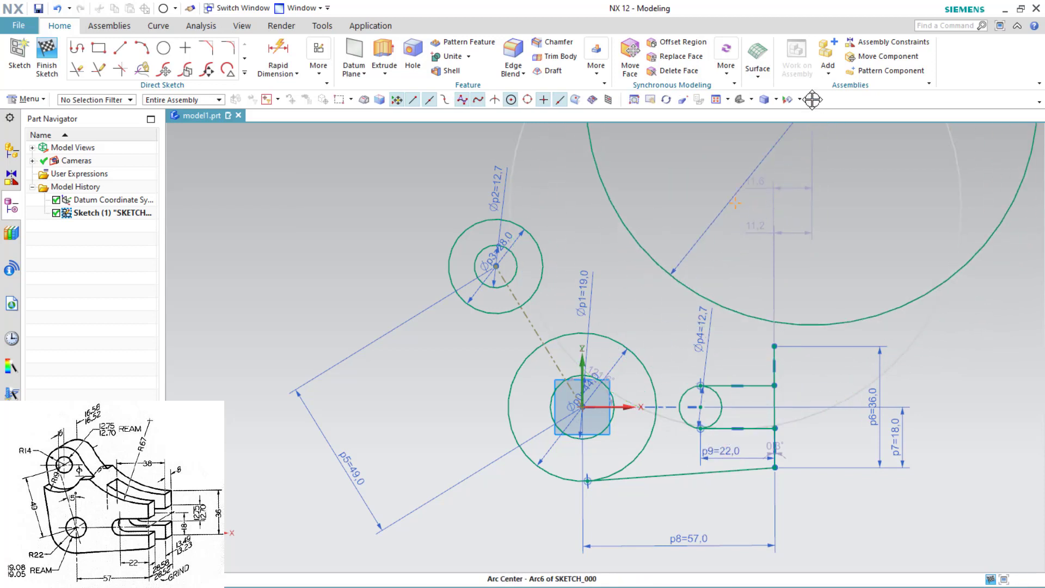
Step: Add a tangent constraint between the 134 mm circle and the 28 mm boss circle
click(541, 256)
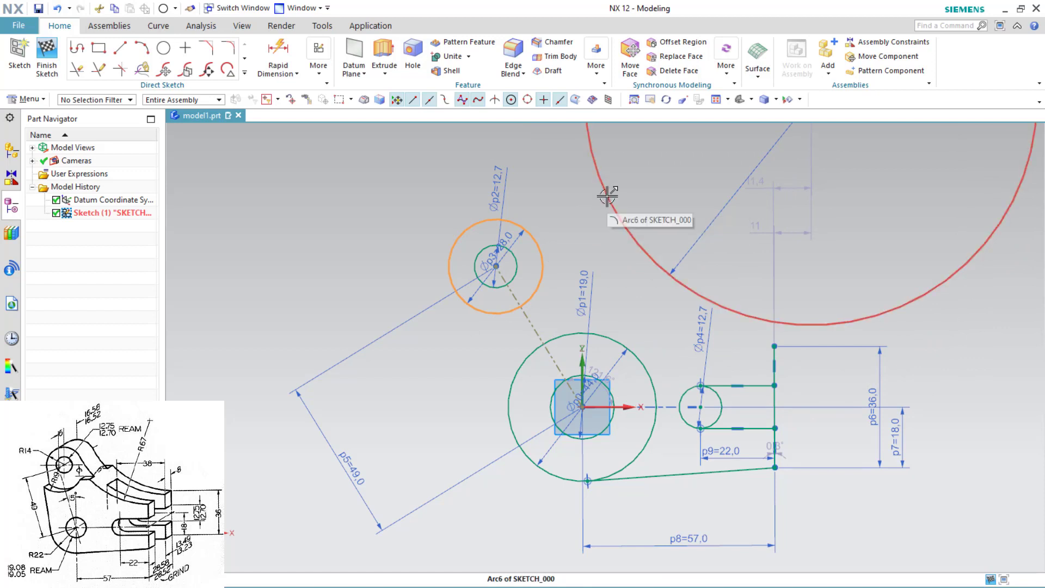
key(c)
click(223, 222)
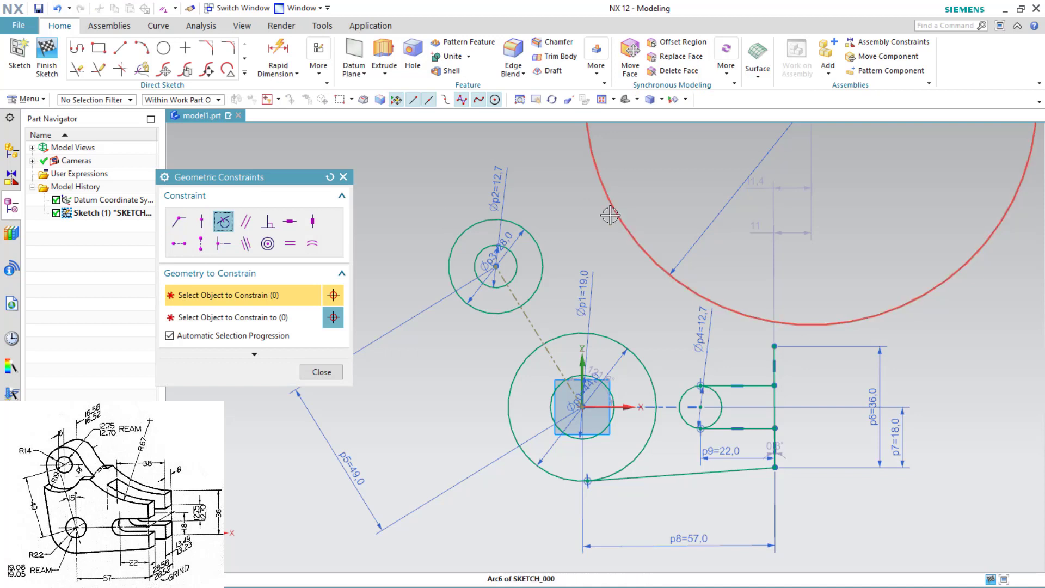
click(532, 250)
click(541, 250)
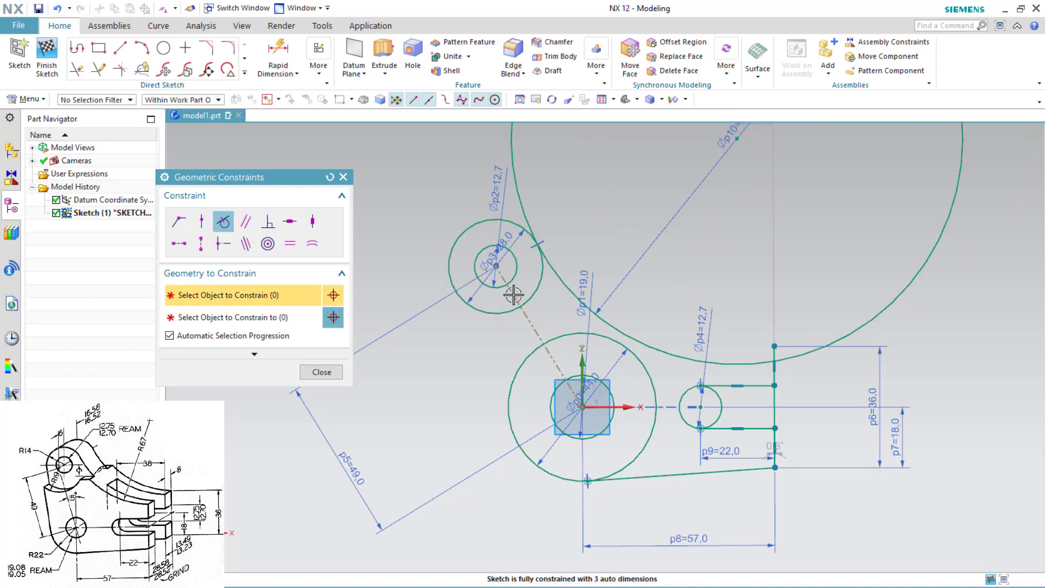
Step: Try to make the vertical end line's upper endpoint coincident with the 134 mm circle, and undo the constraint
click(763, 362)
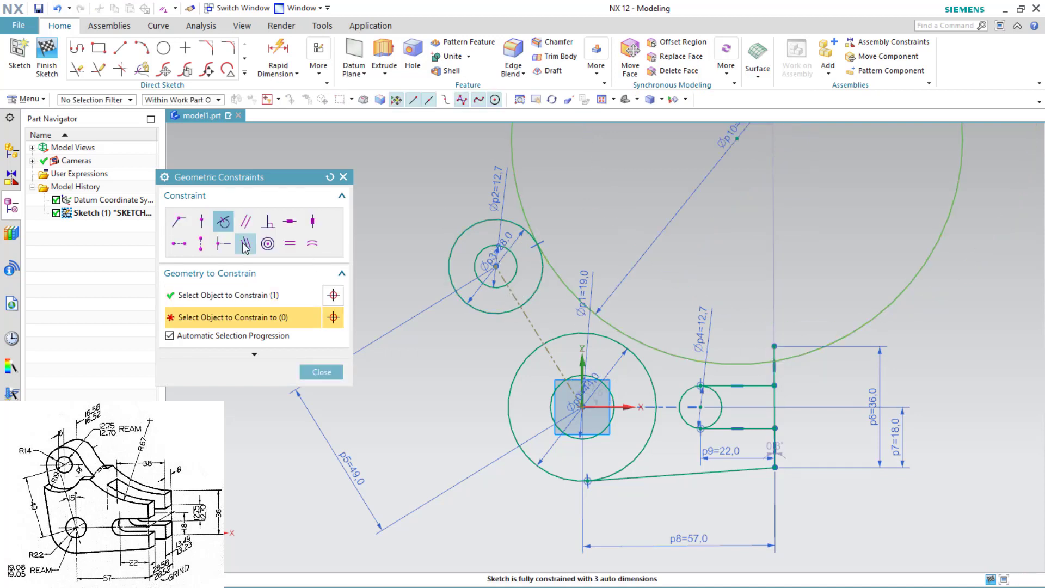
click(182, 226)
click(774, 346)
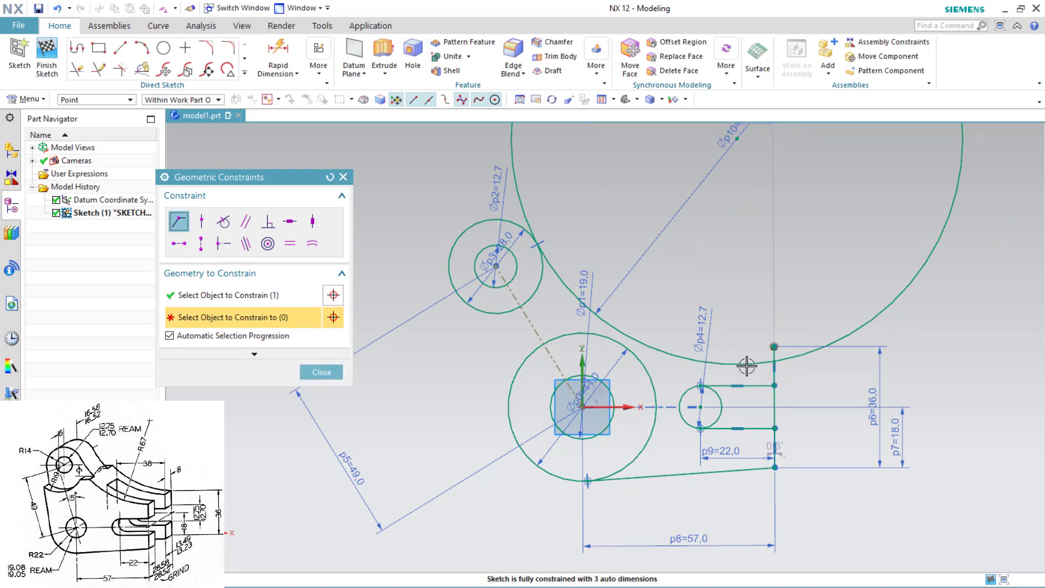
click(745, 364)
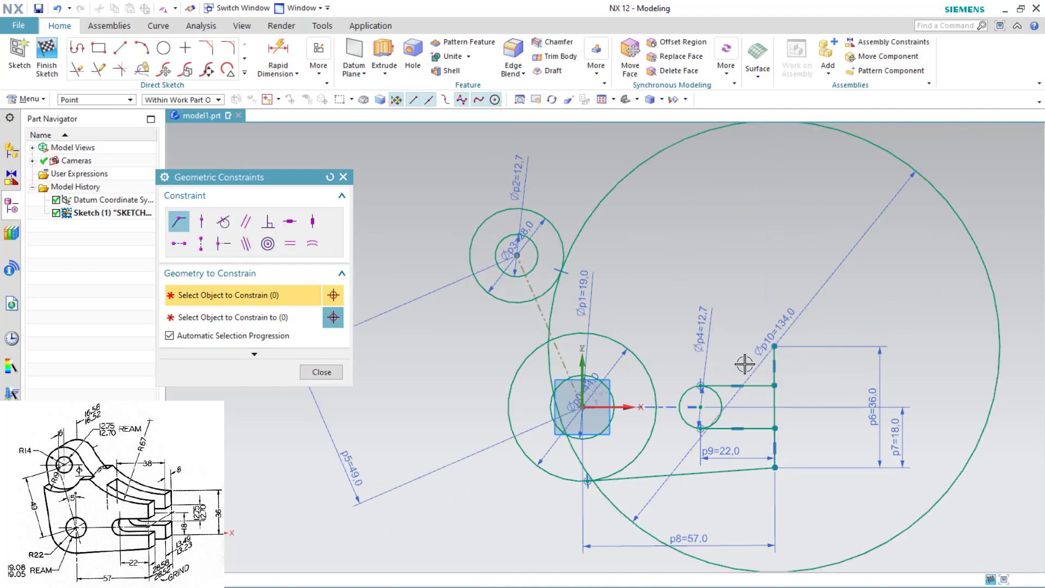
key(ctrl+z)
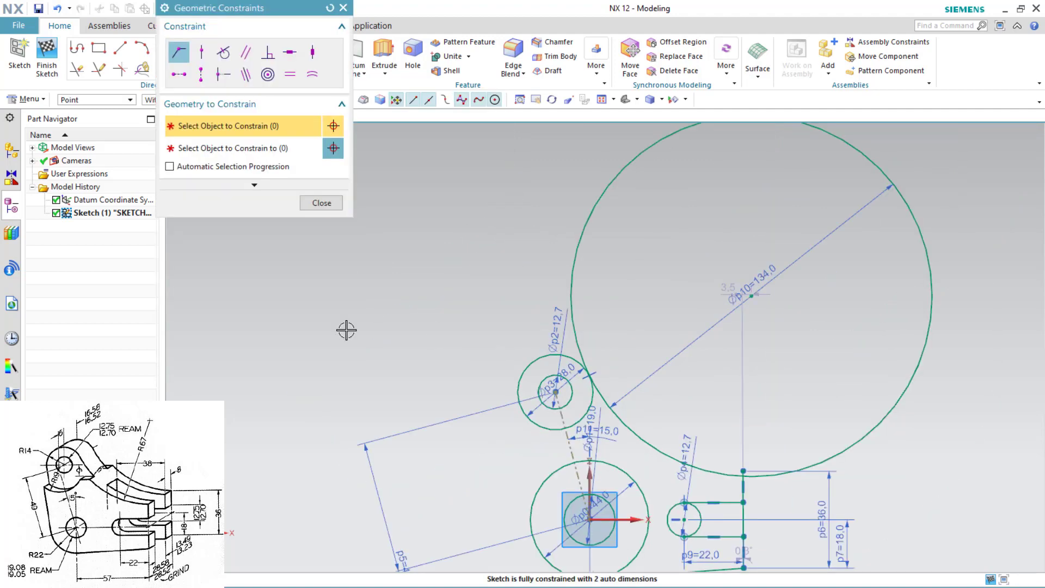
click(321, 203)
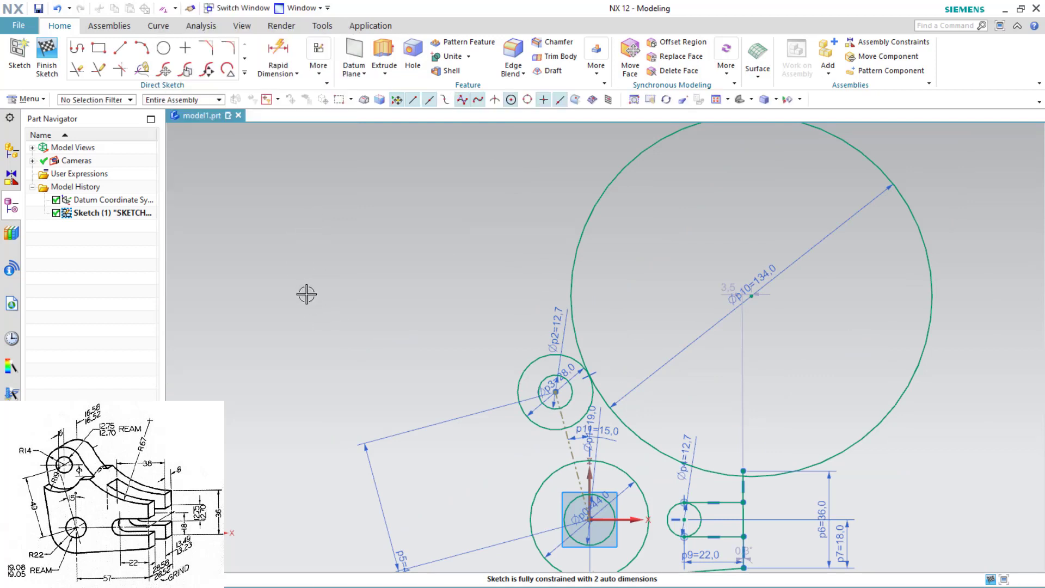
Step: Trim the 134 mm circle to the arc running from the 28 mm boss circle to the vertical end line
click(86, 66)
drag(914, 309, 897, 314)
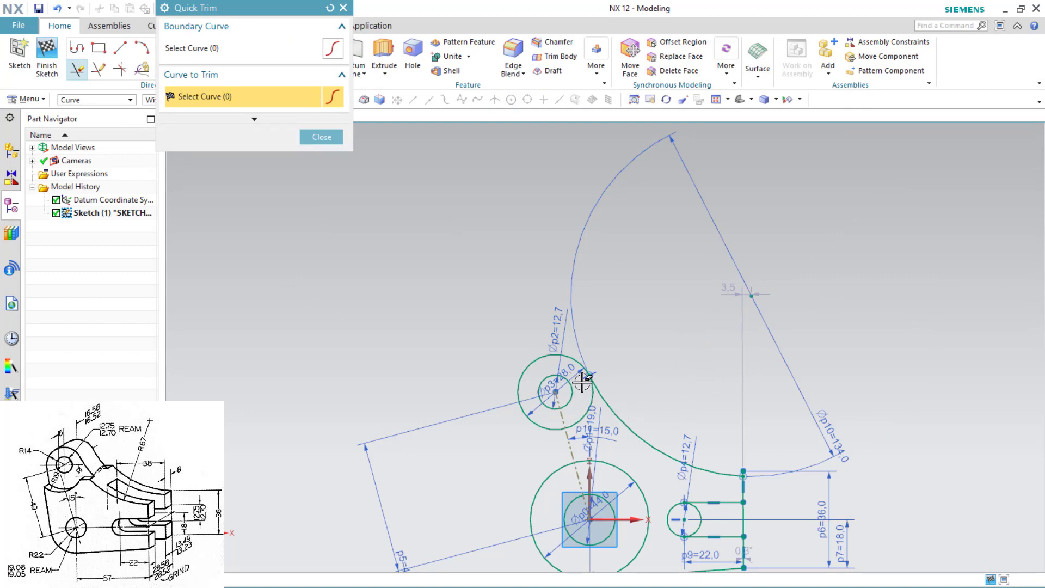
key(Escape)
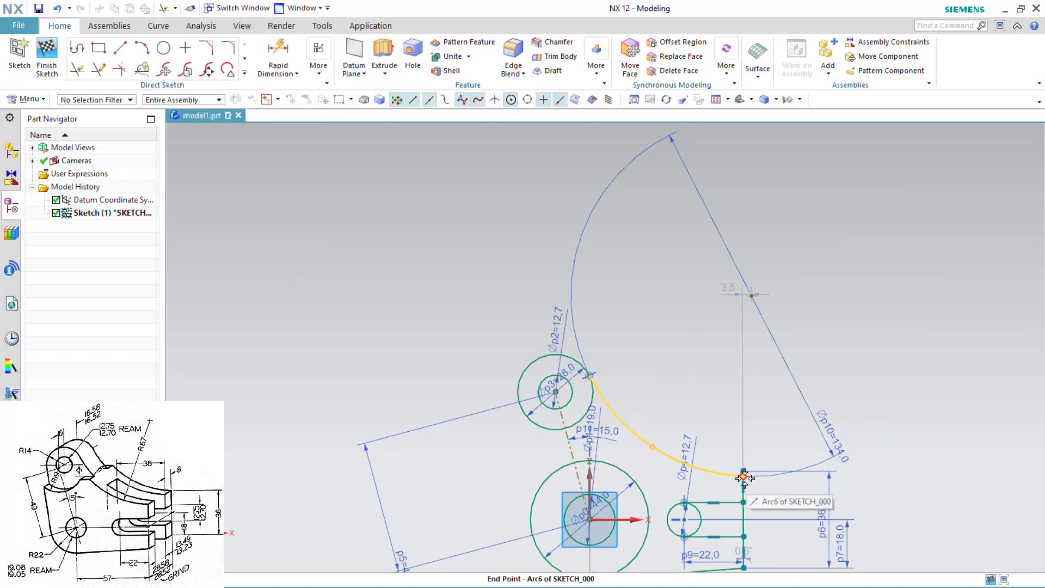
Step: Make the upper endpoint of the vertical end line coincident with the lower end of the 134 mm diameter arc
key(c)
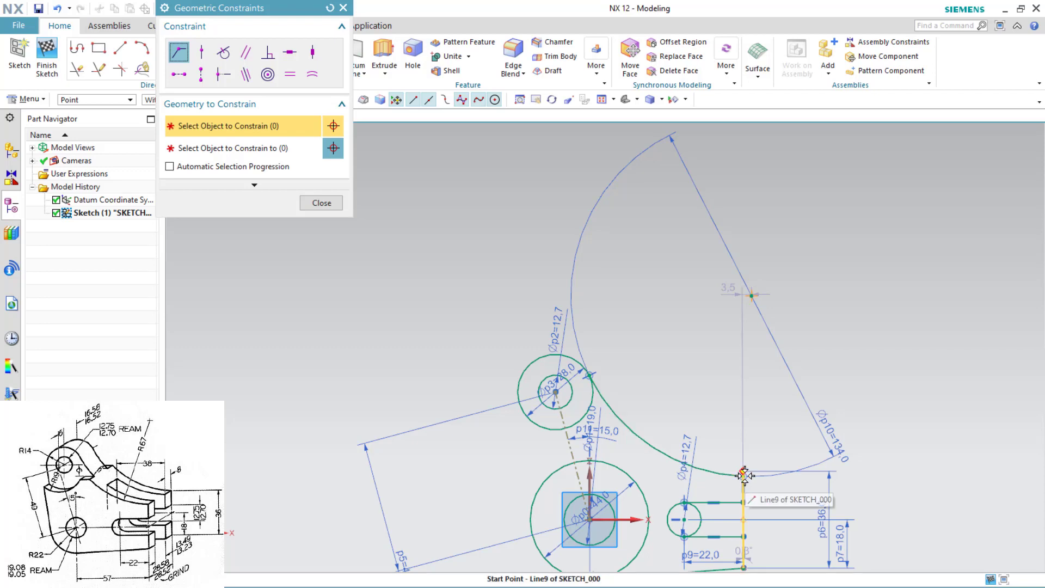
scroll(743, 475, down, 2)
scroll(744, 485, up, 6)
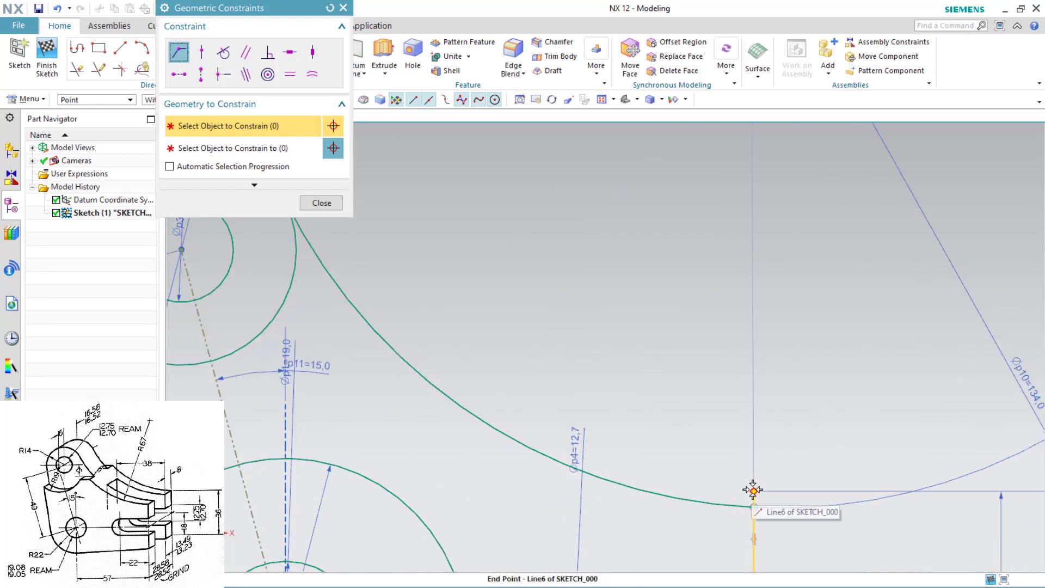
click(752, 490)
click(754, 506)
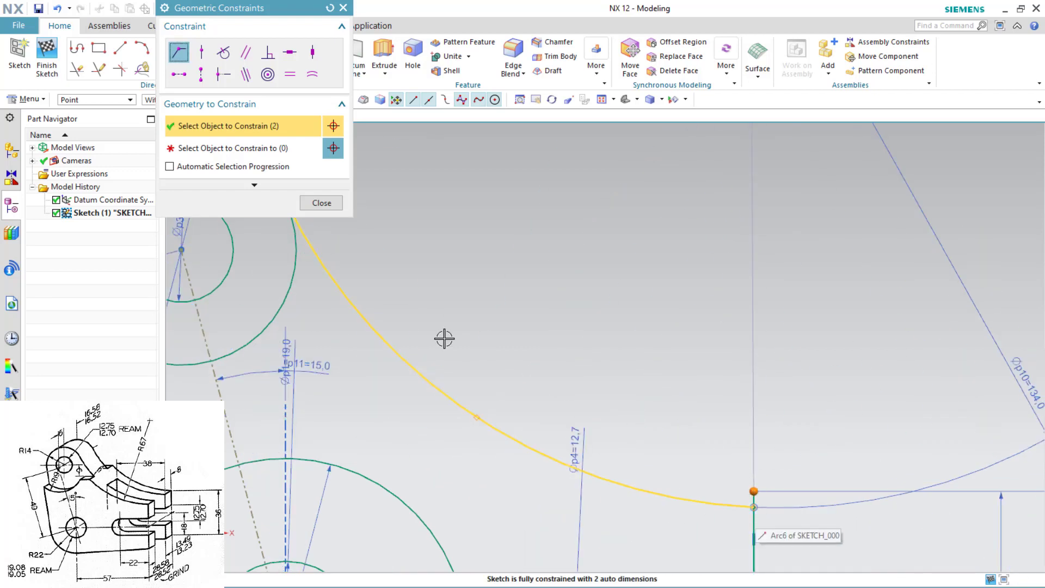
click(329, 8)
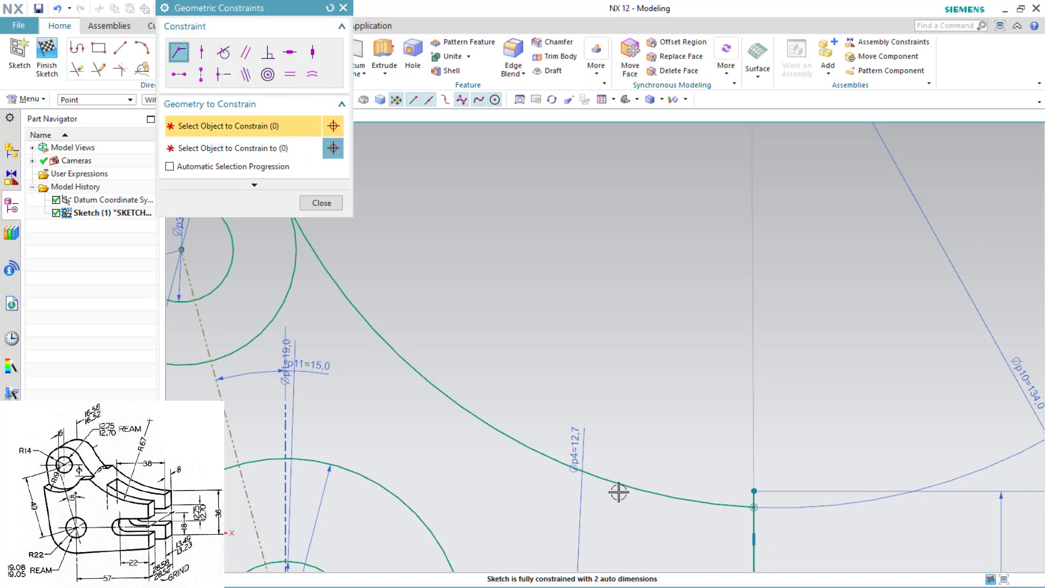
click(754, 491)
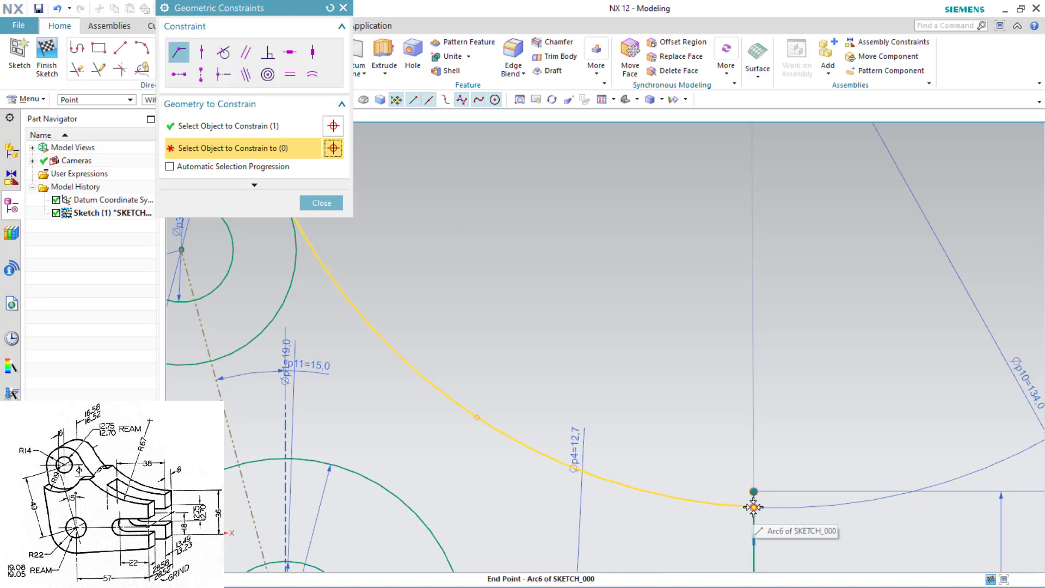
click(754, 505)
scroll(629, 467, down, 5)
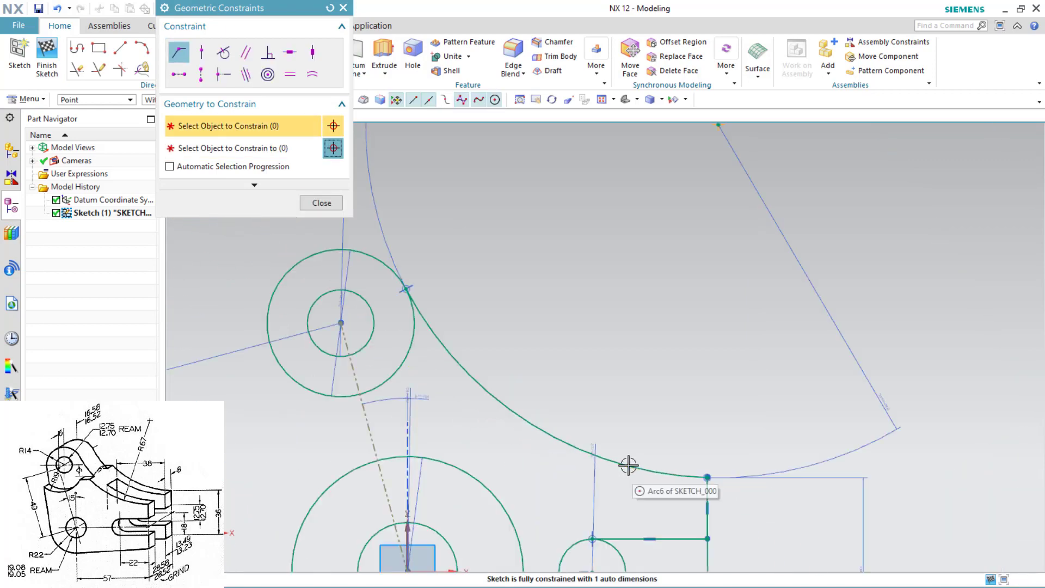
click(321, 203)
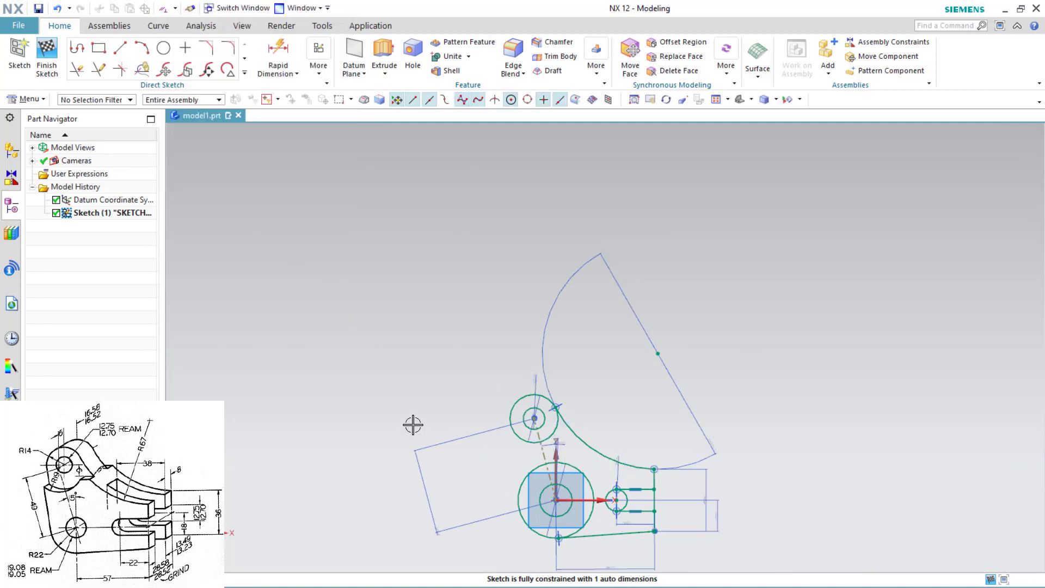
Step: Draw a line tangent to the 28 mm and 44 mm boss circles along the outer side of the bracket profile
shift+middle_drag(413, 424, 575, 331)
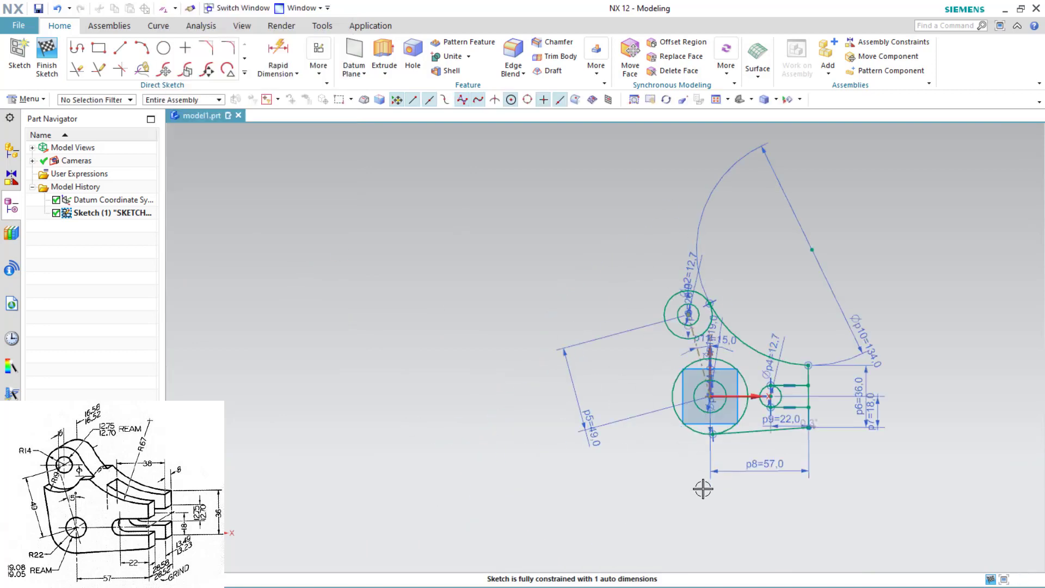
scroll(703, 488, up, 1)
key(l)
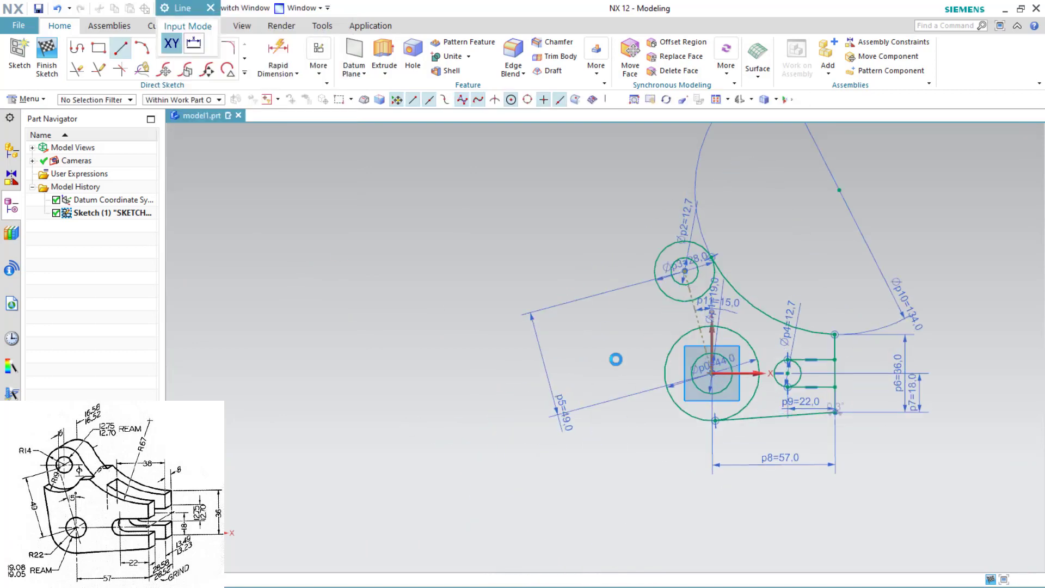
click(657, 262)
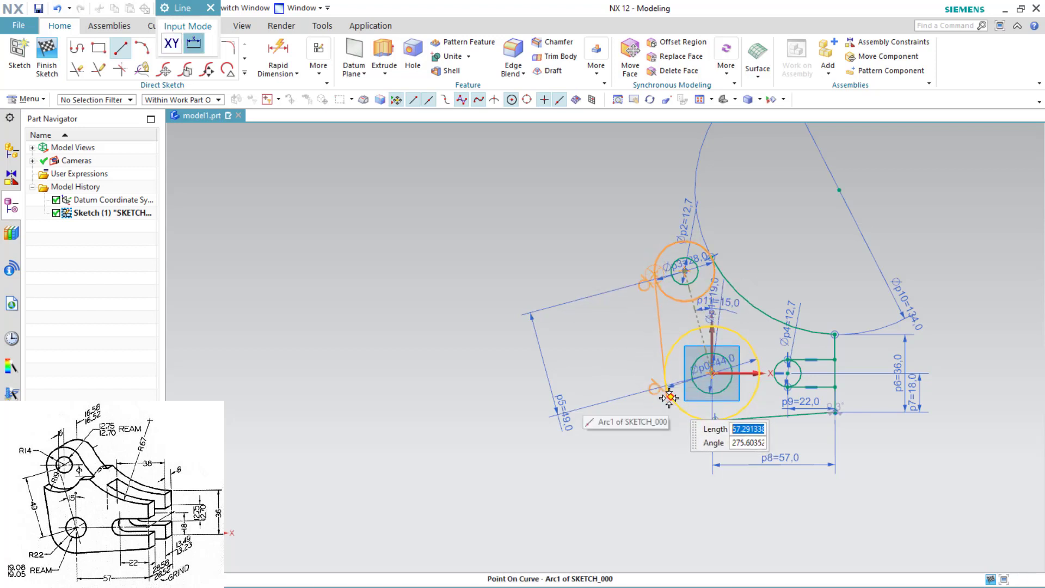
click(670, 401)
key(Escape)
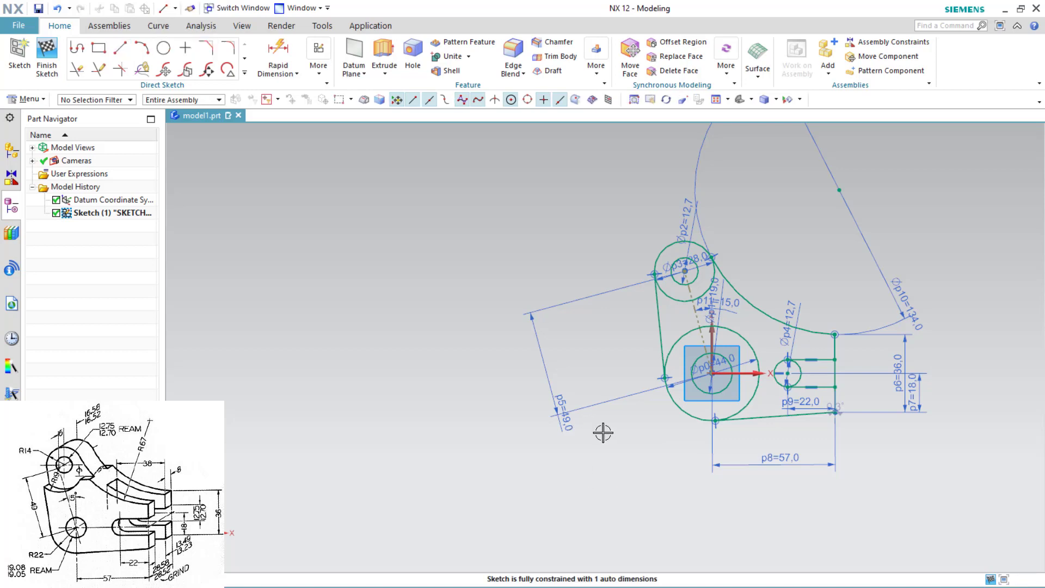
Step: Trim the slot opening and the inner portions of the slot and boss circles to leave one closed outline, and finish the sketch
click(96, 70)
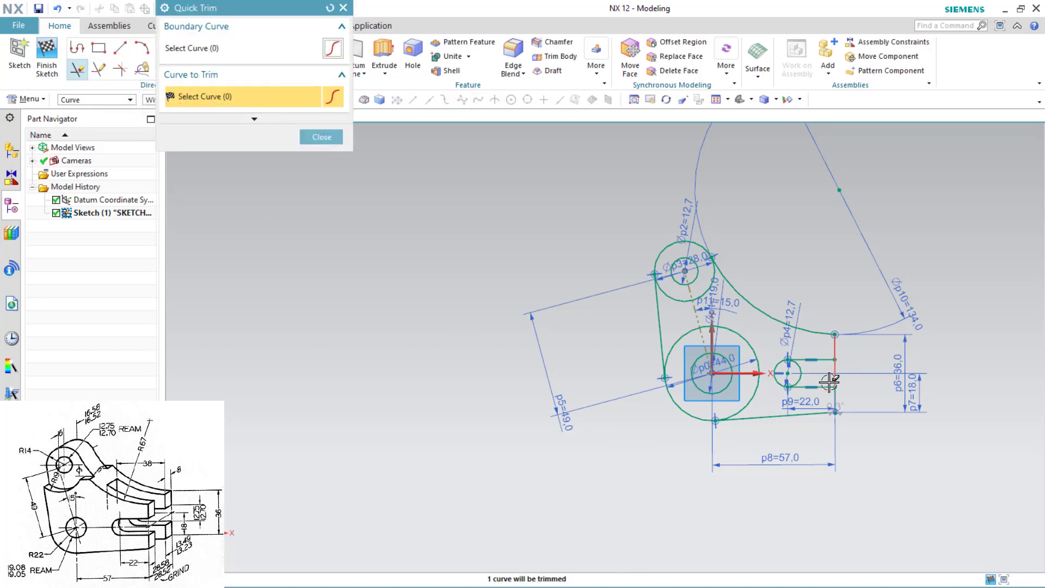
scroll(842, 375, up, 4)
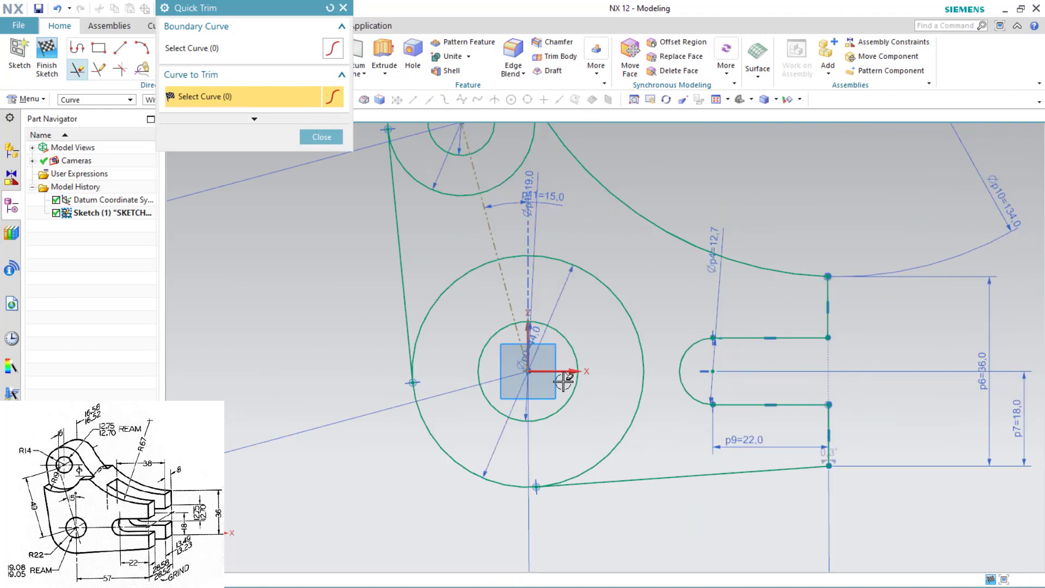
drag(627, 287, 613, 344)
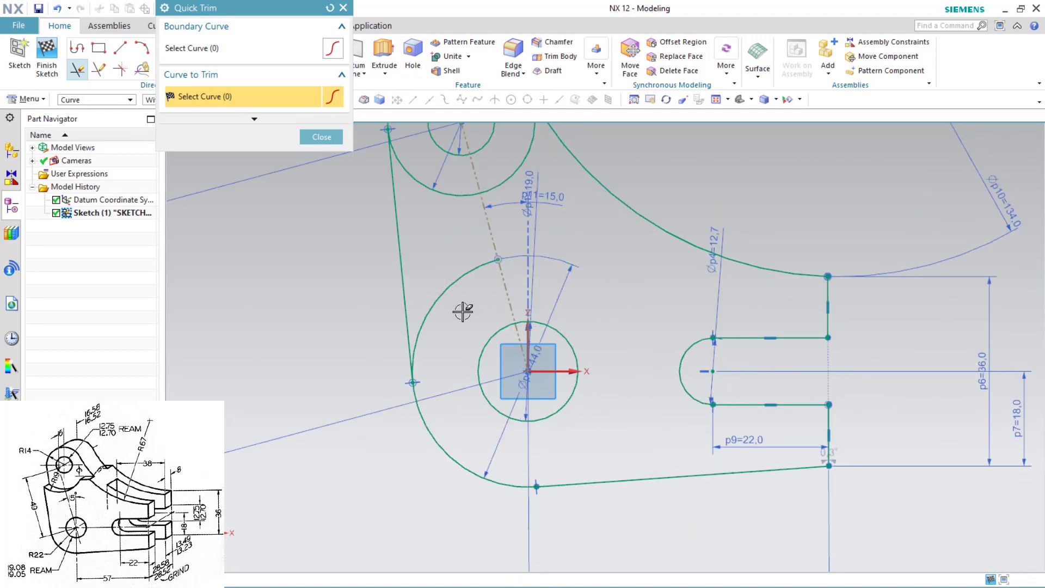
drag(462, 312, 452, 276)
drag(504, 157, 536, 191)
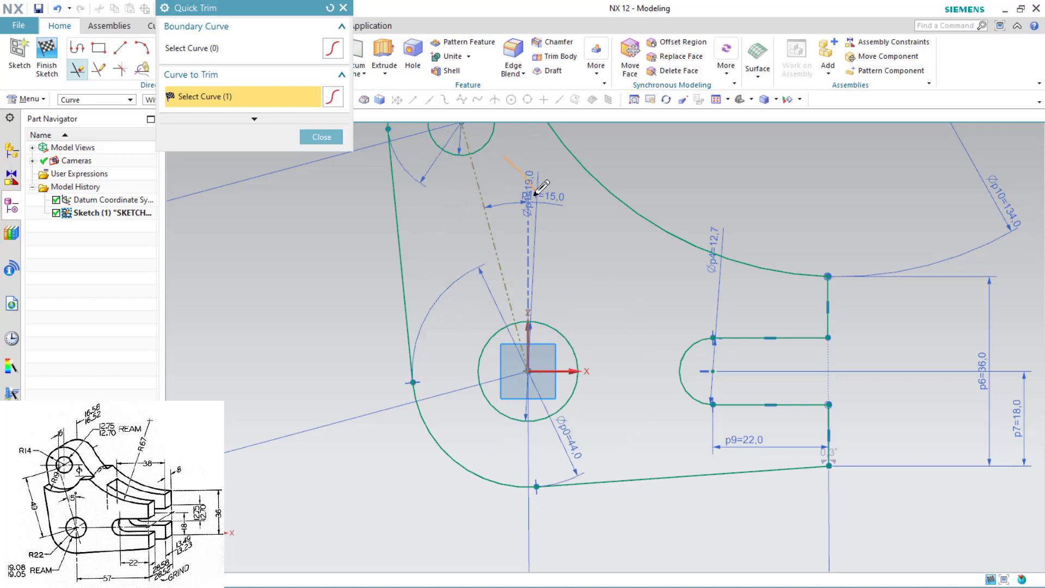
scroll(613, 319, down, 3)
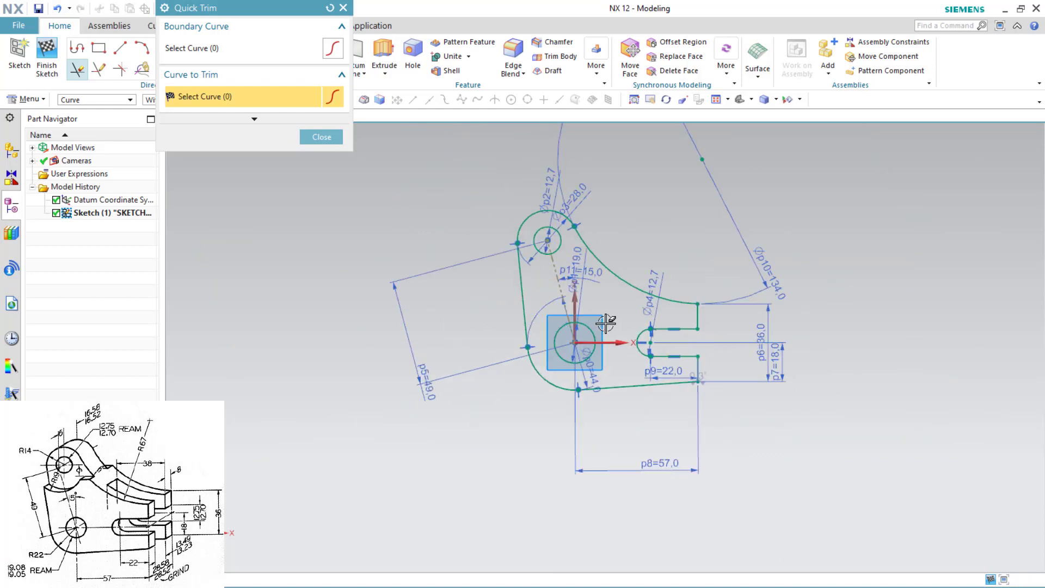
click(321, 137)
mouse_move(467, 298)
middle_down()
mouse_move(416, 392)
mouse_move(448, 324)
mouse_move(458, 394)
mouse_move(414, 348)
middle_up()
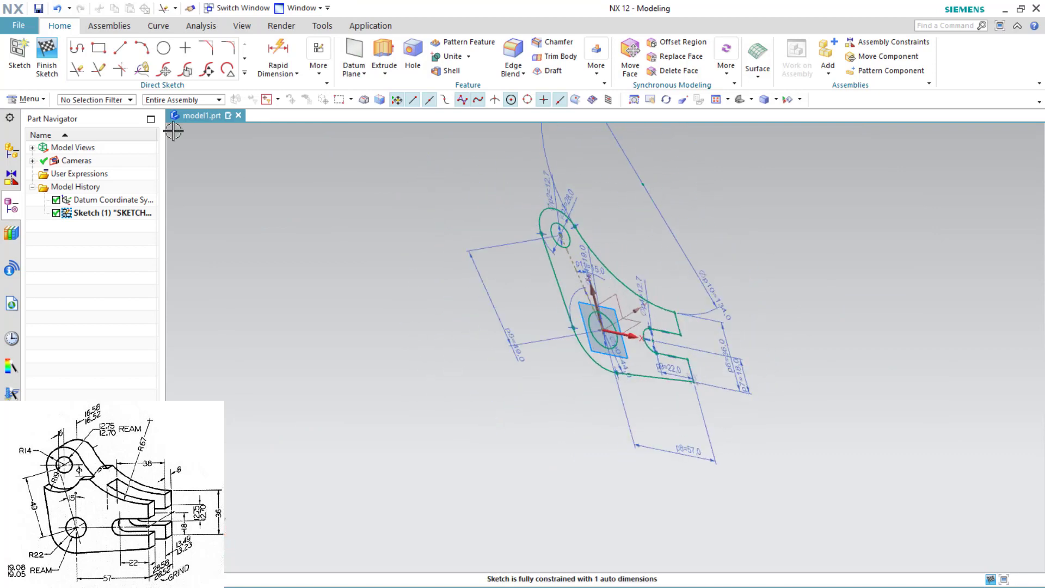
click(46, 55)
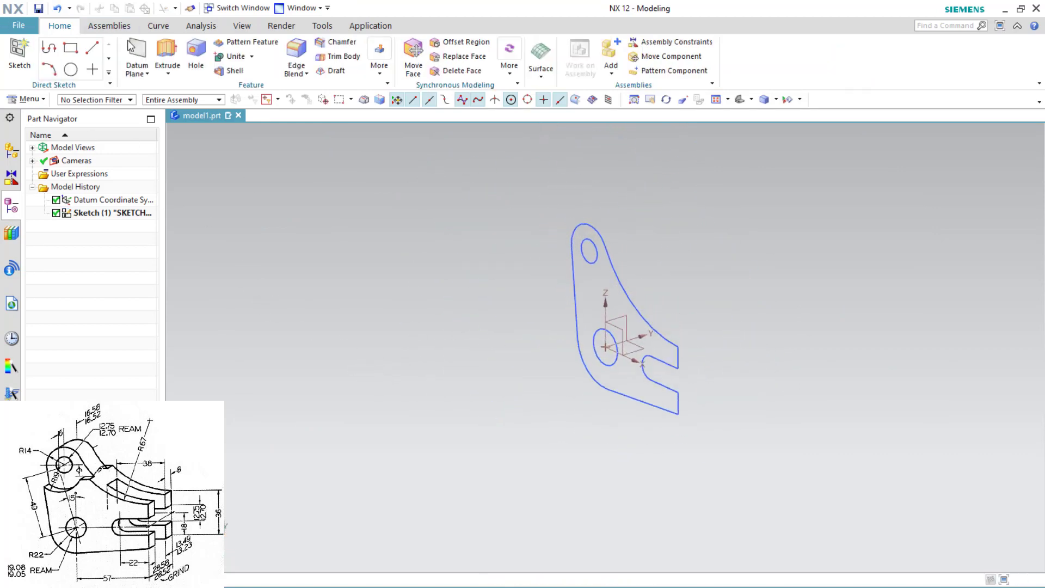
click(167, 57)
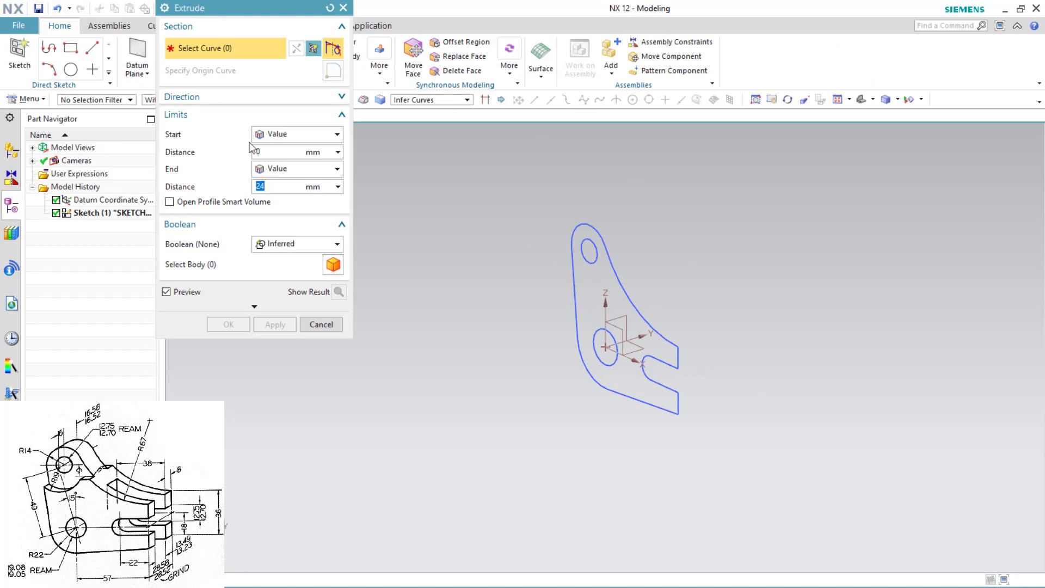
click(573, 275)
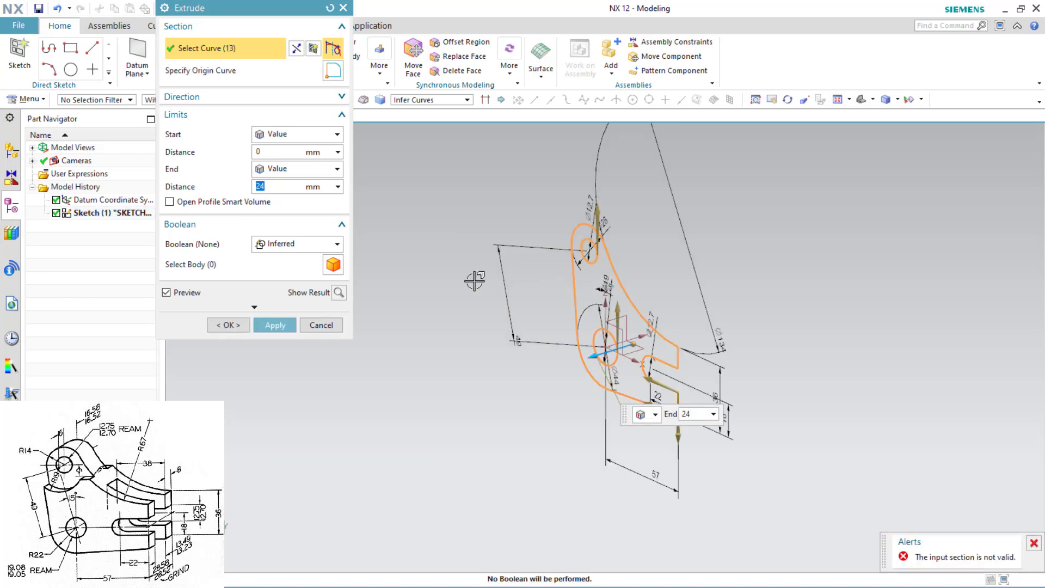
click(277, 246)
click(277, 246)
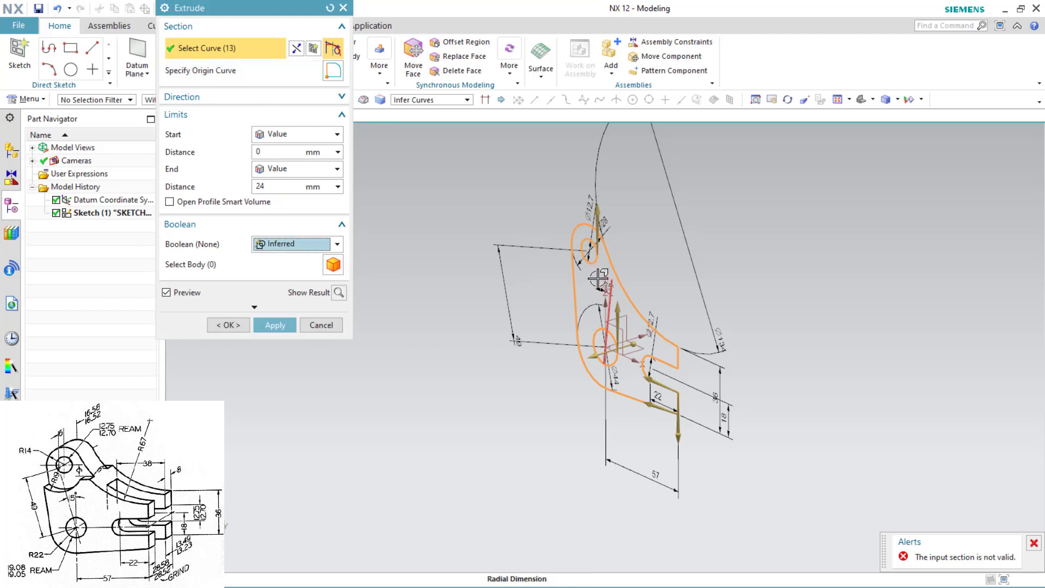
click(321, 325)
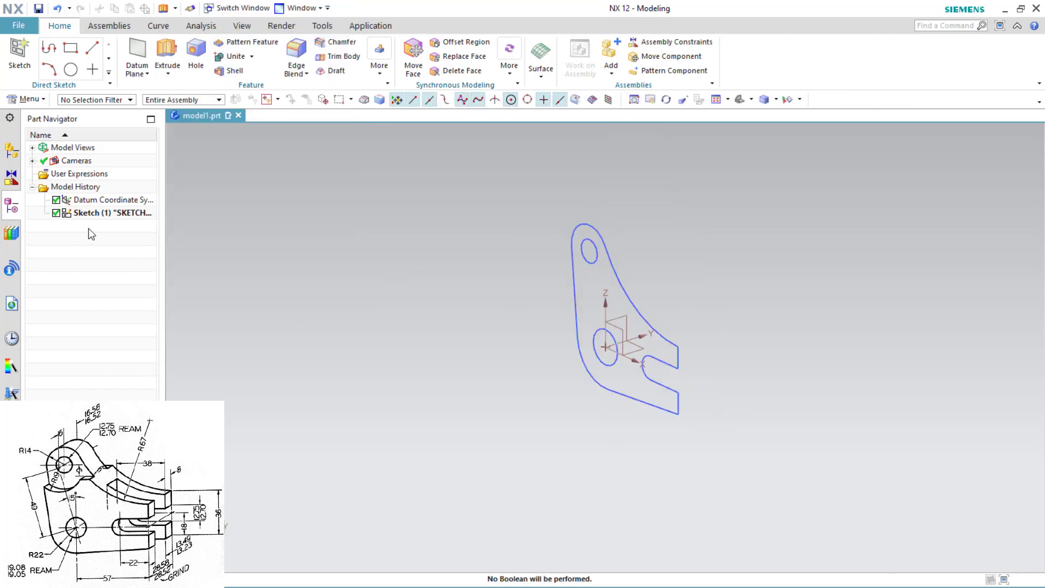
Step: Extrude the whole bracket profile sketch, including its two holes, to a distance of 28.5 mm
click(112, 213)
click(167, 55)
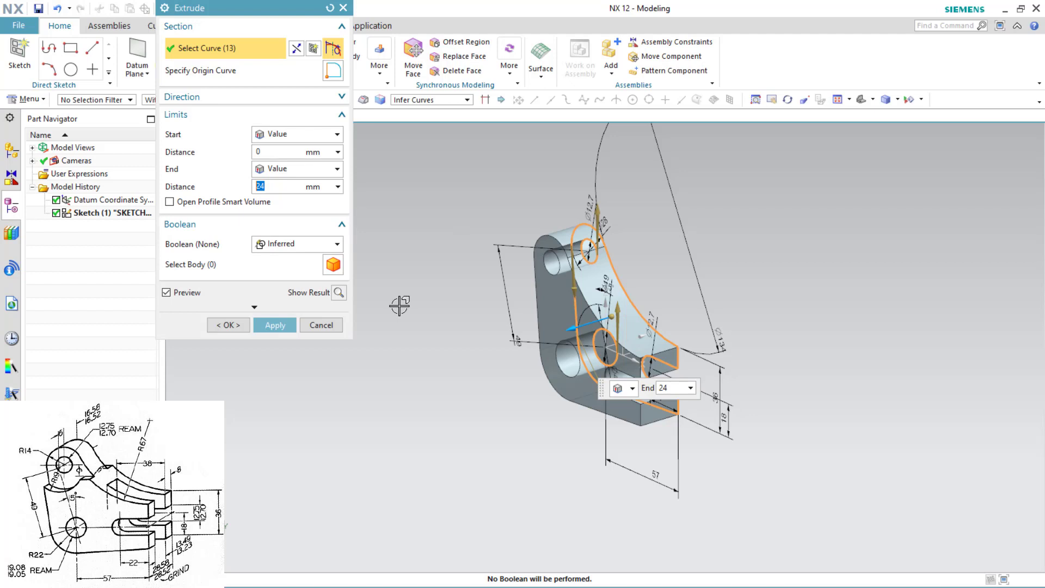
key(Return)
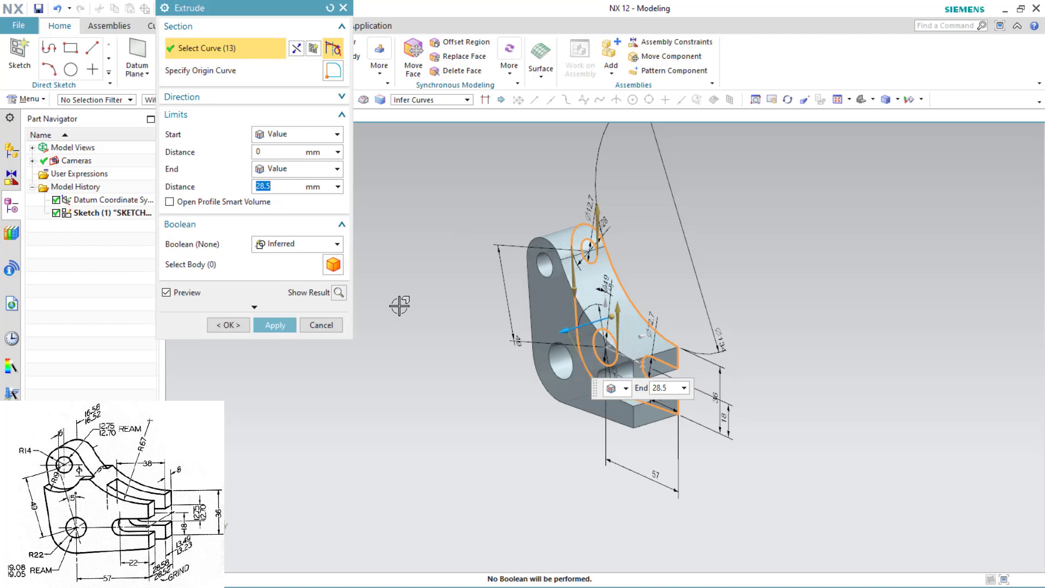
click(273, 325)
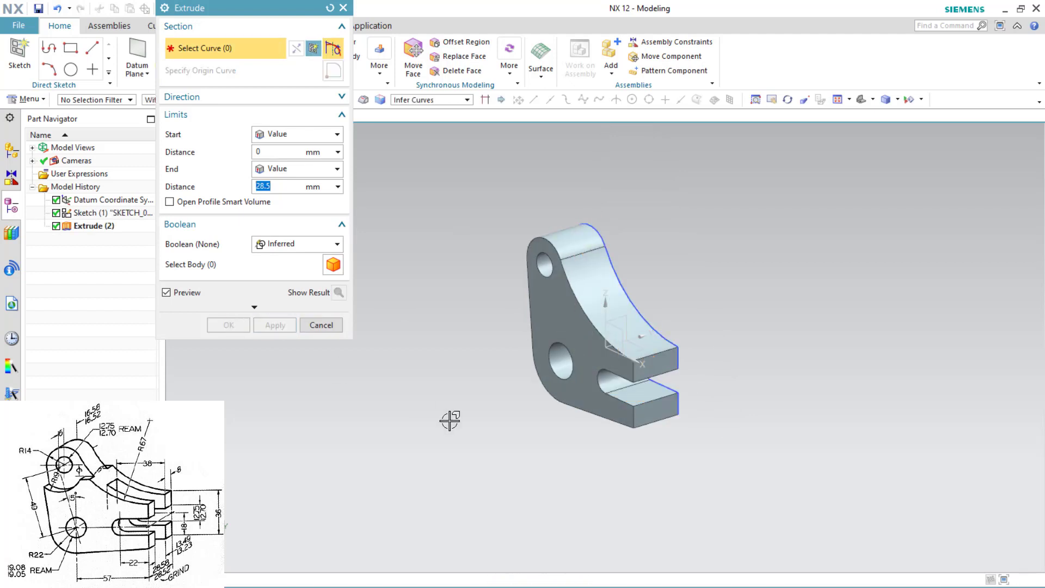
click(316, 328)
click(555, 310)
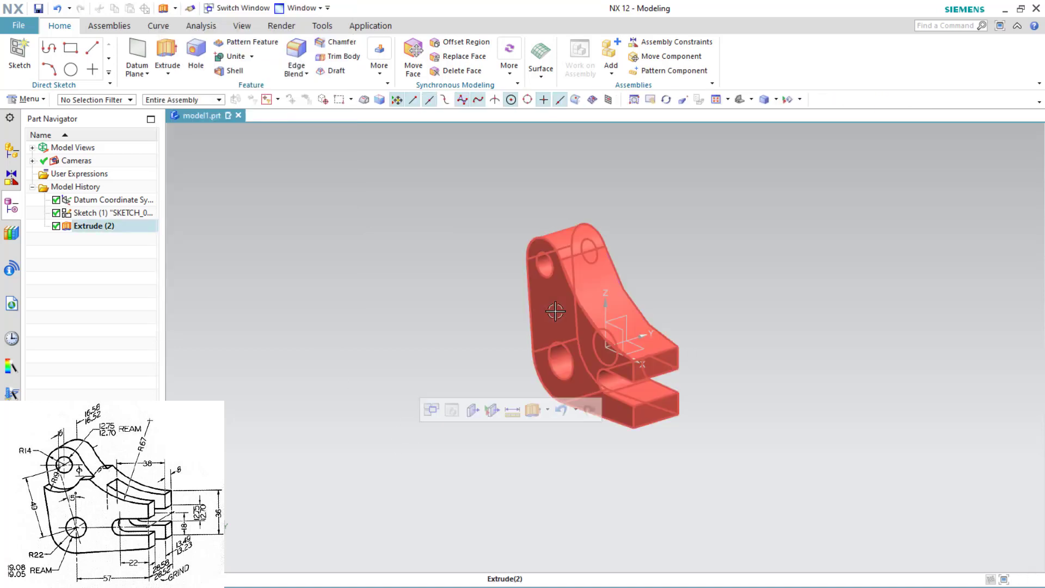
key(Escape)
Step: Create a sketch on the front planar face of the extruded bracket, with its origin at the upper hole's center
click(31, 52)
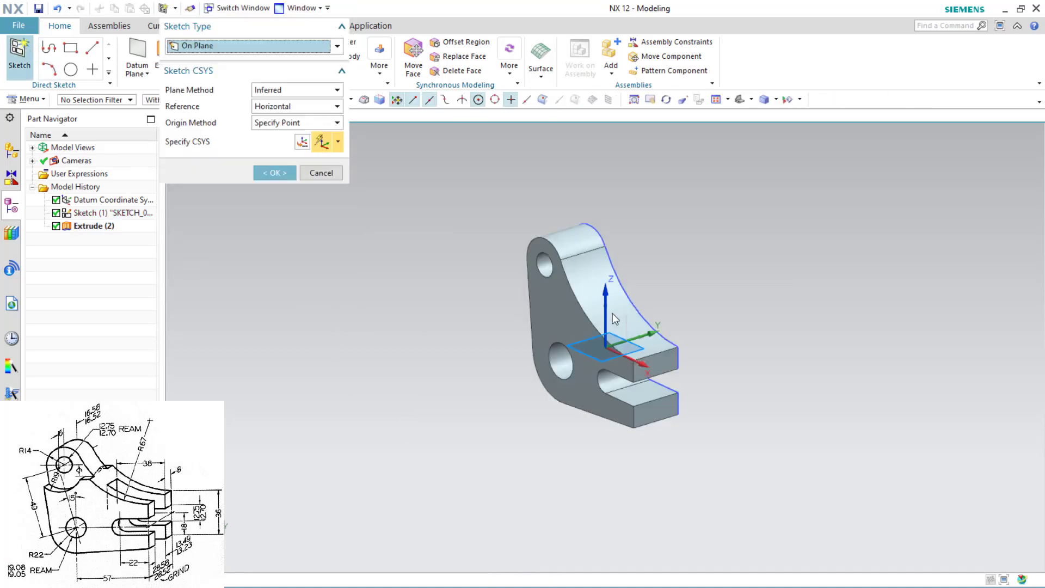
click(552, 308)
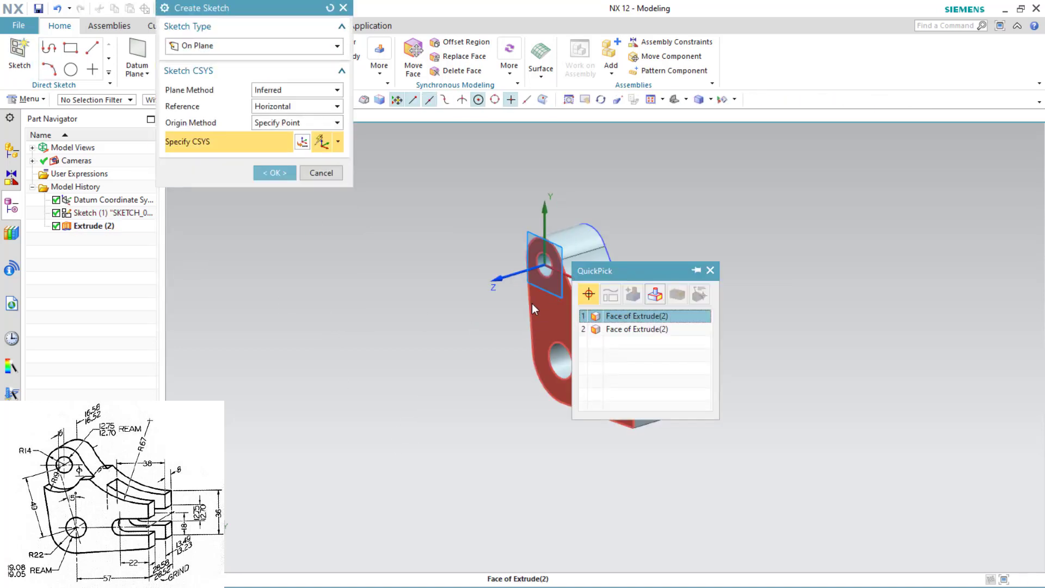
click(664, 316)
click(260, 172)
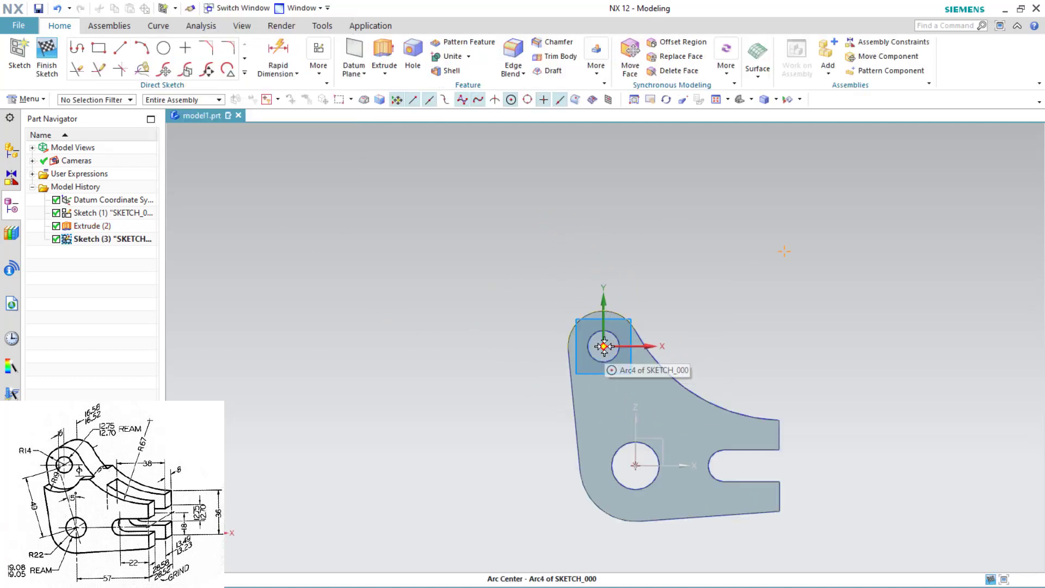
Step: Draw a 38 mm diameter circle centered on the sketch origin at the upper hole
key(o)
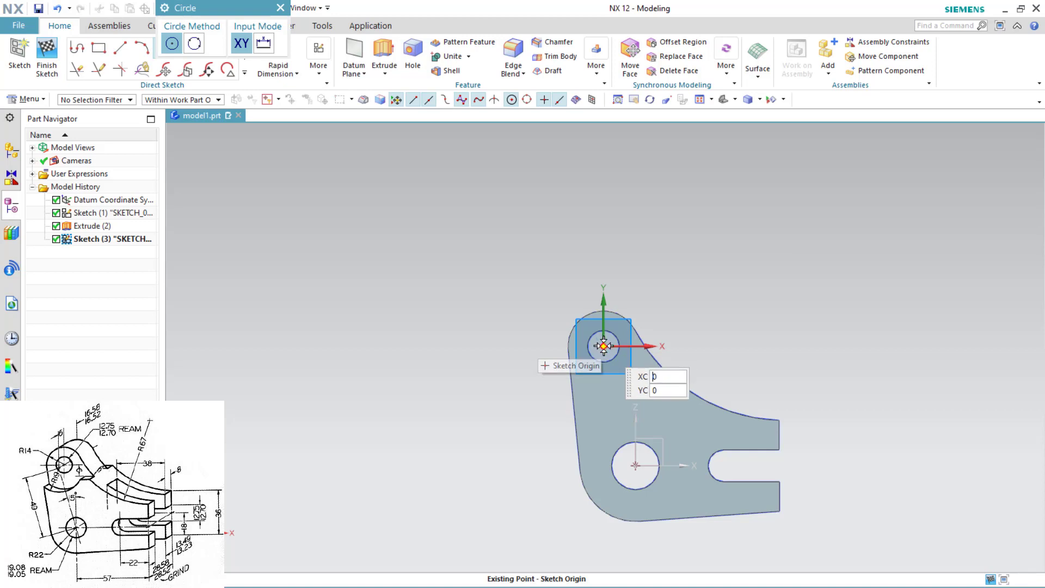
click(604, 346)
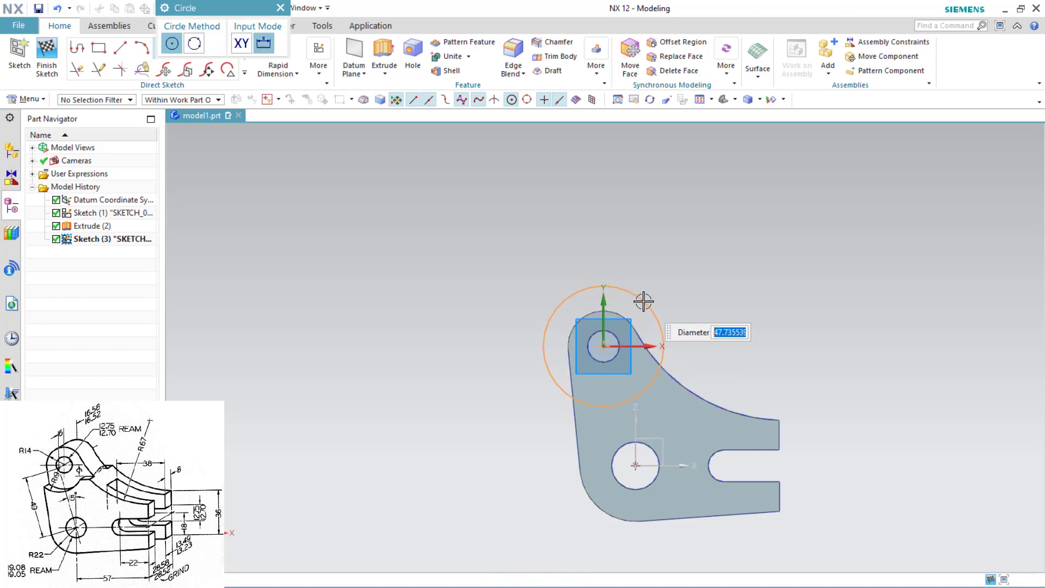
text(38)
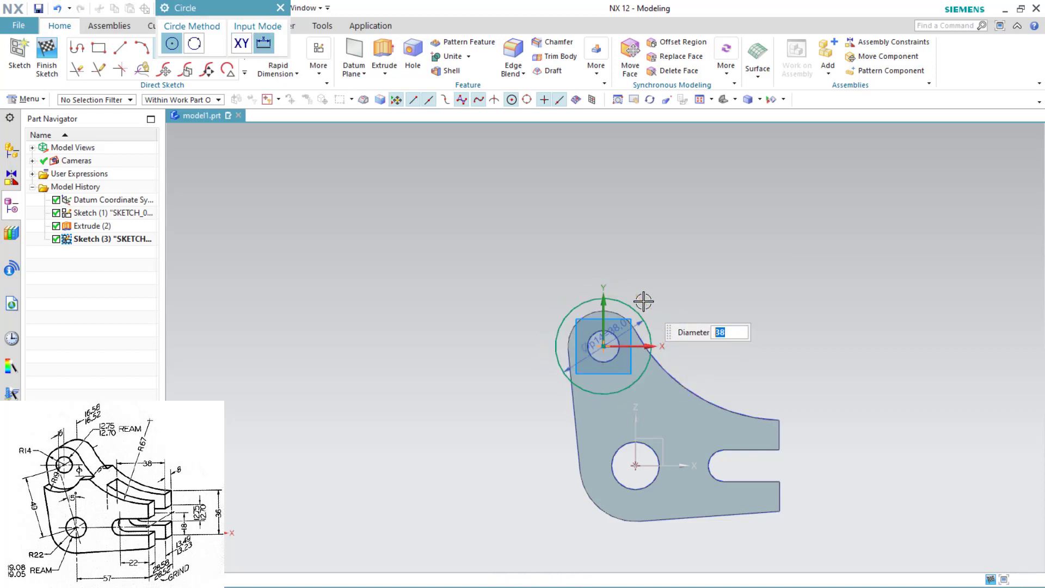
key(Return)
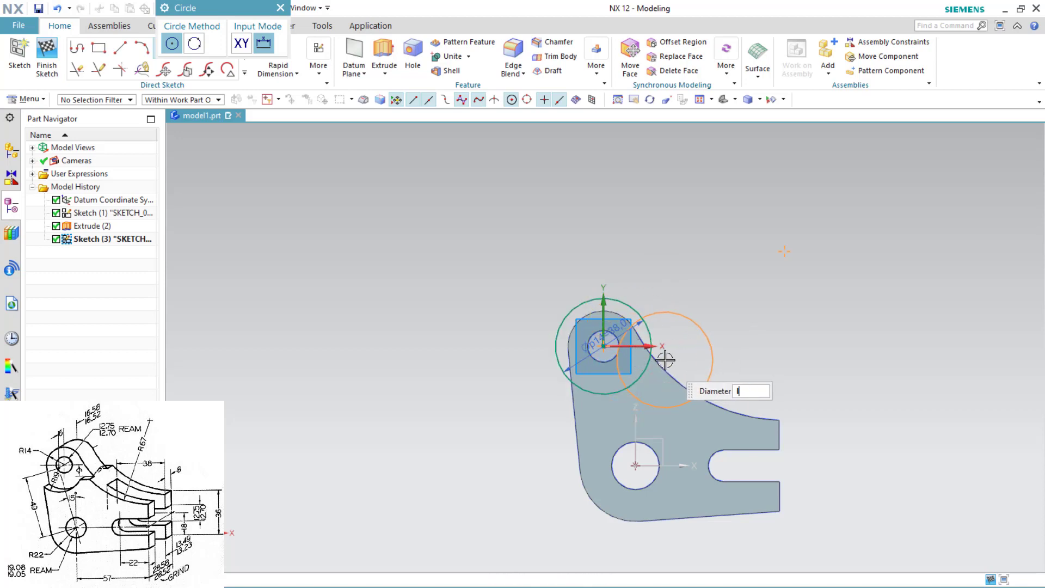
key(Escape)
Step: Draw a short horizontal line from inside the 38 mm circle across its edge, ending at about XC 30, YC -6
key(l)
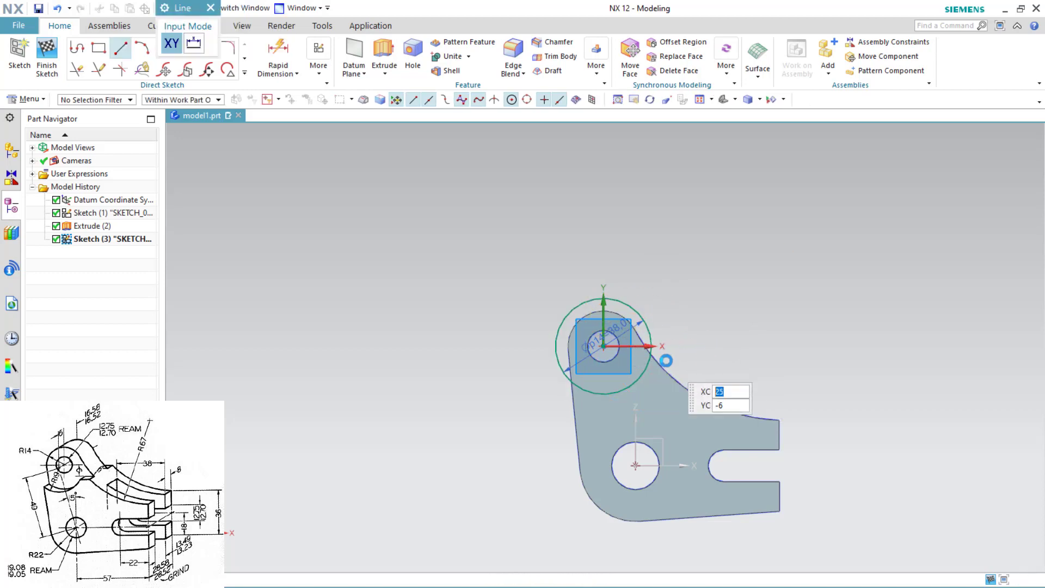
click(638, 361)
click(678, 360)
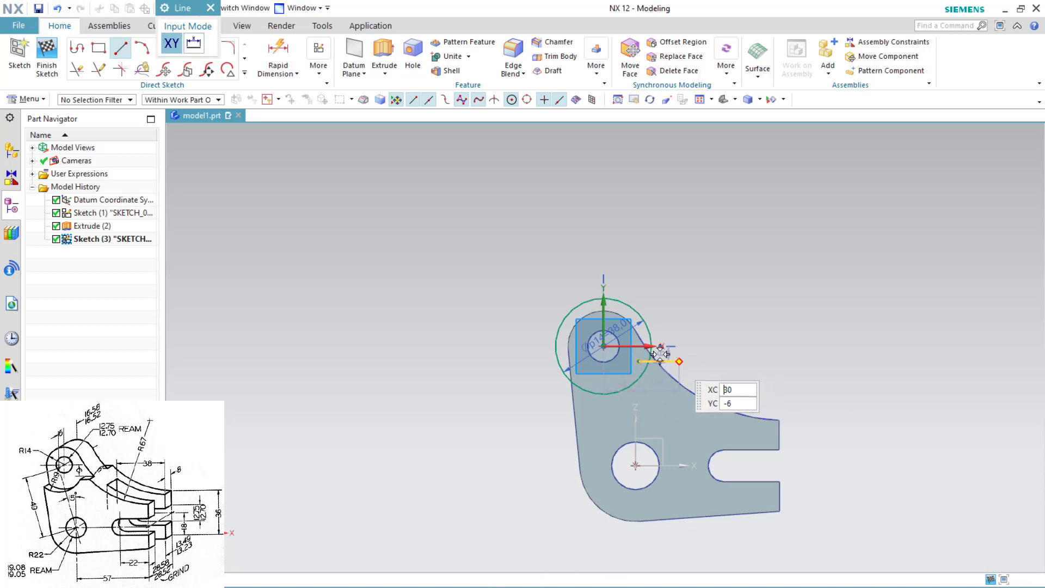
Step: Dimension the short horizontal line 9 mm below the sketch's horizontal axis
key(Escape)
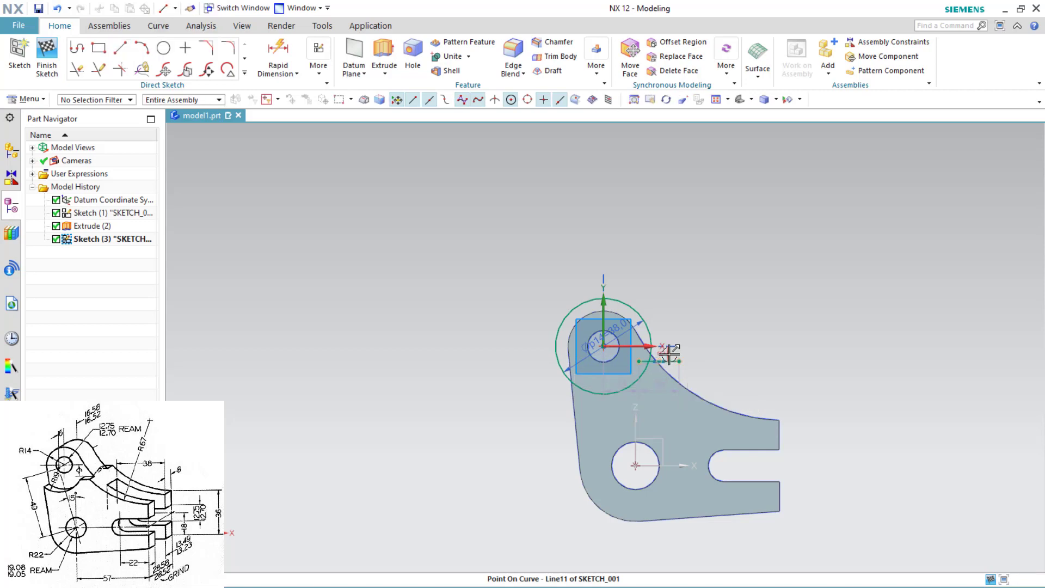
double_click(735, 366)
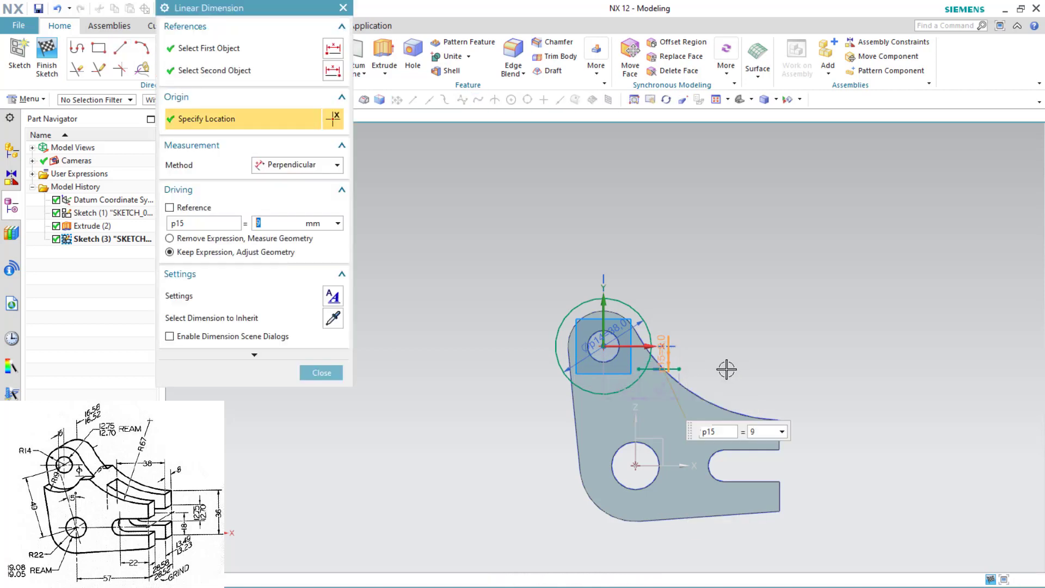
middle_click(565, 344)
Step: Project the bracket's whole profile, including its two holes, into the current sketch
scroll(566, 349, up, 5)
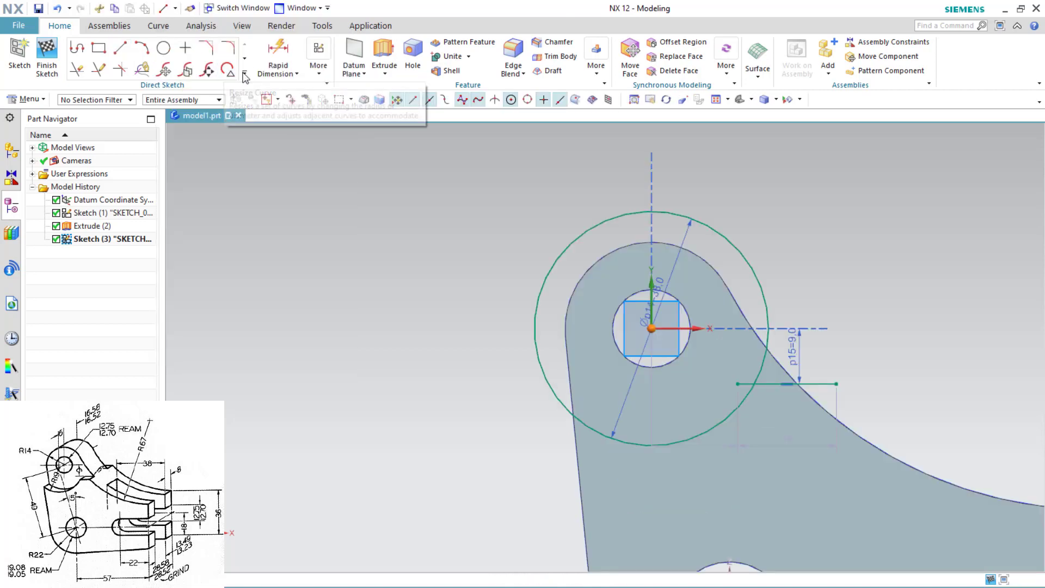
click(242, 74)
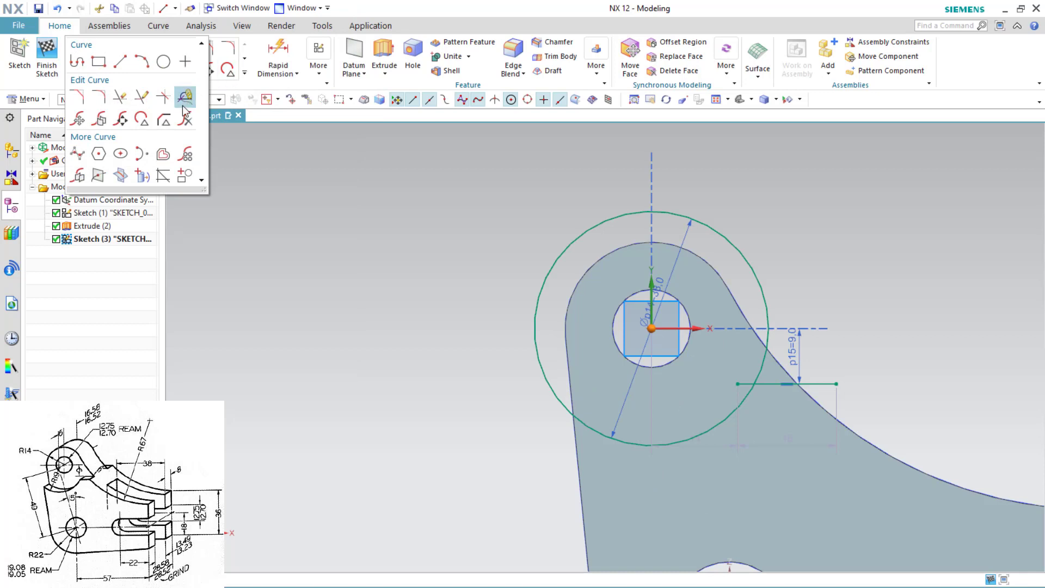
click(146, 177)
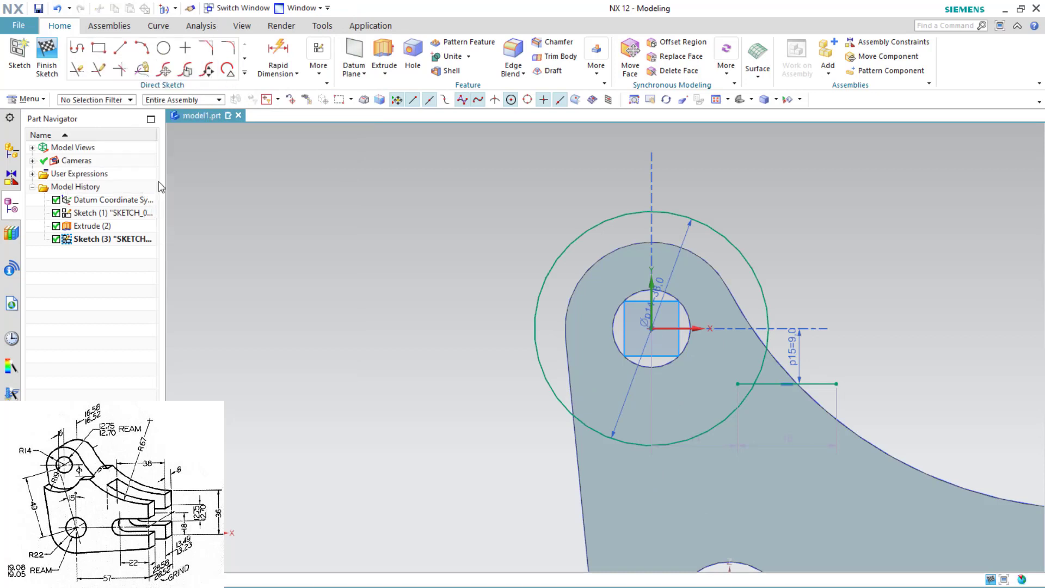
scroll(479, 351, down, 4)
click(625, 381)
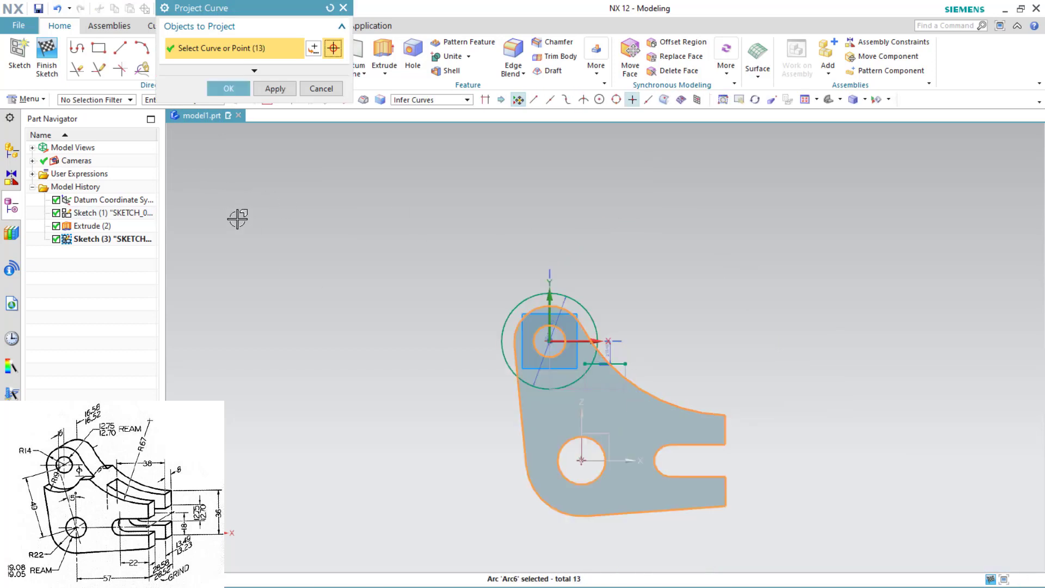
click(231, 89)
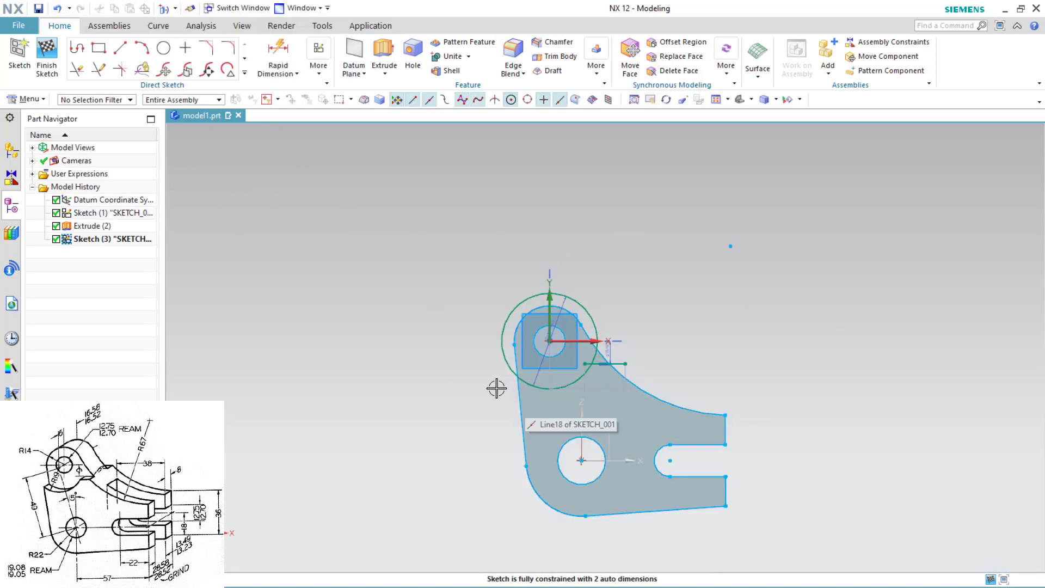
Step: Quick Trim the projected curves of the lower bracket body and slot, turning off Continuous Auto Dimensioning
key(t)
mouse_move(651, 353)
mouse_down()
mouse_move(463, 469)
mouse_move(735, 465)
mouse_up()
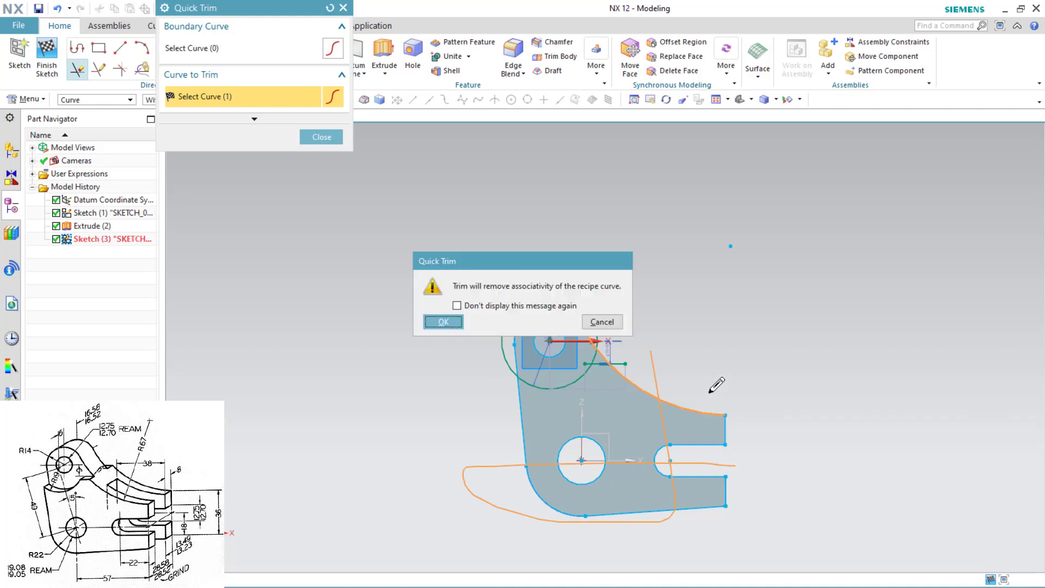
click(443, 322)
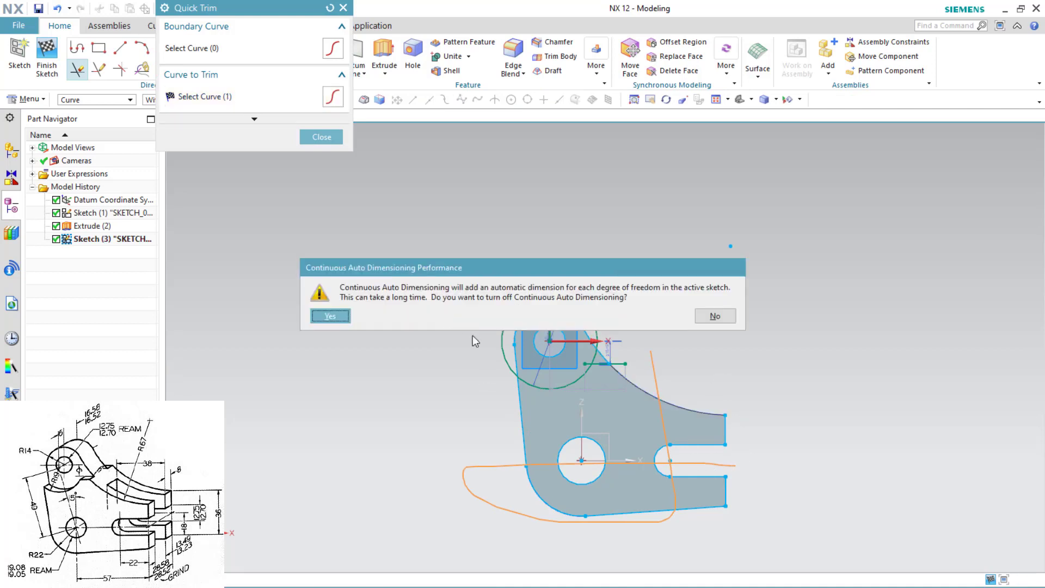
click(330, 315)
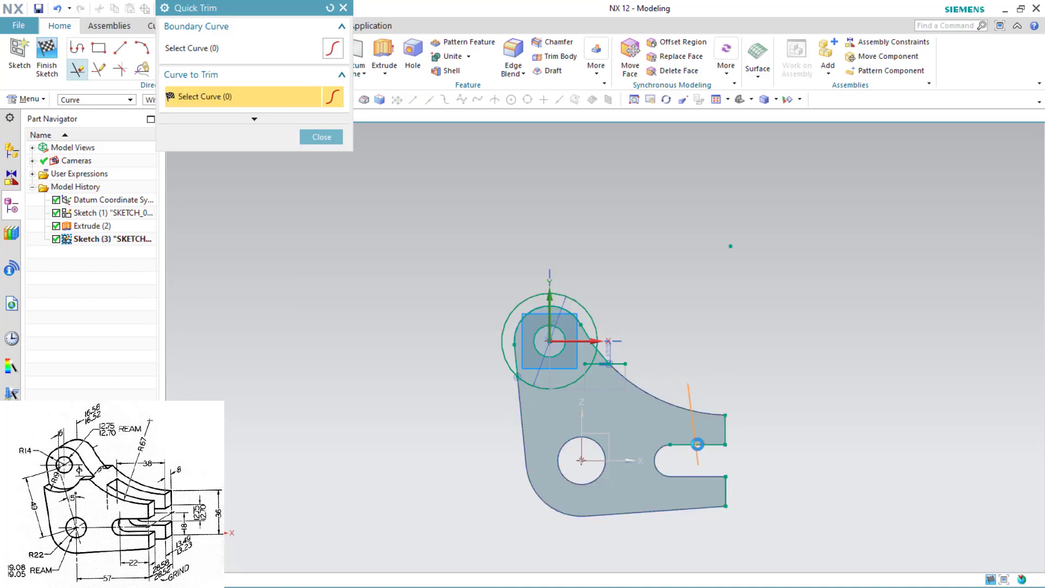
drag(710, 440, 713, 466)
Step: Trim the excess of the 38 mm circle and short line, leaving one closed relief outline around the upper hole
scroll(588, 382, up, 5)
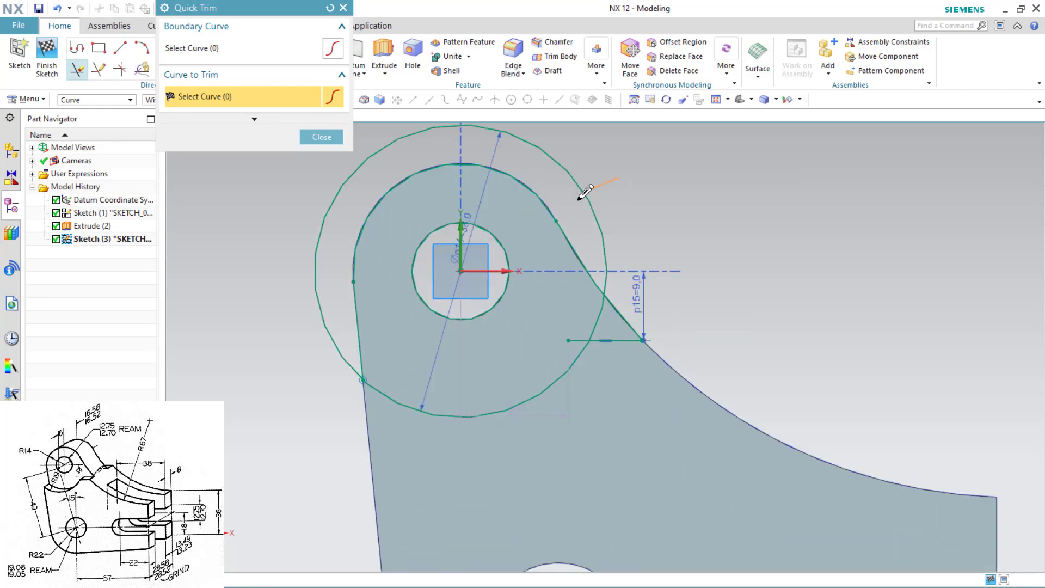
drag(585, 193, 373, 227)
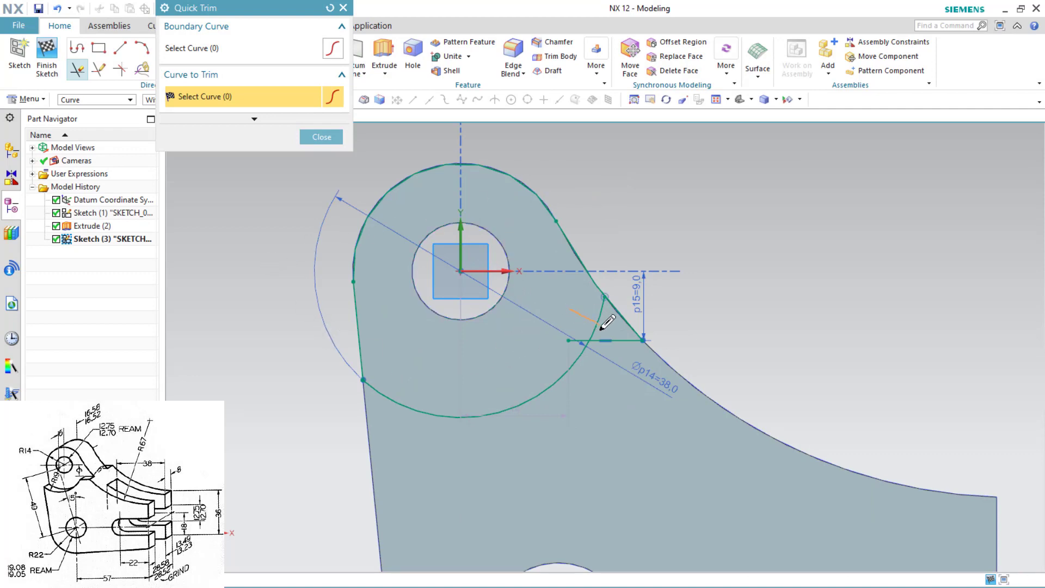
drag(600, 329, 563, 377)
scroll(579, 327, up, 5)
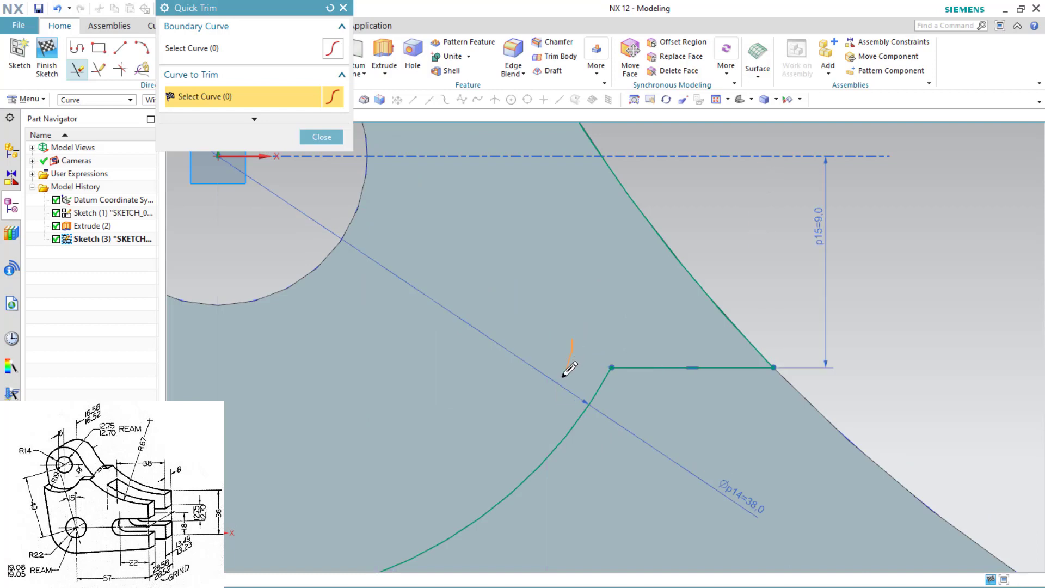
scroll(377, 377, down, 5)
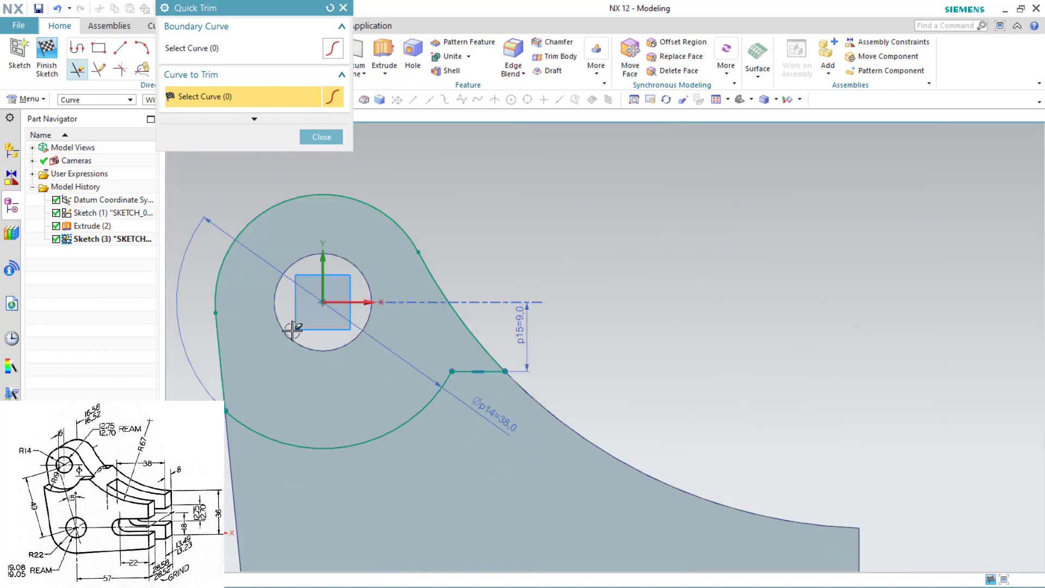
click(320, 137)
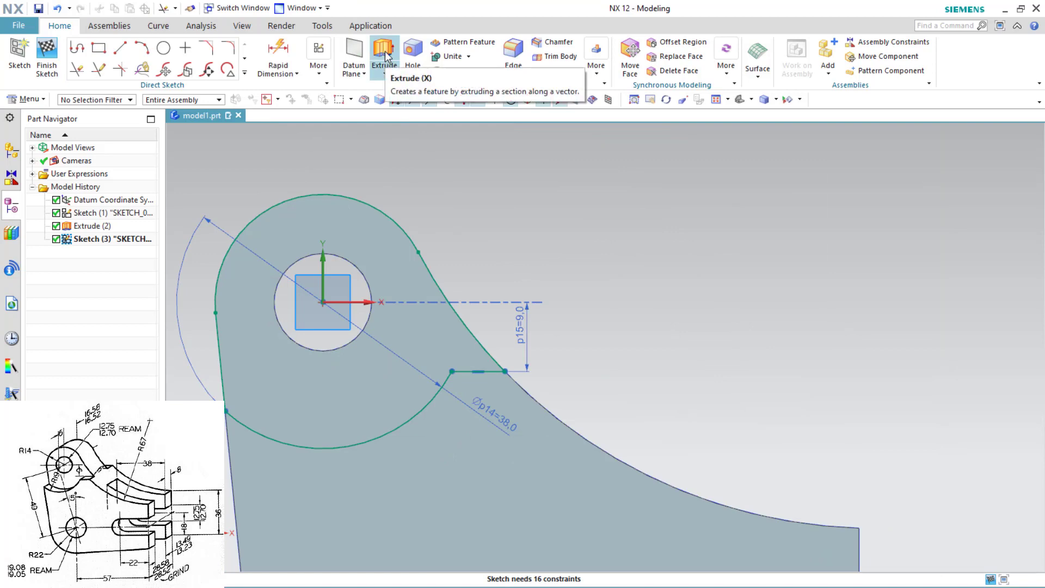
Step: Extrude the relief outline 6 mm into the bracket with Boolean Subtract to recess the front of the boss
click(110, 240)
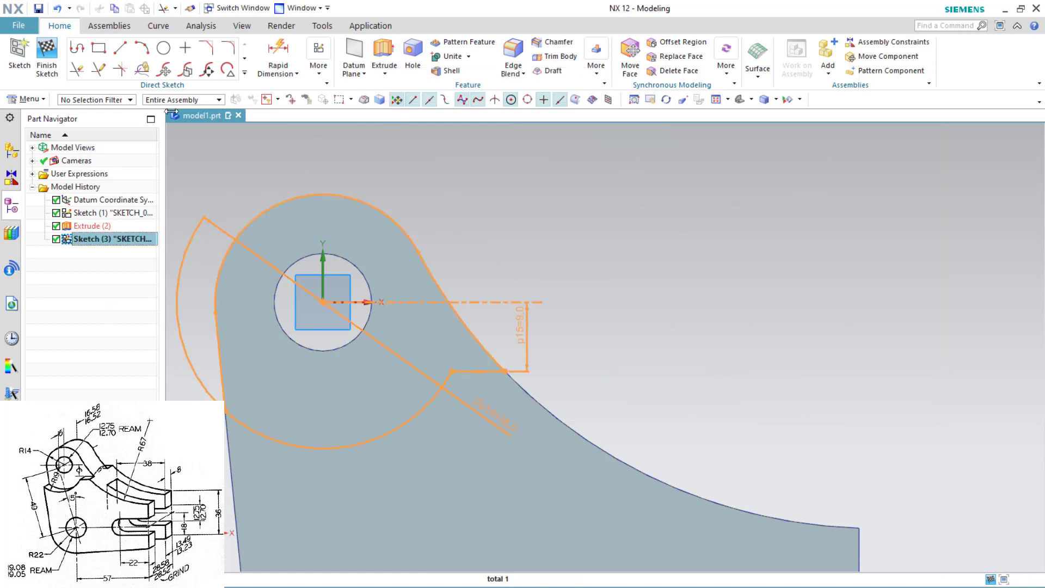
click(383, 55)
scroll(599, 253, up, 5)
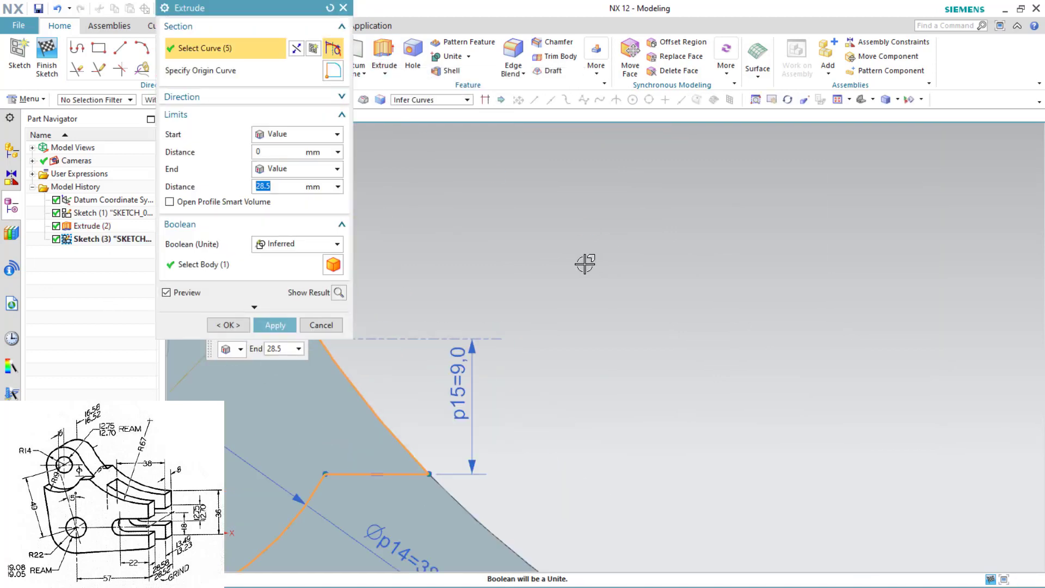
scroll(584, 264, down, 3)
scroll(469, 254, down, 3)
middle_drag(576, 269, 544, 261)
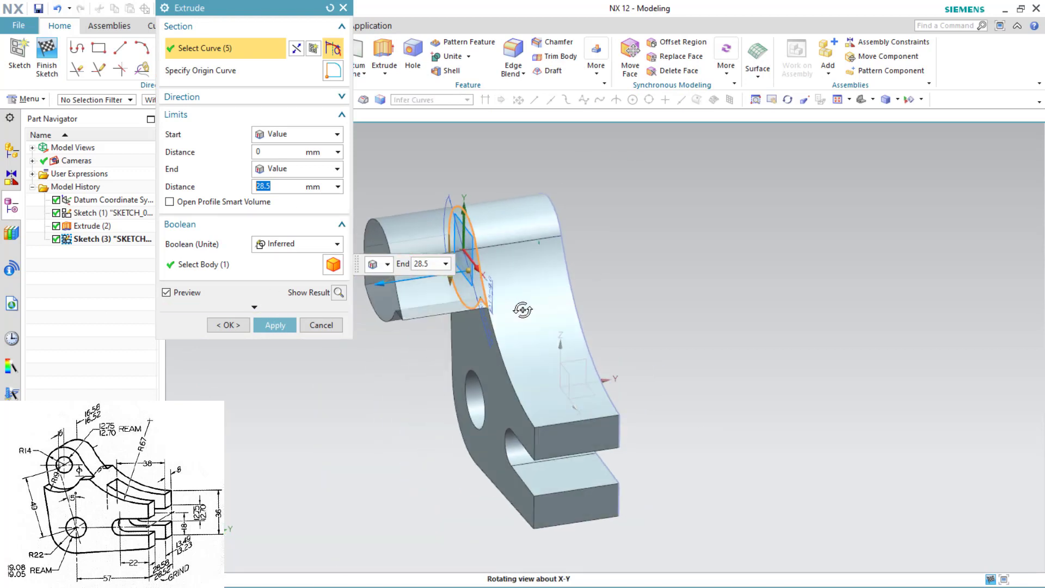
click(265, 243)
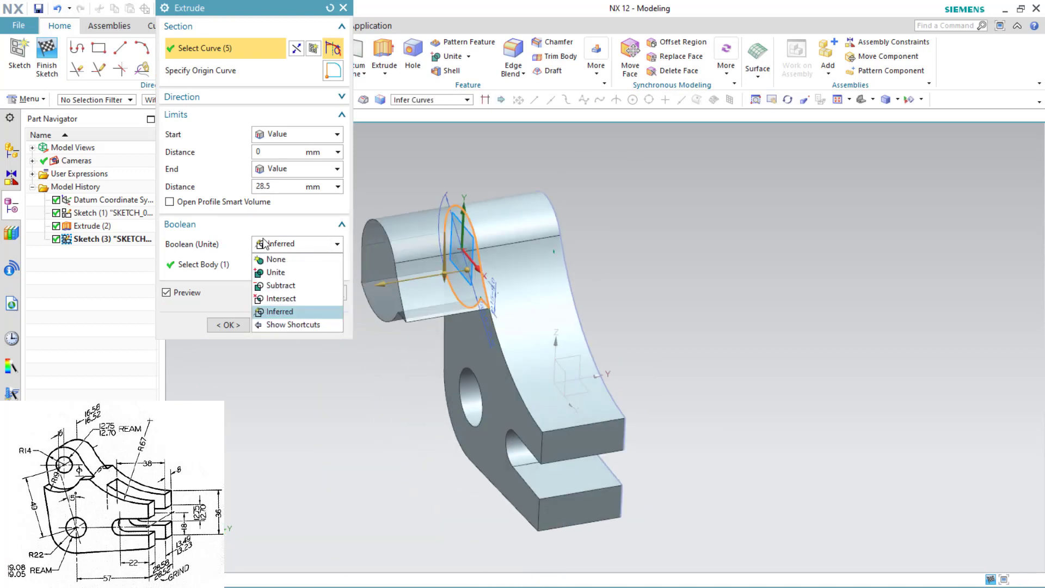
click(278, 285)
drag(379, 287, 473, 269)
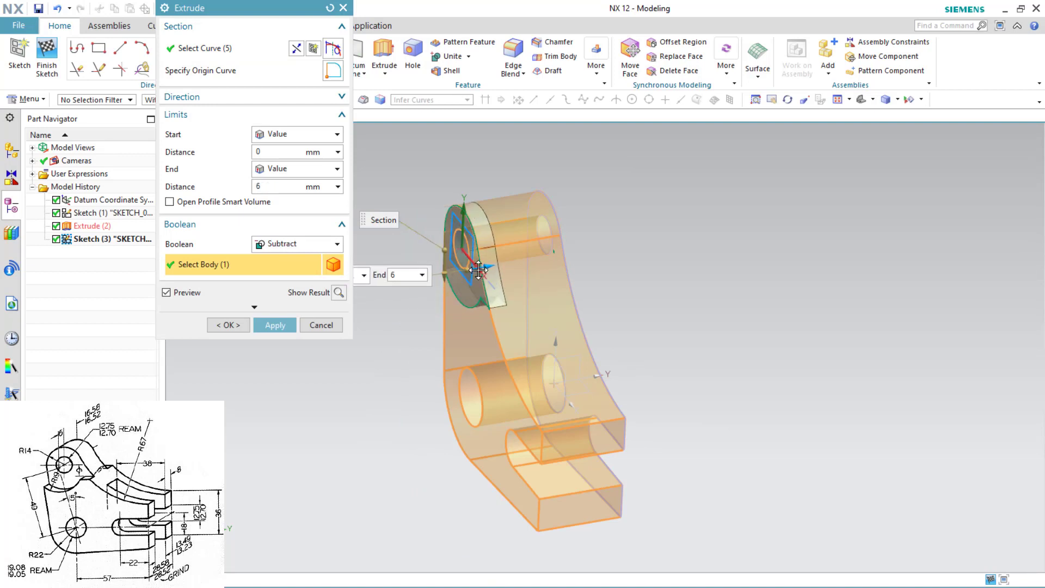
click(289, 326)
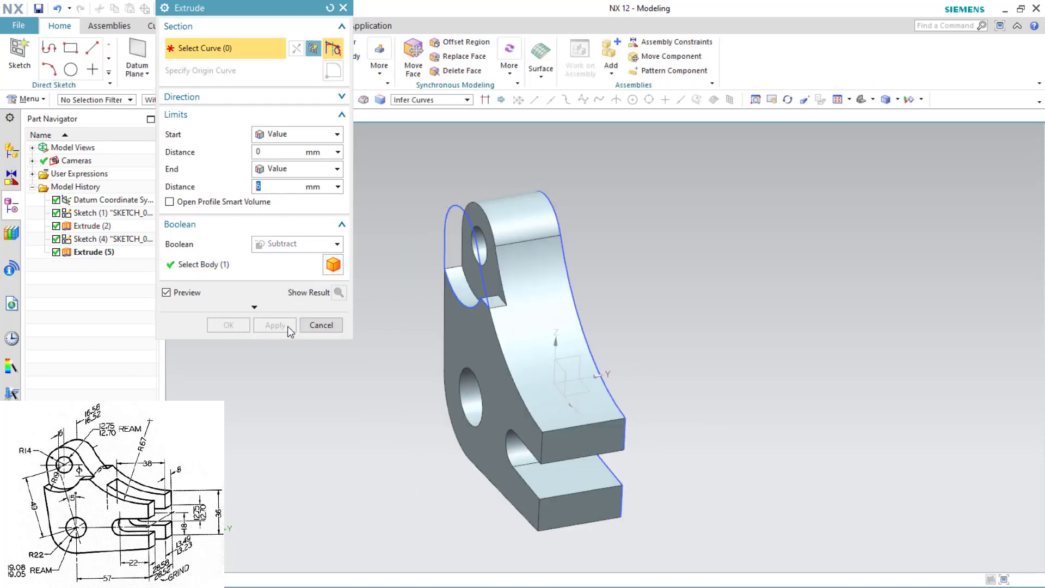
click(276, 136)
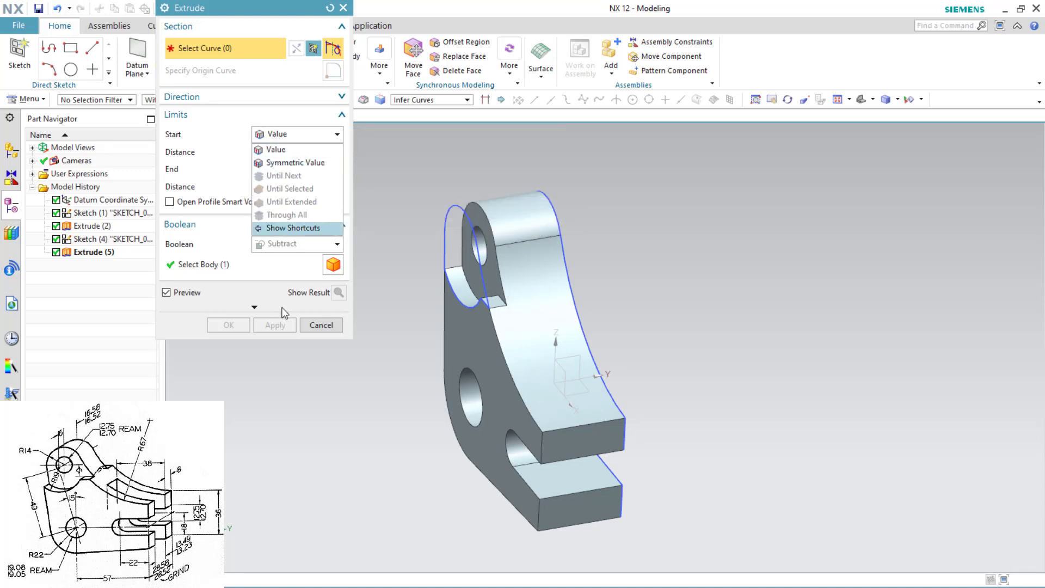
click(321, 326)
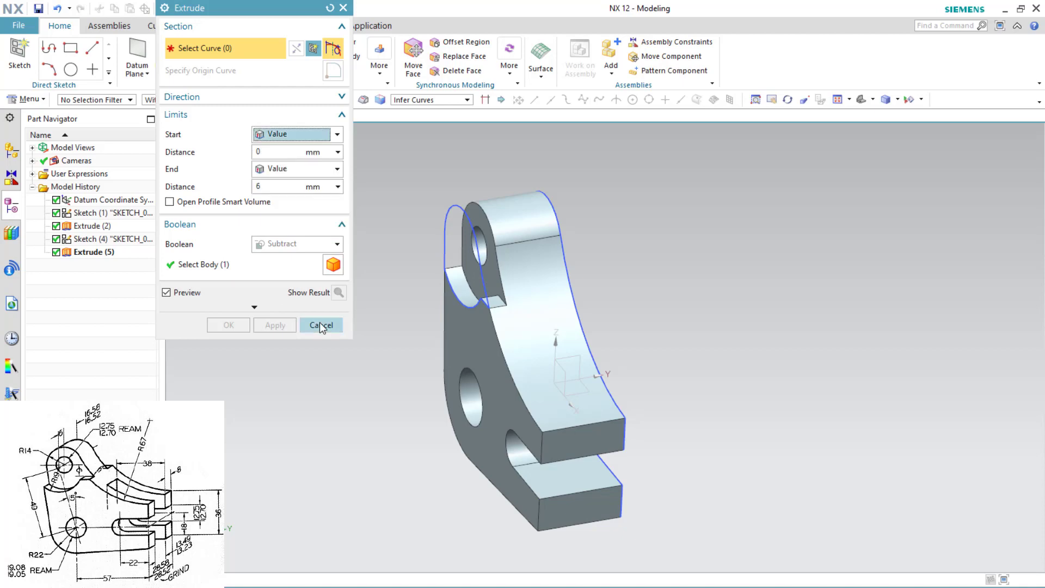
click(320, 327)
Step: Create a sketch on the opposite planar face of the bracket, with its origin at the upper hole's center
middle_drag(369, 347, 317, 305)
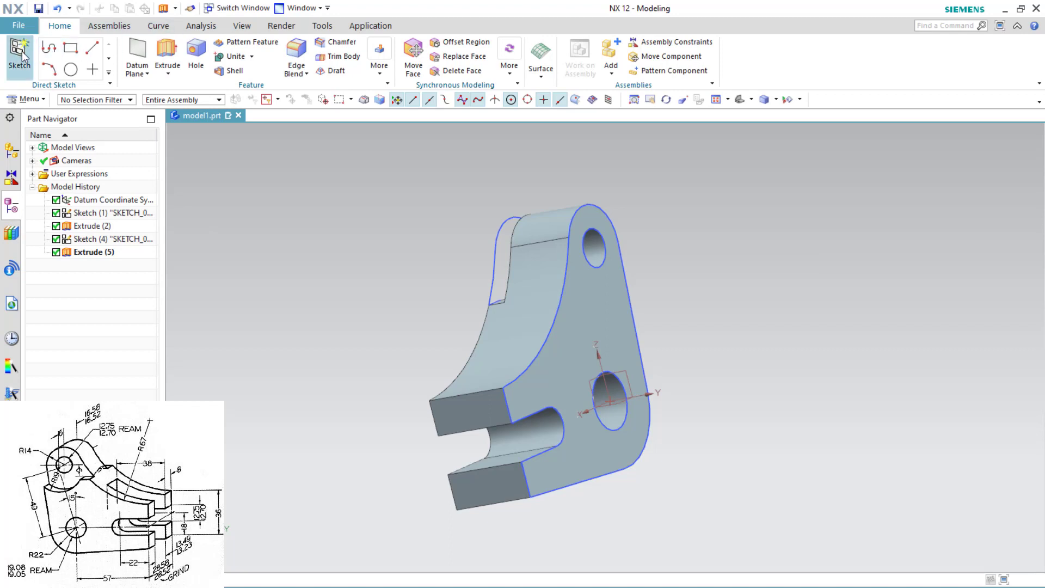
click(593, 281)
click(266, 177)
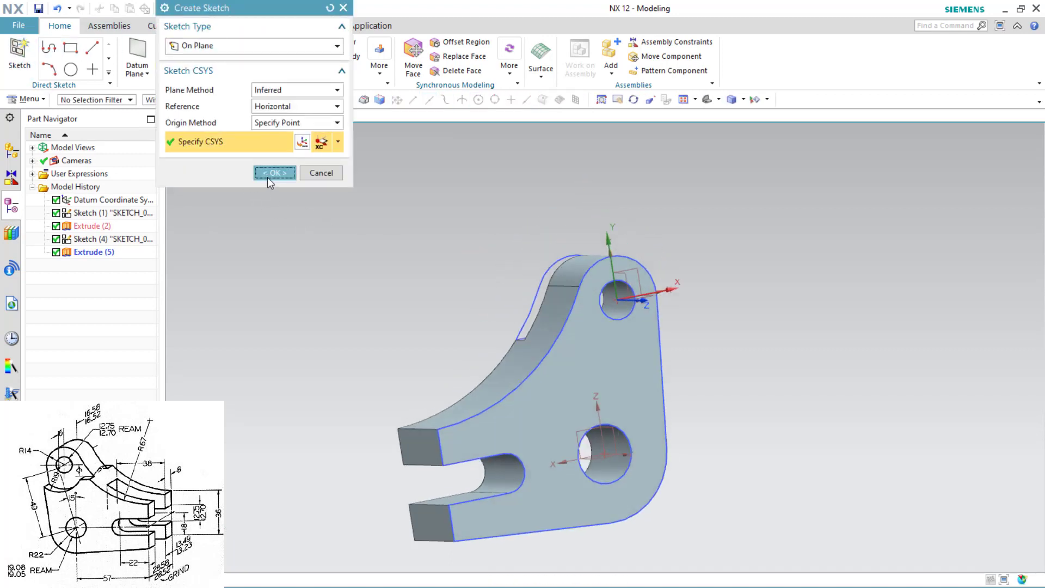
Step: Project the front relief sketch's curves onto the new sketch on the opposite face
mouse_move(369, 304)
middle_down()
mouse_move(427, 343)
mouse_move(538, 315)
mouse_move(552, 294)
middle_up()
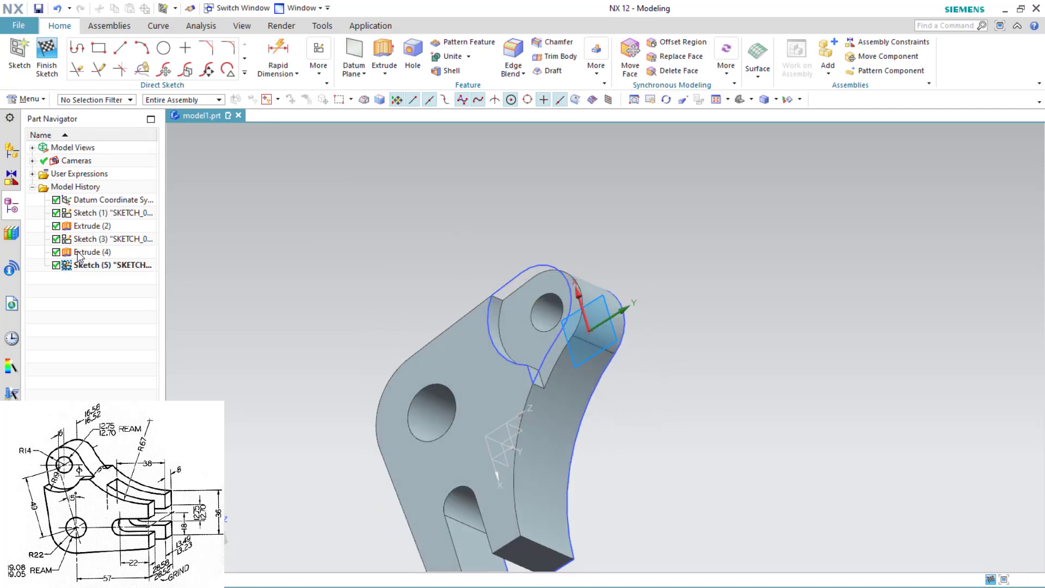
click(81, 240)
middle_drag(349, 214, 259, 107)
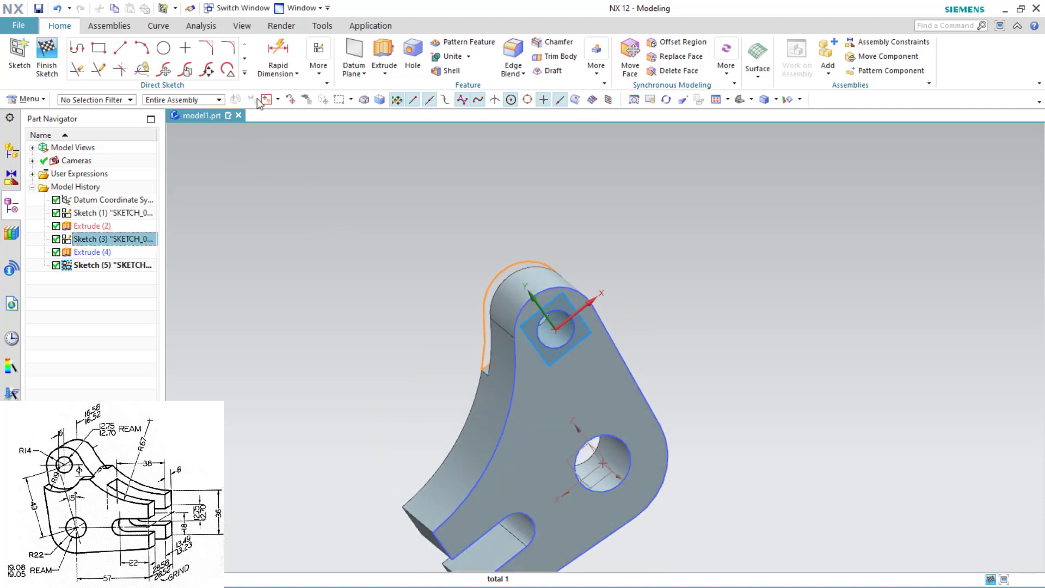
click(245, 73)
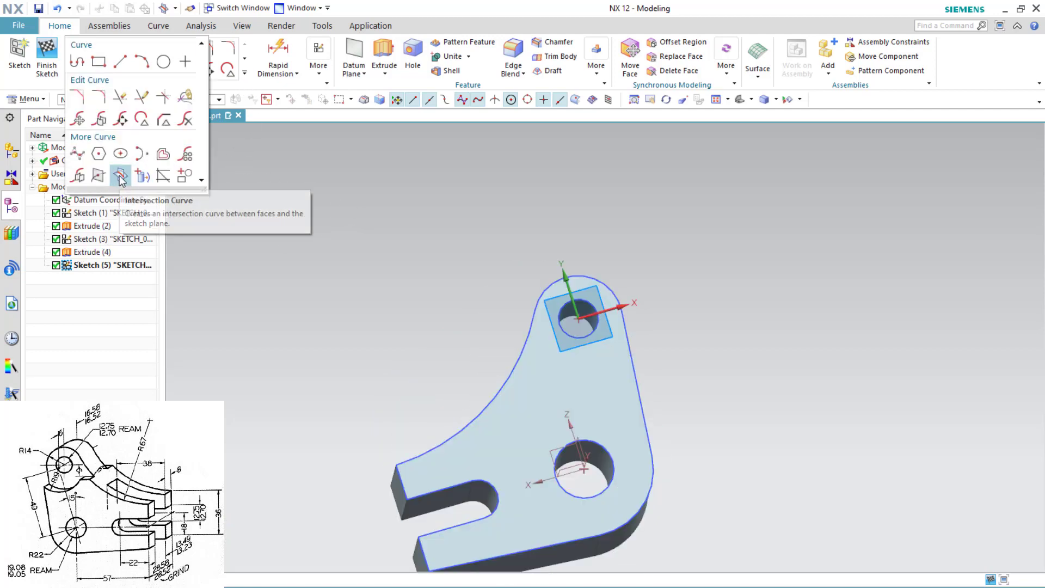
click(141, 177)
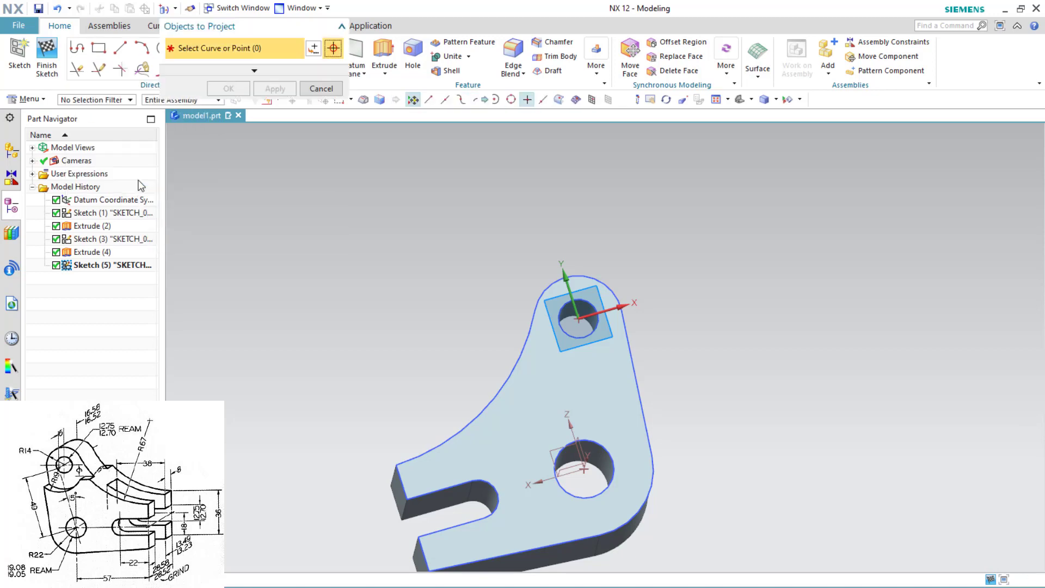
middle_drag(406, 321, 449, 286)
click(449, 286)
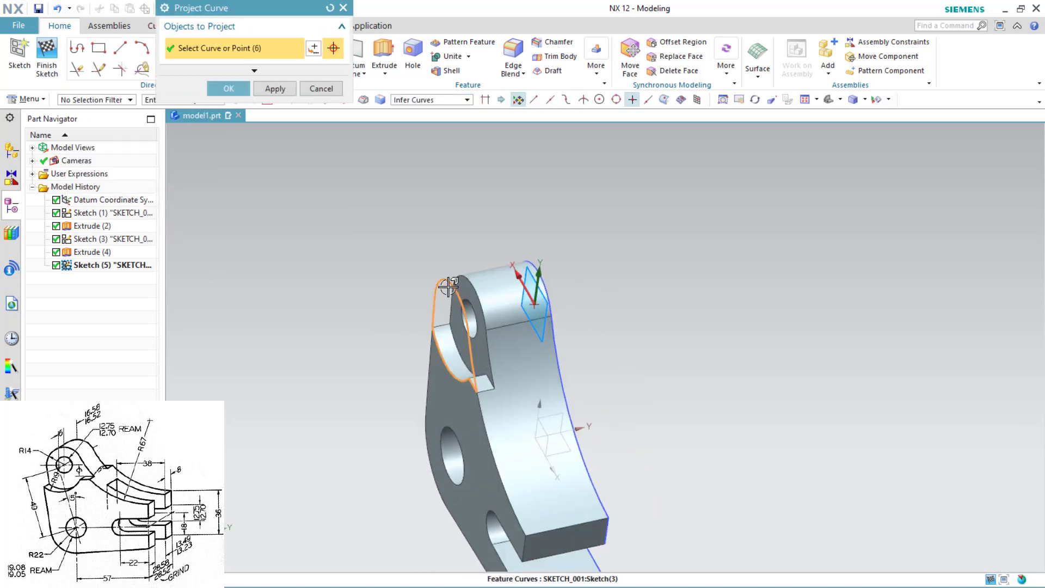
mouse_move(378, 315)
middle_down()
mouse_move(299, 345)
mouse_move(310, 276)
mouse_move(301, 324)
mouse_move(288, 249)
middle_up()
middle_click(287, 250)
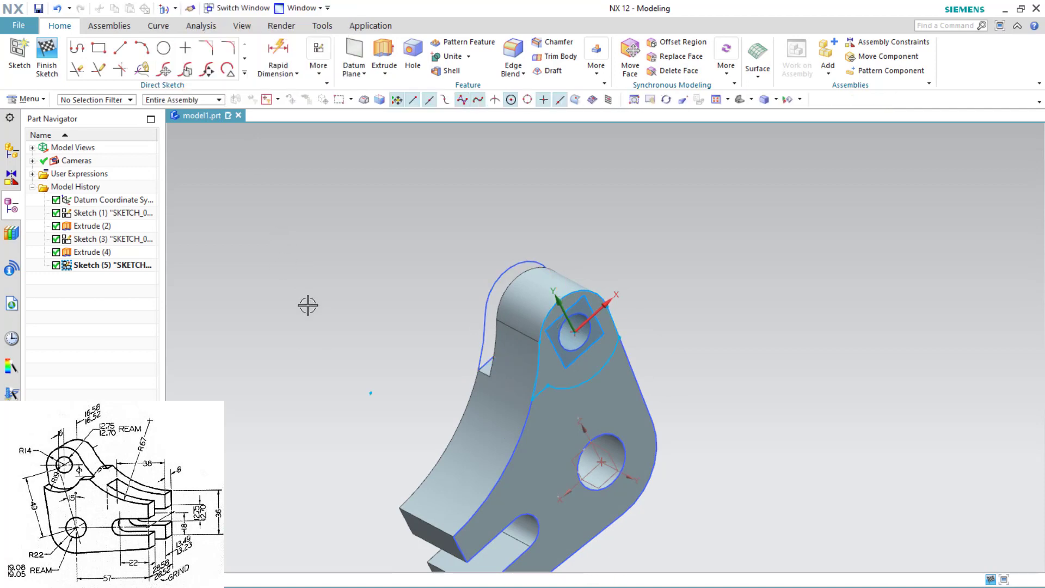
Step: Extrude the projected relief outline 6 mm into the bracket with Boolean Subtract to recess the opposite side of the boss
mouse_move(307, 306)
middle_down()
mouse_move(315, 278)
mouse_move(285, 277)
mouse_move(320, 289)
middle_up()
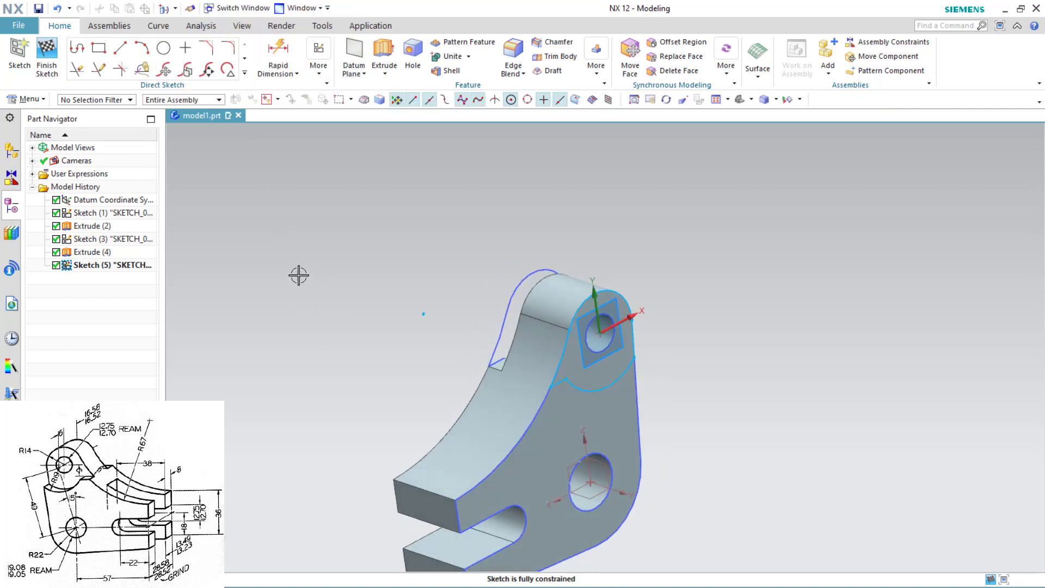
click(383, 54)
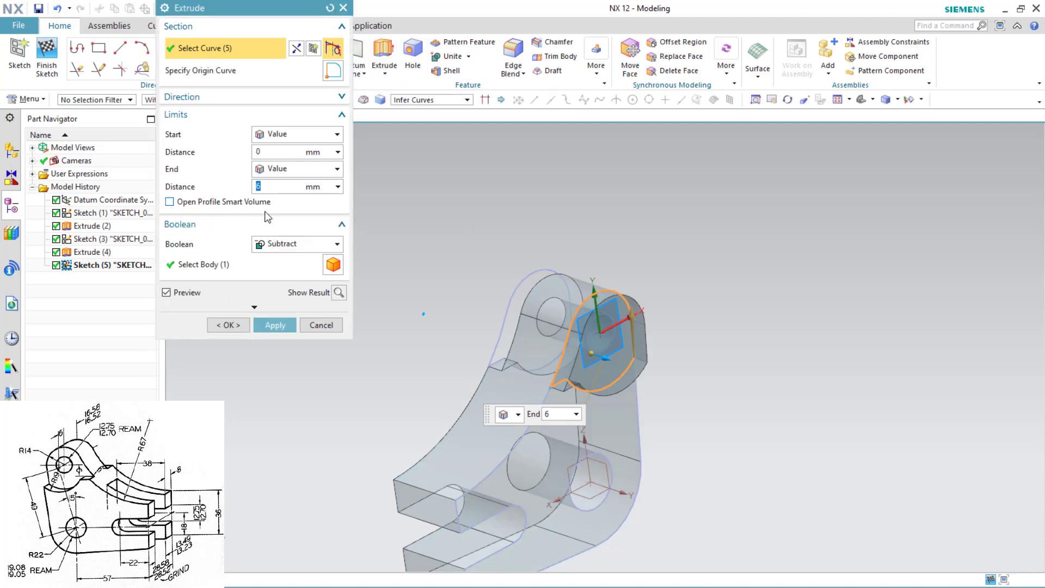
middle_drag(636, 357, 659, 360)
drag(609, 362, 576, 353)
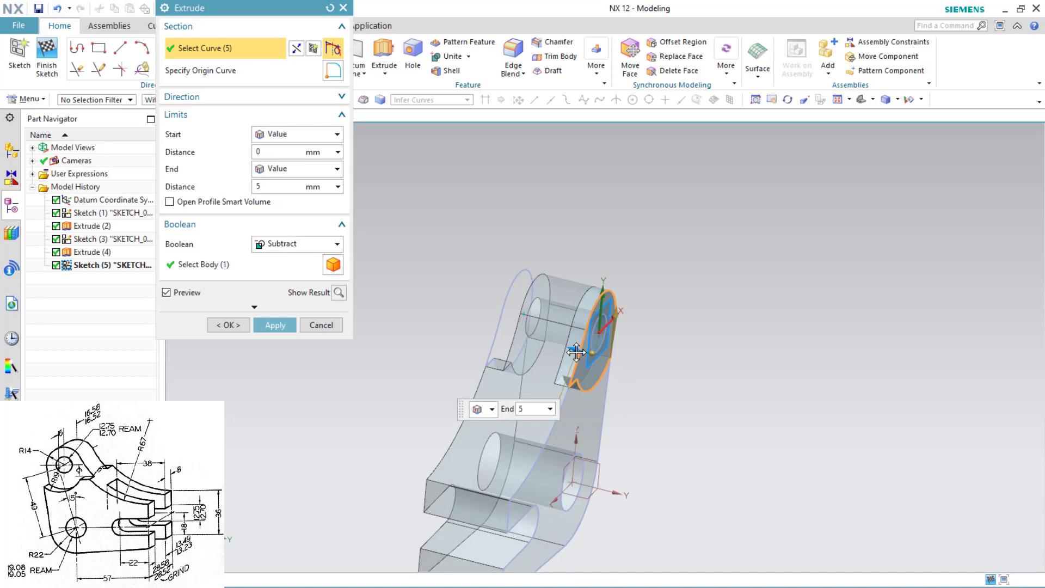
click(280, 326)
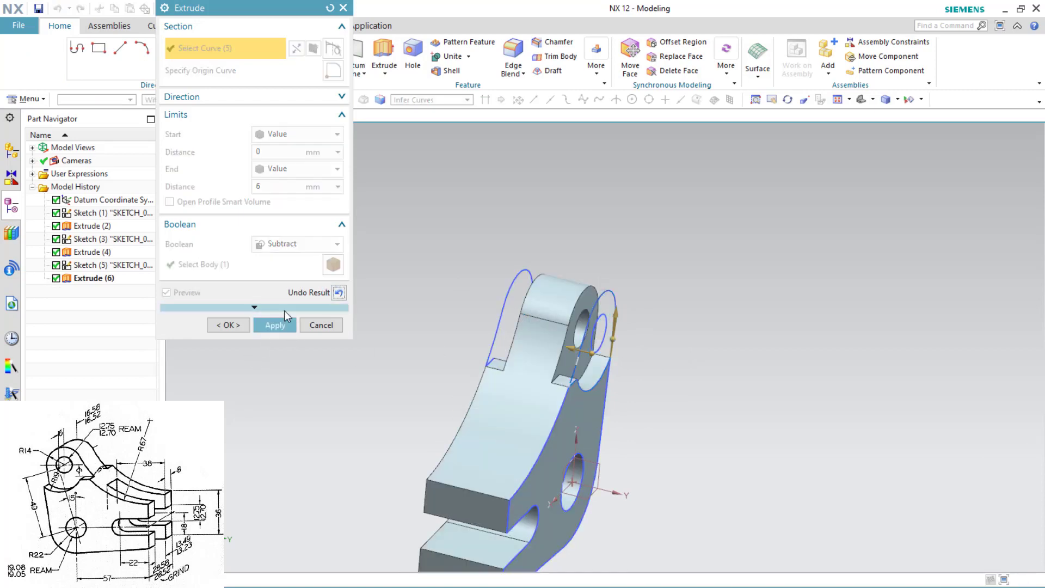
Step: Create a sketch on the horizontal datum plane through the bracket's lower hole
click(241, 325)
middle_drag(233, 340, 420, 461)
click(70, 69)
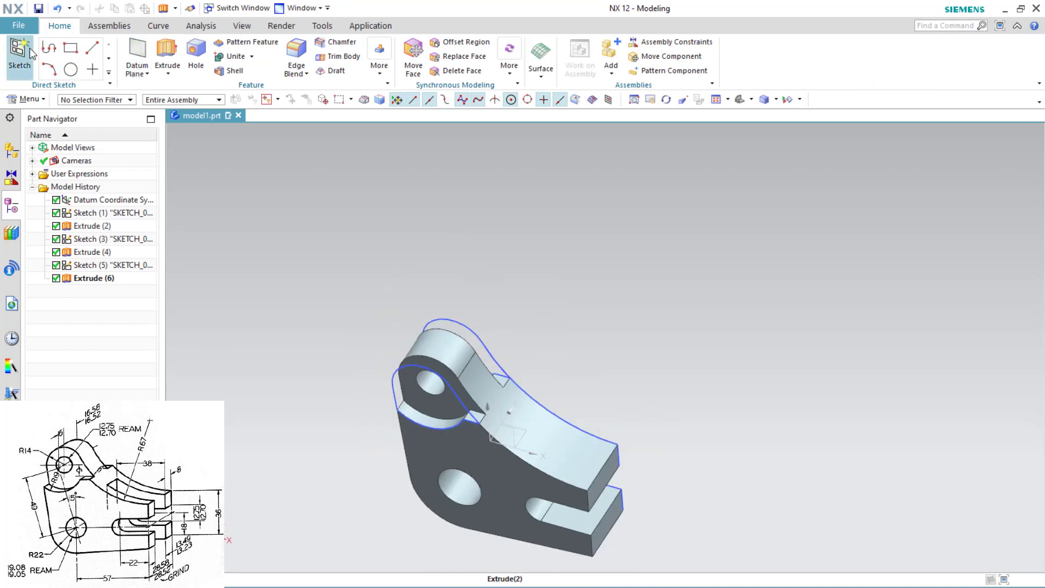
click(526, 438)
click(287, 175)
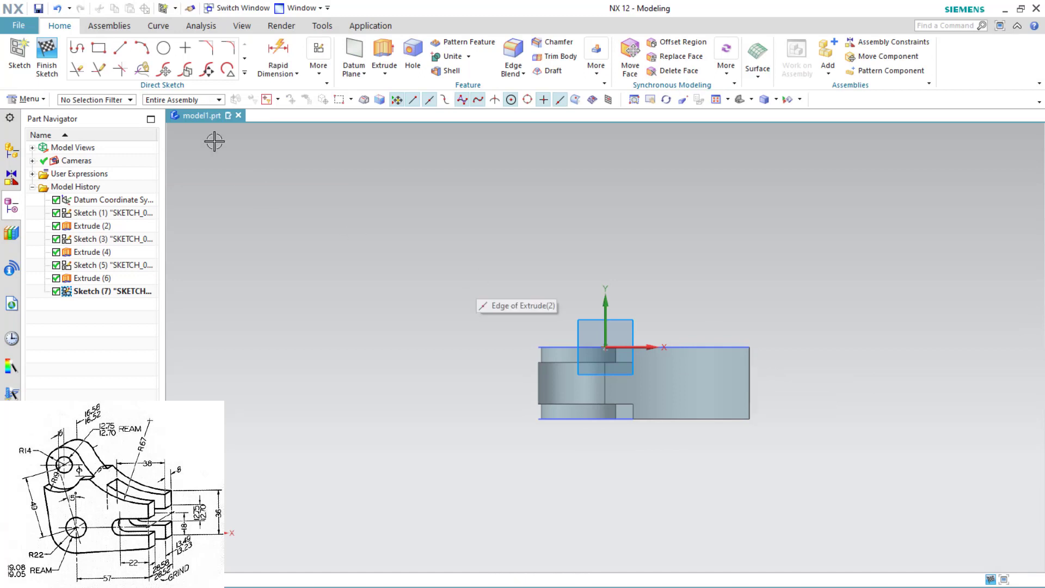
Step: Sketch a 58 by 13.2 mm rectangle, drawn from its center at the midpoint of the bracket's slotted end edge
click(99, 48)
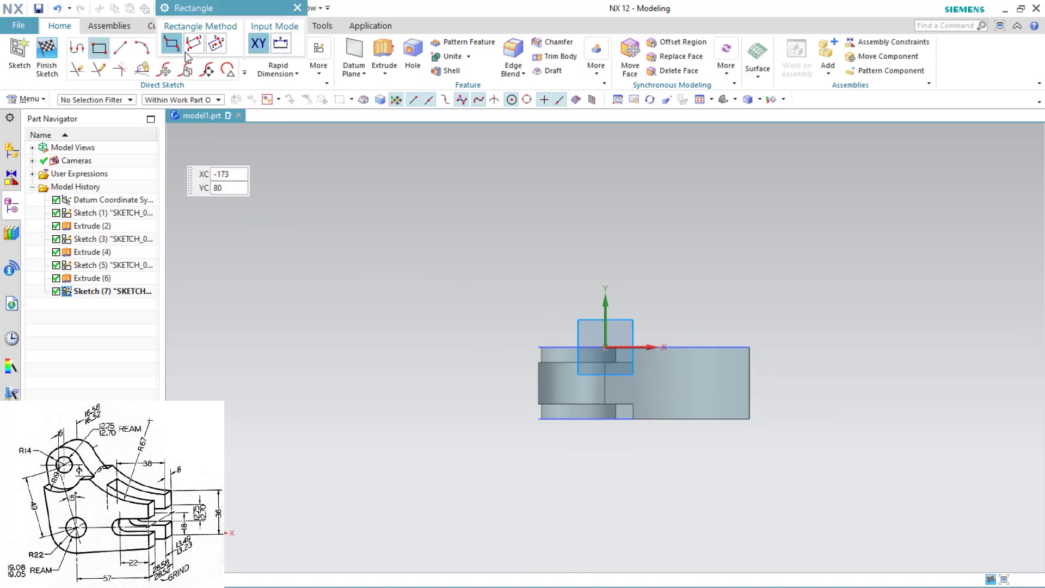
click(216, 43)
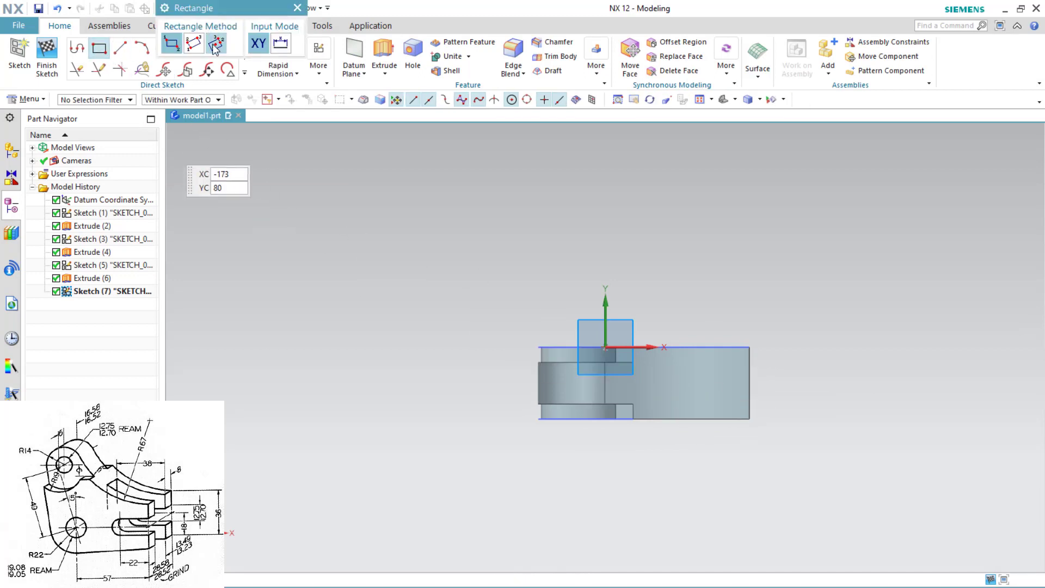
click(750, 385)
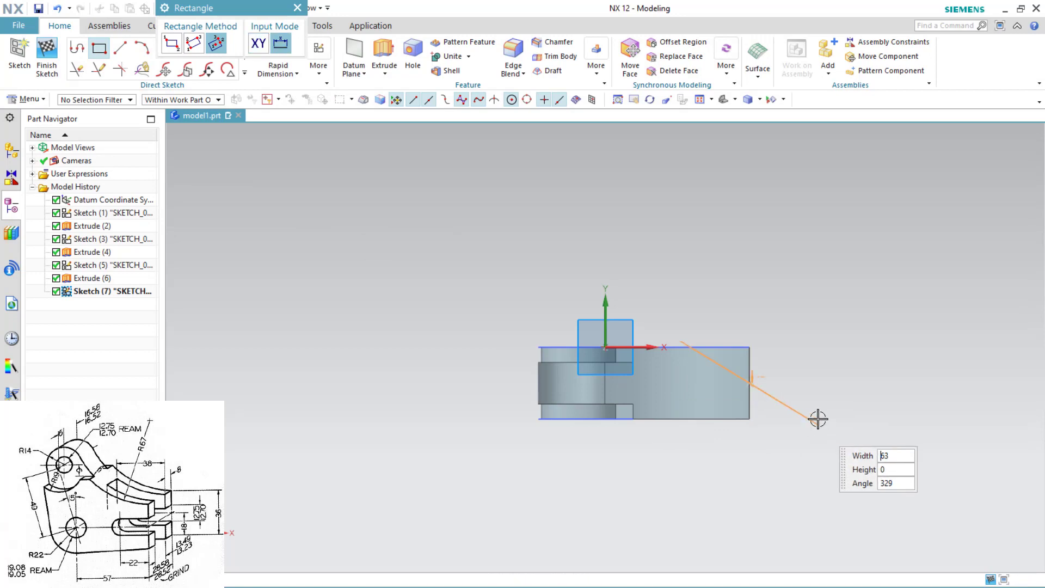
click(822, 383)
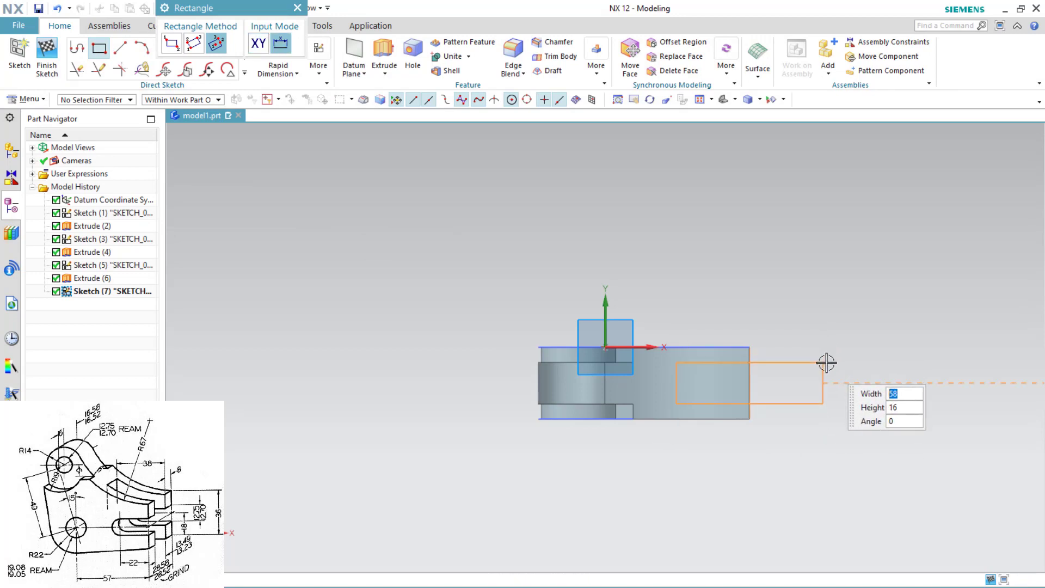
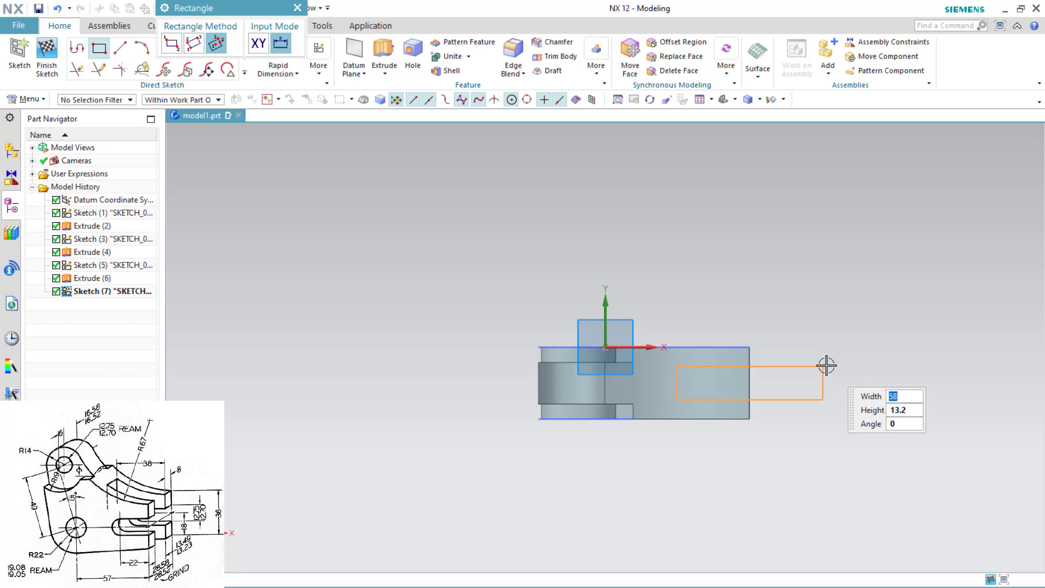
click(826, 366)
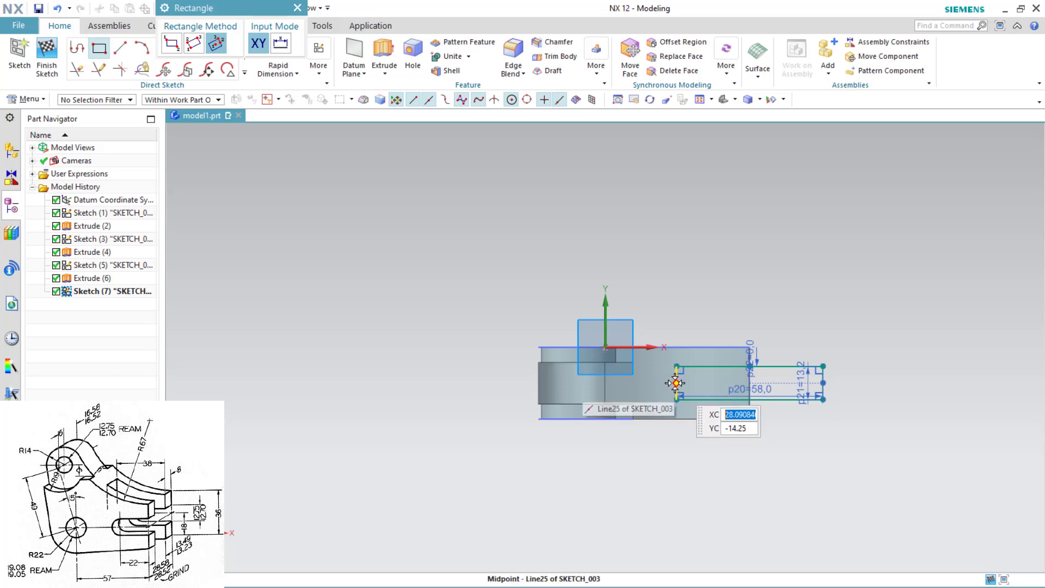
click(604, 409)
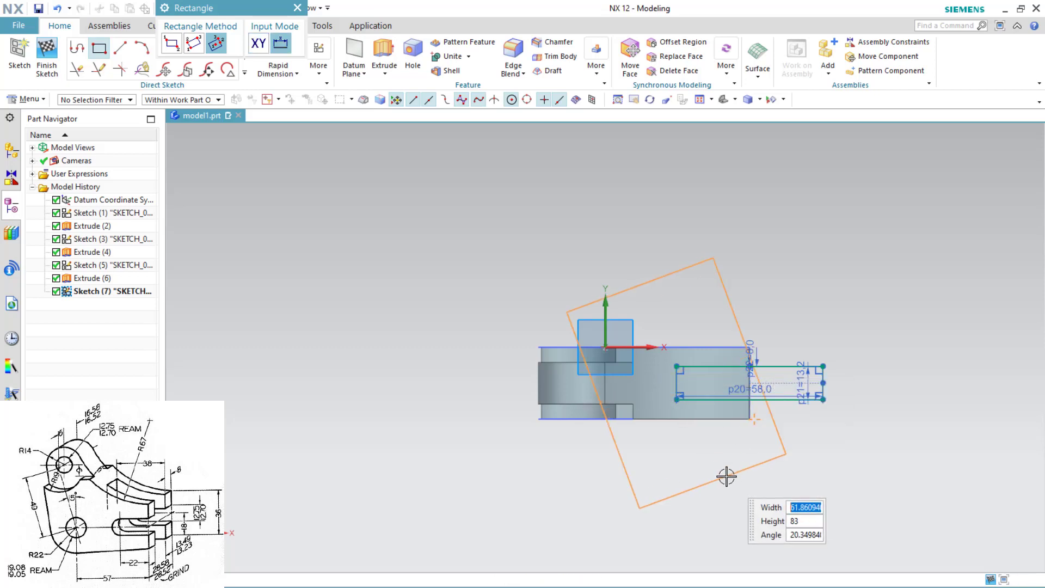
key(Escape)
Step: Try a 38 mm dimension between the rectangle's inner side and the bracket's end edge, and delete that dimension
key(d)
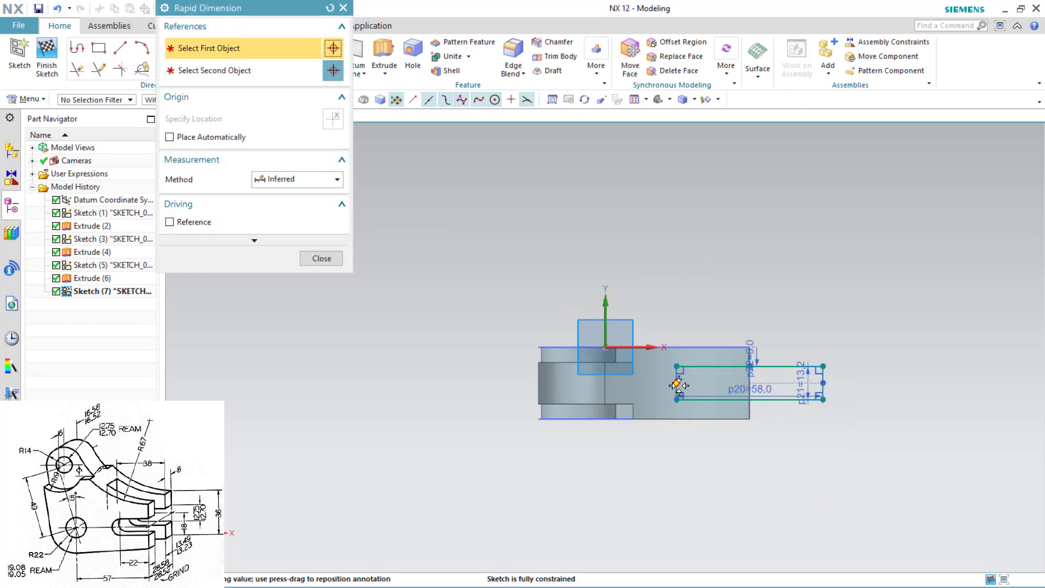
click(676, 384)
click(750, 384)
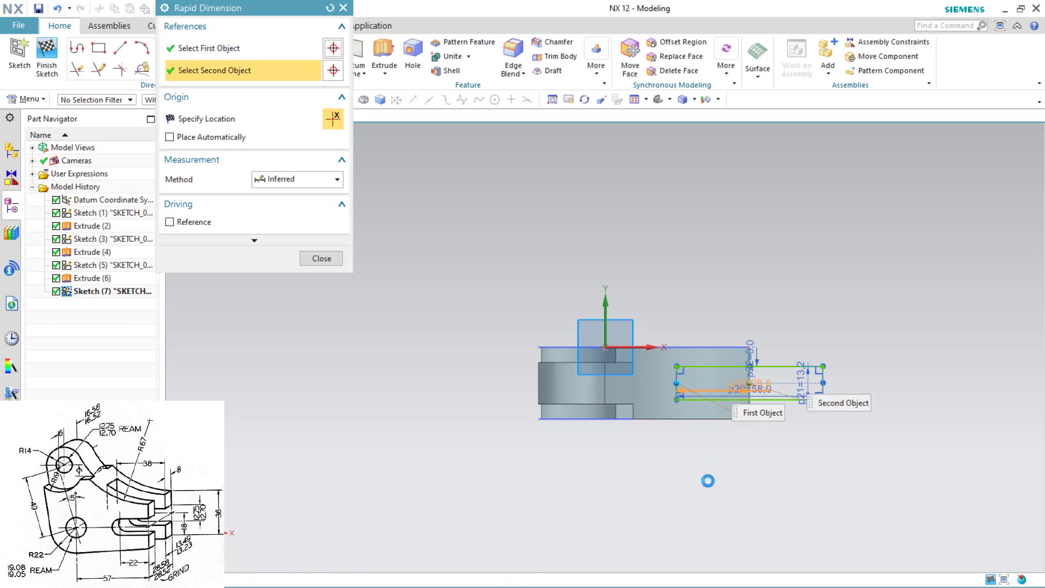
click(713, 493)
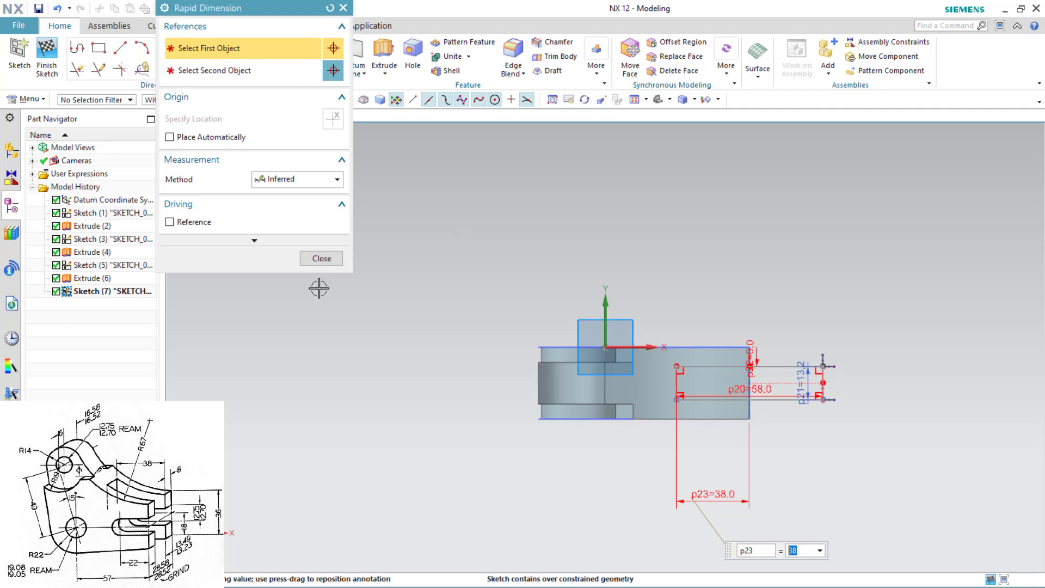
click(321, 257)
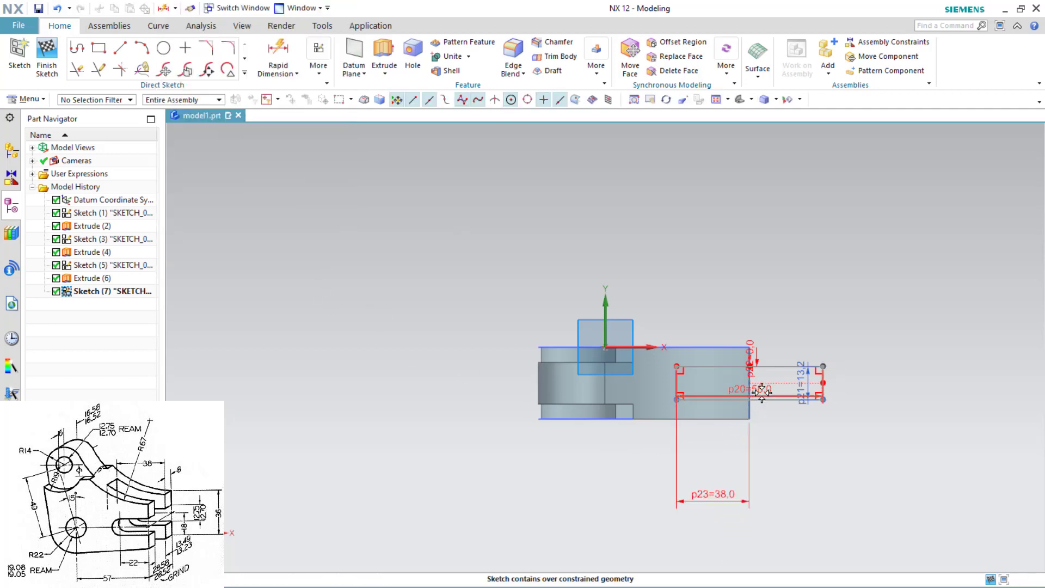
scroll(774, 407, down, 2)
scroll(771, 406, up, 2)
scroll(770, 405, up, 2)
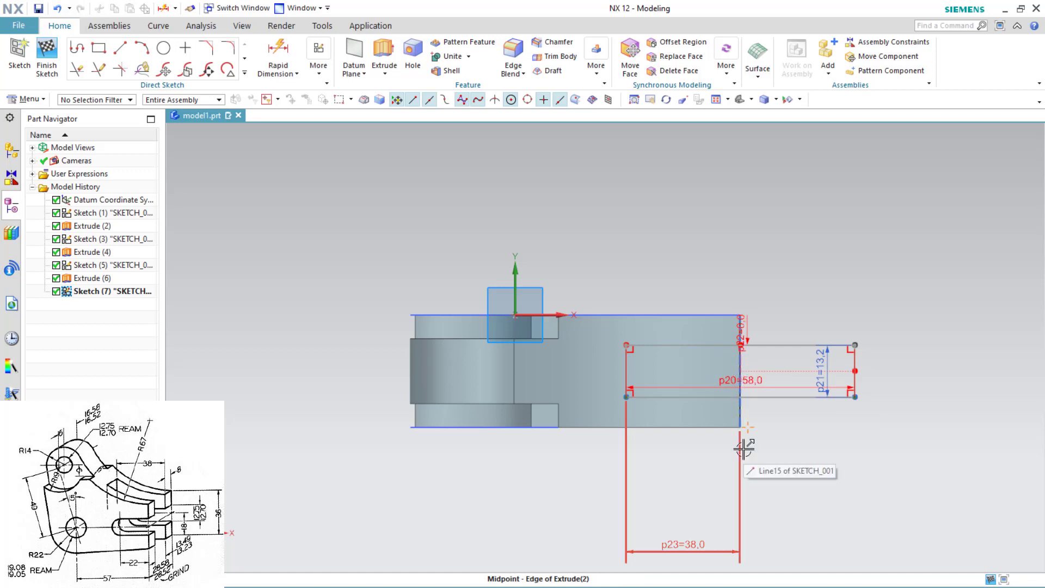
click(693, 542)
key(Delete)
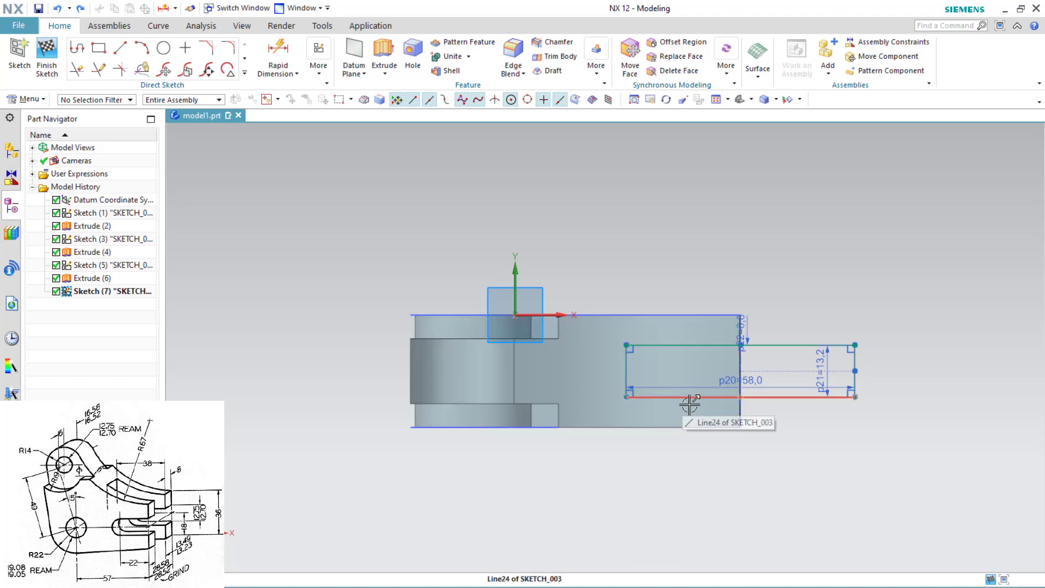
Step: Set the rectangle's length dimension to 38*2 mm
click(751, 380)
double_click(751, 379)
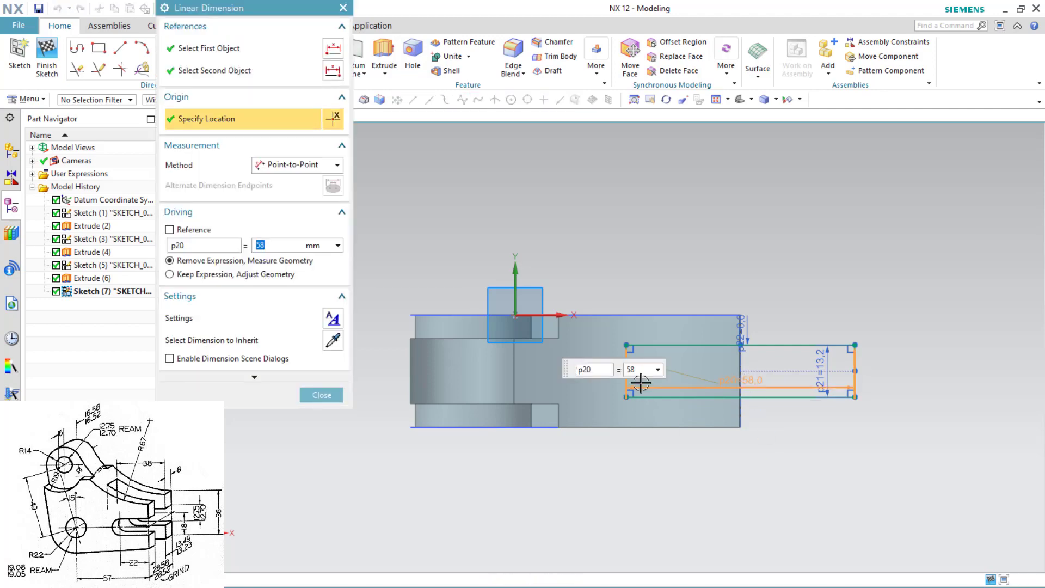
text(38*2)
key(Return)
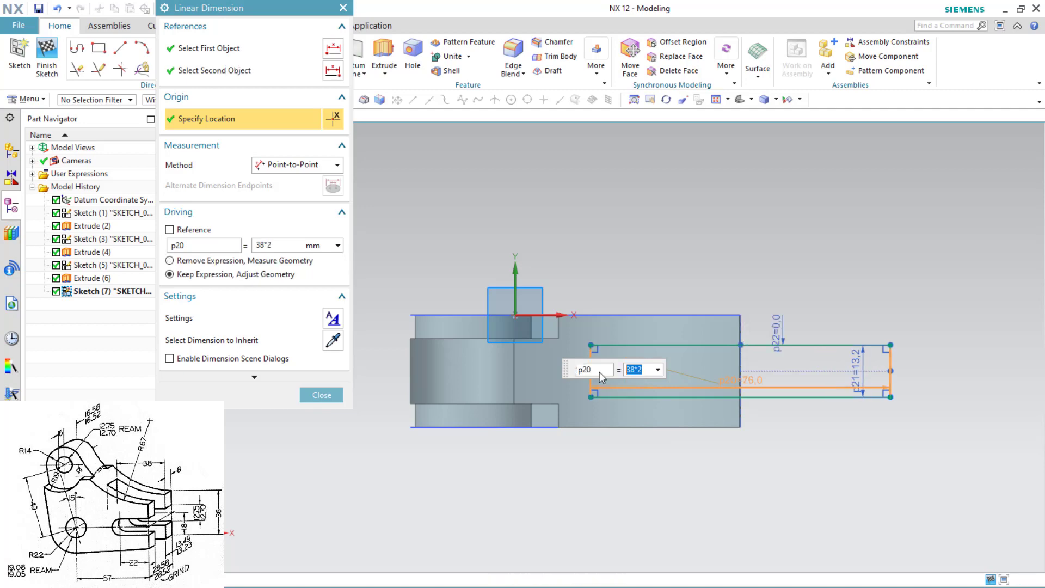
click(309, 397)
Step: Extrude the rectangle with a Symmetric Value of 41 mm and Boolean Subtract to split the bracket's two arms
mouse_move(350, 461)
middle_down()
mouse_move(346, 408)
mouse_move(301, 457)
mouse_move(301, 414)
mouse_move(317, 395)
mouse_move(326, 450)
mouse_move(216, 317)
middle_up()
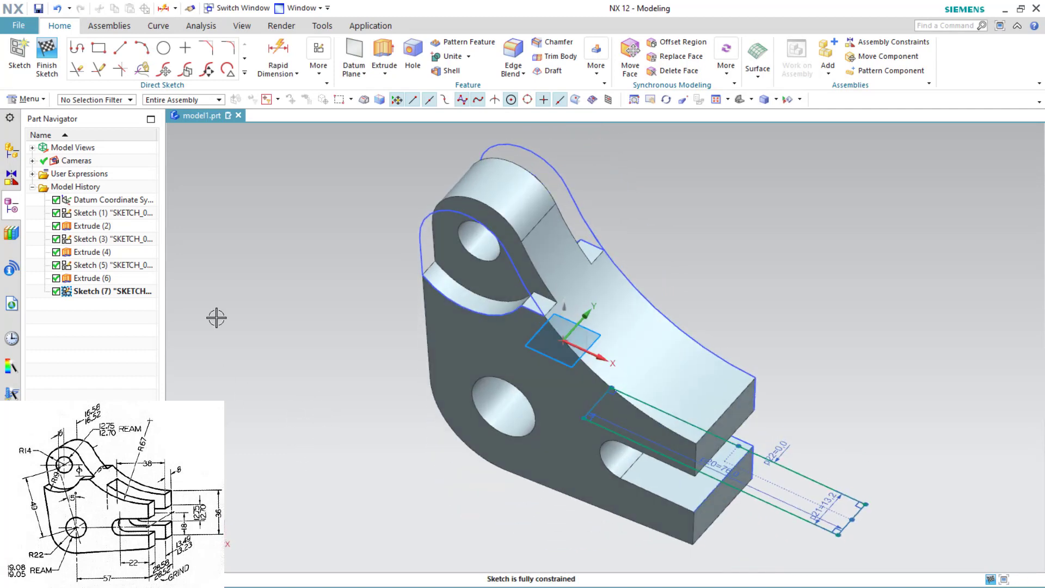
click(384, 54)
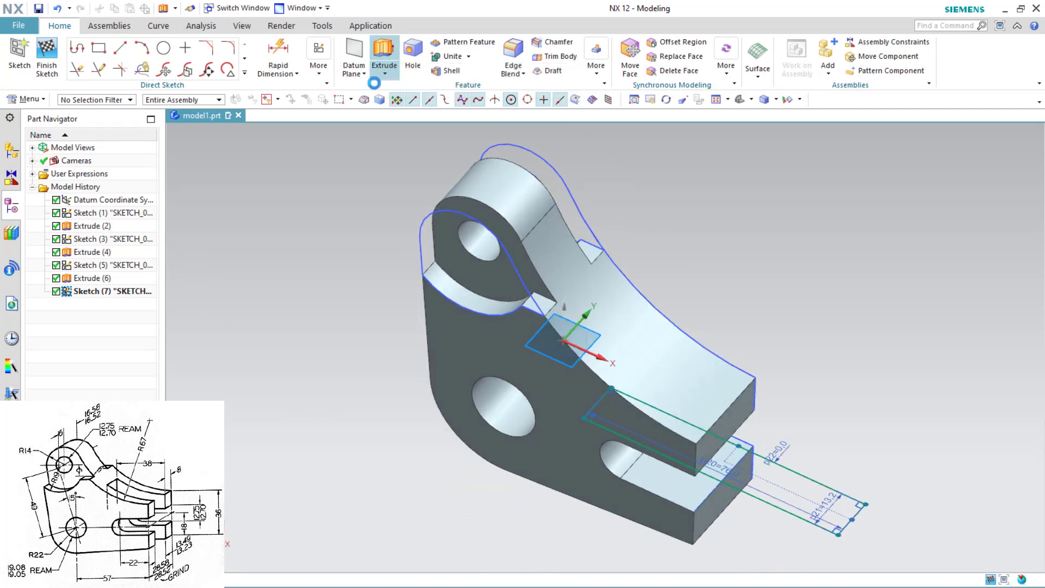
middle_drag(351, 342, 327, 293)
click(277, 136)
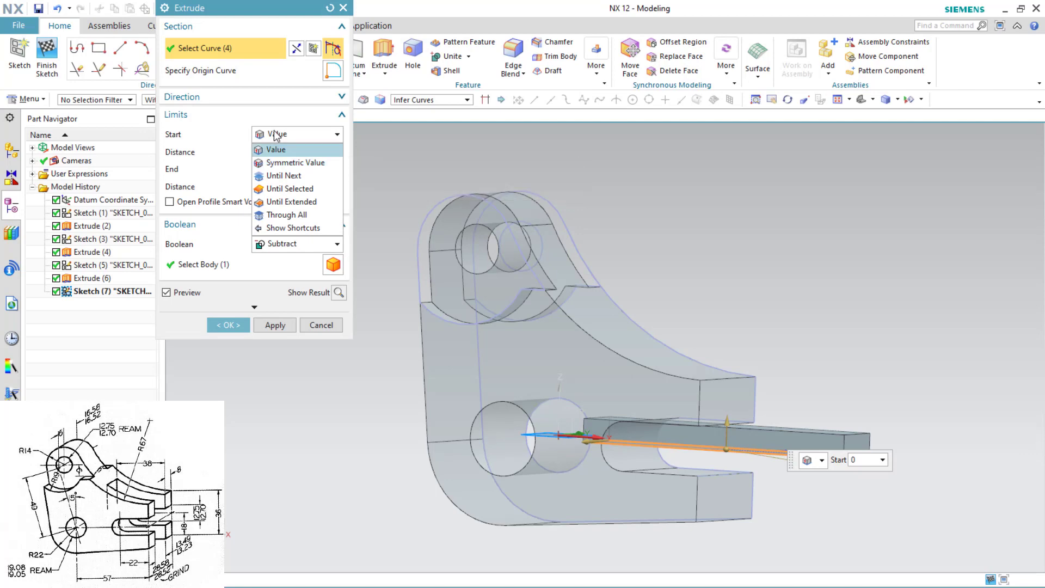
click(275, 136)
click(276, 136)
click(231, 291)
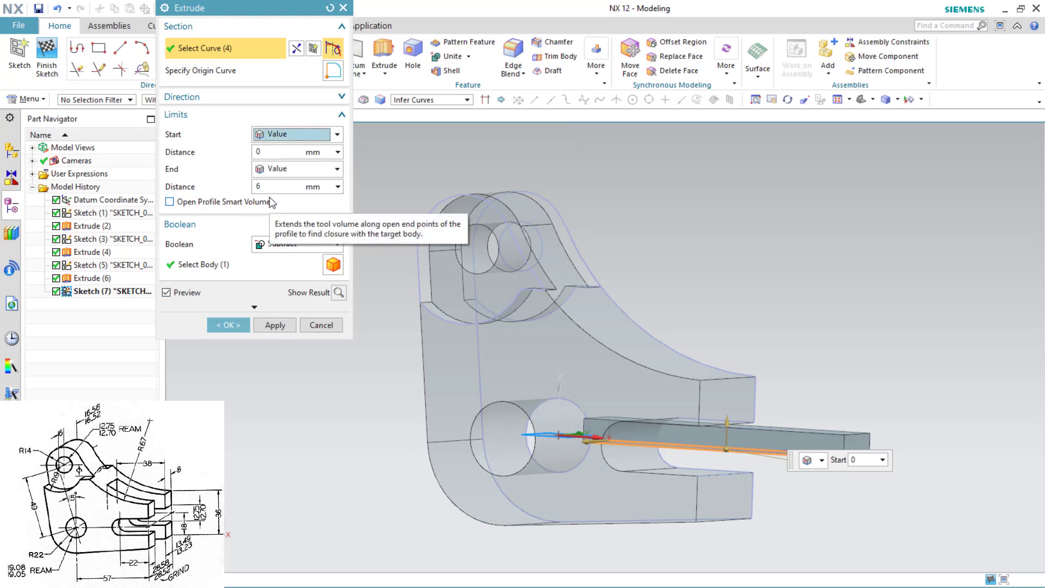
click(276, 169)
click(276, 169)
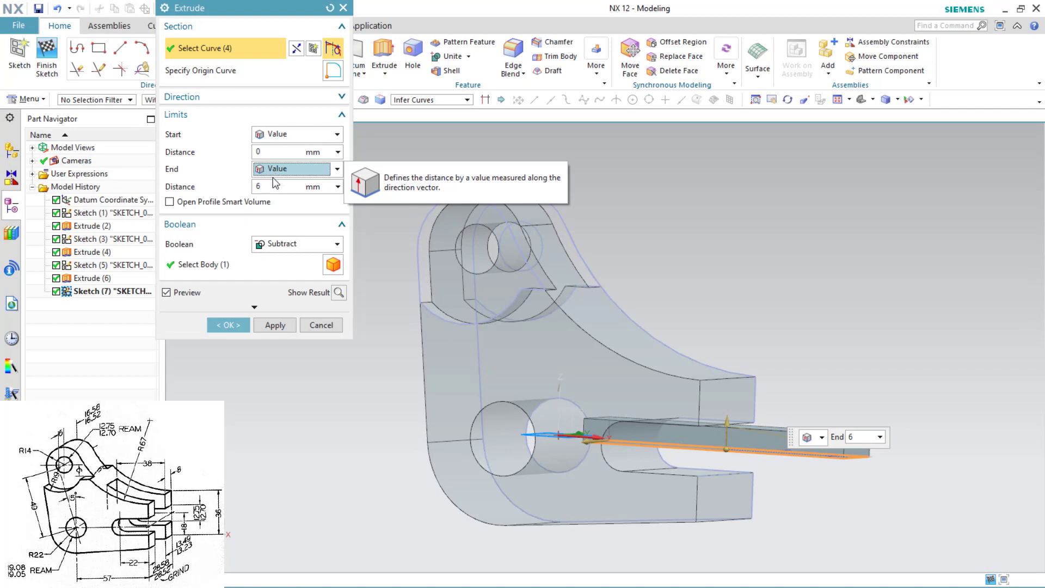
click(270, 136)
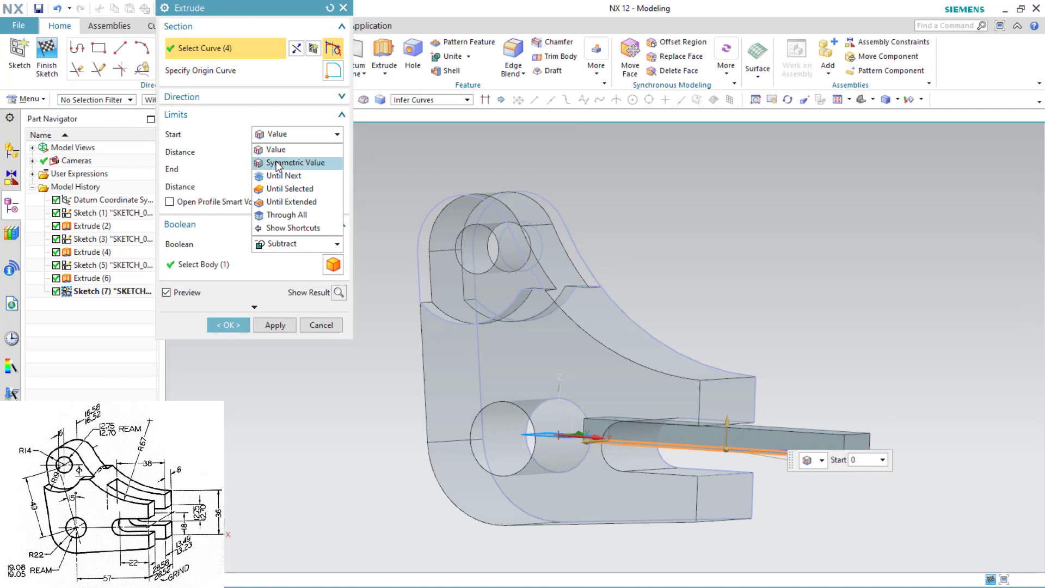
click(295, 162)
drag(729, 423, 729, 270)
middle_drag(691, 397, 681, 415)
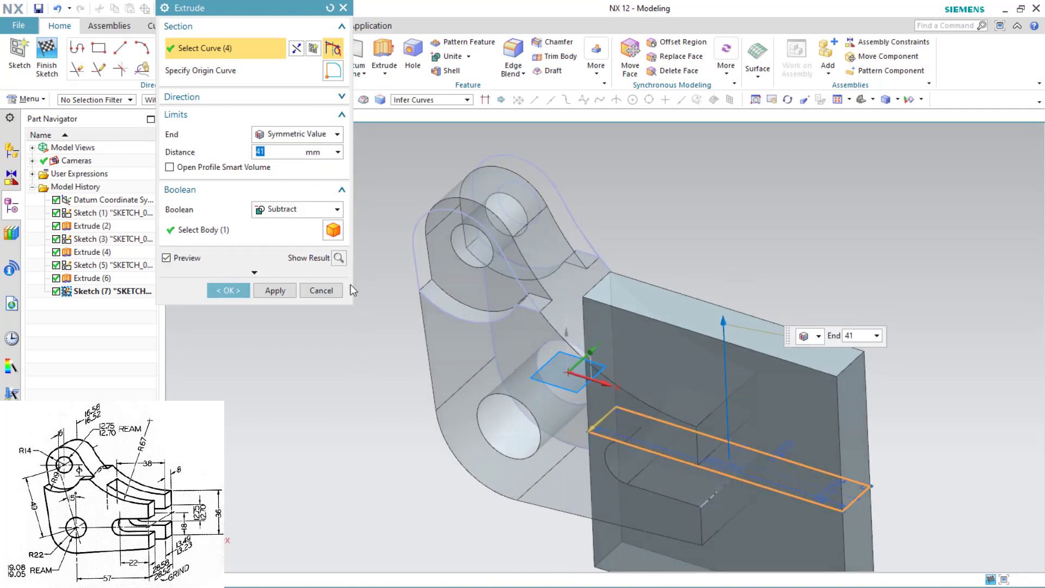
click(339, 257)
click(228, 290)
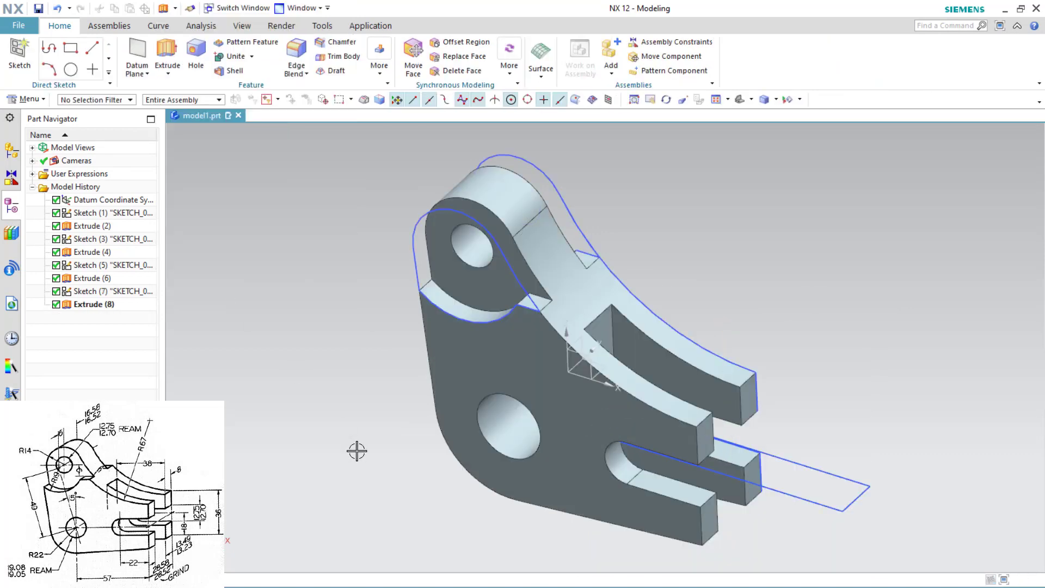
Step: Hide all four sketches, Sketch (1), (3), (5) and (7), to leave only the finished bracket displayed
middle_drag(355, 448, 343, 435)
click(95, 292)
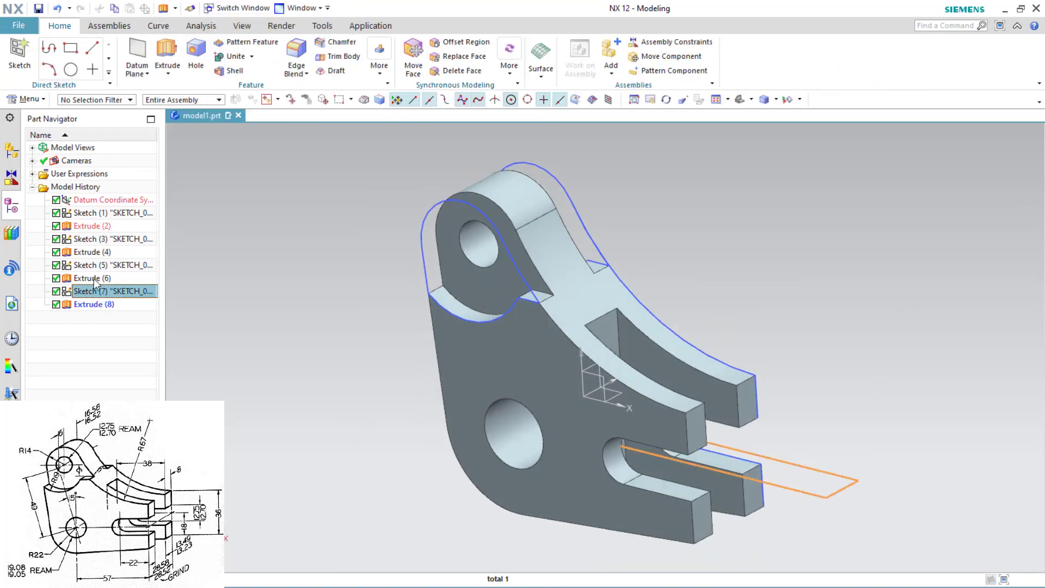
ctrl+click(95, 265)
ctrl+click(95, 239)
ctrl+click(95, 213)
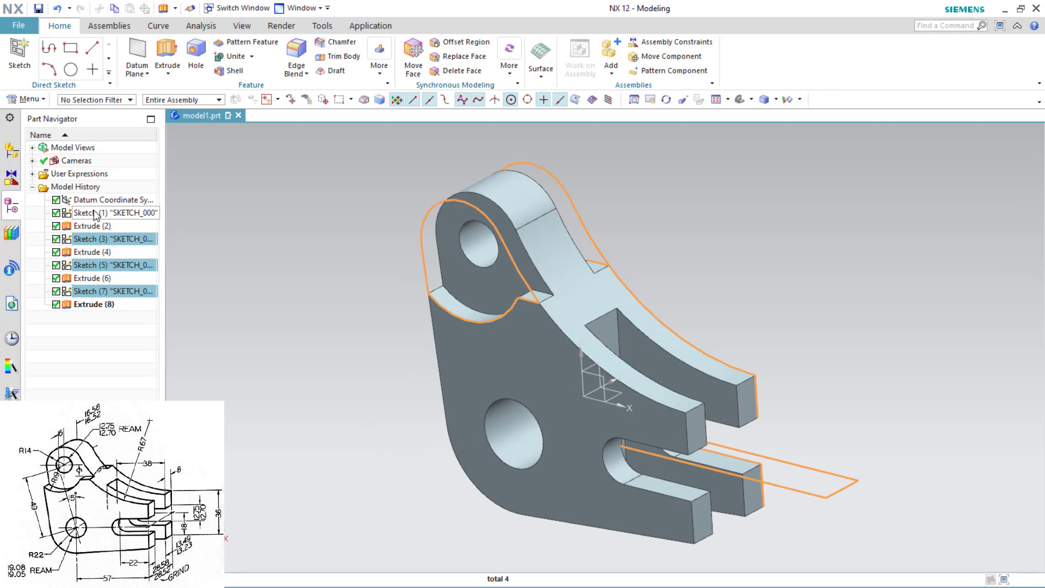
right_click(97, 213)
click(128, 223)
mouse_move(322, 368)
middle_down()
mouse_move(333, 350)
mouse_move(328, 376)
mouse_move(357, 357)
mouse_move(332, 368)
middle_up()
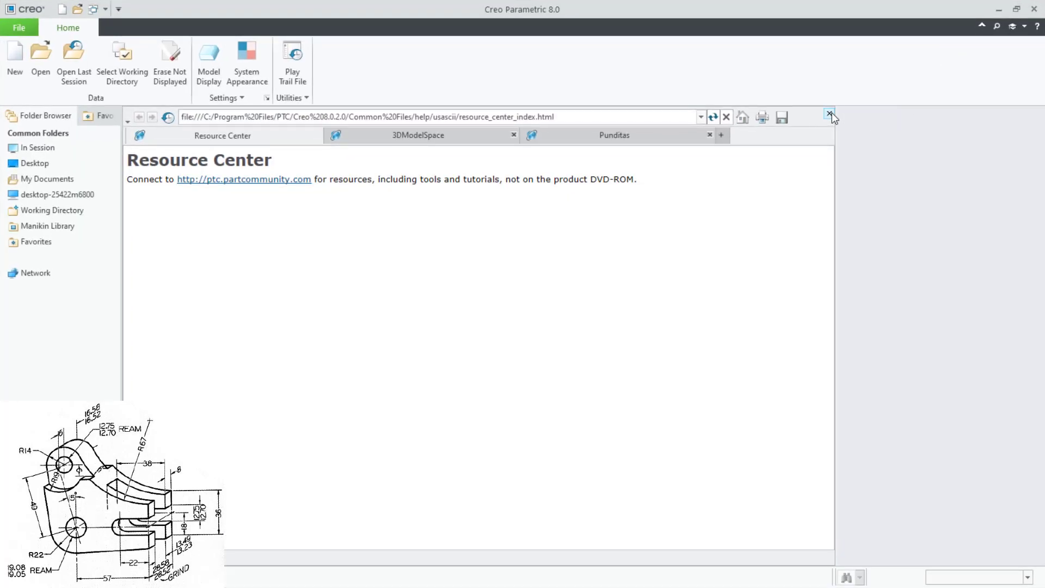
Step: In Creo Parametric, close the embedded browser and create a new solid part prt0001 with the default template
click(830, 114)
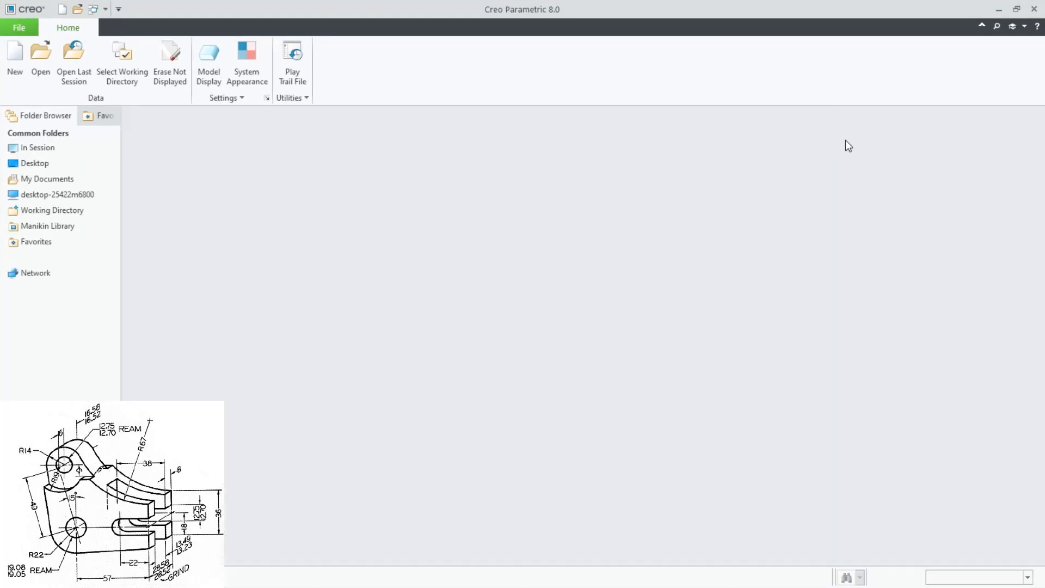
click(11, 59)
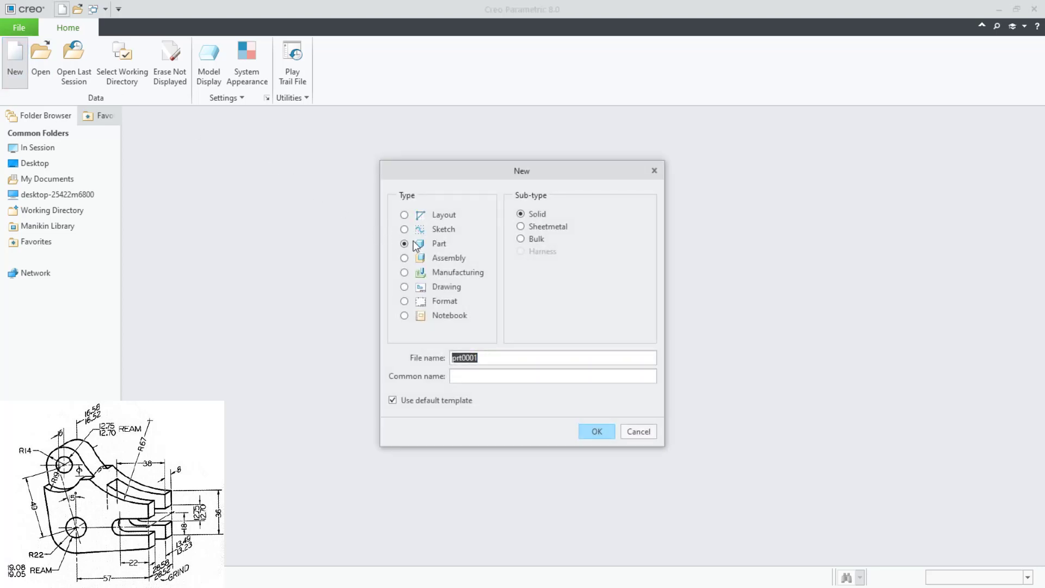
click(595, 432)
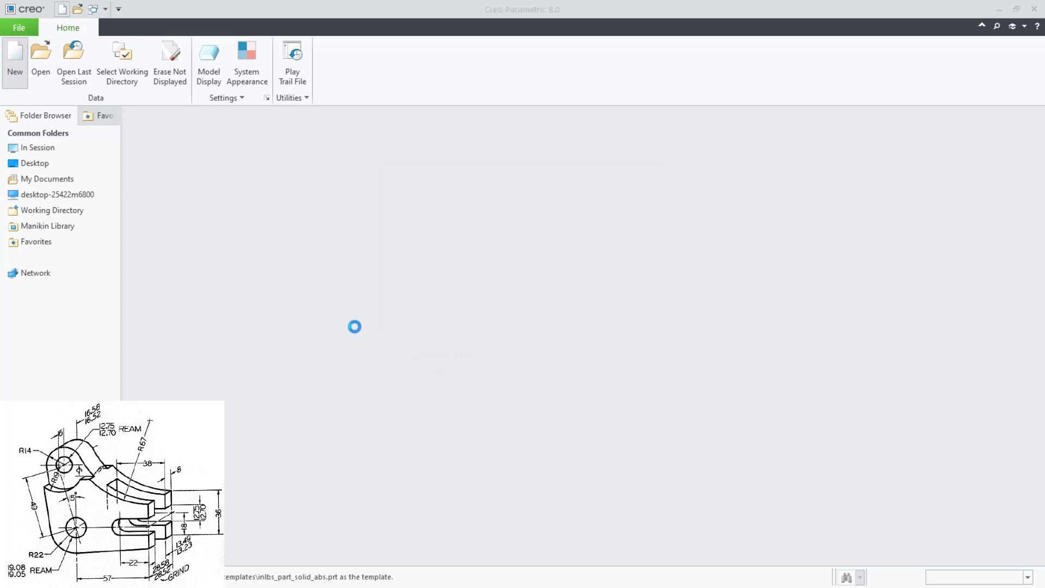
Step: Restore the standard orientation and start a new sketch on the FRONT plane
middle_drag(364, 311, 350, 233)
click(588, 121)
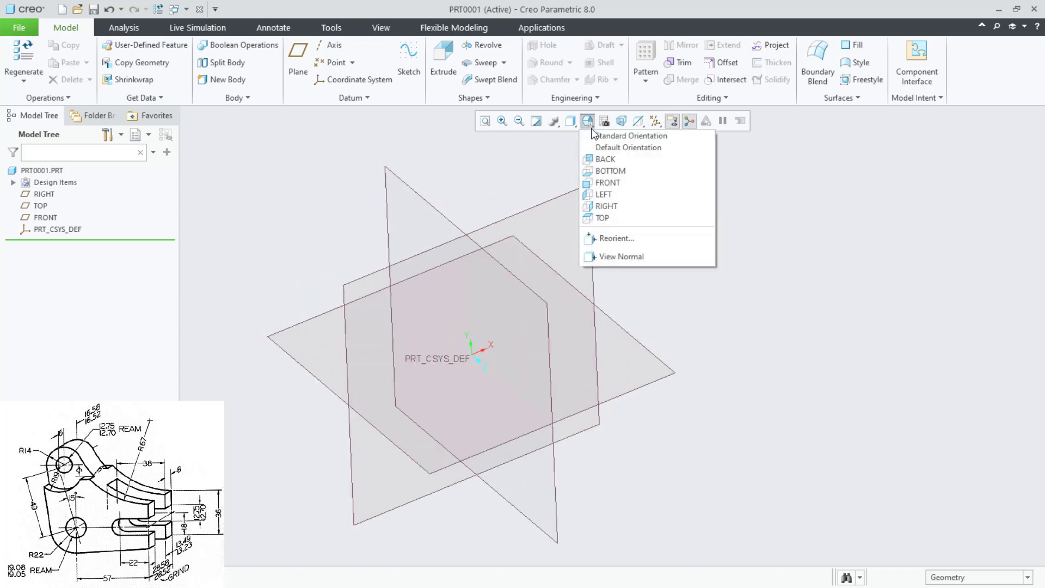
click(606, 138)
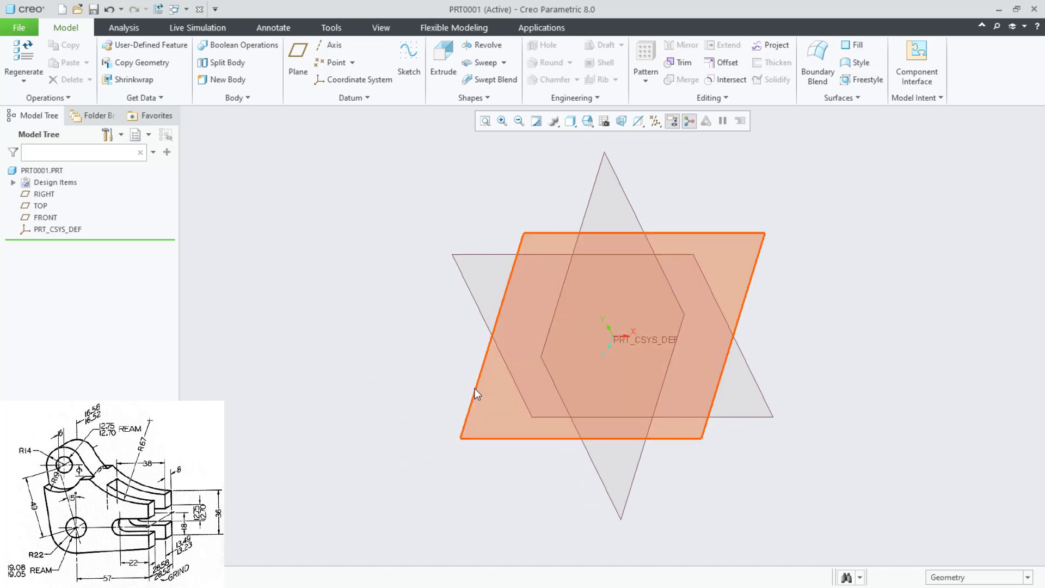
click(476, 386)
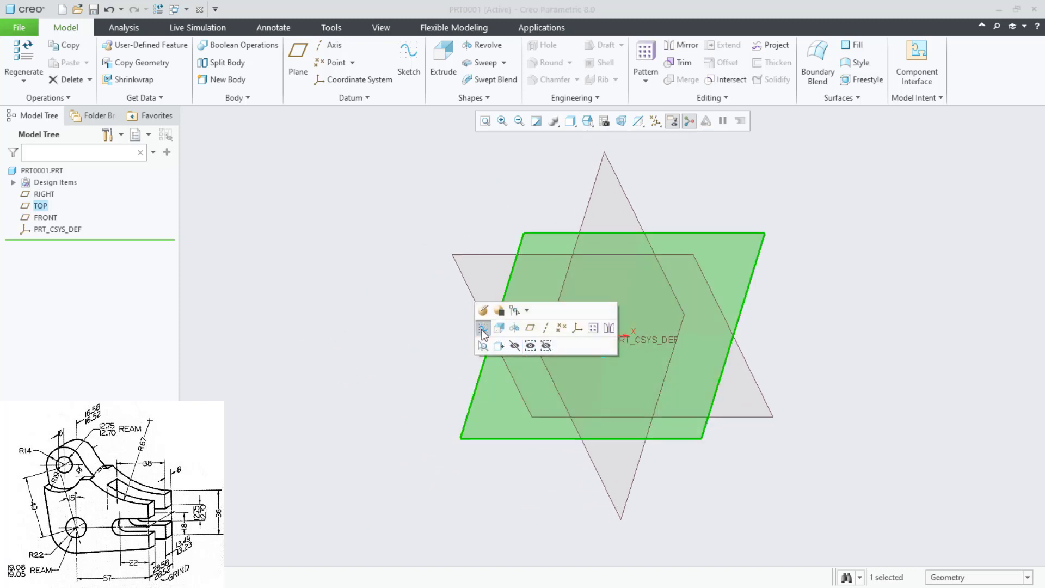
click(475, 254)
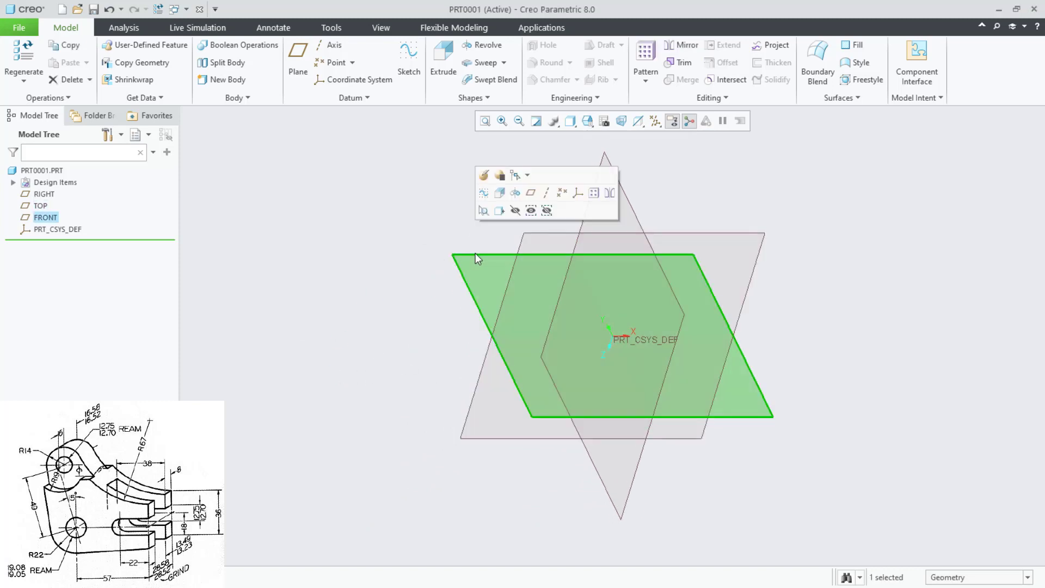
click(499, 193)
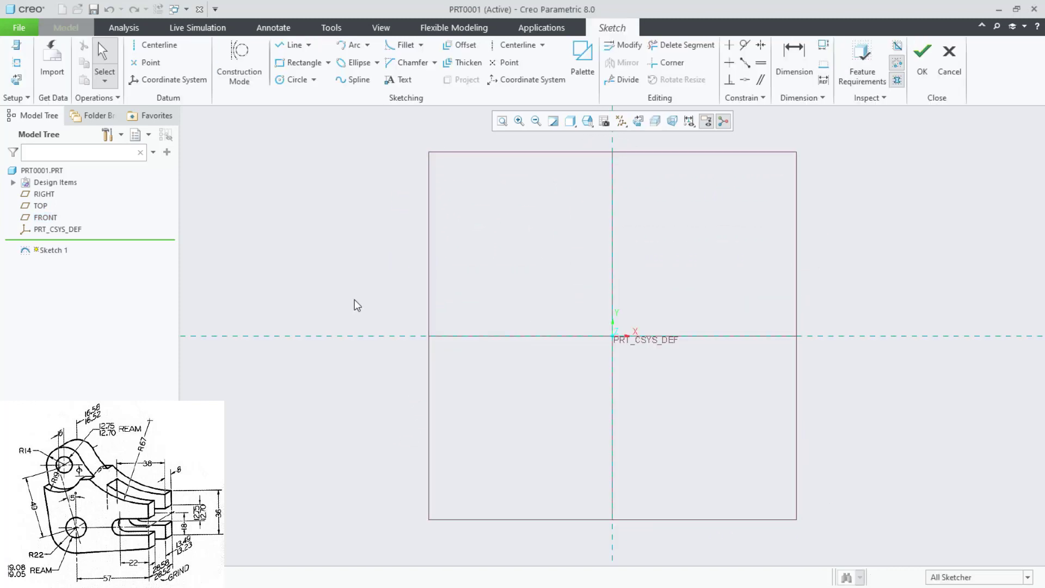
Step: Draw concentric circles about 109 and 56 in diameter at the origin, and about 89 and 40 around a centre roughly 79 left and 151 up
click(291, 79)
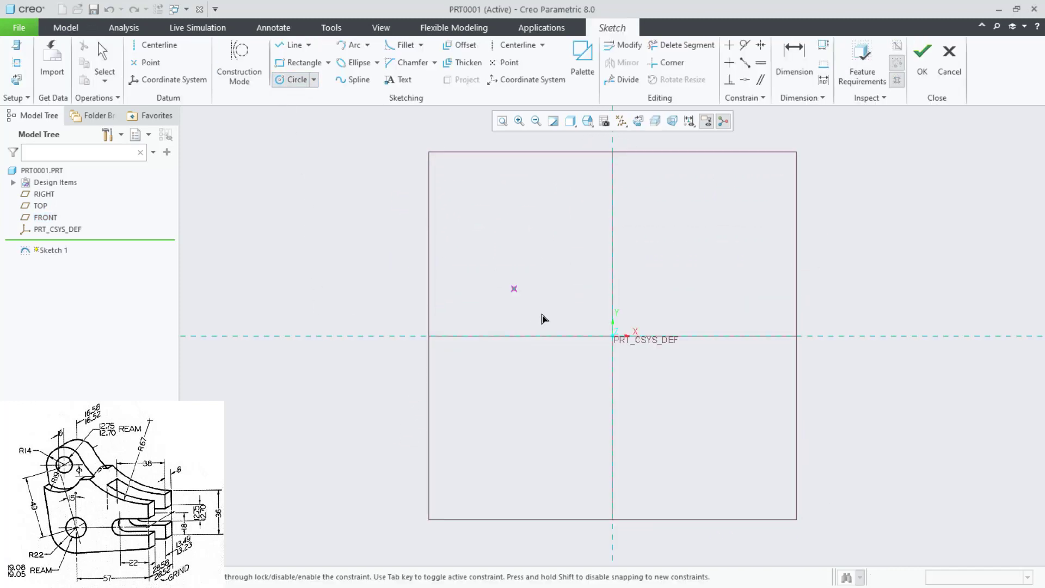
click(613, 337)
click(632, 370)
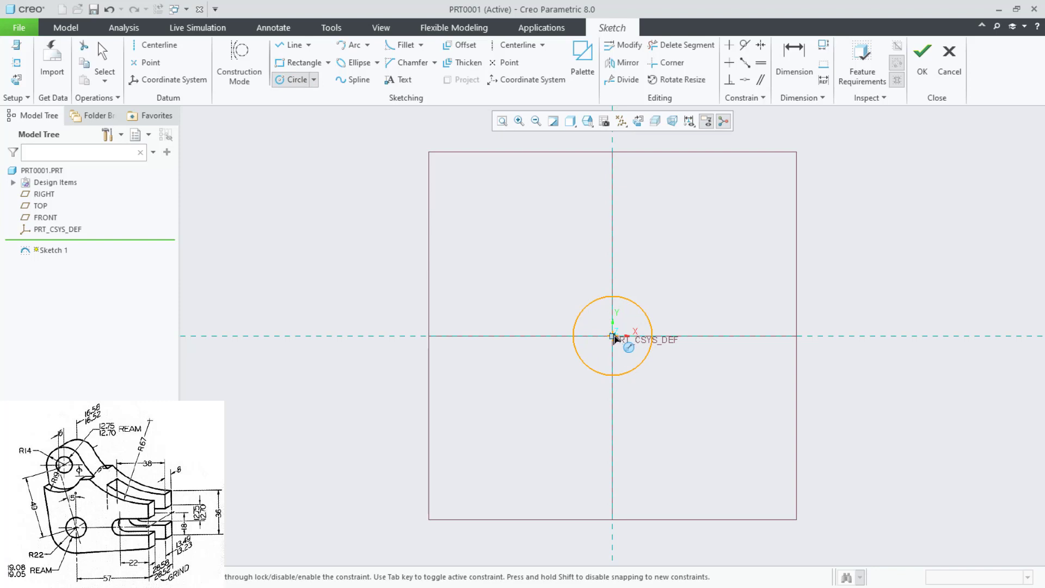
click(614, 337)
click(626, 357)
click(556, 226)
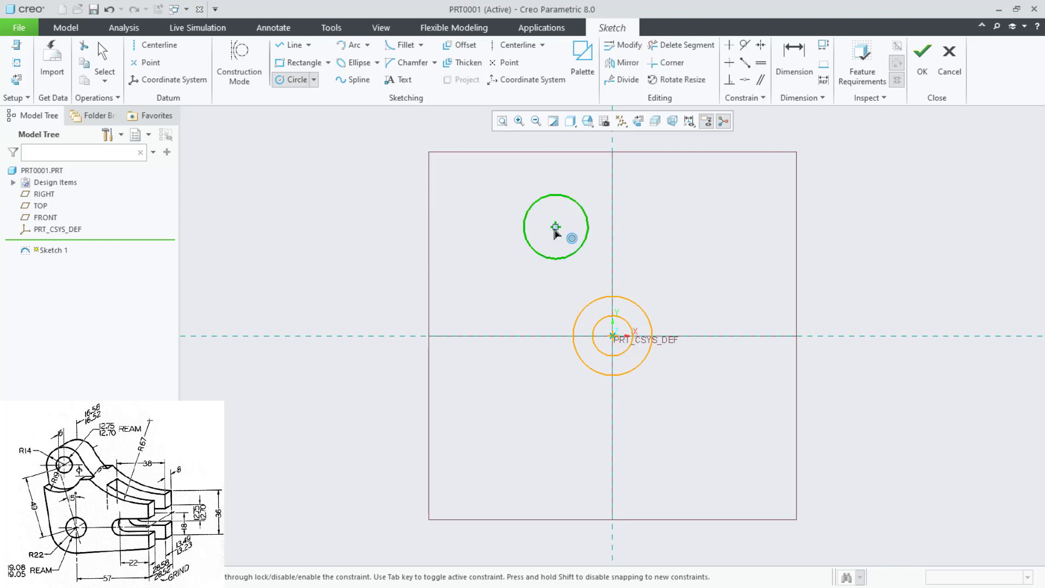
click(581, 246)
click(556, 227)
click(562, 241)
middle_click(526, 287)
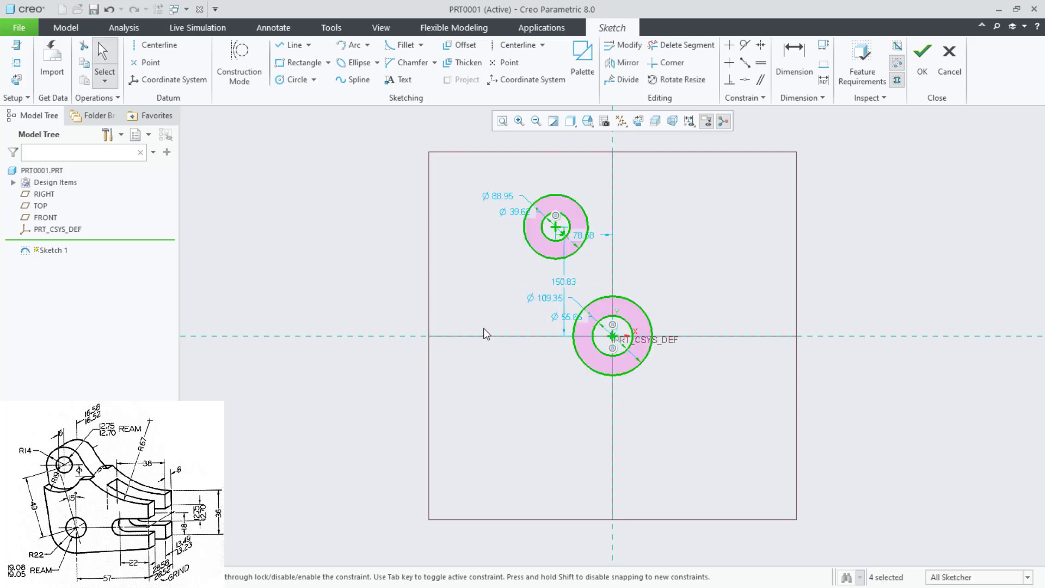
Step: Draw a line joining the centres of the two circle pairs and convert it to construction geometry
key(l)
click(612, 335)
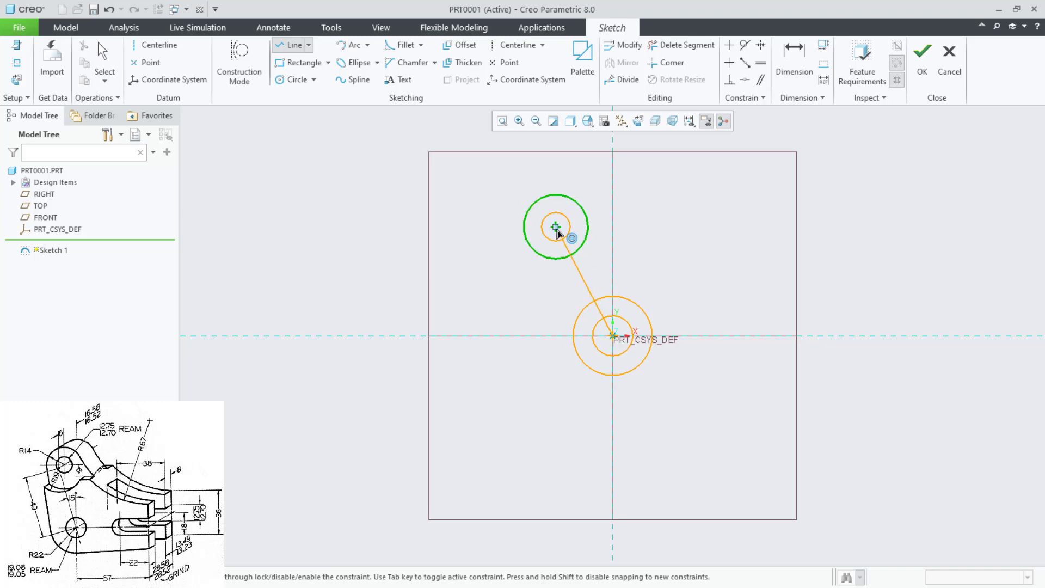
click(555, 226)
middle_click(568, 269)
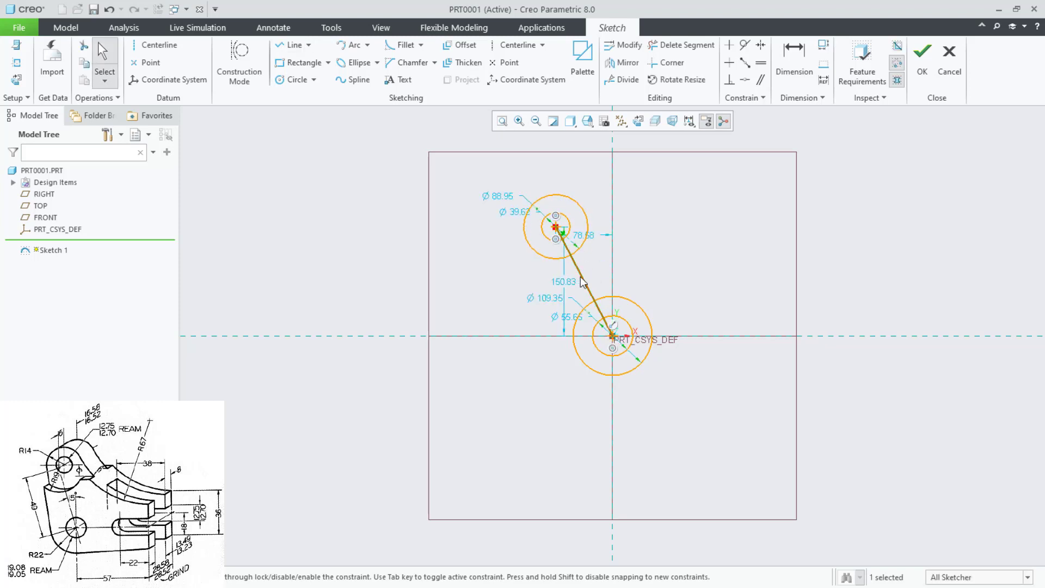
click(656, 169)
click(484, 282)
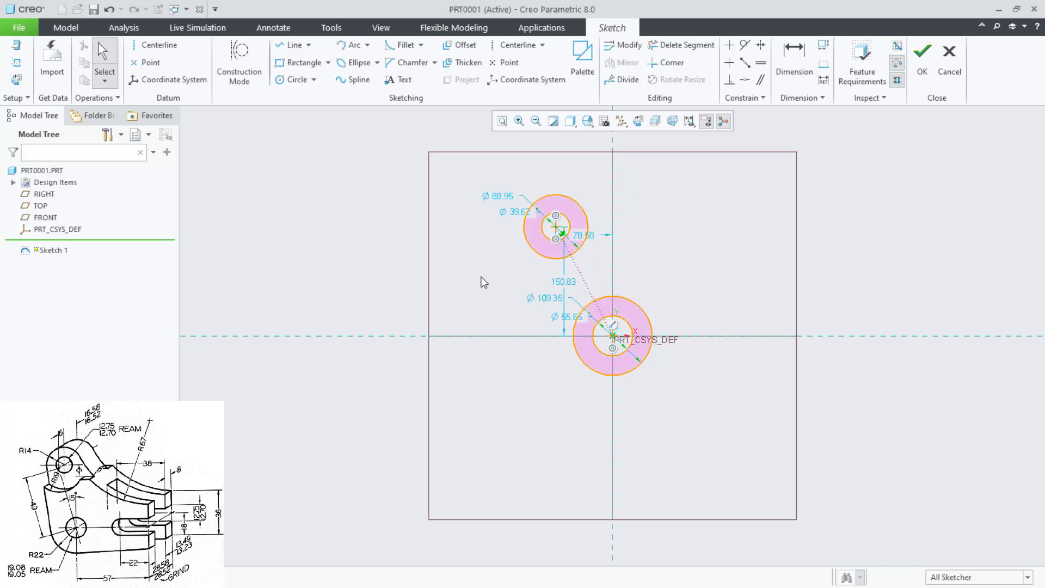
Step: Set the diameters of the two concentric circles at the origin to 44 and 19
double_click(544, 298)
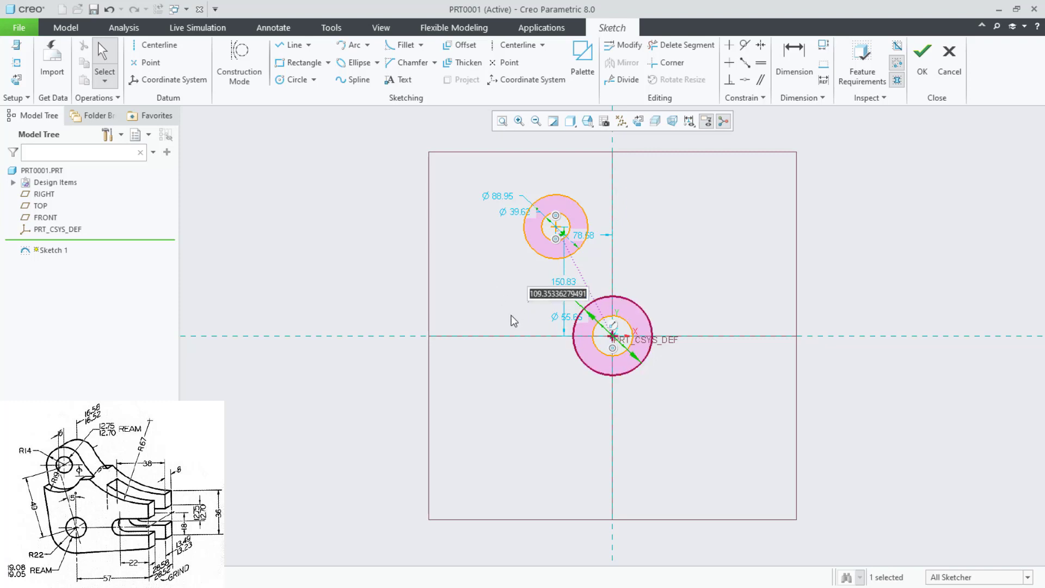
text(44)
key(Return)
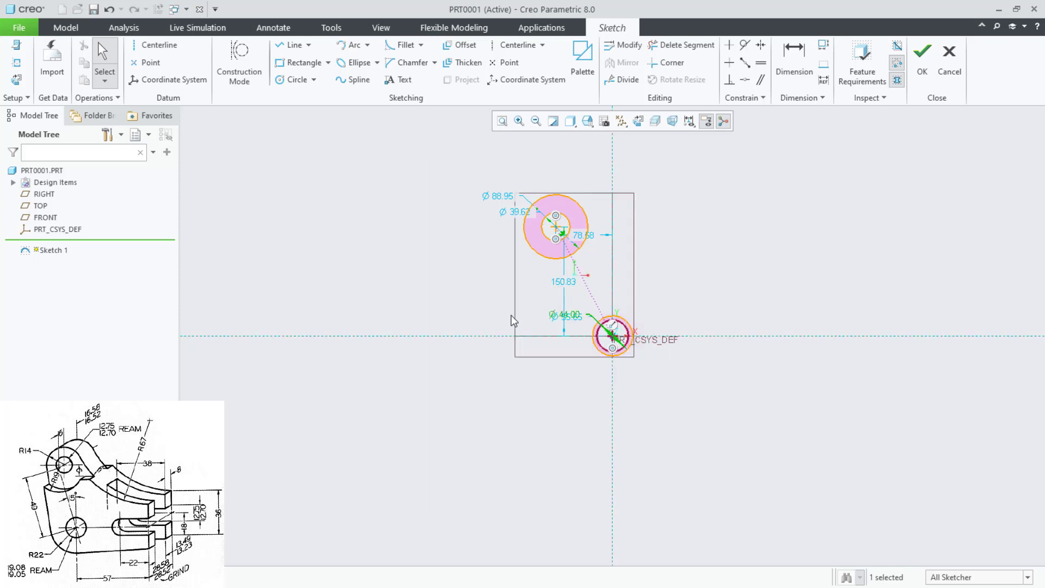
double_click(573, 320)
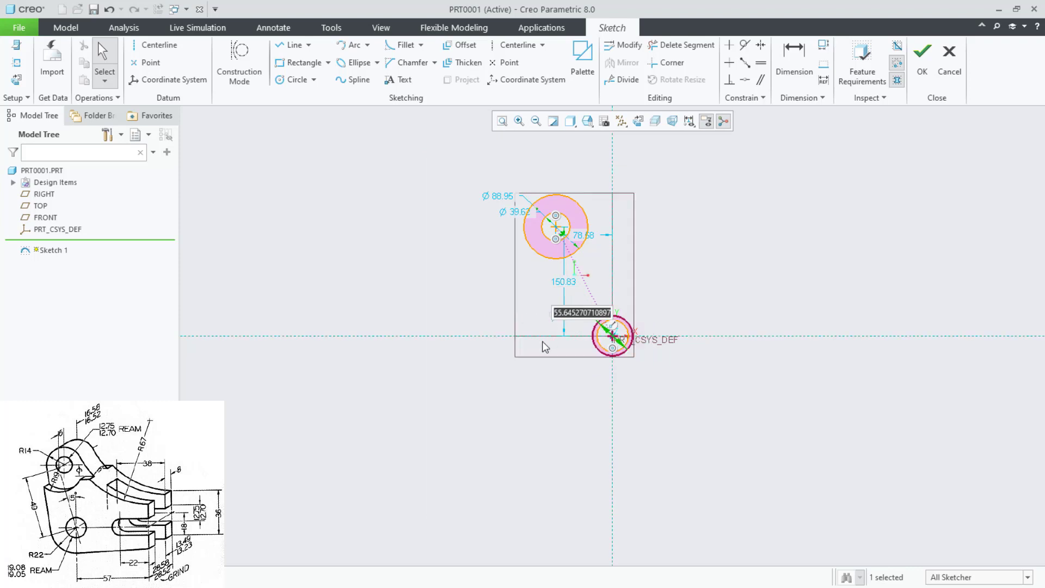
text(19)
key(Return)
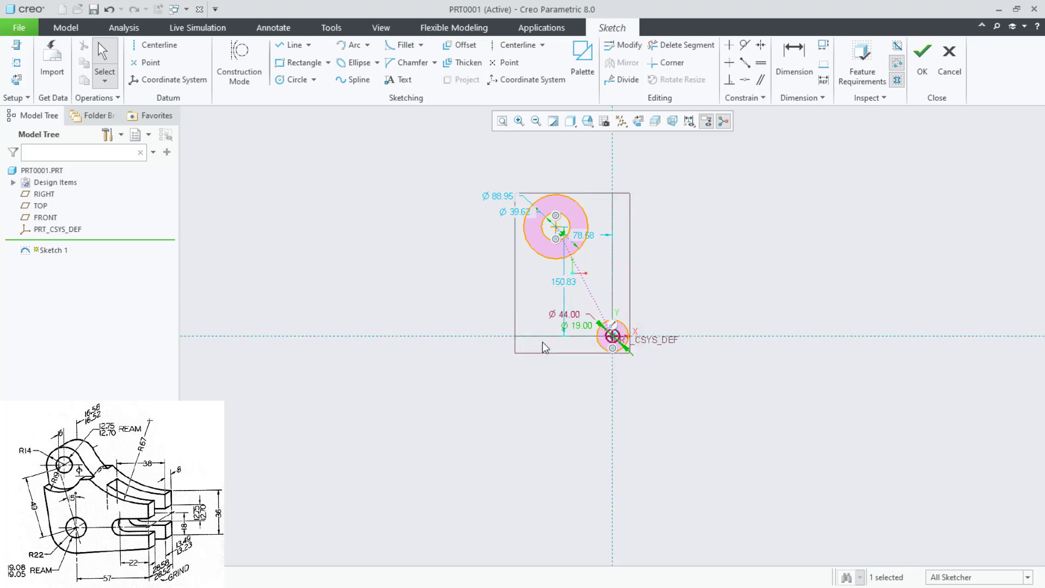
Step: Set the upper circle pair's diameters to 28 for the outer circle and 12.7 for the inner one
double_click(496, 197)
text(28)
key(Return)
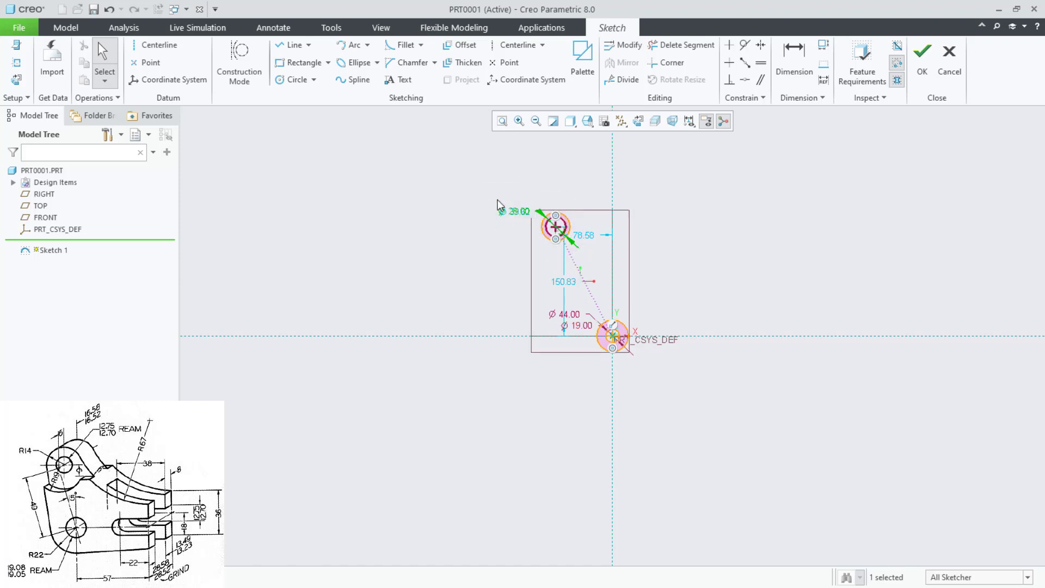
double_click(509, 212)
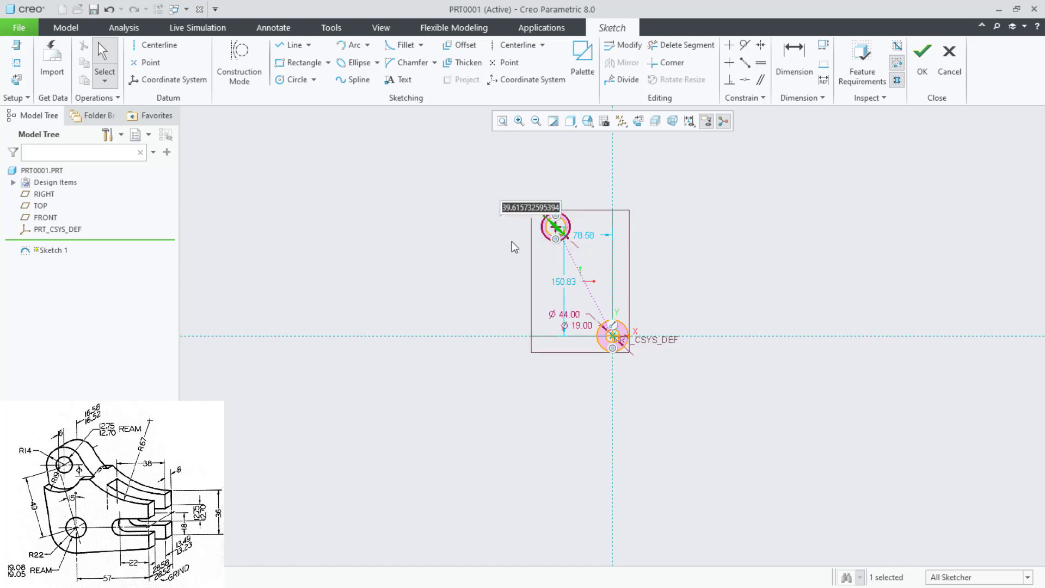
text(12)
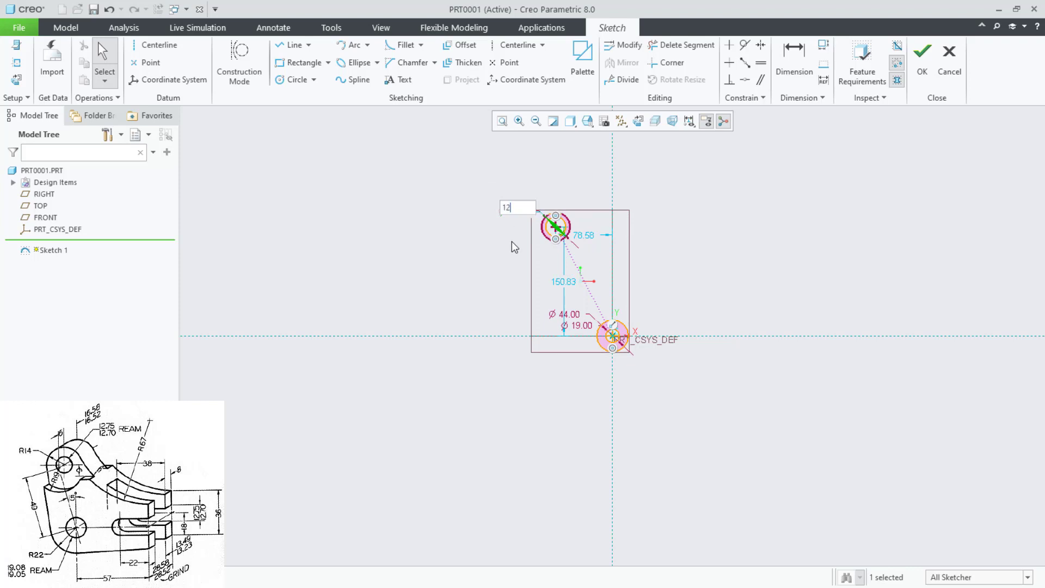
text(.7)
key(Return)
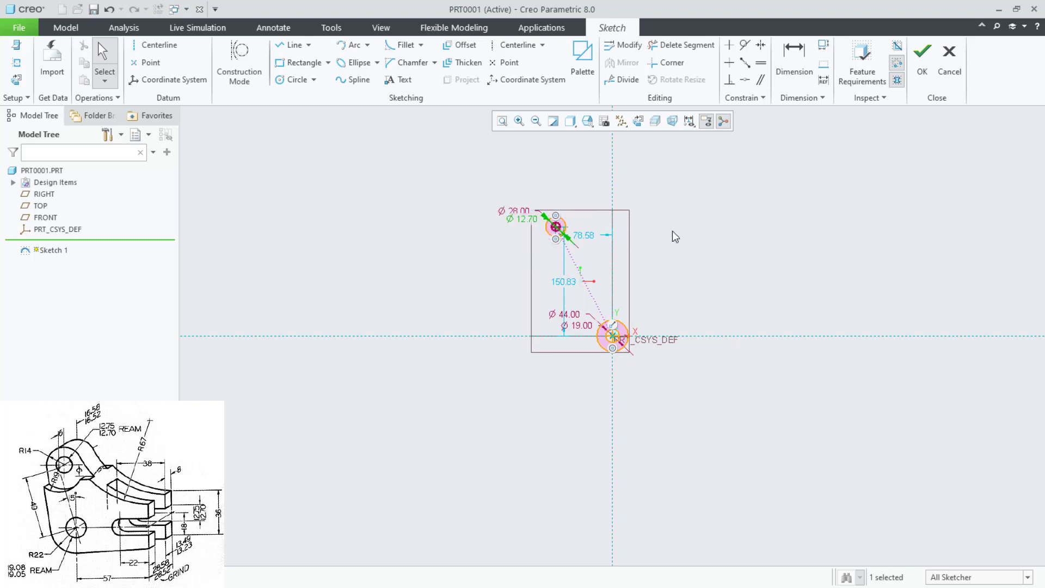
Step: Dimension the construction line to a length of 49 and an angle of 15 degrees from the vertical reference
scroll(674, 231, down, 2)
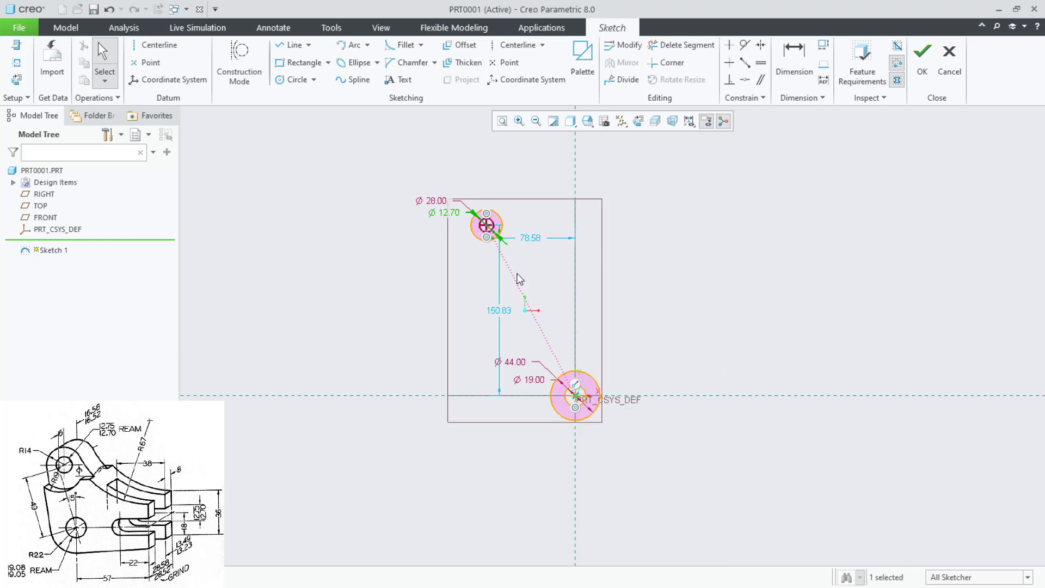
key(d)
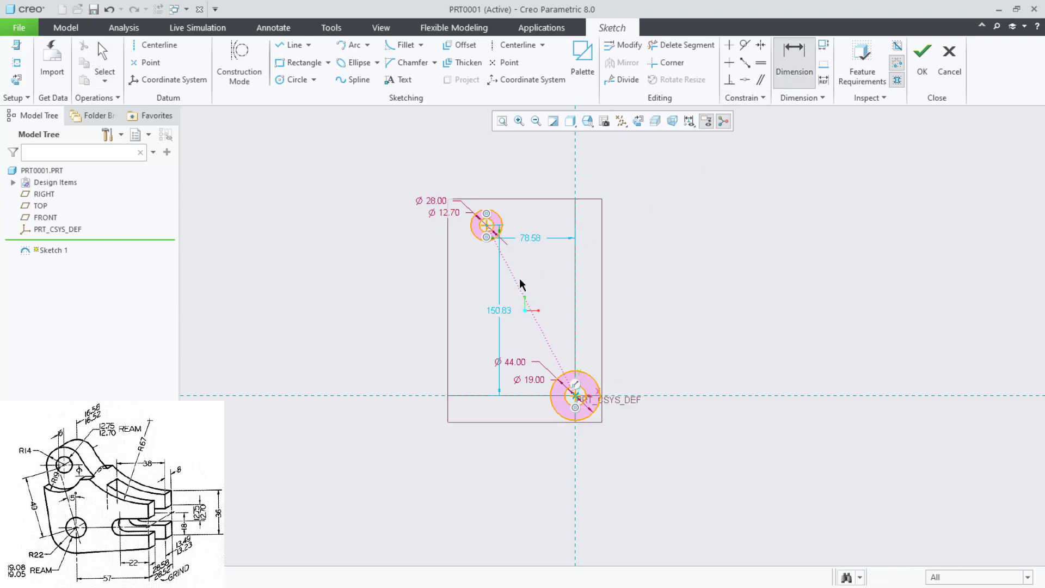
middle_click(471, 352)
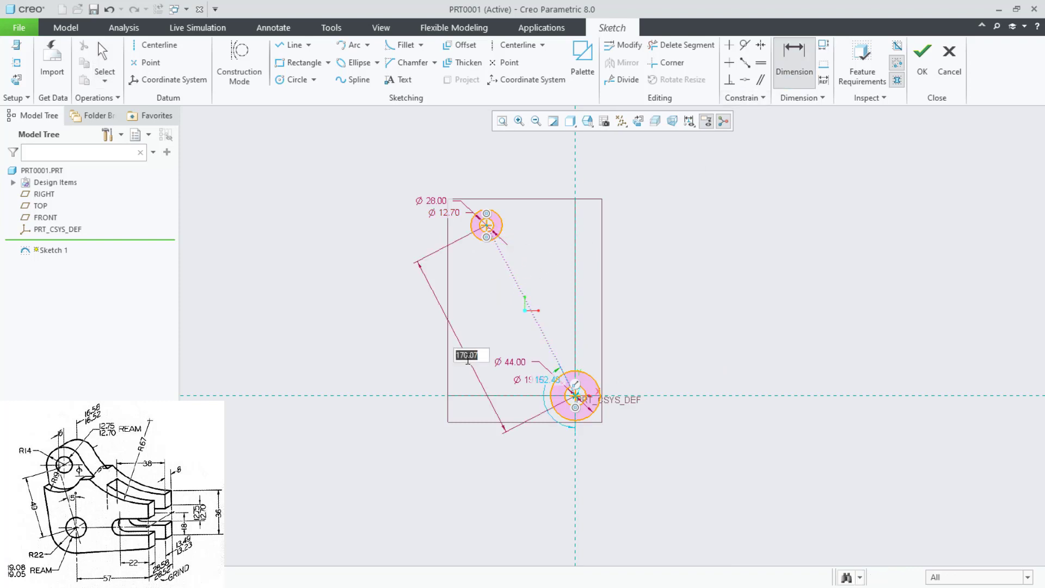
text(49)
key(Return)
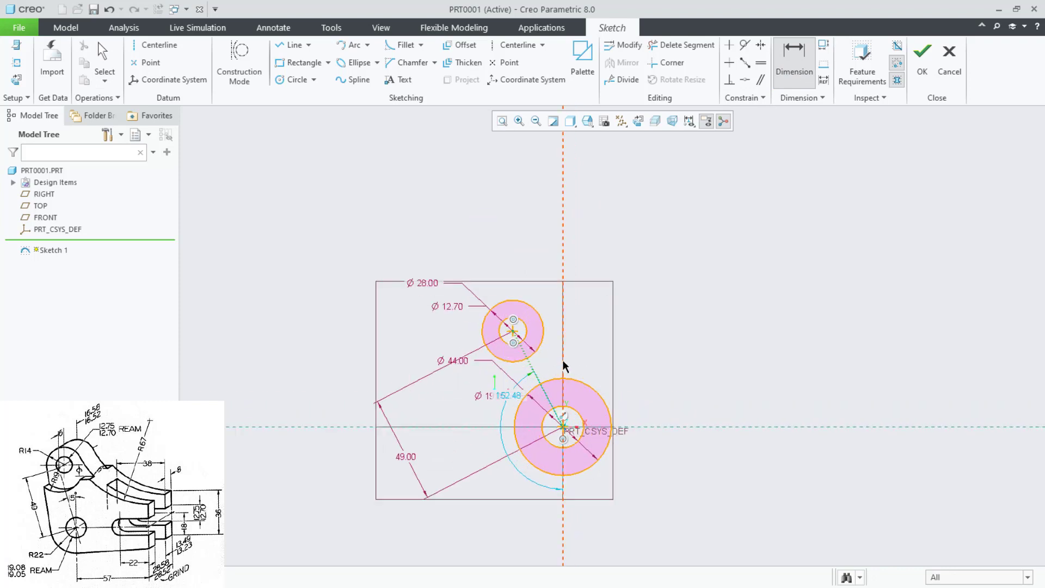
click(562, 360)
middle_click(546, 361)
text(15)
key(Return)
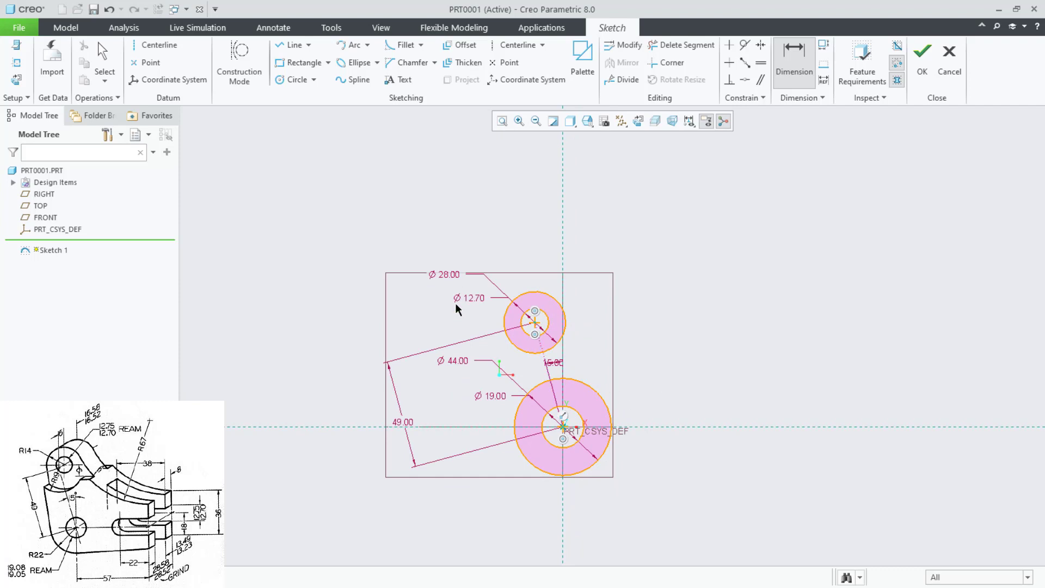
Step: Draw a circle on the horizontal reference about 42 right of the origin and set its diameter to 12.7
click(296, 80)
click(656, 427)
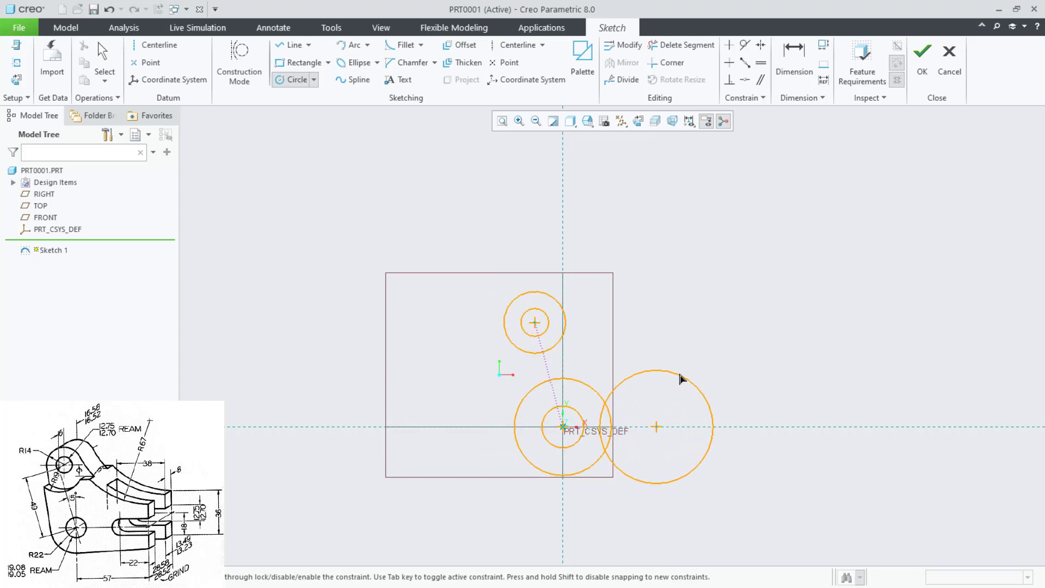
click(702, 394)
middle_click(769, 380)
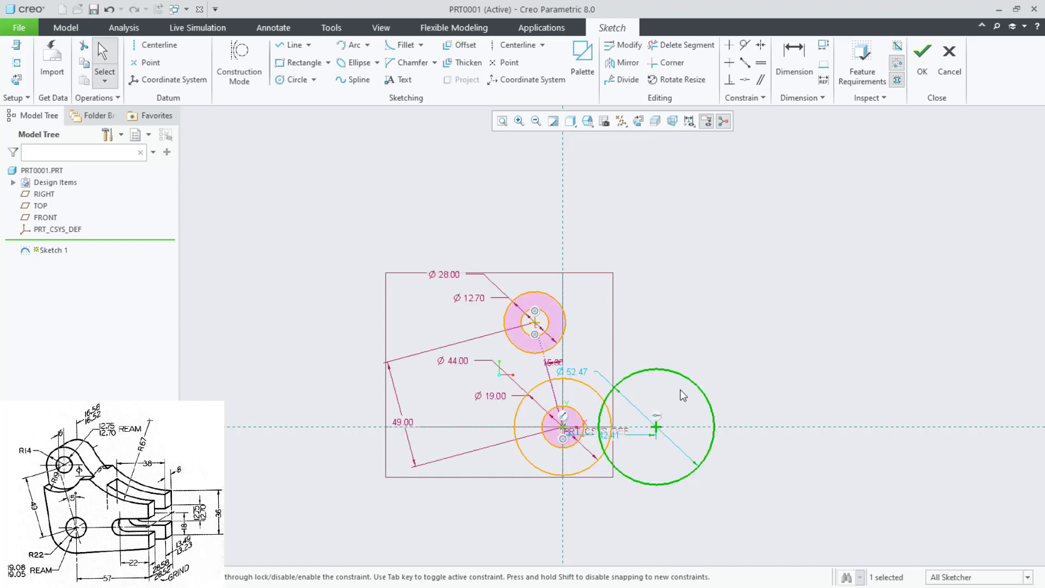
double_click(581, 369)
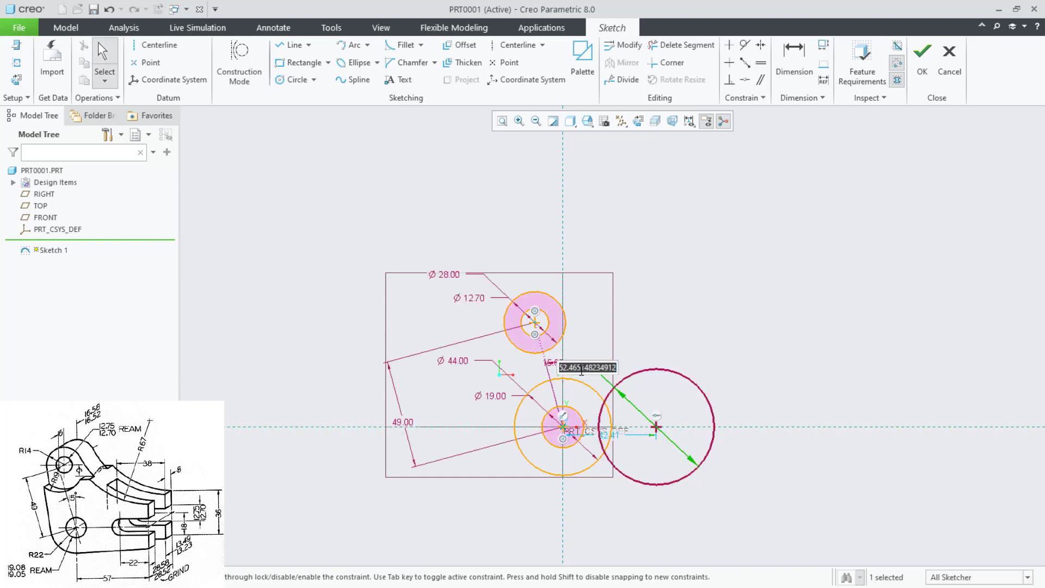
text(12.7)
key(Return)
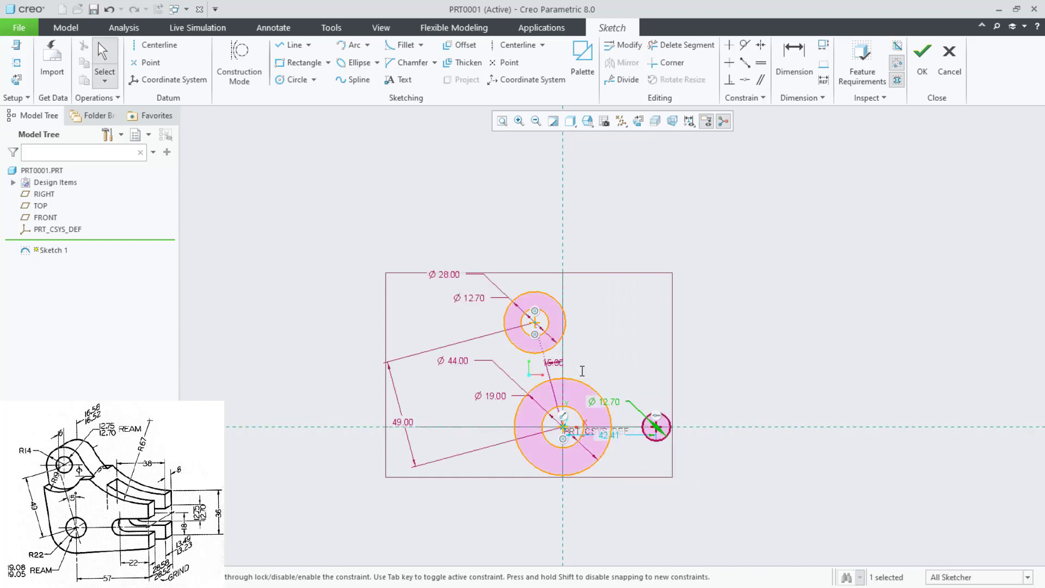
Step: Draw the lower arm outline: horizontally right from the small slot circle's bottom, vertically down, and back tangent to the 44-diameter circle's underside
scroll(656, 430, up, 2)
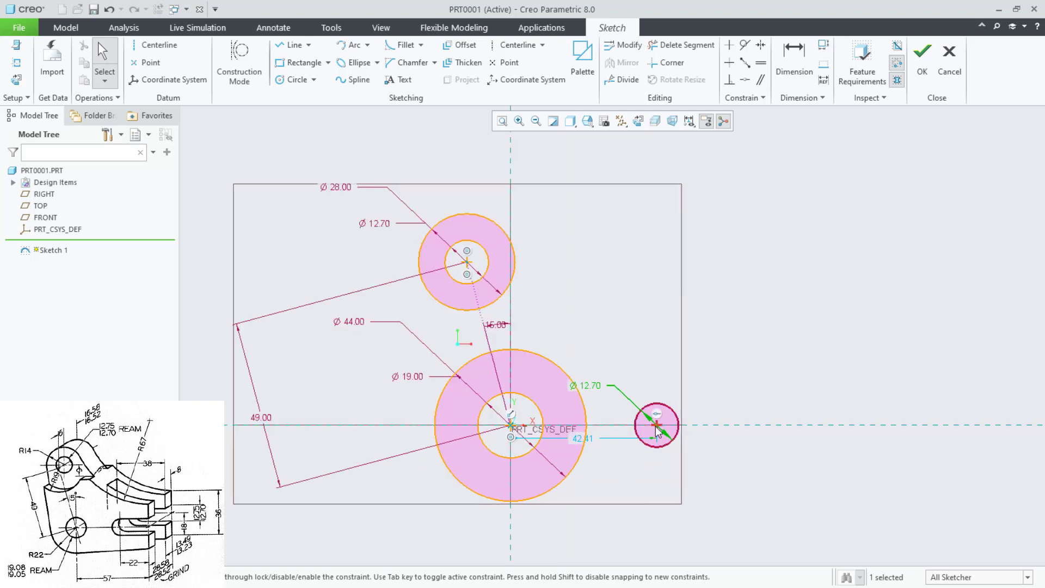
click(292, 44)
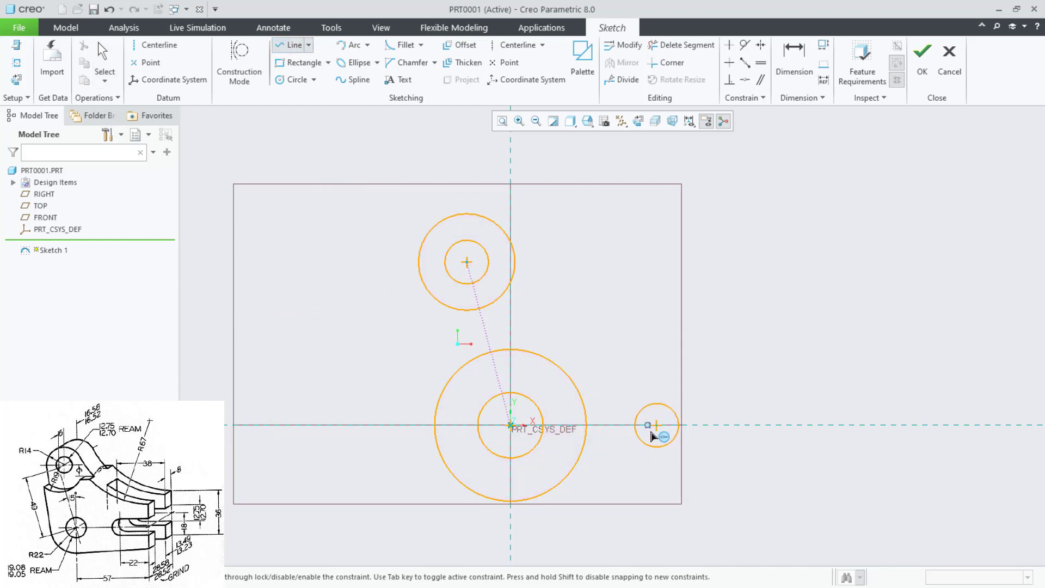
click(656, 446)
click(748, 447)
click(748, 477)
click(520, 503)
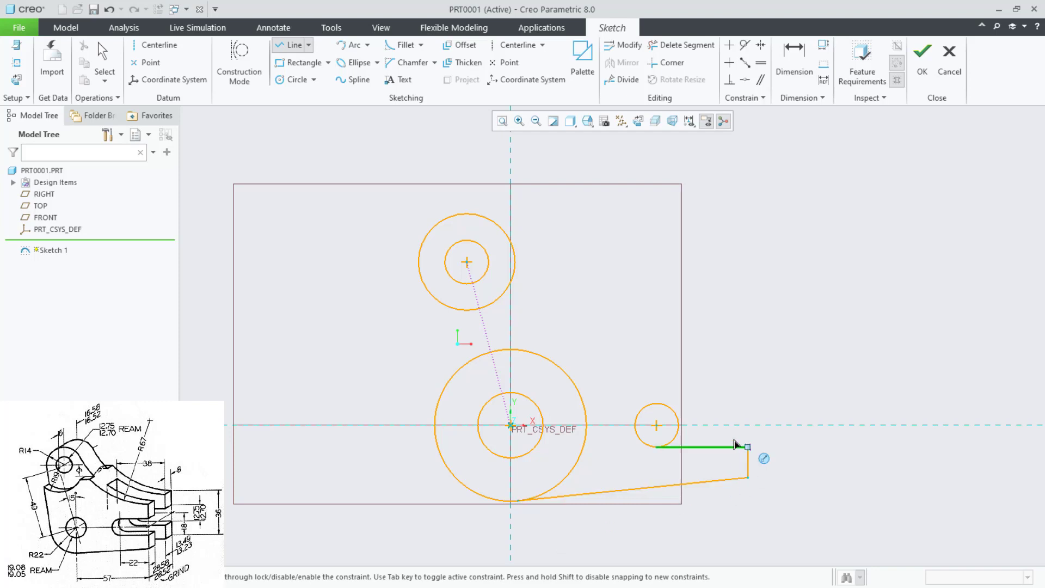
Step: Draw a horizontal line from the small slot circle's top to the arm end, followed by a vertical line upward
click(657, 404)
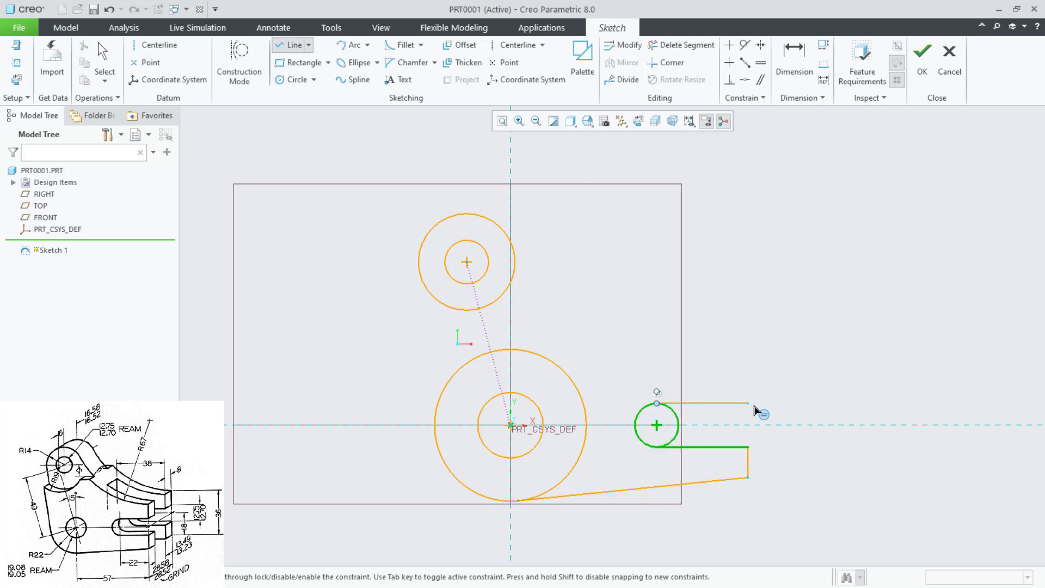
click(748, 403)
click(748, 354)
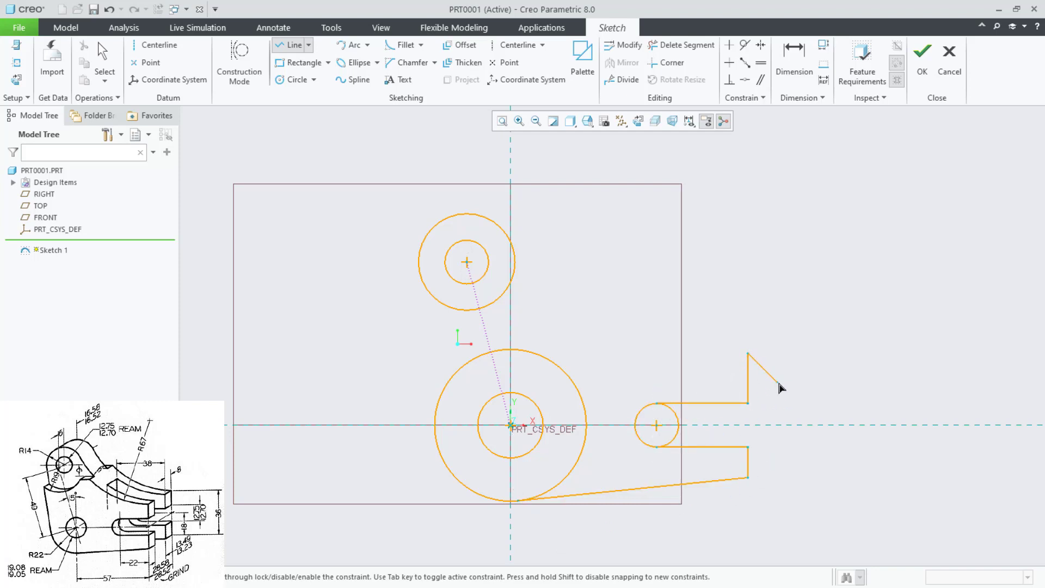
middle_click(778, 388)
Step: Draw a line from the 44-diameter circle's lower left side up to a tangent end on the 28-diameter circle's left side
click(452, 476)
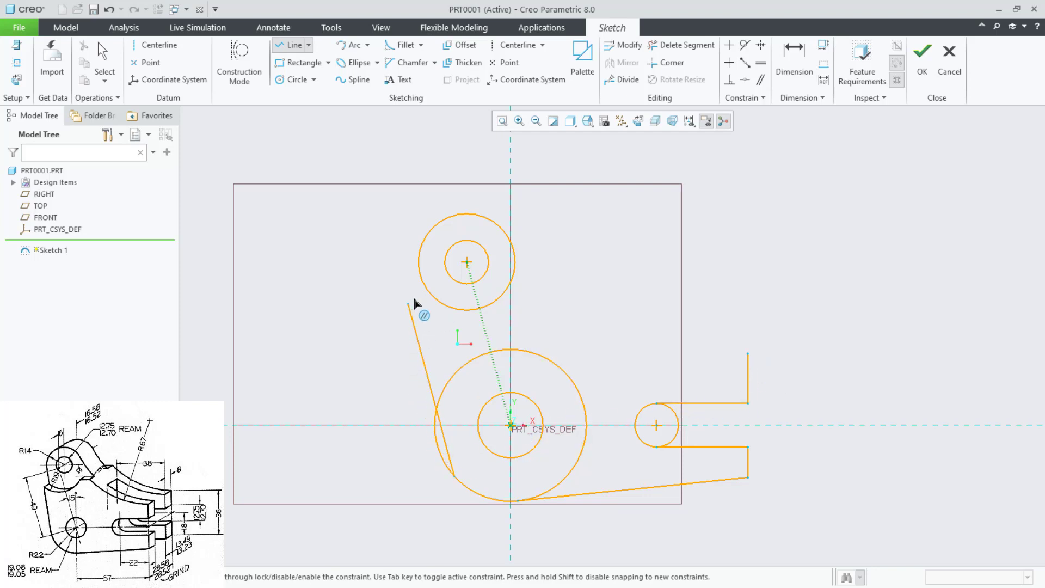
click(419, 269)
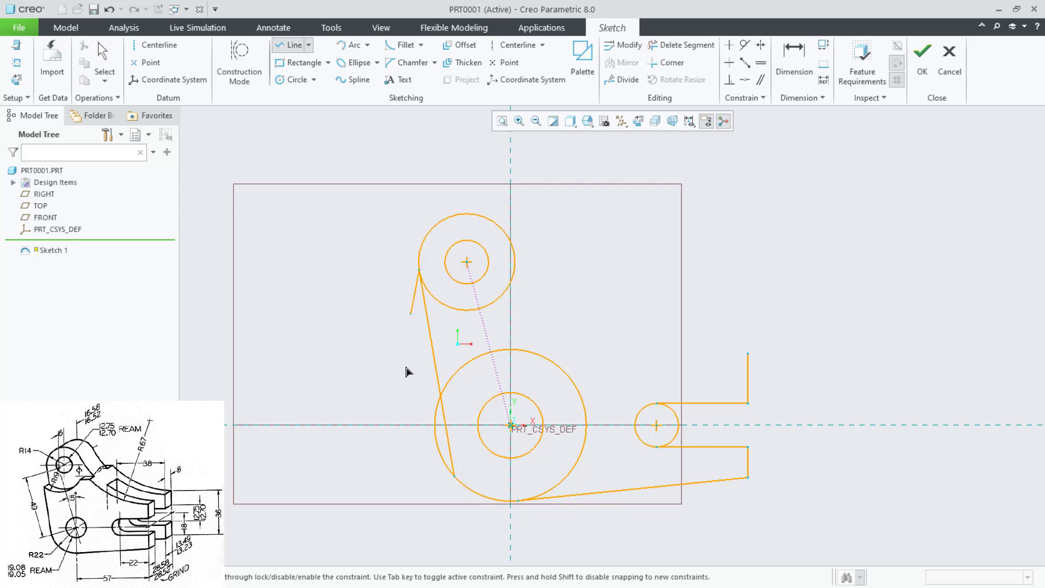
middle_click(421, 402)
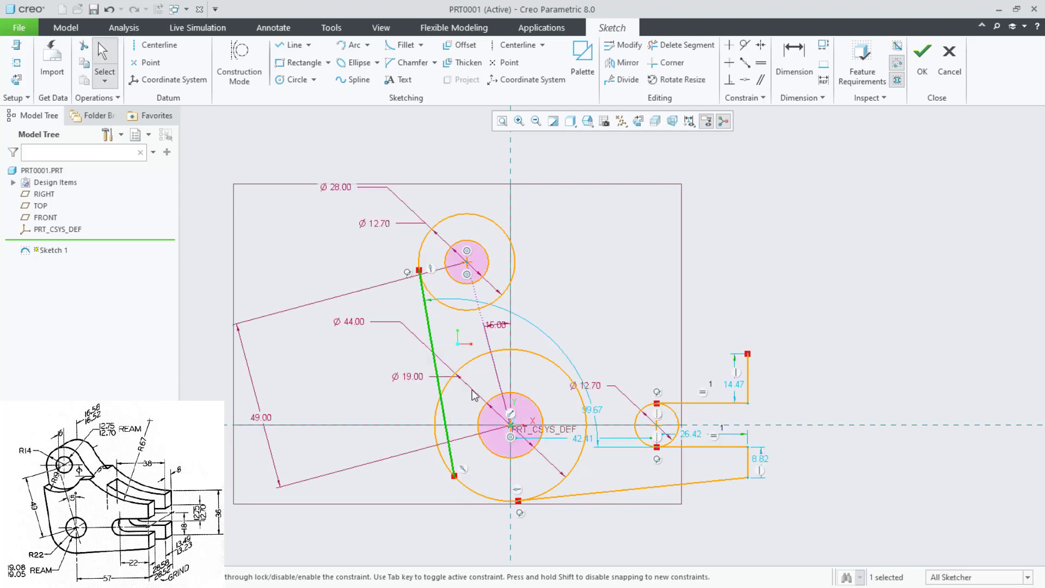
Step: Make the left side line tangent to the 44-diameter circle
click(746, 47)
click(434, 427)
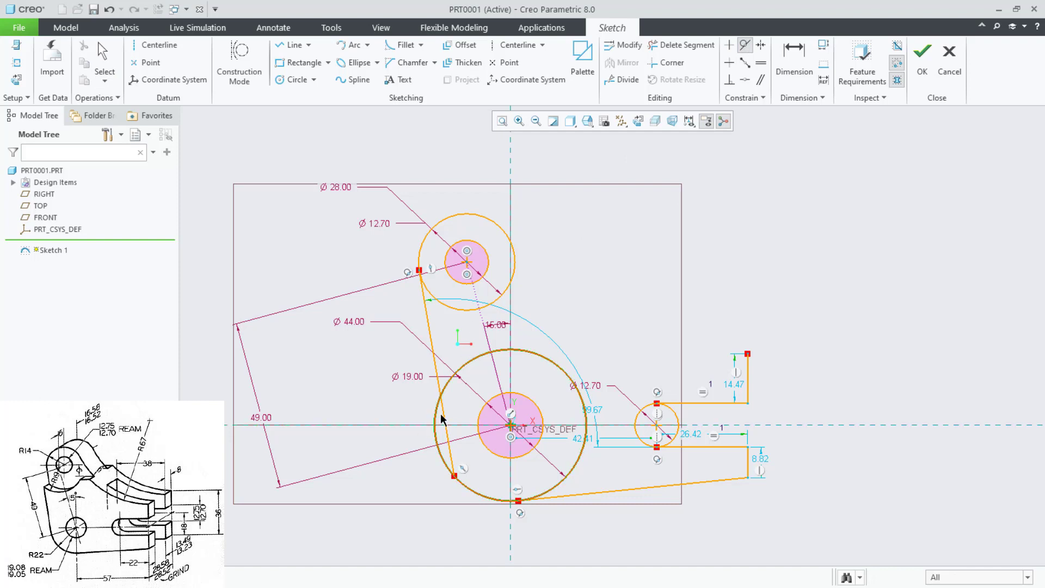
click(445, 419)
key(Escape)
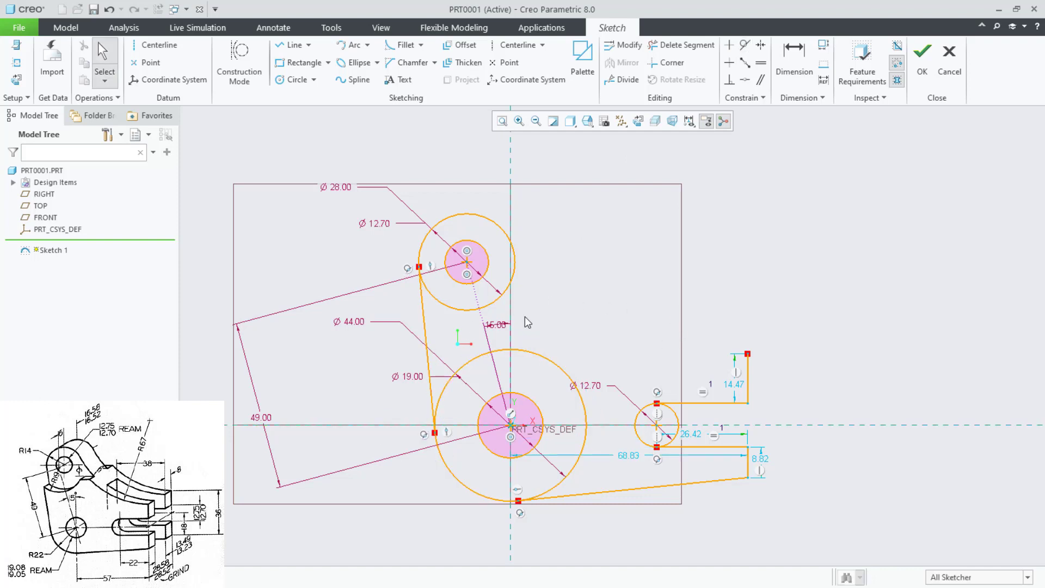
scroll(571, 343, up, 2)
scroll(571, 343, down, 2)
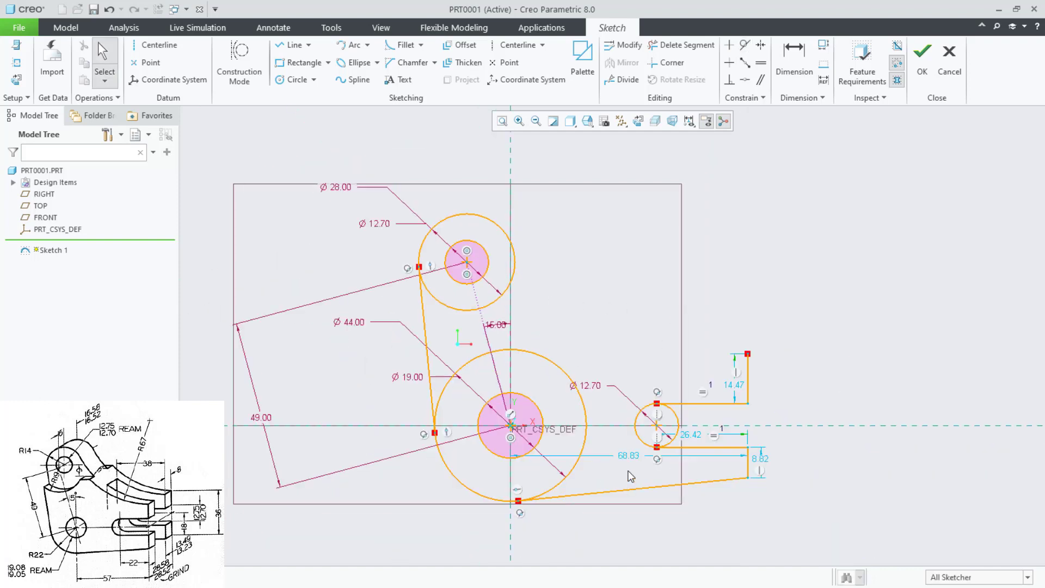
Step: Dimension the horizontal distance from the small slot circle's centre to the arm end as 22
click(786, 71)
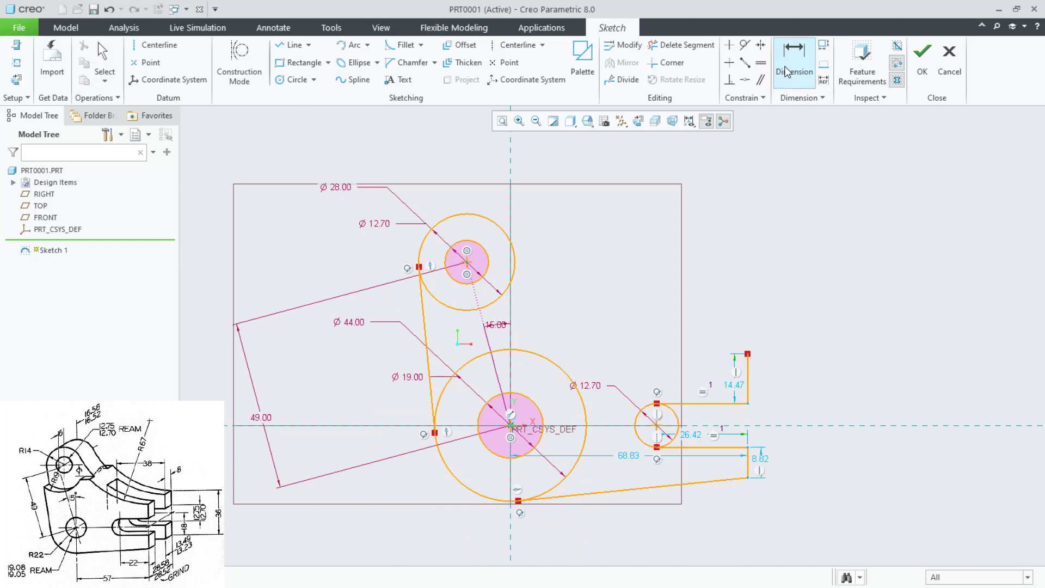
click(660, 427)
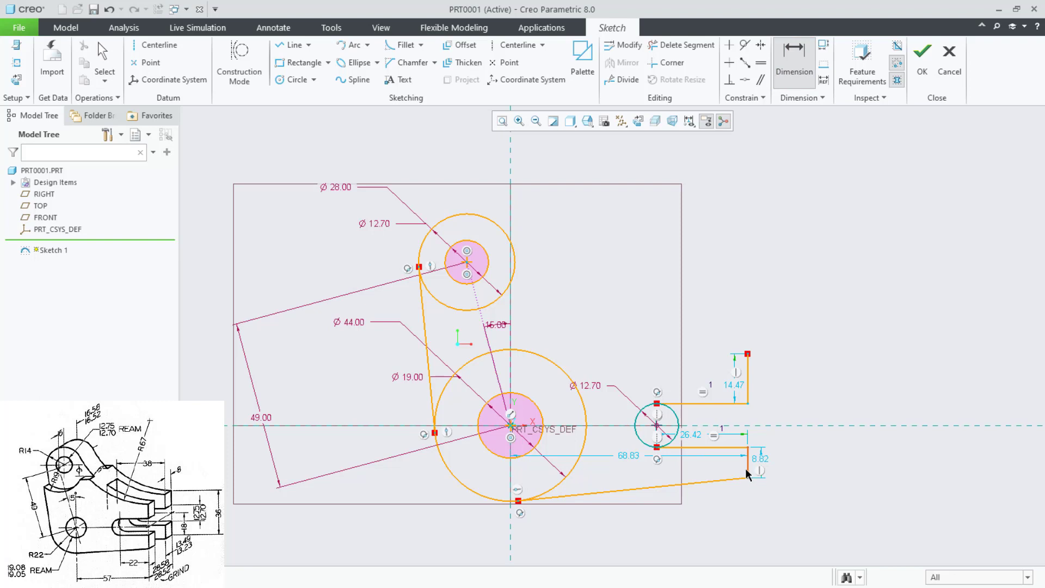
middle_click(710, 528)
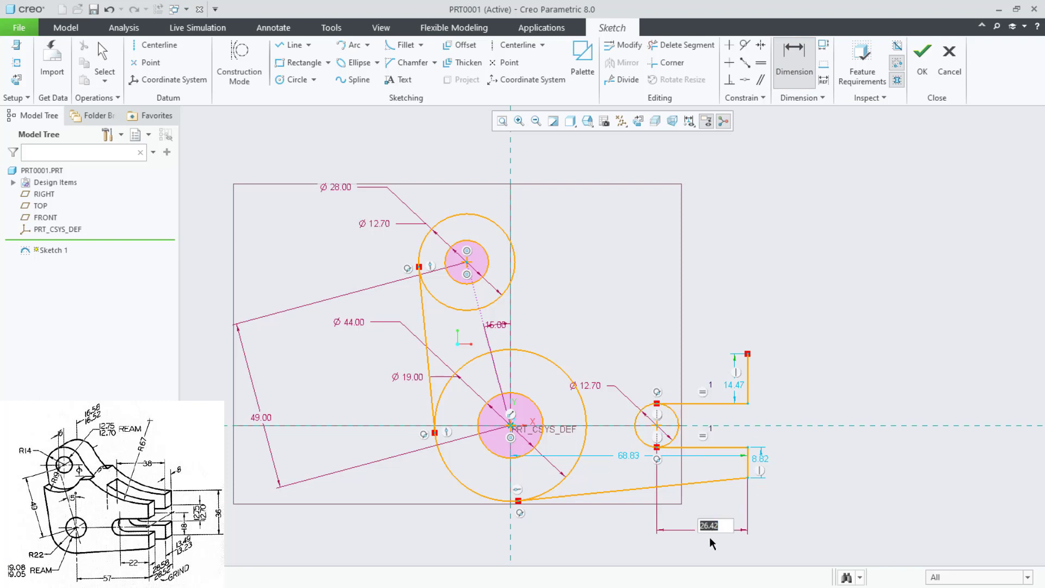
key(Return)
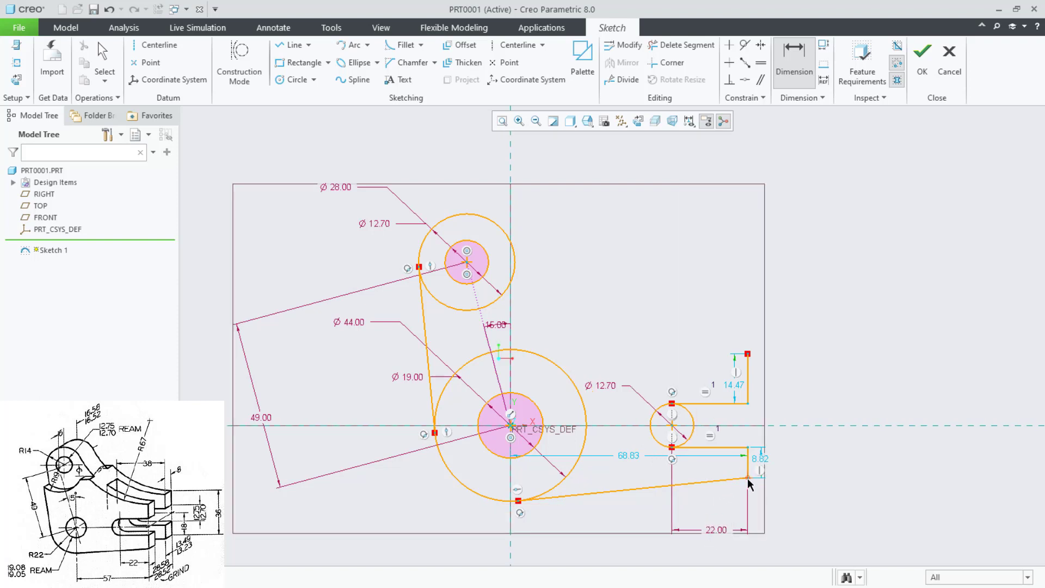
Step: Dimension the horizontal distance from the origin to the lower arm's end line as 57
click(748, 464)
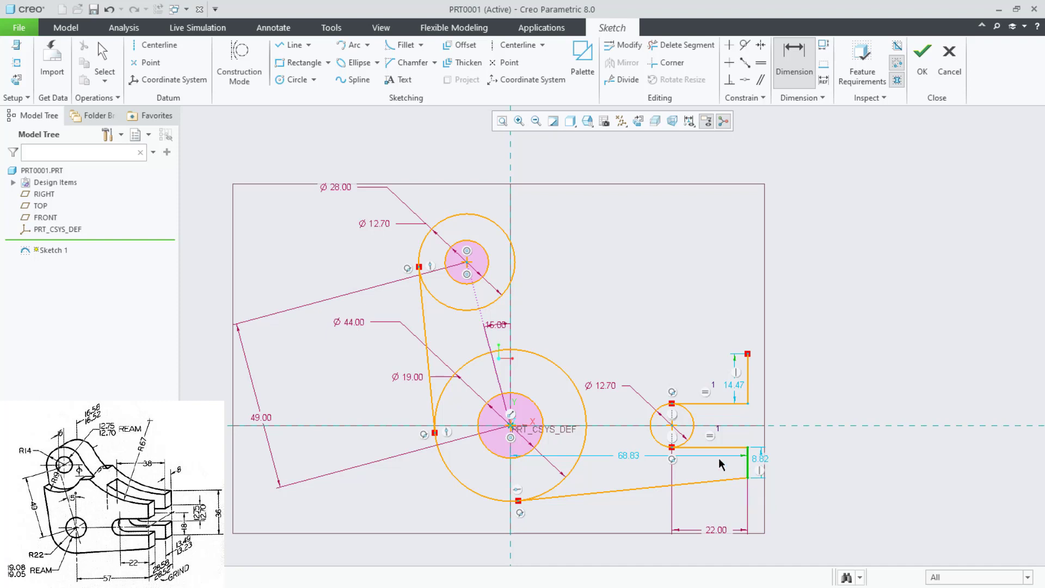
click(513, 427)
middle_click(617, 552)
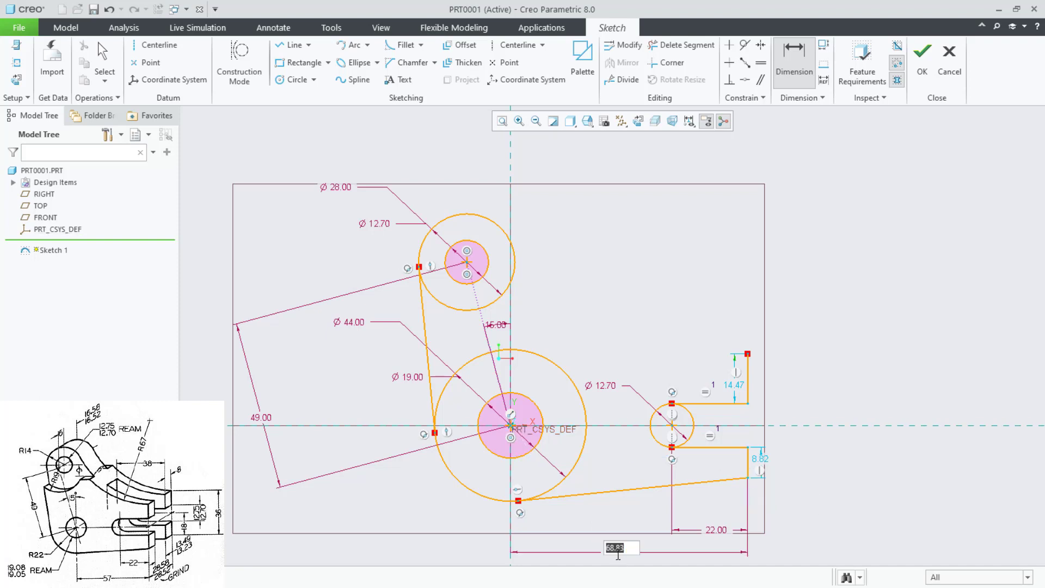
text(57)
key(Return)
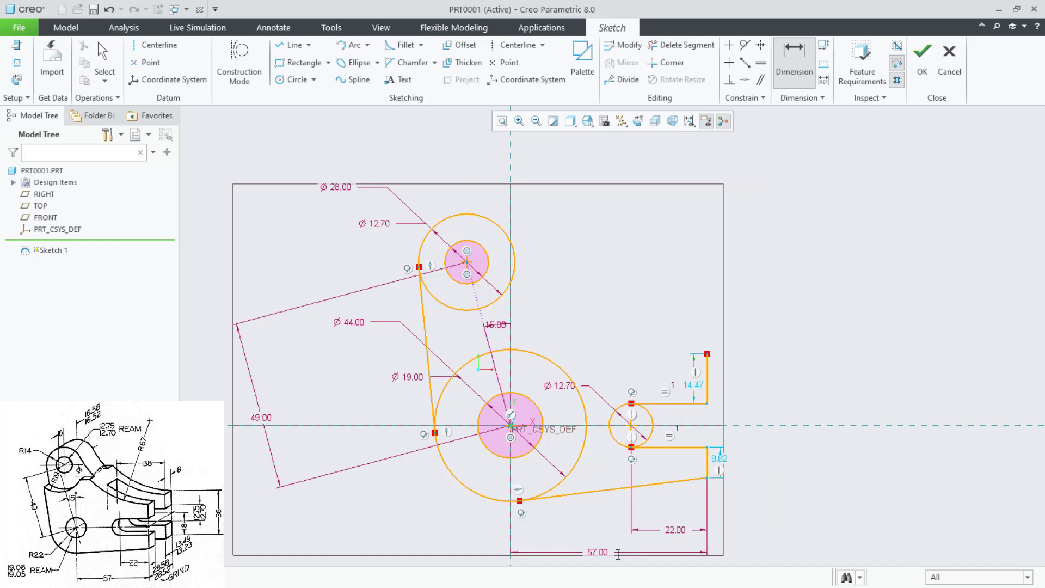
Step: Dimension the arm end's overall height, from the lower corner to the upper line's free end, as 36
click(705, 479)
click(706, 353)
middle_click(810, 401)
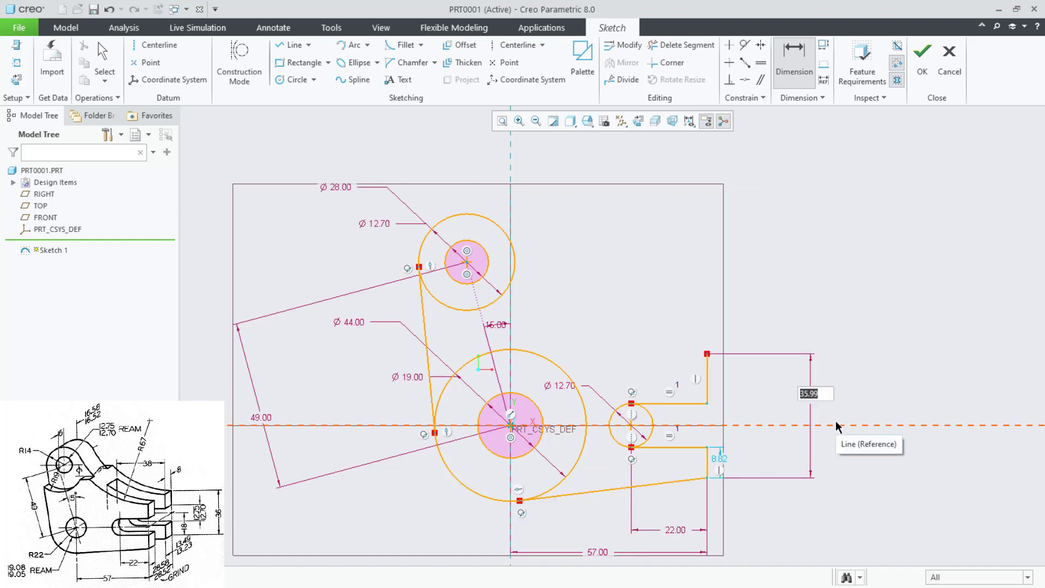
text(36)
key(Return)
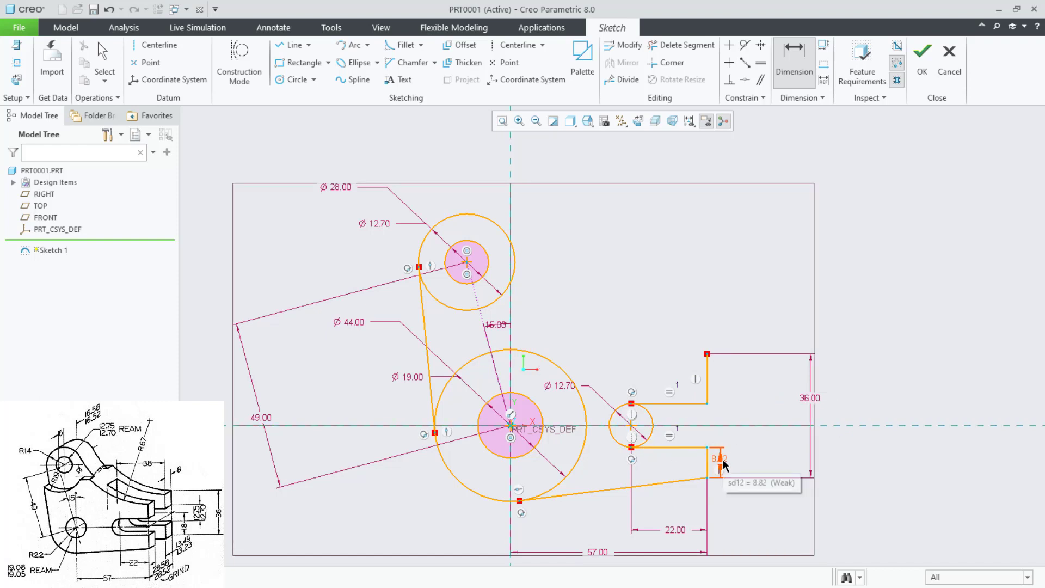
Step: Dimension the vertical distance from the slot circle's centre to the arm end's lower corner as 18
click(631, 425)
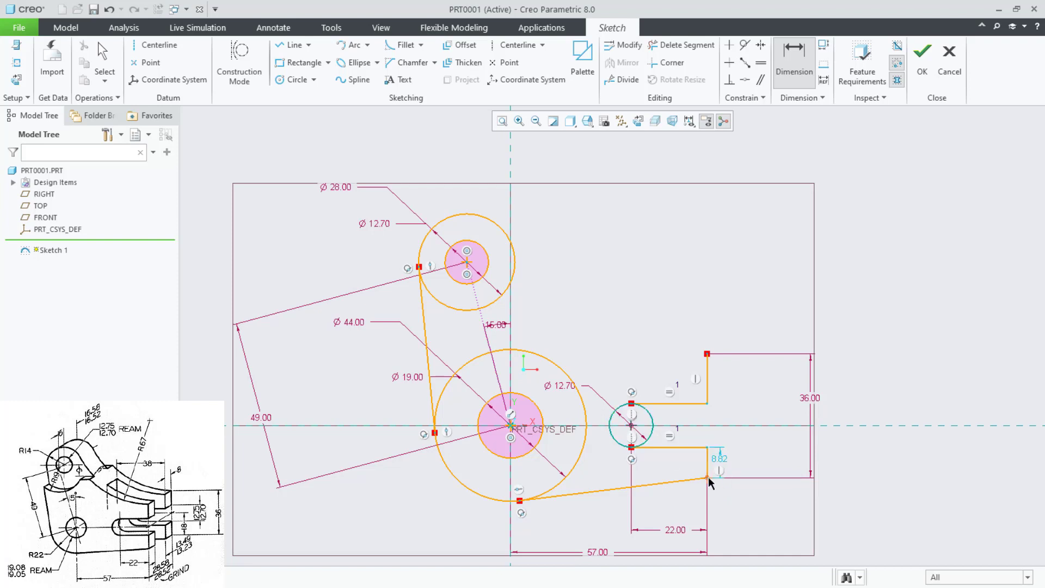
click(708, 479)
middle_click(778, 456)
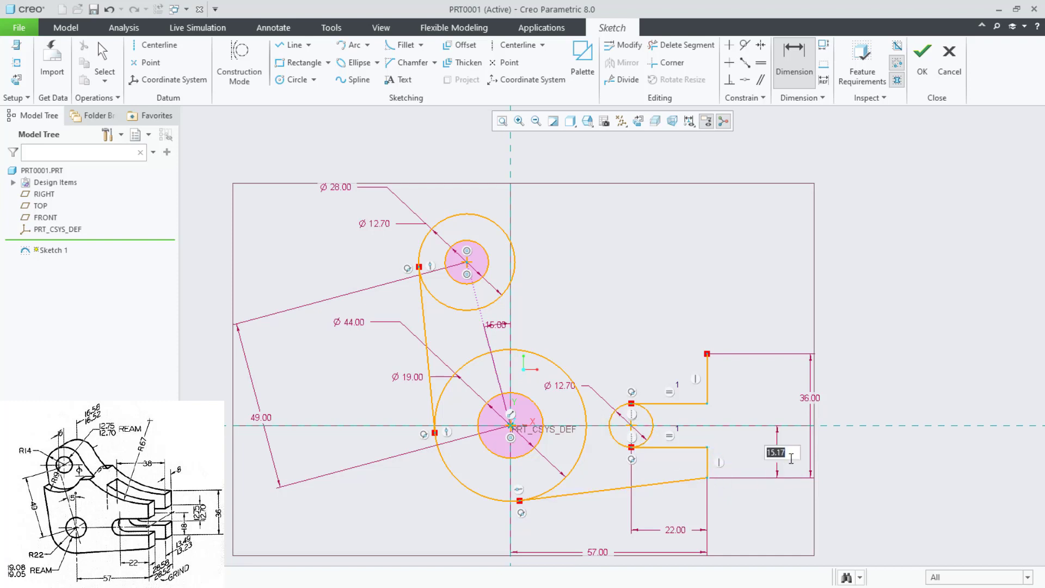
text(18)
key(Return)
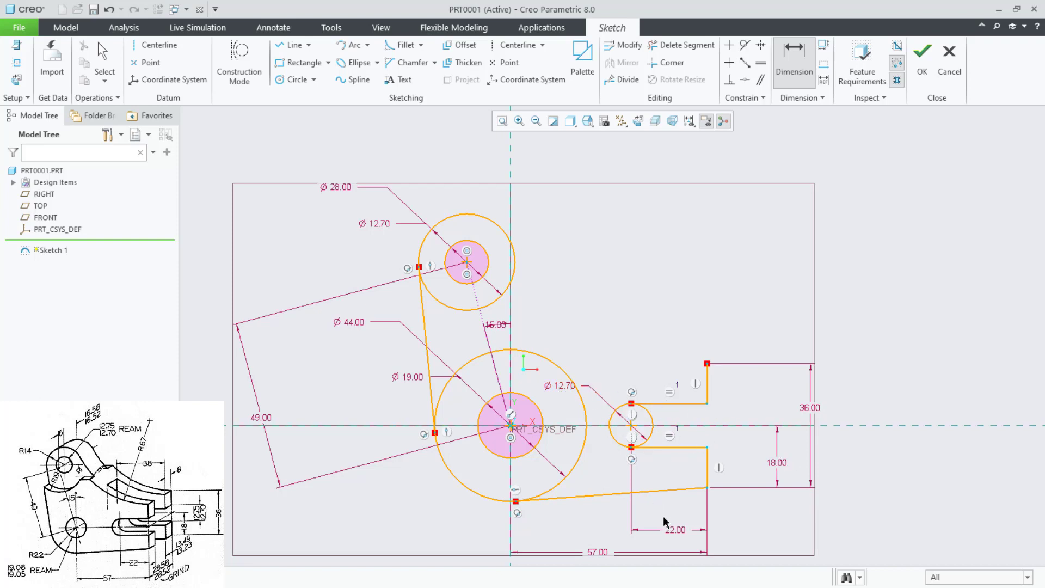
Step: Draw a large circle above the arm, centred about 45 right of the vertical reference and tangent to the 28-diameter circle
click(284, 81)
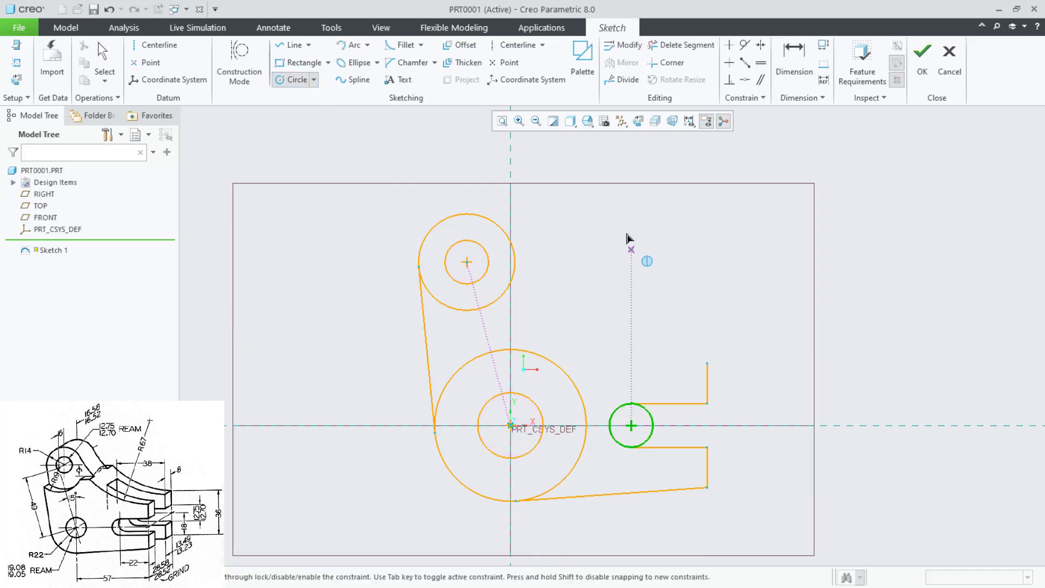
click(665, 205)
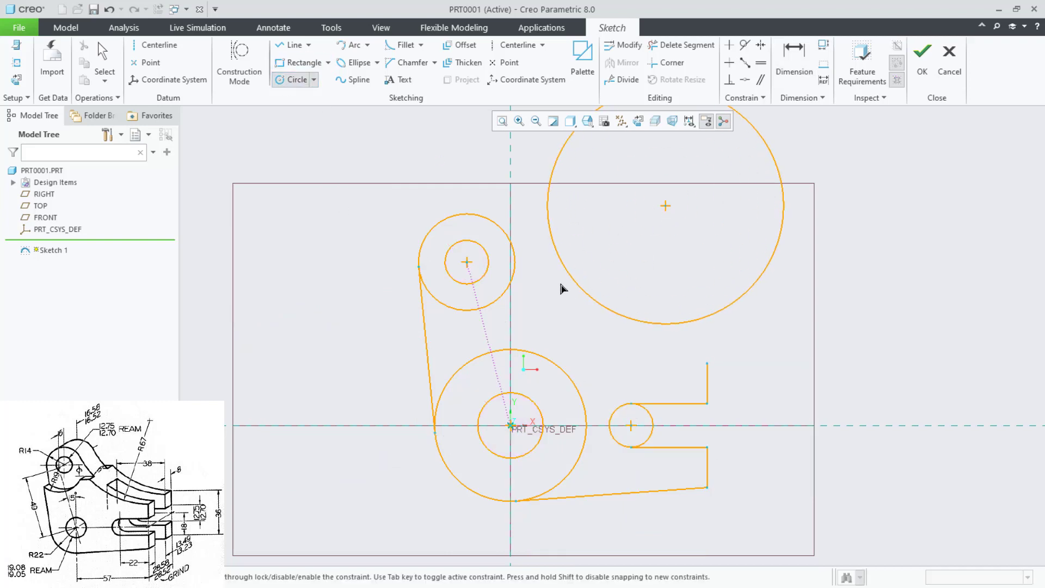
click(516, 248)
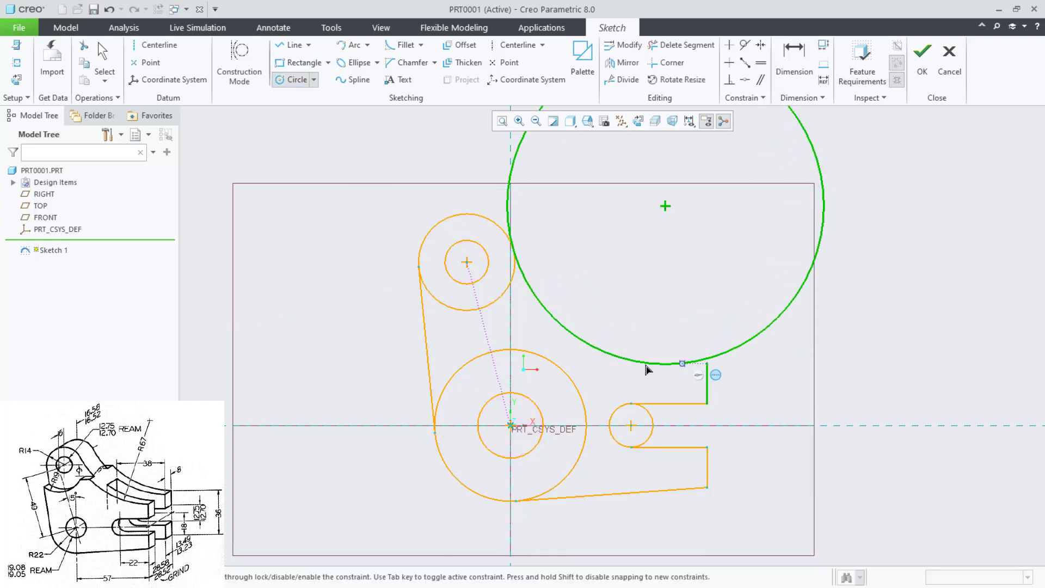
middle_click(515, 399)
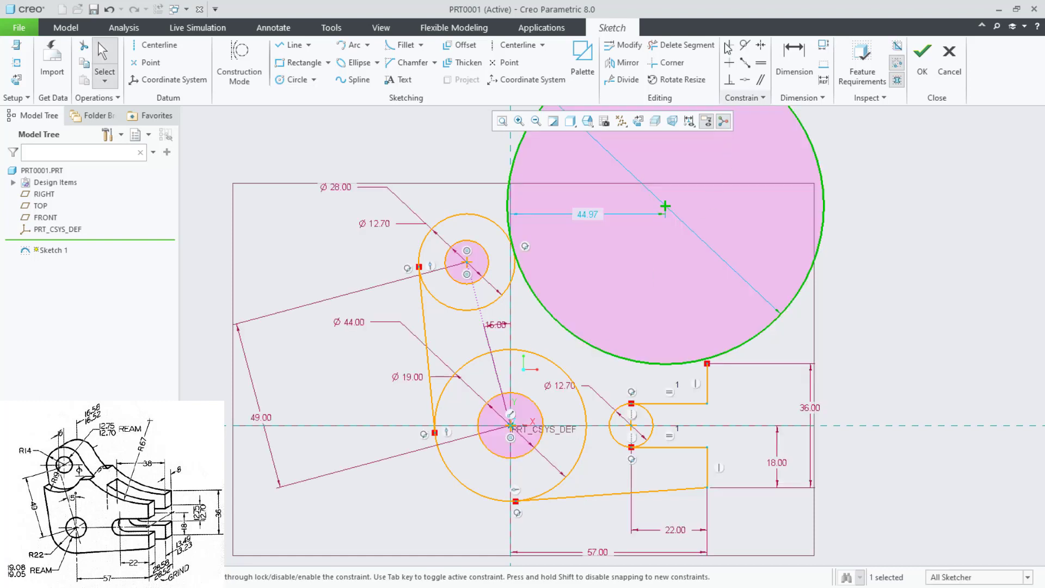
click(707, 369)
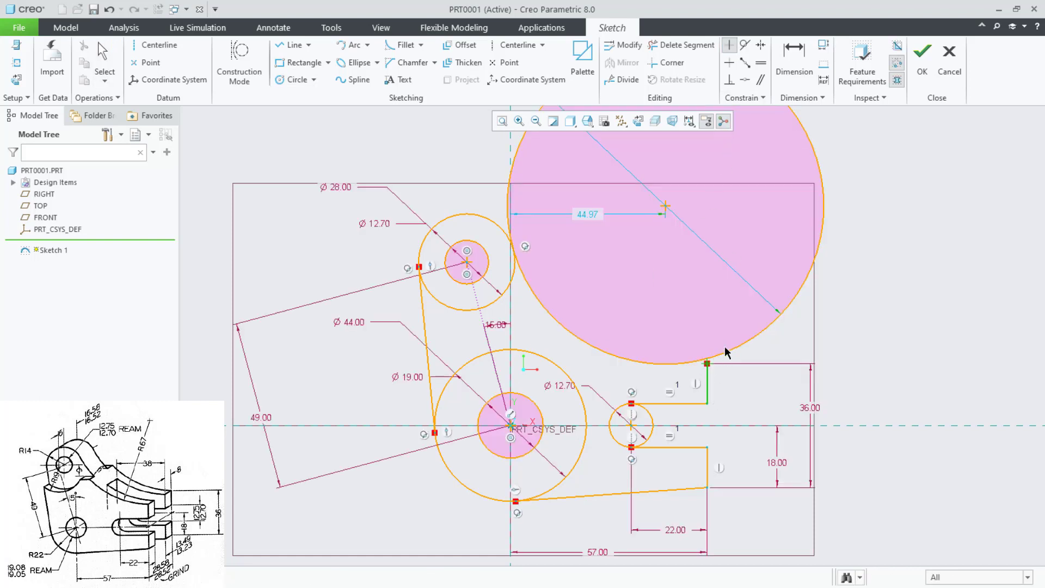
middle_click(680, 361)
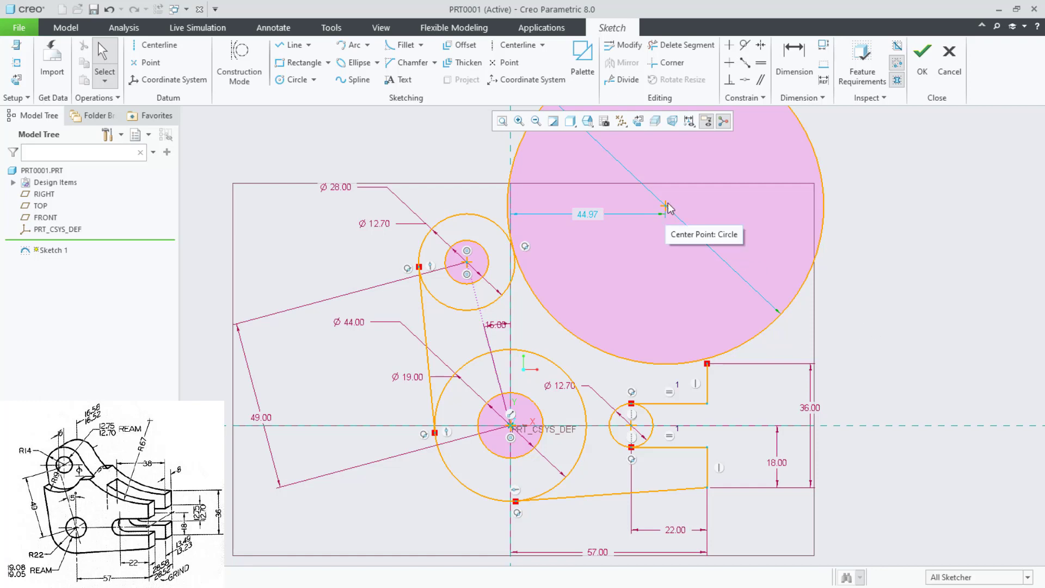
Step: Adjust the large circle by moving its centre slightly and set its diameter to 91.84
drag(665, 206, 668, 222)
scroll(714, 354, down, 5)
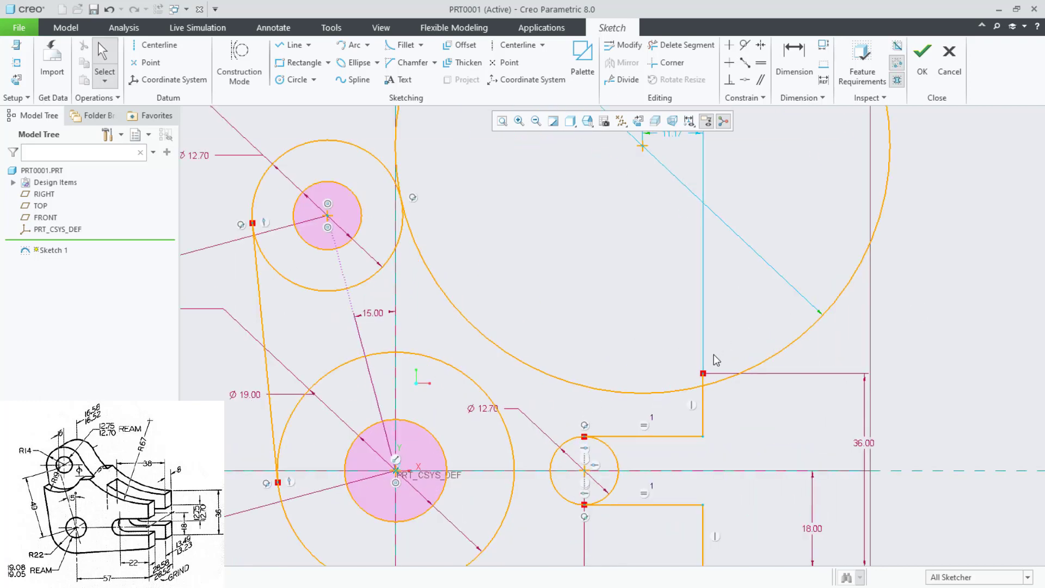
scroll(586, 330, up, 3)
scroll(521, 296, down, 1)
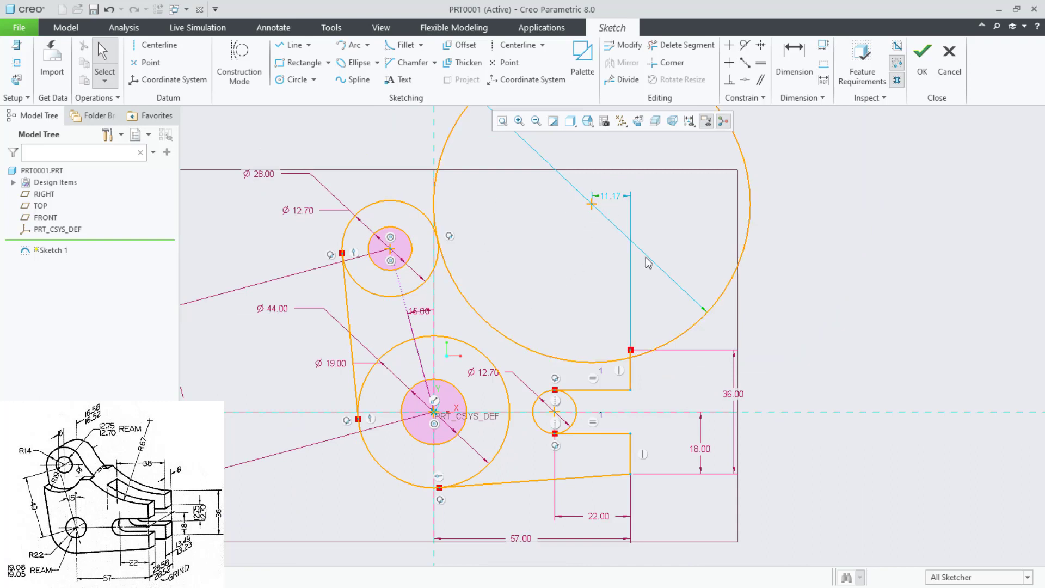
scroll(515, 240, up, 3)
double_click(448, 143)
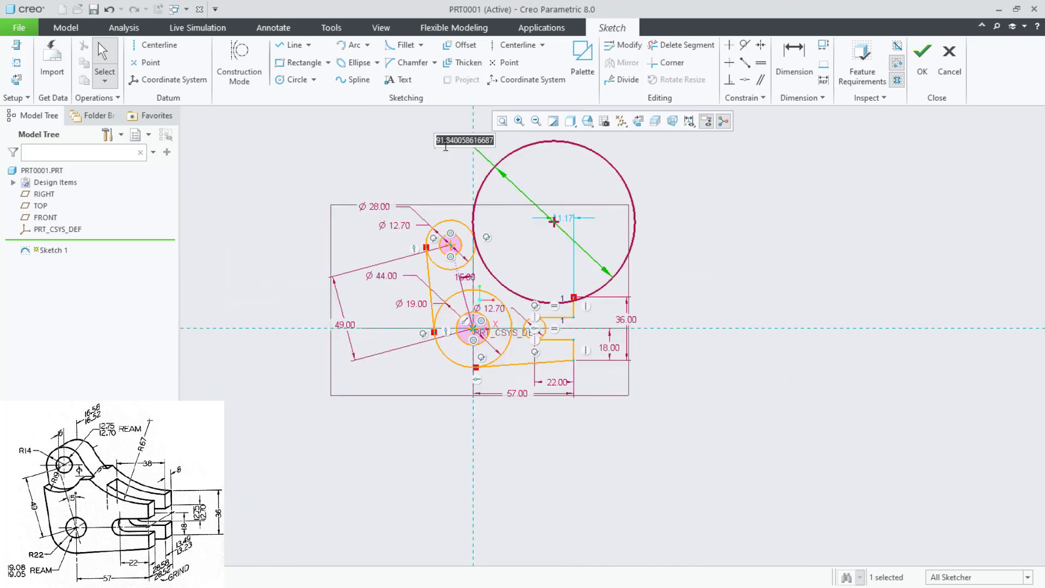
text(91.84)
key(Return)
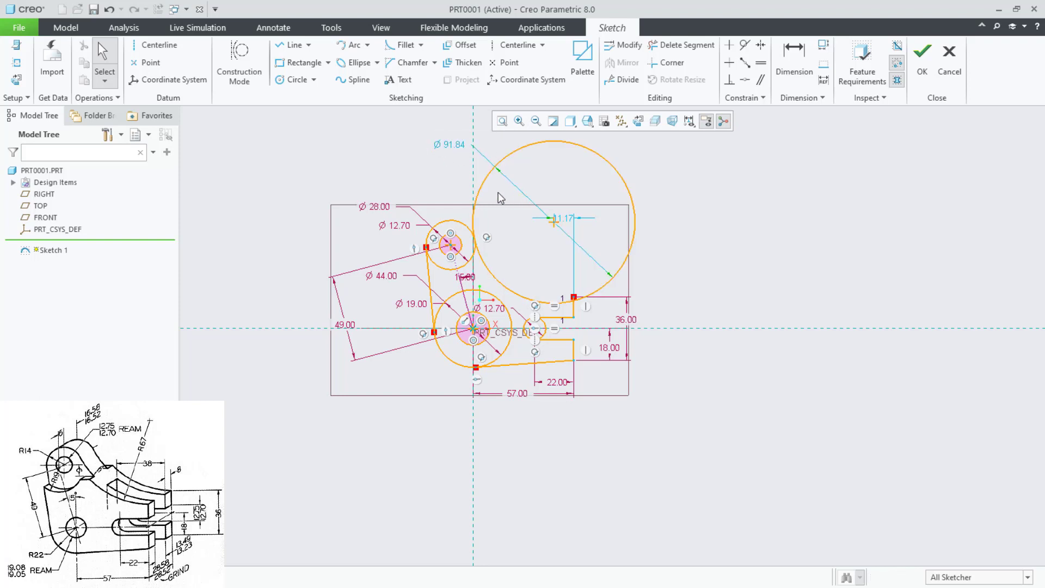
mouse_move(494, 173)
mouse_down()
mouse_move(495, 189)
mouse_move(488, 153)
mouse_move(496, 165)
mouse_up()
Step: Remove the tangency between the large circle and the 28-diameter circle, and set the large circle's diameter to 67
click(553, 222)
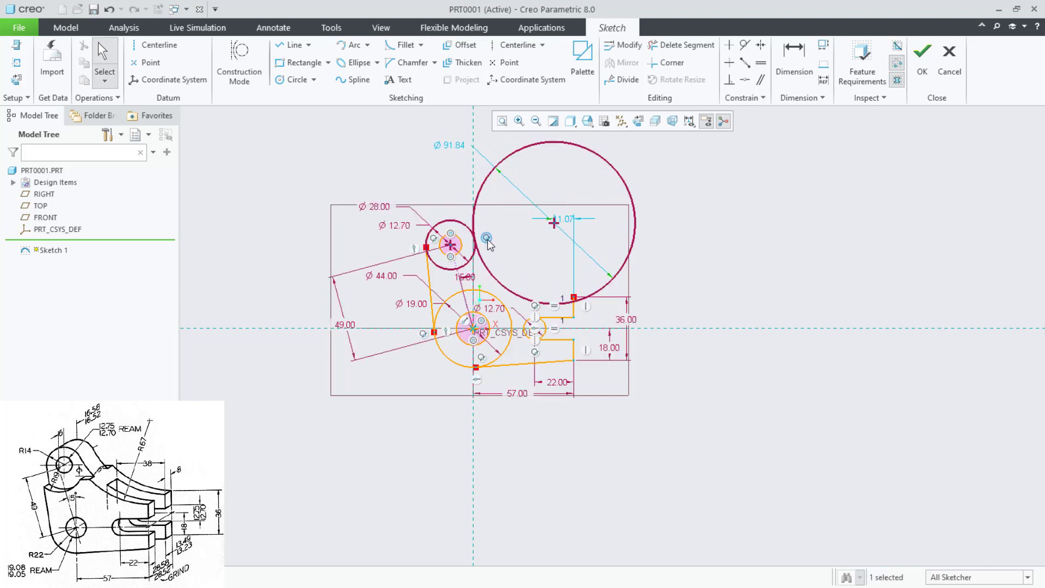
double_click(457, 147)
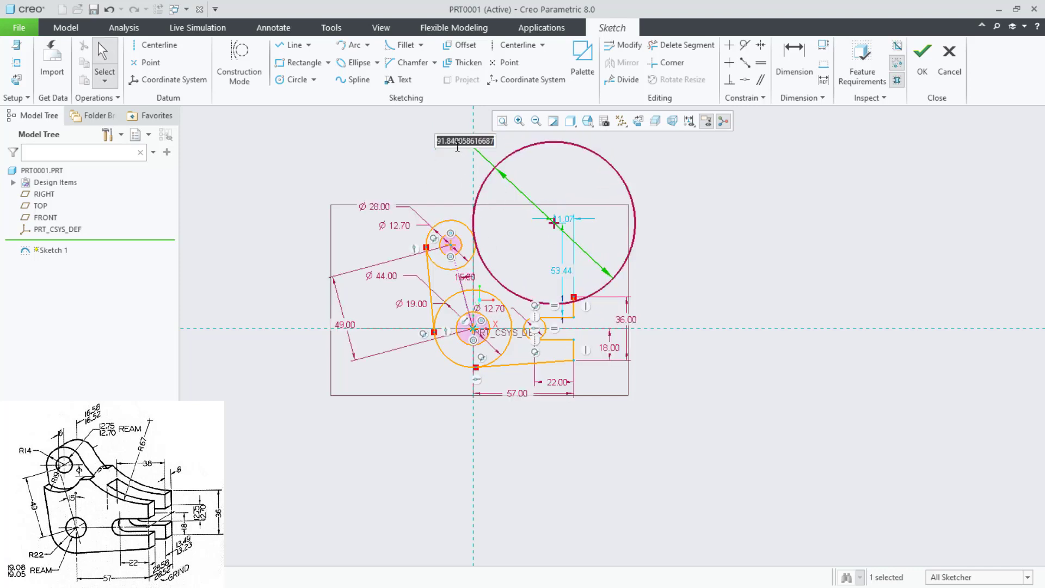
text(67)
key(Return)
click(409, 164)
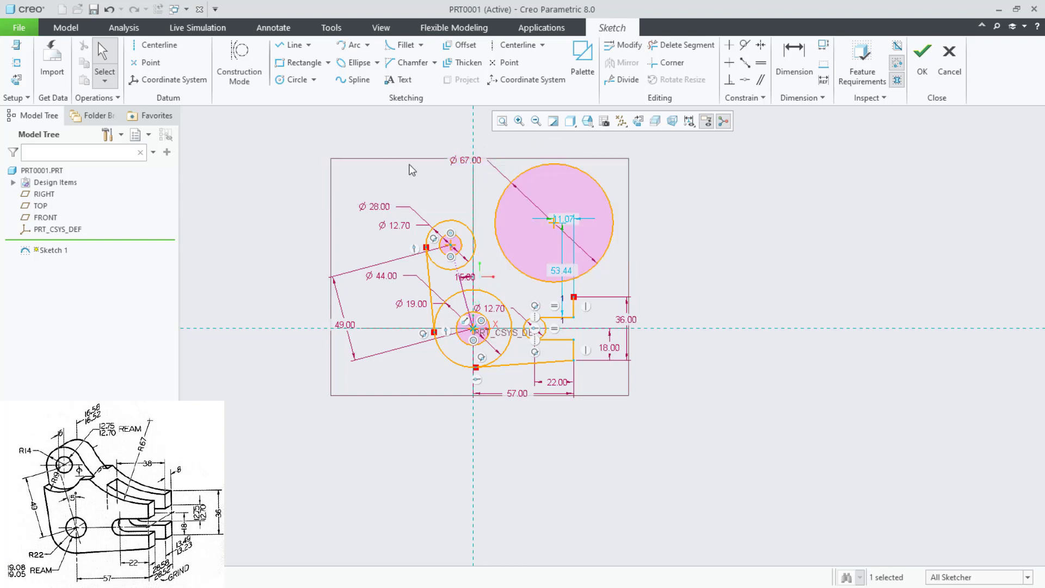
Step: Make the 67-diameter circle tangent to the right side of the 28-diameter circle
scroll(529, 273, up, 2)
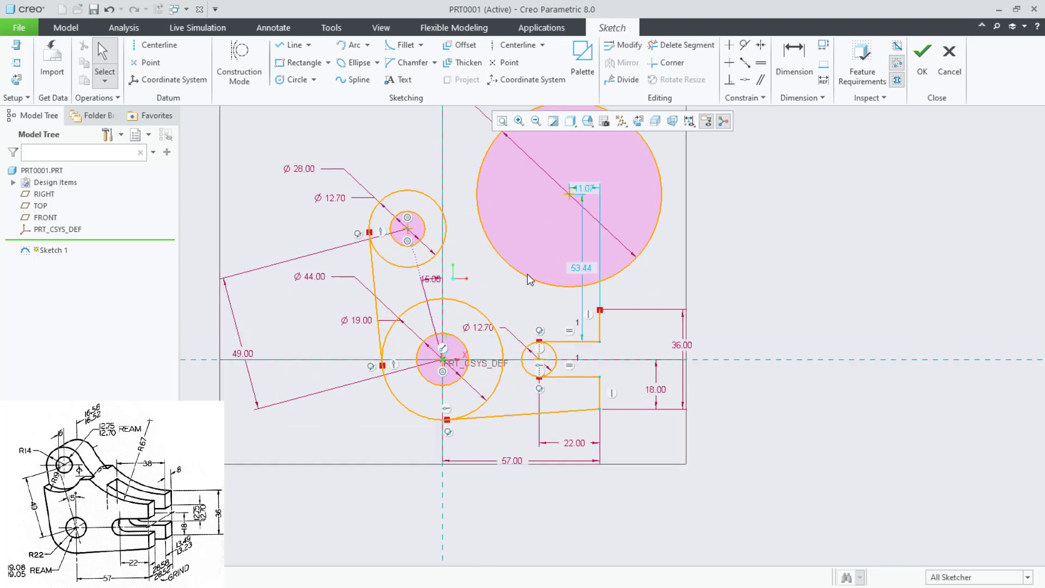
click(745, 44)
click(447, 222)
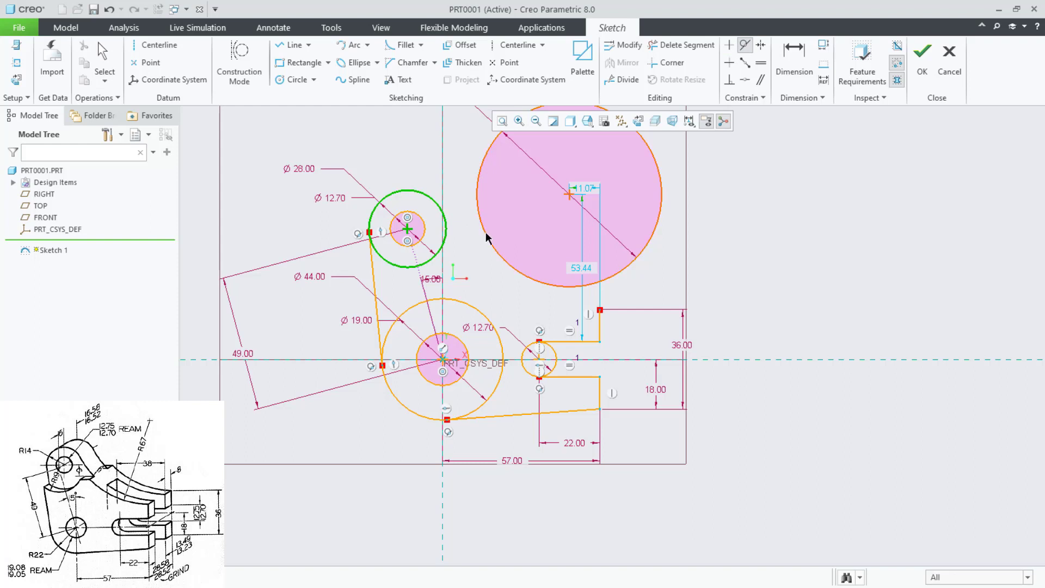
click(569, 287)
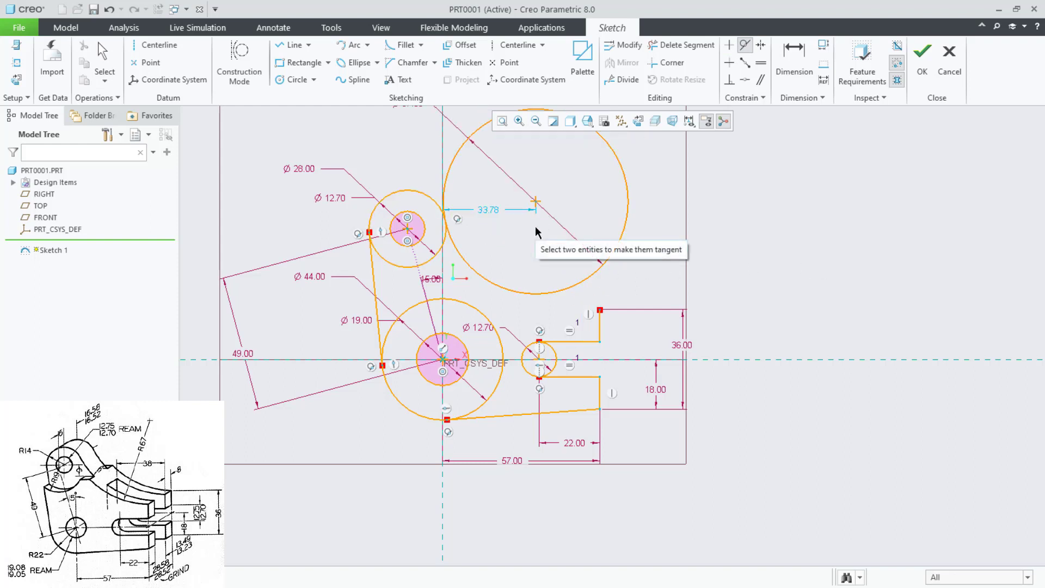
scroll(537, 226, down, 3)
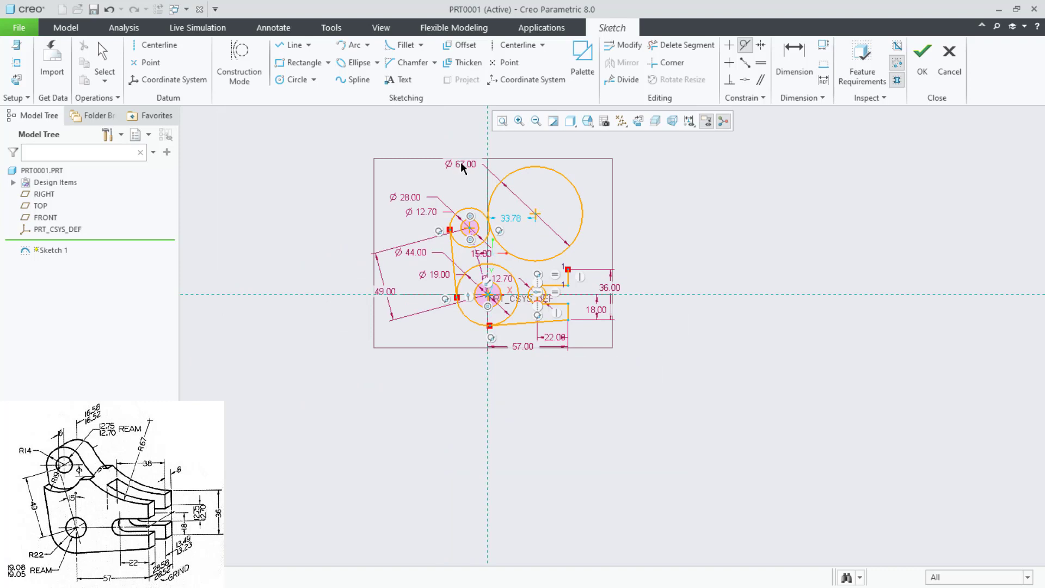
Step: Set the large circle's diameter to 134 (67*2)
middle_click(461, 161)
double_click(462, 165)
text(6)
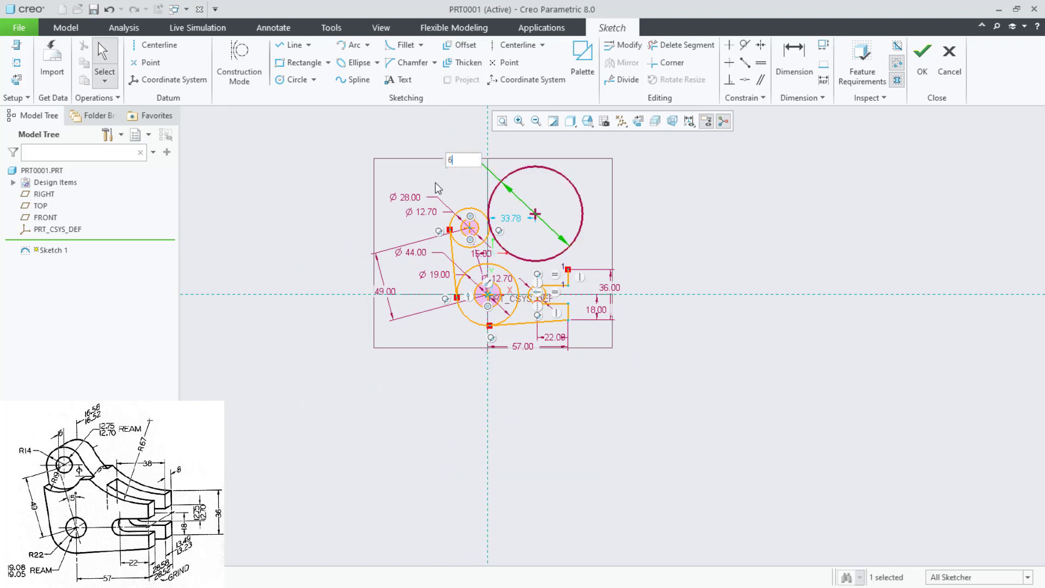
text(7*2)
key(Return)
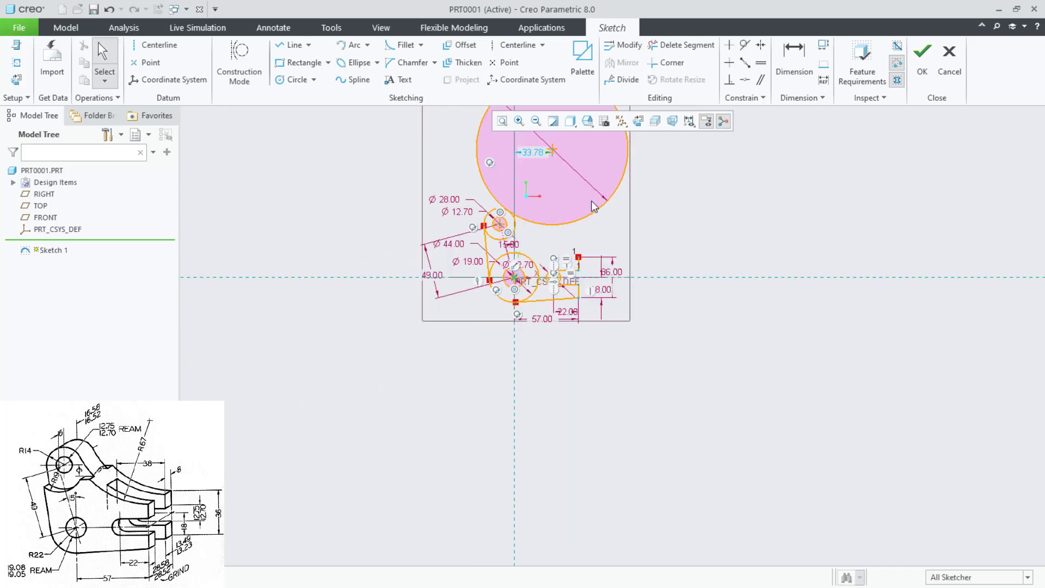
click(583, 218)
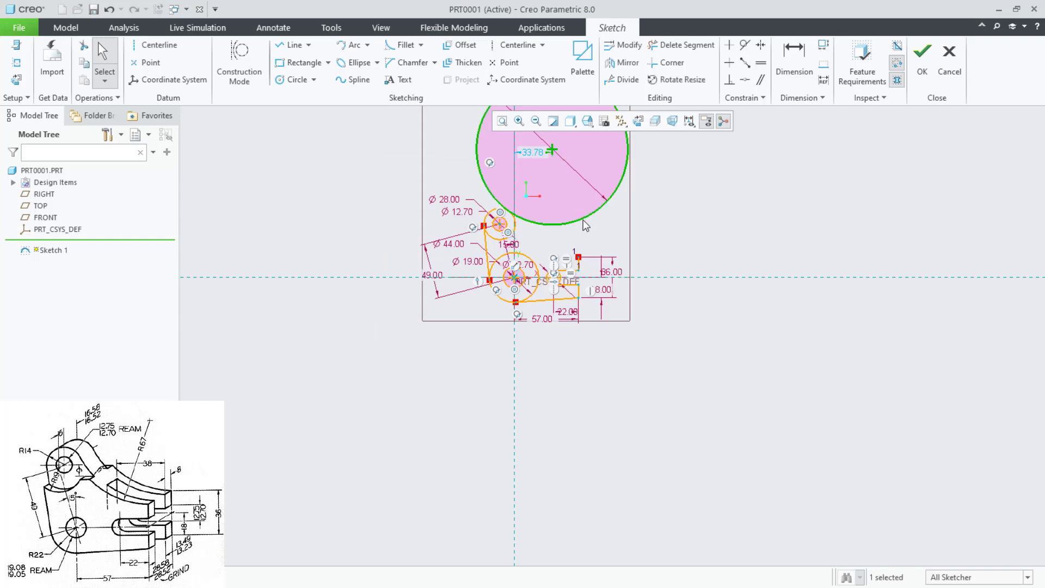
click(660, 169)
click(729, 46)
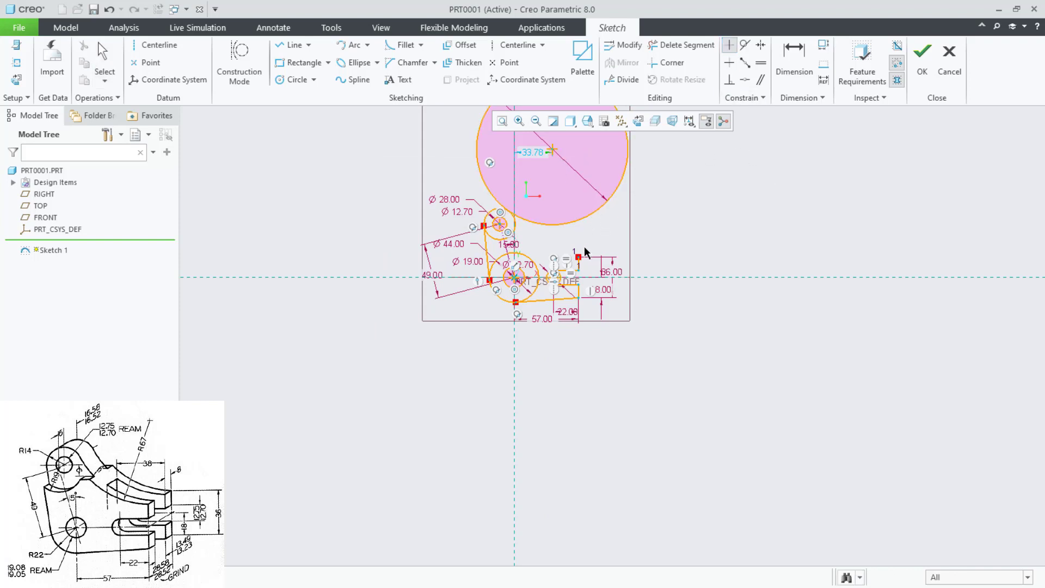
middle_click(678, 221)
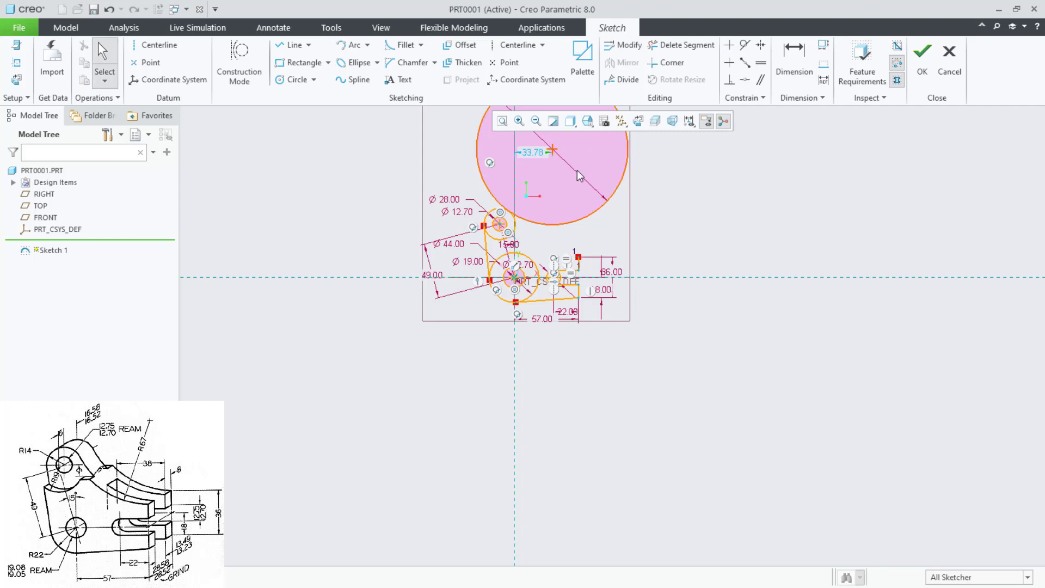
Step: Move the large circle's centre down and outward to about 60 right of the vertical reference, near the upper slot arm's end
scroll(554, 158, down, 2)
scroll(586, 188, up, 1)
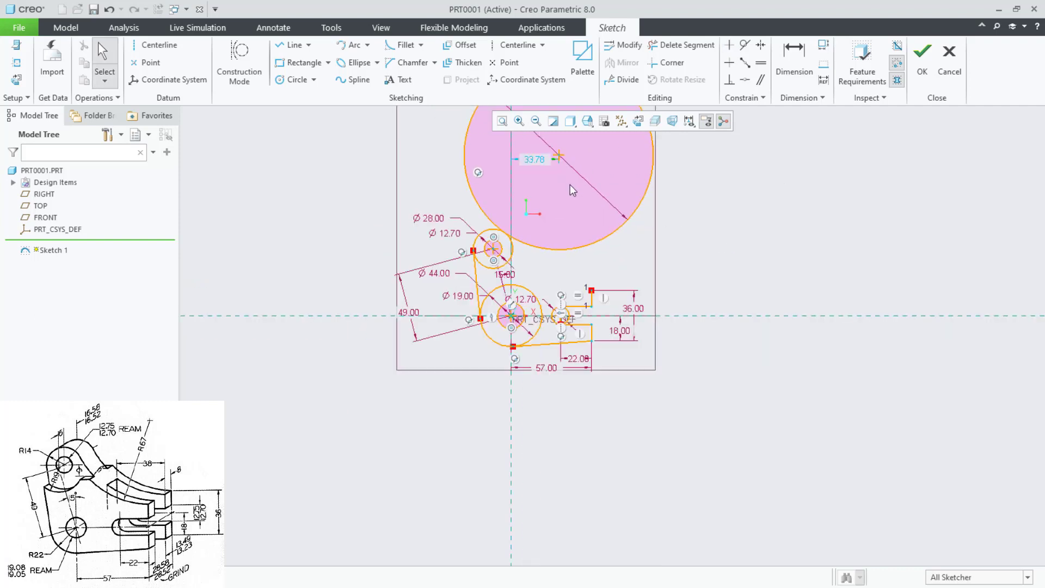
drag(560, 156, 598, 205)
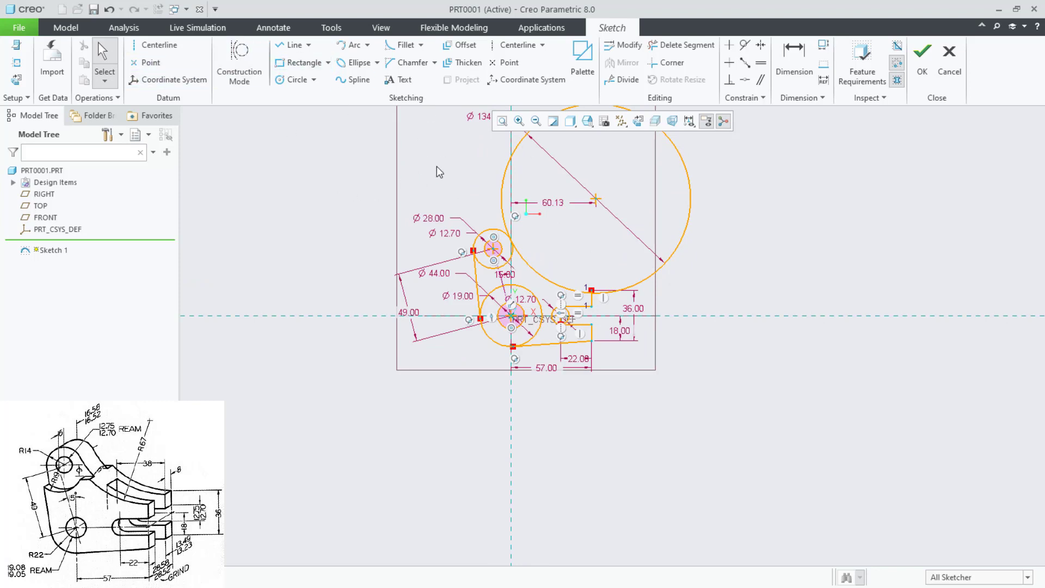
mouse_move(313, 214)
shift+middle_down()
mouse_move(272, 397)
mouse_move(280, 391)
shift+middle_up()
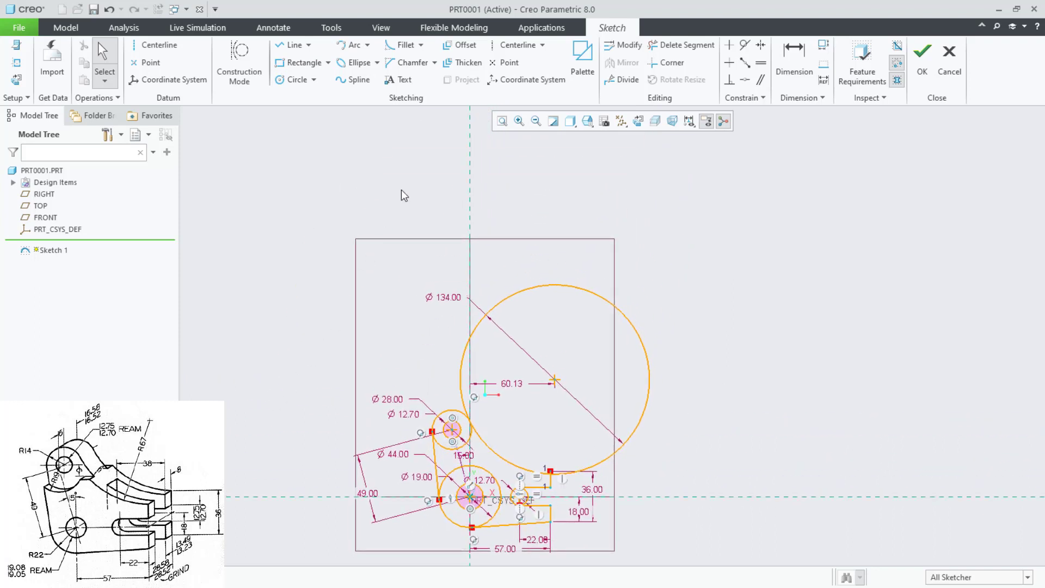
Step: Trim away the large circle's unneeded portions and the inner arcs of the 28- and 44-diameter circles
click(681, 45)
click(649, 376)
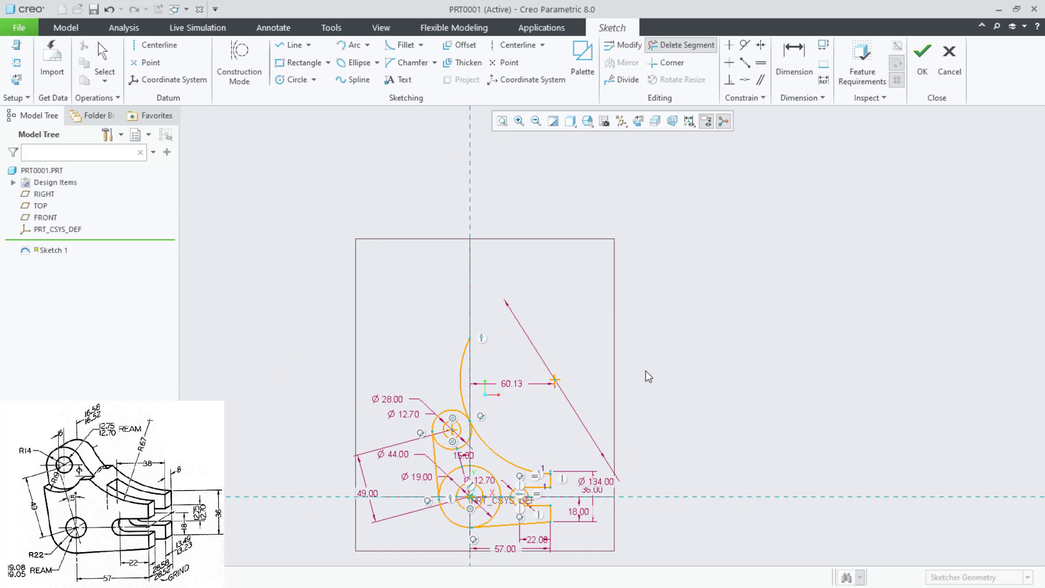
click(462, 363)
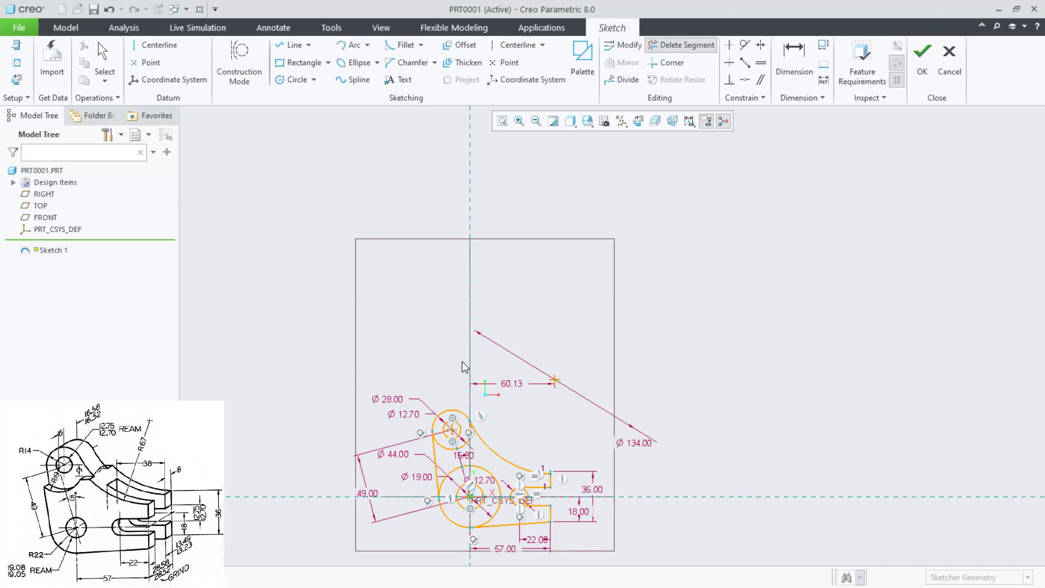
click(443, 447)
click(464, 445)
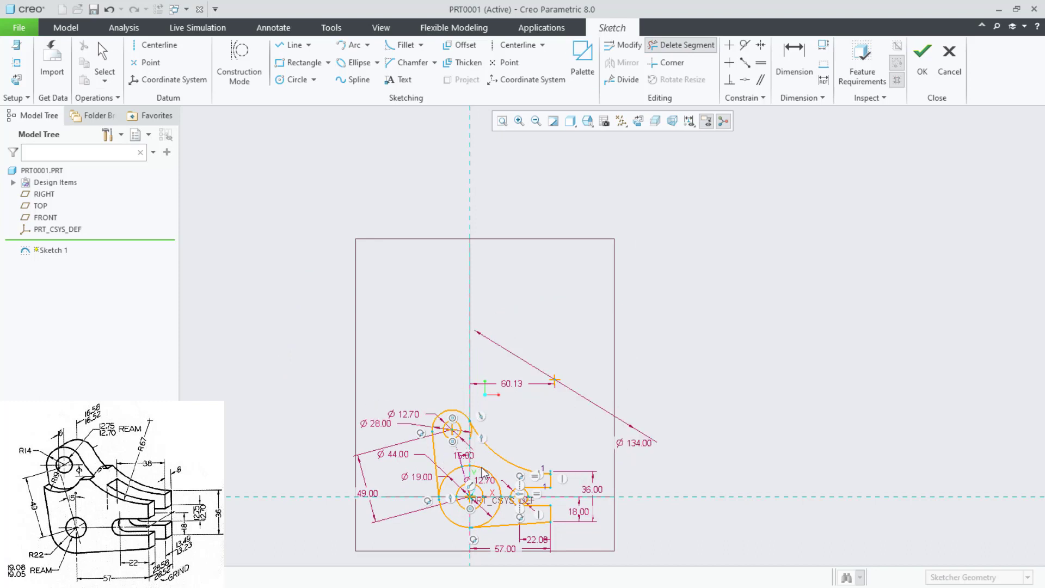
click(485, 473)
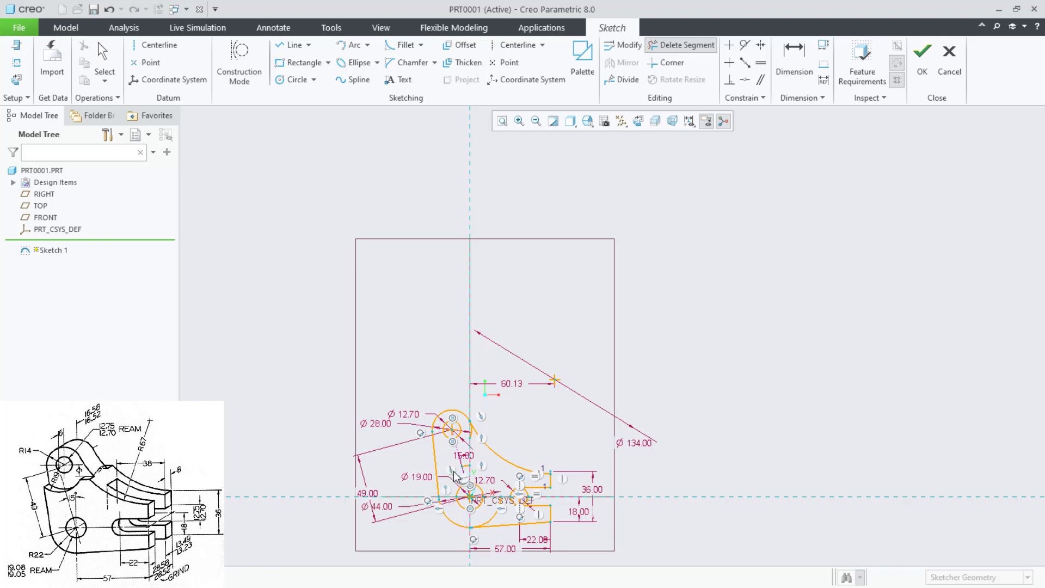
Step: Trim the leftover arcs of the 28- and 44-diameter circles and the inner half of the 12.70-diameter slot circle
scroll(455, 465, up, 5)
click(509, 466)
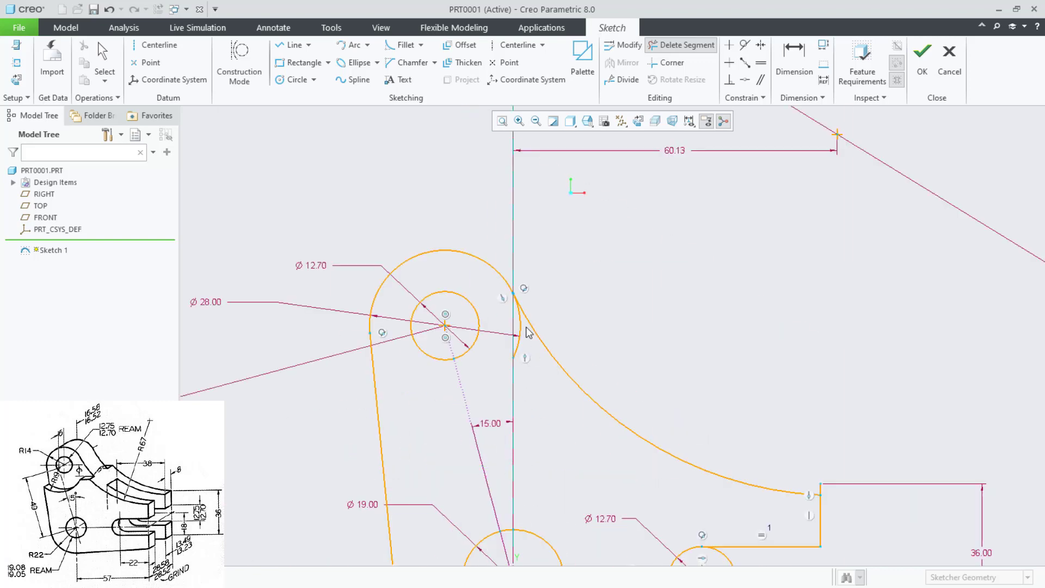
click(519, 327)
middle_drag(533, 427, 539, 267)
shift+middle_drag(538, 203, 539, 166)
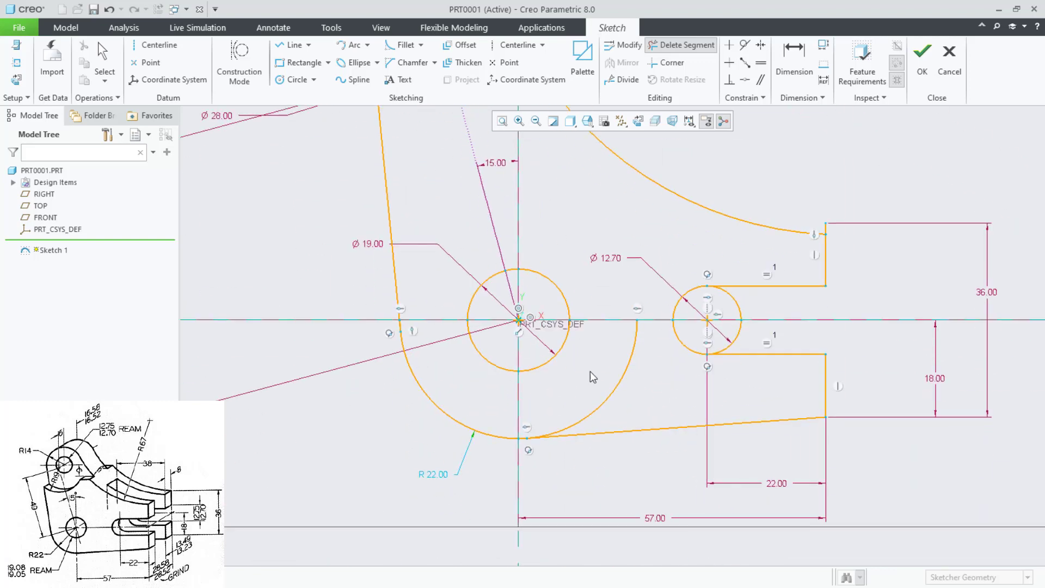
click(624, 372)
click(733, 298)
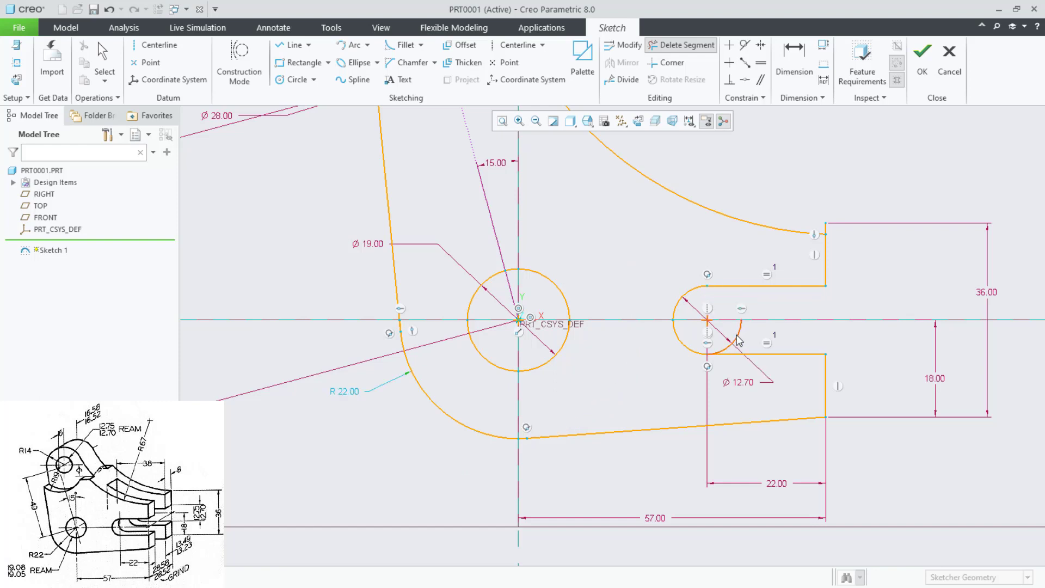
click(738, 321)
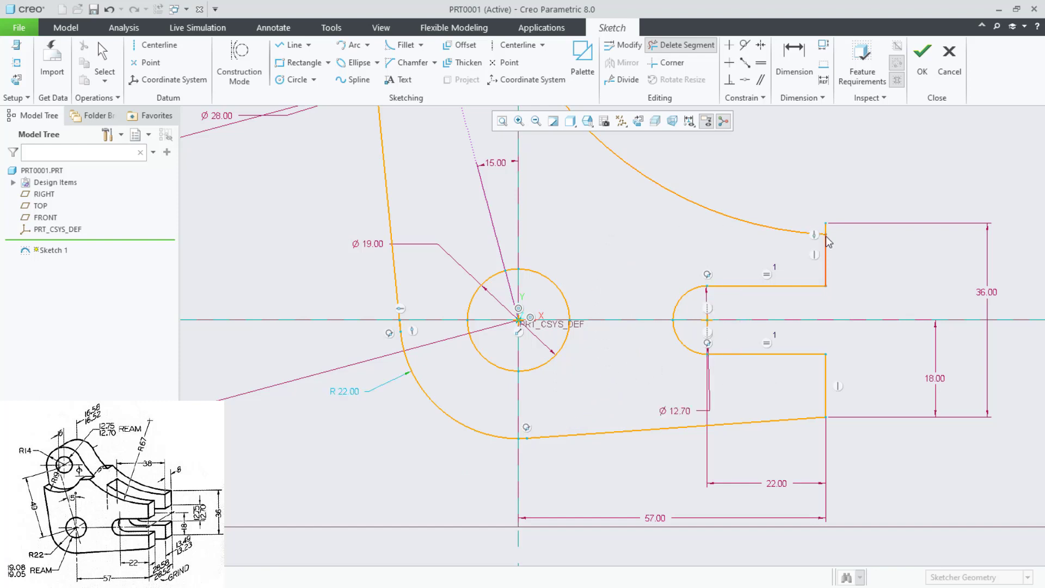
Step: Apply a Coincident constraint between the upper end of the slot arm's vertical line and the end of the large arc
right_click(637, 226)
click(638, 121)
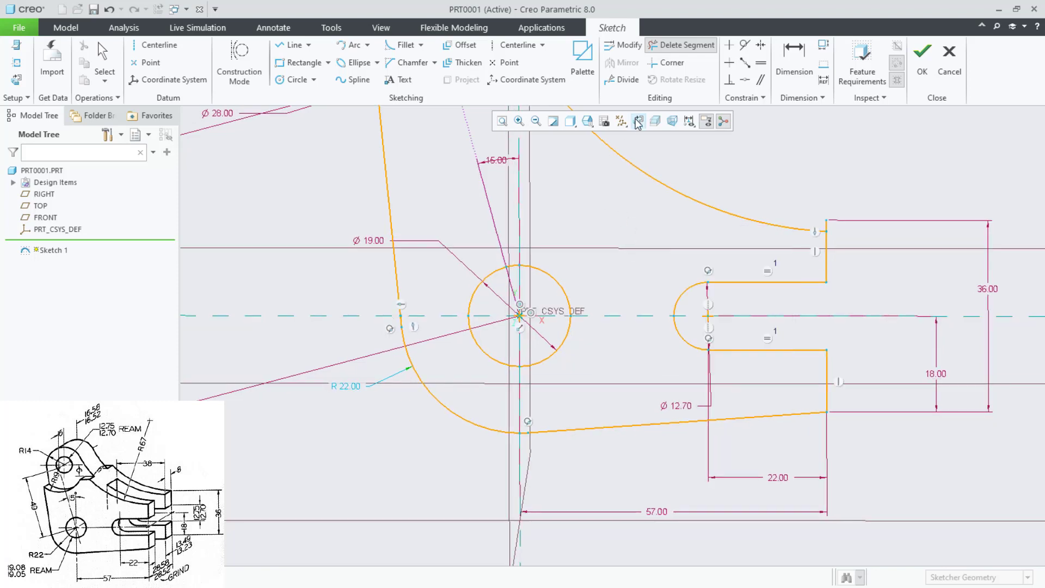
middle_click(654, 196)
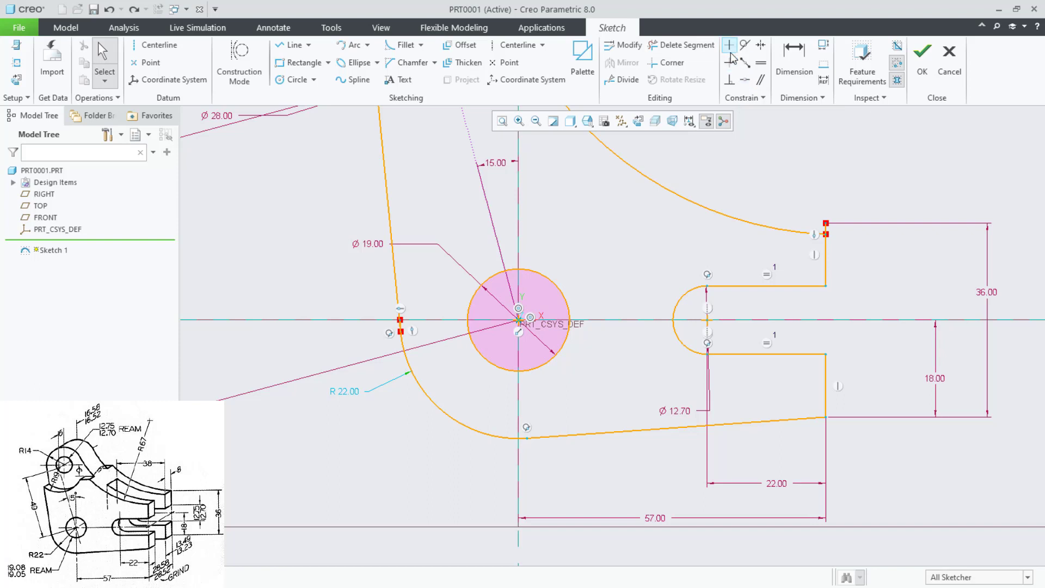
click(745, 79)
click(826, 226)
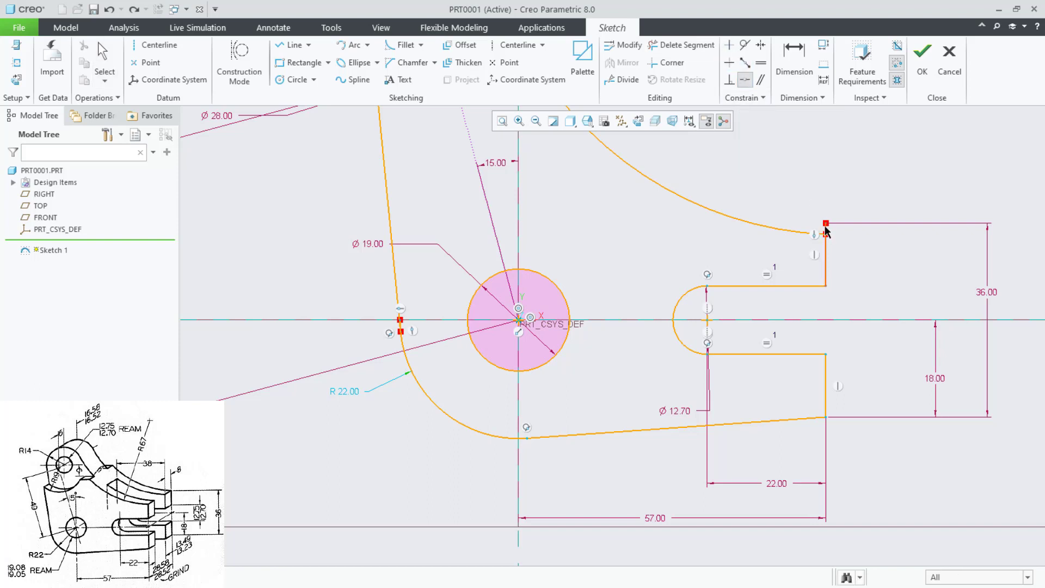
click(827, 235)
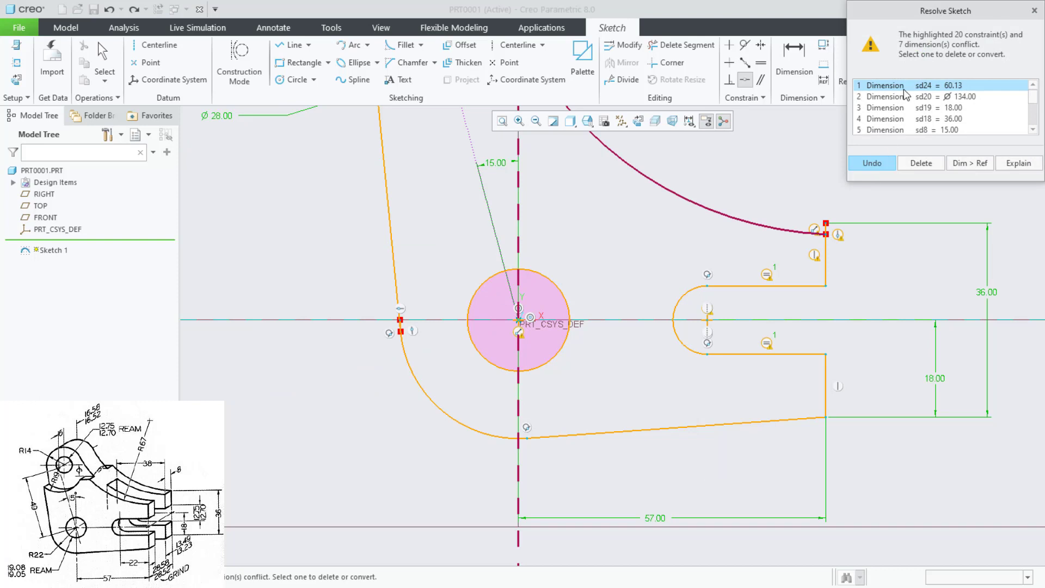
Step: Resolve the constraint conflicts by deleting the 60.13 centre dimension and the Point On Entity constraint
scroll(703, 223, down, 5)
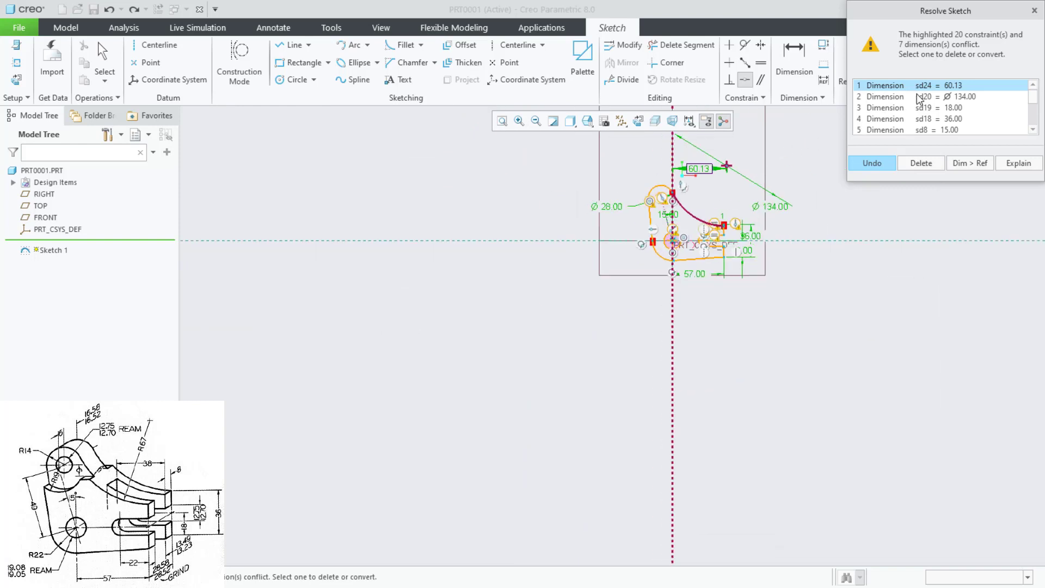
click(930, 161)
scroll(688, 188, up, 8)
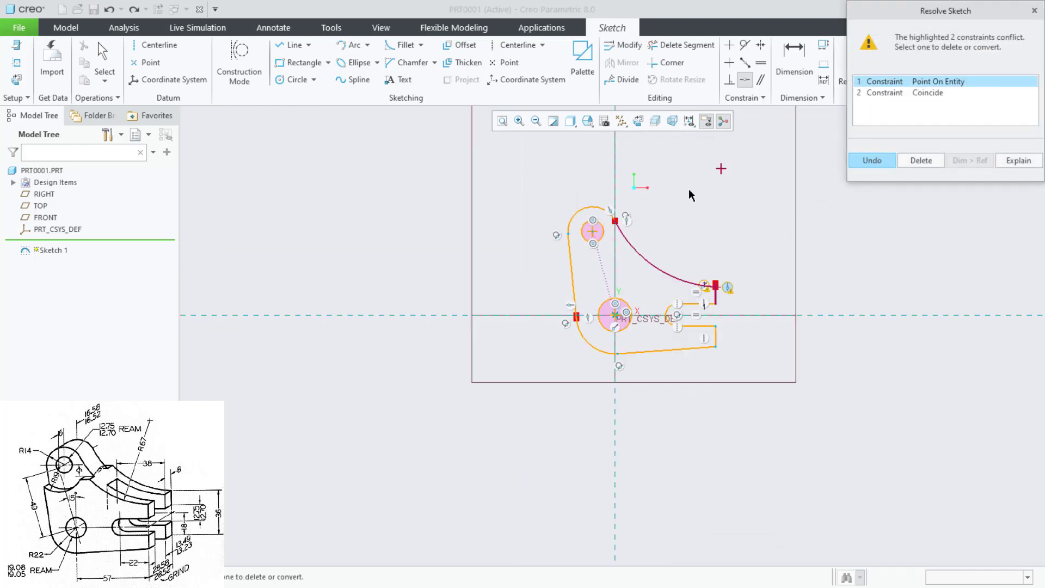
click(893, 96)
click(893, 85)
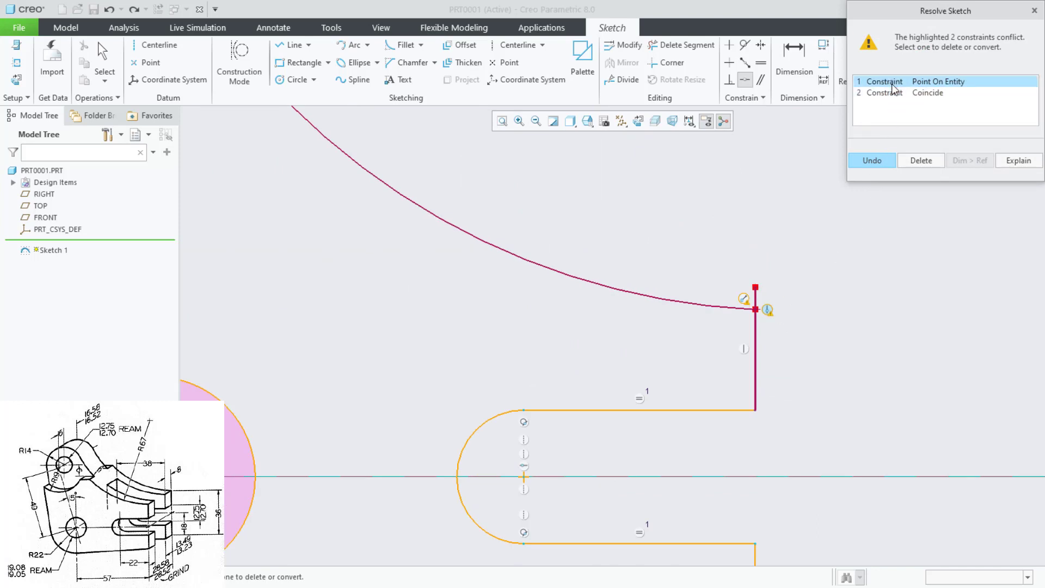
click(894, 94)
click(895, 83)
click(895, 93)
click(895, 82)
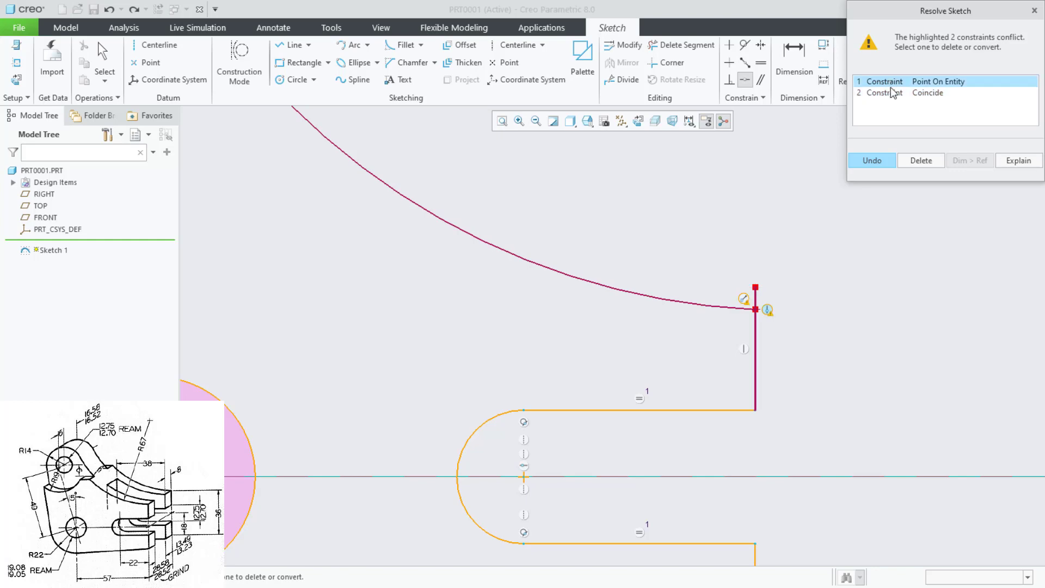
click(915, 162)
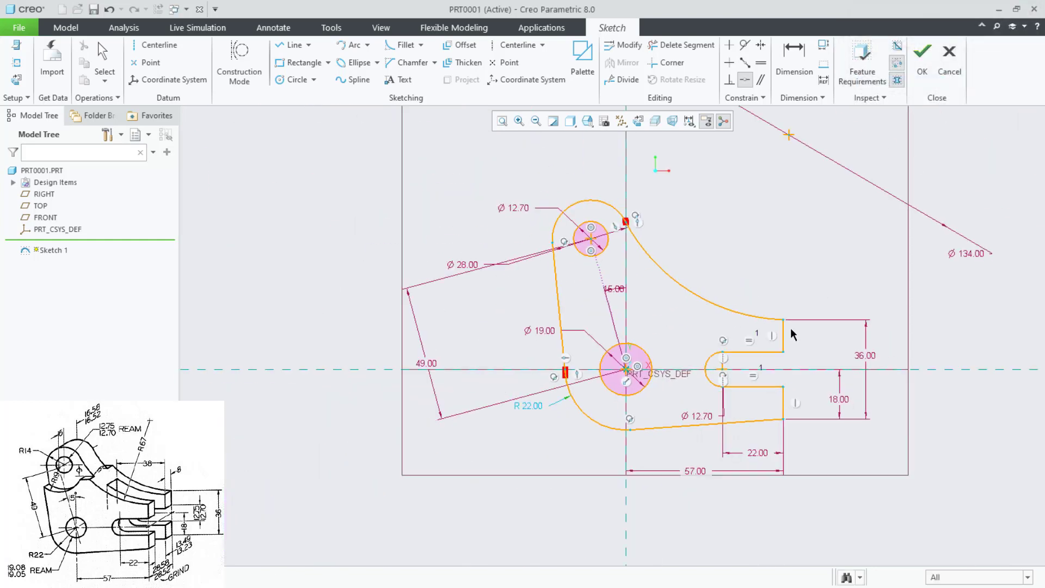
Step: Trim the tiny leftover segment where the 28-diameter arc meets the 134-diameter arc
scroll(599, 214, down, 6)
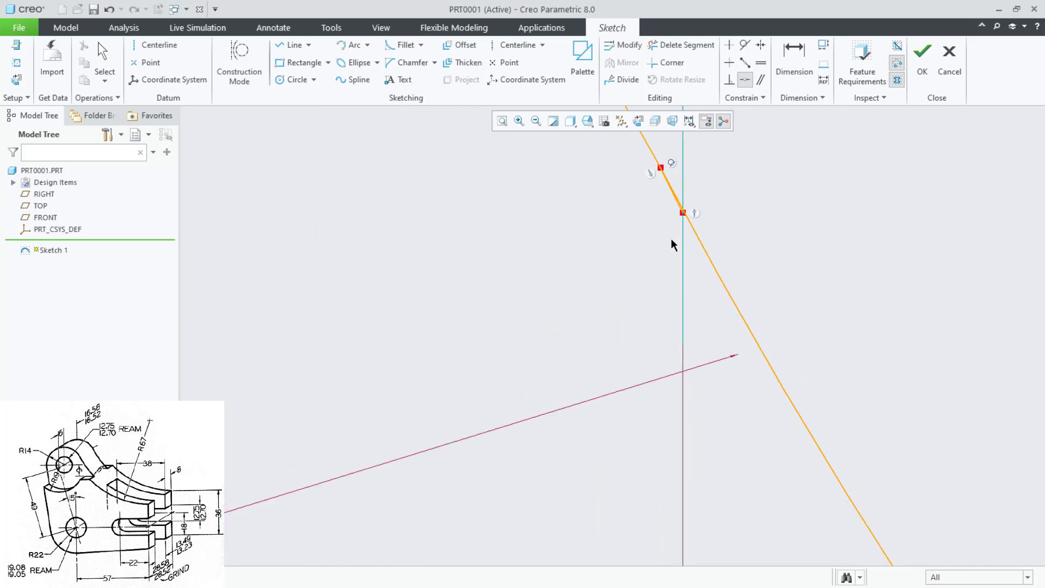
mouse_move(669, 208)
mouse_down()
mouse_move(684, 206)
mouse_move(737, 244)
mouse_move(717, 212)
mouse_up()
click(682, 45)
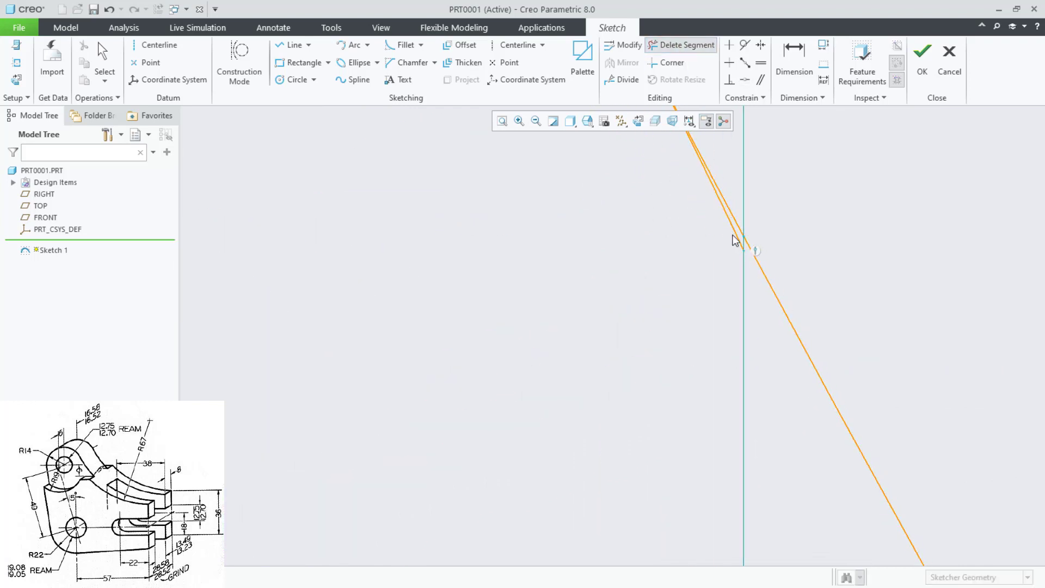
scroll(664, 281, up, 6)
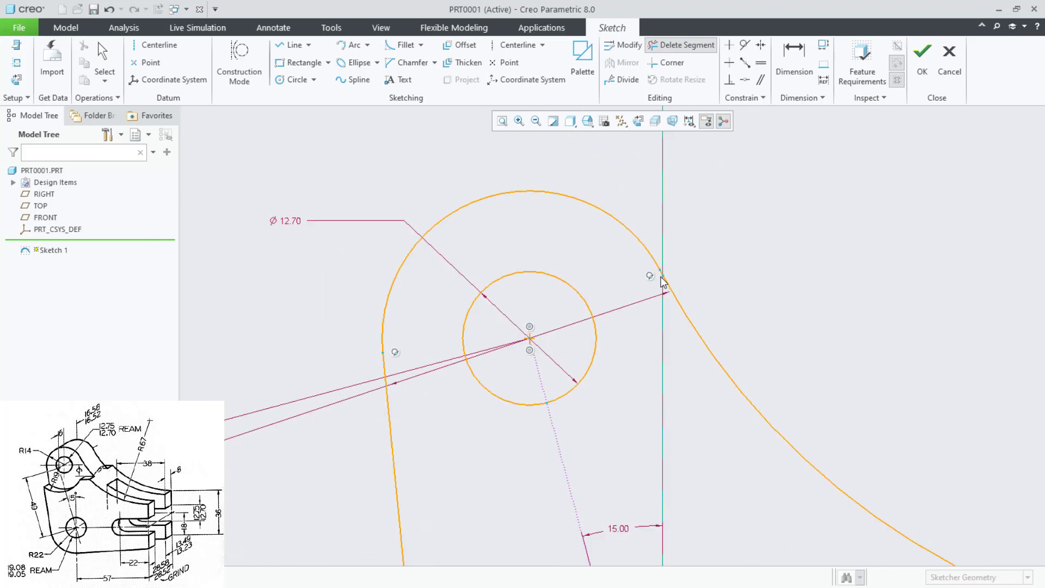
scroll(665, 375, up, 3)
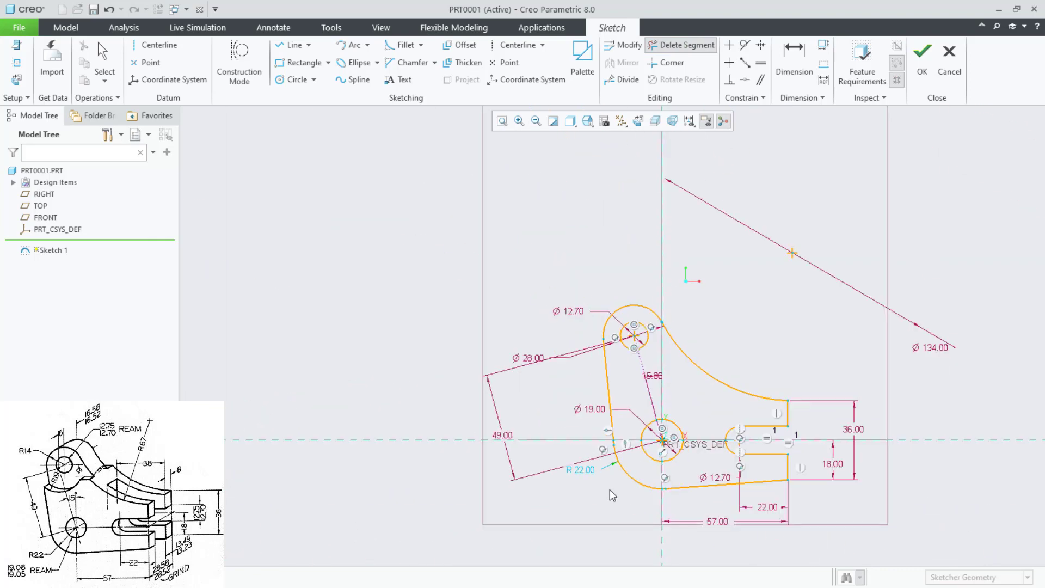
Step: Check the trimmed profile outline and finish the side profile sketch
scroll(608, 495, down, 5)
scroll(724, 488, up, 3)
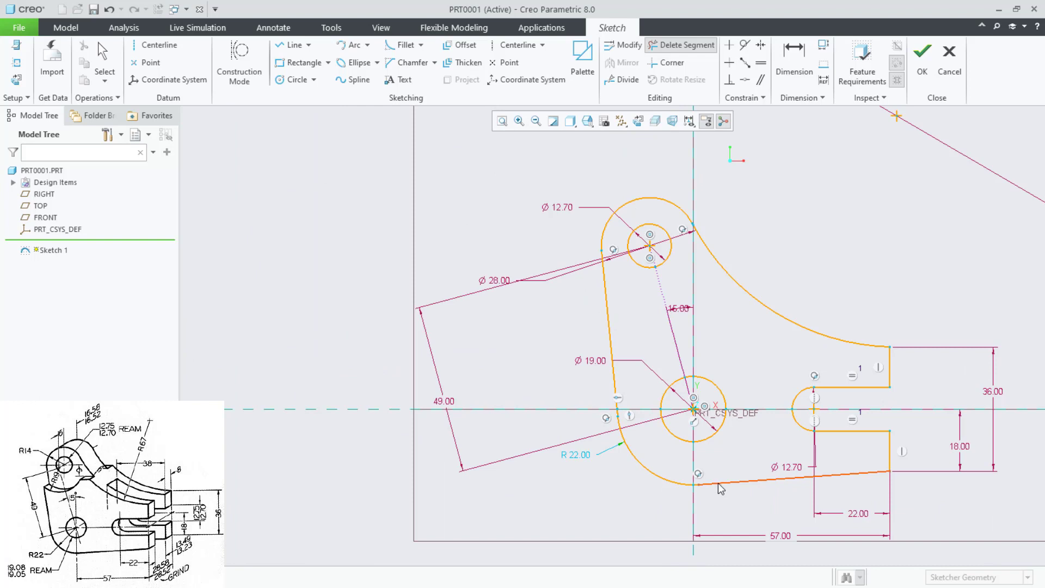
scroll(718, 484, up, 3)
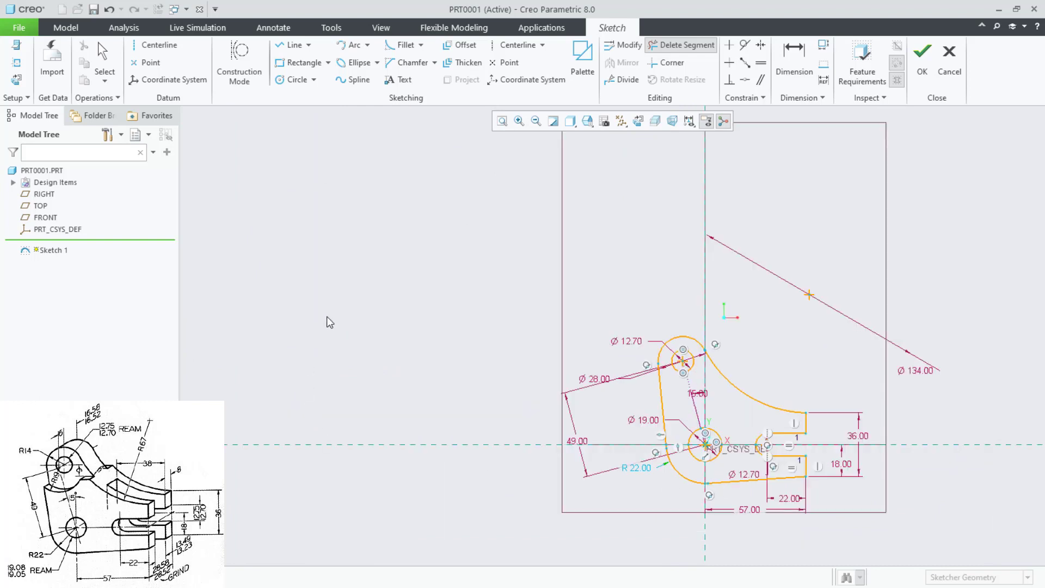
mouse_move(361, 321)
middle_down()
mouse_move(350, 343)
mouse_move(342, 329)
mouse_move(385, 310)
mouse_move(361, 356)
middle_up()
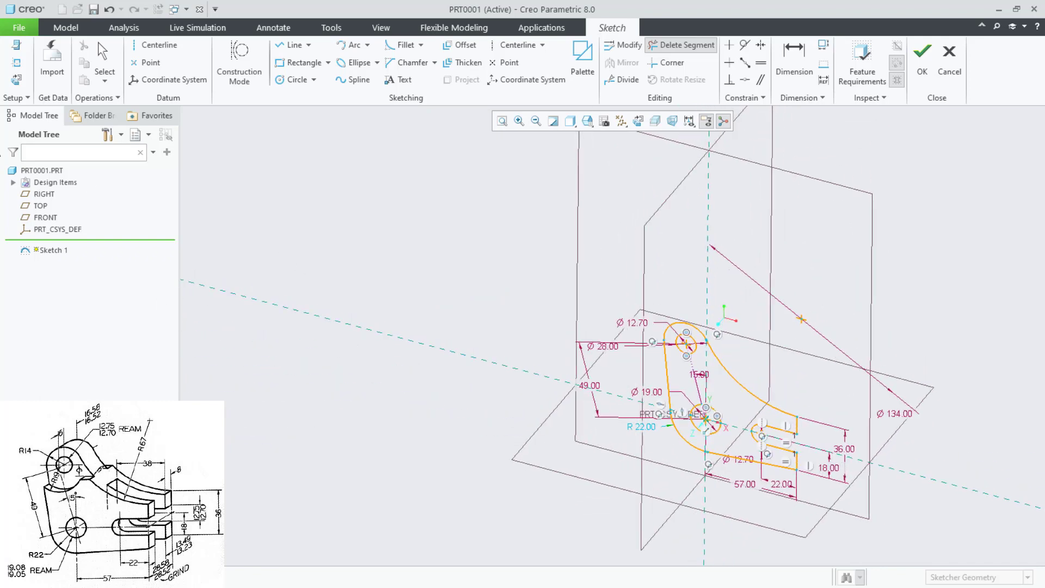
click(921, 62)
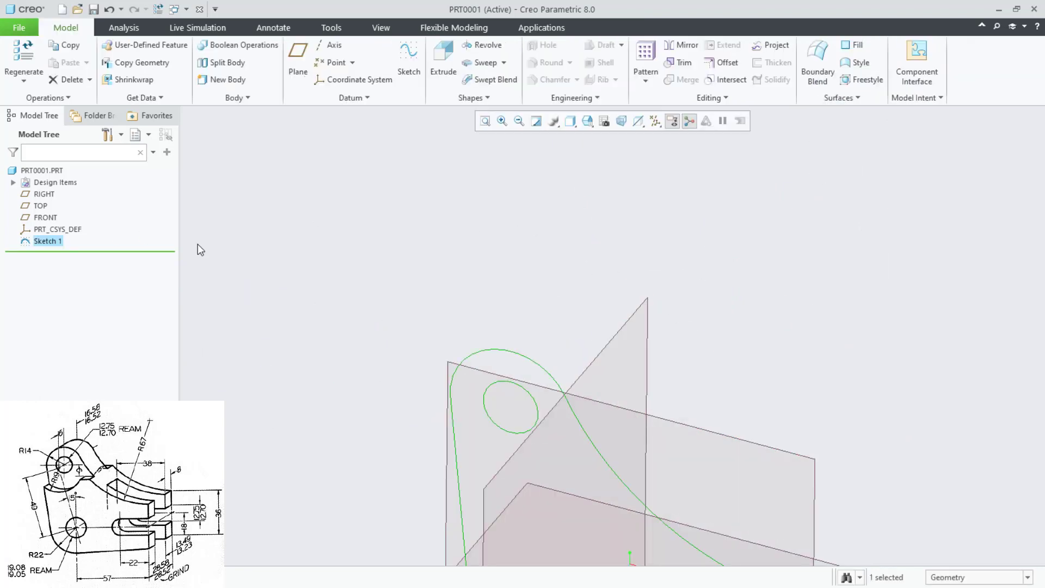
Step: Extrude the side profile sketch symmetrically about its plane to a total depth of 28.5
middle_drag(227, 275, 237, 355)
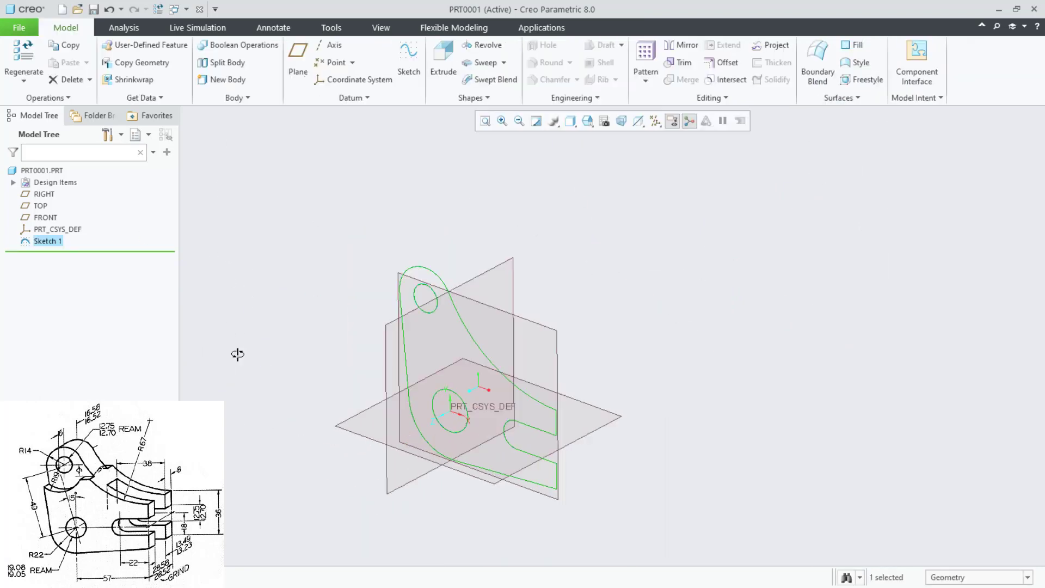
click(443, 60)
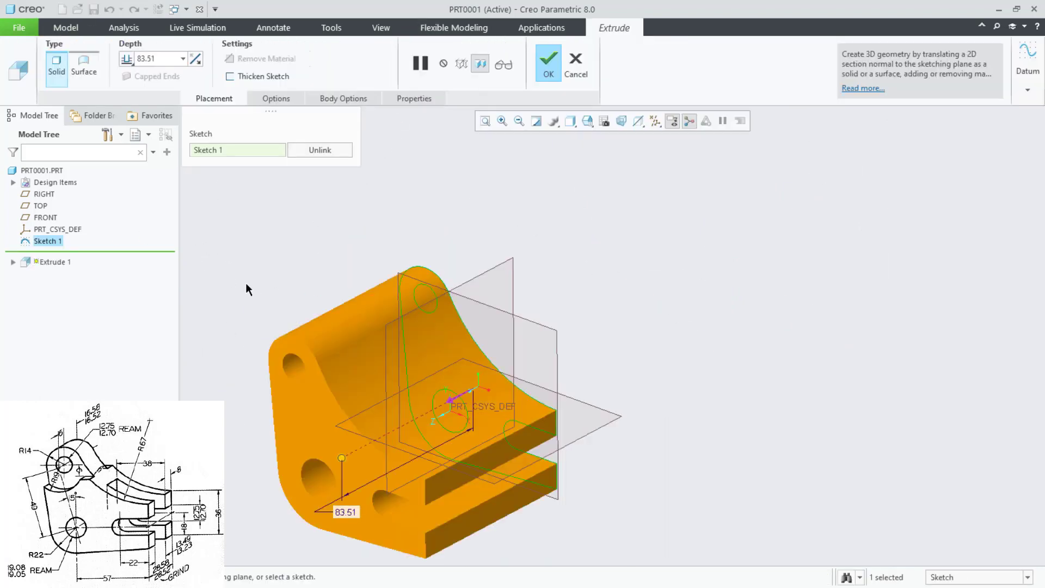
click(195, 59)
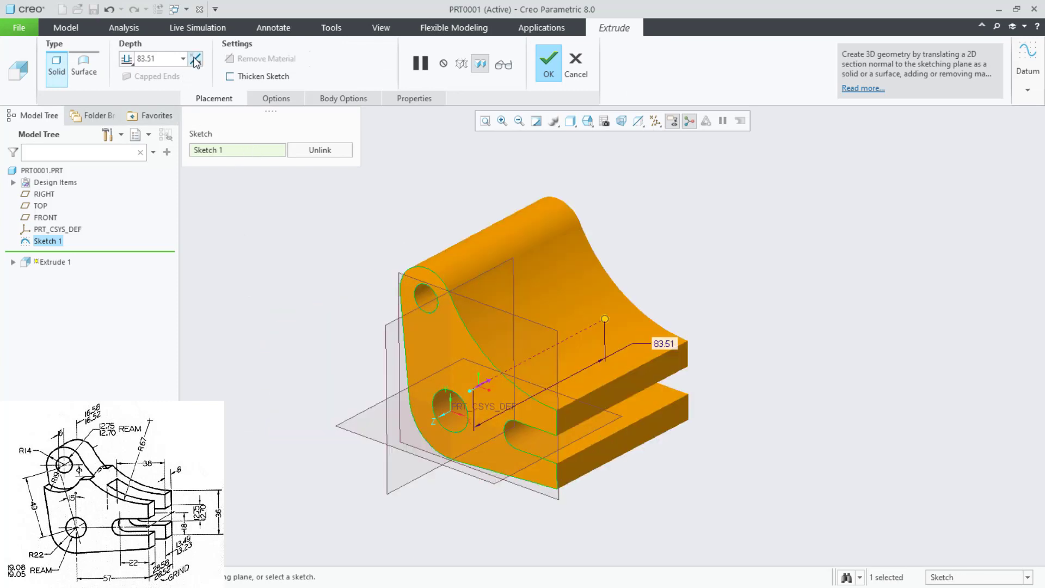
click(126, 59)
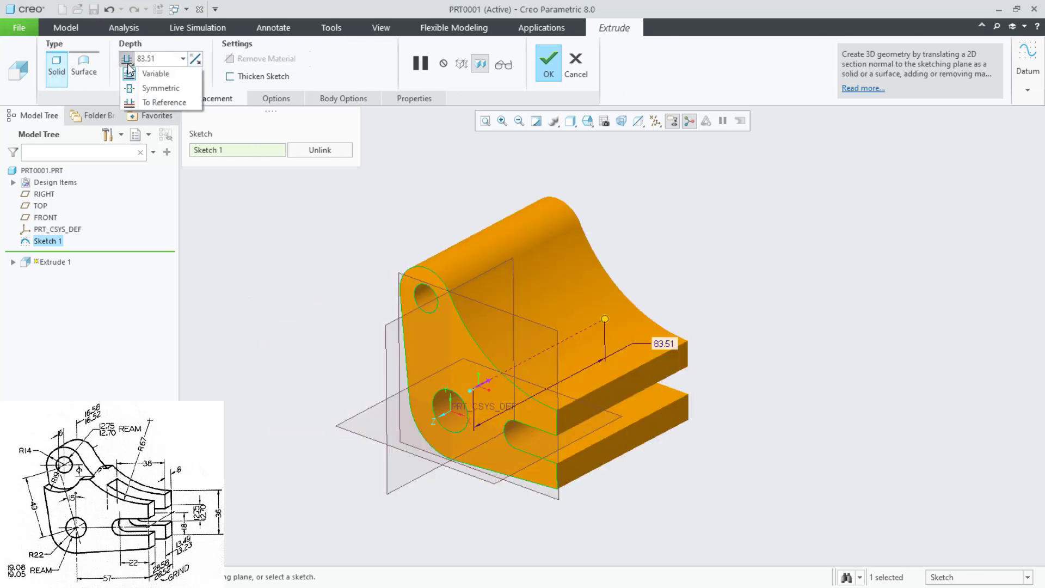
click(144, 87)
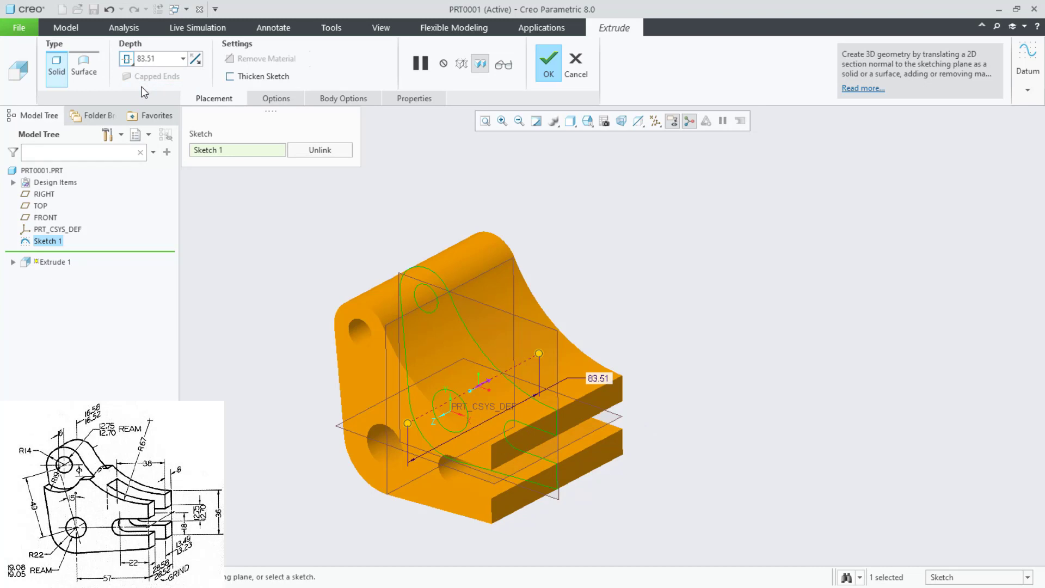
double_click(161, 59)
text(2)
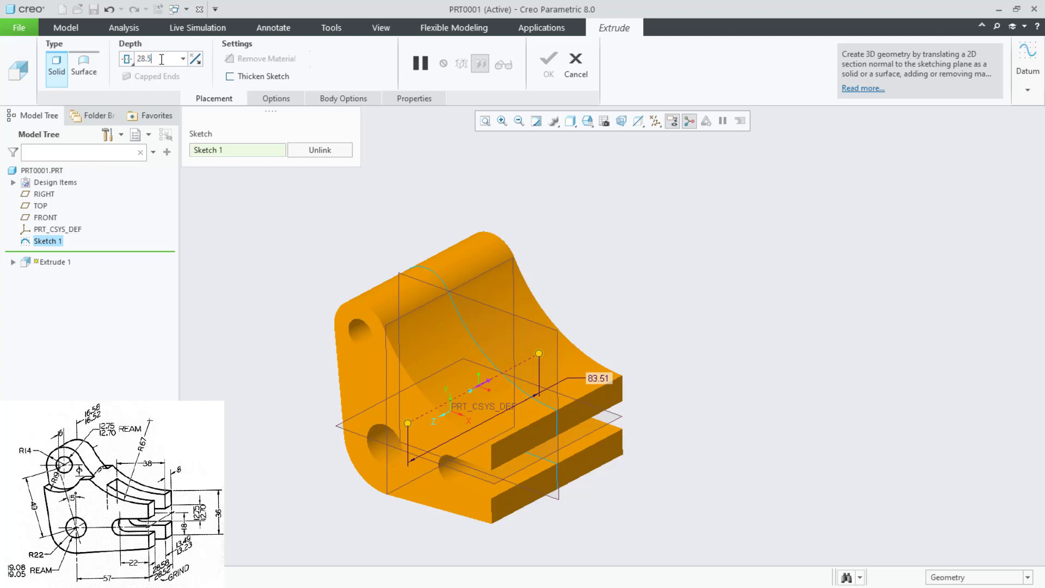
text(8.5)
key(Return)
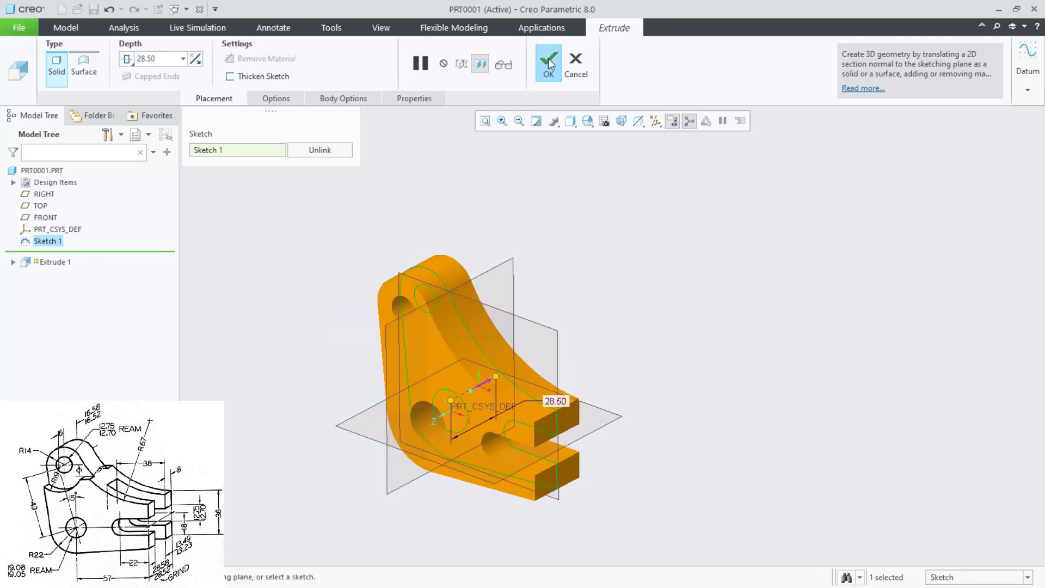
click(549, 64)
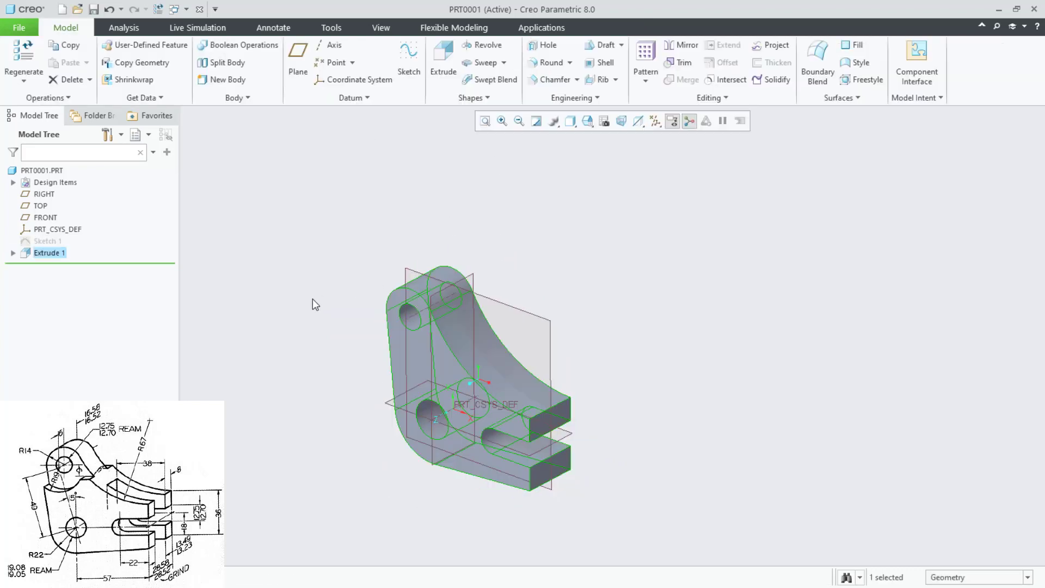
Step: Hide the datum features and display the bracket shaded with edges
click(672, 121)
click(661, 140)
scroll(357, 361, up, 2)
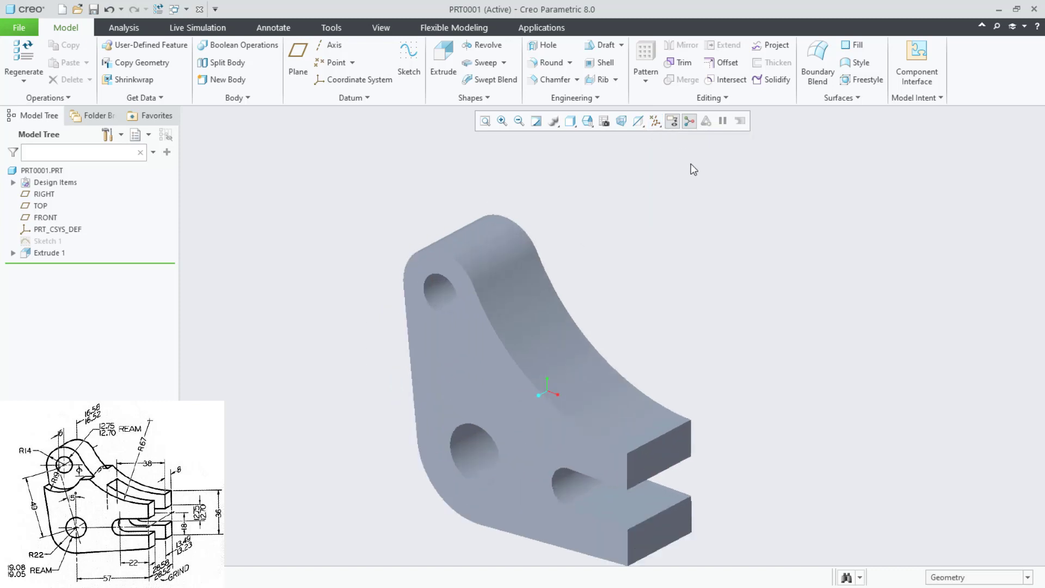
click(570, 121)
click(607, 151)
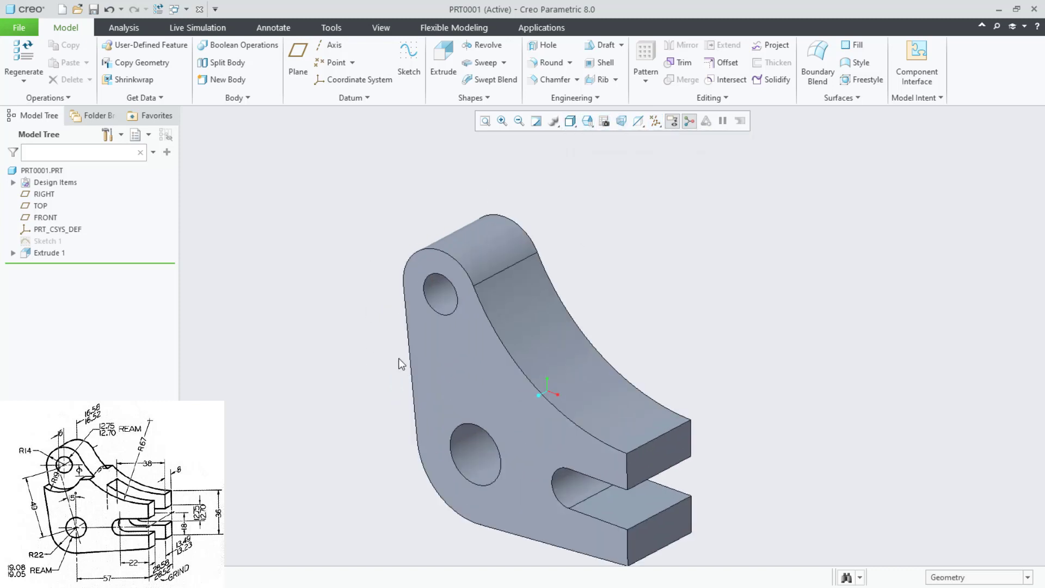
Step: Start a sketch on the flat side face of the bracket and dismiss the selection tip
click(402, 364)
click(518, 301)
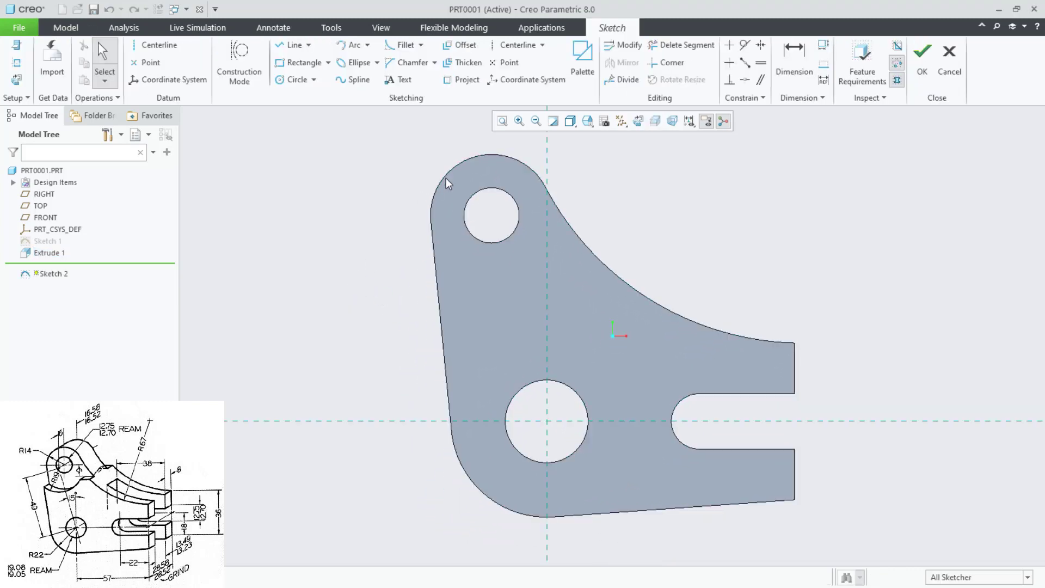
click(443, 174)
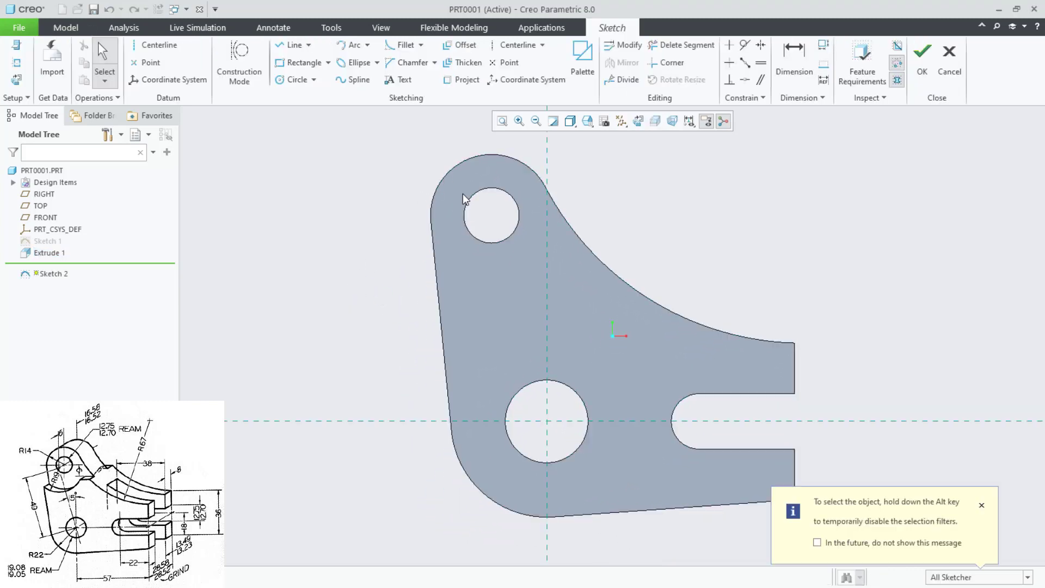
click(981, 505)
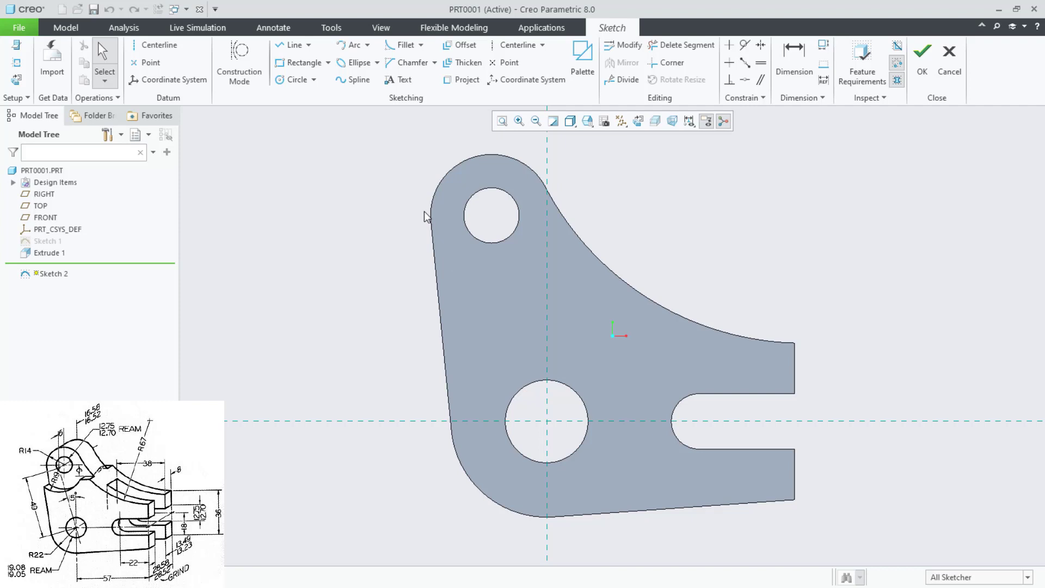
Step: Project the rounded upper edge, the large concave arc and the slanted straight back edge into the sketch
click(463, 80)
click(459, 163)
click(565, 218)
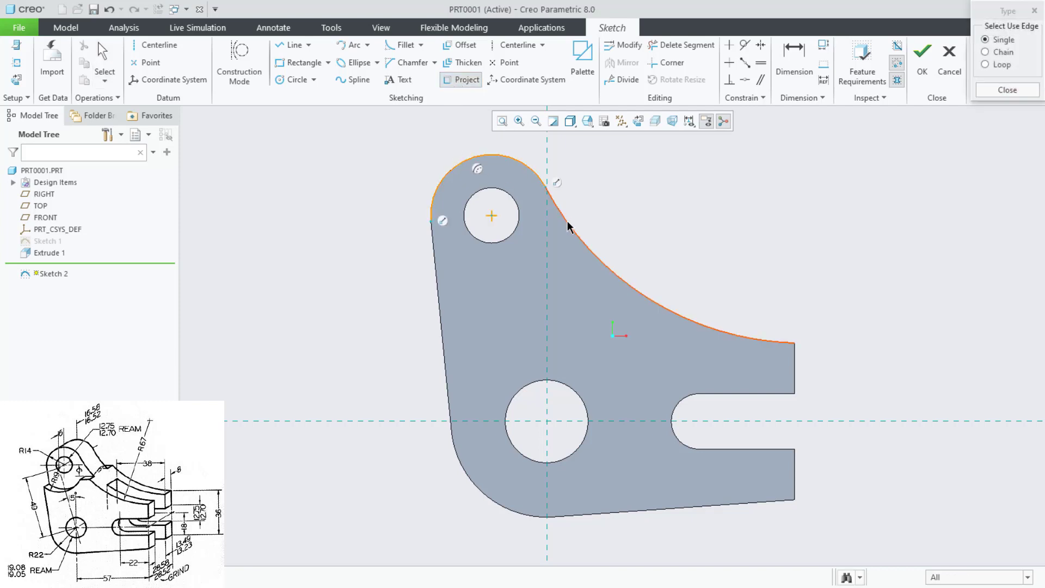
click(437, 281)
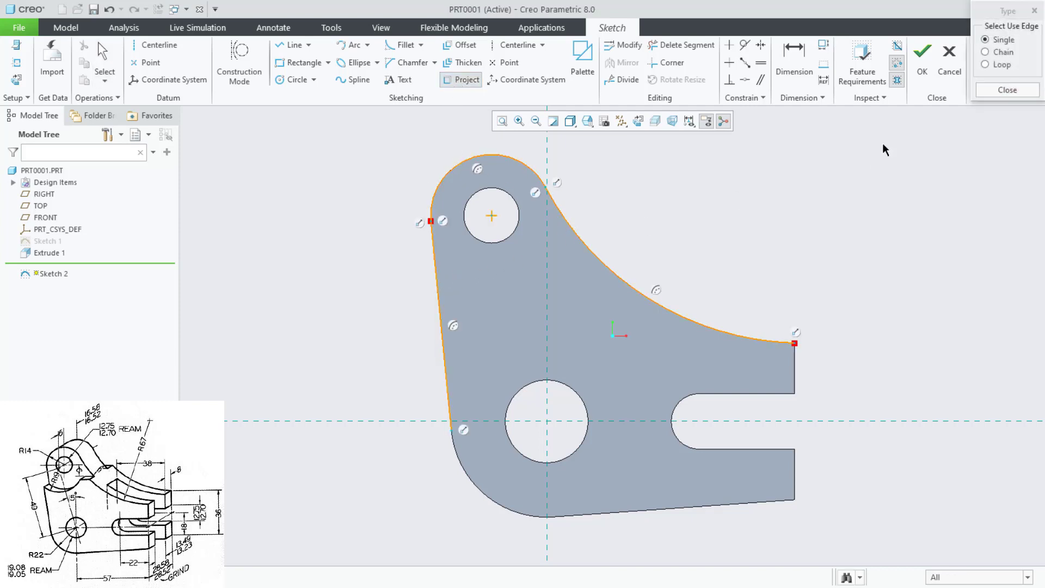
click(1004, 92)
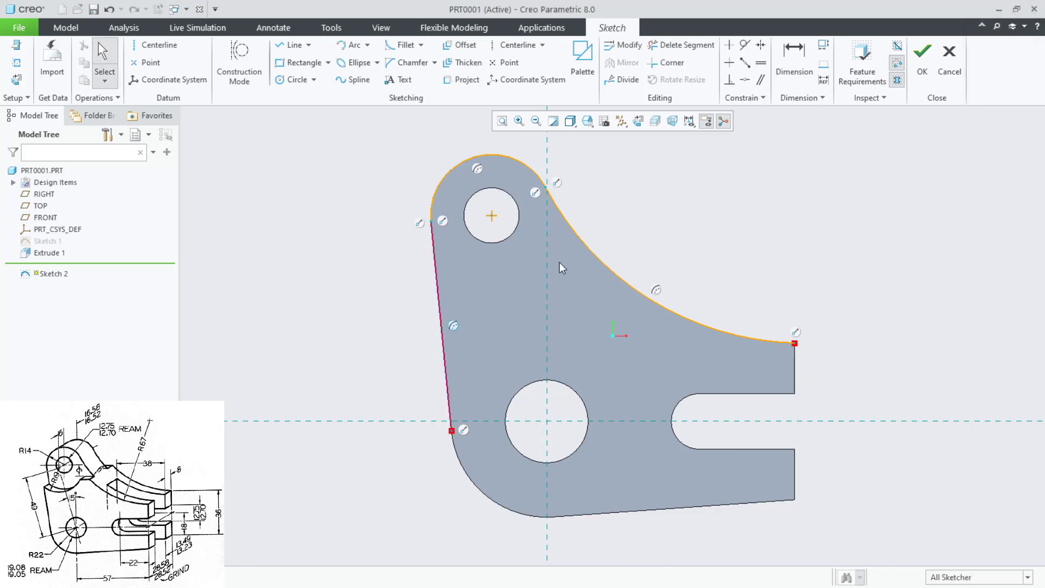
Step: Sketch a circle concentric with the upper hole and set its diameter to 38
scroll(298, 272, down, 2)
scroll(706, 214, up, 2)
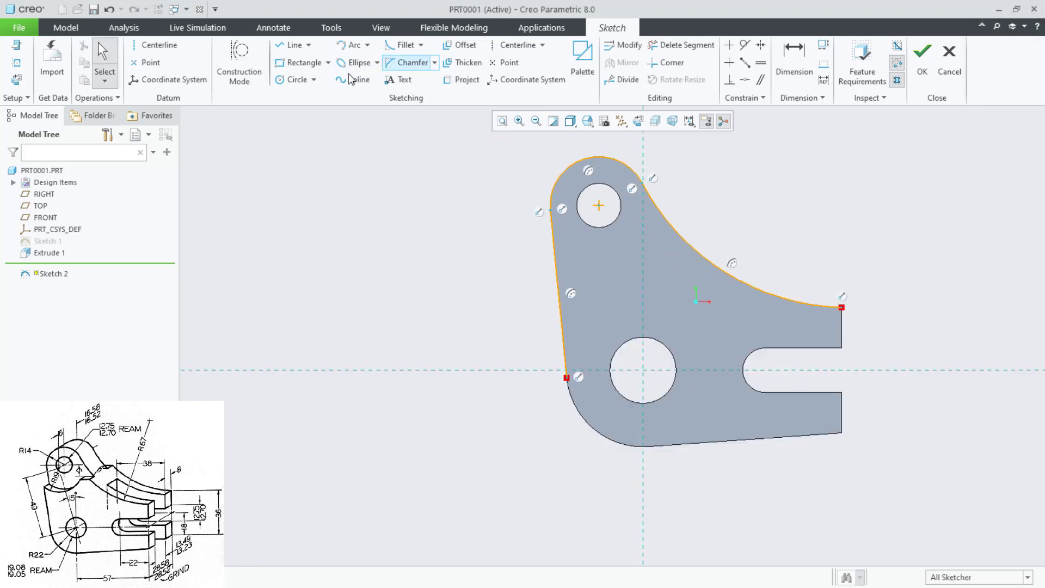
click(297, 80)
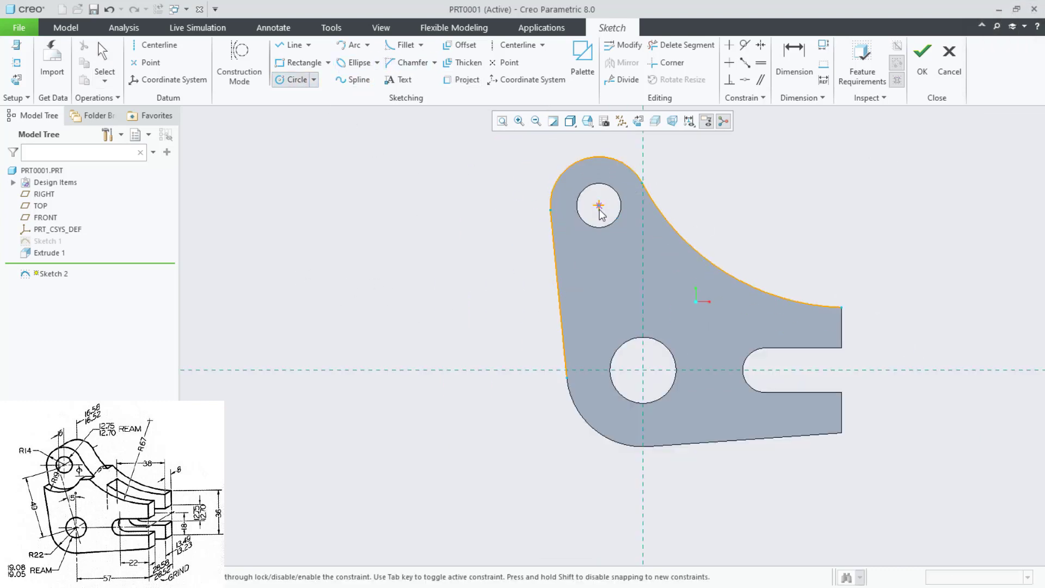
click(599, 205)
click(627, 269)
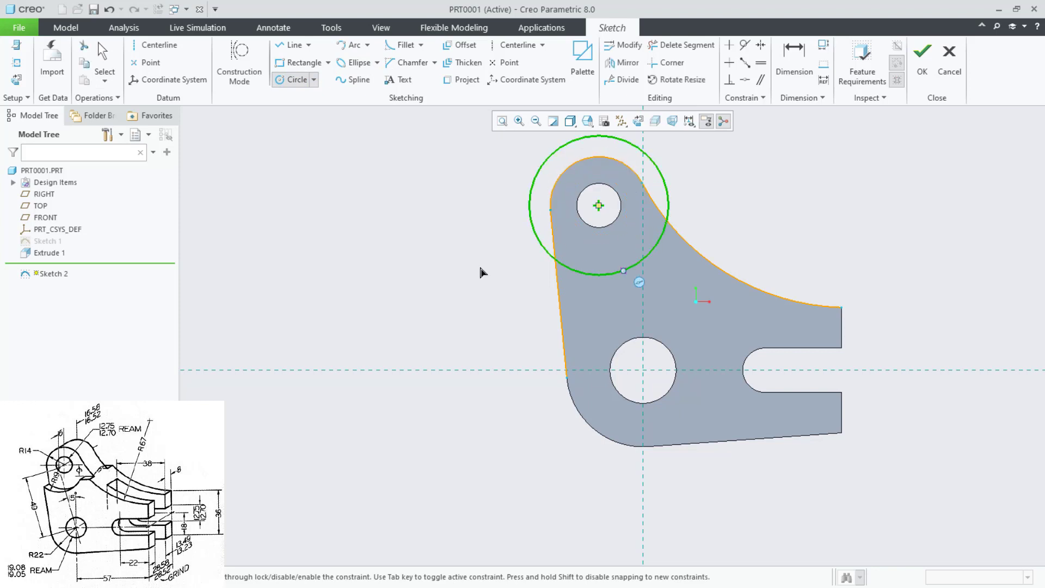
middle_click(439, 271)
double_click(503, 140)
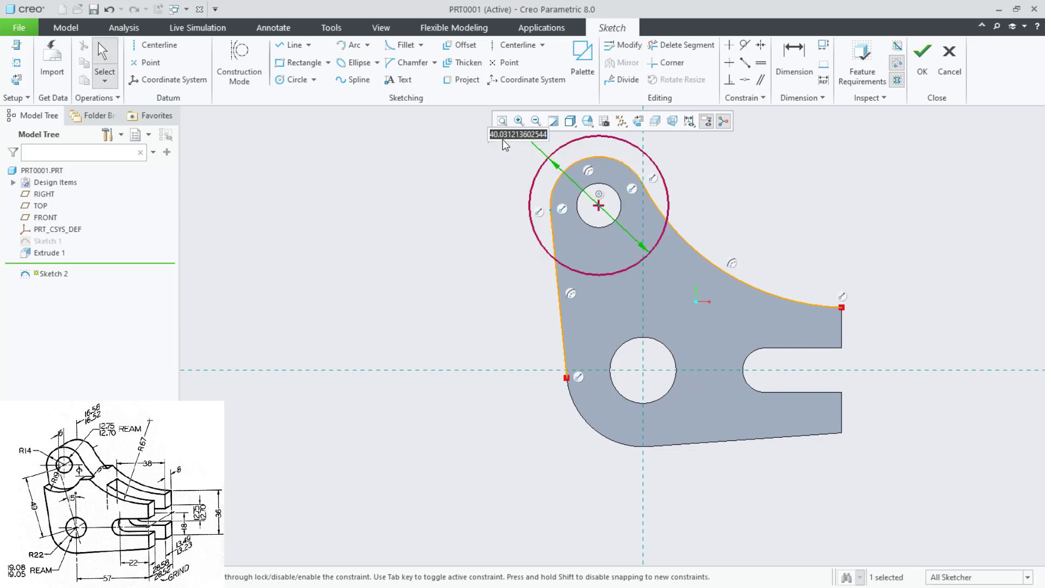
text(38)
key(Return)
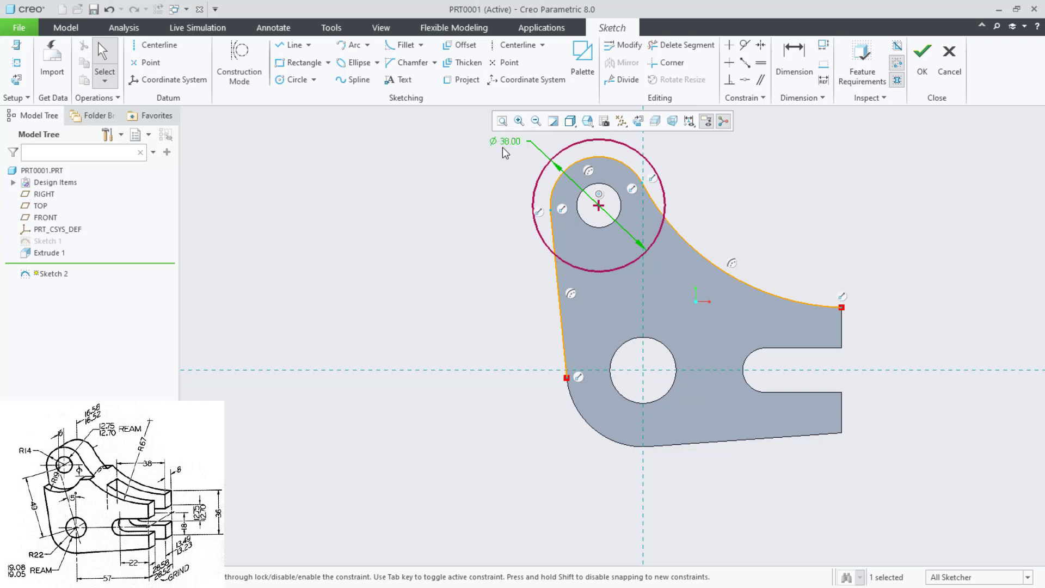
click(439, 230)
Step: Draw a horizontal line about 11 long across the circle and the concave arc, below the upper hole's centre
scroll(746, 164, down, 2)
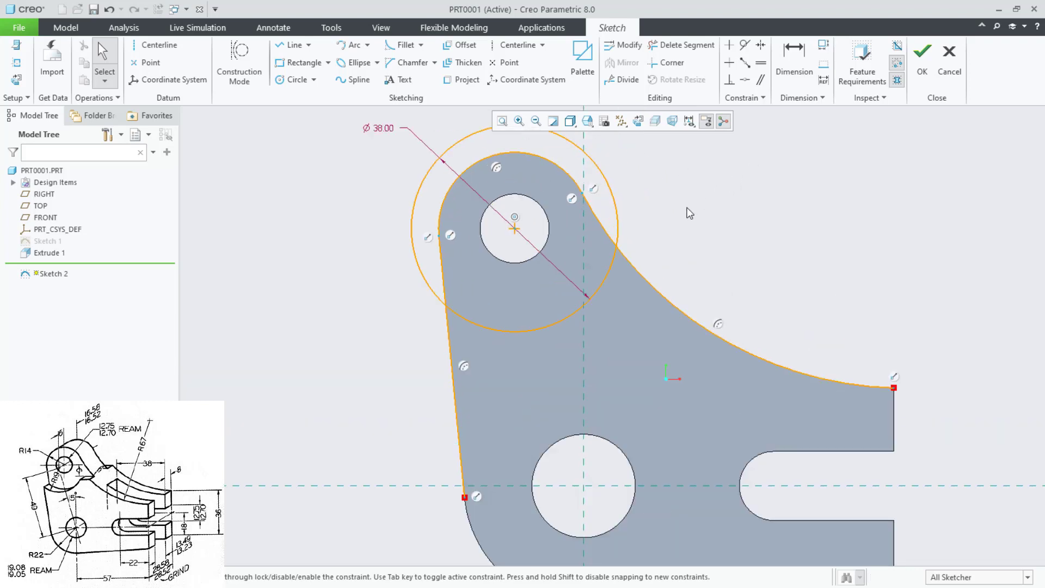
key(l)
click(593, 266)
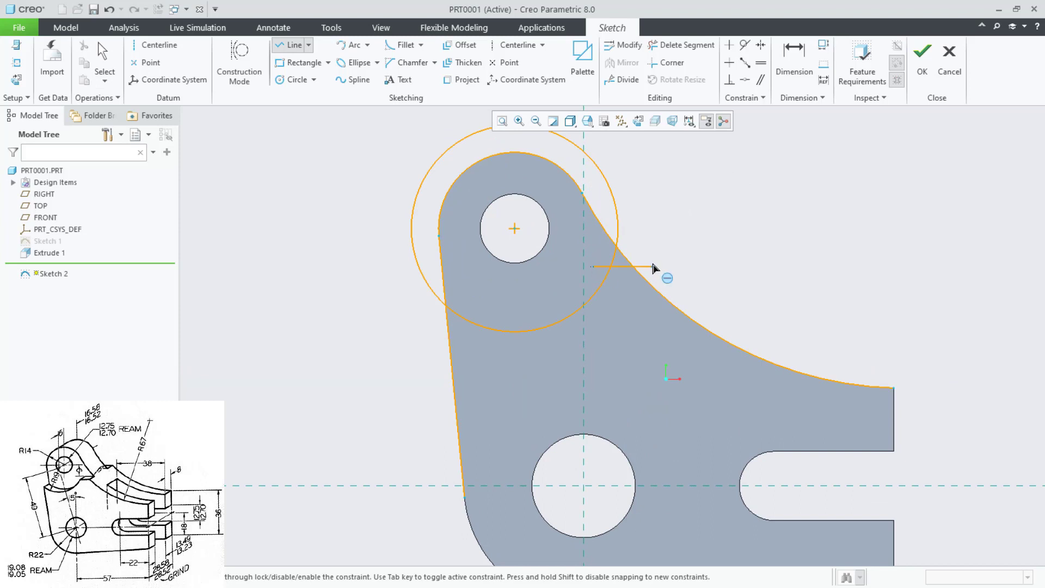
click(653, 266)
middle_click(653, 266)
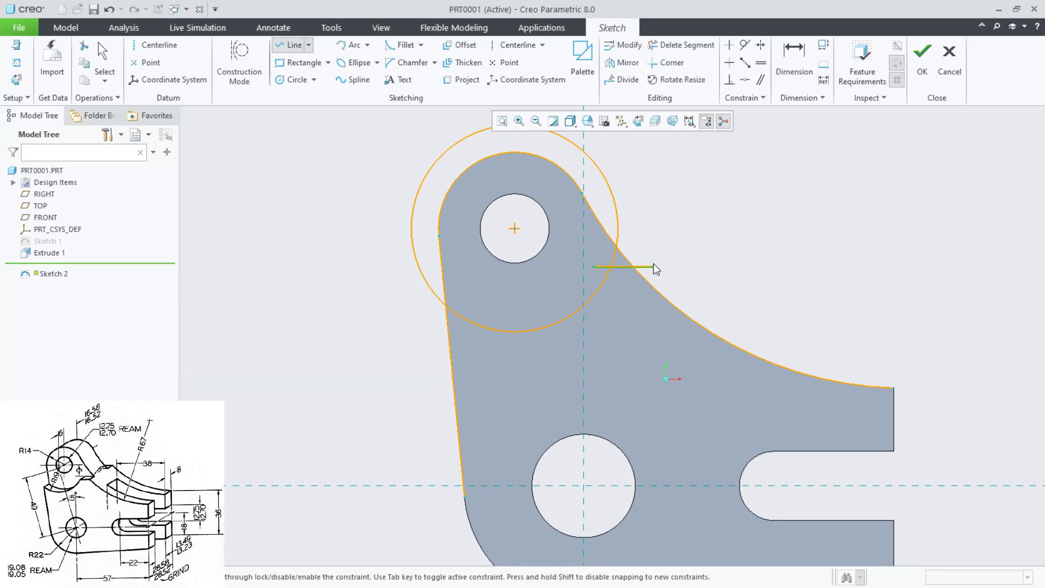
Step: Dimension the horizontal line 9 below the upper hole's centre
key(d)
click(514, 229)
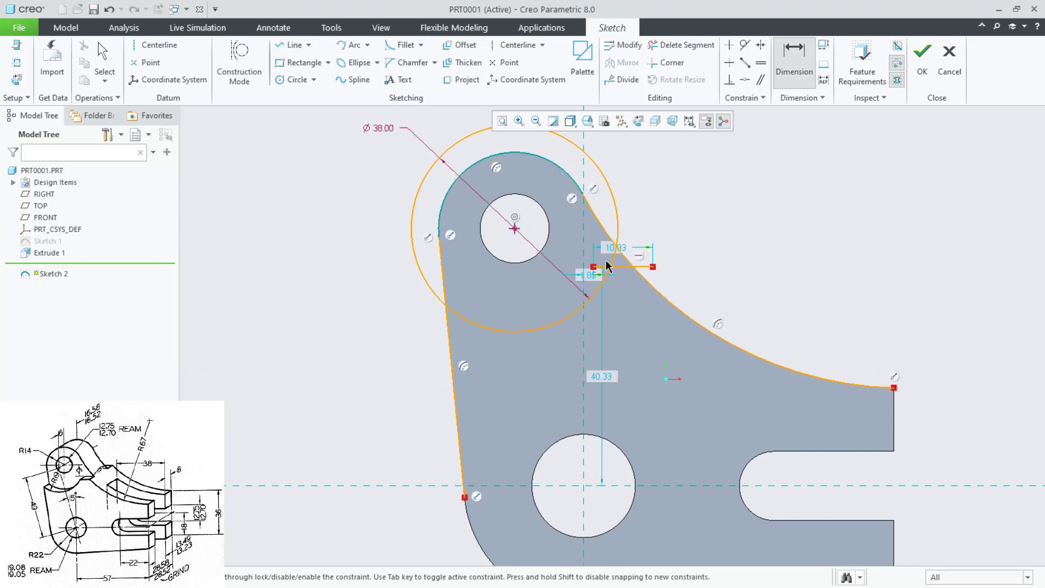
middle_click(724, 253)
text(9)
key(Return)
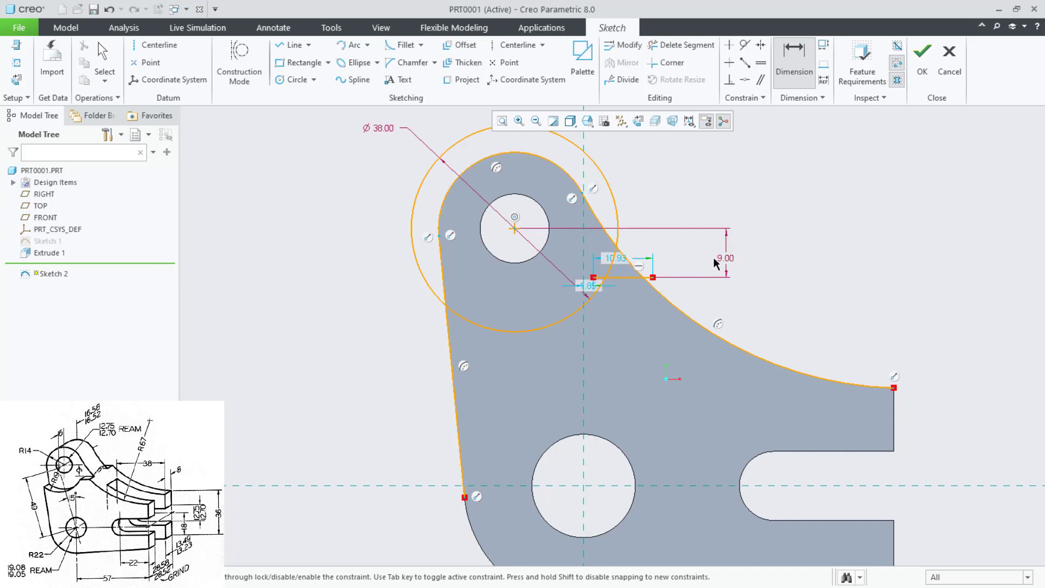
middle_click(715, 263)
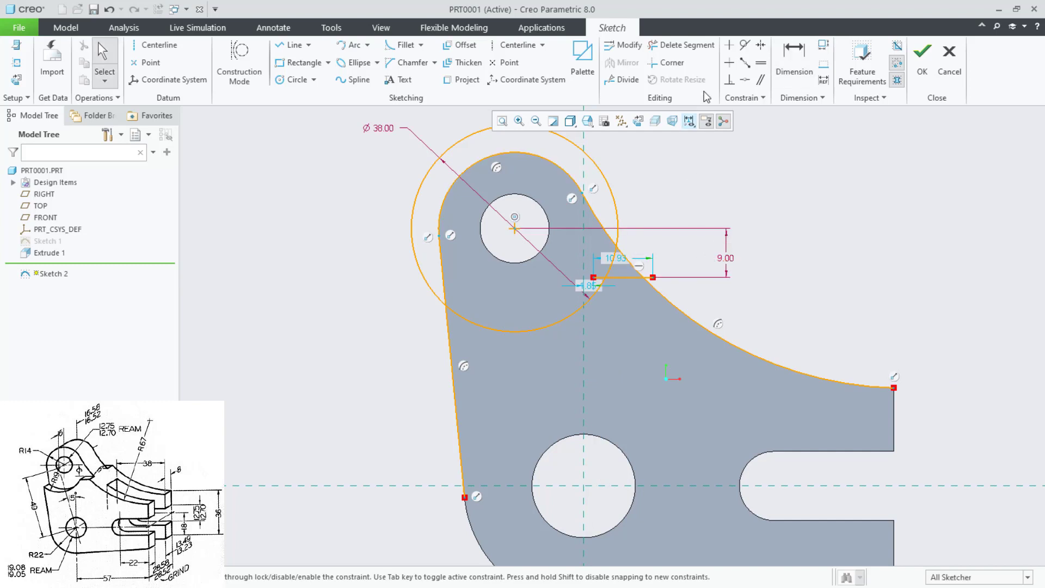
Step: Trim the circle portions outside the bracket and the projected edges below the lug outline
click(682, 49)
click(613, 201)
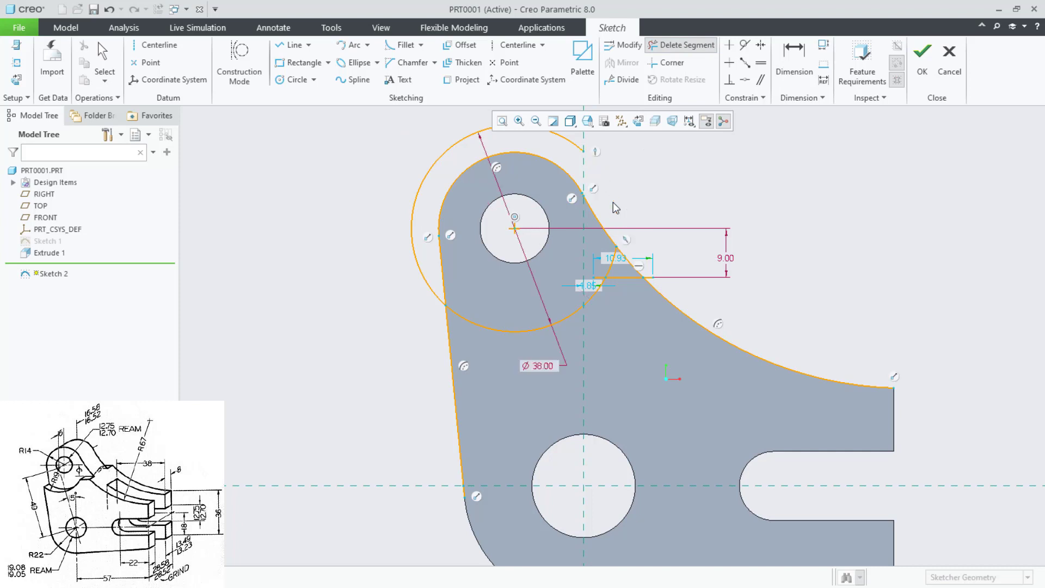
click(409, 206)
click(449, 321)
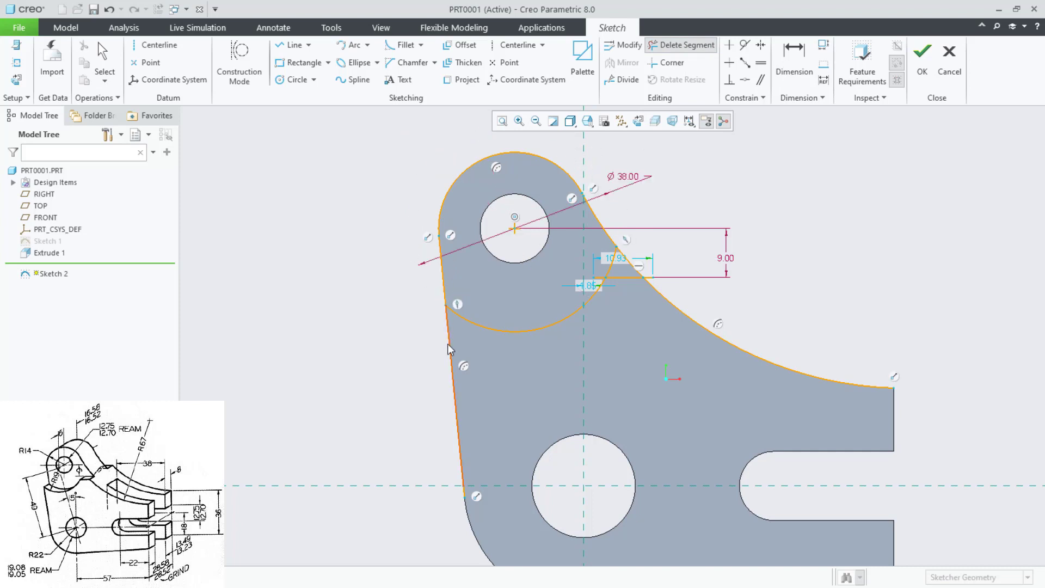
click(687, 306)
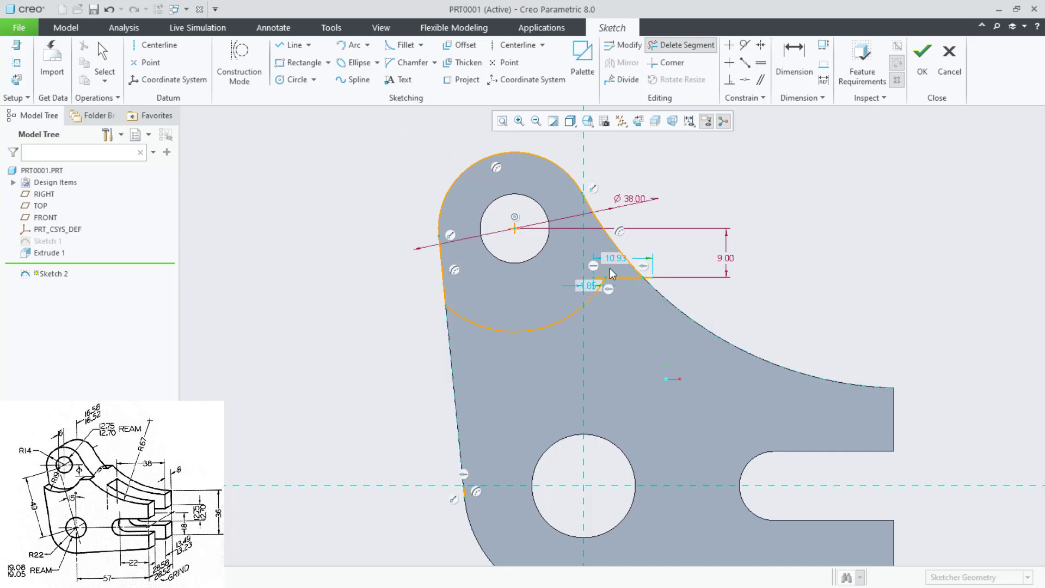
Step: Trim the horizontal line's overhangs beyond the circle and the concave arc, and finish the lug sketch
scroll(609, 267, up, 6)
click(563, 299)
click(752, 303)
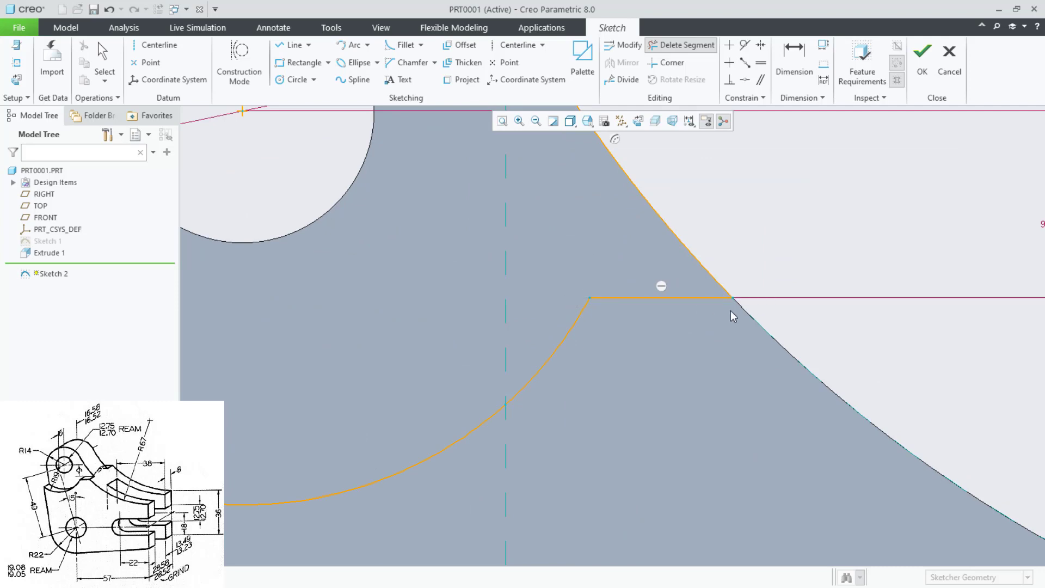
scroll(665, 328, down, 6)
middle_drag(299, 285, 380, 439)
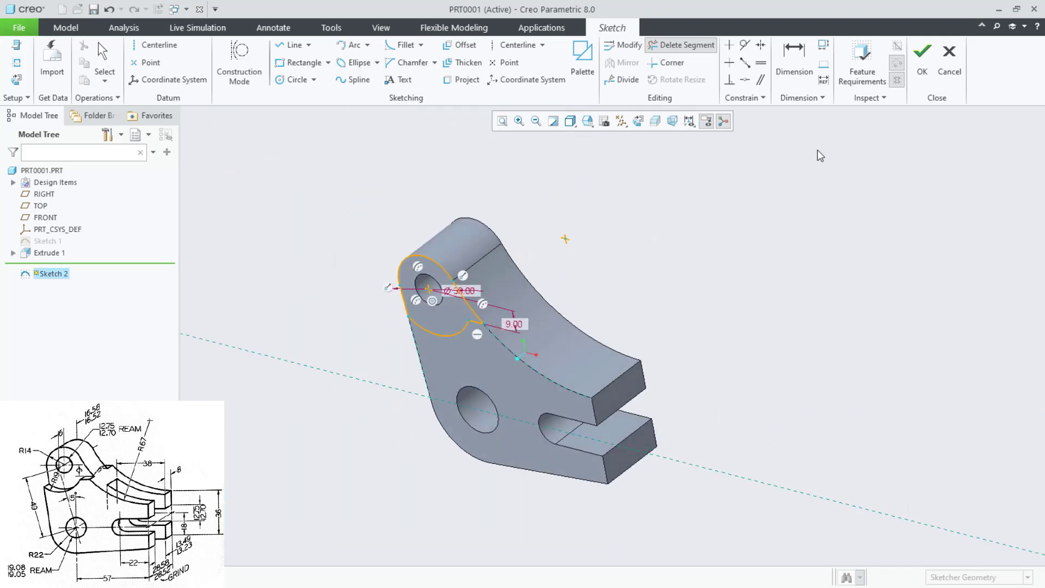
click(922, 53)
Step: Extrude the finished lug sketch as a cut 6 deep, removing material from the bracket's near face
middle_drag(360, 391, 363, 423)
scroll(696, 187, up, 2)
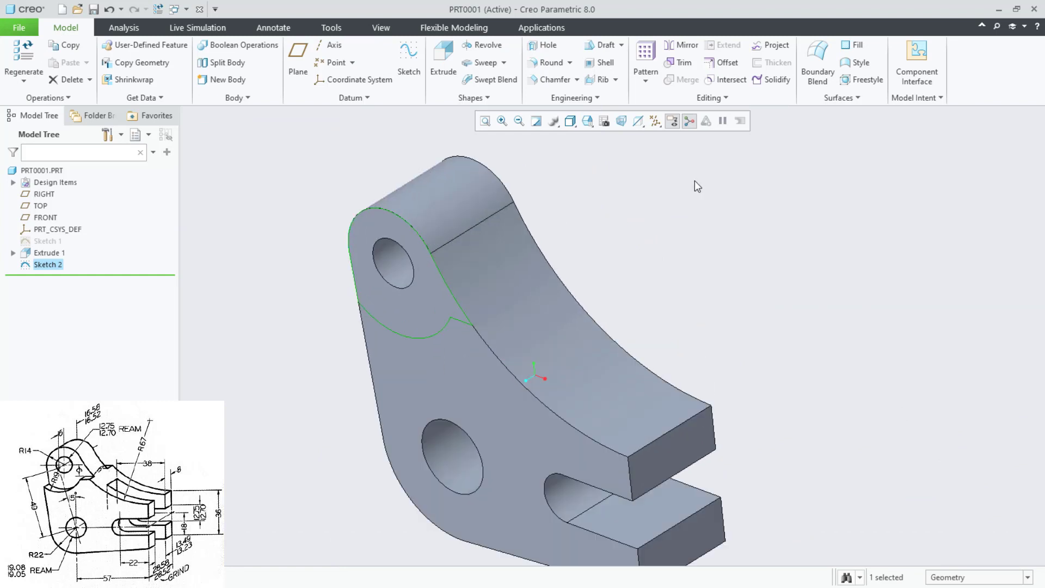
click(445, 59)
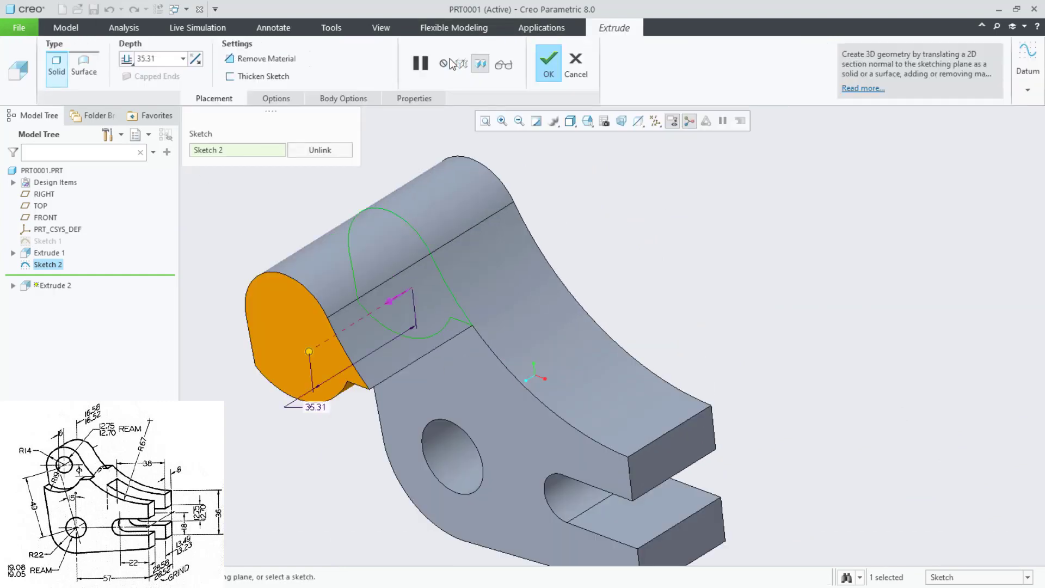
double_click(146, 59)
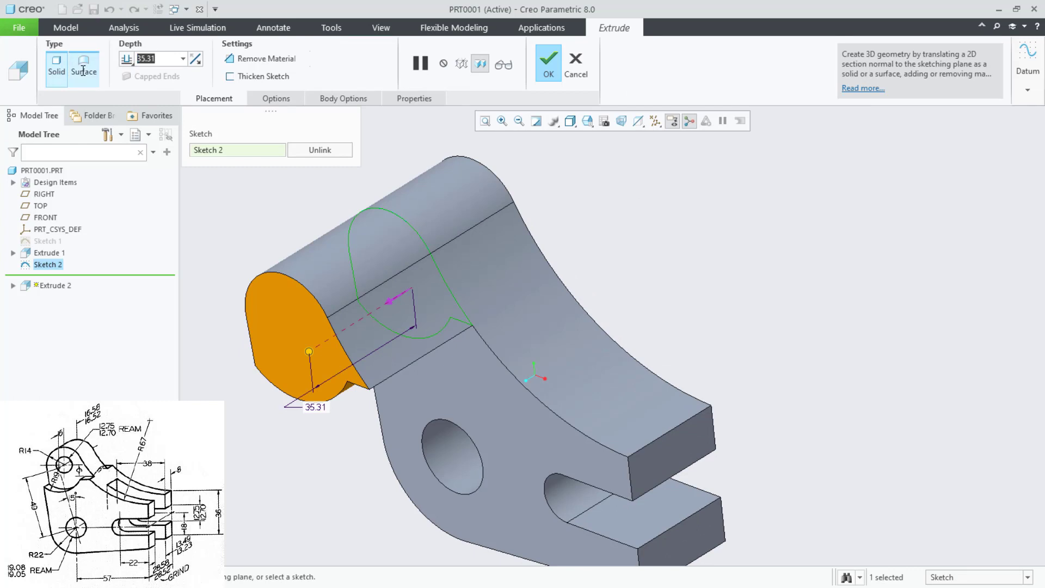
text(6)
click(260, 58)
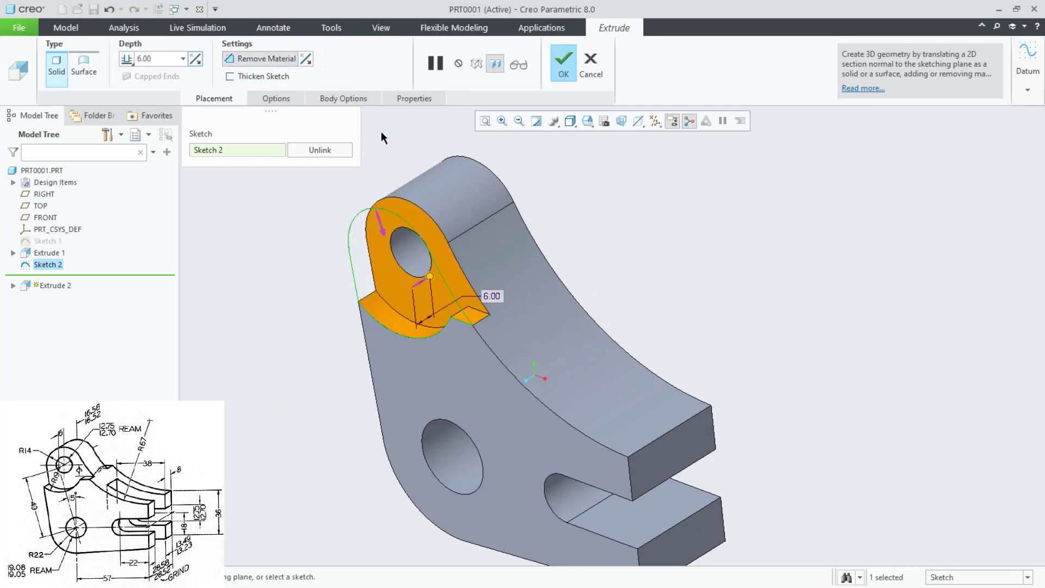
click(562, 70)
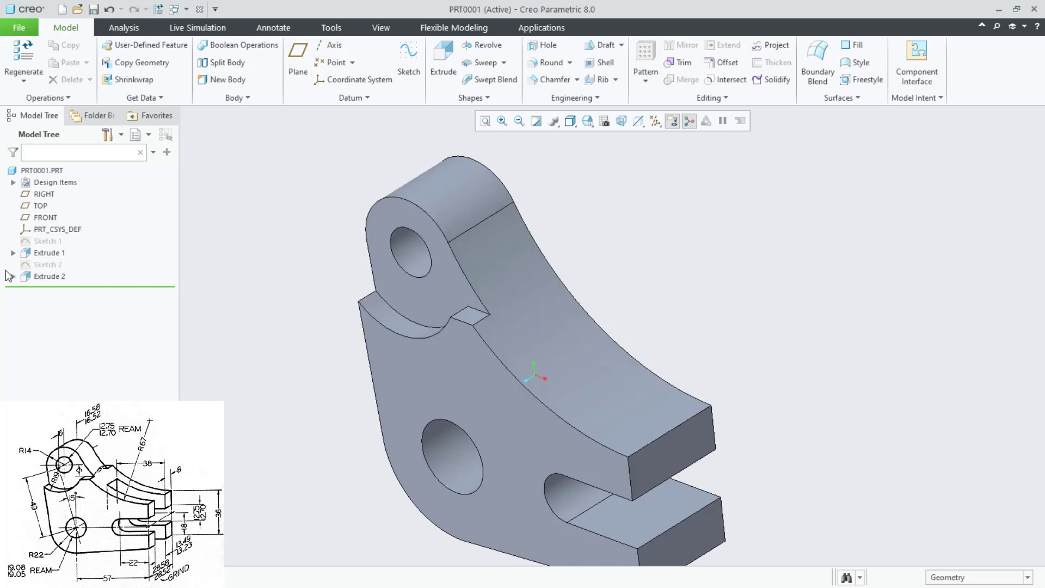
Step: Start a new sketch on the bracket's opposite flat face
click(12, 276)
click(48, 290)
mouse_move(249, 286)
middle_down()
mouse_move(196, 294)
mouse_move(216, 322)
middle_up()
middle_drag(273, 261, 298, 264)
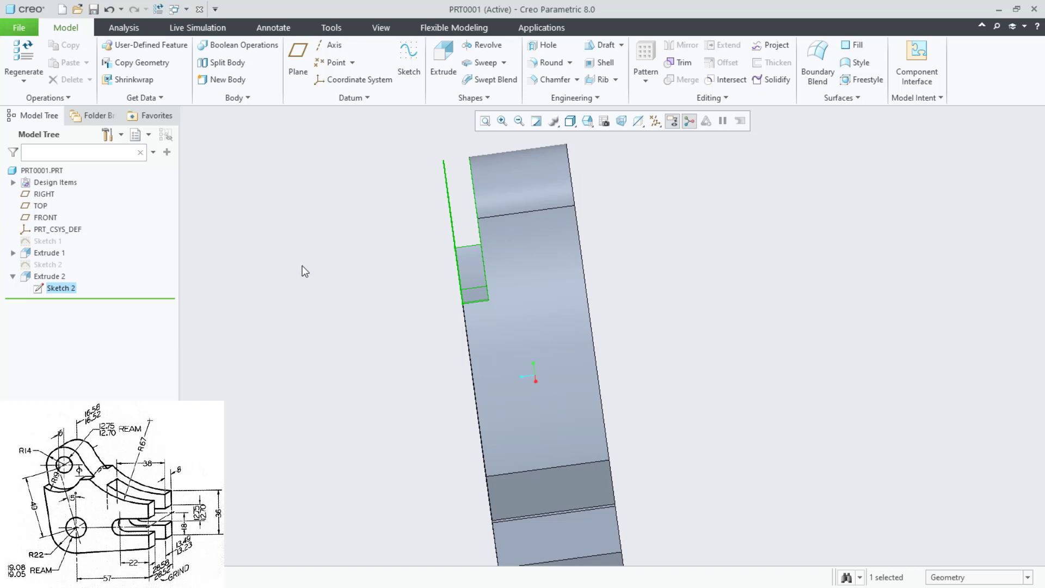
key(ctrl+d)
click(598, 255)
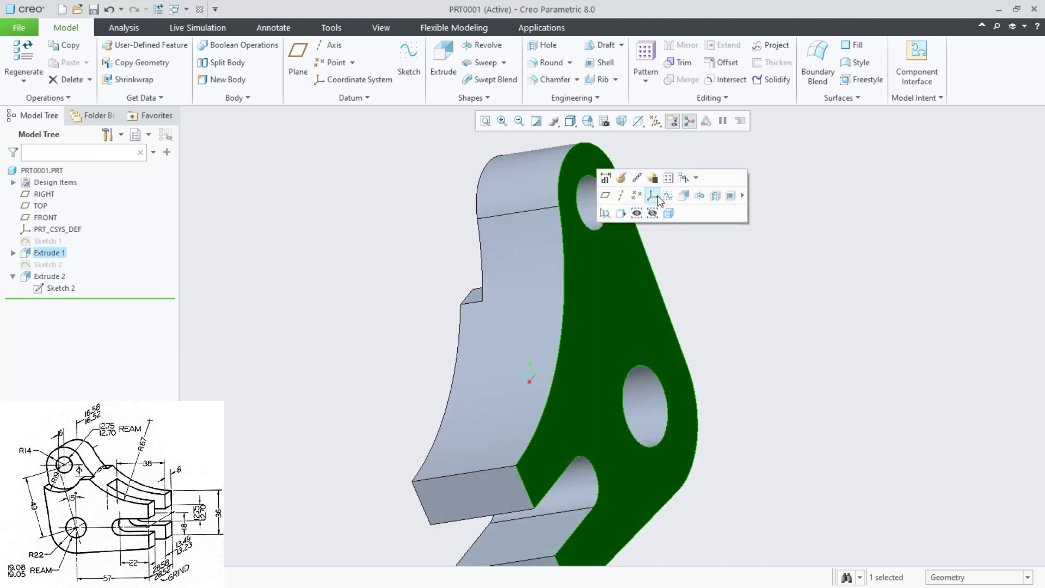
click(657, 197)
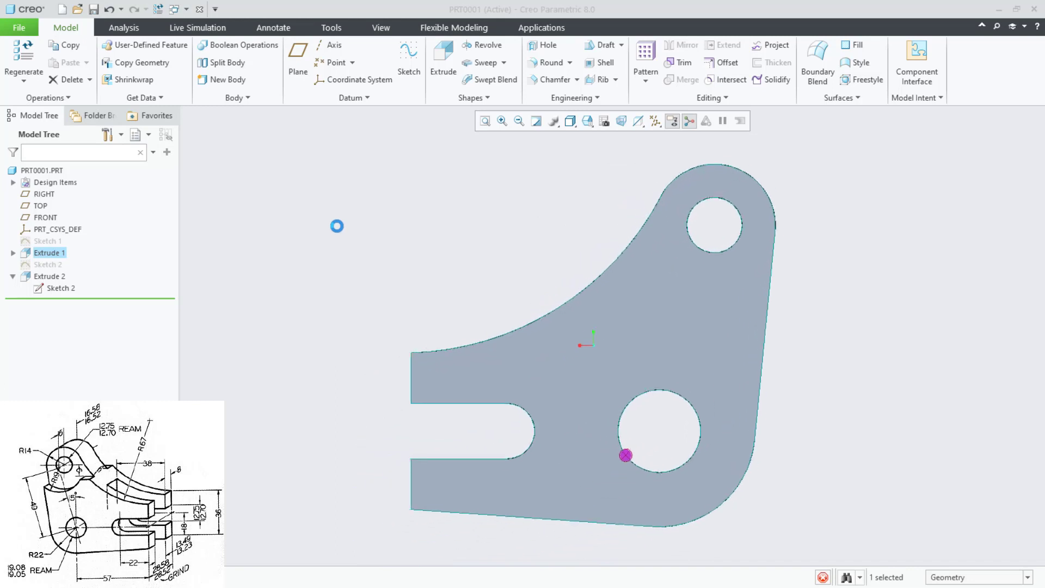
middle_drag(388, 224, 391, 222)
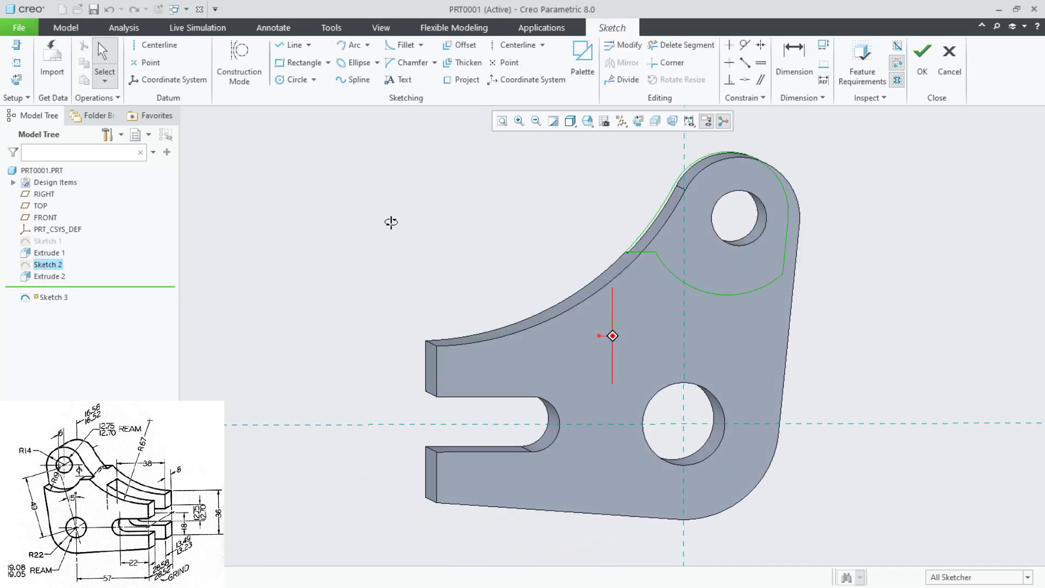
click(461, 80)
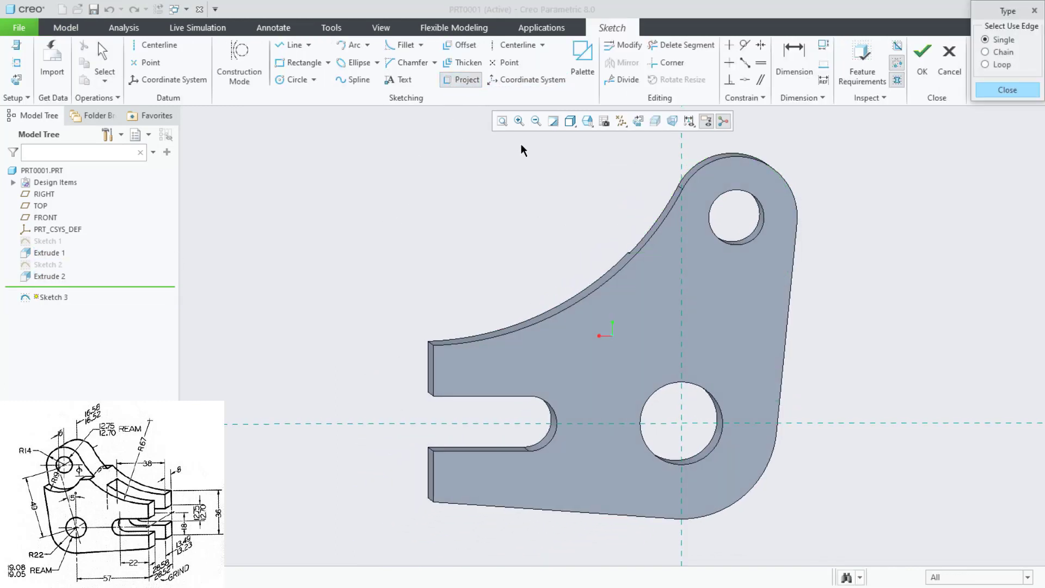
click(40, 266)
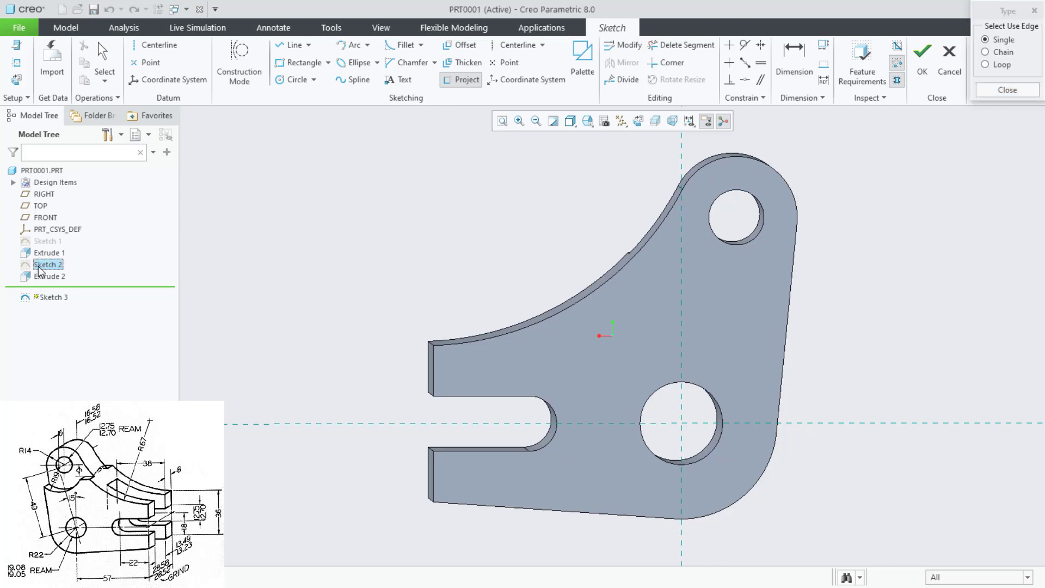
click(1035, 11)
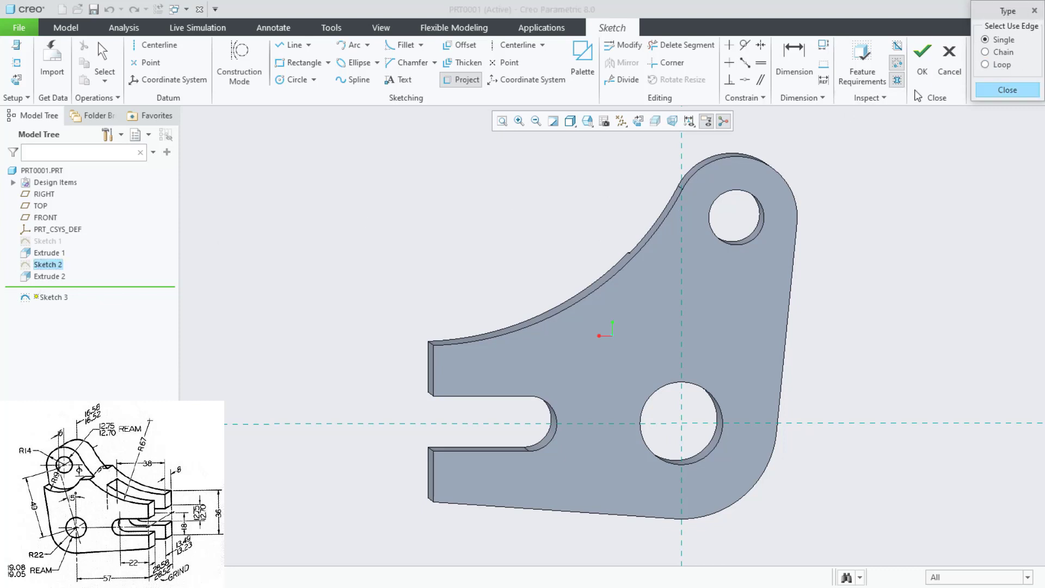
click(1007, 90)
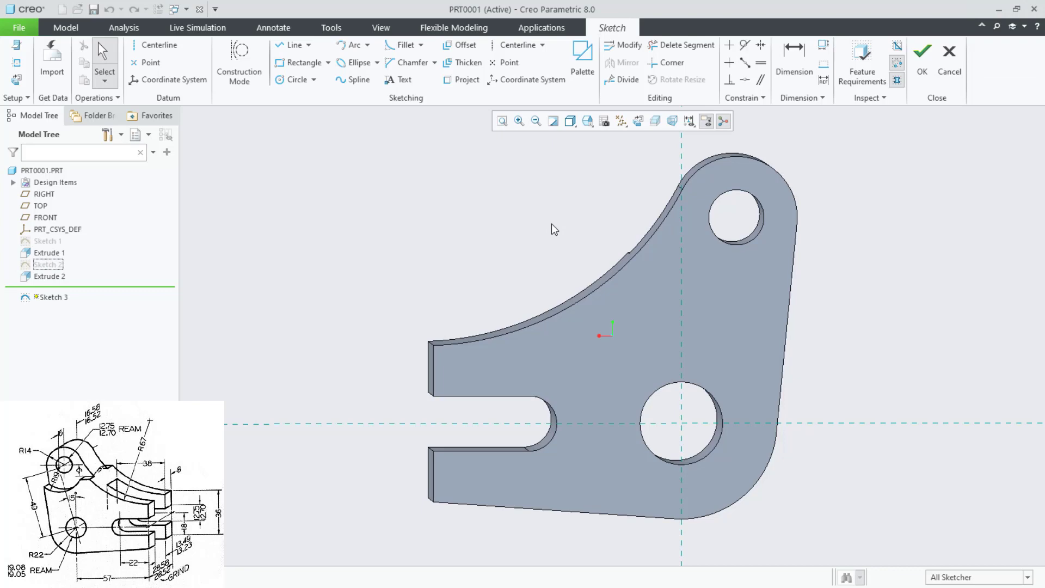
Step: Project the first lug cut's short straight step edge and its lower arc into the sketch
scroll(658, 234, down, 3)
scroll(651, 239, up, 2)
mouse_move(651, 239)
middle_down()
mouse_move(726, 302)
mouse_move(680, 259)
mouse_move(726, 297)
mouse_move(695, 278)
middle_up()
click(462, 80)
middle_drag(500, 218, 525, 238)
click(625, 272)
click(607, 244)
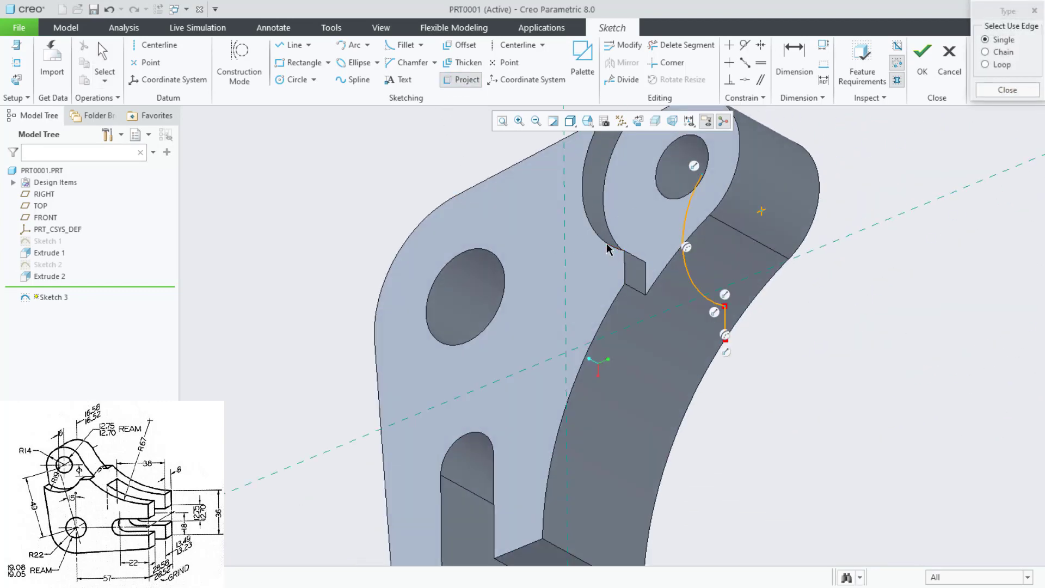
Step: Project the remaining concave, rounded and straight outer edges of the lug to close the profile, and finish the sketch
scroll(607, 244, up, 2)
click(637, 269)
click(685, 208)
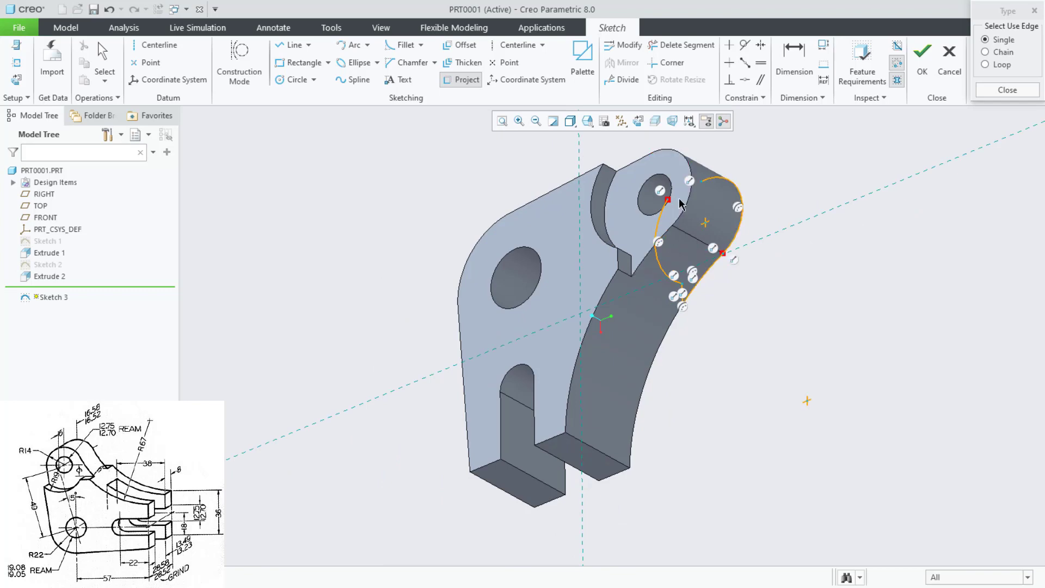
click(633, 170)
mouse_move(633, 170)
middle_down()
mouse_move(544, 182)
mouse_move(682, 301)
middle_up()
click(998, 93)
scroll(772, 221, down, 2)
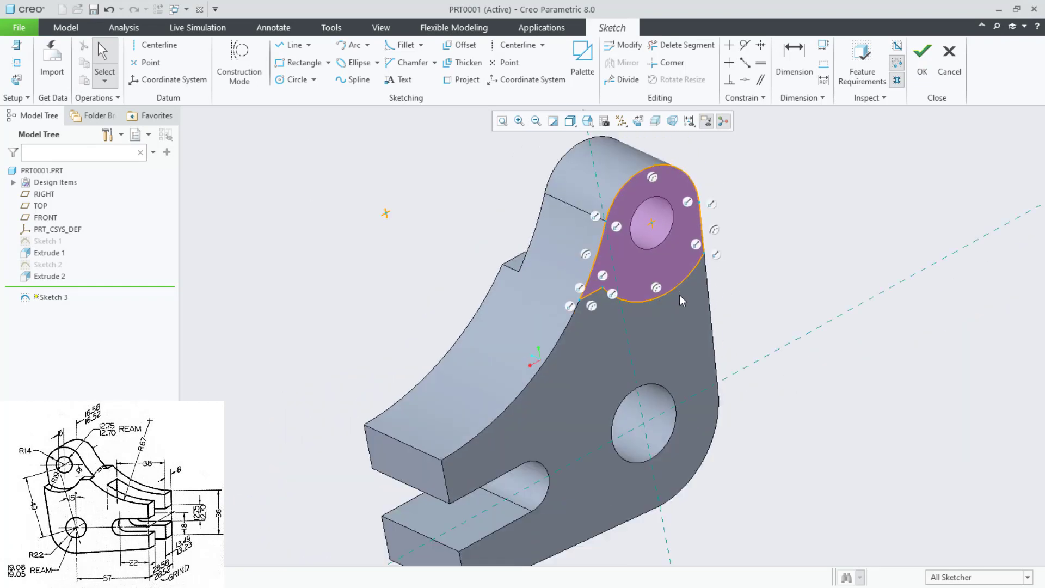
click(922, 59)
Step: Extrude the projected lug profile as a cut 6 deep, removing material from the opposite face
scroll(304, 284, up, 2)
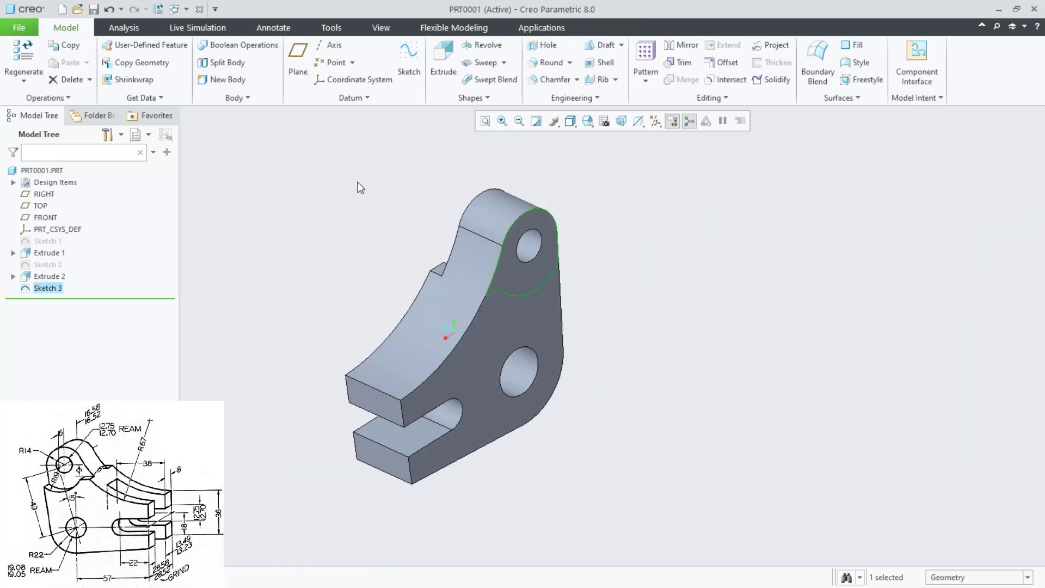
click(441, 81)
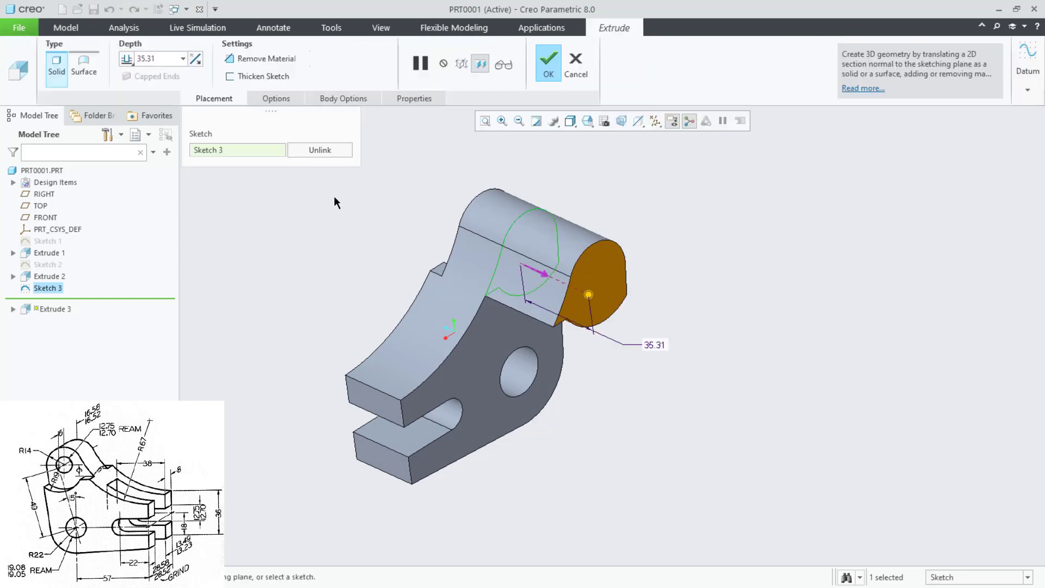
click(232, 60)
double_click(147, 58)
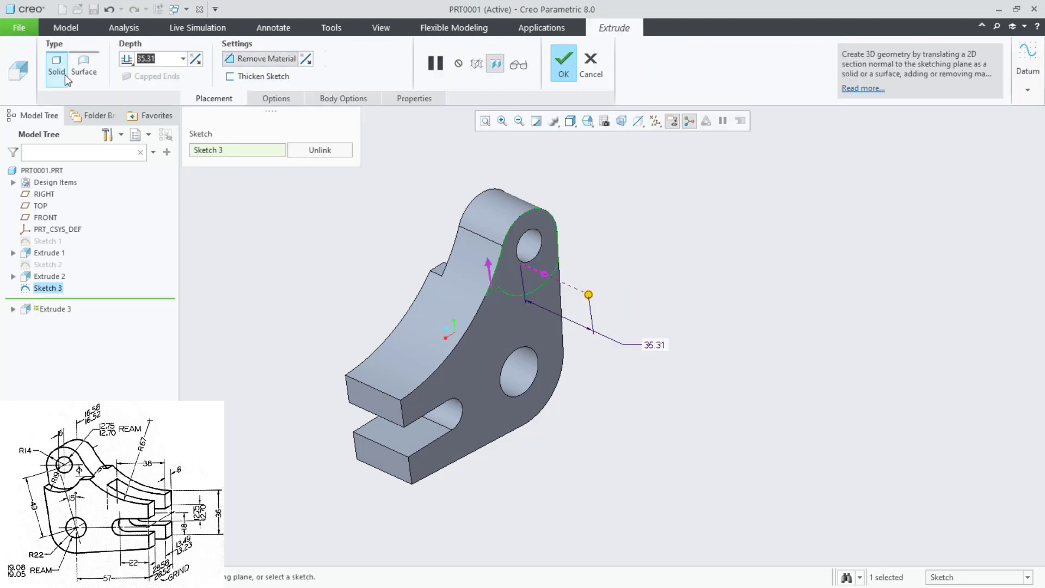
text(6)
key(Return)
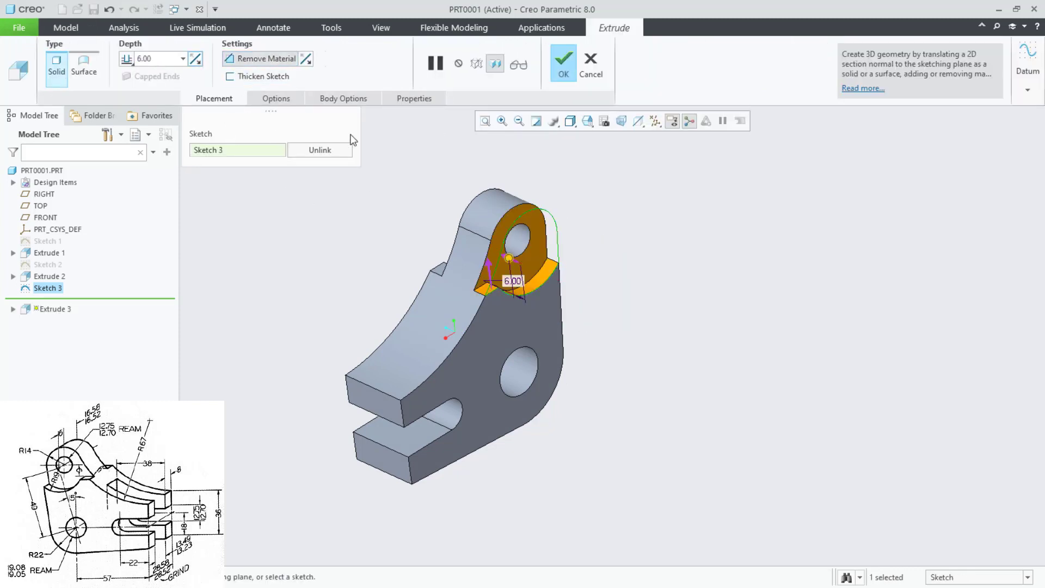
click(564, 62)
middle_drag(350, 224, 365, 240)
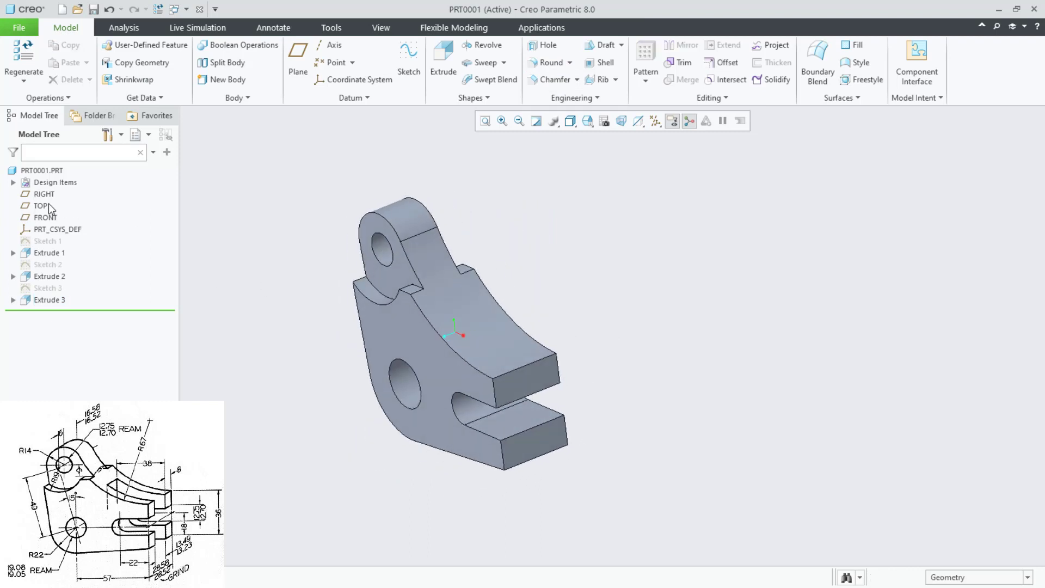
Step: Sketch a center rectangle about 14.77 wide and 78.39 long on the TOP plane, centred on the vertical reference beyond the slotted end
click(35, 206)
click(44, 146)
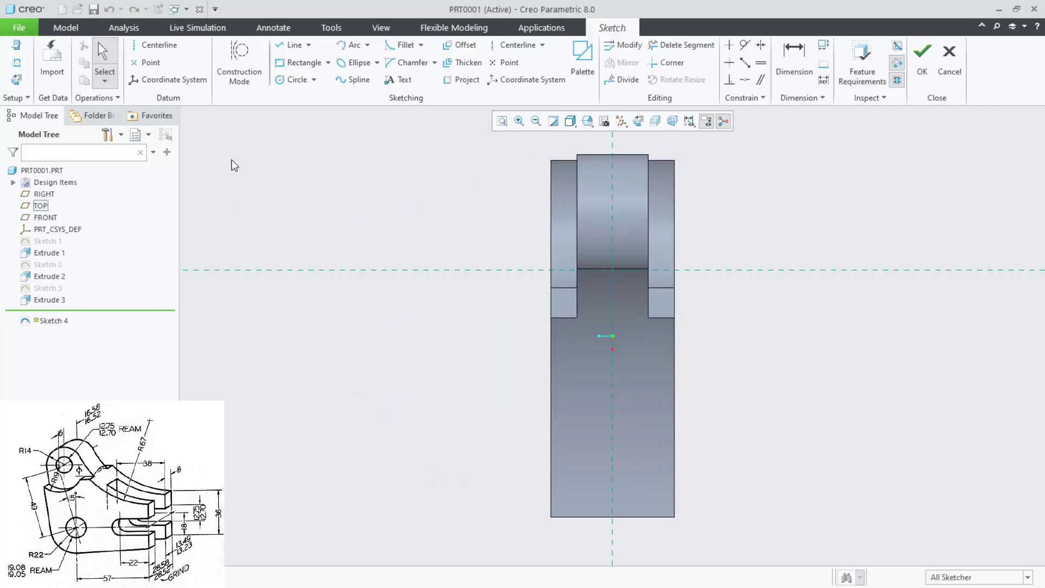
click(329, 62)
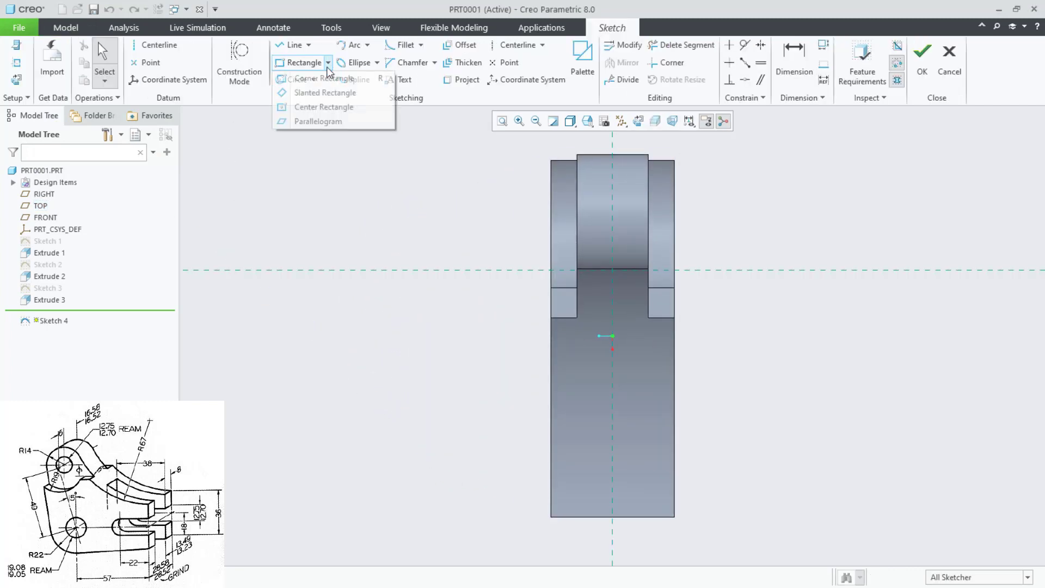
click(315, 108)
click(613, 556)
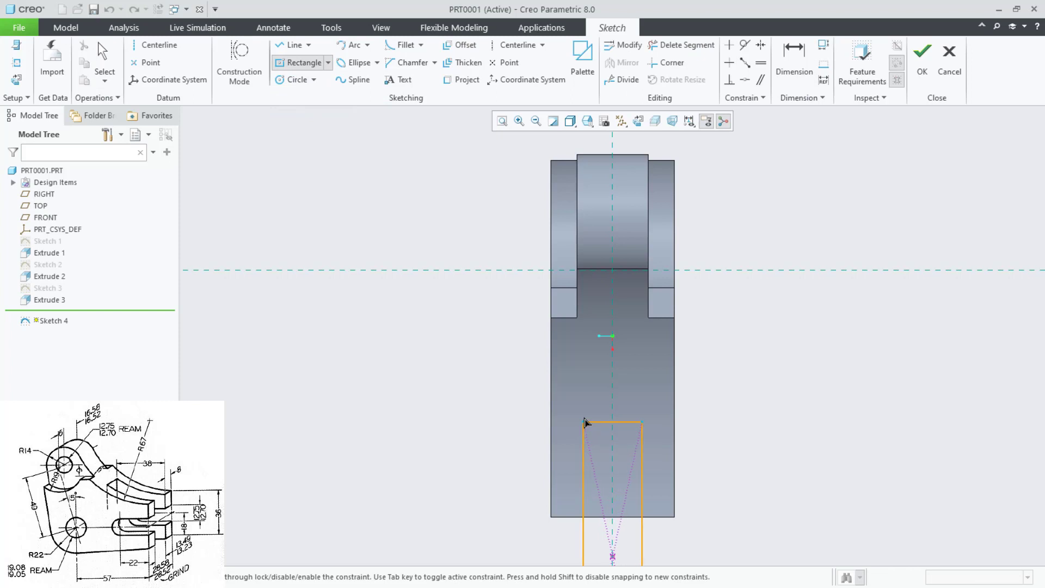
click(581, 387)
middle_click(481, 377)
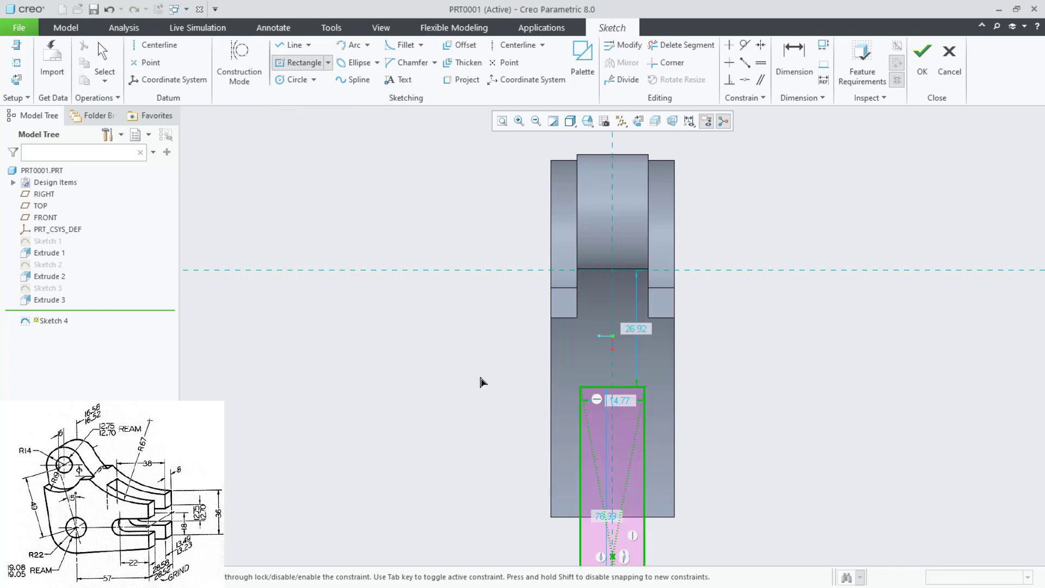
Step: Set the rectangle's width to 13.20
scroll(480, 377, up, 3)
scroll(551, 390, down, 2)
double_click(551, 390)
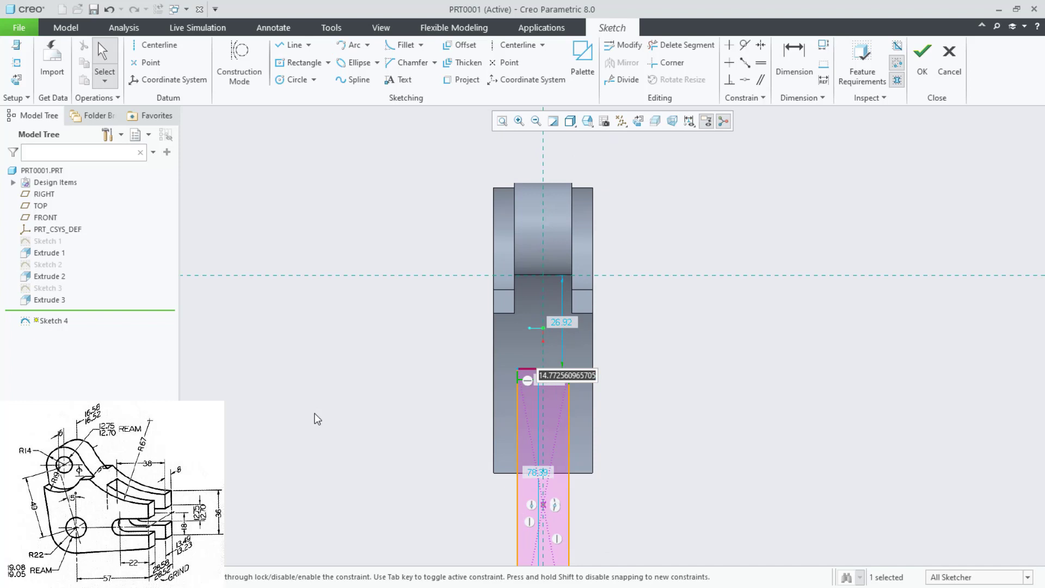
text(13.23)
key(Return)
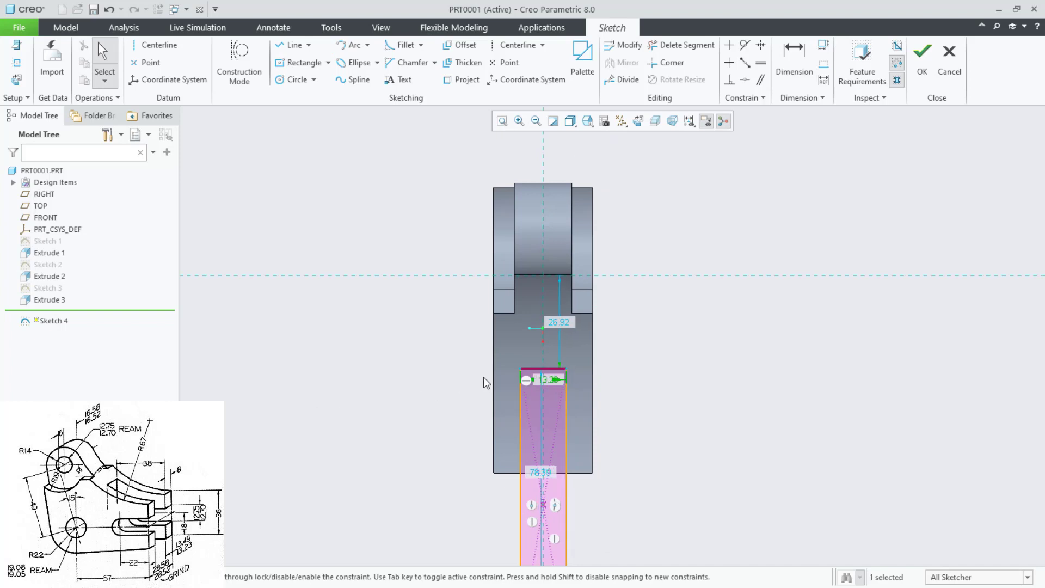
Step: Dimension the rectangle's inner edge 38 from the bracket's slotted end face, and finish the sketch
click(794, 60)
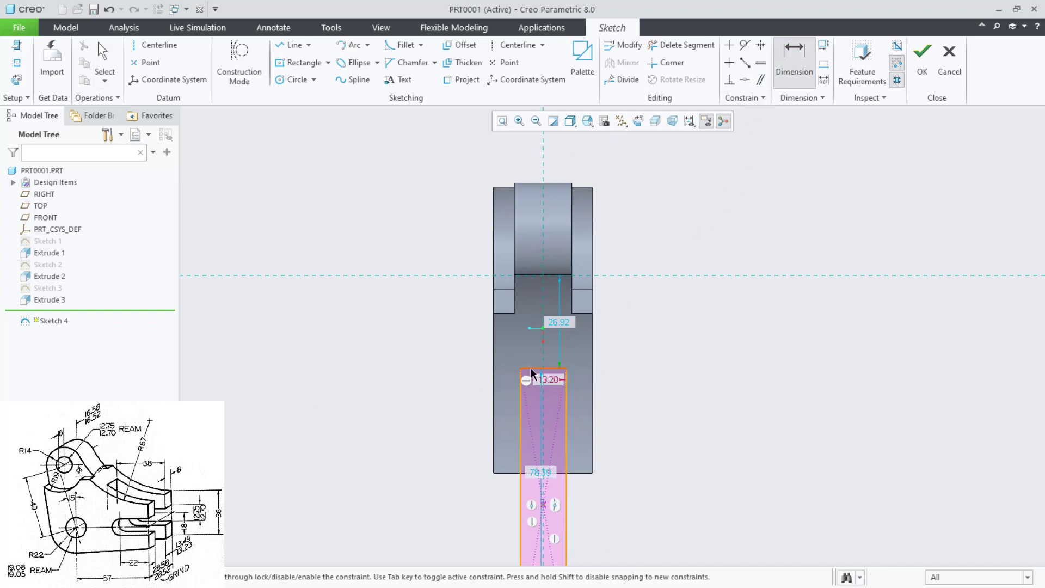
click(532, 374)
click(582, 473)
middle_click(663, 438)
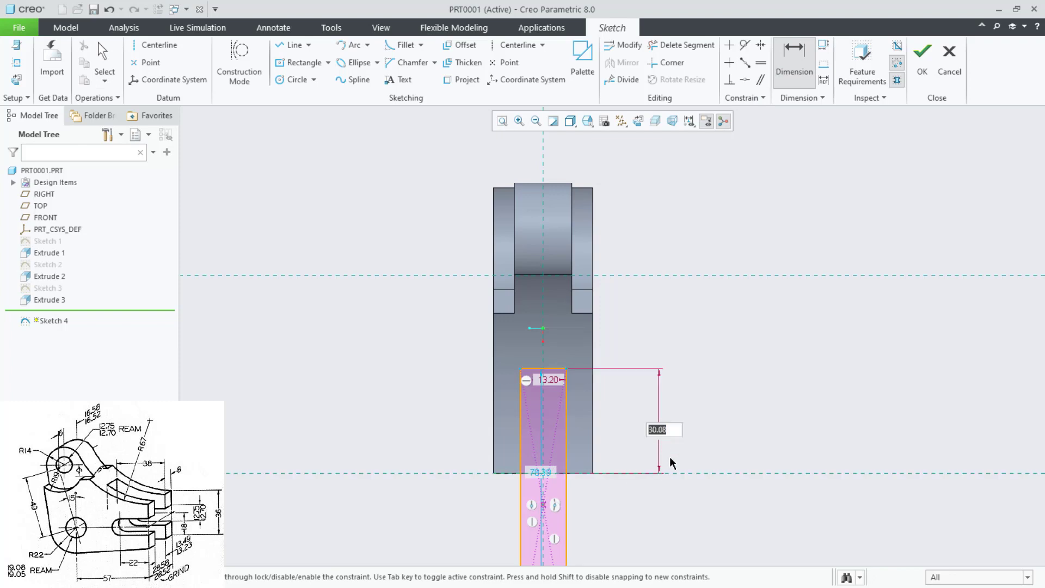
text(38)
key(Return)
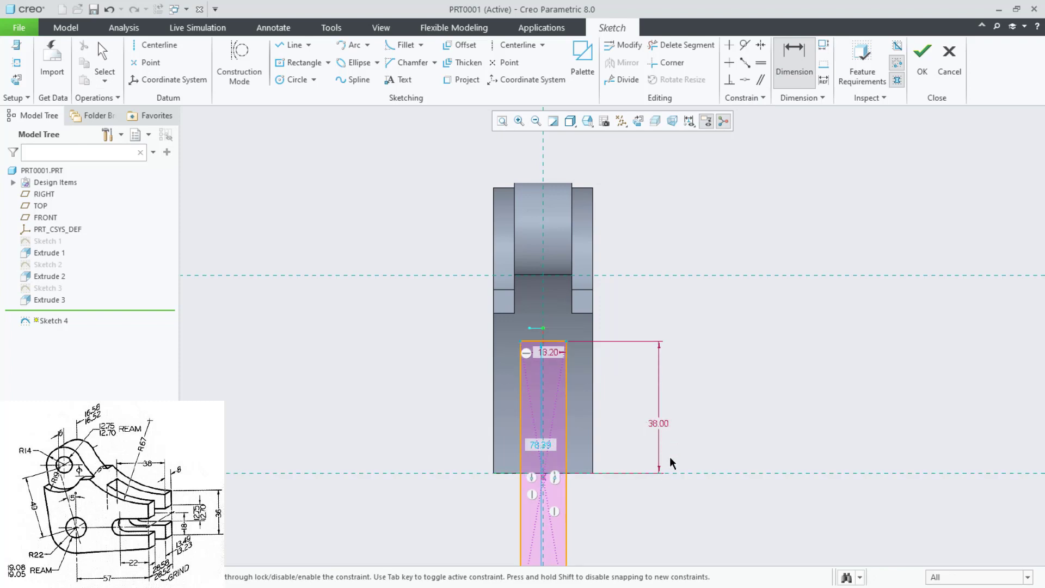
middle_click(670, 462)
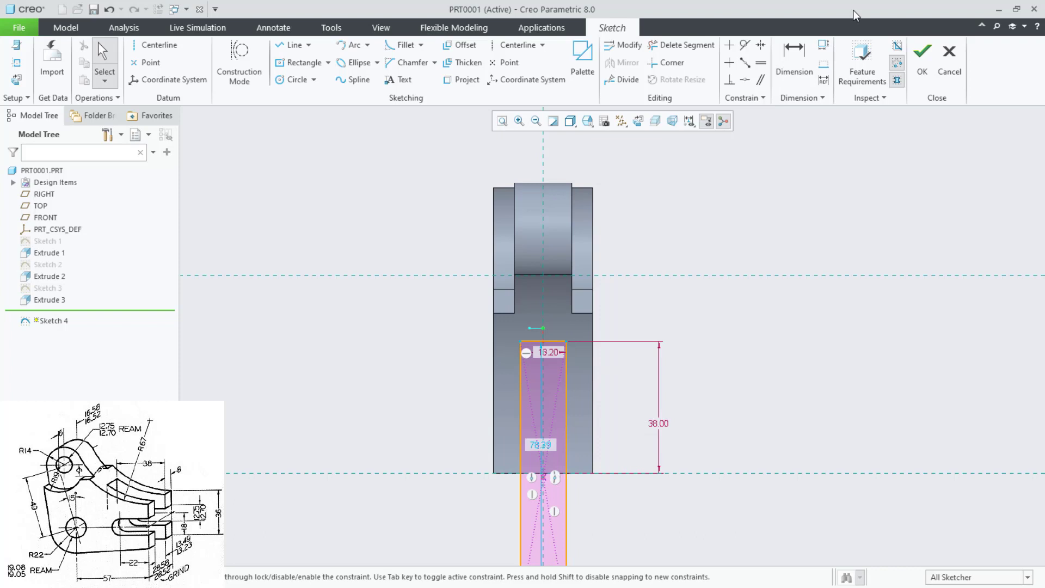
click(921, 65)
Step: Extrude the rectangle sketch as a solid, symmetric about its sketch plane, to a depth of about 130.78
mouse_move(368, 512)
middle_down()
mouse_move(441, 404)
mouse_move(468, 446)
mouse_move(441, 399)
mouse_move(468, 423)
middle_up()
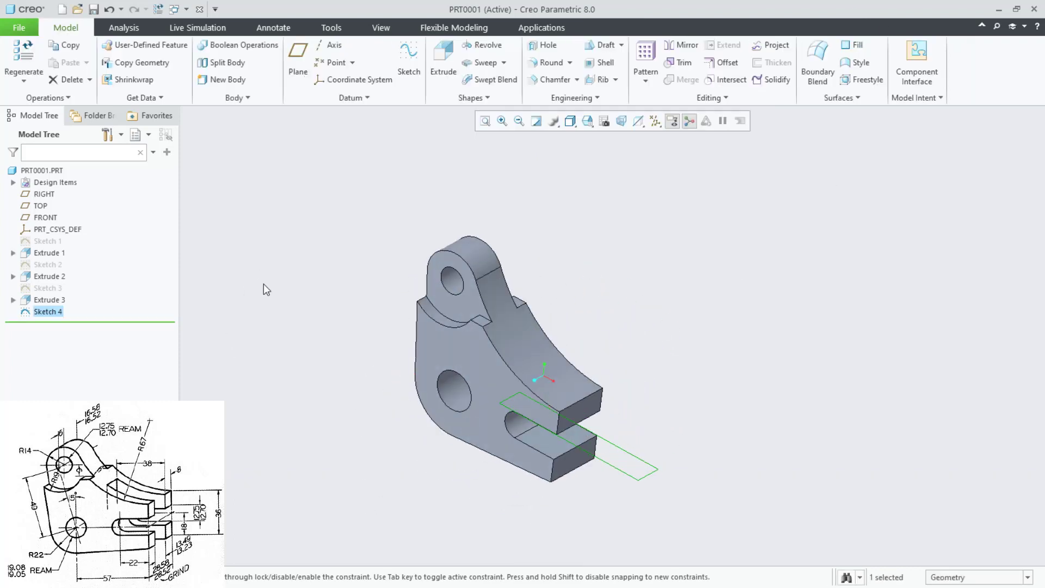
click(443, 60)
middle_drag(415, 148, 355, 212)
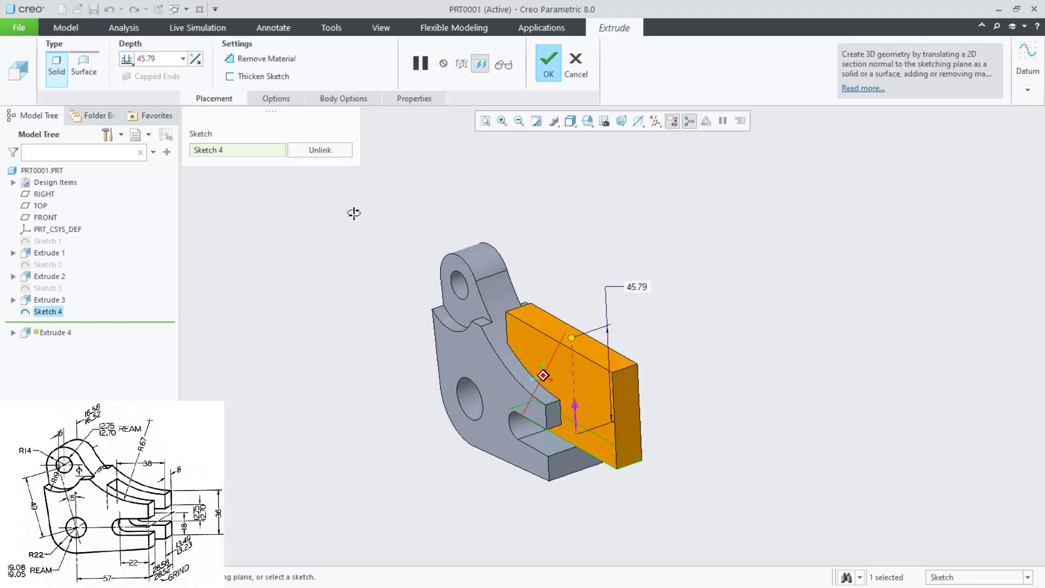
click(123, 62)
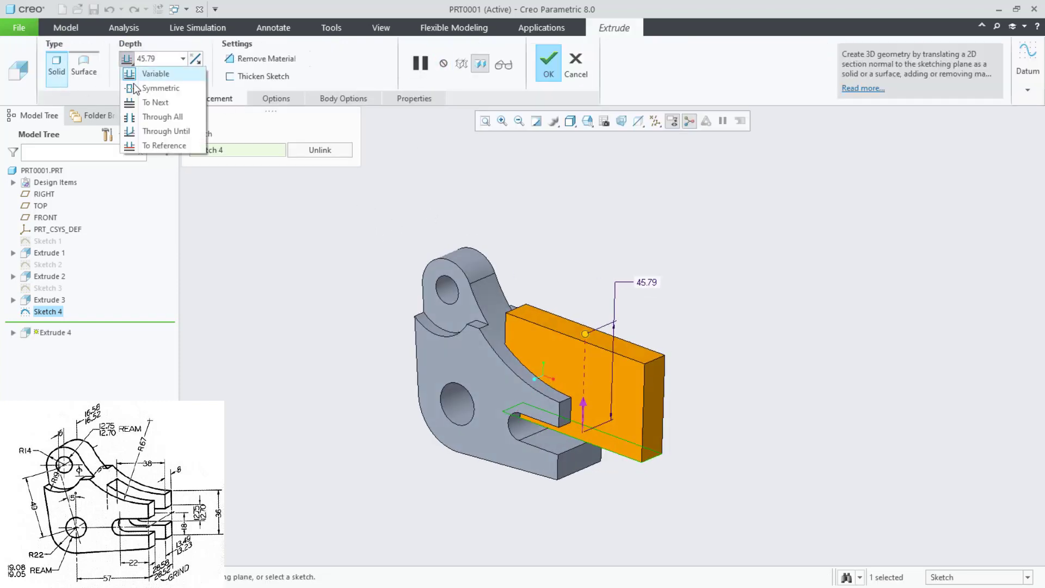
click(134, 84)
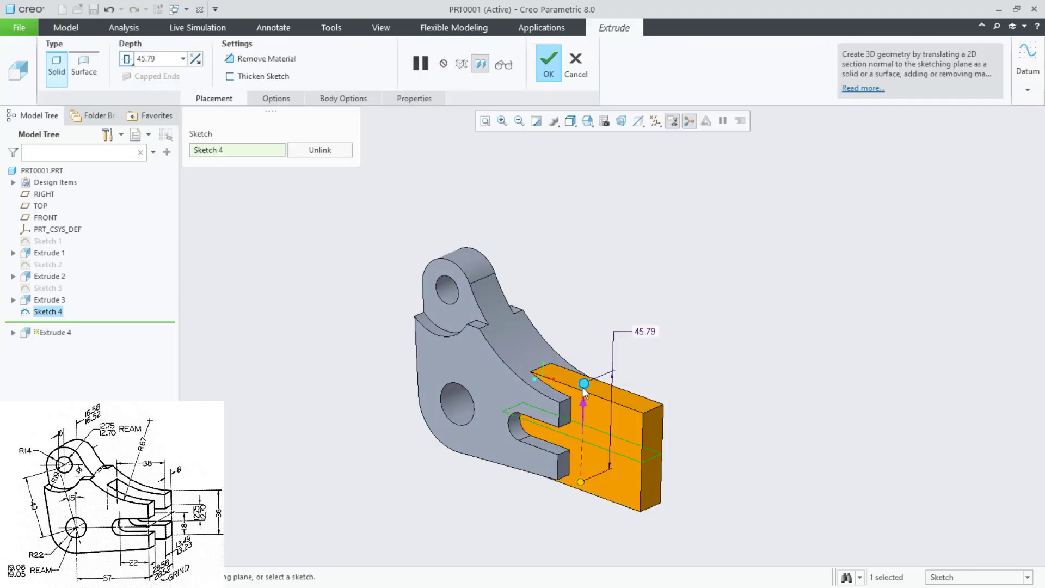
drag(582, 387, 580, 294)
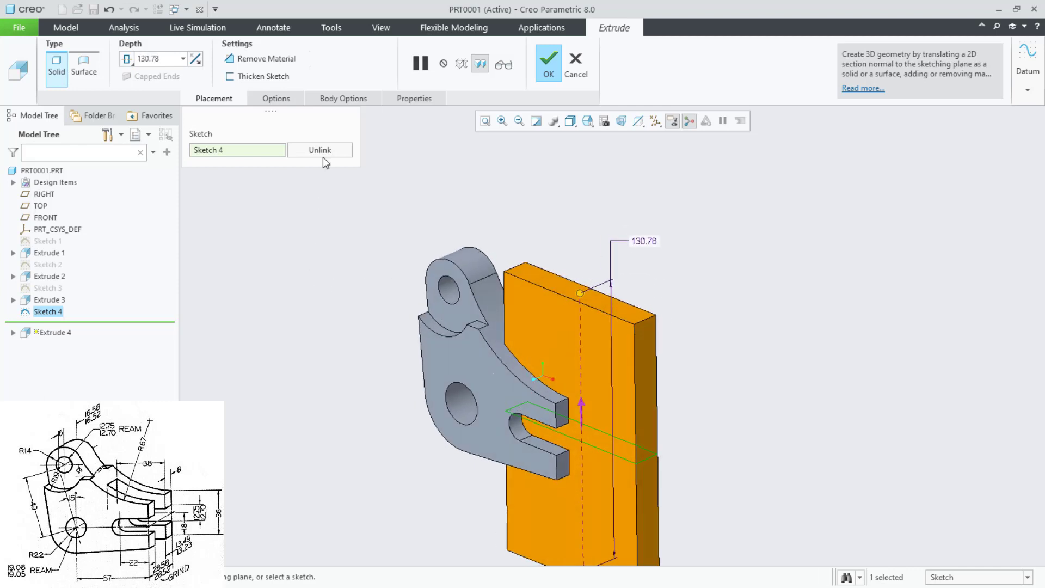
click(548, 65)
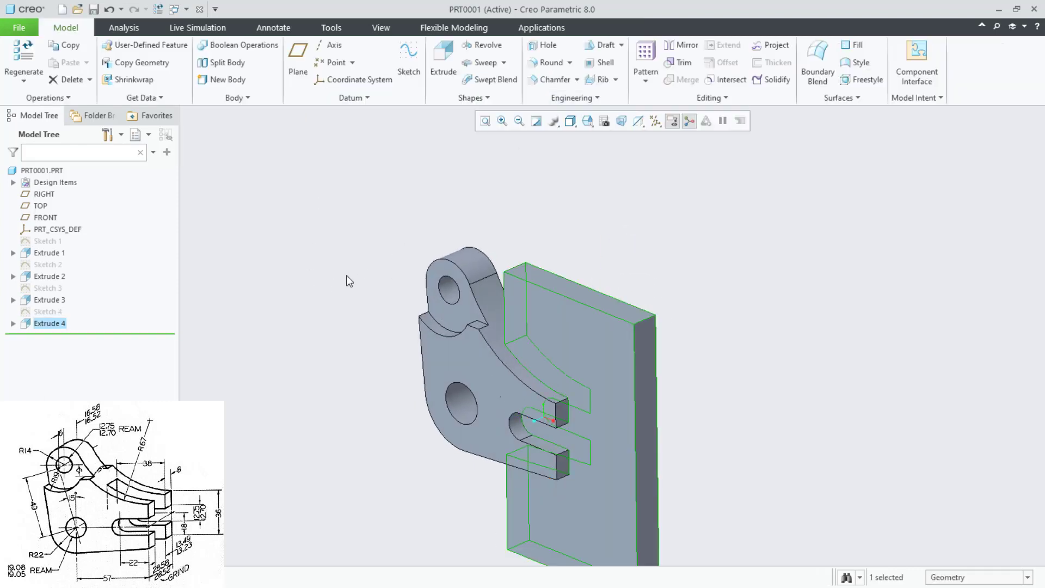
Step: Redefine the rectangle's extrusion to remove material, cutting the central slot through the forked end
right_click(39, 324)
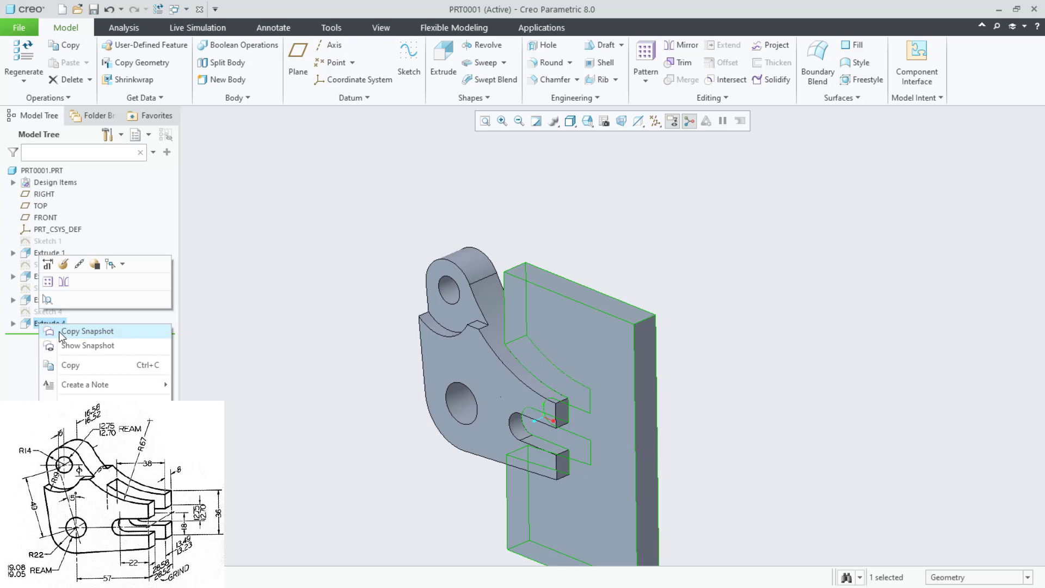
click(63, 265)
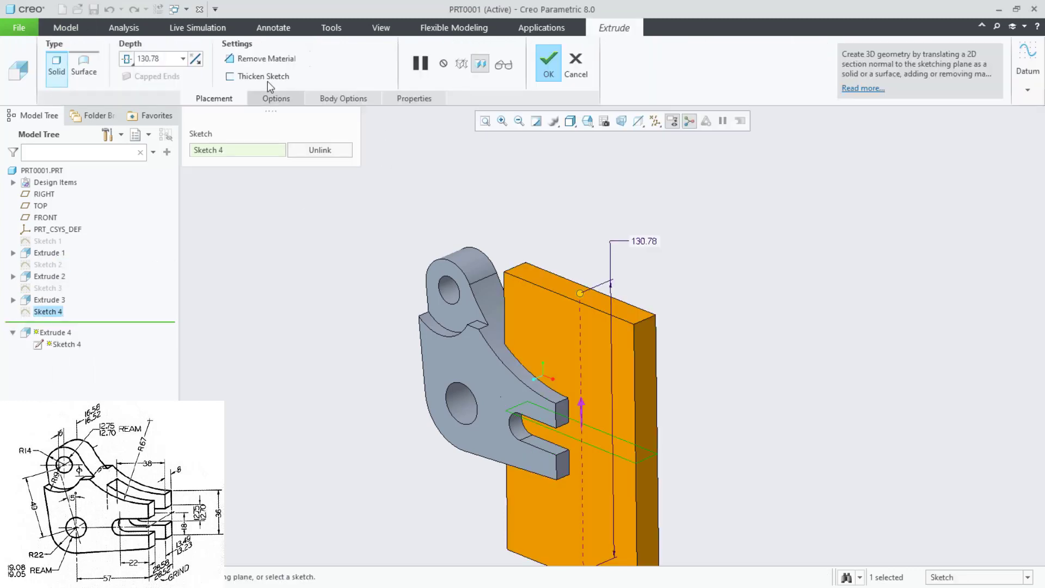
click(260, 58)
click(562, 64)
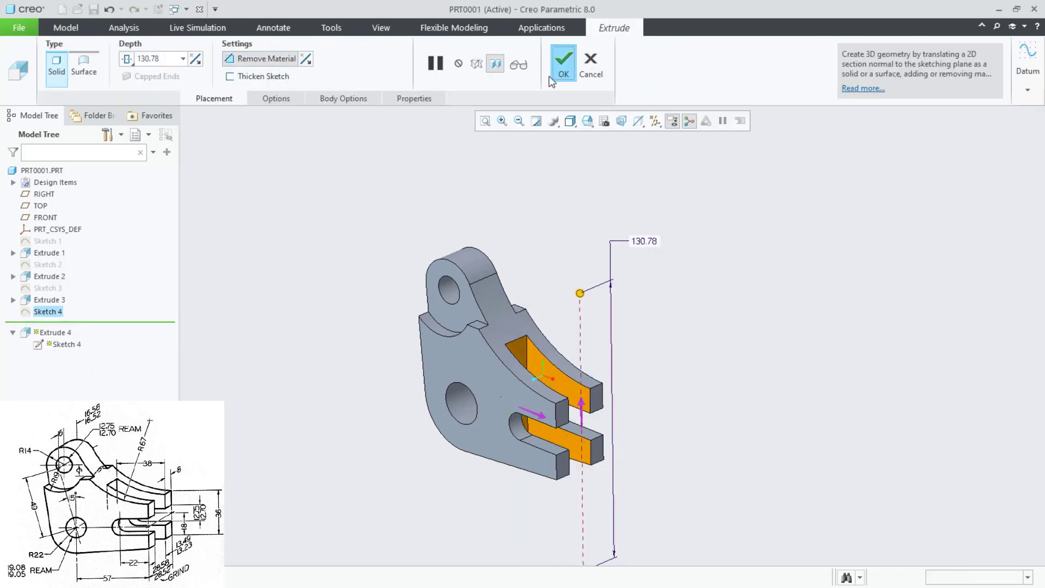
scroll(310, 313, up, 4)
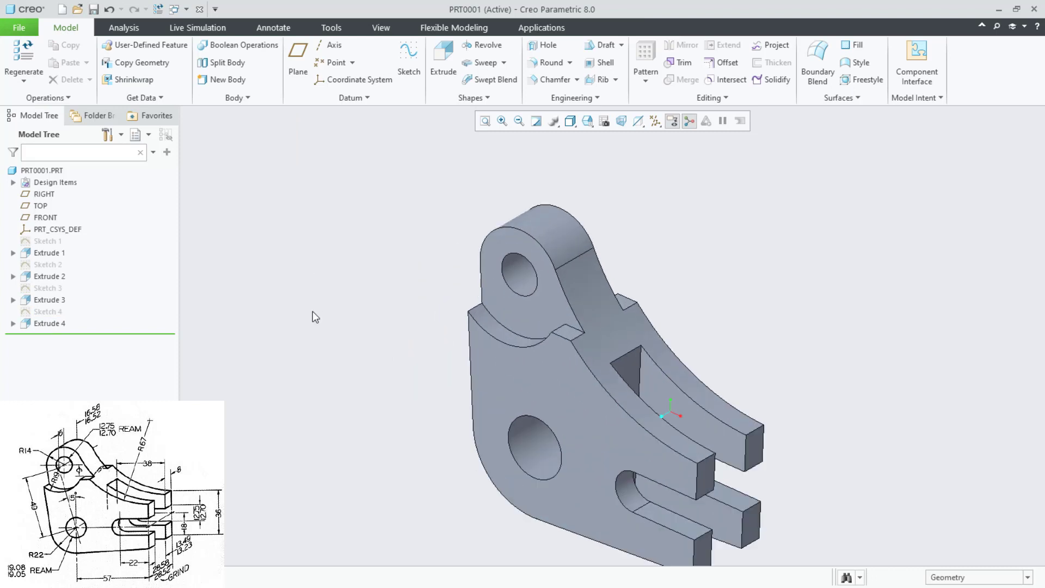